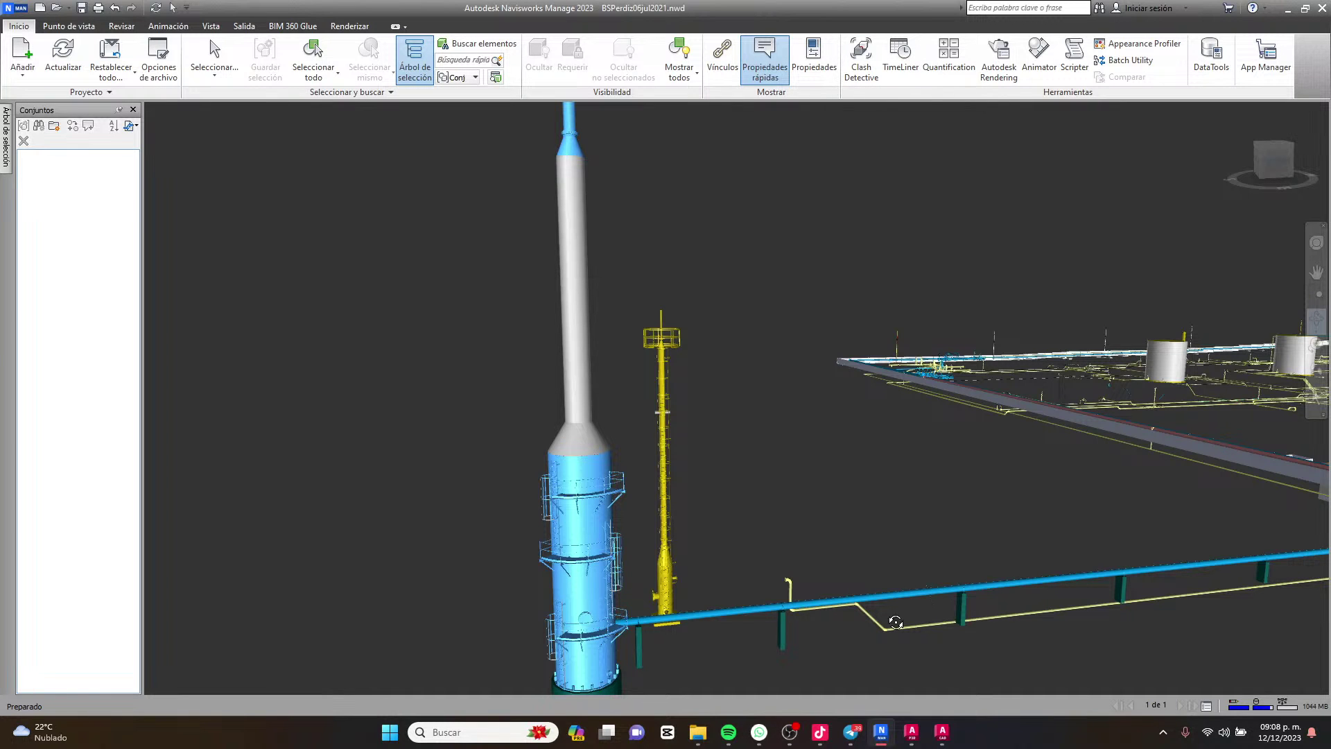
Bring up the TikTok LIVE Studio window, move it off the model view, and hide it again.
mouse_move(820, 731)
mouse_move(820, 658)
left_click(820, 745)
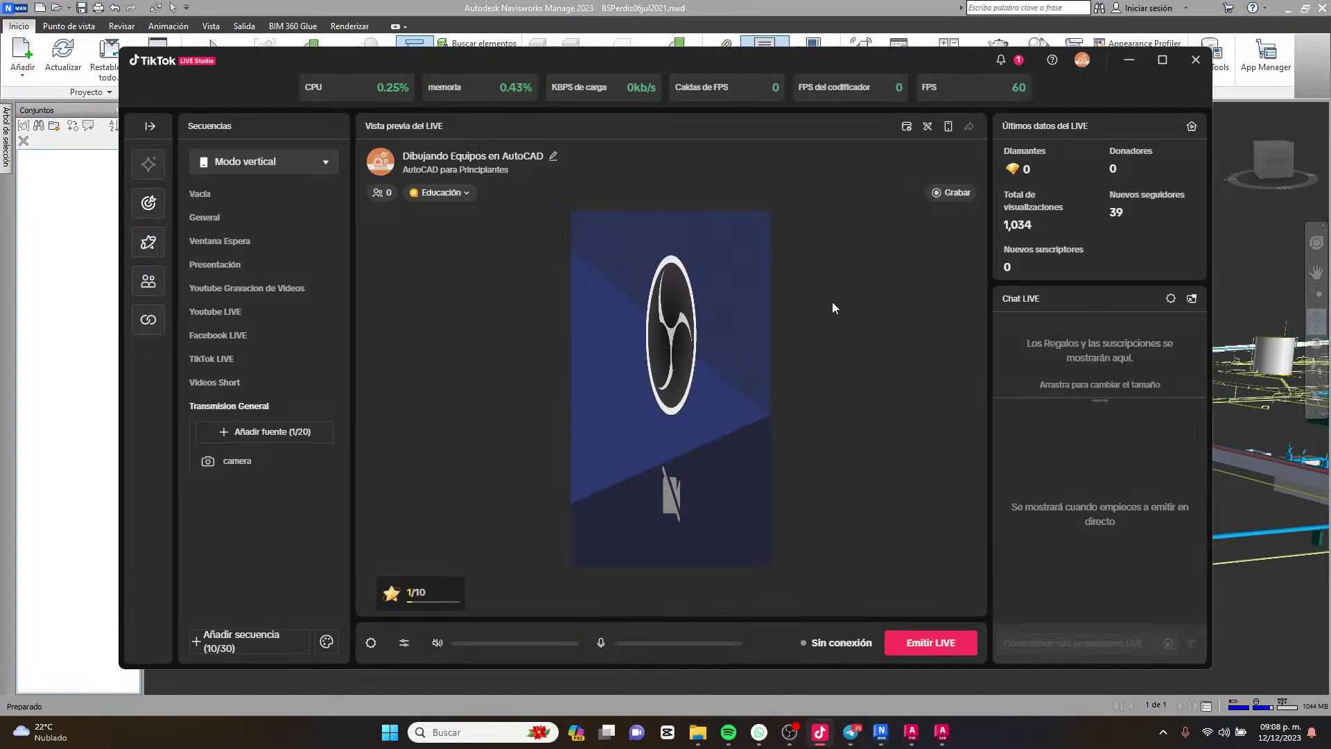
left_click_drag(735, 73, 1330, 90)
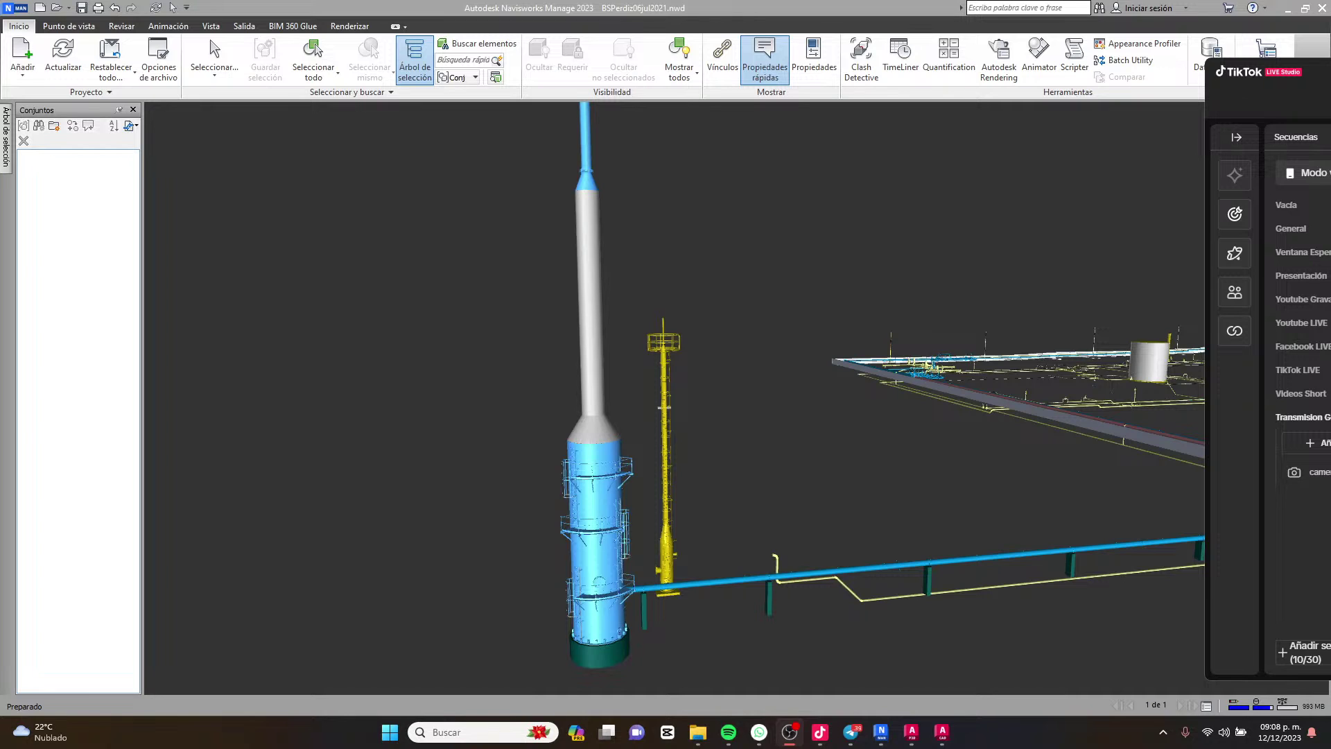
mouse_move(920, 740)
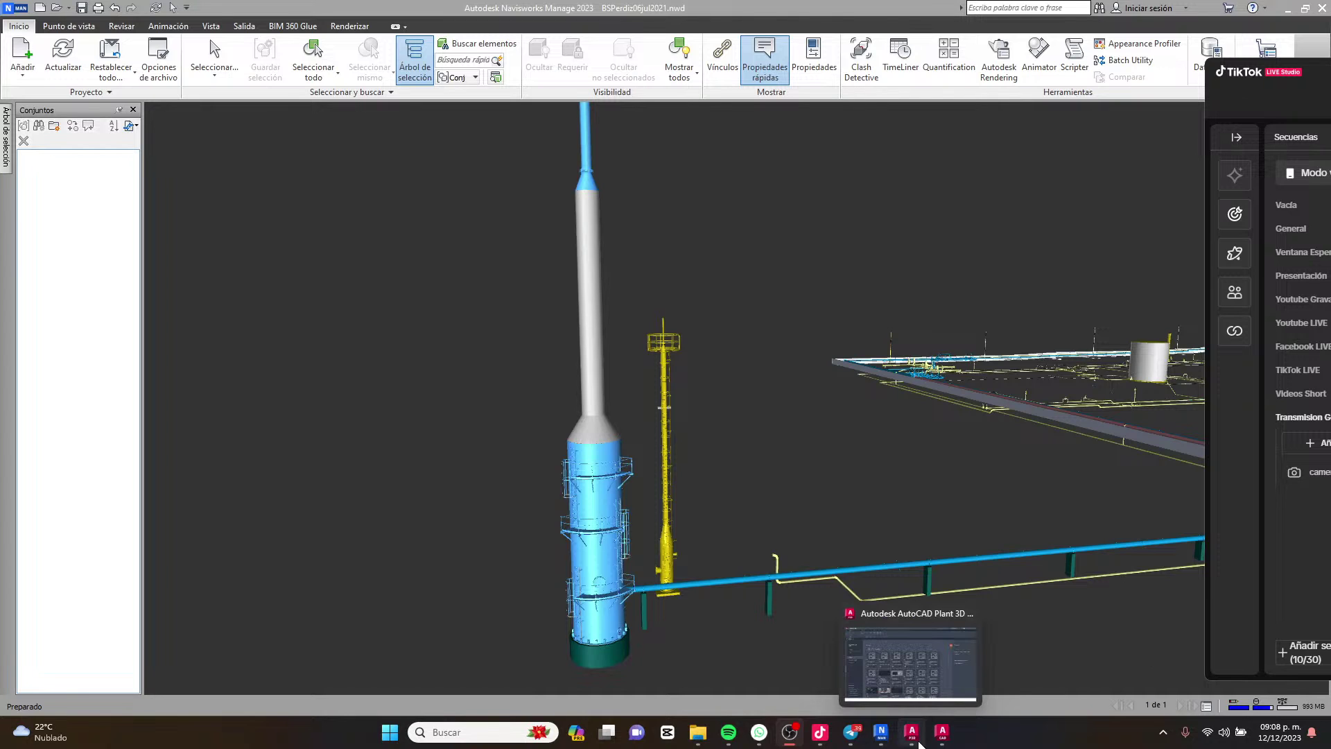
left_click(820, 732)
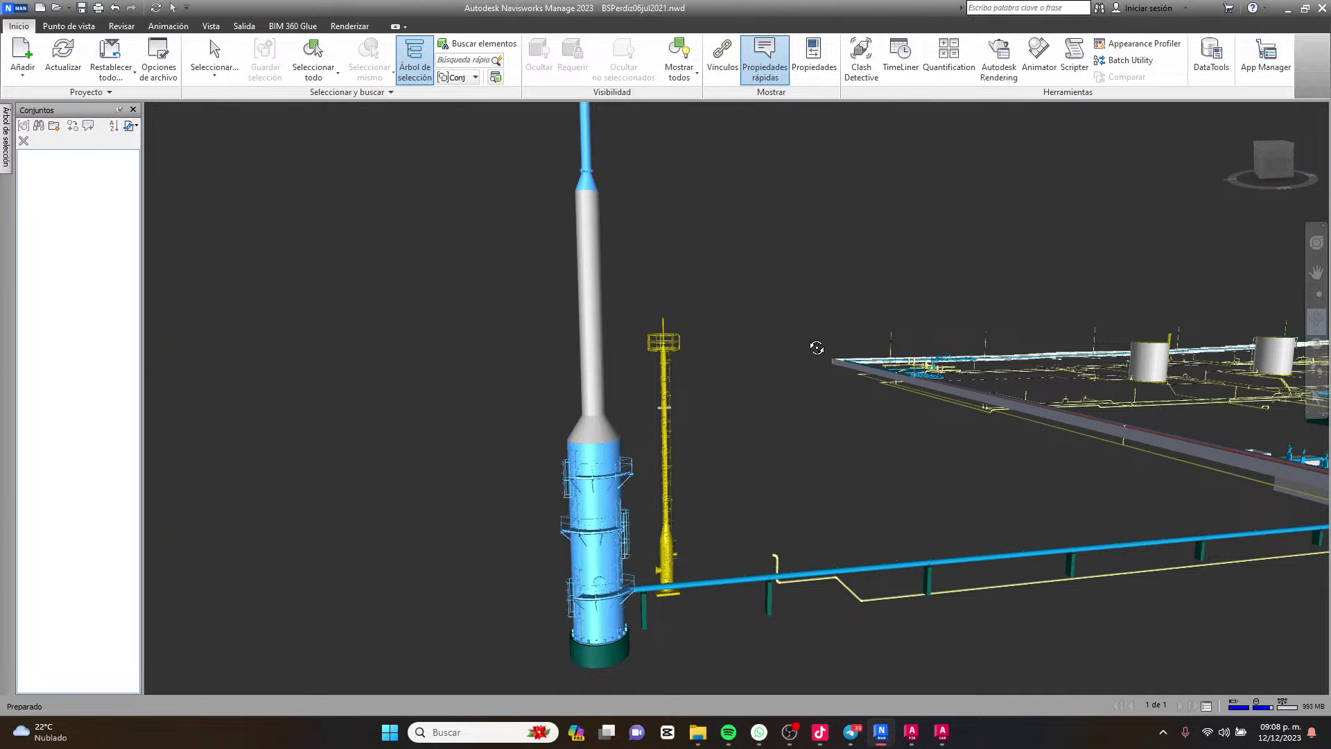
Examine the tall blue and grey stack beside the yellow tower from a lower viewing angle.
scroll(714, 463, "down", 1)
scroll(859, 423, "up", 1)
scroll(859, 423, "down", 2)
scroll(626, 428, "up", 2)
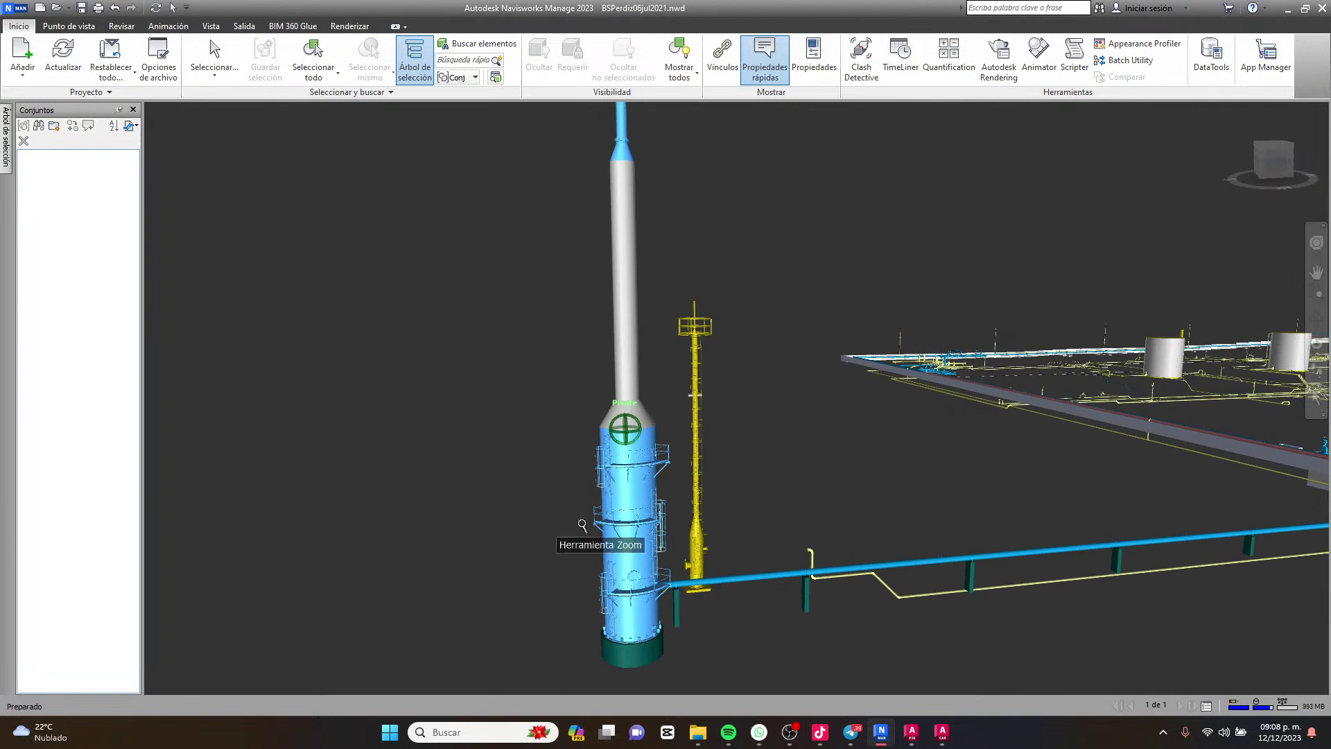
middle_click_drag(584, 525, 629, 484, "shift")
scroll(760, 396, "down", 2)
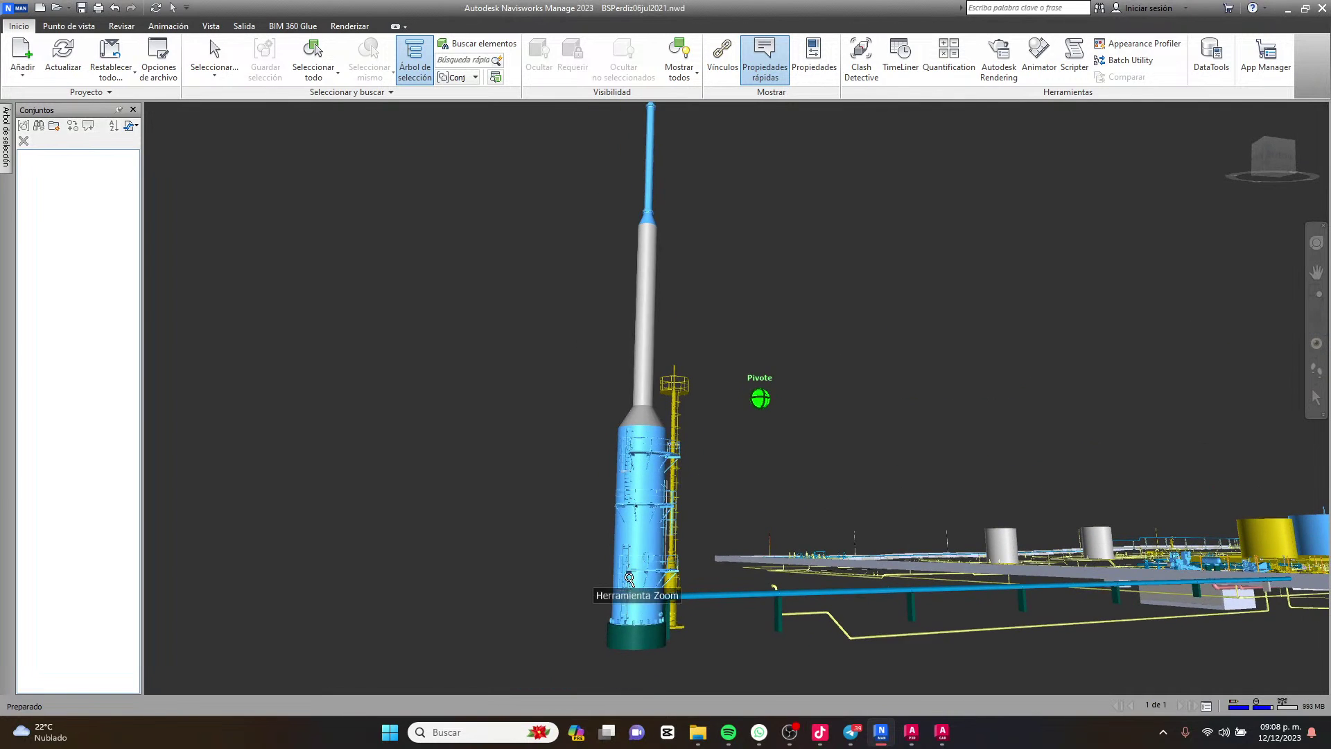
scroll(625, 594, "up", 2)
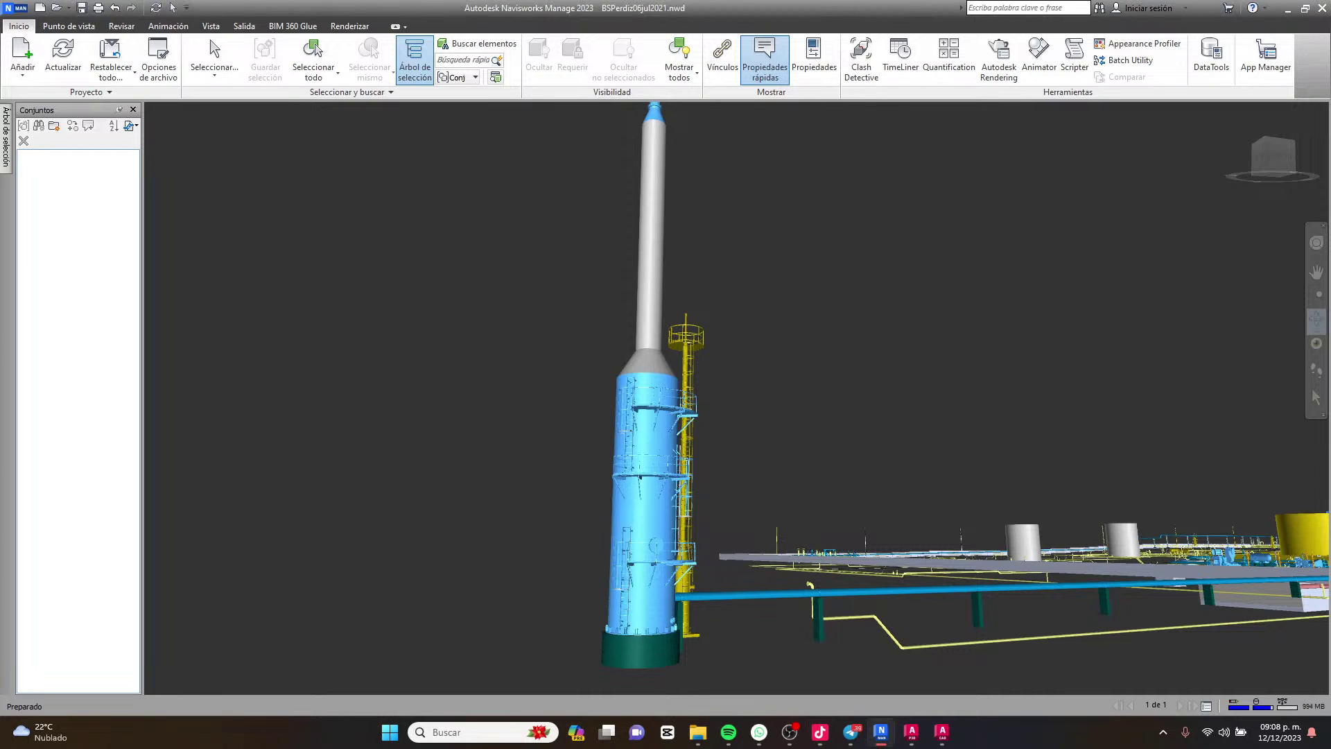
Switch to the open AutoCAD windows, close the unneeded one, and return to the Navisworks model.
key("alt+Tab")
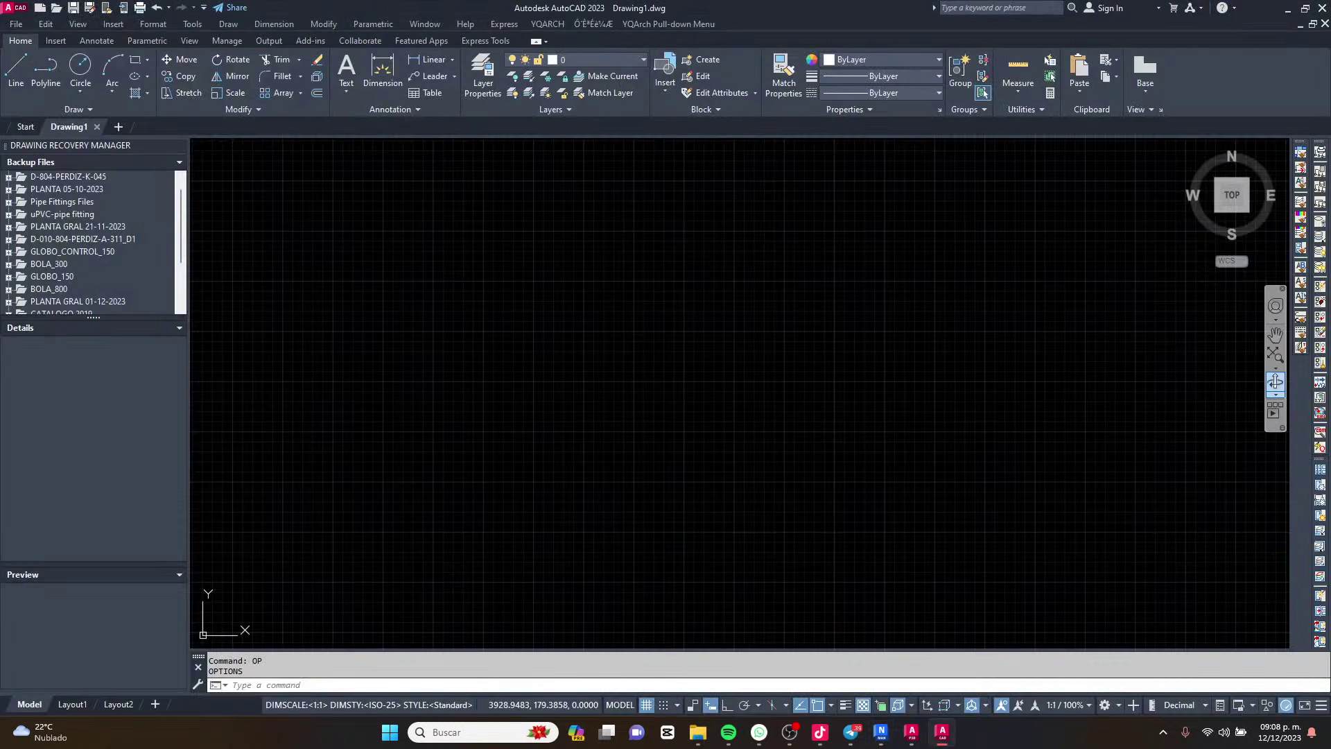
key("alt+Tab")
key("alt+Tab")
left_click(1317, 8)
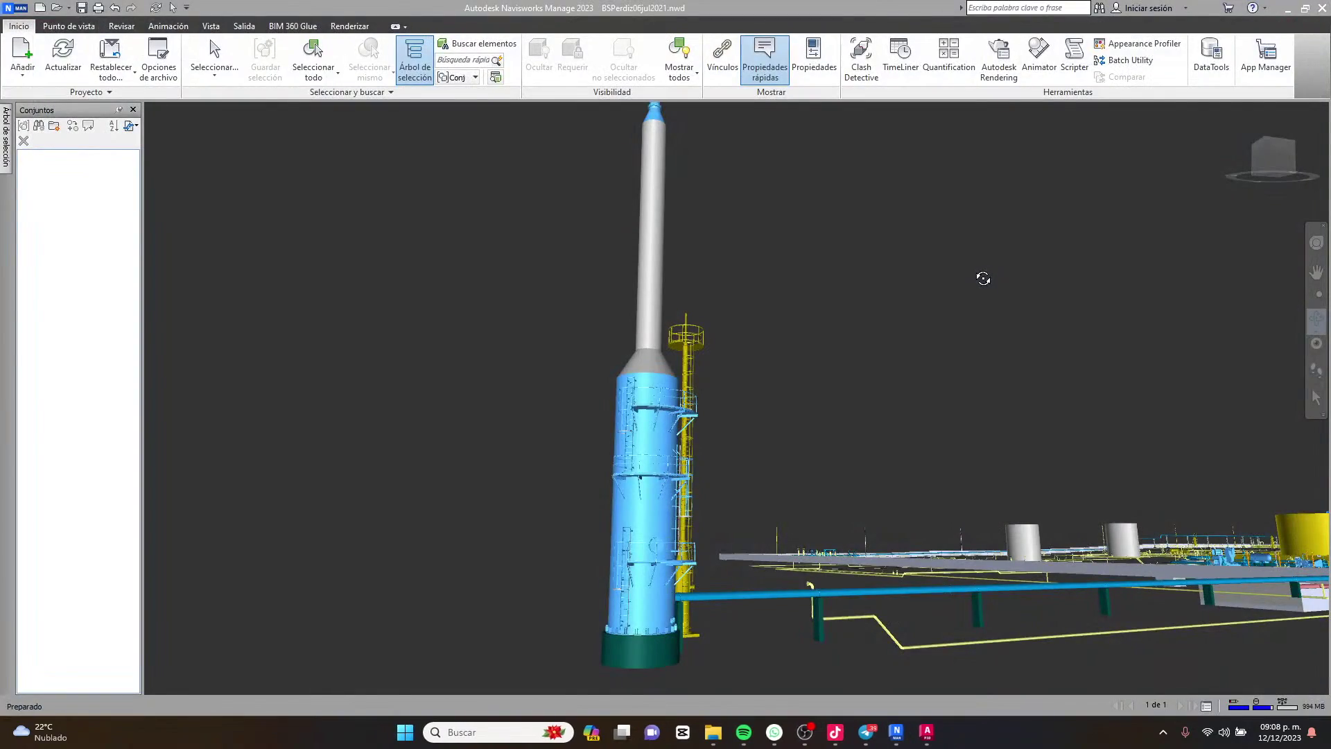
Inspect the stack's lower blue section up close, including its base ring, caged ladders, curved platforms and connecting pipe.
left_click_drag(864, 297, 719, 409)
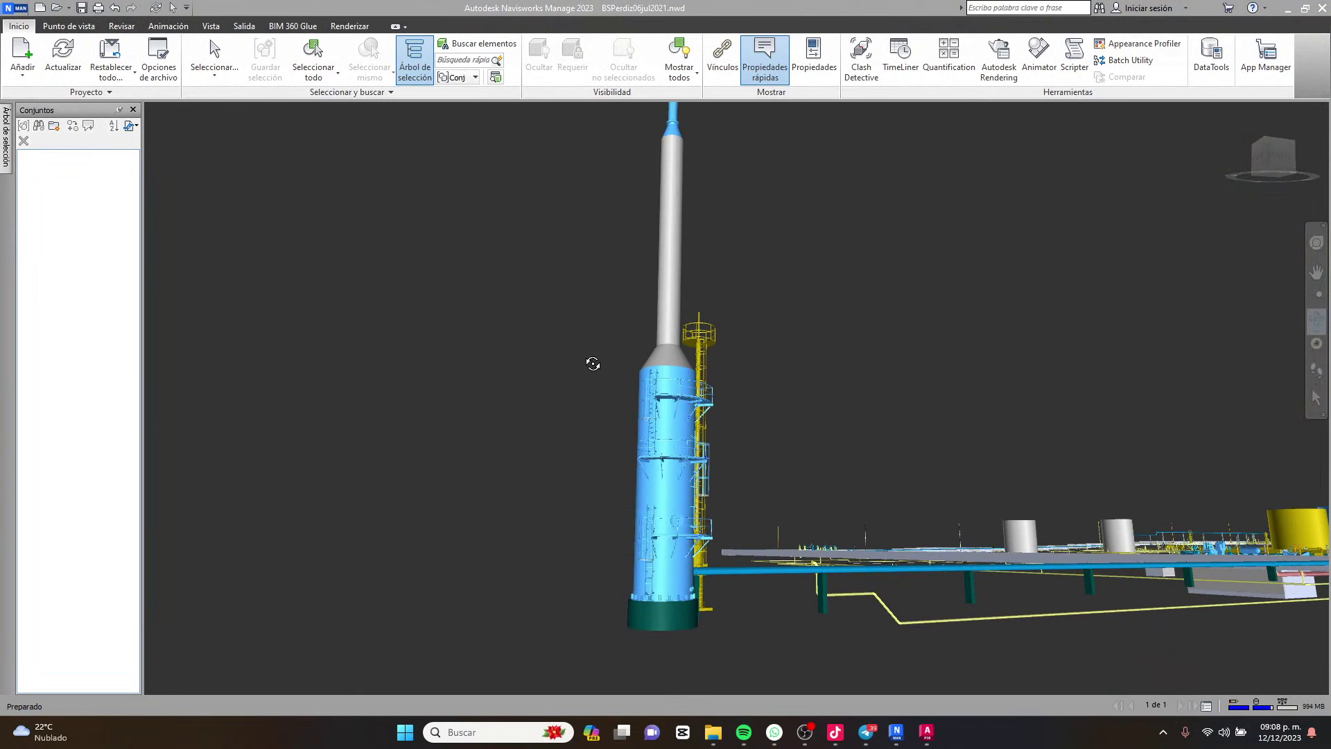
left_click_drag(591, 363, 620, 395)
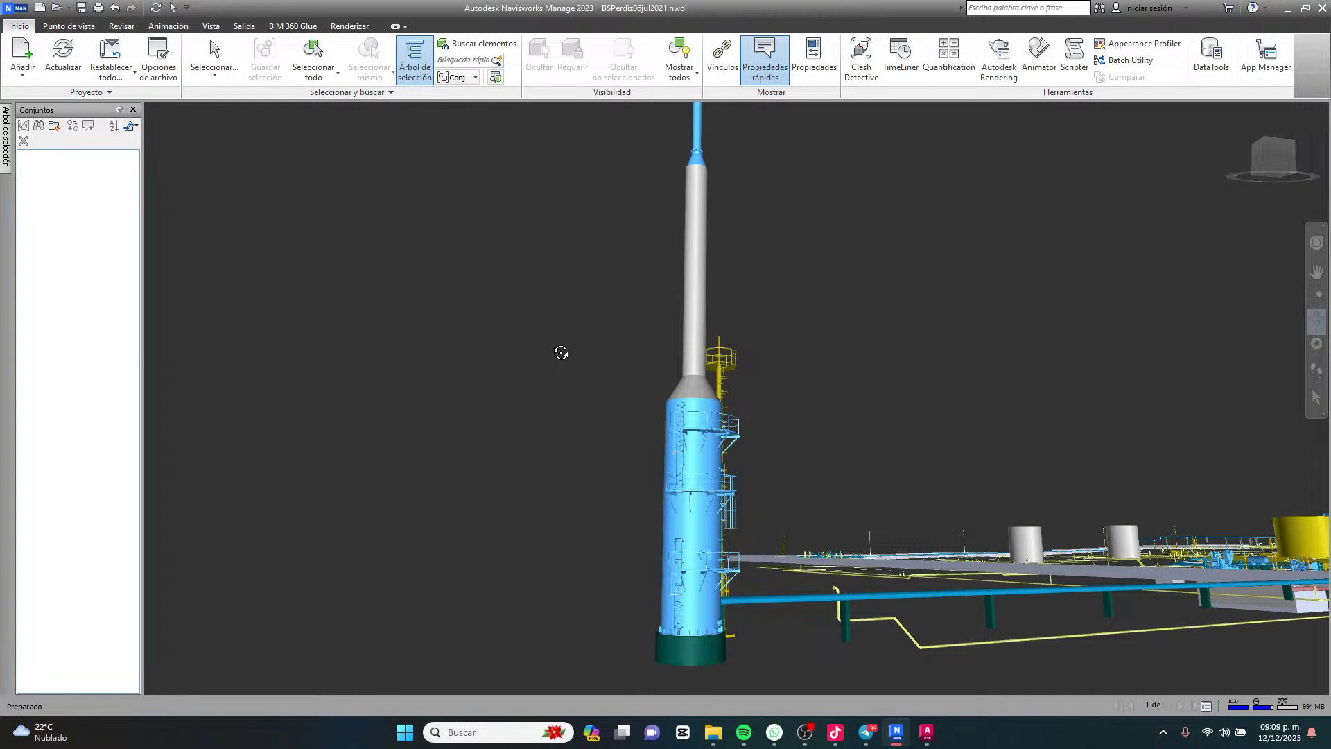
mouse_move(665, 391)
left_mouse_down()
mouse_move(664, 368)
mouse_move(668, 394)
left_mouse_up()
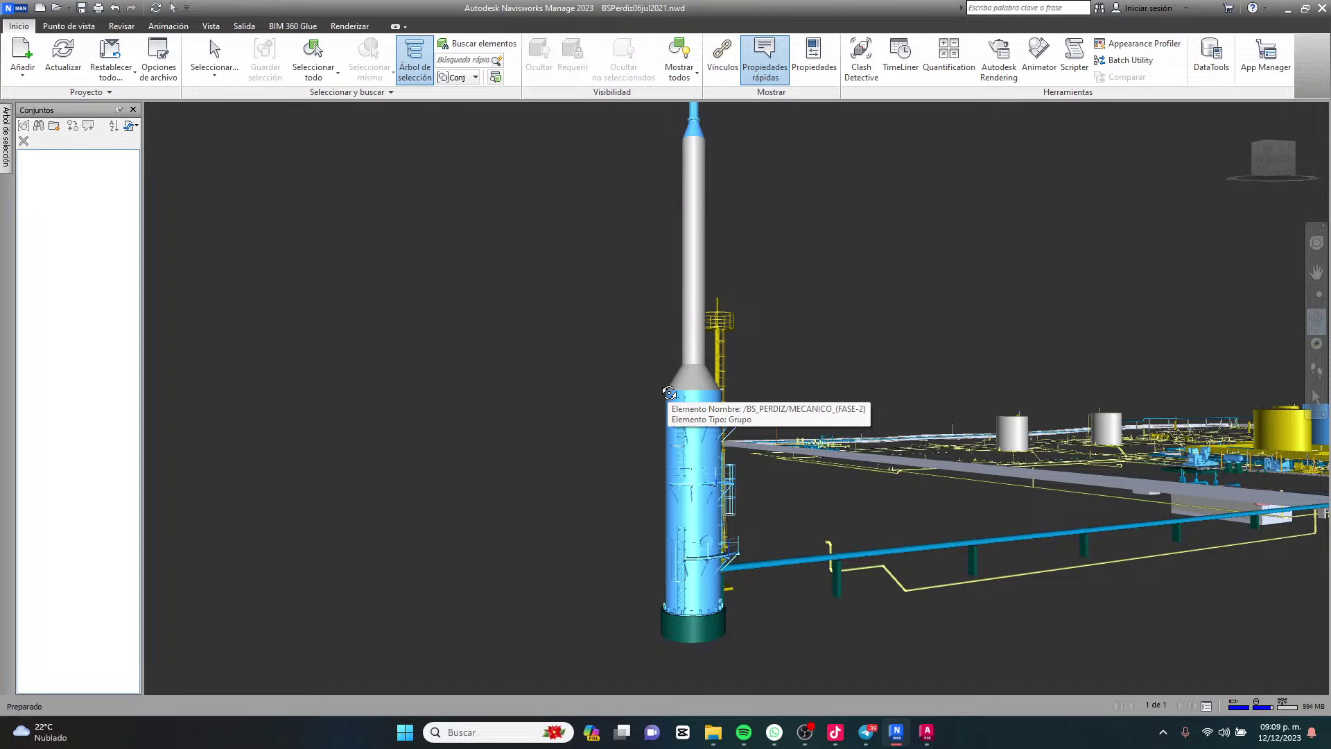
left_click_drag(409, 671, 419, 668)
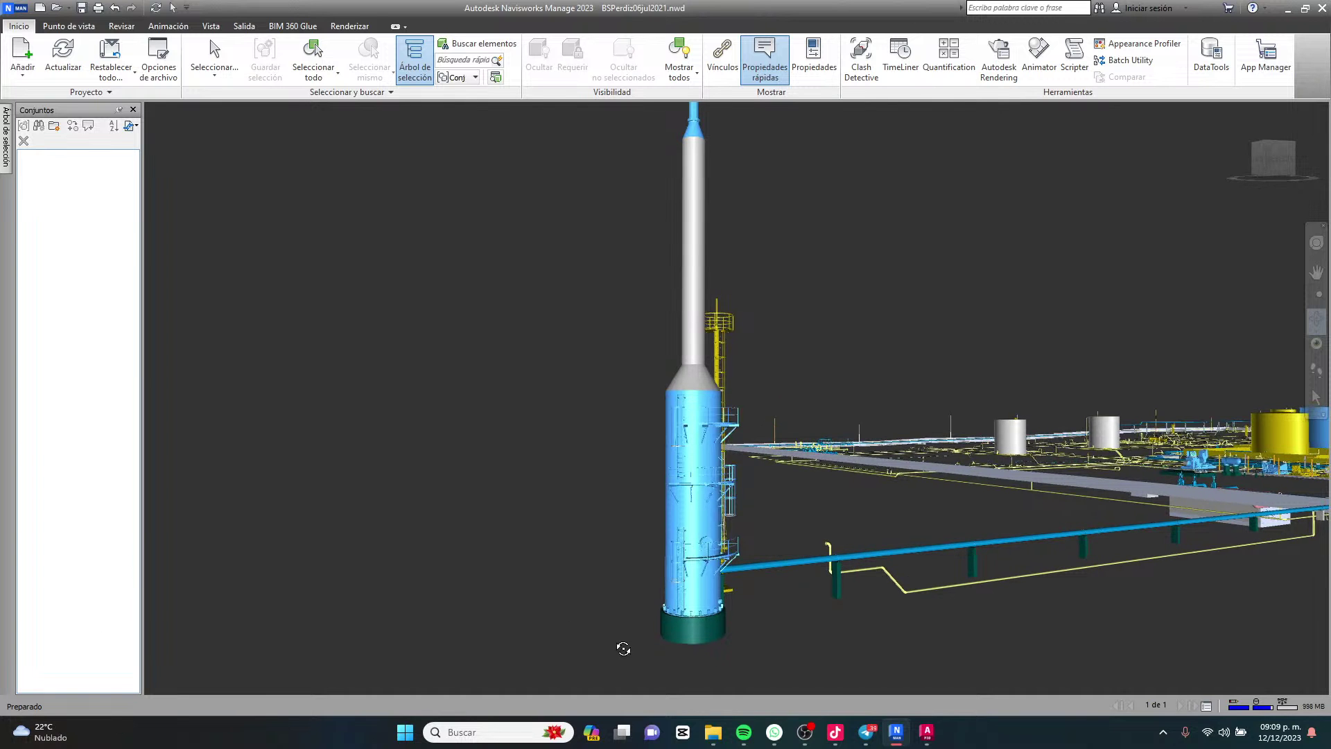
scroll(623, 648, "up", 6)
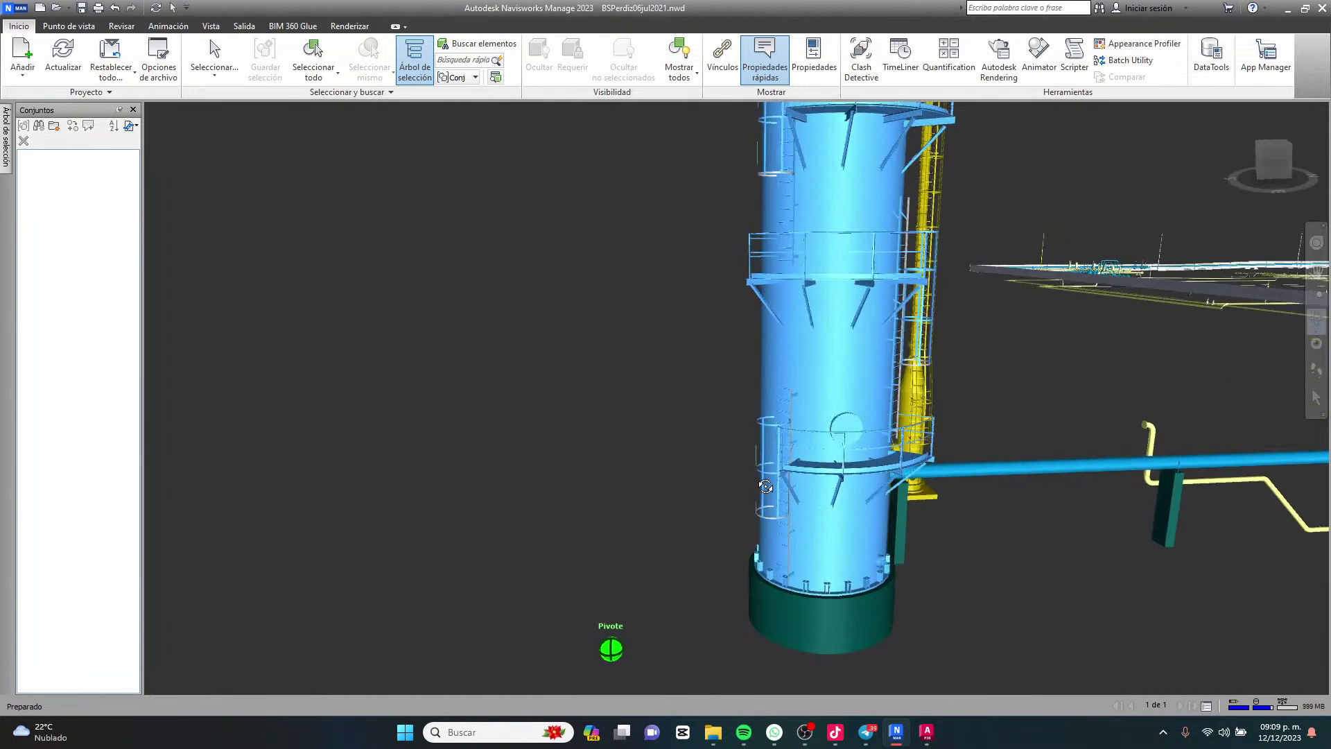
mouse_move(765, 486)
left_mouse_down()
mouse_move(604, 491)
mouse_move(777, 531)
mouse_move(714, 510)
left_mouse_up()
scroll(706, 504, "up", 3)
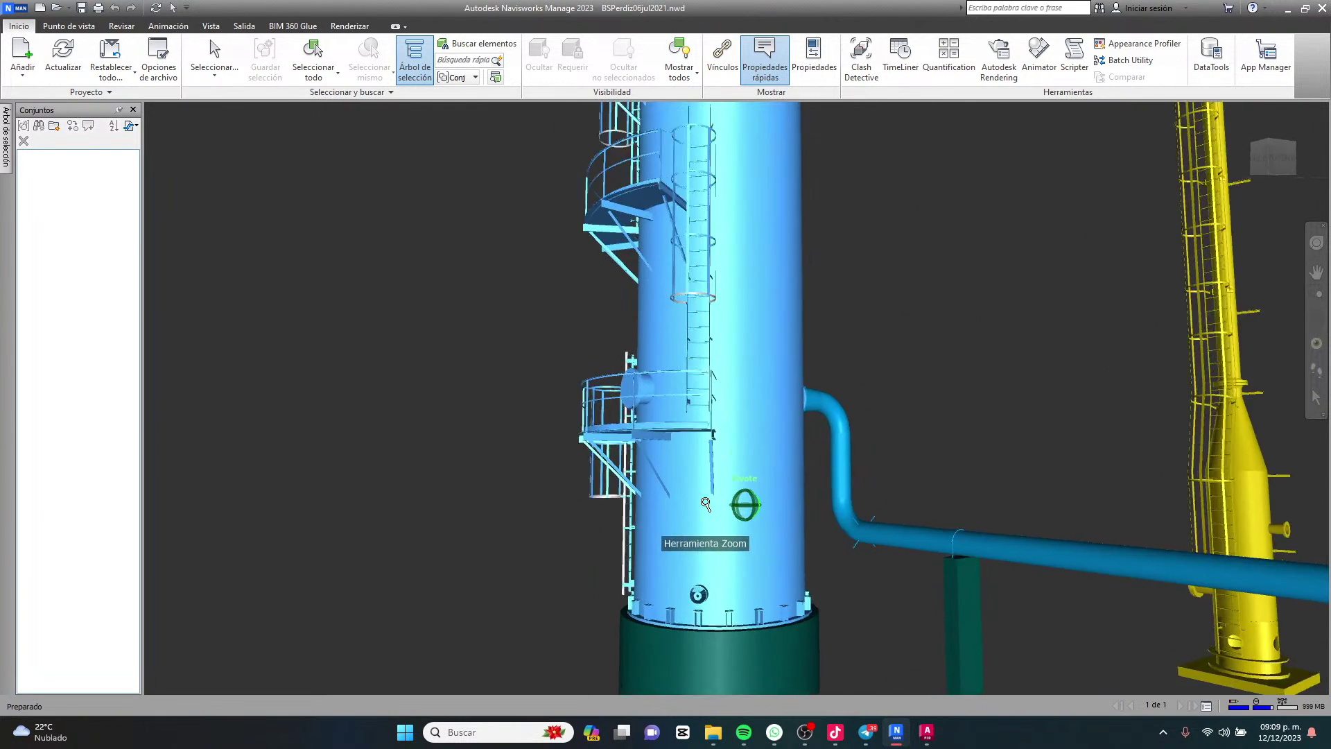
scroll(674, 345, "up", 4)
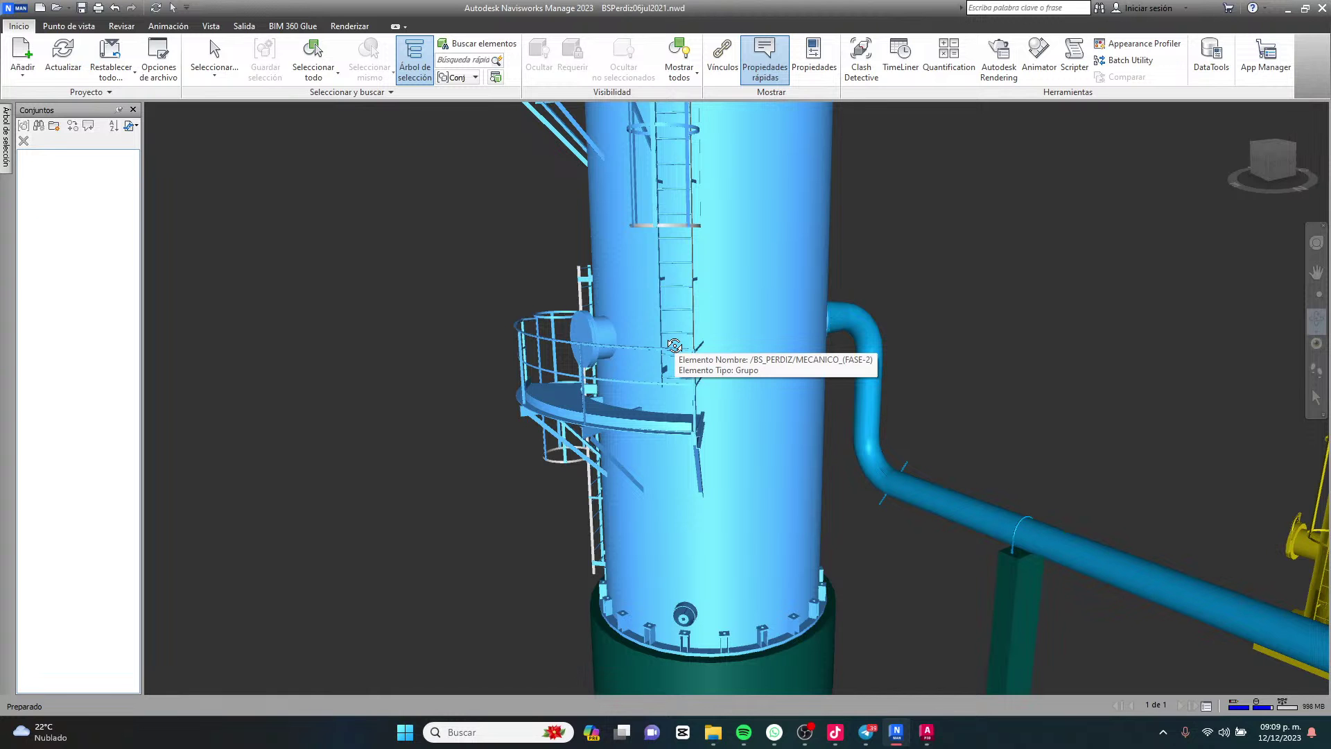
scroll(674, 345, "down", 6)
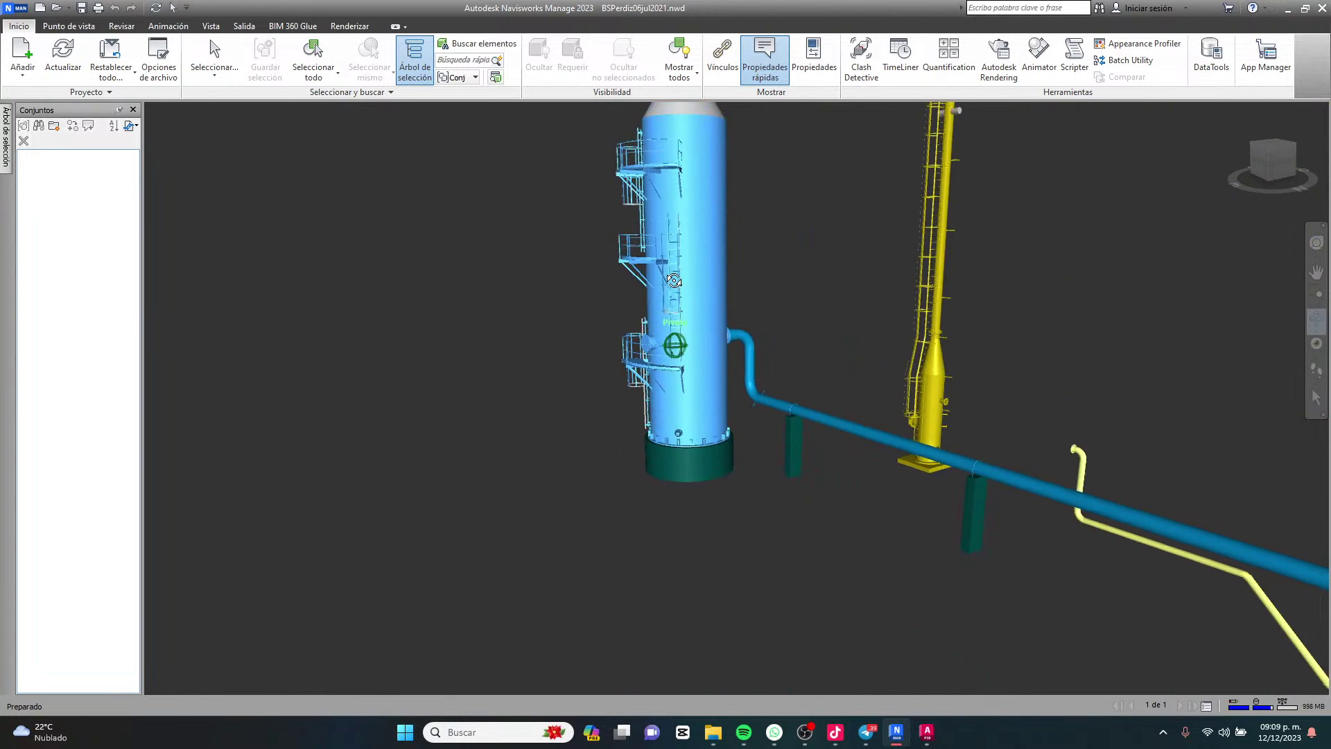
scroll(674, 280, "up", 8)
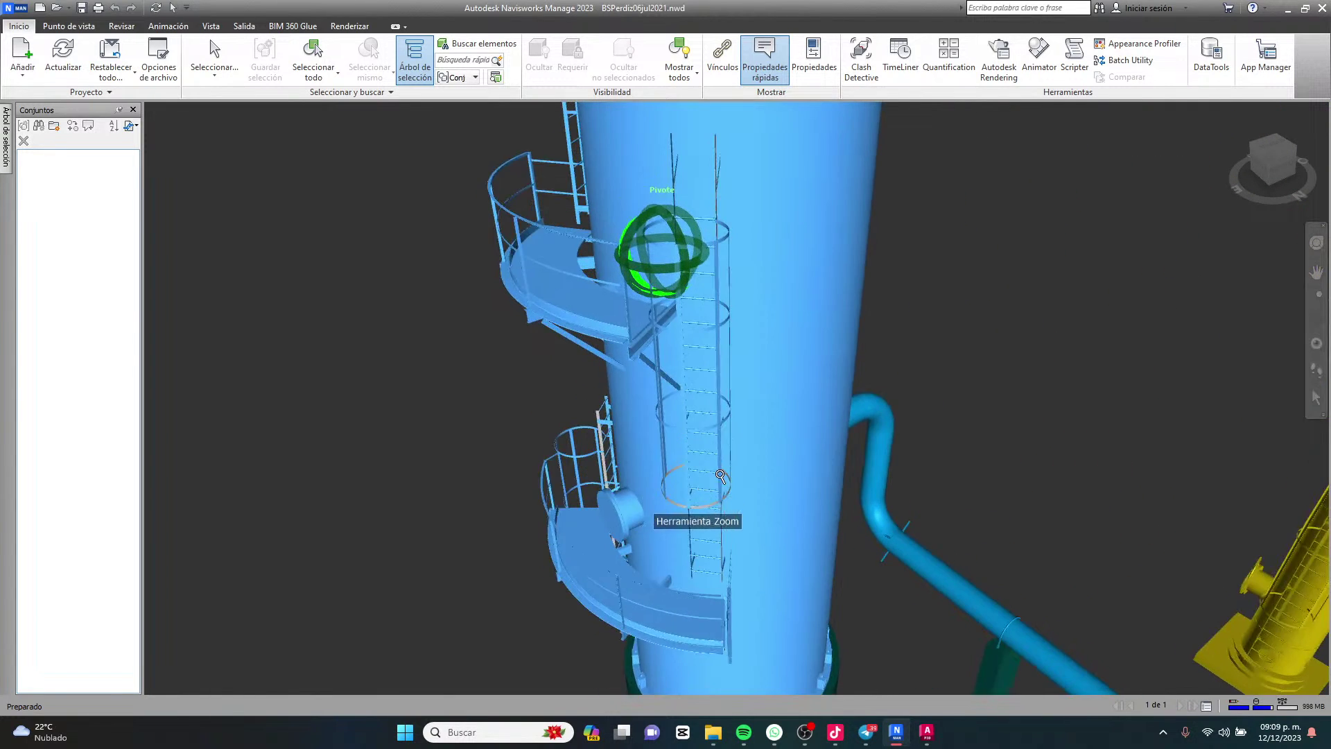
middle_click_drag(720, 476, 668, 418, "shift")
scroll(678, 413, "down", 2)
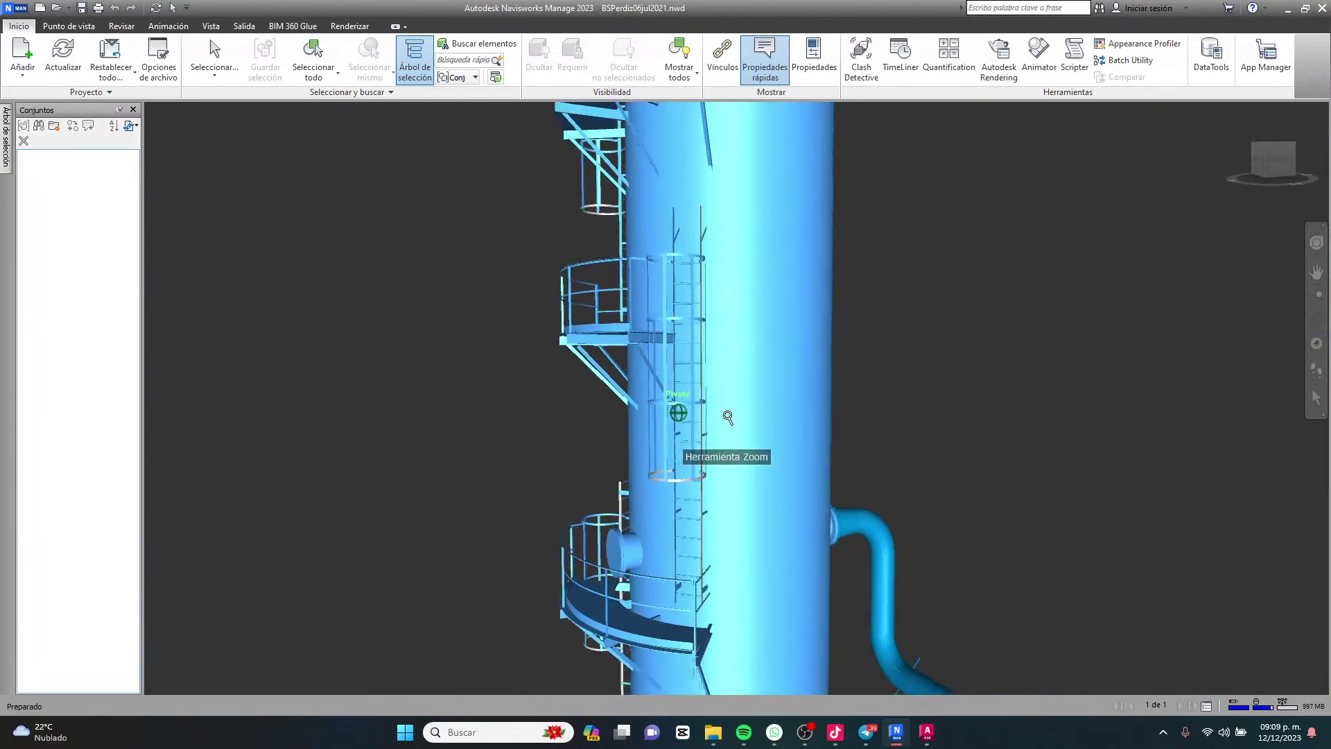
scroll(762, 413, "down", 4)
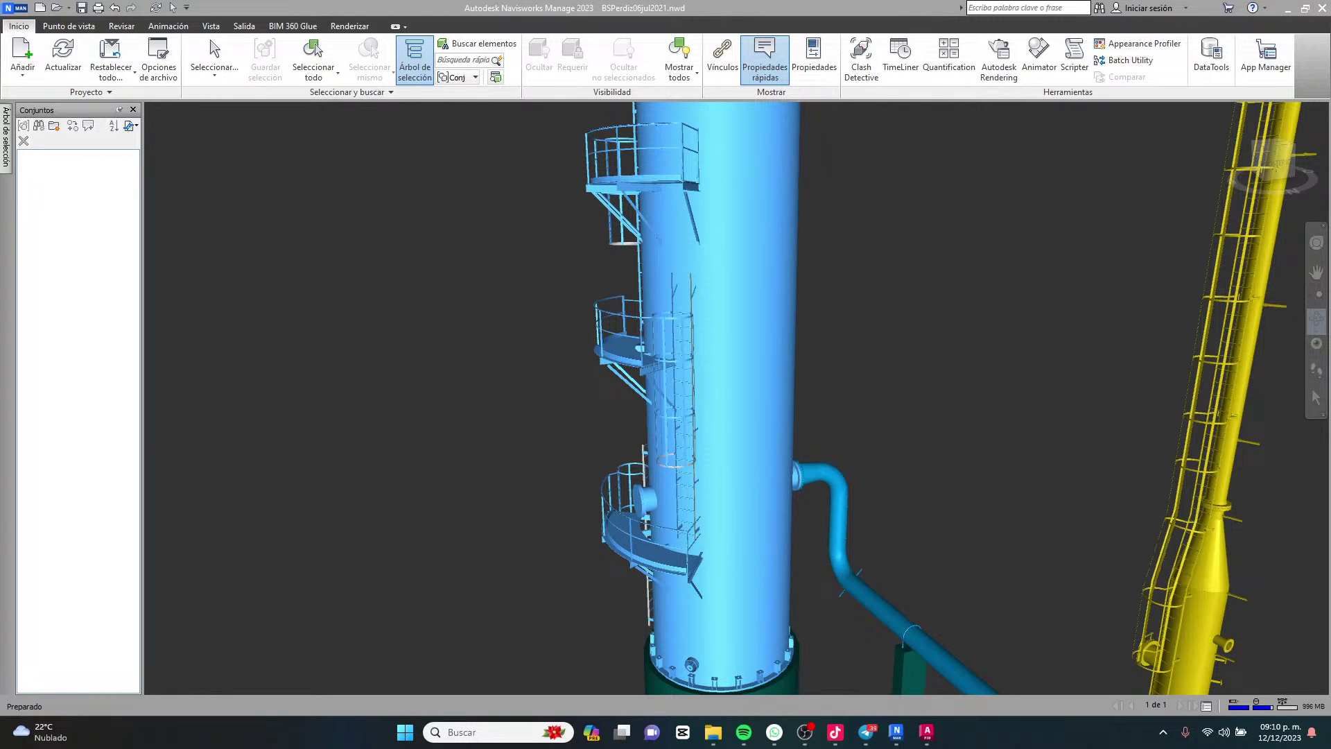
left_click_drag(675, 166, 1330, 28)
Examine the stack from its green base to its tip, together with the neighbouring yellow tower.
scroll(861, 299, "down", 5)
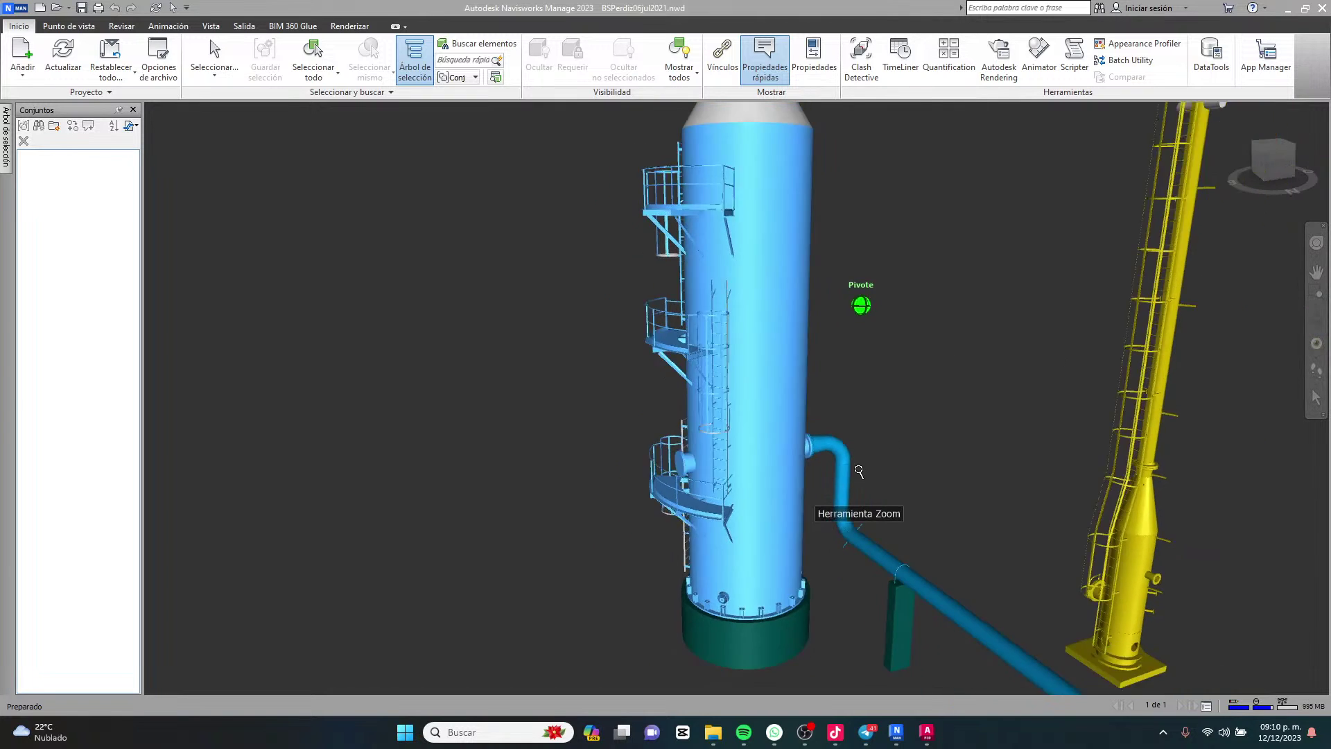
left_click_drag(834, 369, 807, 393)
scroll(767, 317, "up", 2)
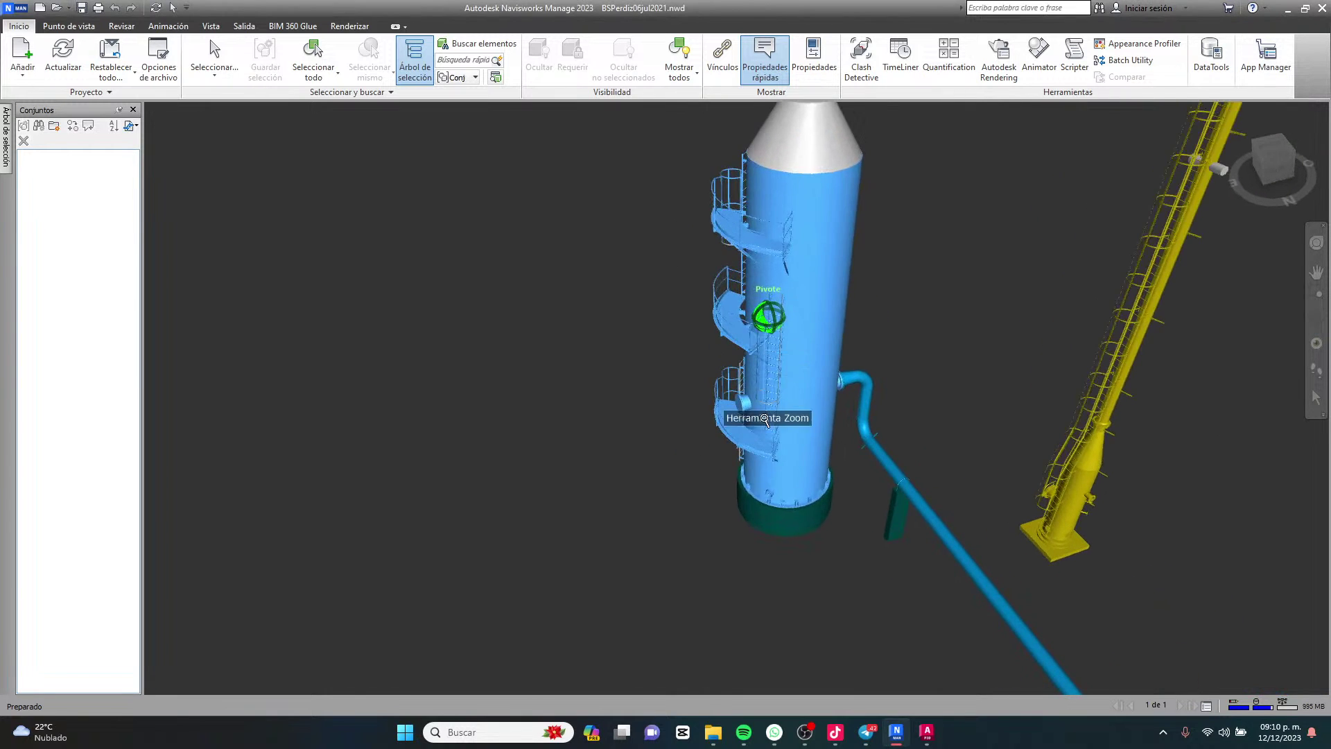
scroll(764, 311, "down", 5)
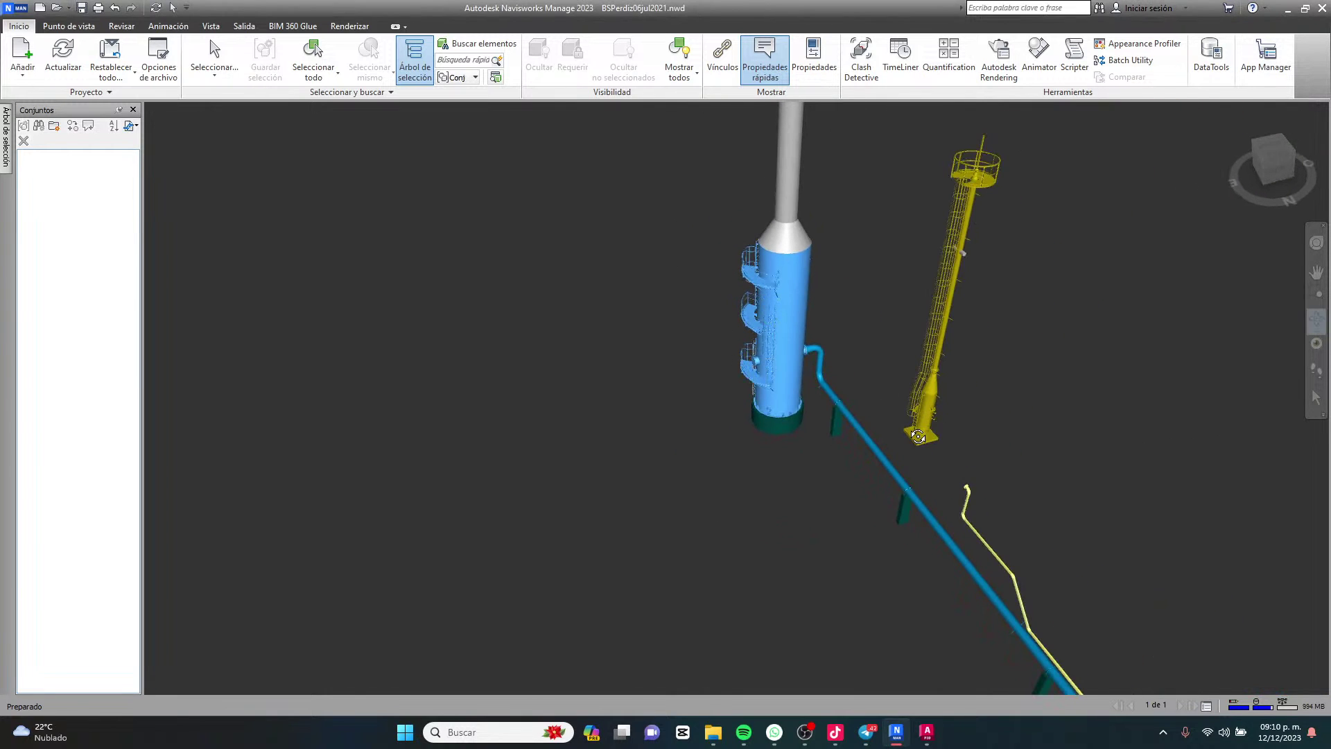
left_click_drag(919, 436, 1009, 387)
scroll(857, 478, "down", 3)
middle_click_drag(767, 253, 803, 386)
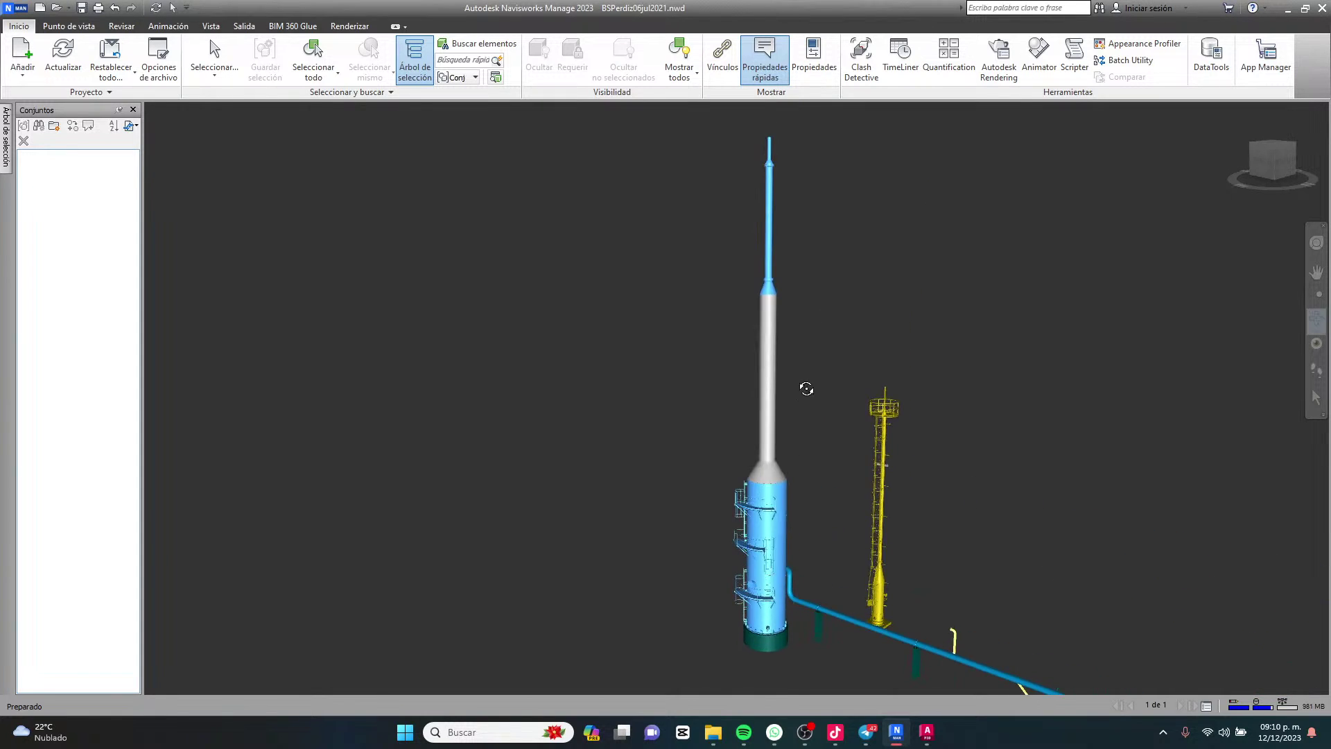
scroll(758, 149, "up", 5)
scroll(709, 165, "down", 2)
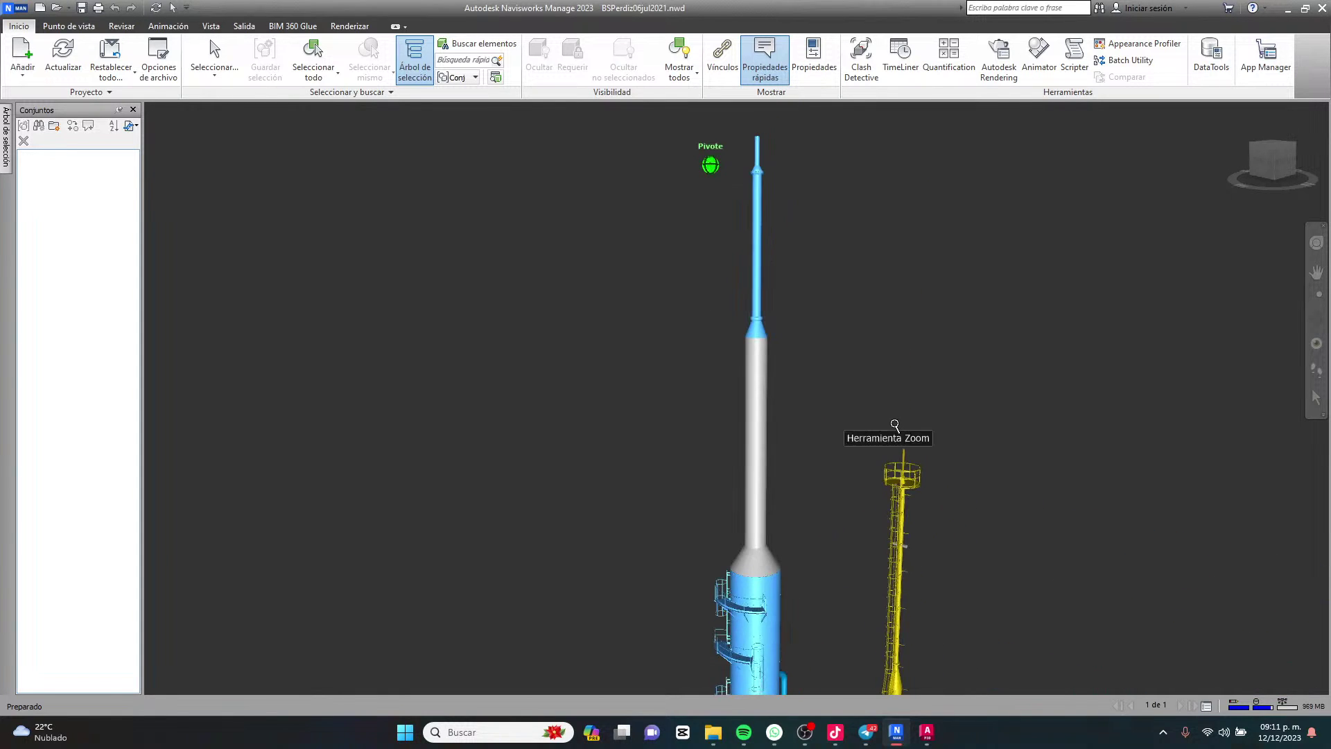
Follow the blue pipeline from the stack past the perimeter wall and inspect the horizontal vessel in its pit.
middle_click_drag(894, 428, 656, 147)
scroll(657, 148, "down", 2)
middle_click_drag(1049, 451, 610, 295)
scroll(744, 447, "down", 3)
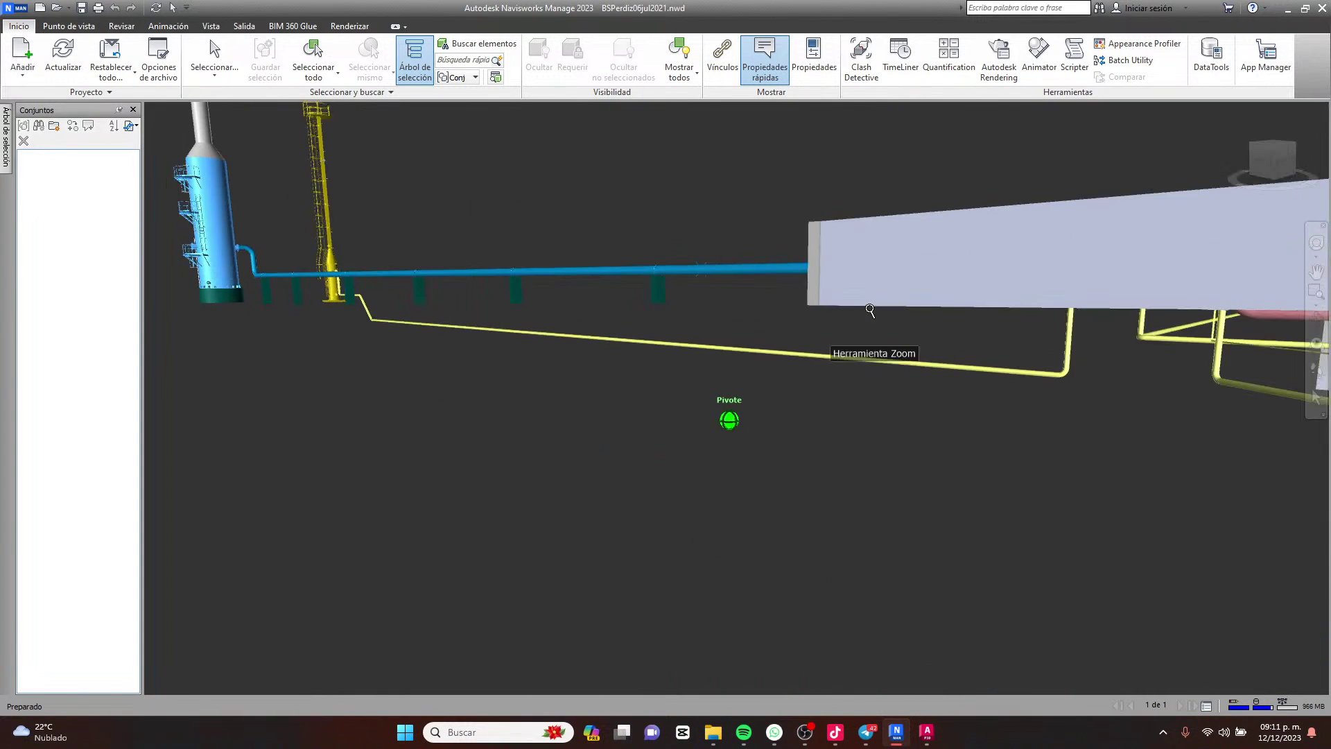
left_click_drag(871, 309, 806, 374)
scroll(702, 312, "down", 1)
scroll(701, 312, "down", 2)
middle_click_drag(742, 444, 769, 362)
scroll(1022, 379, "up", 2)
middle_click_drag(1051, 454, 1162, 408, "shift")
scroll(1087, 489, "down", 2)
scroll(1058, 480, "down", 1)
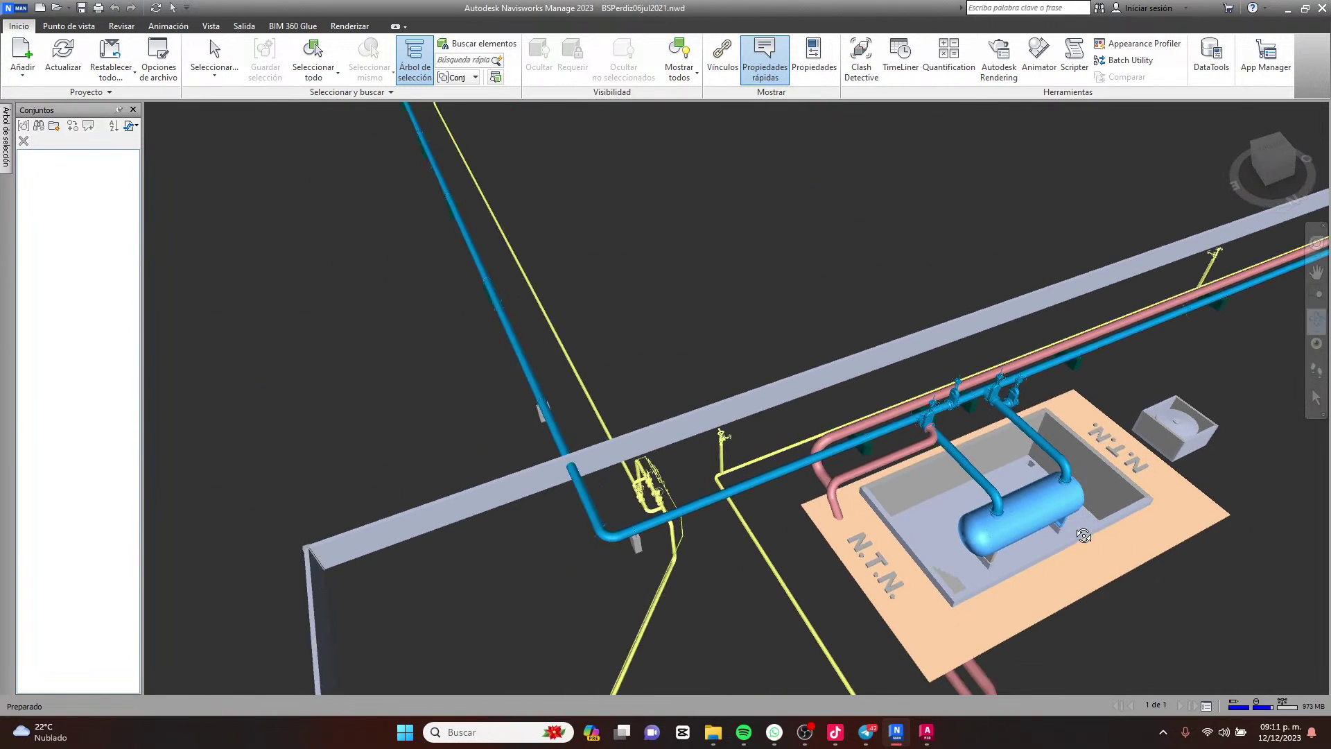
middle_click_drag(1072, 514, 1019, 516, "shift")
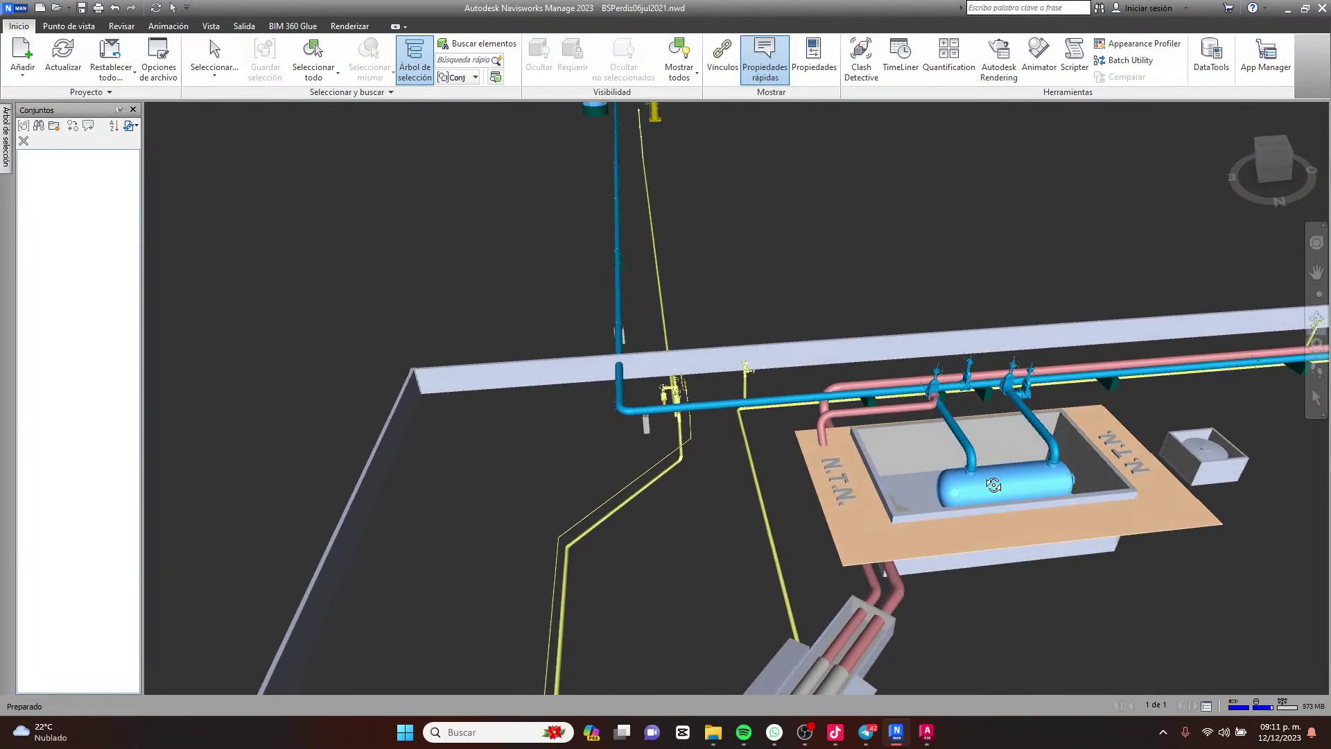
scroll(1010, 478, "up", 3)
middle_click_drag(918, 418, 1005, 416, "shift")
scroll(1036, 465, "down", 1)
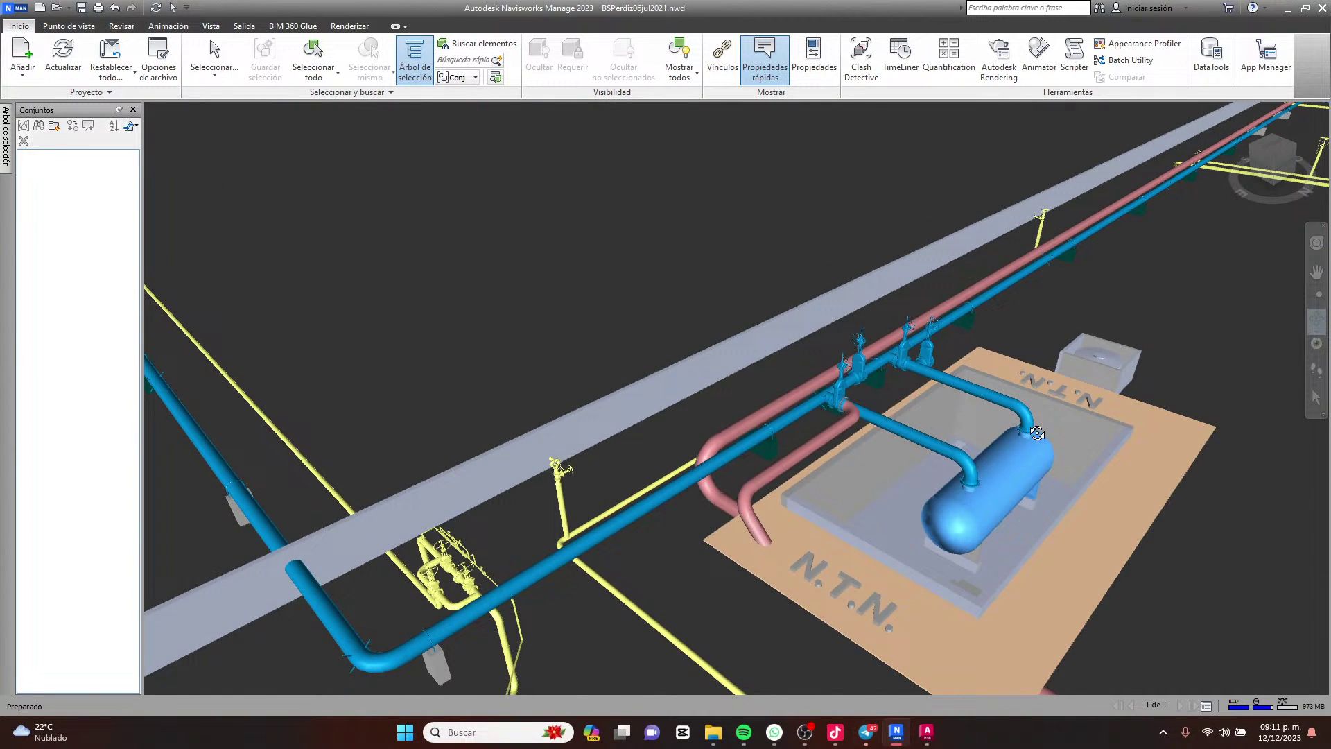
Return to the stack and yellow tower and examine where they stand relative to the walled plant area.
scroll(1044, 520, "down", 4)
middle_click_drag(1044, 520, 747, 439)
mouse_move(325, 378)
left_mouse_down()
mouse_move(442, 321)
mouse_move(463, 327)
mouse_move(472, 401)
mouse_move(485, 377)
left_mouse_up()
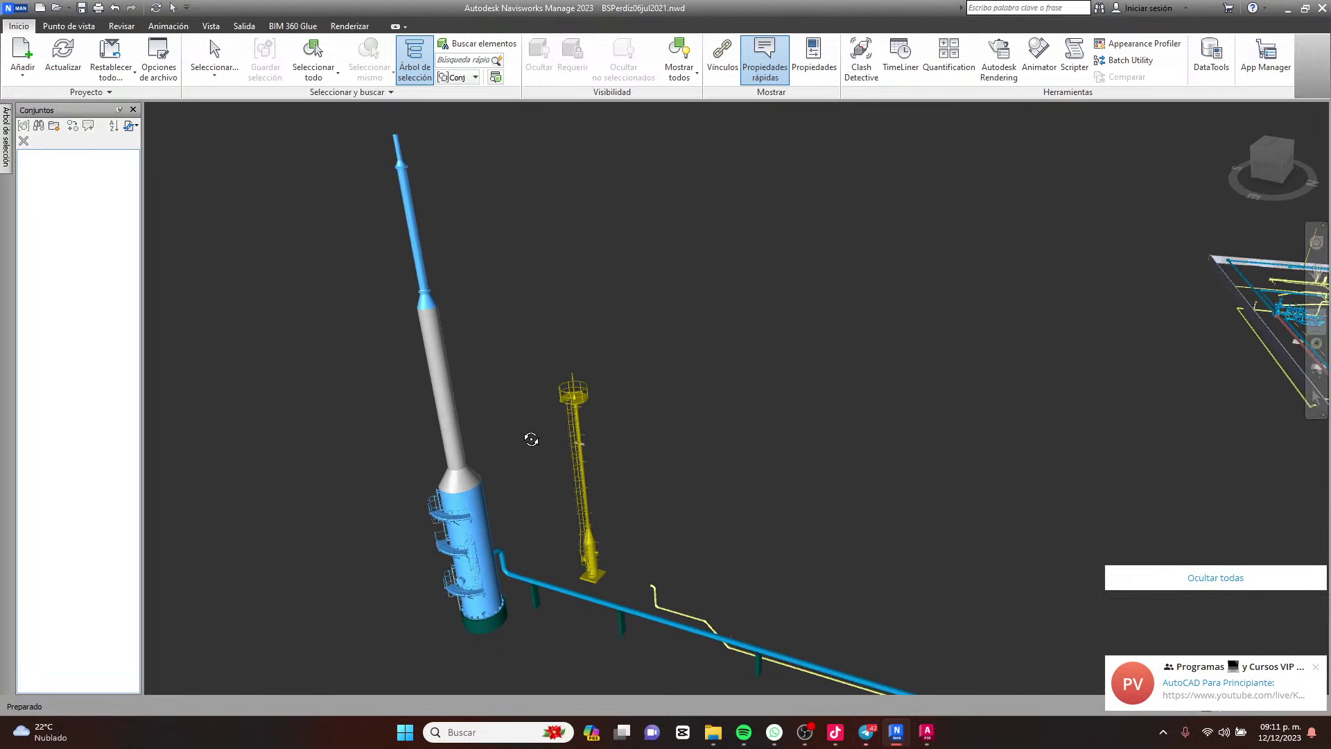
scroll(576, 545, "up", 5)
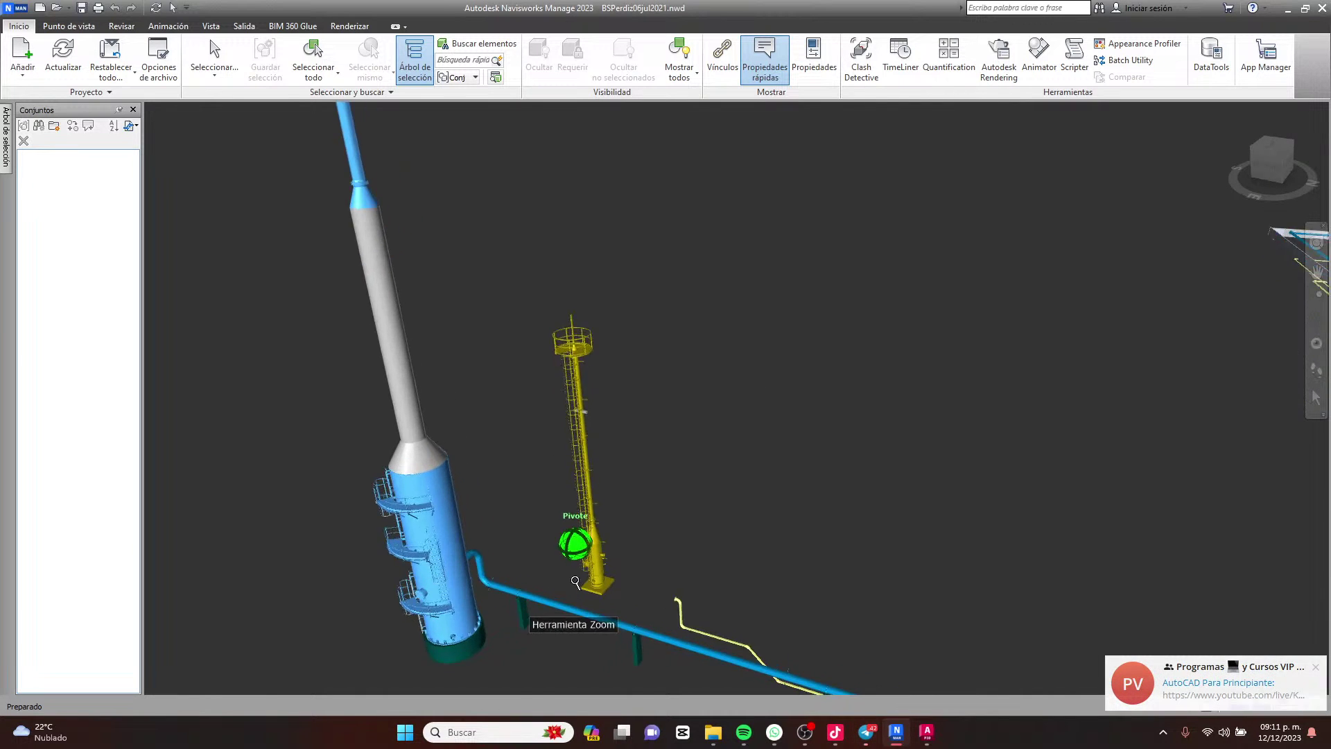
scroll(442, 381, "down", 10)
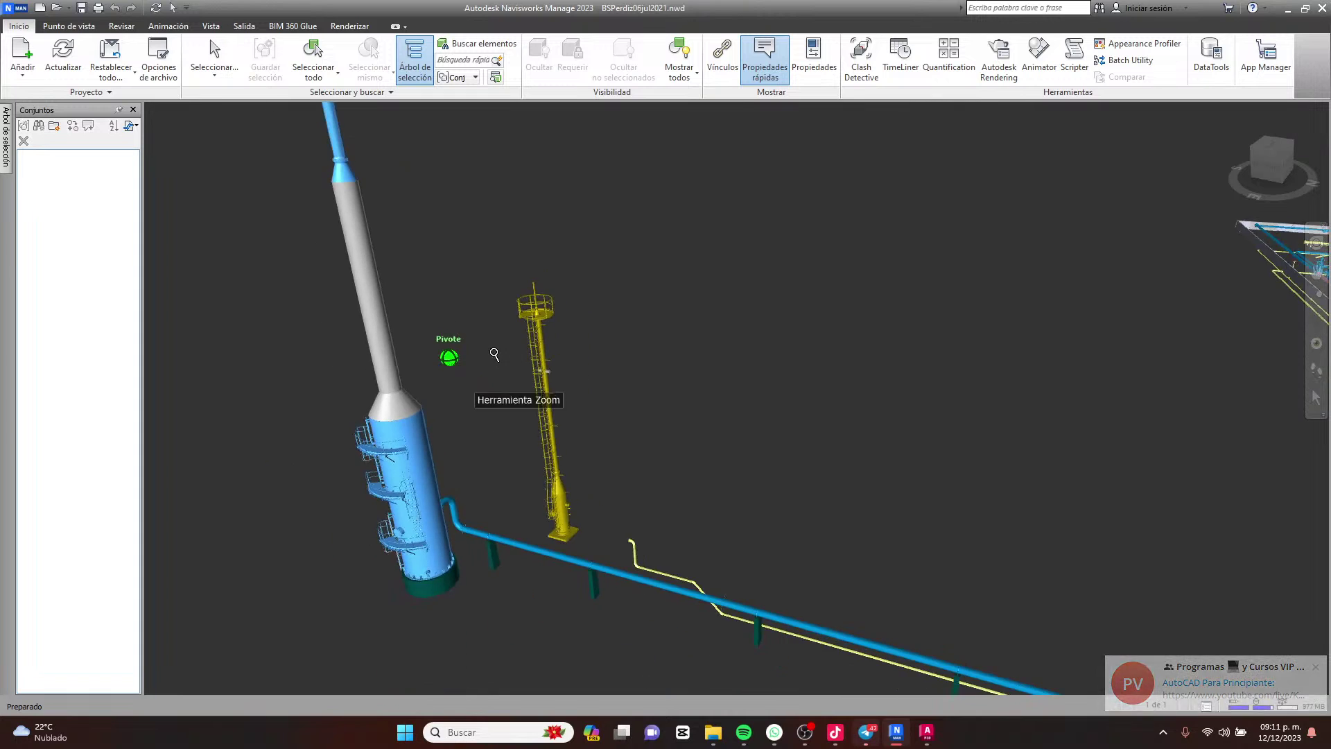
middle_click_drag(729, 525, 608, 460, "shift")
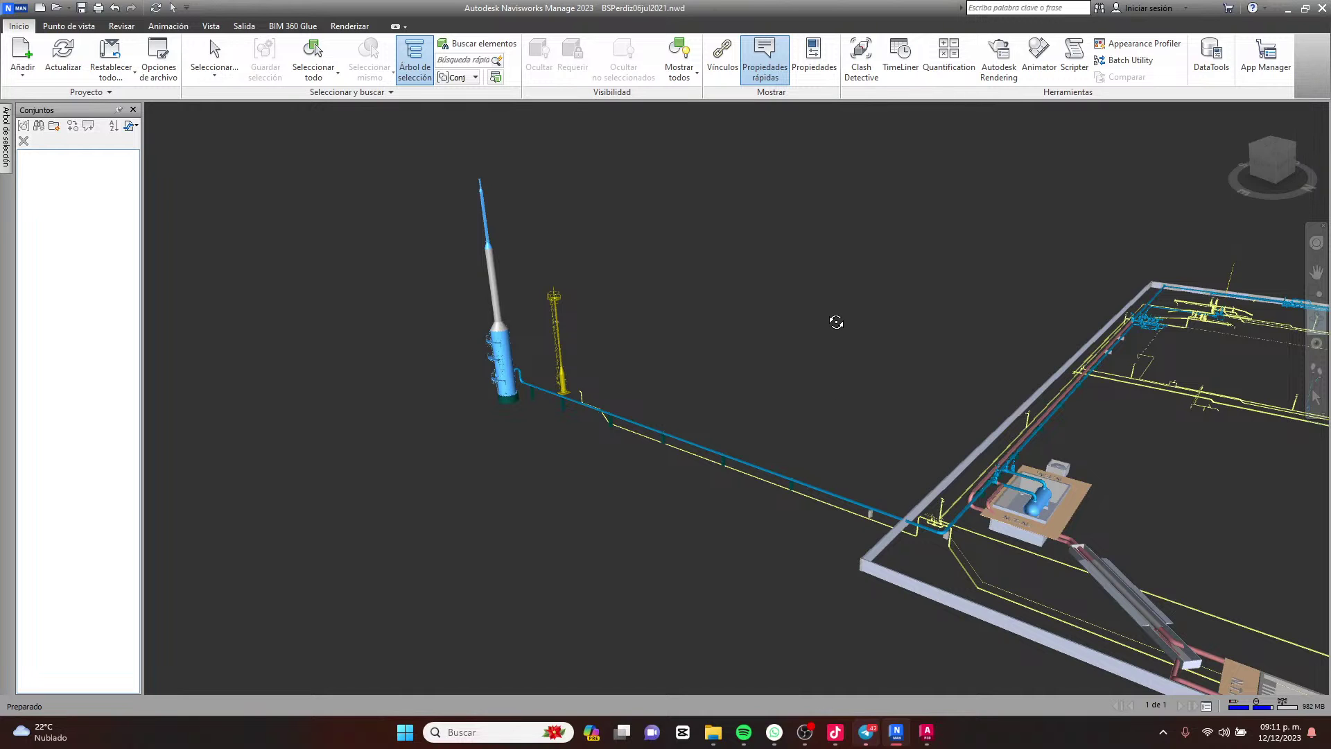
left_click_drag(787, 313, 760, 423)
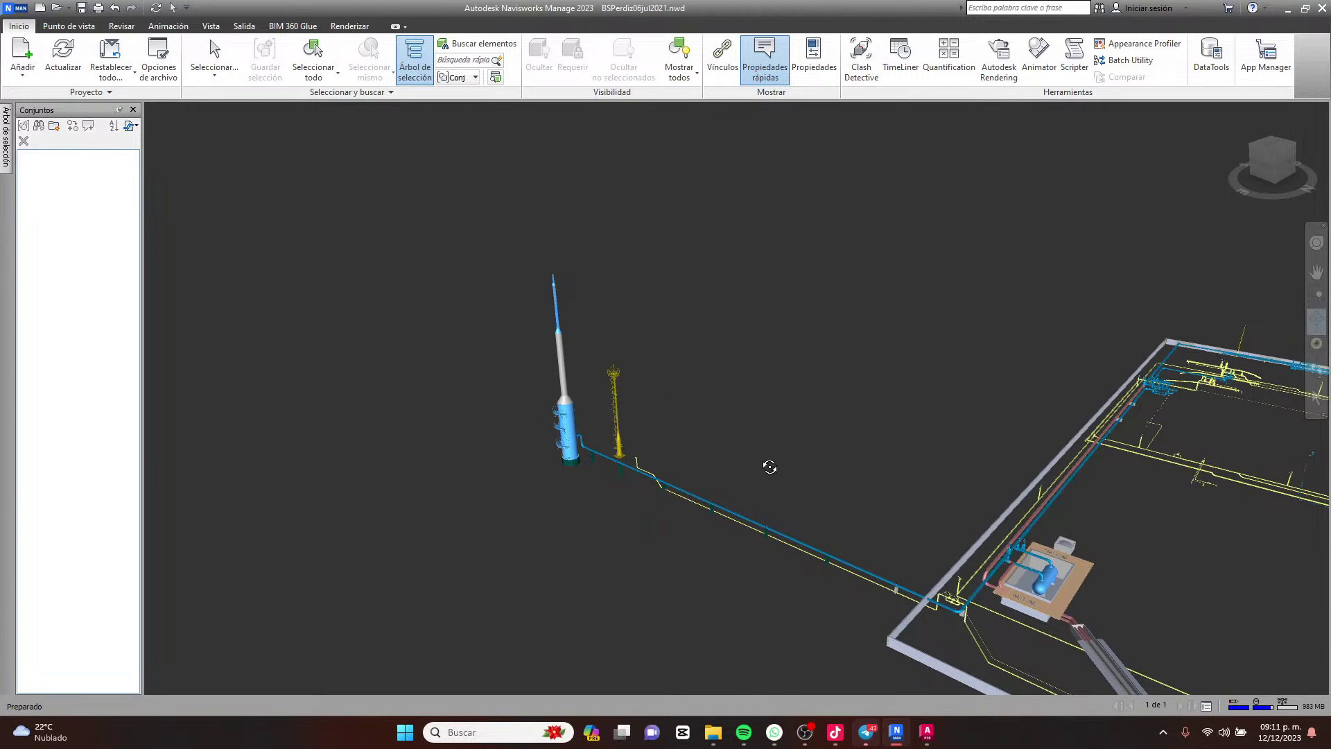
left_click_drag(769, 467, 666, 437)
scroll(543, 376, "down", 3)
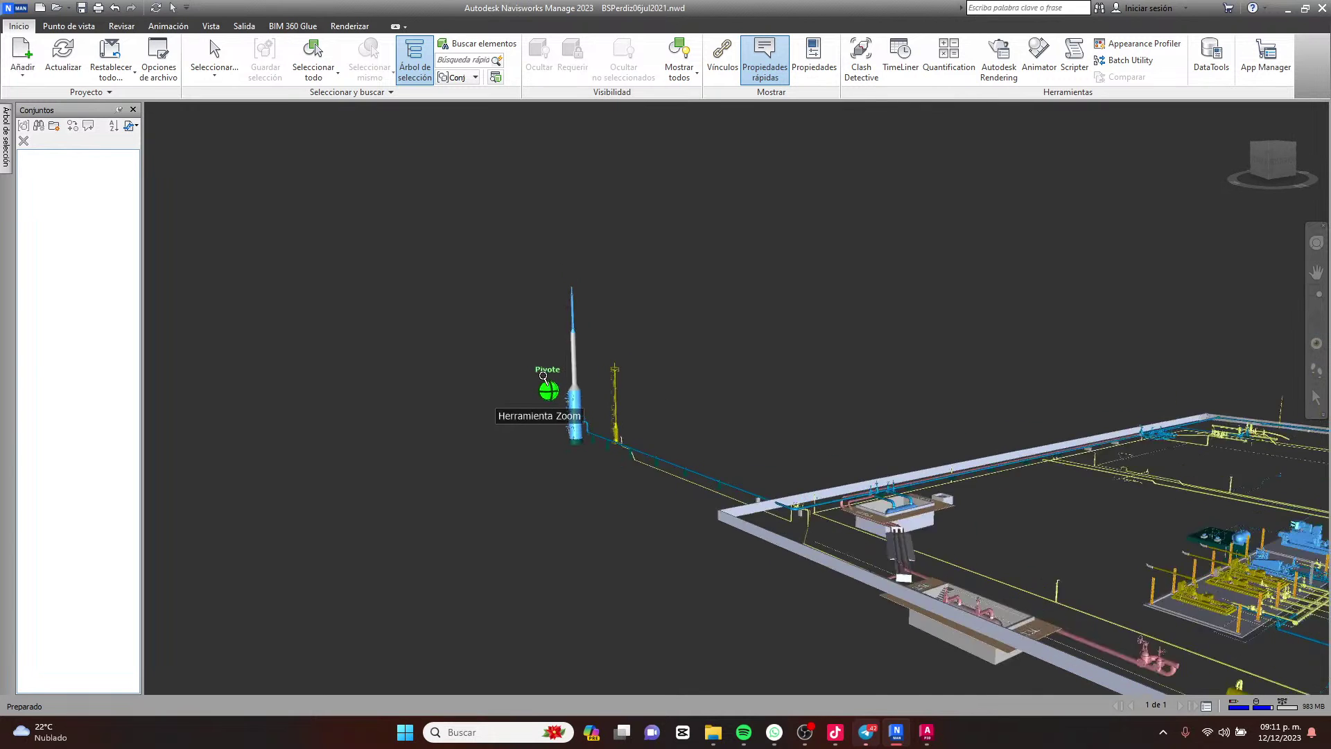
Examine the stack's full height beside the yellow tower, from the green base and ladder platforms to the slender blue tip.
scroll(543, 377, "up", 5)
left_click_drag(544, 378, 589, 416)
scroll(633, 443, "up", 5)
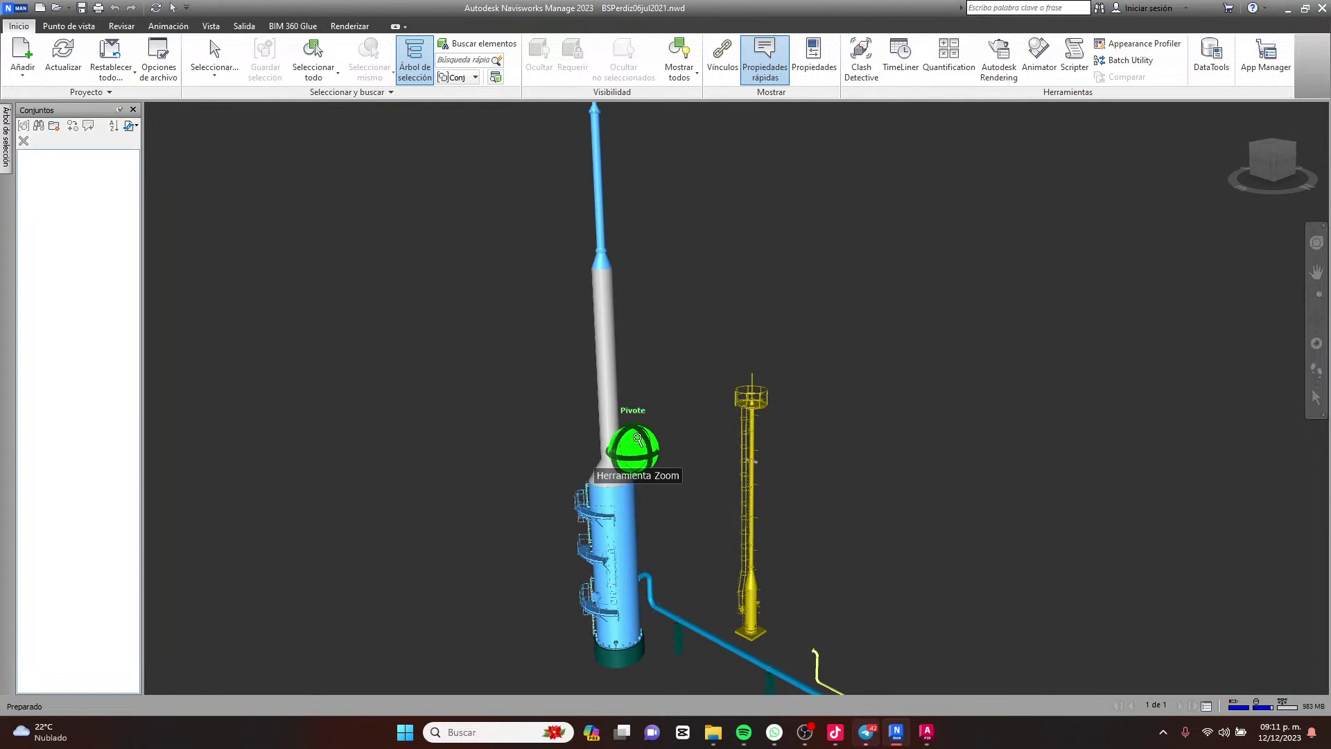
middle_click_drag(638, 438, 618, 426, "shift")
scroll(685, 278, "down", 2)
middle_click_drag(615, 502, 622, 444)
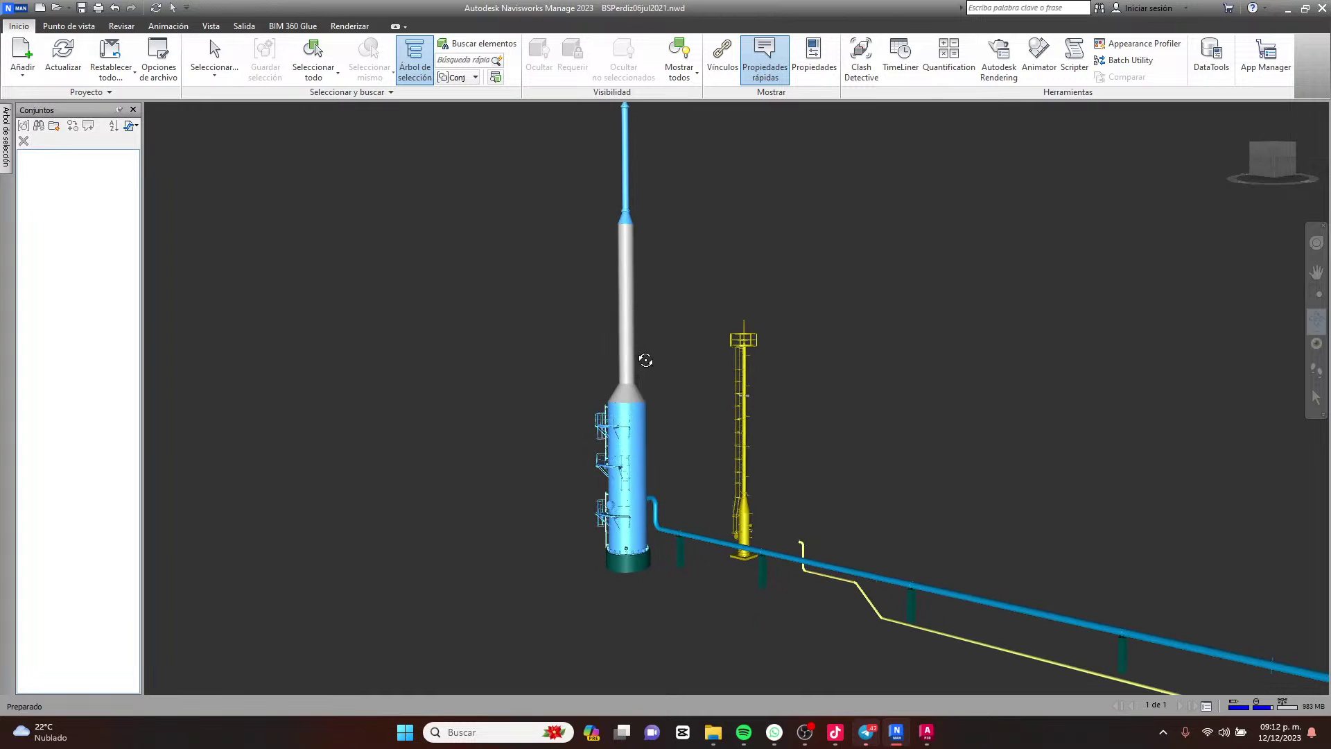
middle_click_drag(644, 358, 642, 383)
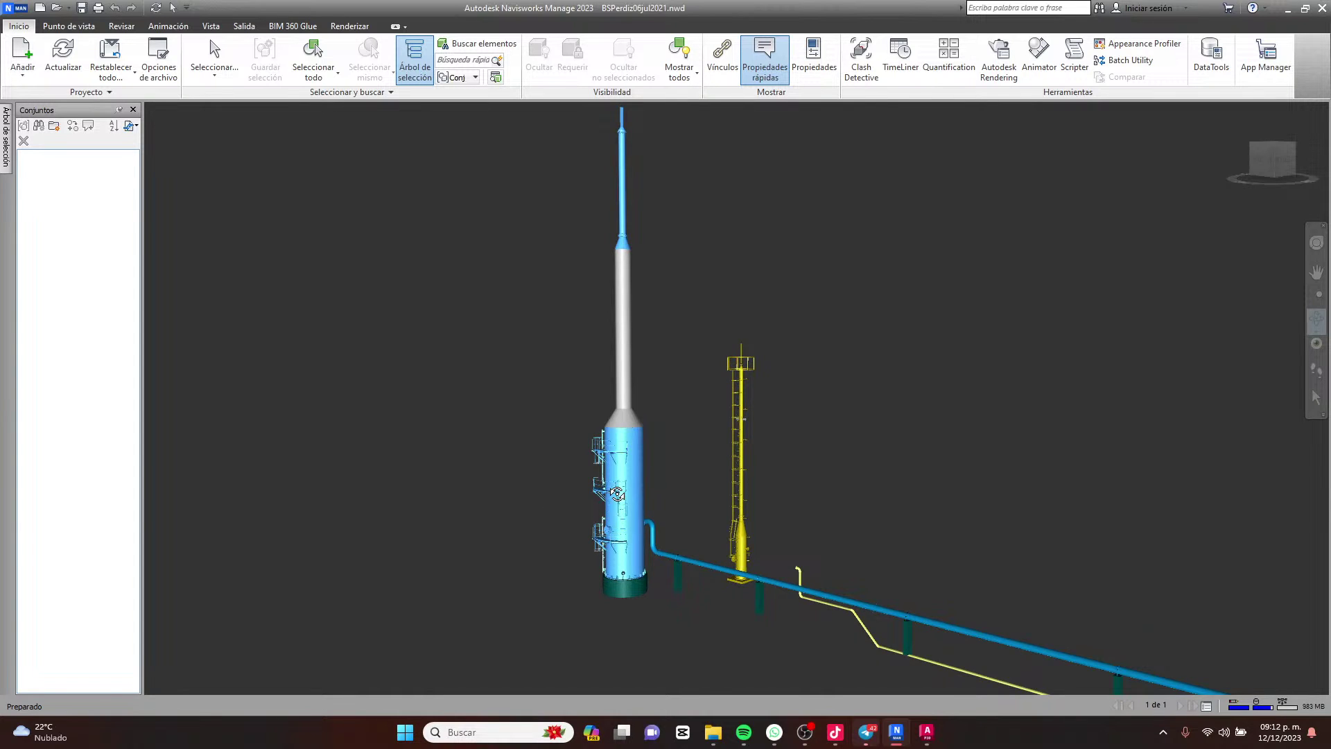
middle_click_drag(616, 512, 623, 520)
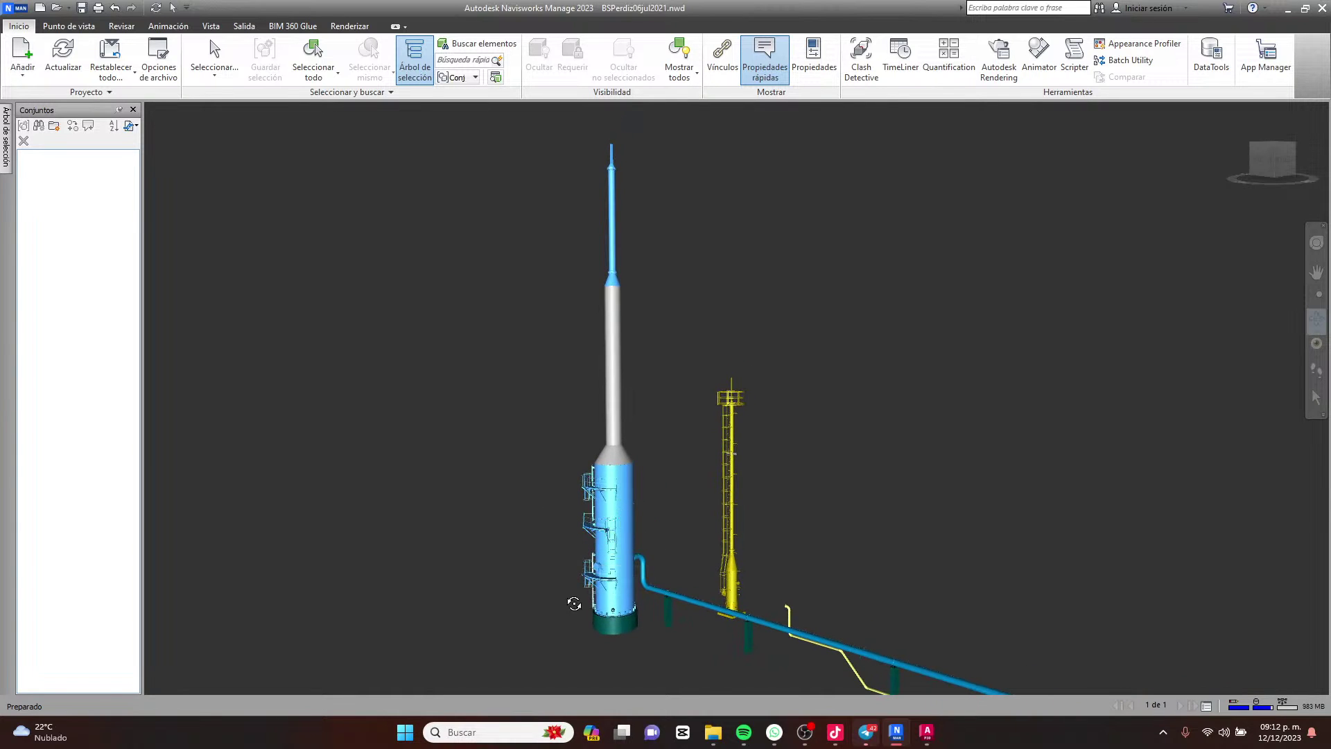
scroll(596, 621, "up", 5)
scroll(604, 631, "down", 10)
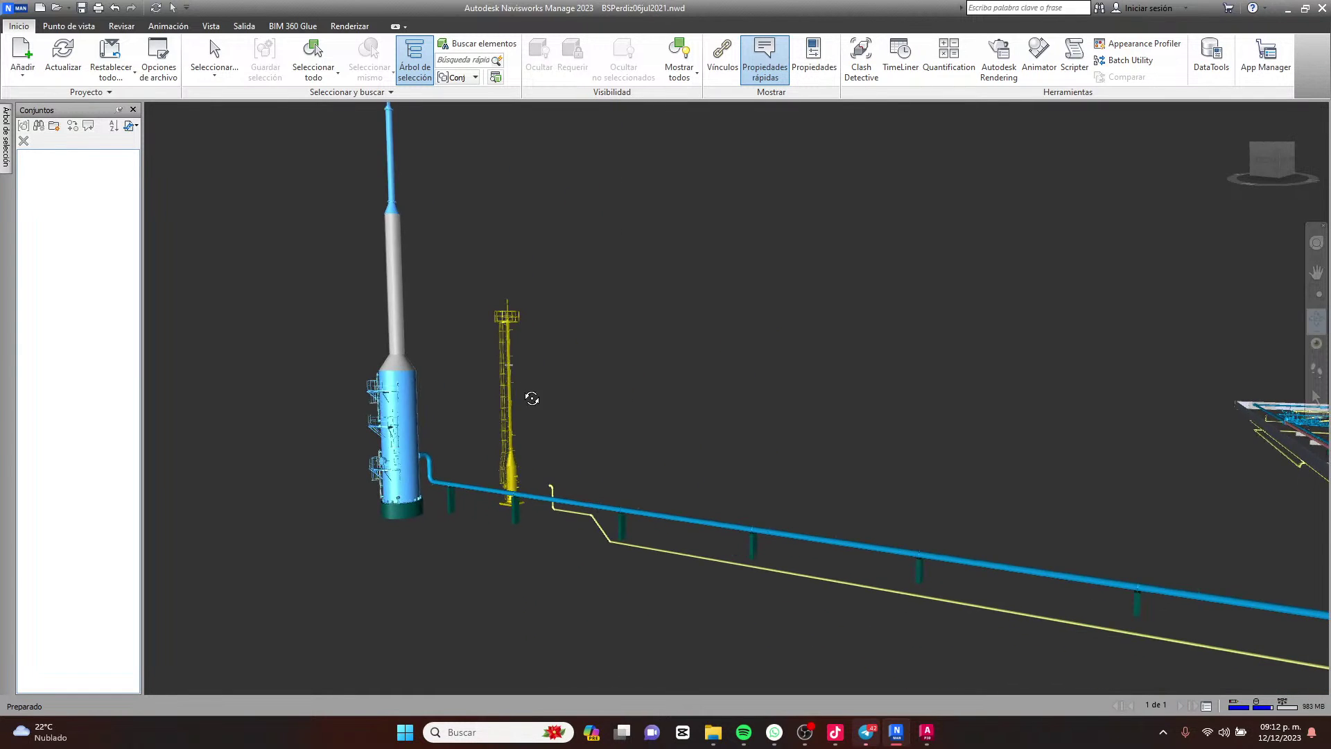
Survey the walled plant area, including the two N.T.N. pits, the equipment skids, the pipe runs and the storage tanks.
scroll(529, 395, "down", 3)
scroll(693, 471, "up", 6)
mouse_move(819, 436)
middle_mouse_down("shift")
mouse_move(811, 484)
mouse_move(800, 461)
mouse_move(645, 418)
middle_mouse_up("shift")
mouse_move(897, 541)
middle_mouse_down()
mouse_move(639, 445)
mouse_move(805, 549)
middle_mouse_up()
scroll(793, 398, "up", 5)
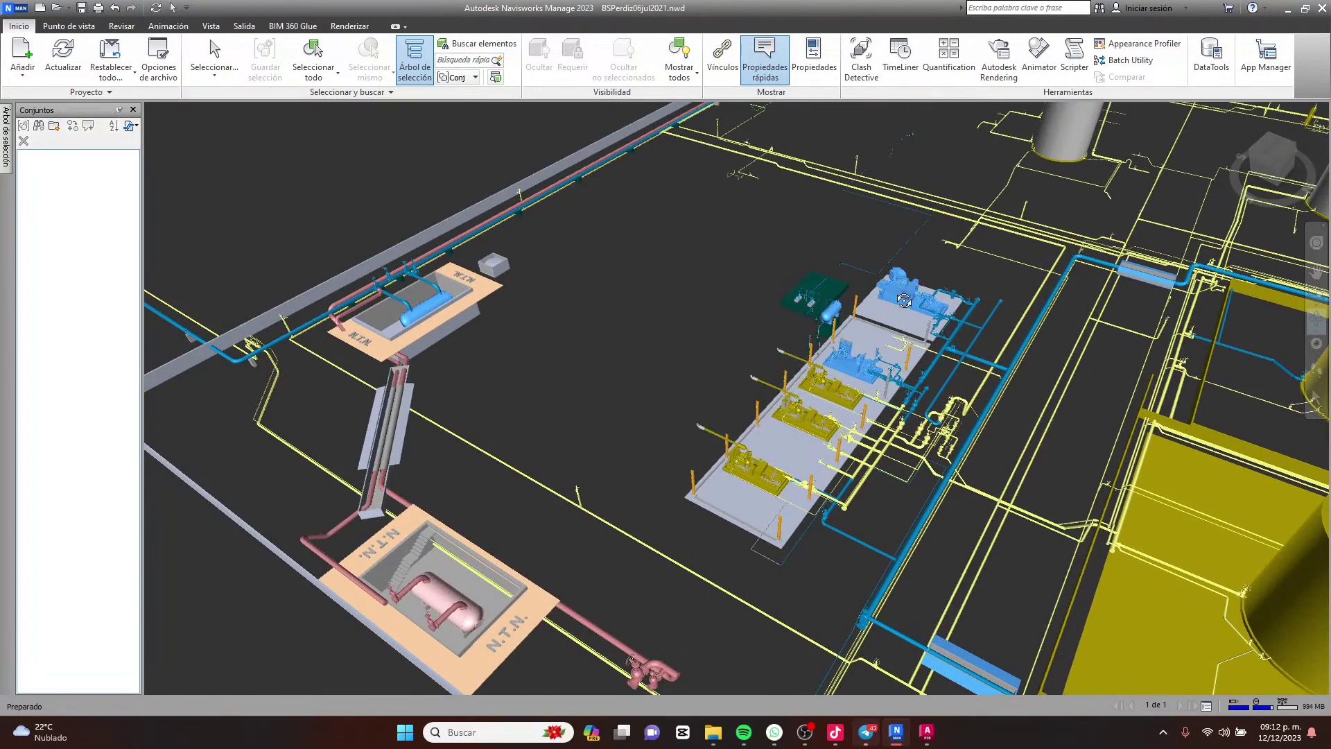
middle_click_drag(905, 299, 804, 306, "shift")
scroll(1016, 290, "down", 2)
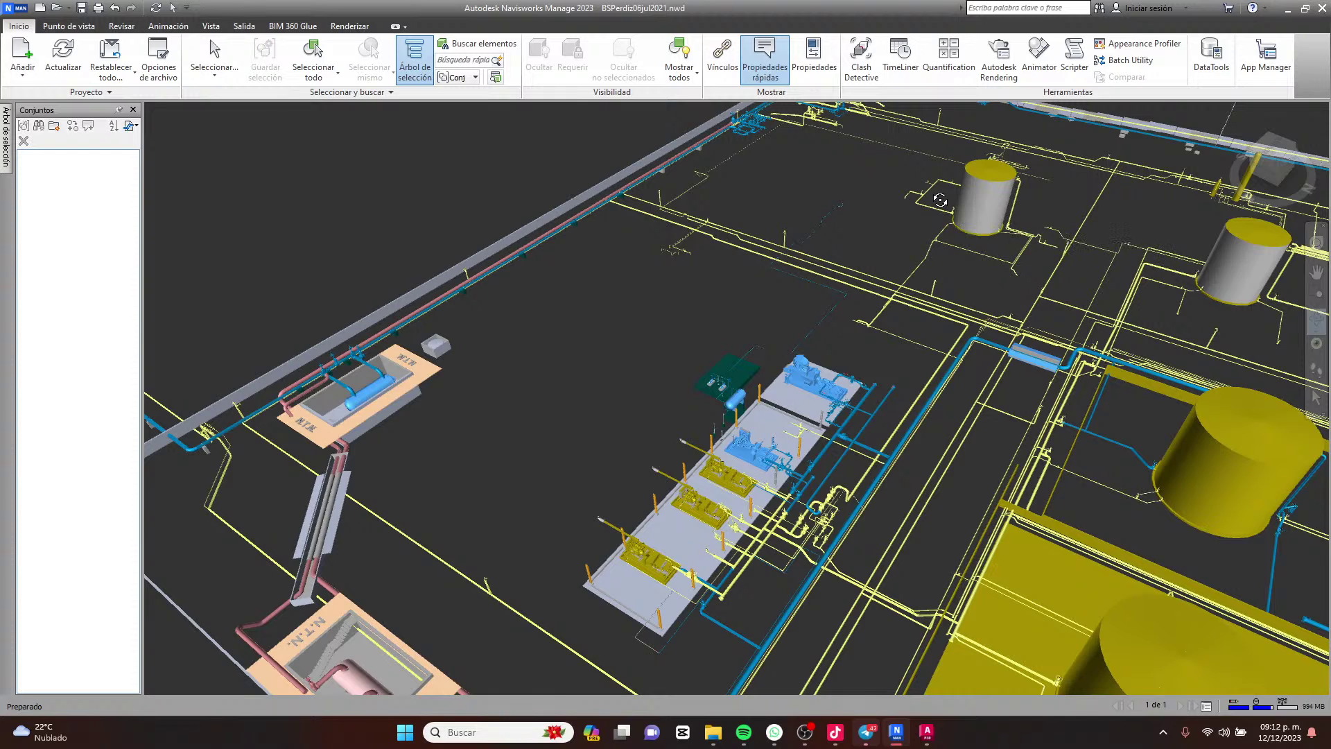
scroll(1130, 385, "down", 2)
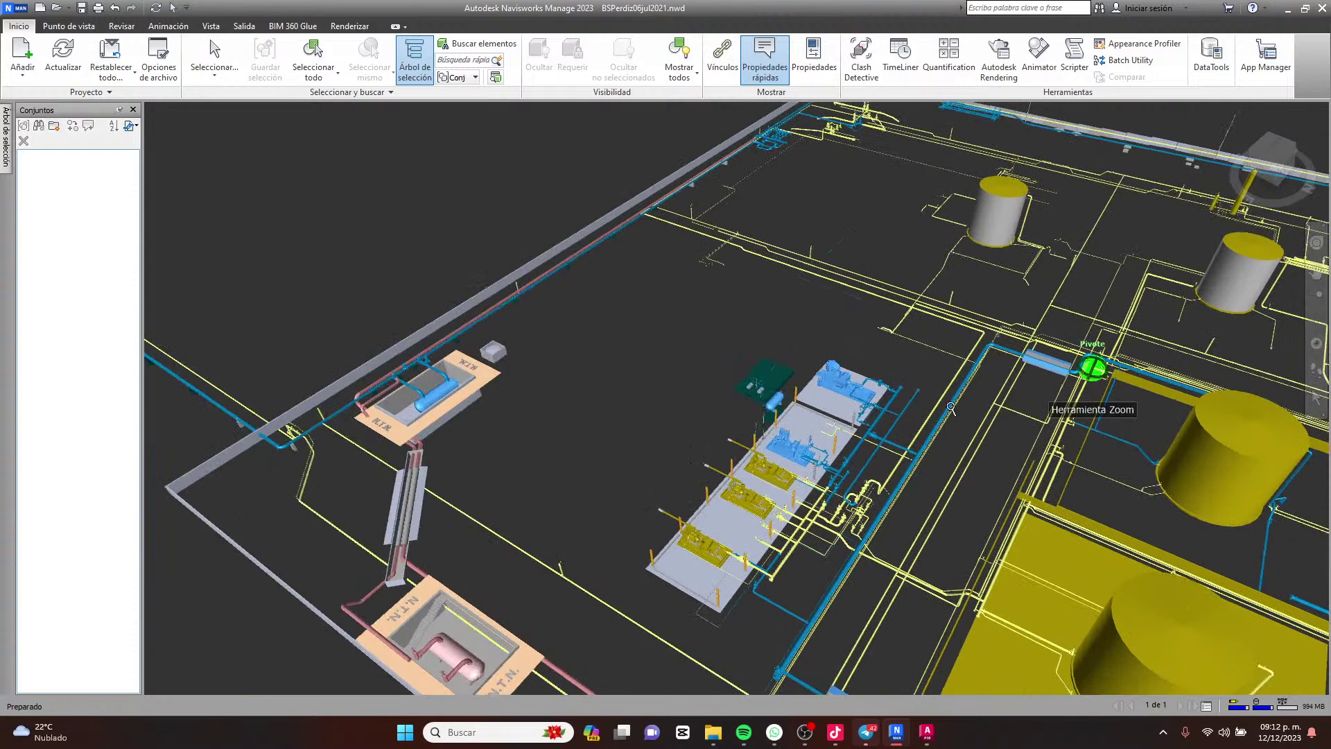
Inspect the blue horizontal vessel in its pit near the perimeter wall, with its two inlet pipes, valves and supports.
scroll(476, 389, "up", 4)
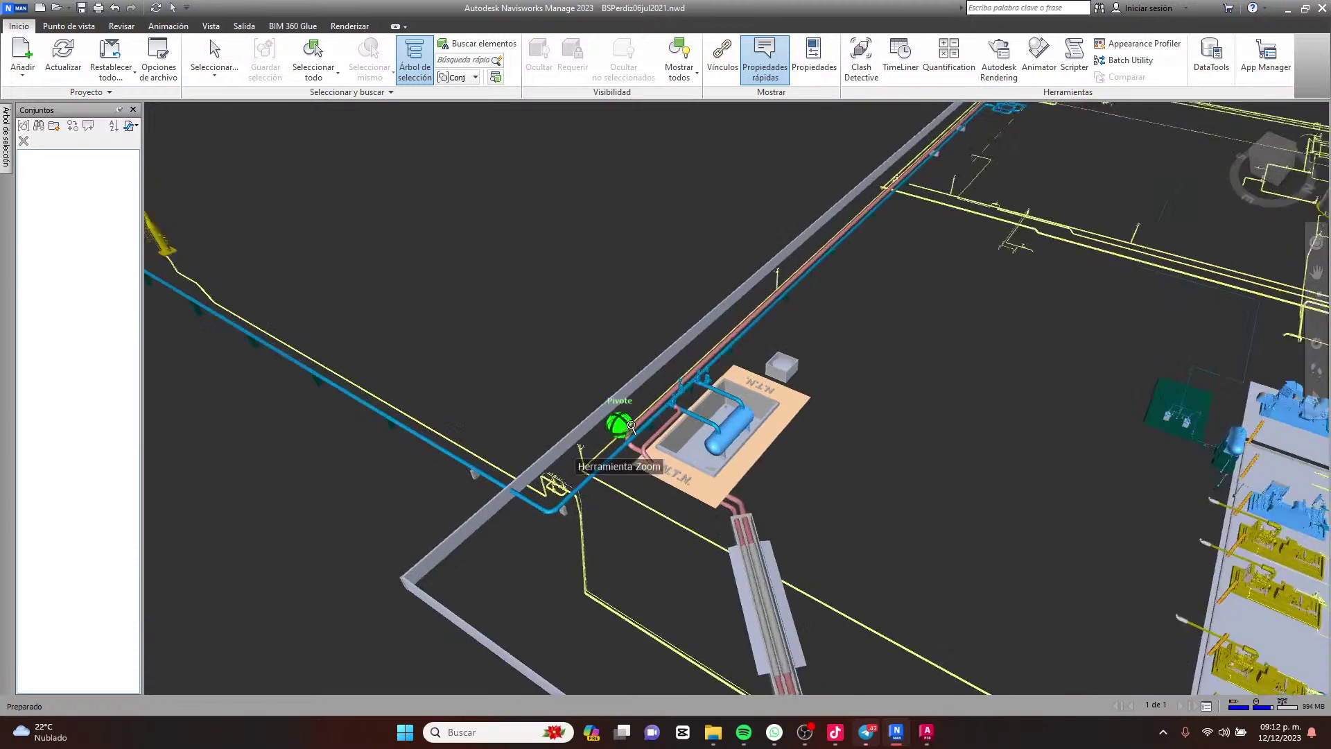
scroll(631, 424, "up", 5)
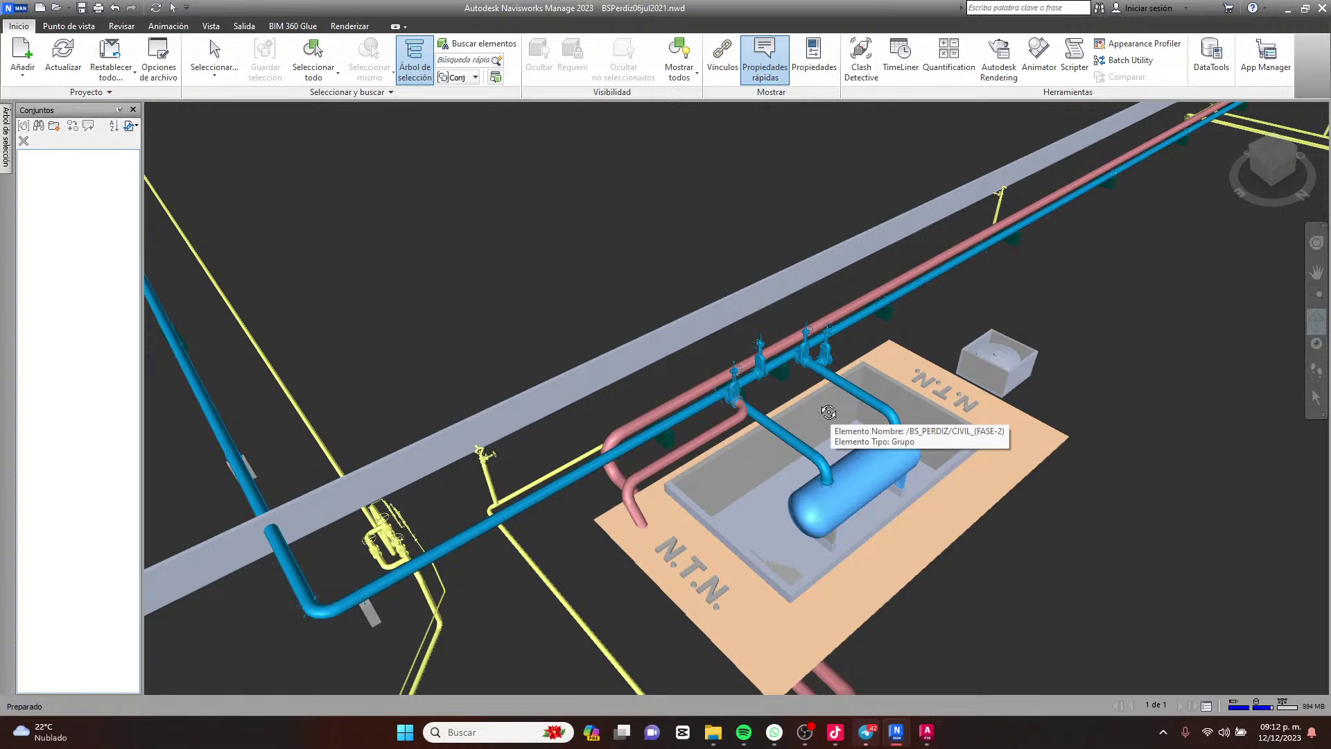
scroll(873, 480, "up", 2)
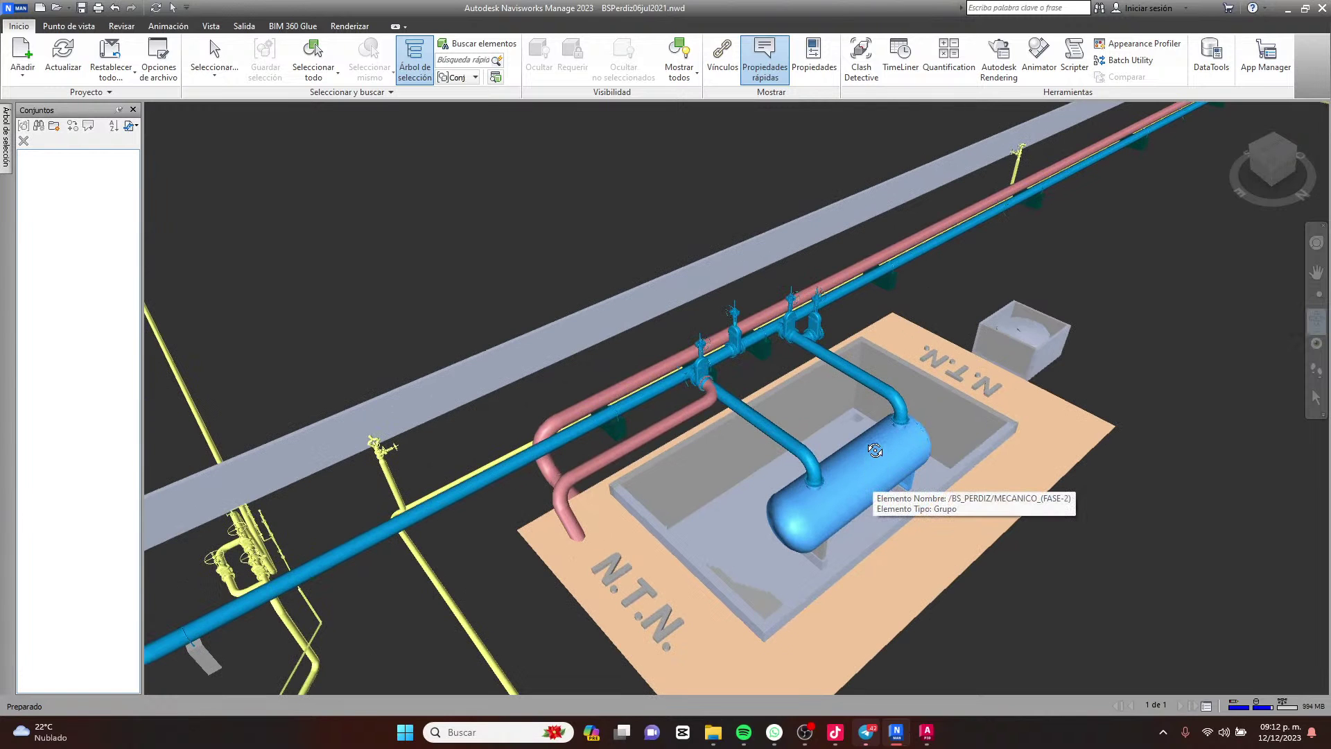
scroll(780, 343, "down", 3)
scroll(909, 457, "up", 3)
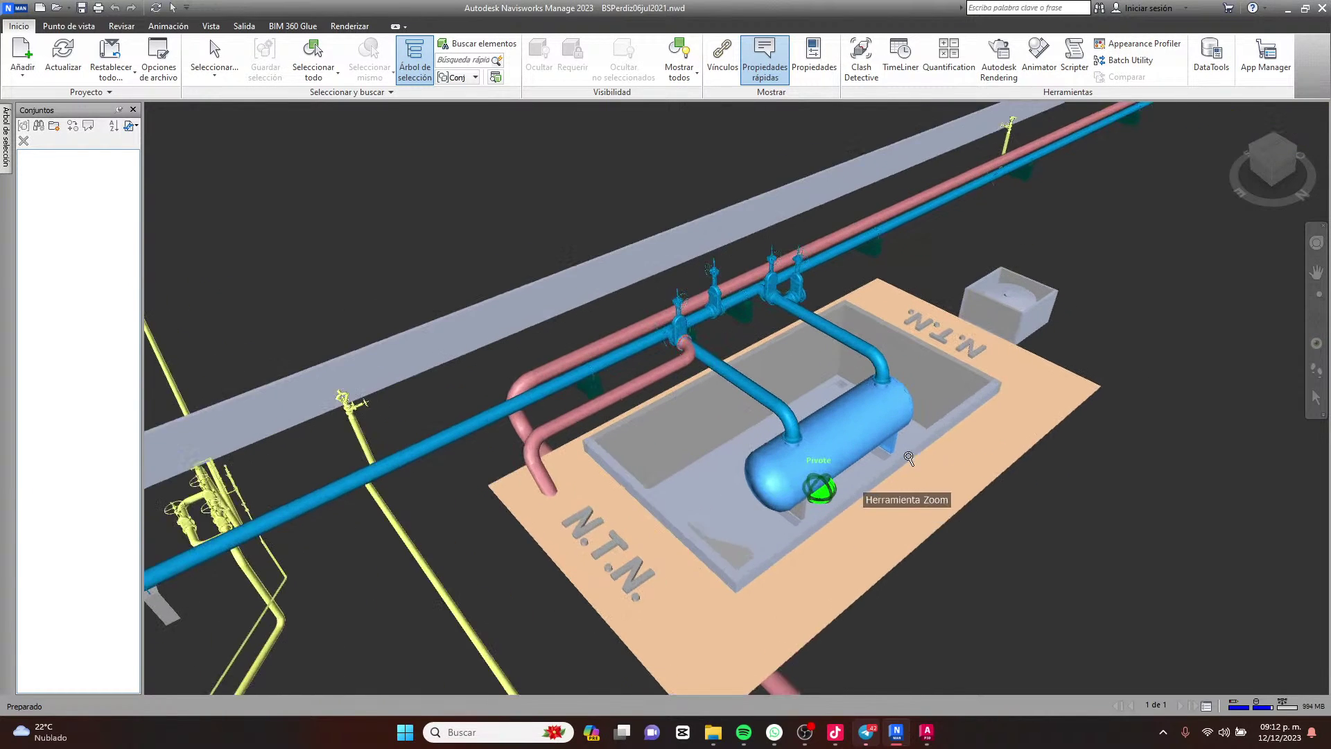
scroll(908, 458, "up", 3)
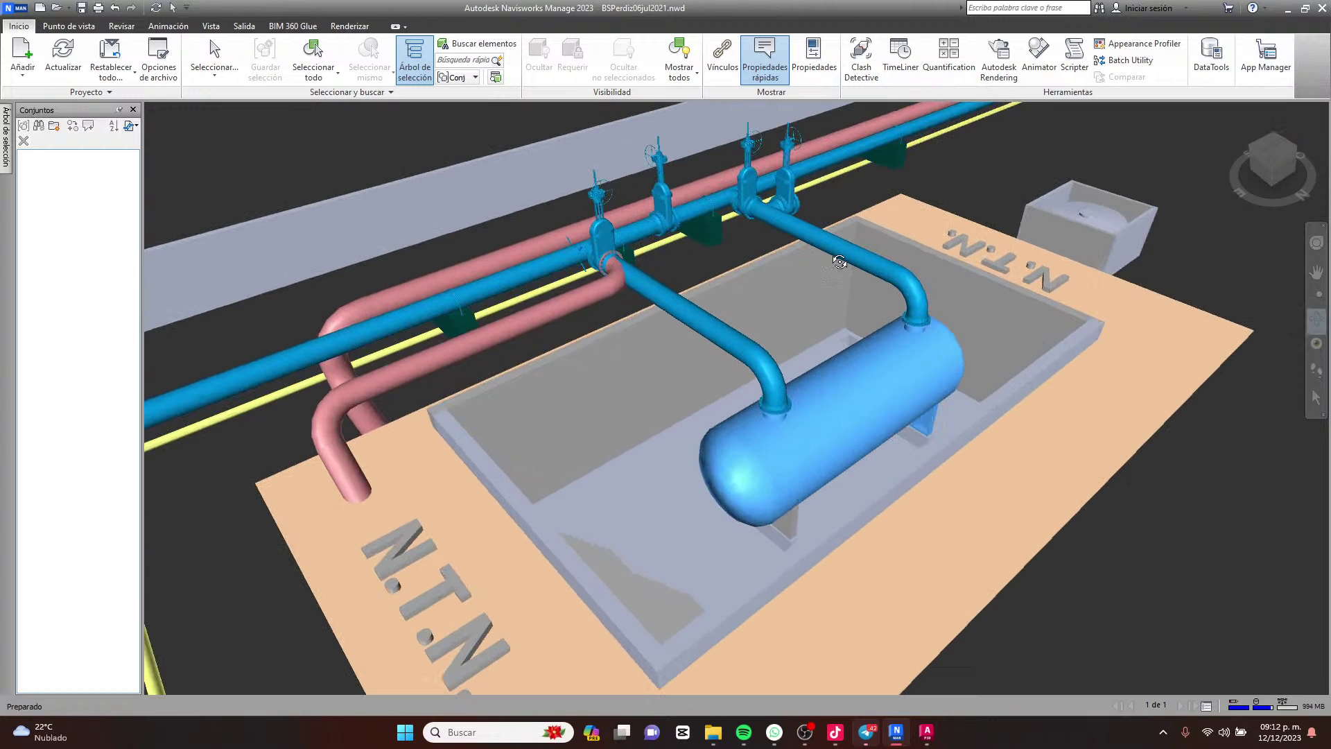
scroll(858, 394, "down", 2)
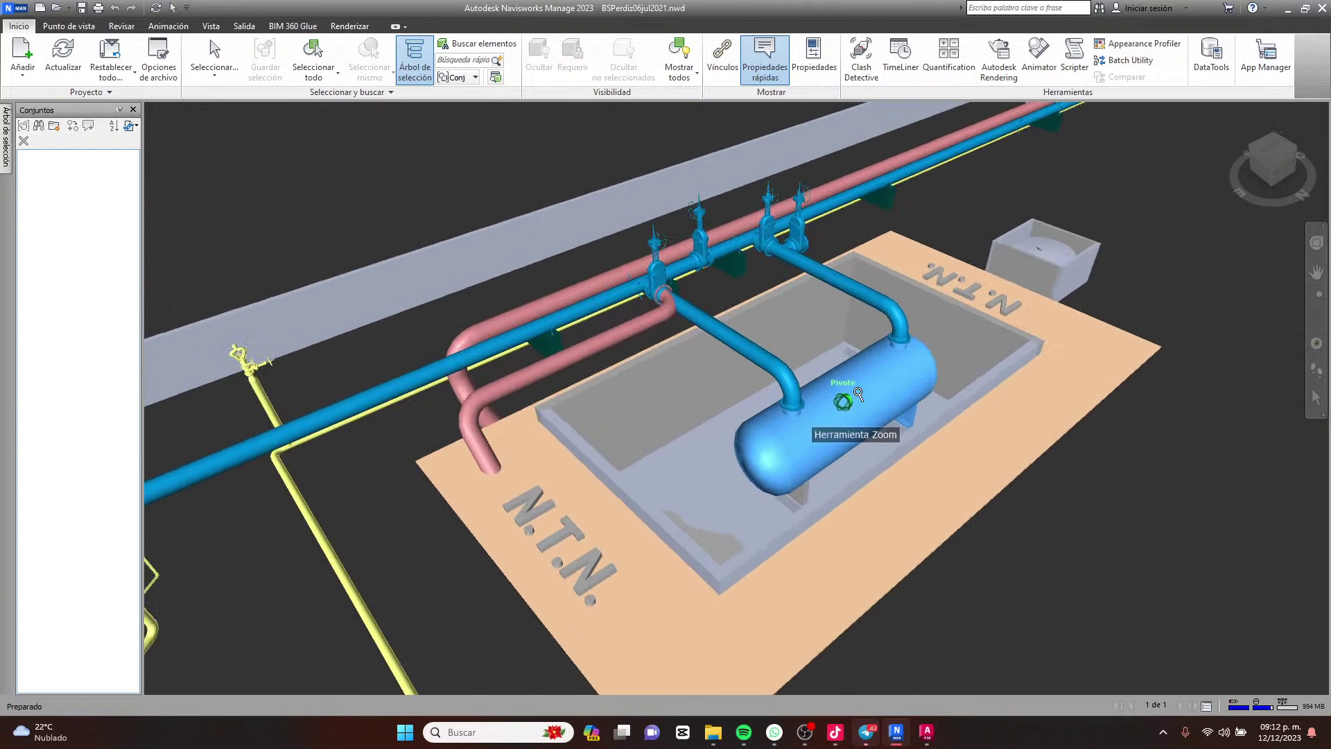
scroll(936, 364, "down", 2)
scroll(898, 360, "down", 2)
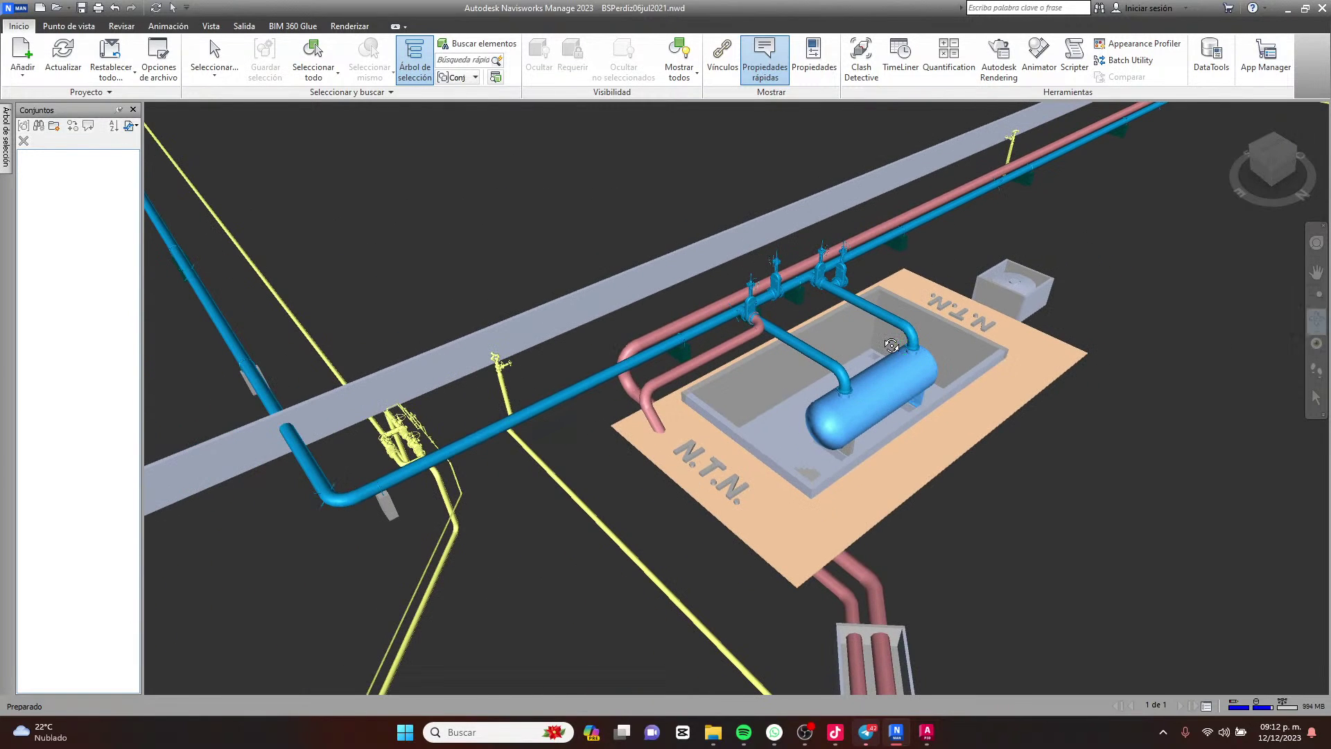
scroll(893, 375, "down", 2)
scroll(812, 420, "down", 2)
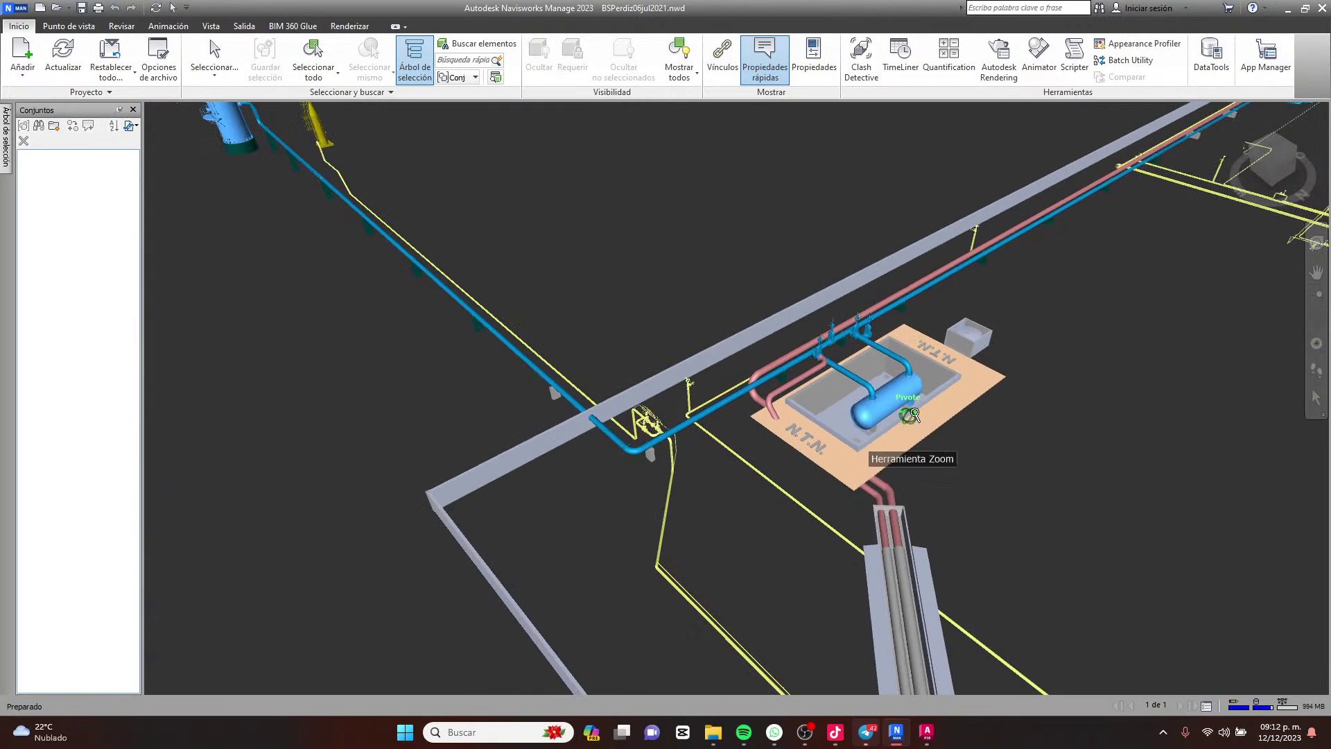
Trace the blue pipeline from the vessel back to the stack and inspect the yellow tower's base and caged ladder up close.
middle_click_drag(442, 253, 605, 321)
left_click_drag(658, 402, 749, 417)
mouse_move(997, 460)
left_mouse_down()
mouse_move(1019, 503)
mouse_move(1009, 459)
left_mouse_up()
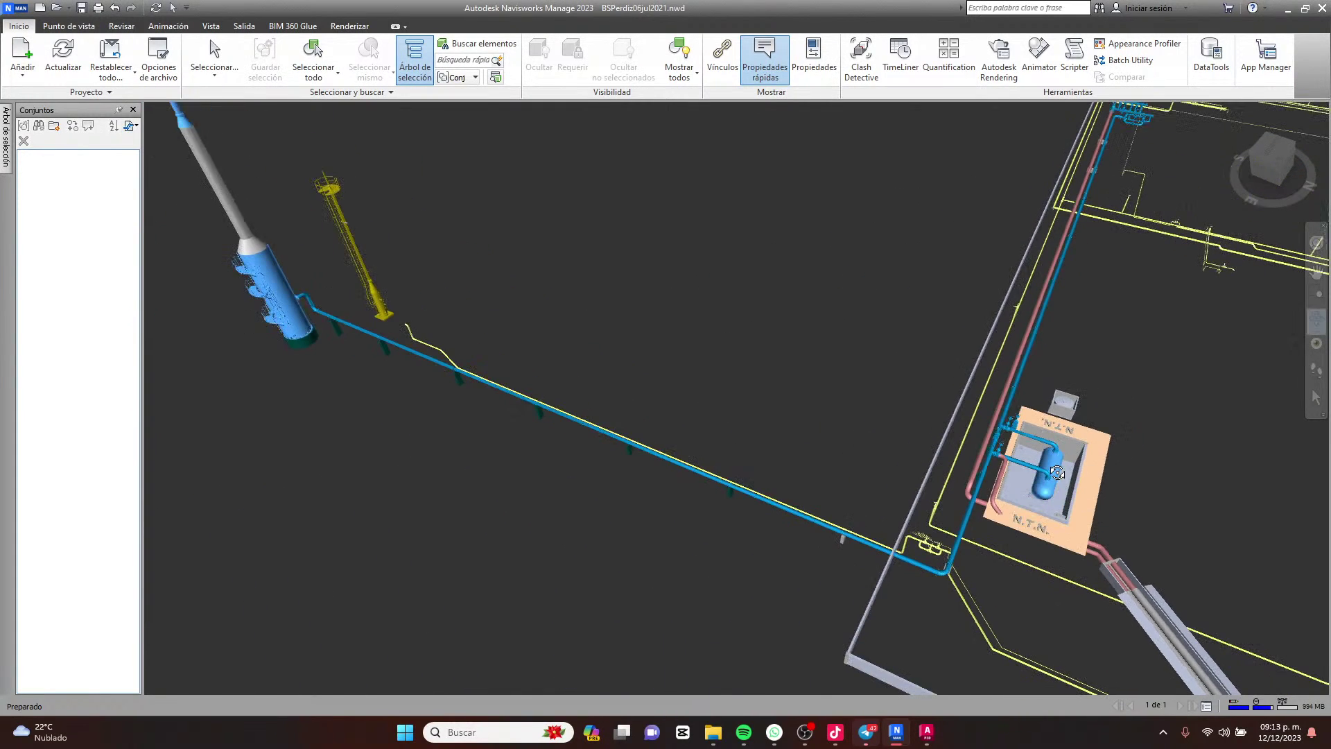
middle_click_drag(580, 298, 770, 427)
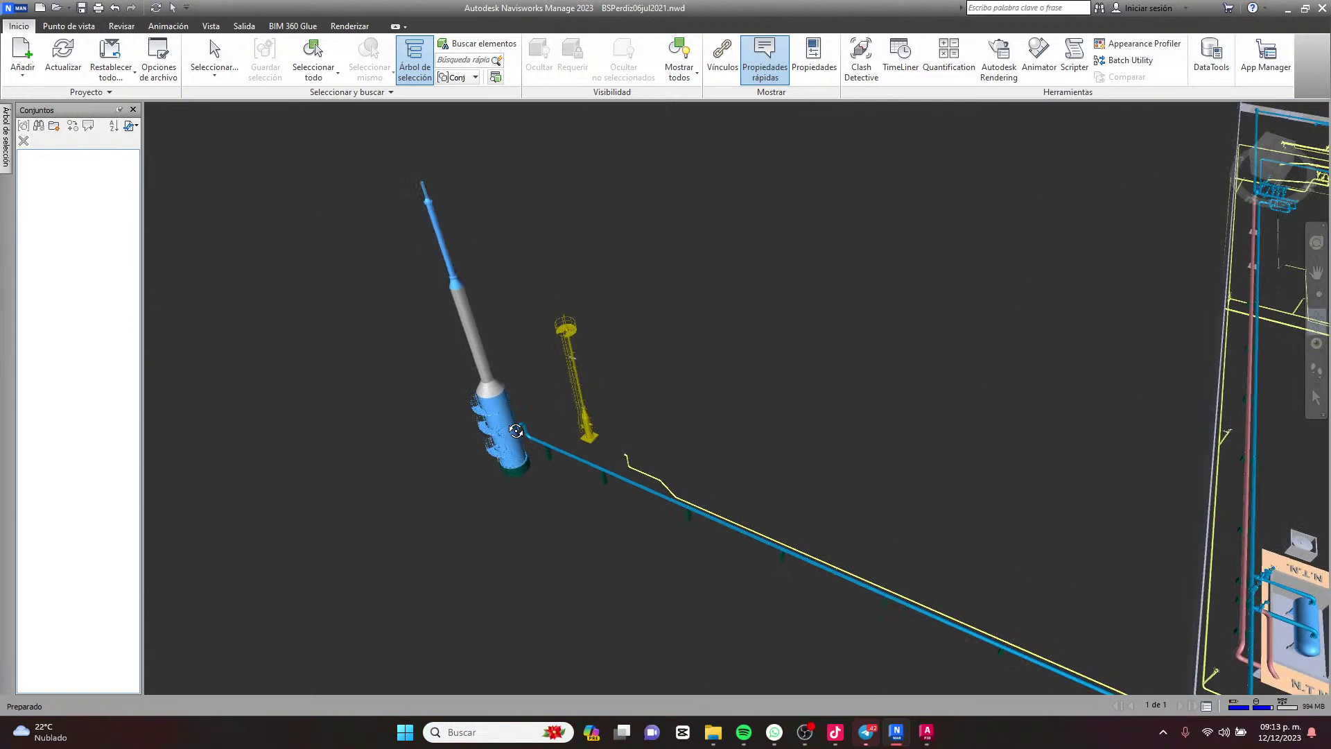
scroll(516, 426, "up", 5)
scroll(493, 415, "down", 2)
middle_click_drag(527, 486, 515, 360, "shift")
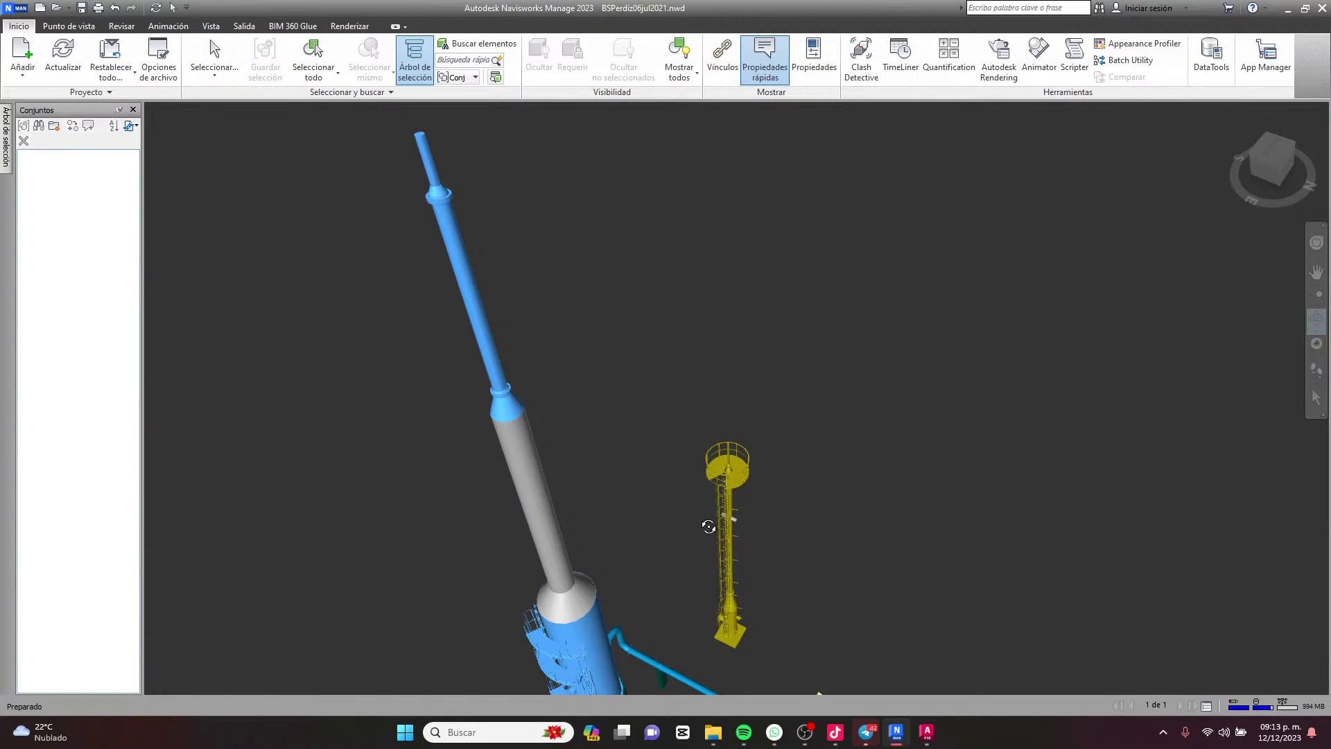
middle_click_drag(708, 527, 619, 409)
scroll(479, 545, "up", 1)
middle_click_drag(479, 545, 534, 508, "shift")
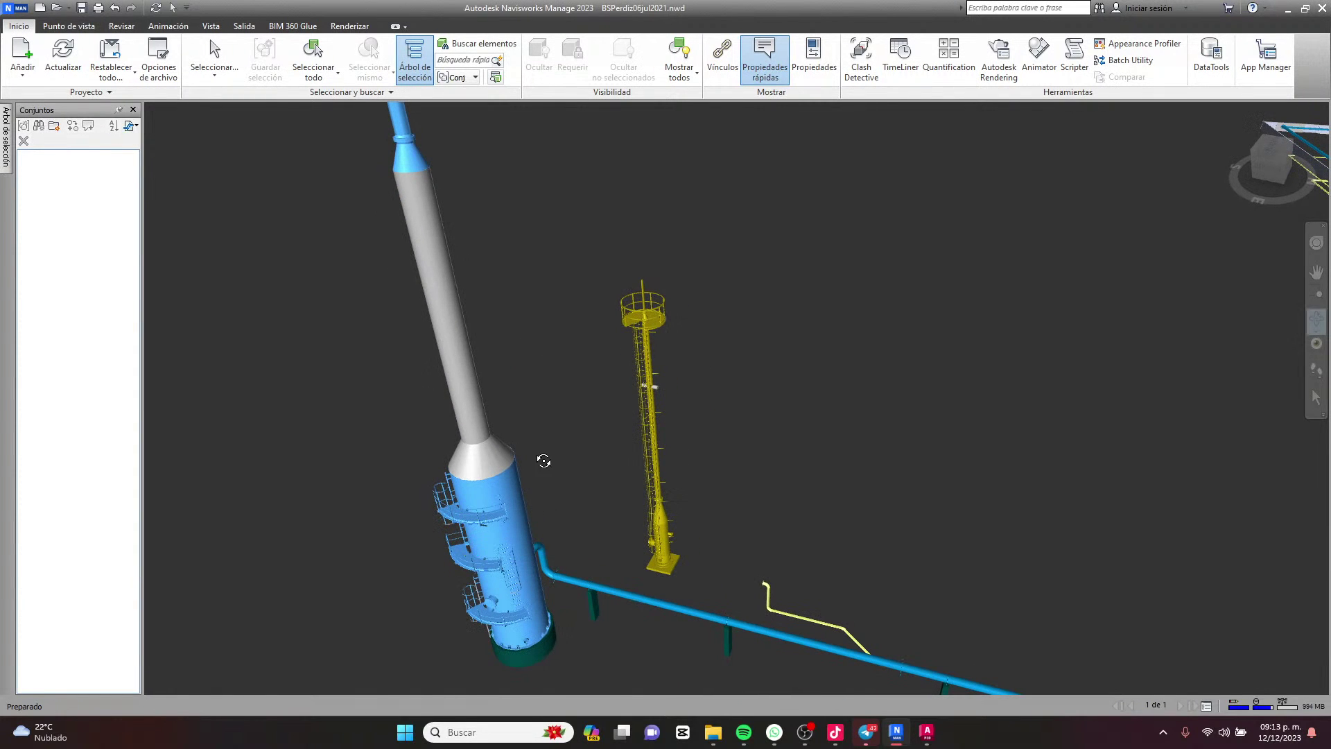
middle_click_drag(522, 452, 804, 473, "shift")
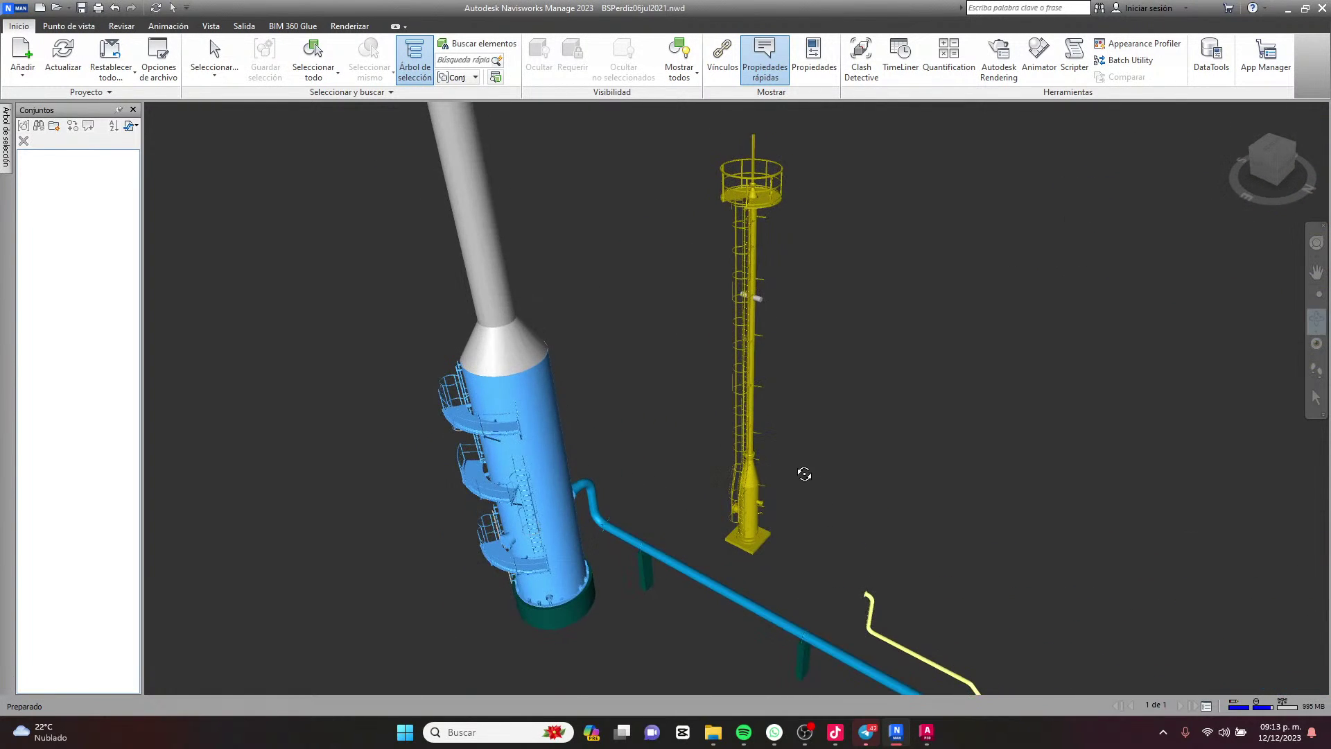
scroll(804, 474, "up", 9)
middle_click_drag(705, 493, 791, 435)
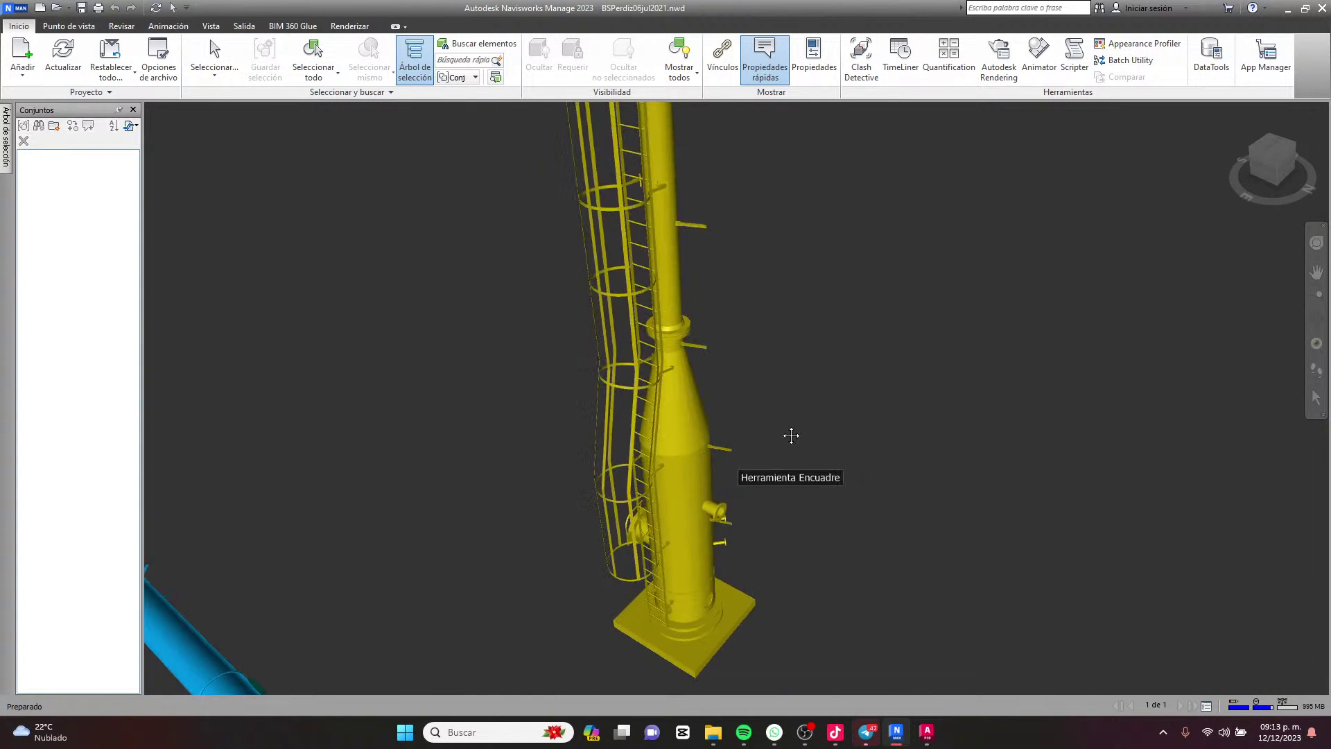
scroll(755, 552, "down", 10)
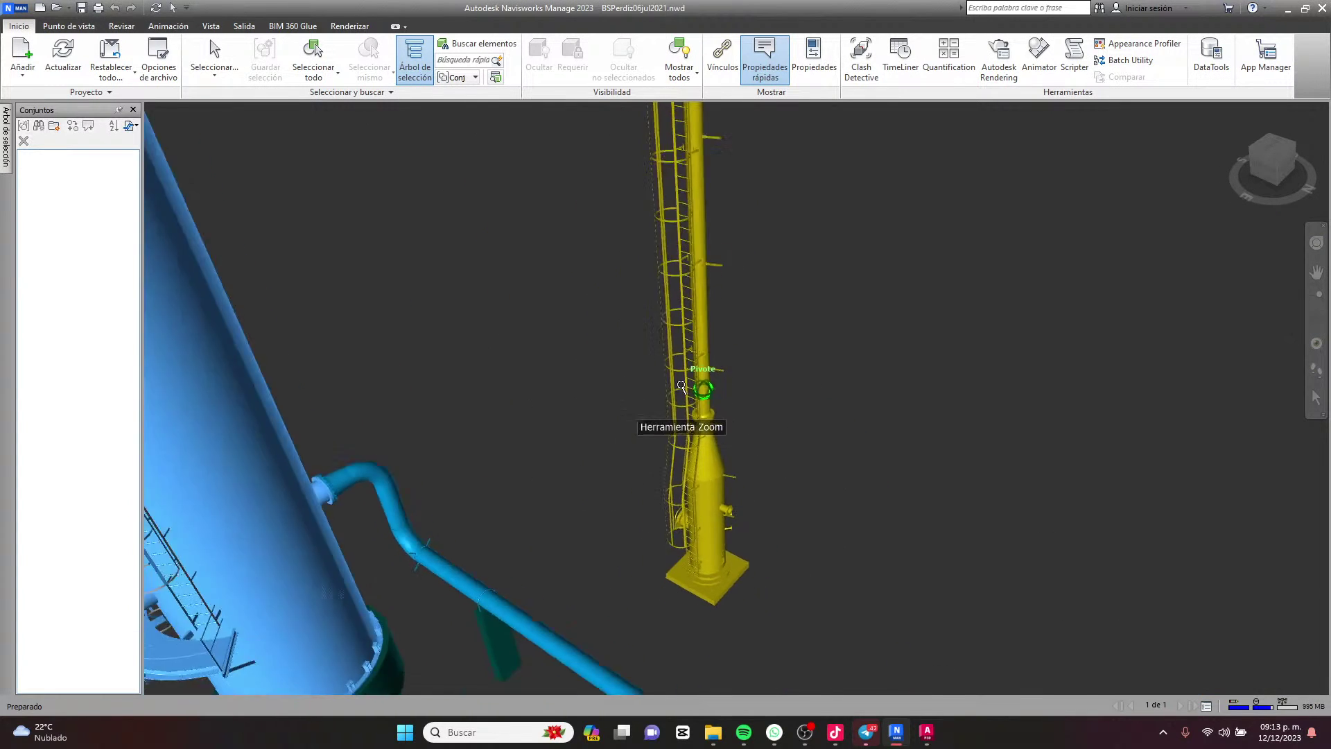
scroll(681, 386, "down", 5)
Study the stack in side elevation, checking its stepped blue and grey sections, cone transitions, curved platforms and green base.
middle_click_drag(678, 345, 603, 346, "shift")
middle_click_drag(718, 284, 692, 411, "shift")
middle_click_drag(585, 305, 678, 396)
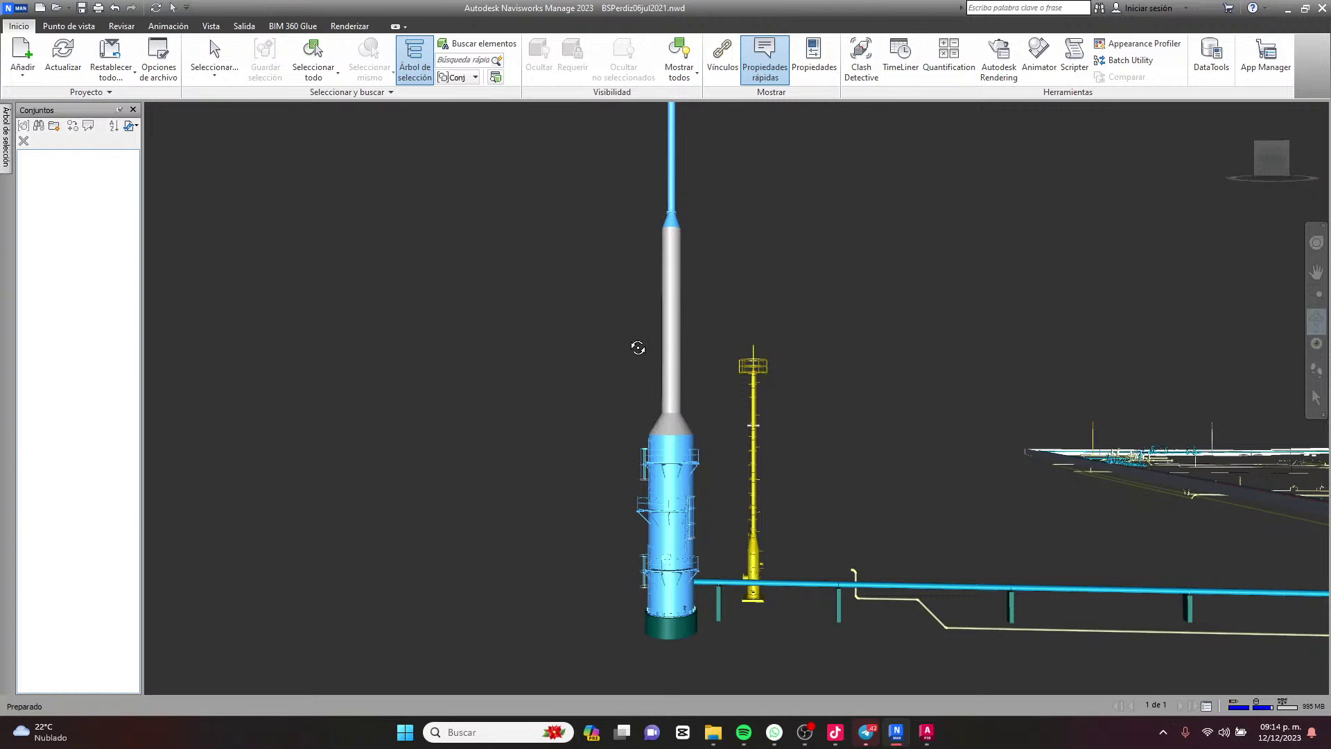
scroll(735, 306, "down", 2)
middle_click_drag(683, 362, 655, 285)
scroll(651, 264, "down", 2)
middle_click_drag(650, 359, 692, 405)
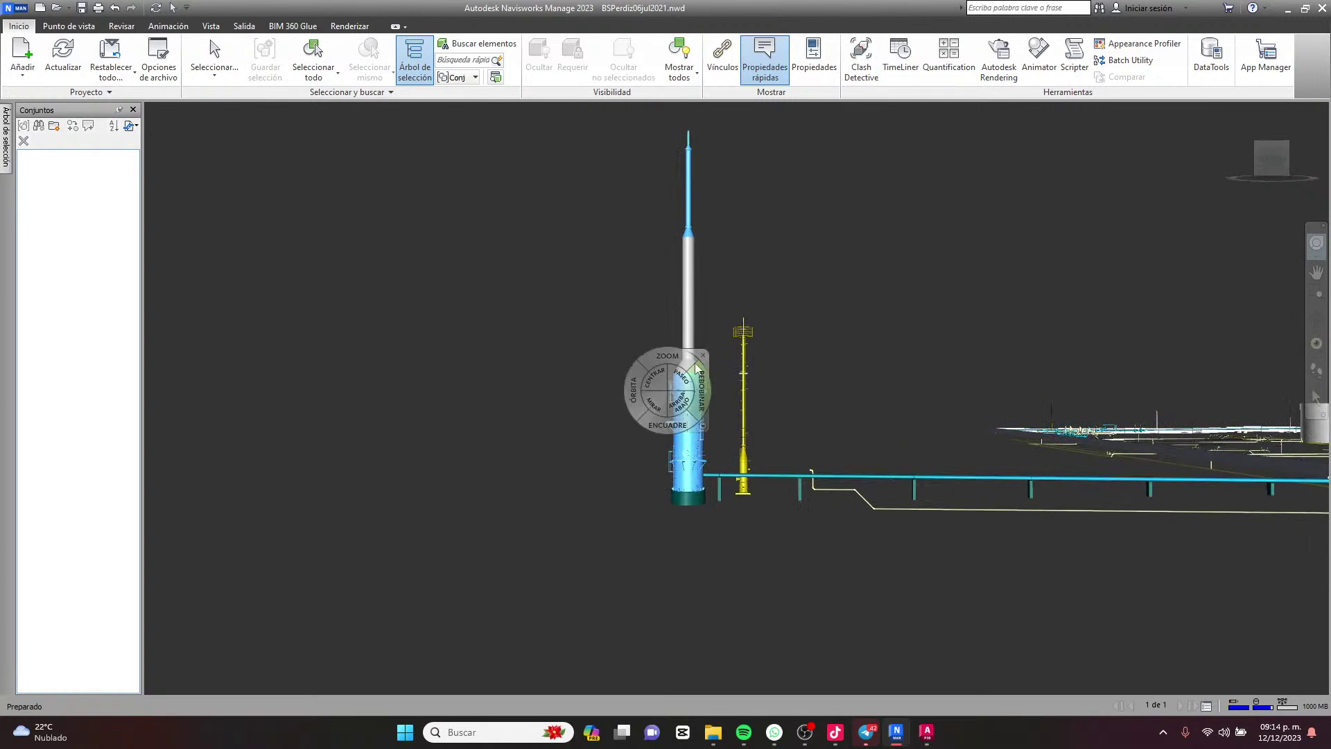
left_click_drag(669, 295, 676, 461)
left_click(694, 484)
scroll(686, 479, "up", 5)
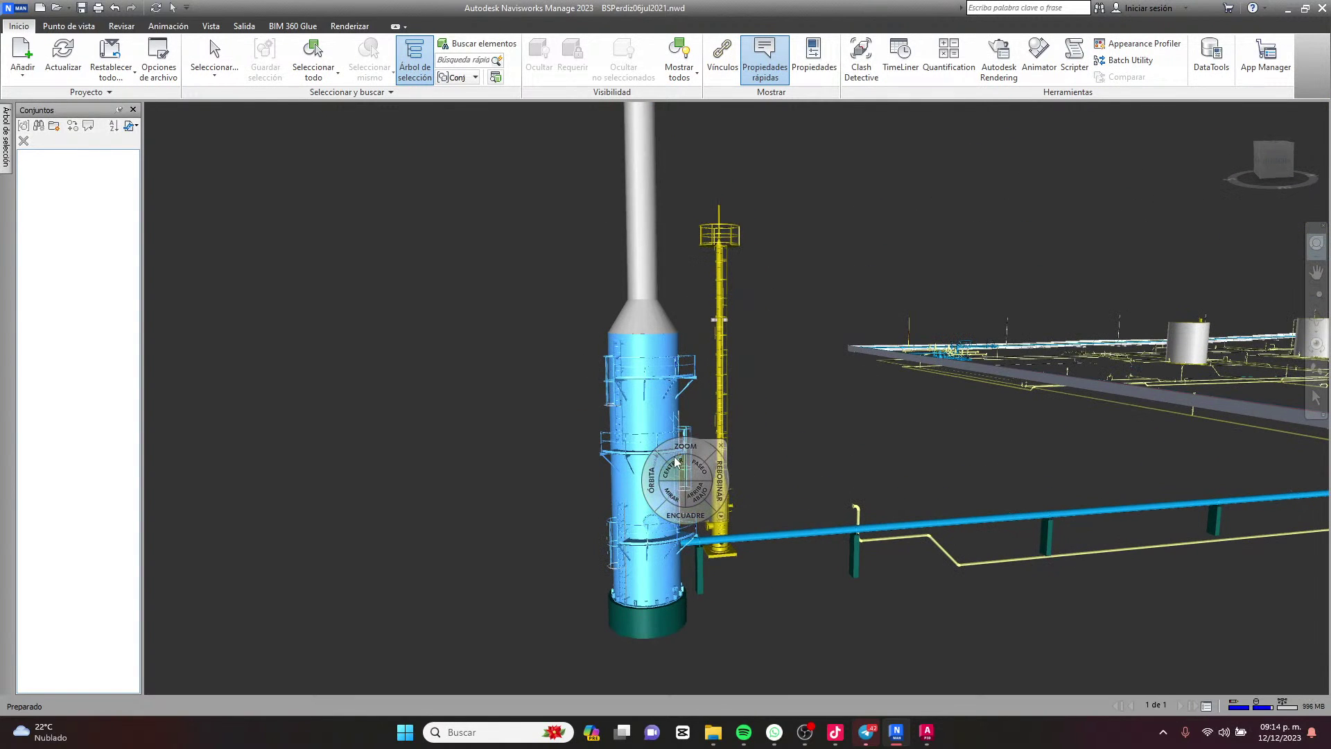
scroll(648, 404, "down", 2)
middle_click_drag(640, 338, 628, 392, "shift")
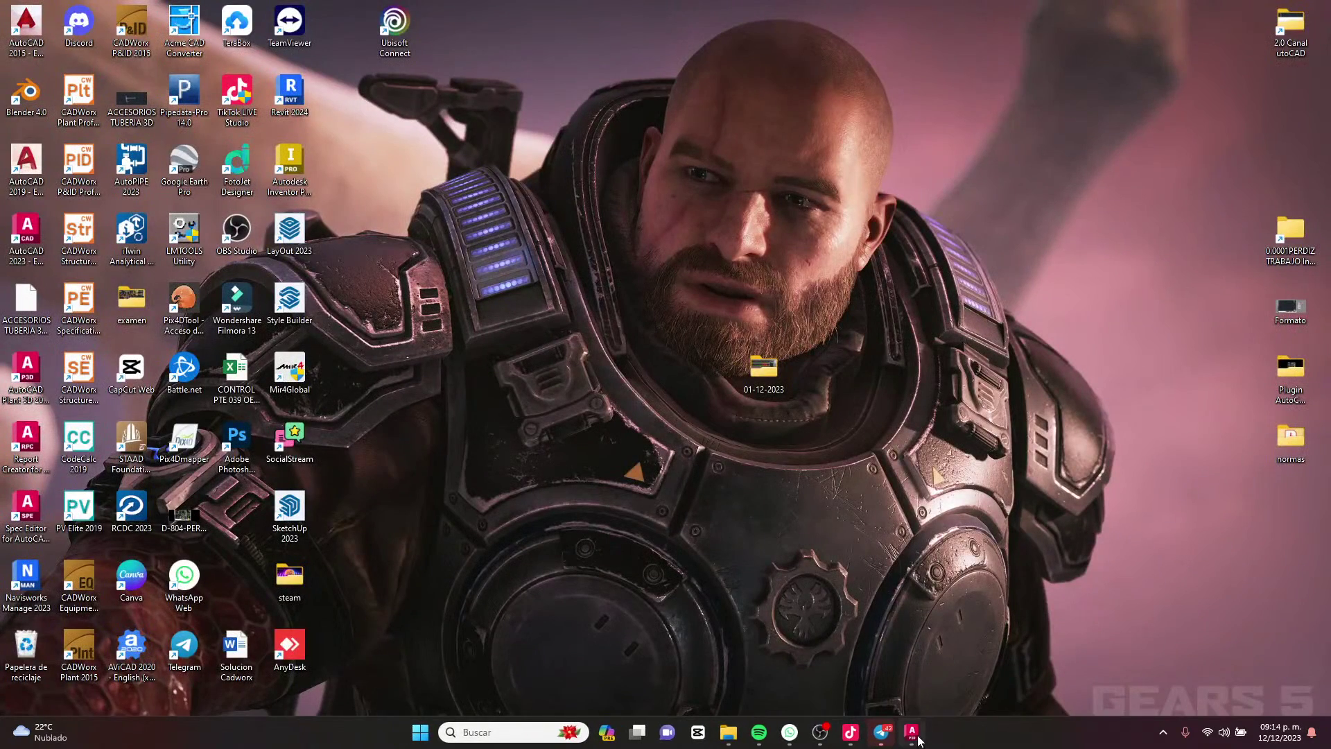
Switch to AutoCAD Plant 3D and open the PROYECTO TIKTOK drawing from the PTIK project's Plant 3D drawings.
left_click(914, 733)
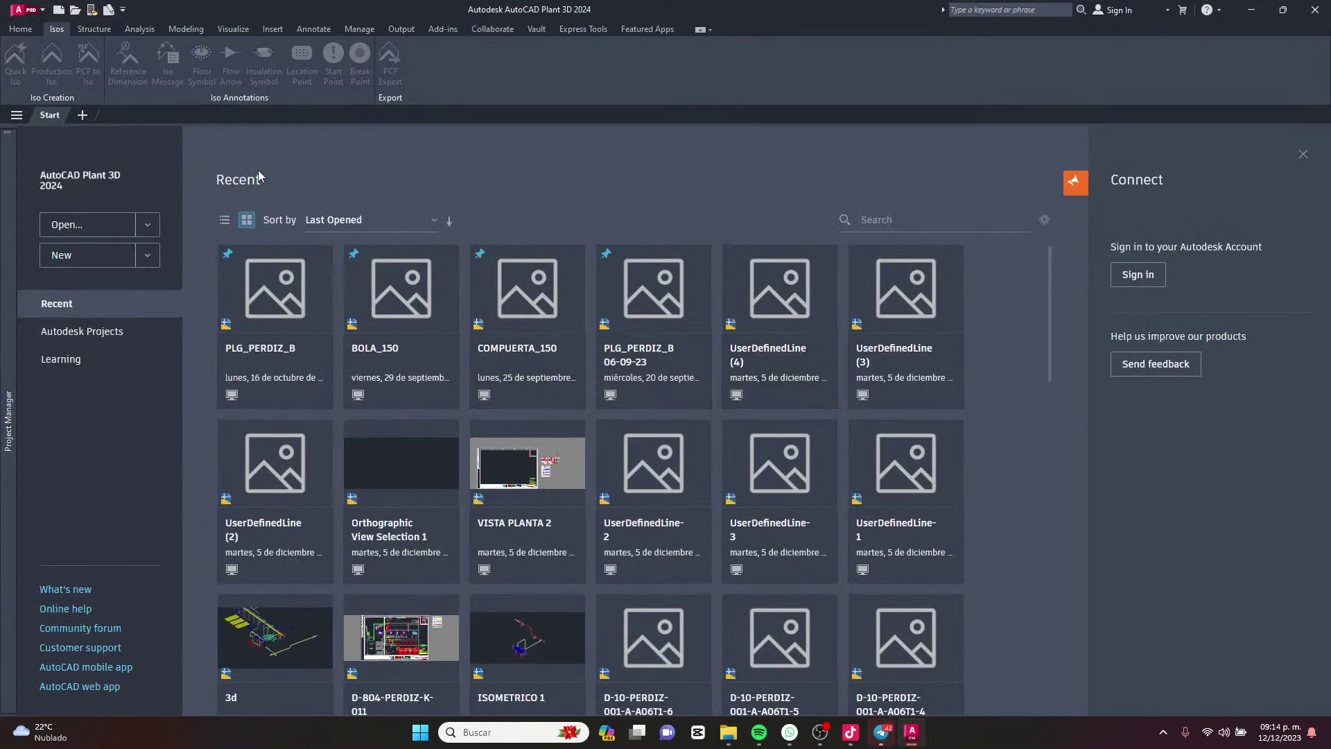
mouse_move(10, 298)
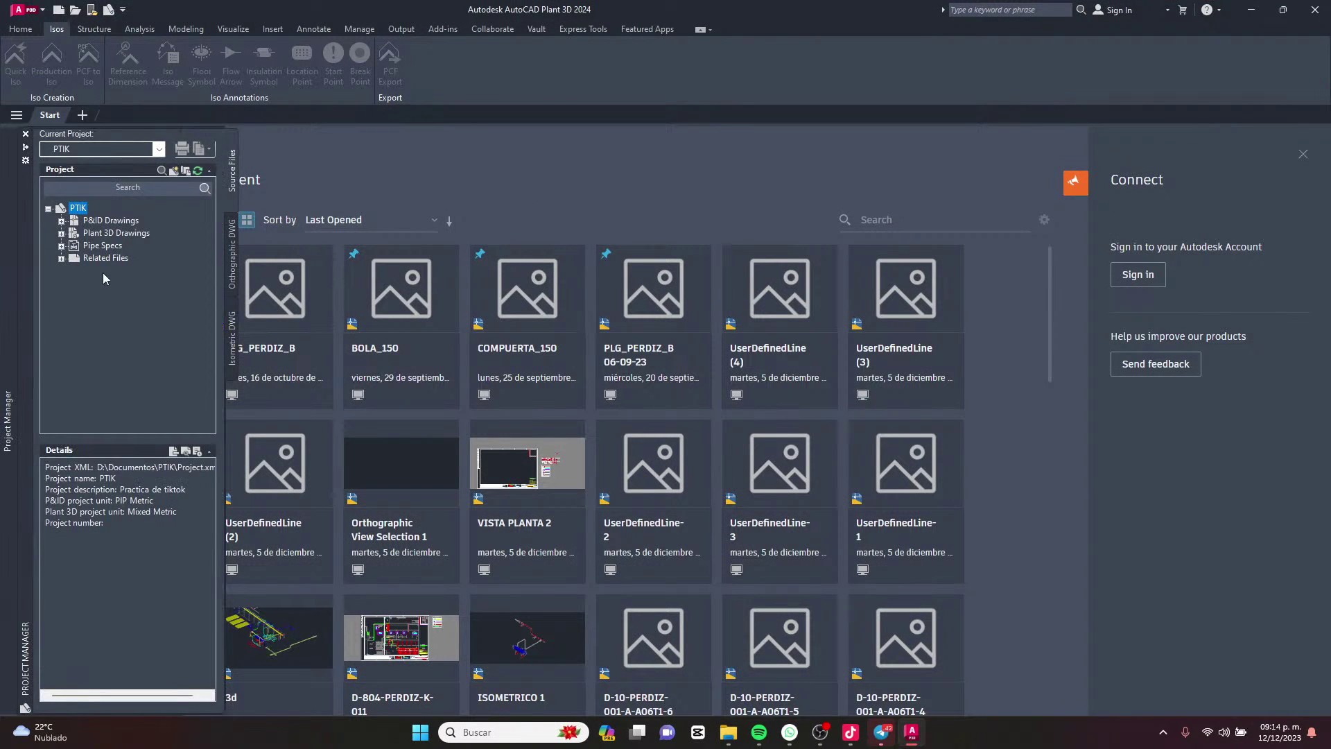
left_click(61, 234)
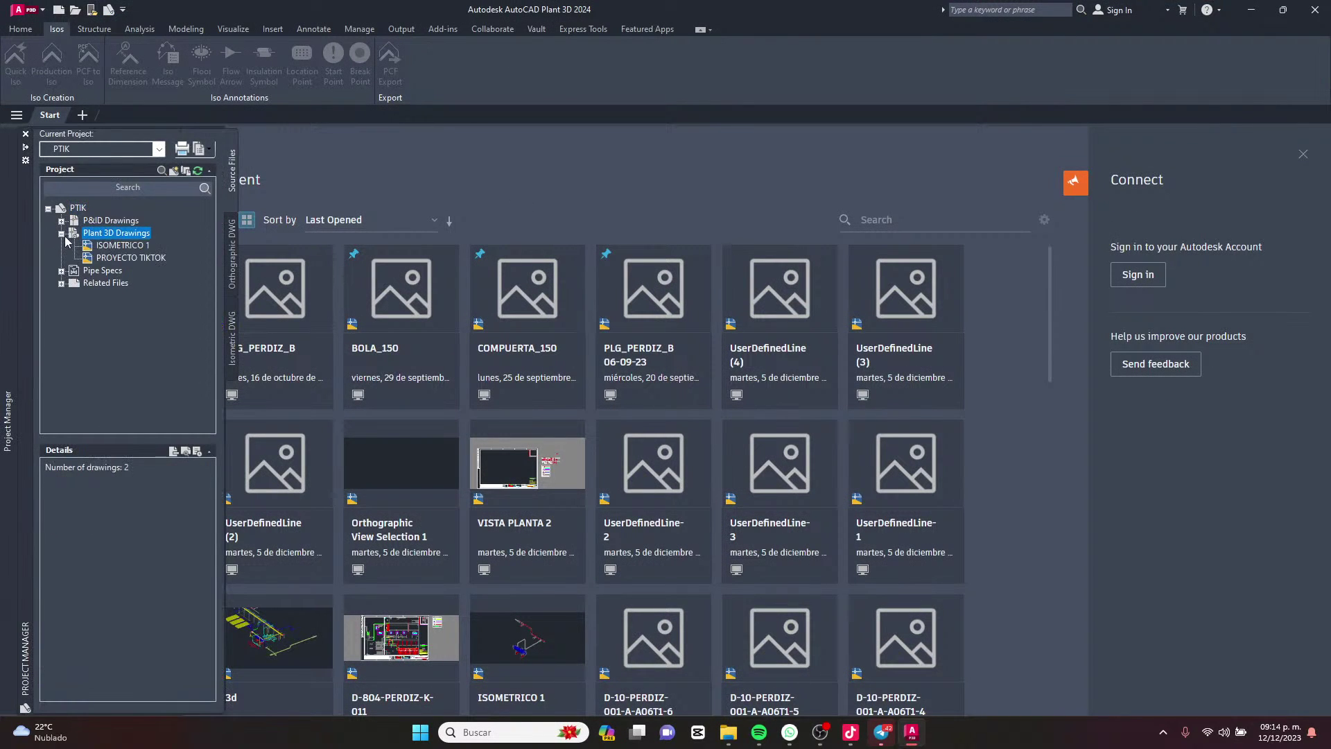
double_click(126, 257)
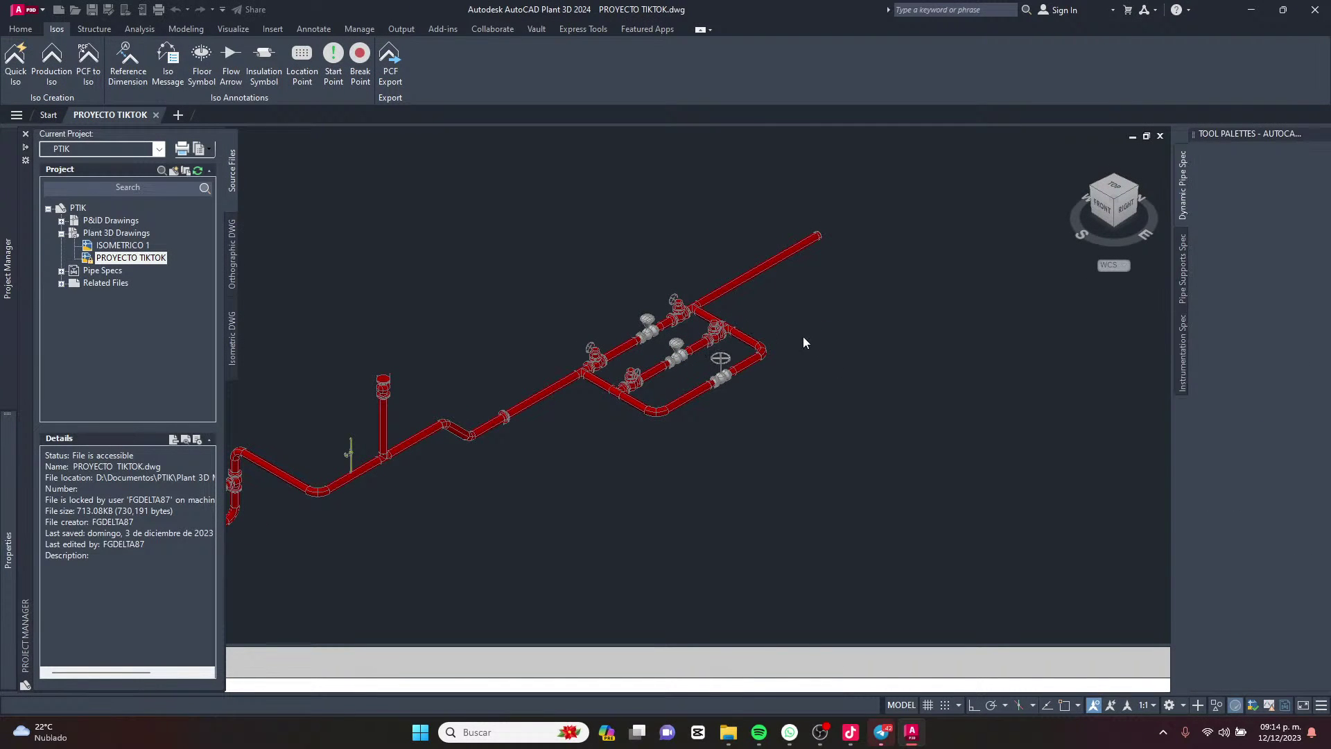
Erase all the existing red piping with its valves and fittings from the drawing.
scroll(803, 335, "down", 4)
left_click(819, 327)
scroll(441, 374, "down", 2)
middle_click_drag(441, 374, 722, 234)
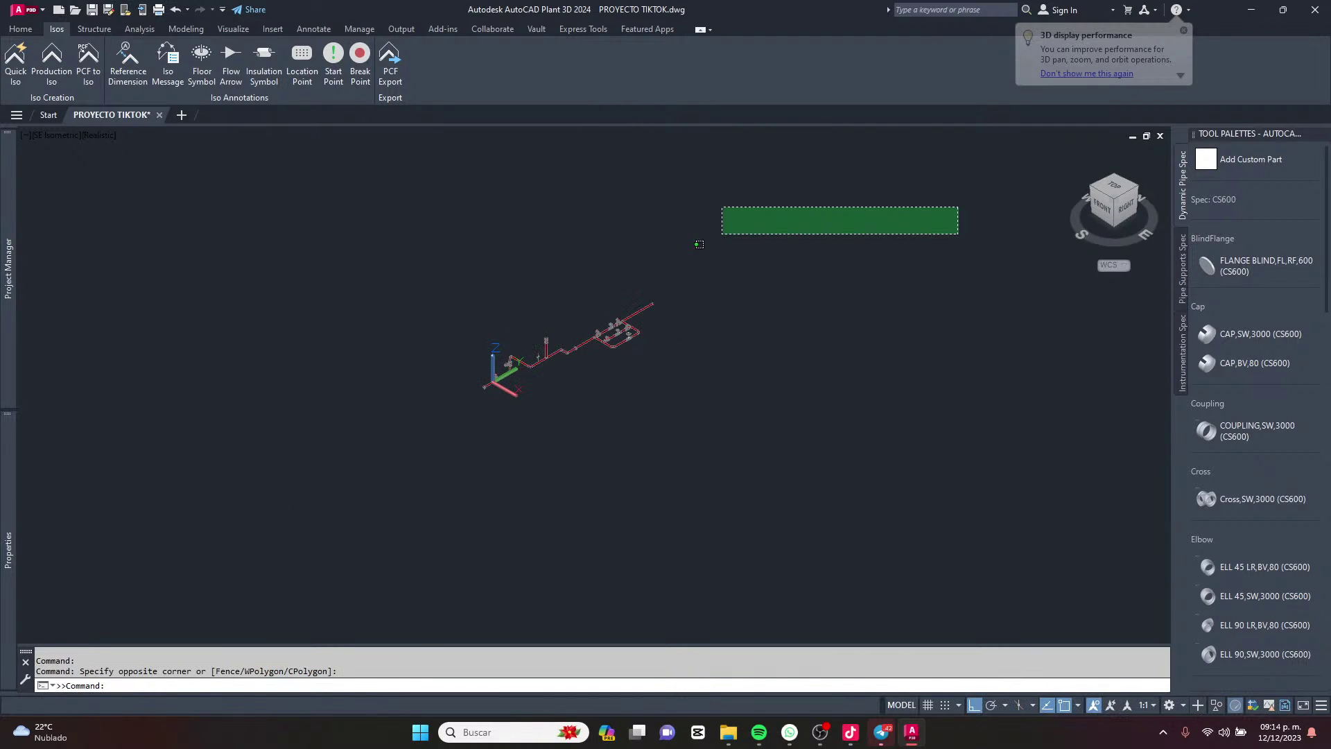
key("Escape")
left_click(749, 250)
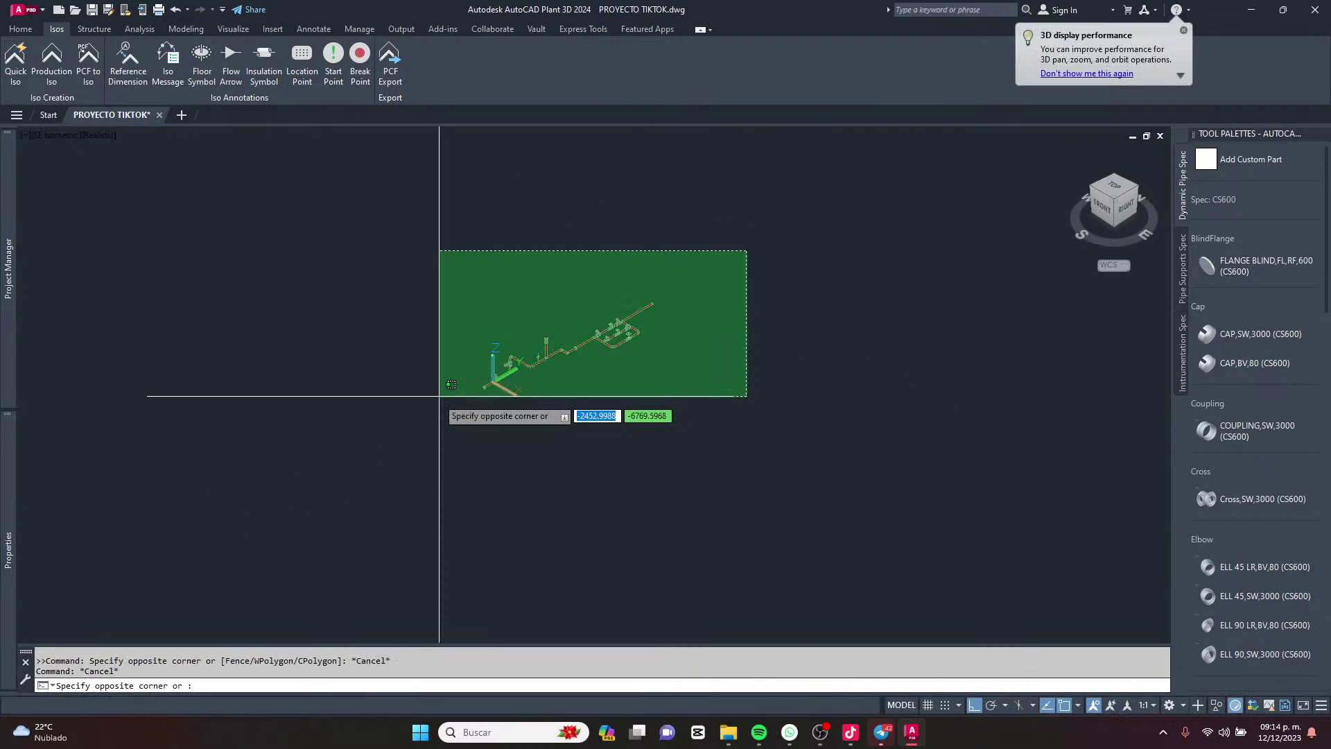
left_click(389, 413)
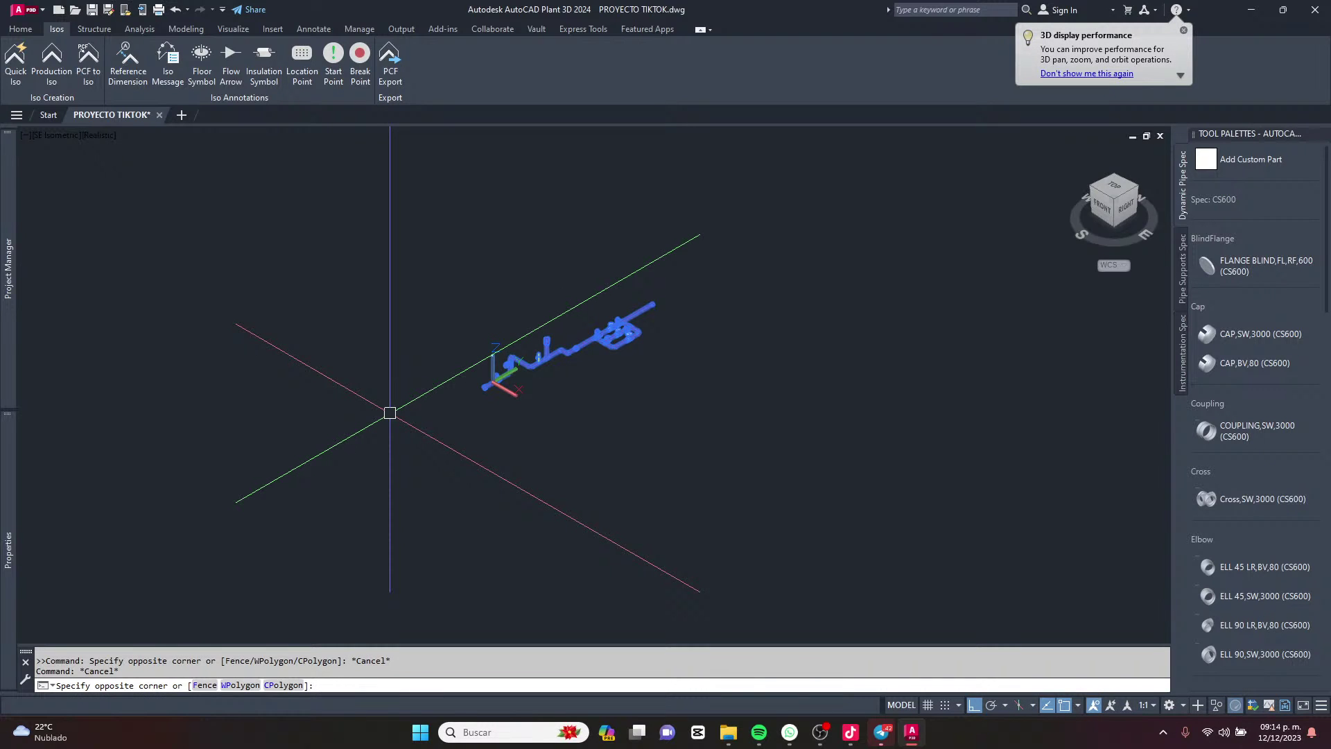
left_click(763, 260)
key("Delete")
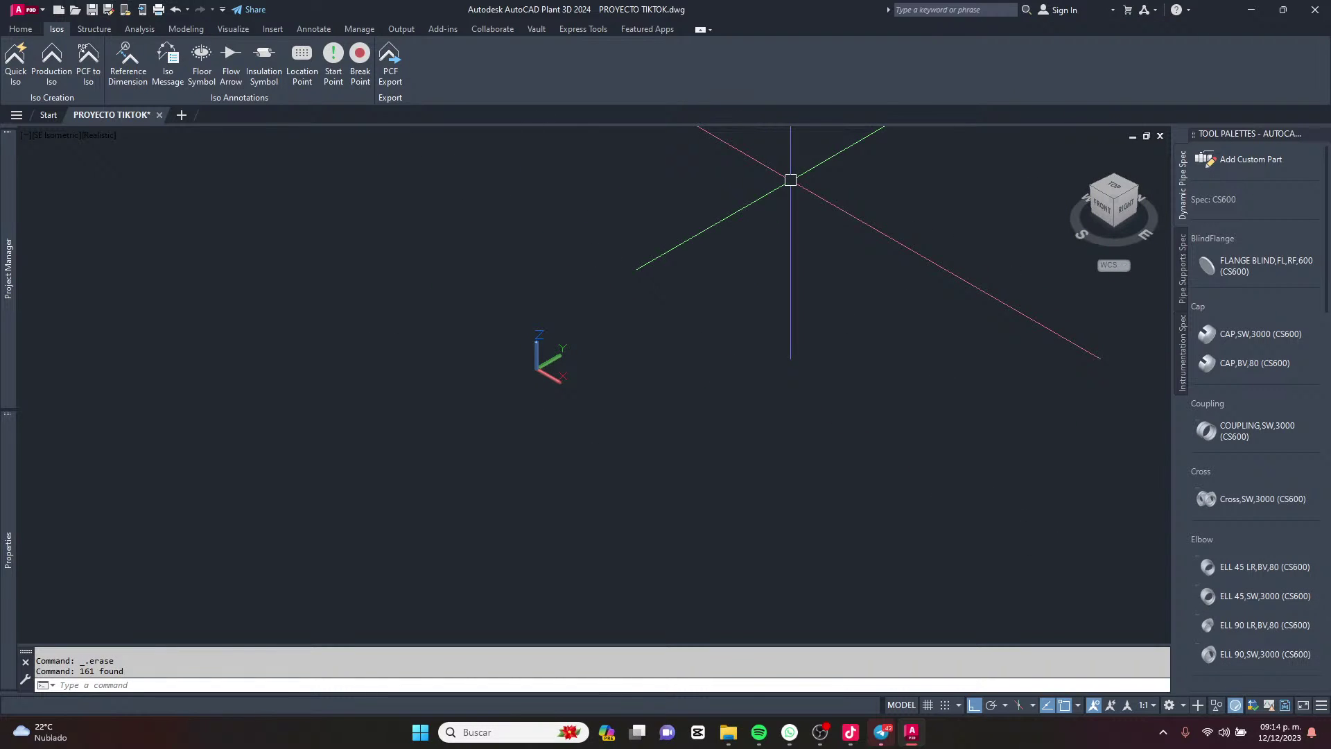
Try to route a pipe in a new blank drawing viewed isometrically, without adding it to the project, and close that drawing.
left_click(20, 29)
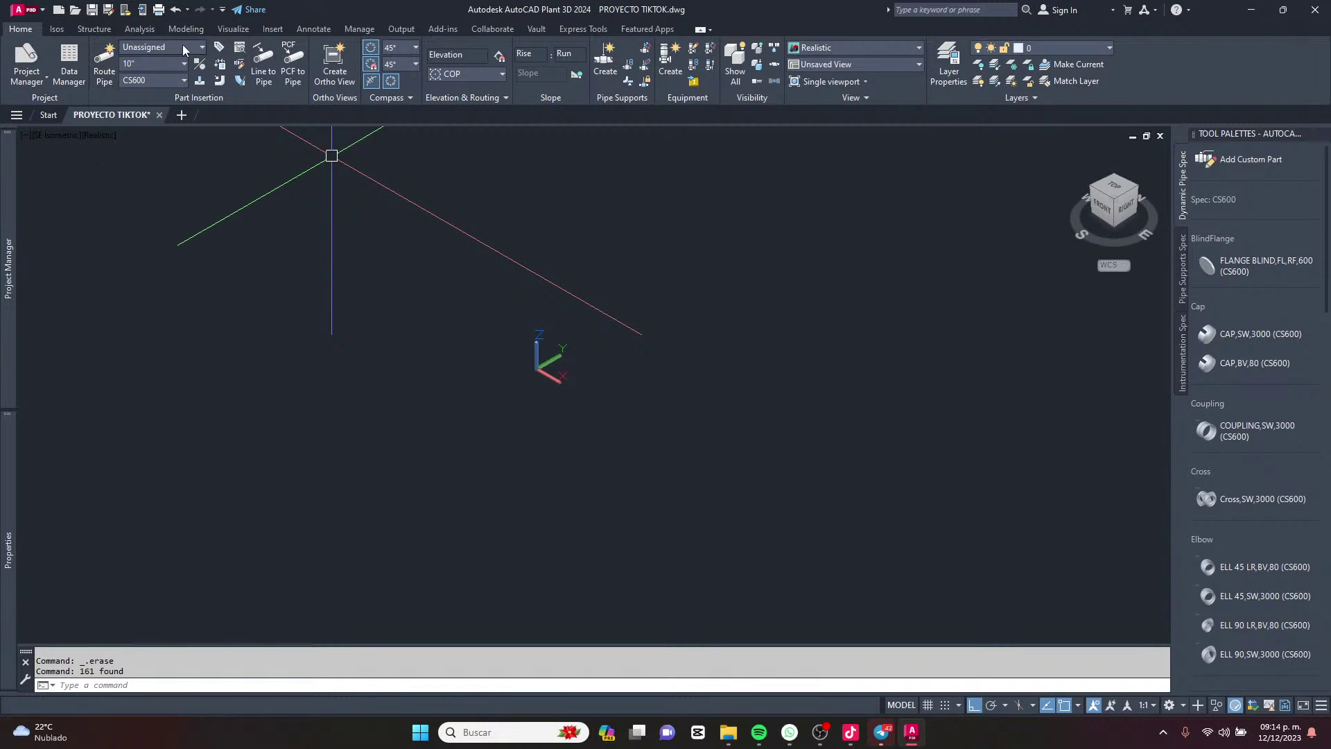
left_click(181, 115)
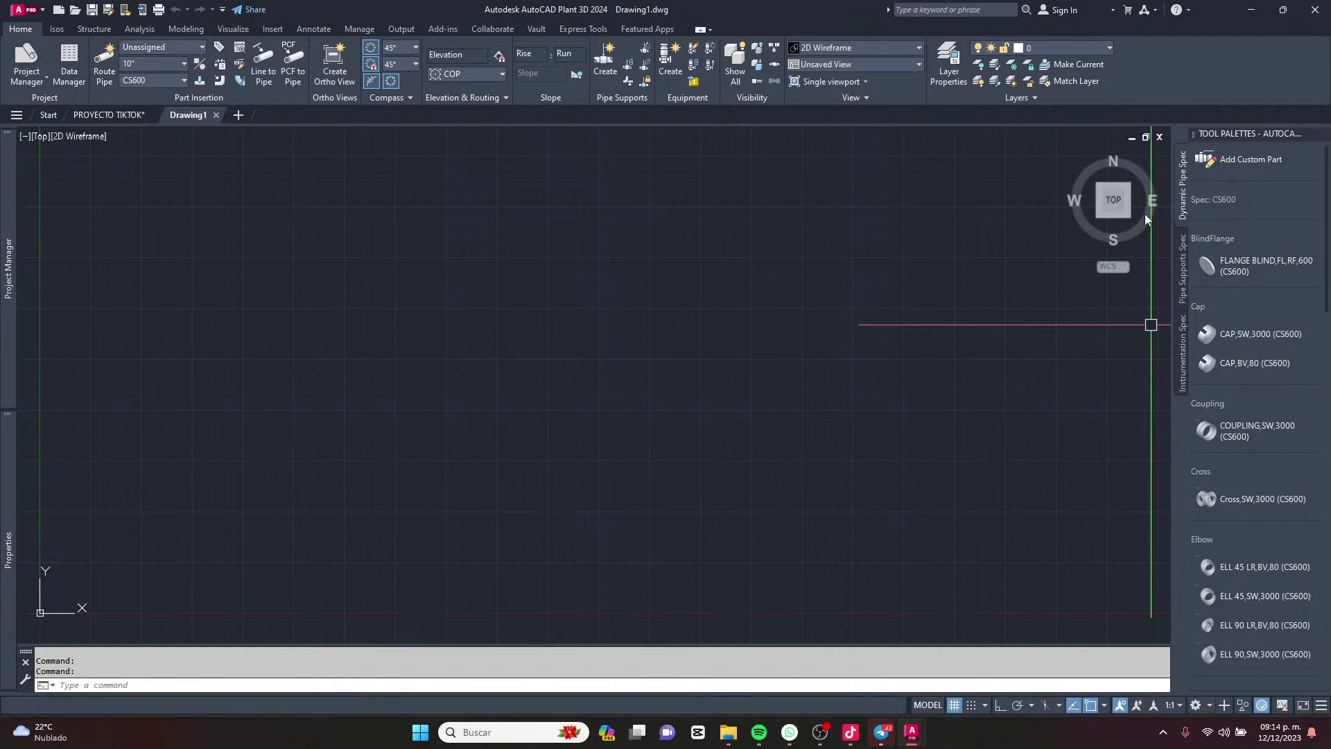
left_click(1128, 215)
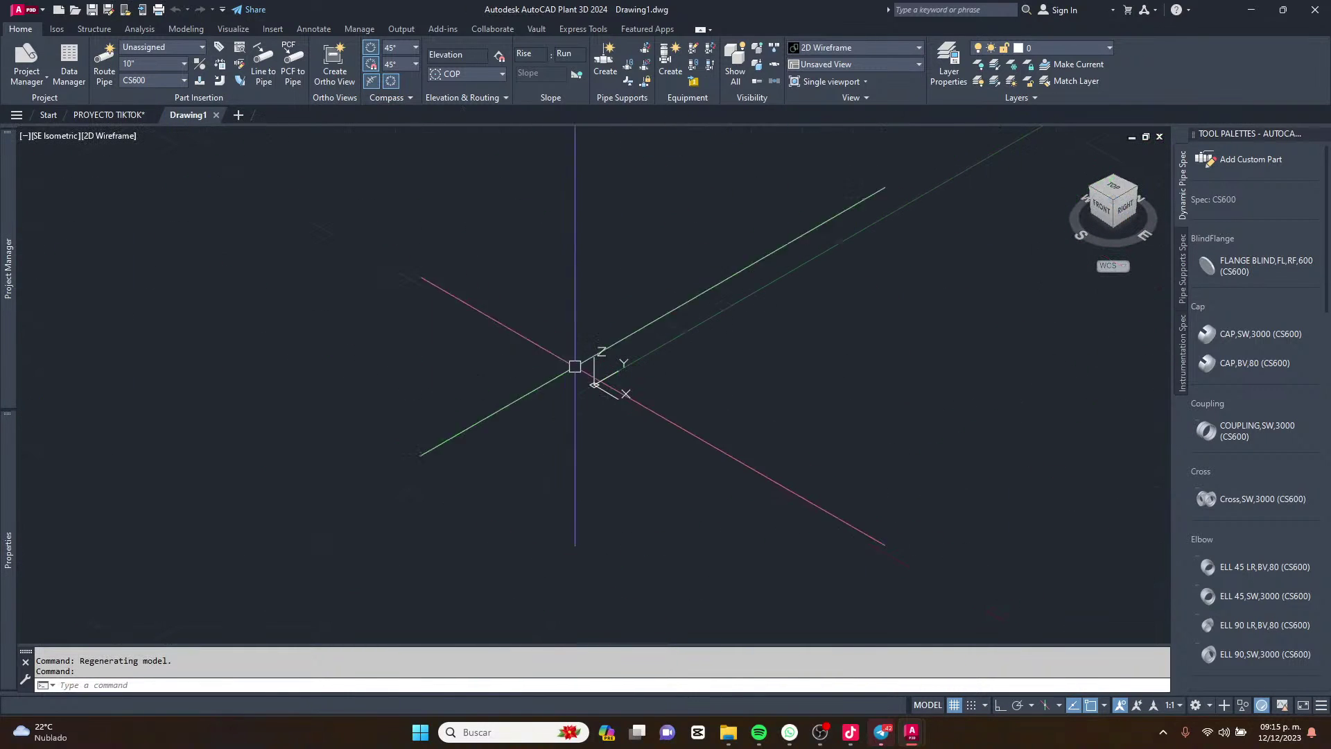
left_click(104, 72)
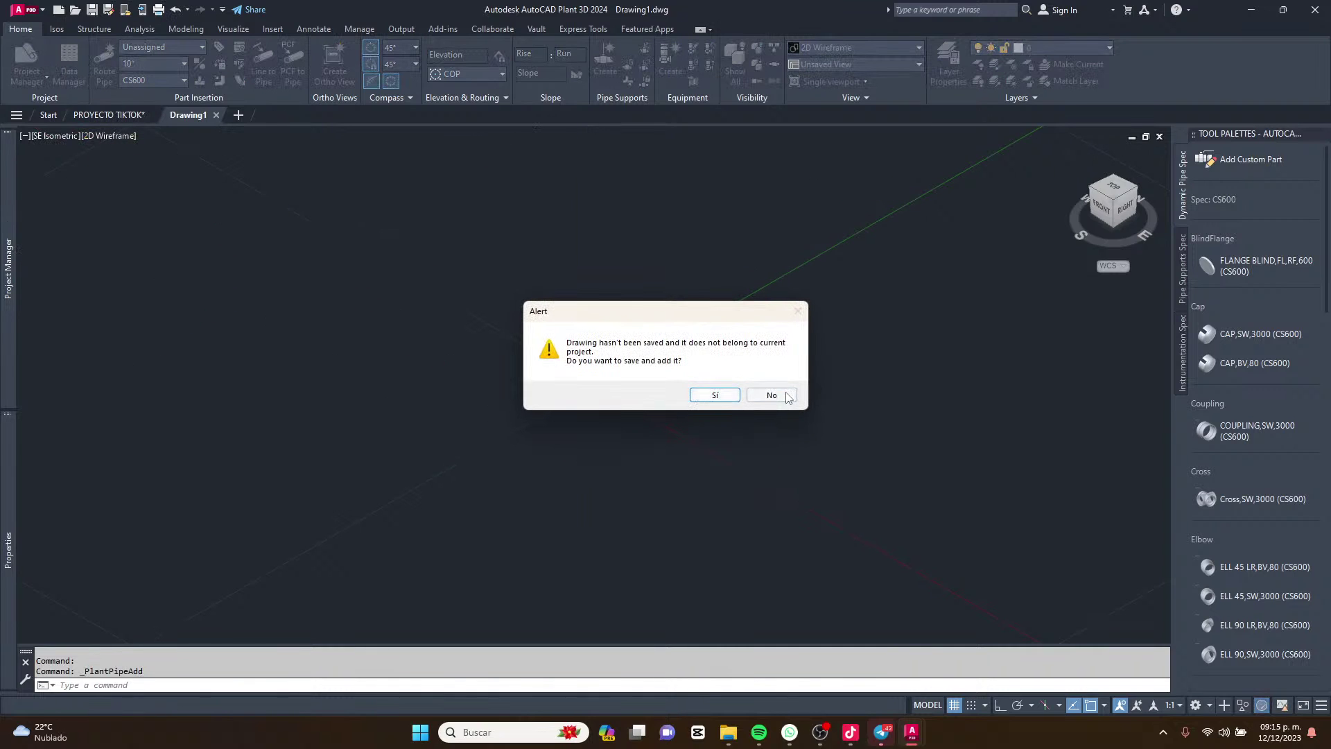
left_click(787, 394)
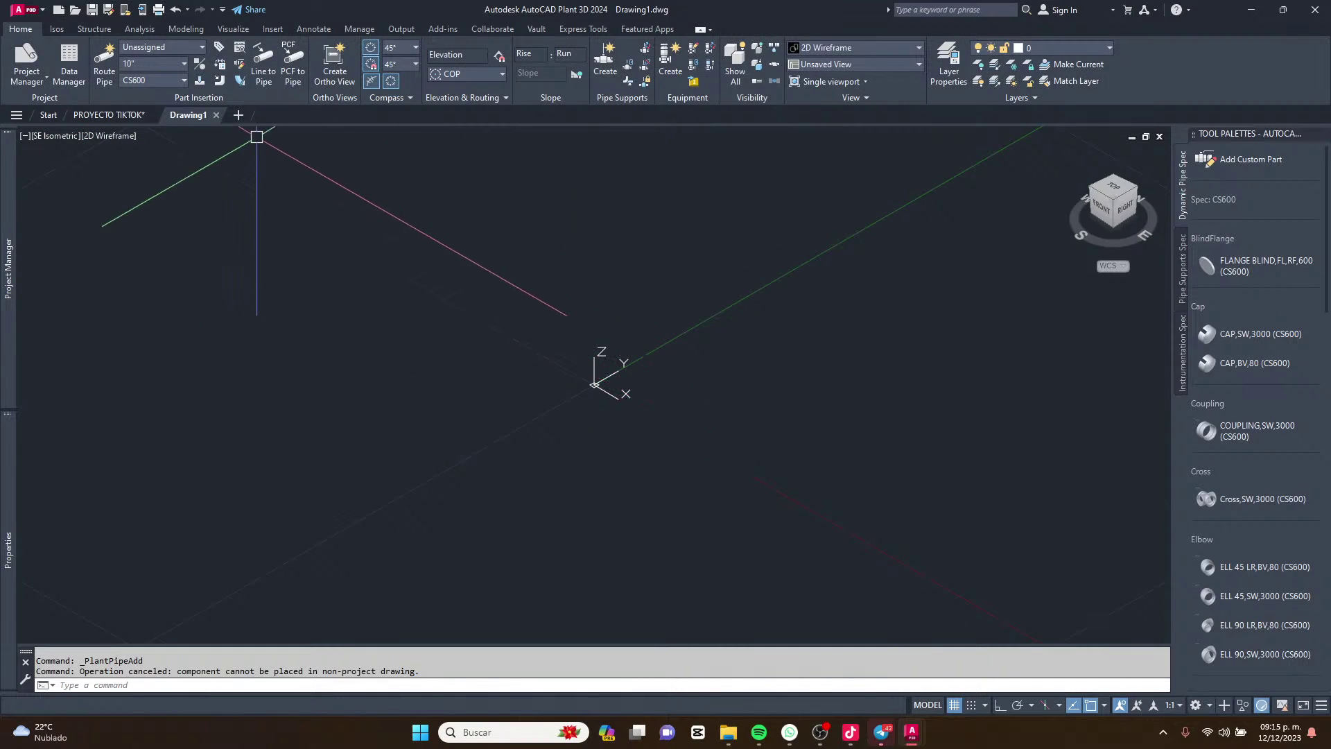
left_click(216, 115)
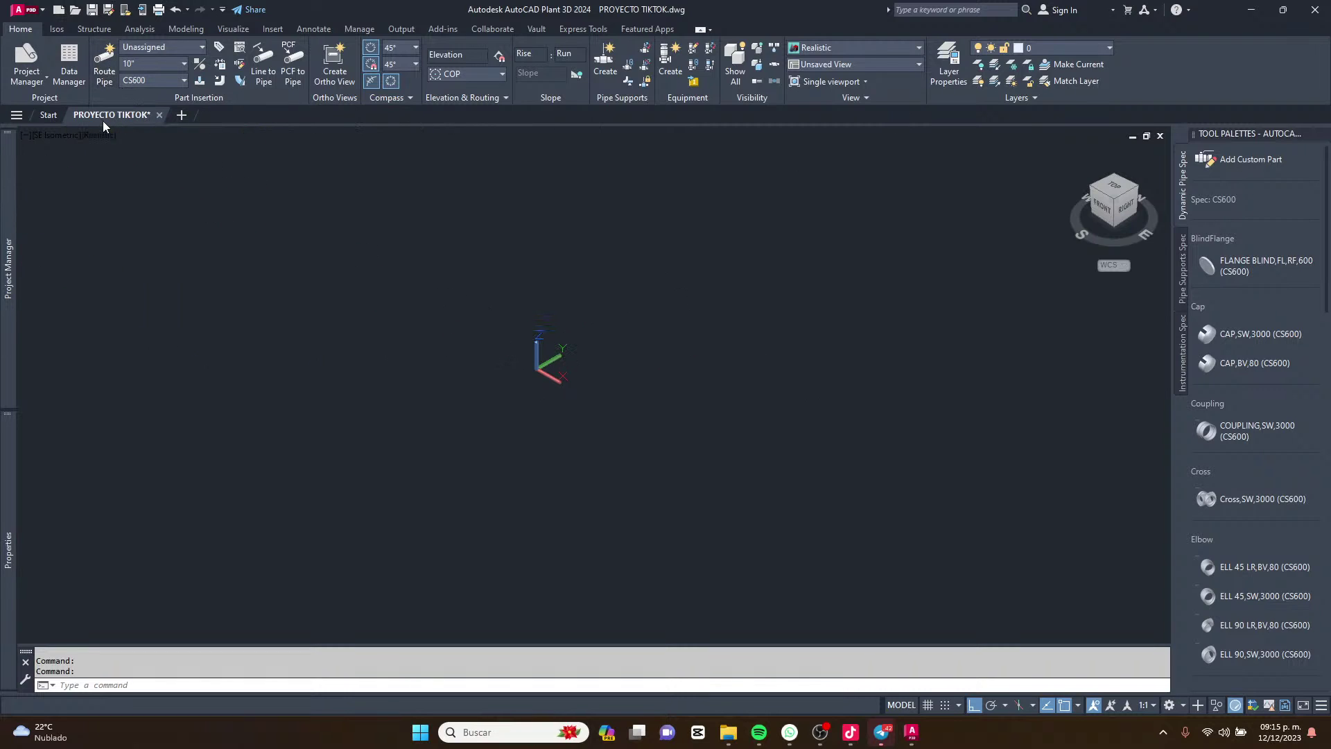
mouse_move(98, 120)
left_click(177, 66)
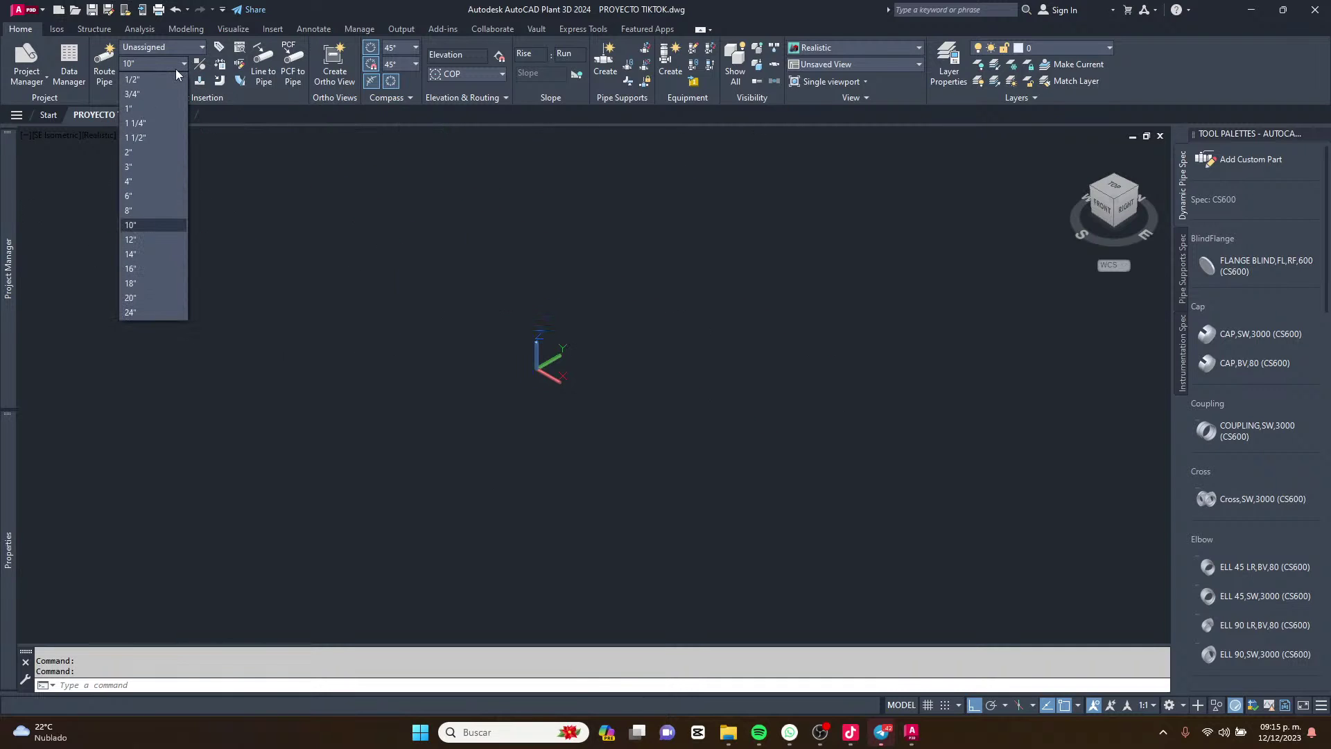
left_click(451, 428)
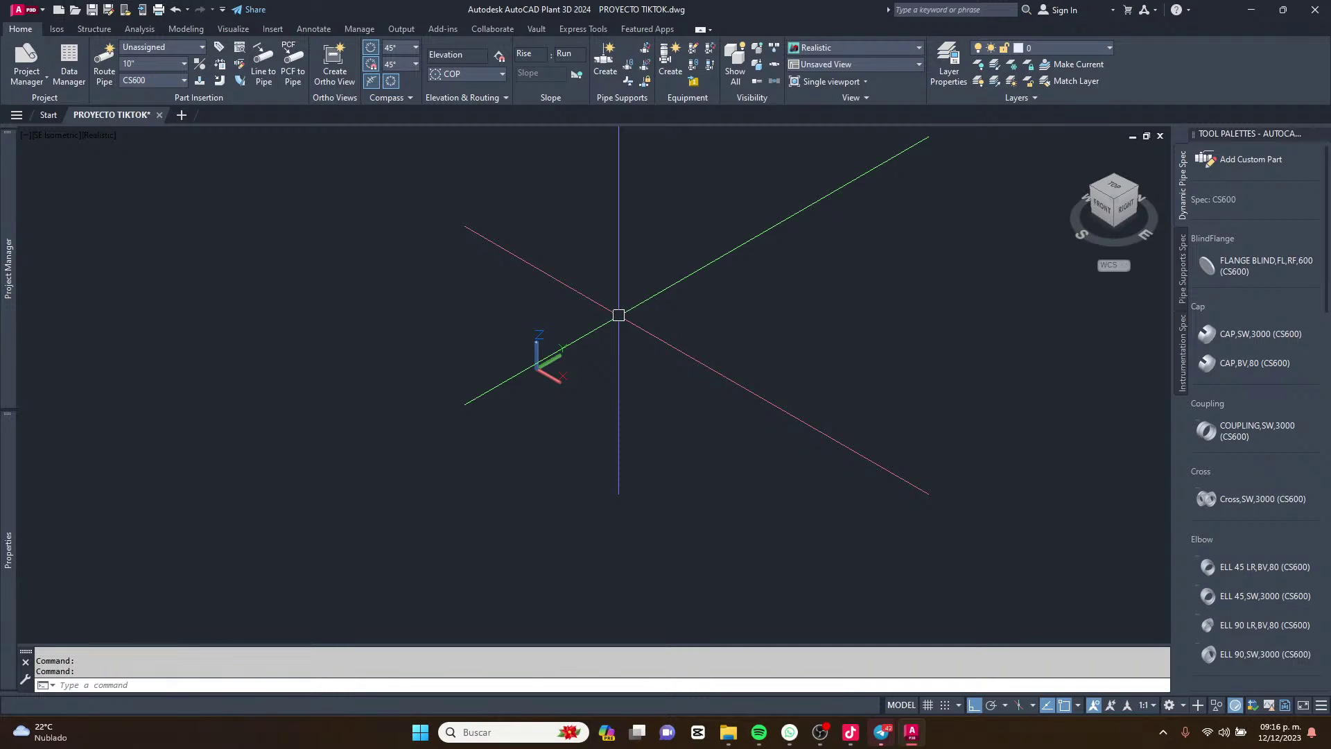
middle_click_drag(920, 430, 715, 410)
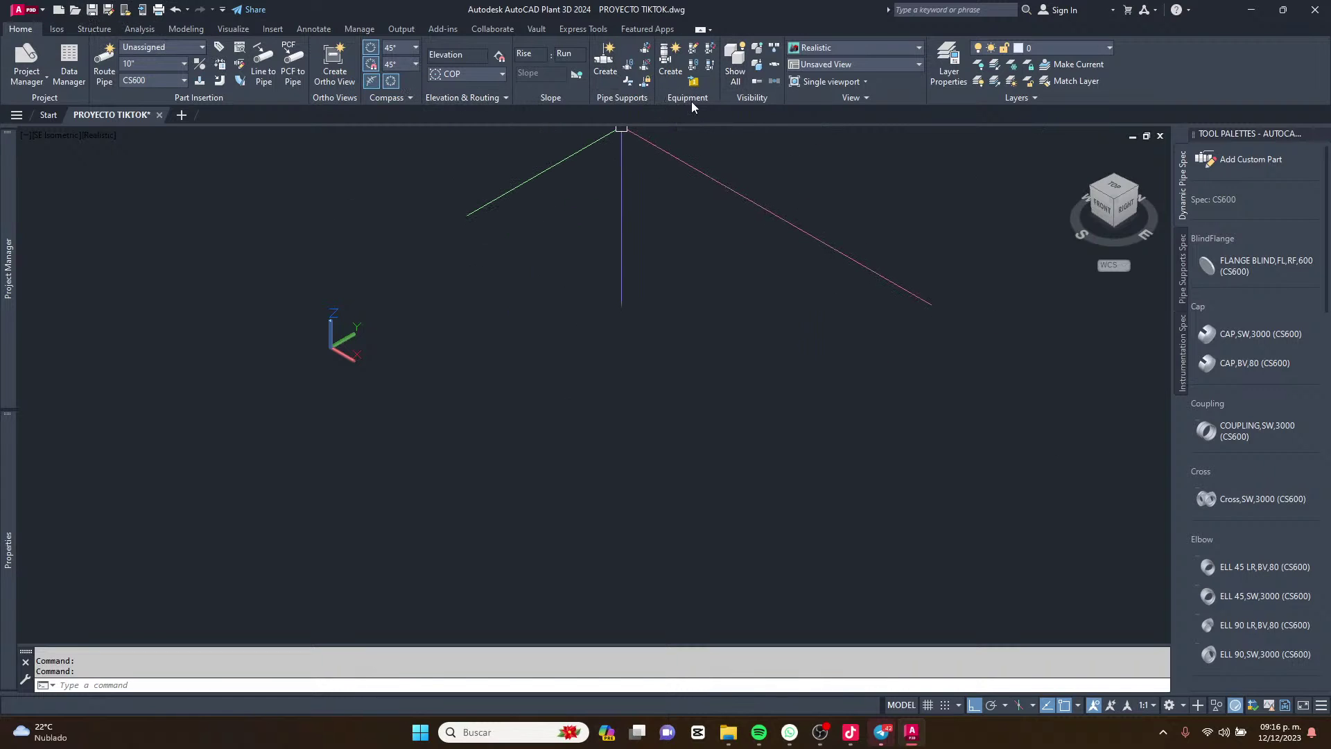
left_click(669, 63)
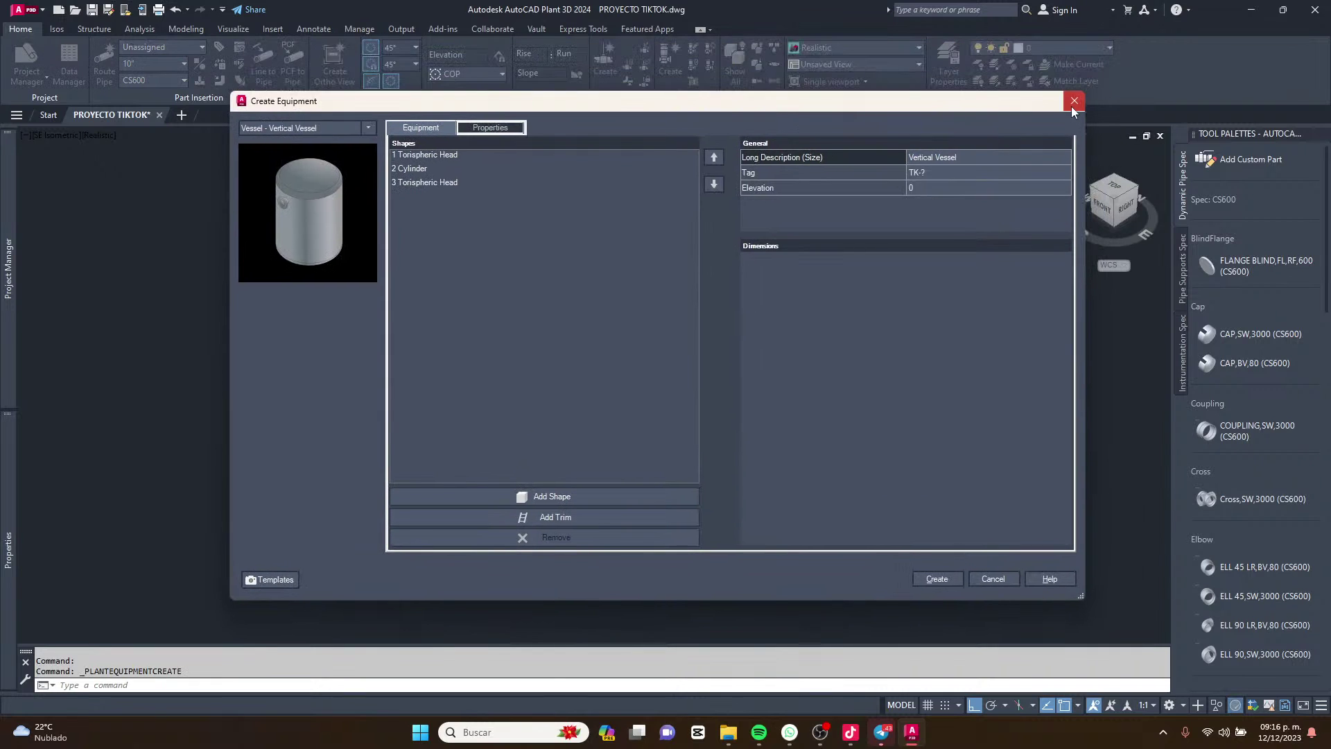
left_click(1072, 104)
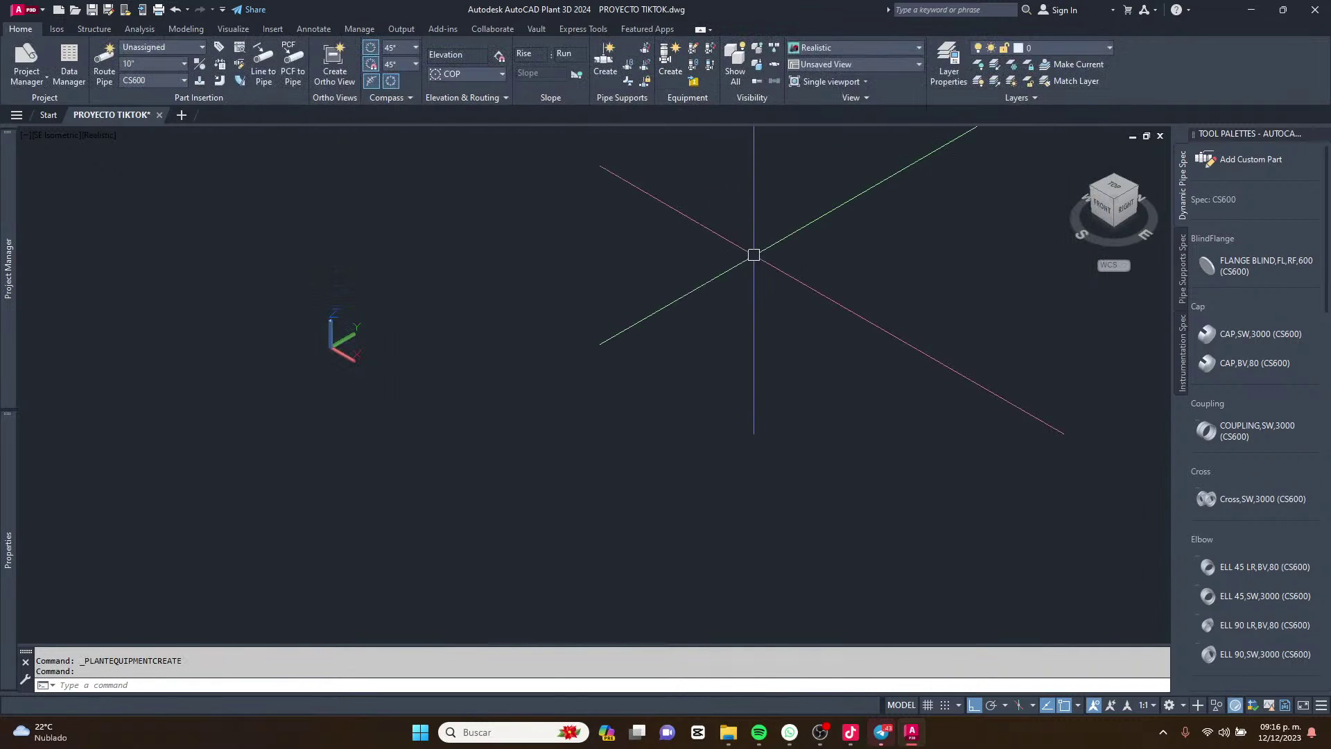
Start creating equipment and preview the predefined Horizontal Tank and Vertical Tank types.
left_click(670, 59)
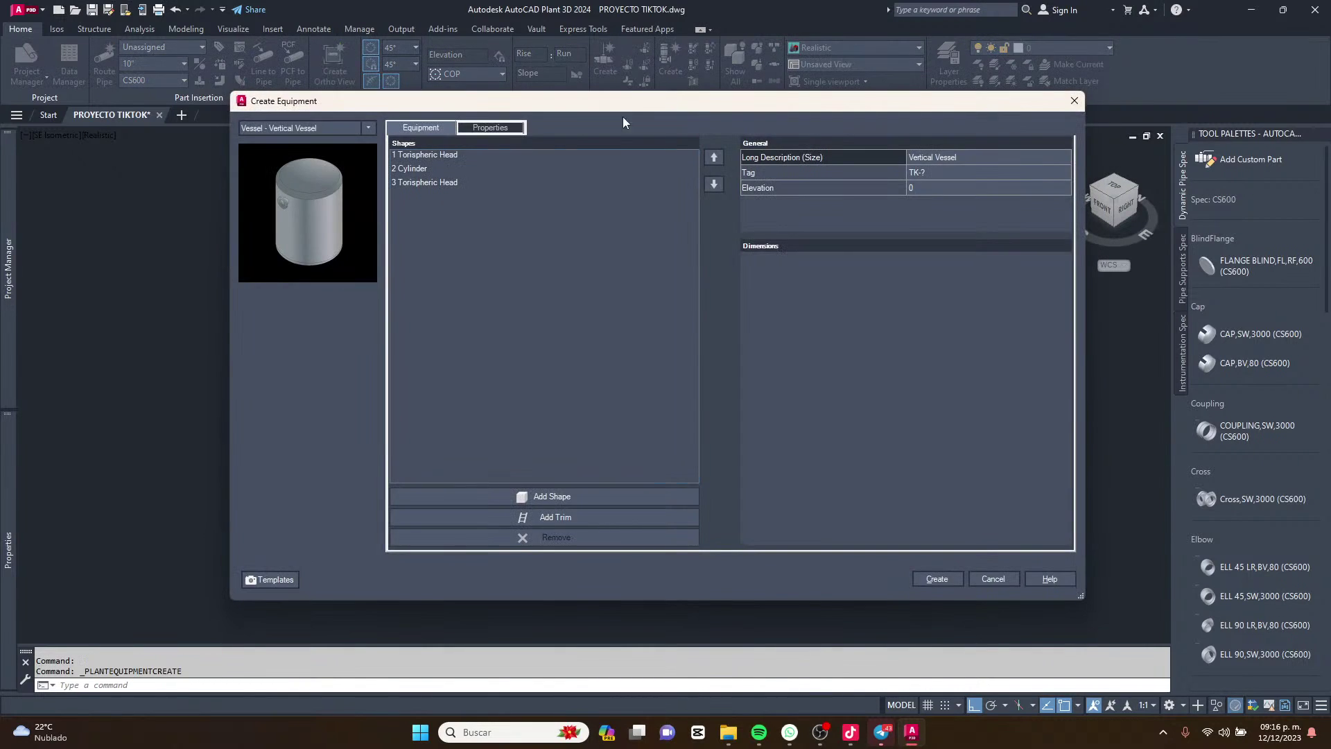
left_click_drag(626, 109, 572, 123)
left_click(307, 142)
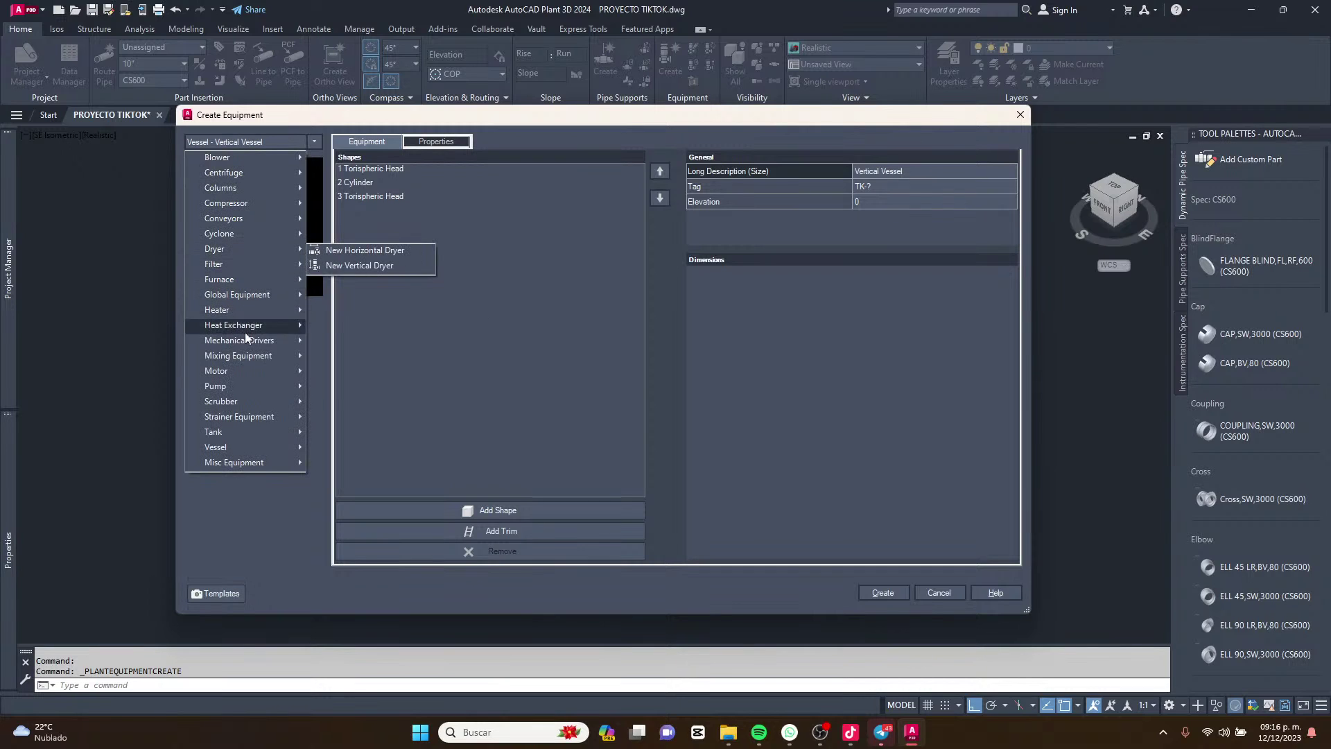
mouse_move(273, 430)
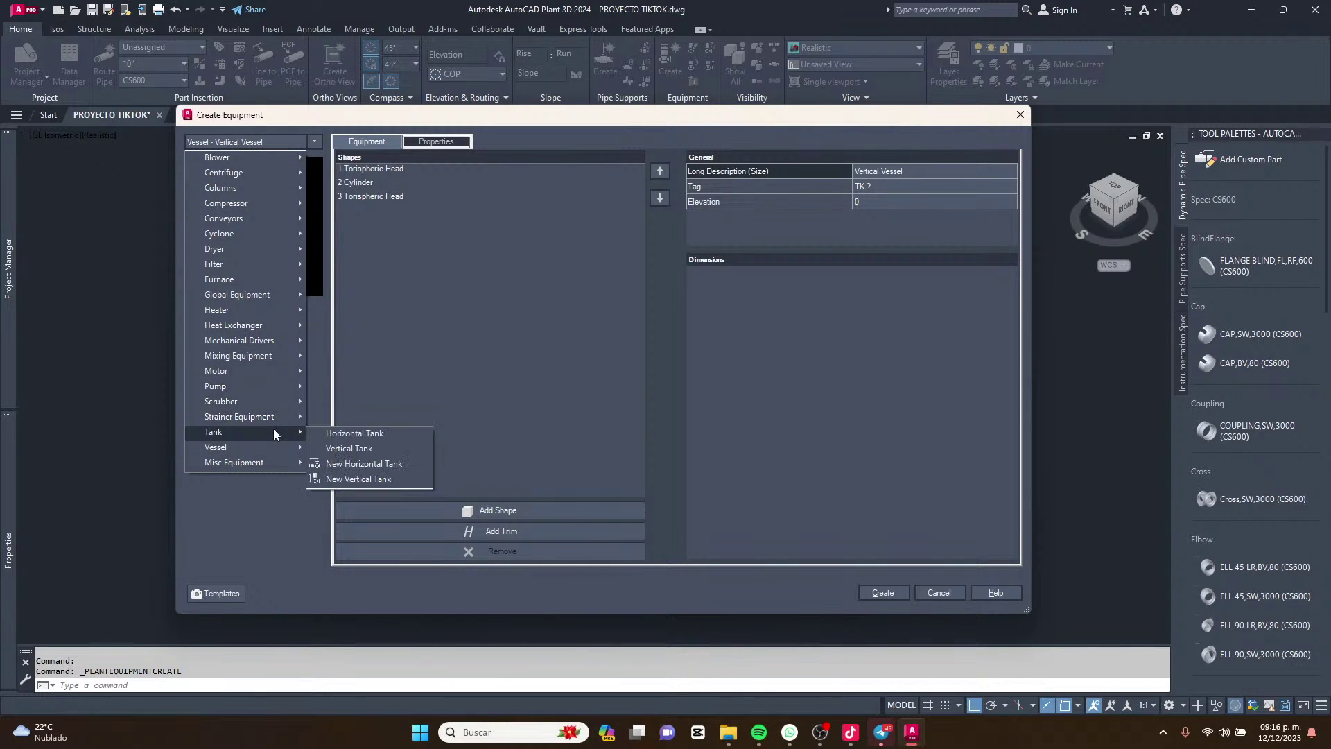
left_click(343, 434)
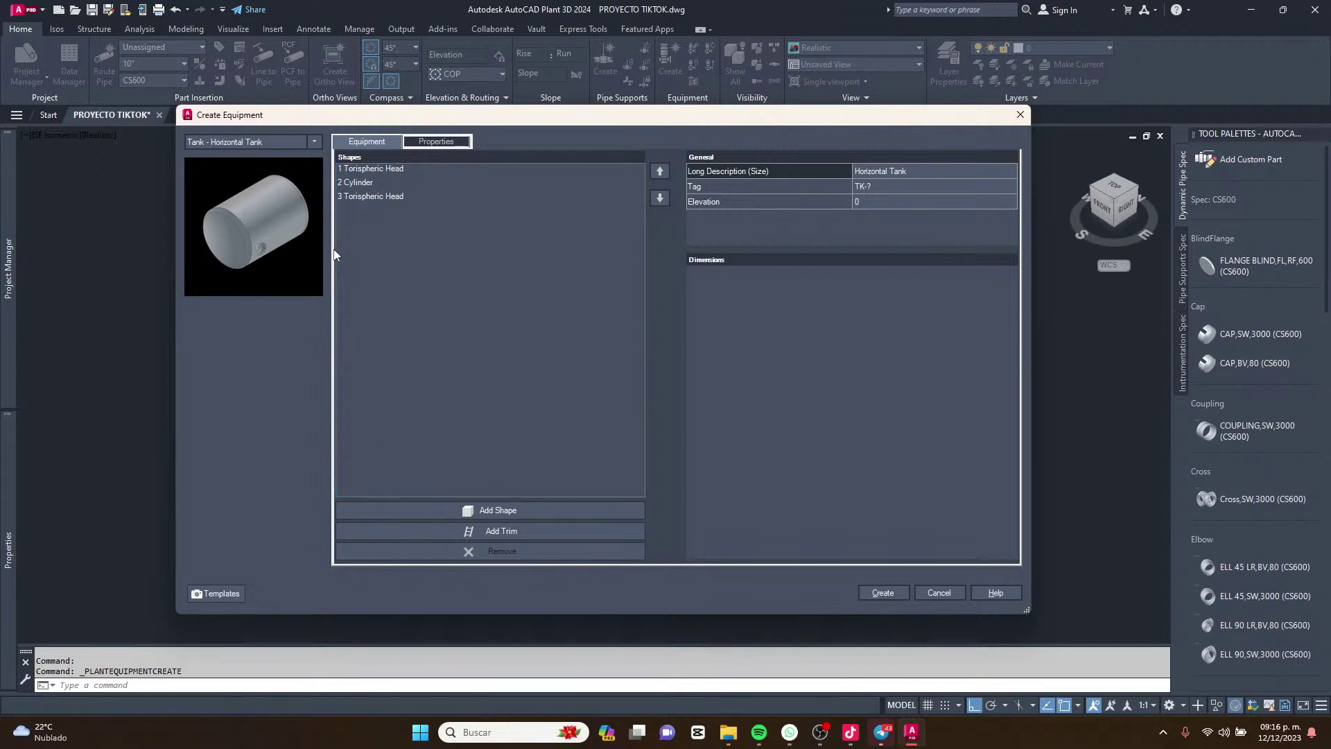
left_click(313, 147)
mouse_move(265, 433)
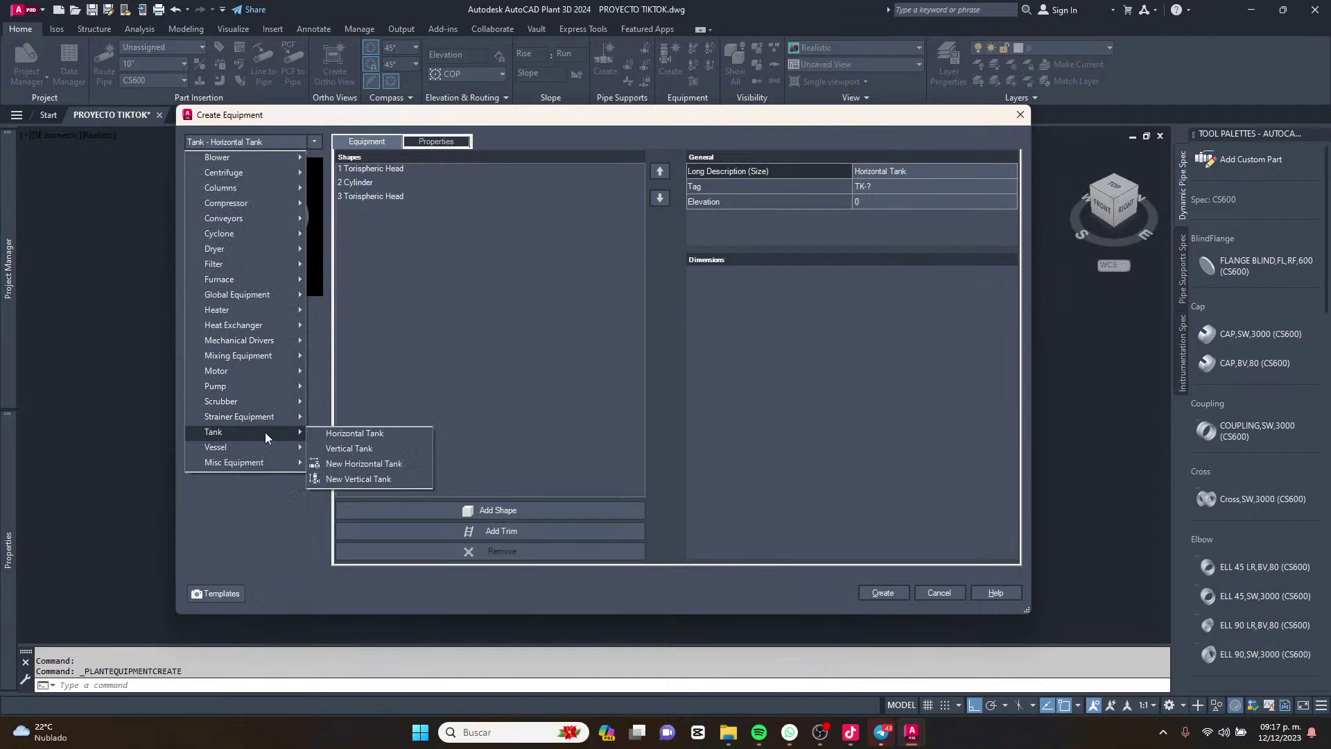
left_click(353, 448)
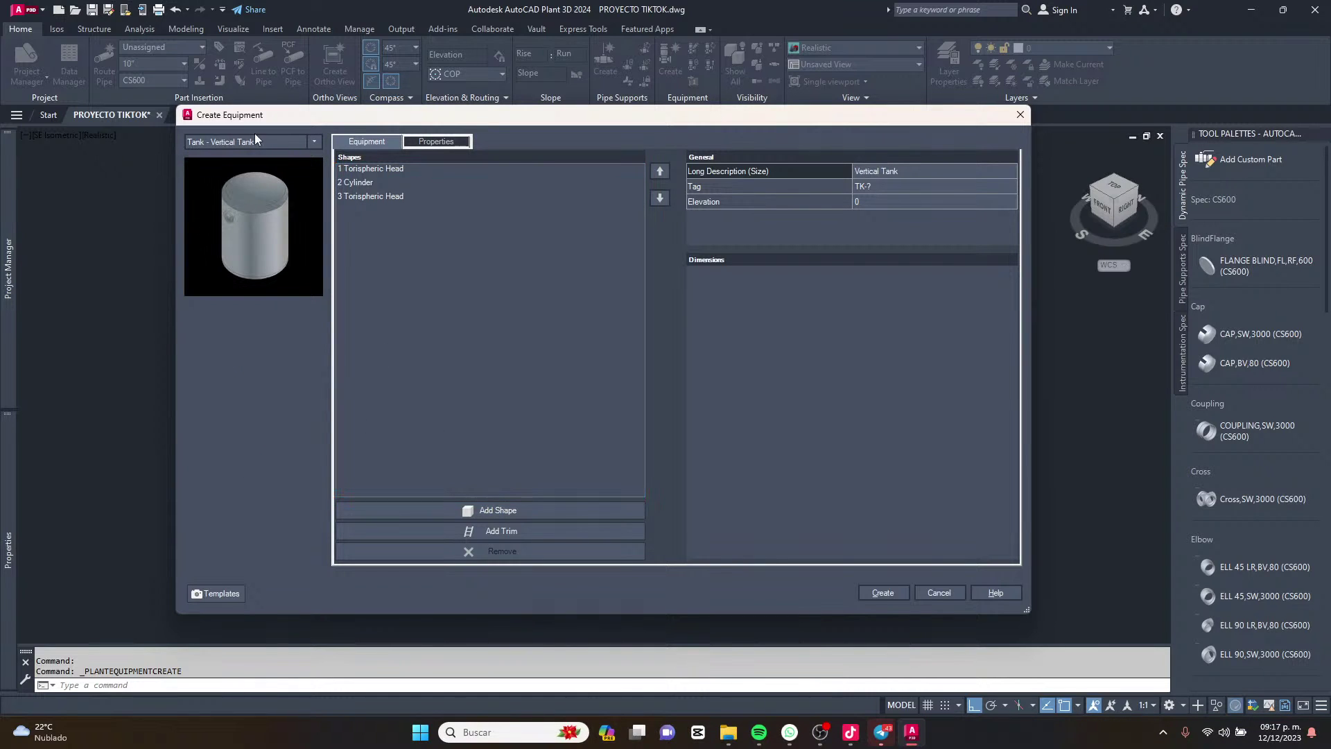
Choose New Vertical Tank as the equipment type and add a Cube as its first shape.
left_click(313, 143)
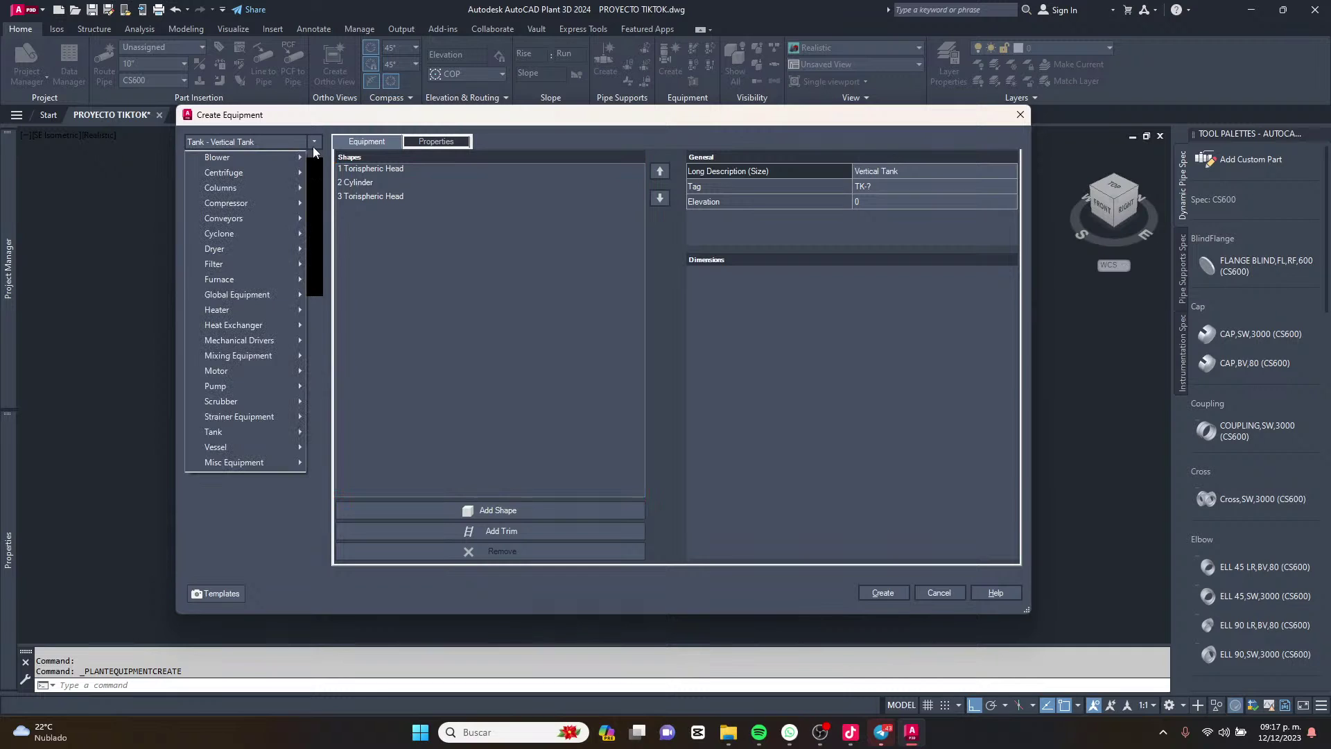
mouse_move(271, 432)
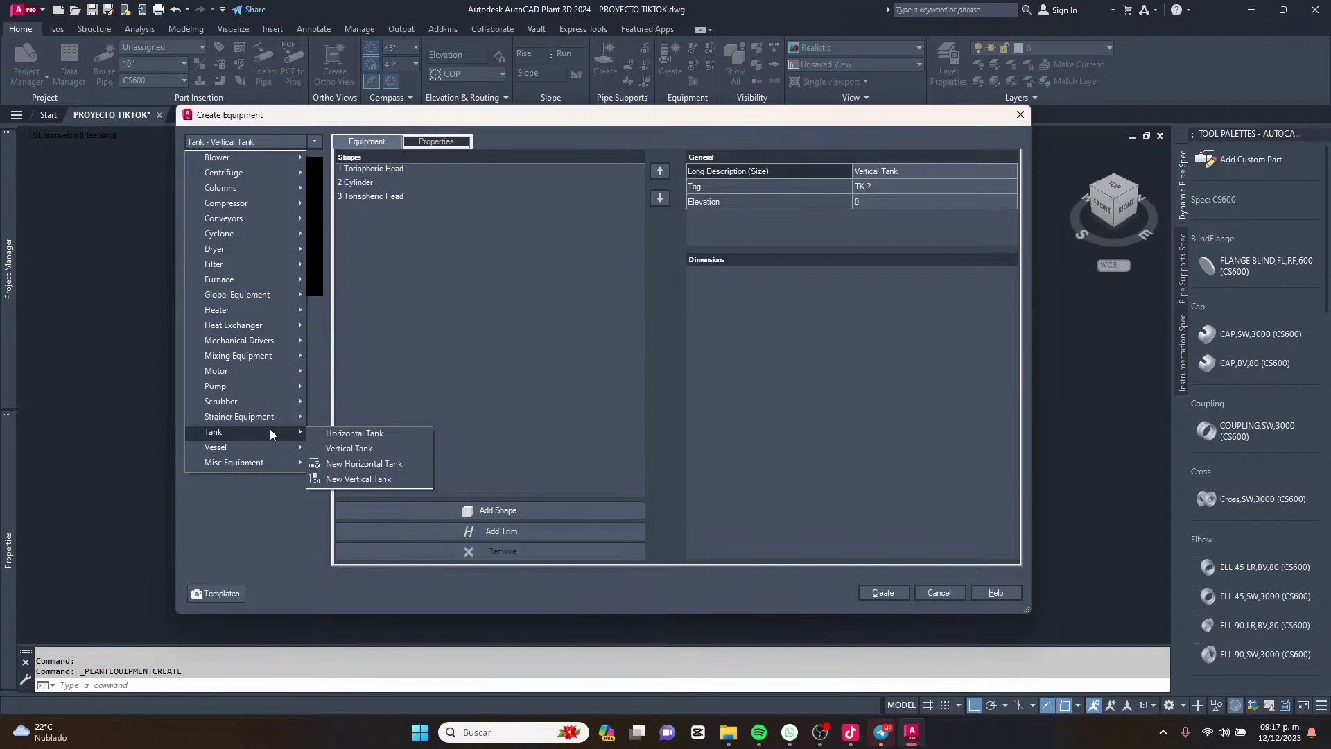
left_click(384, 480)
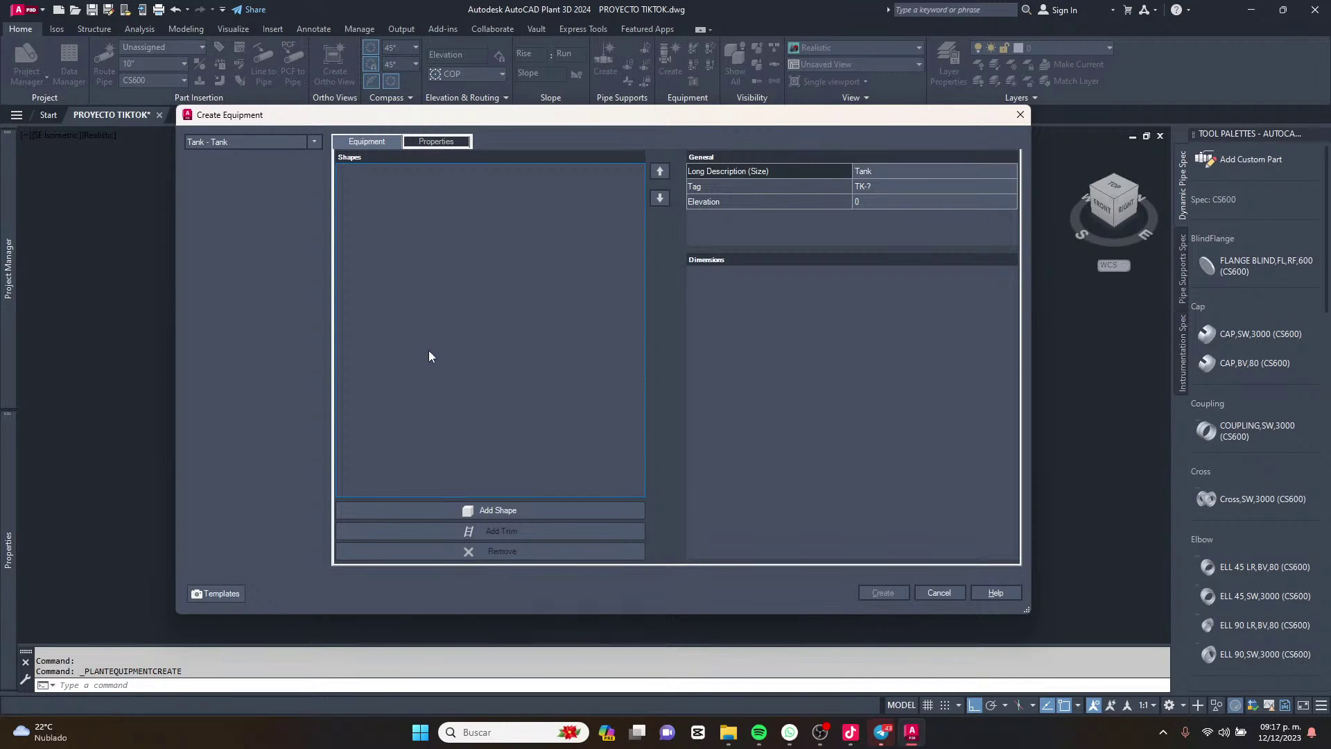
left_click(513, 510)
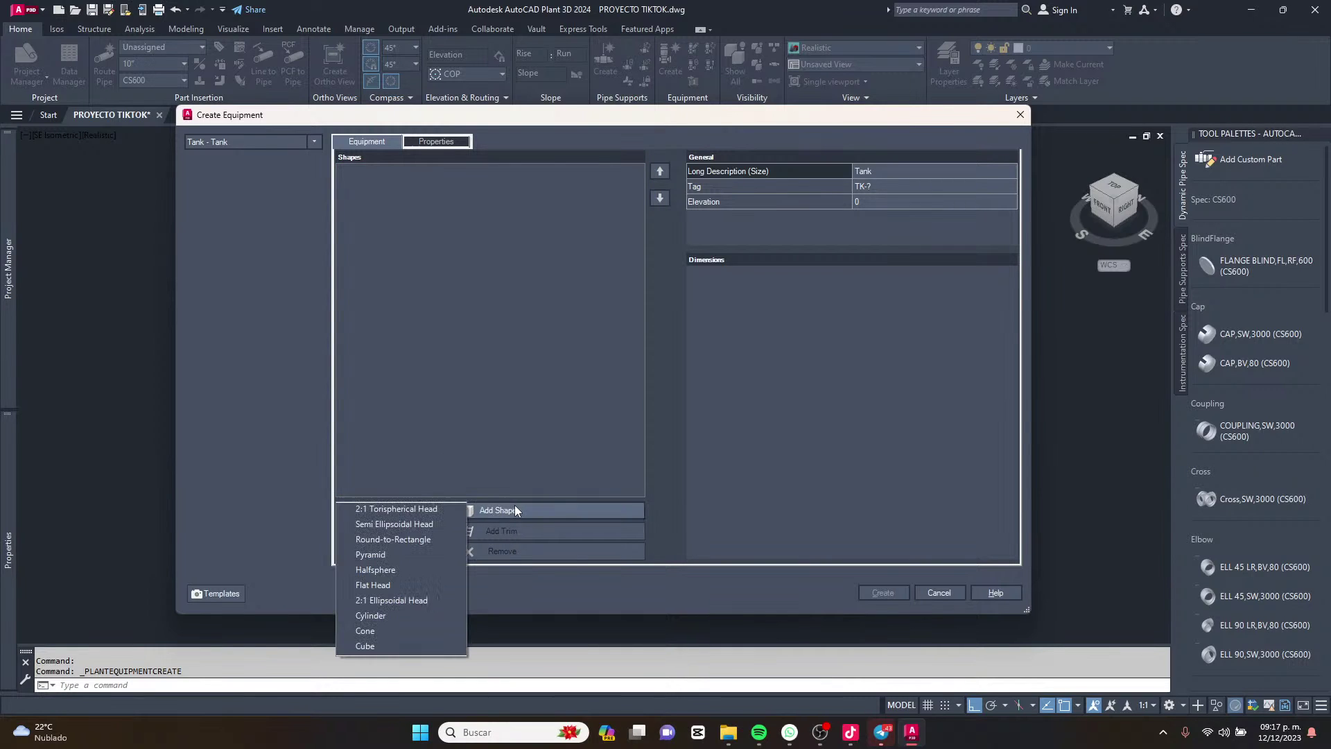
left_click(396, 647)
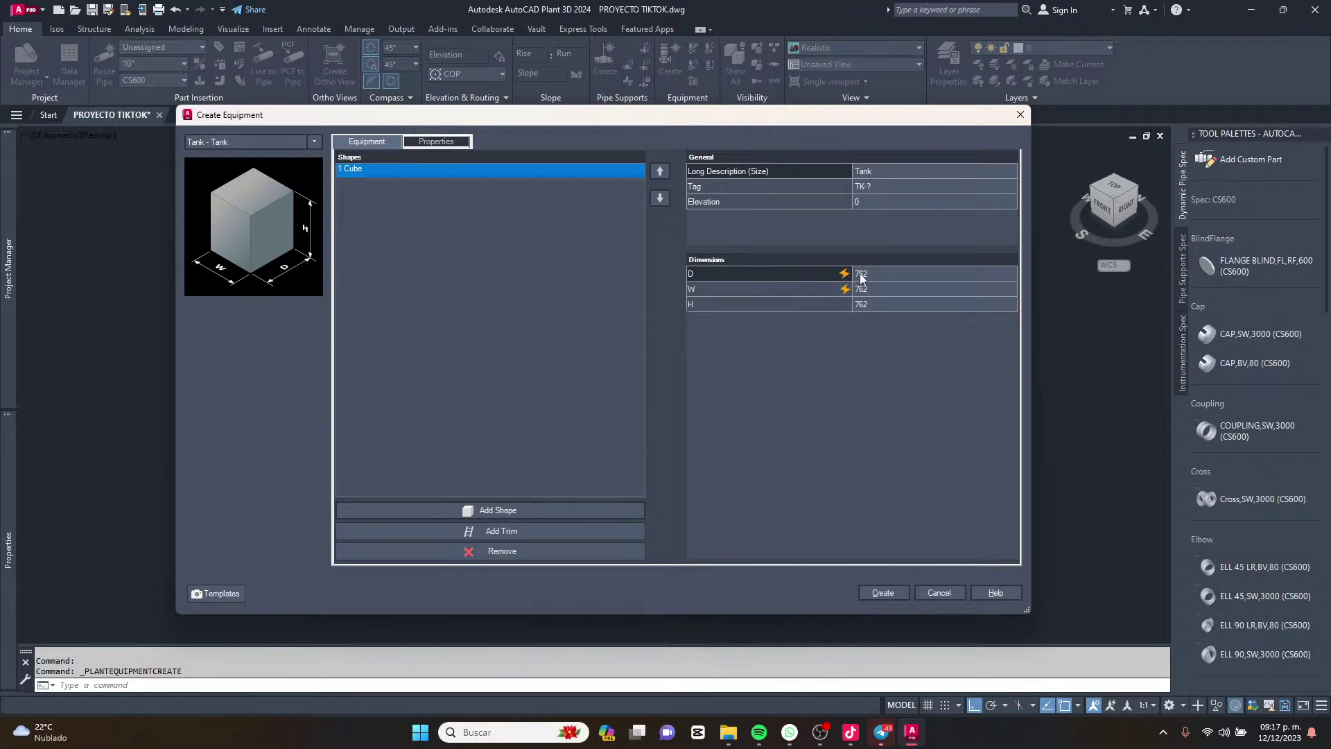
Set the cube's dimensions to D 1500, W 1500 and H 500.
left_click(886, 273)
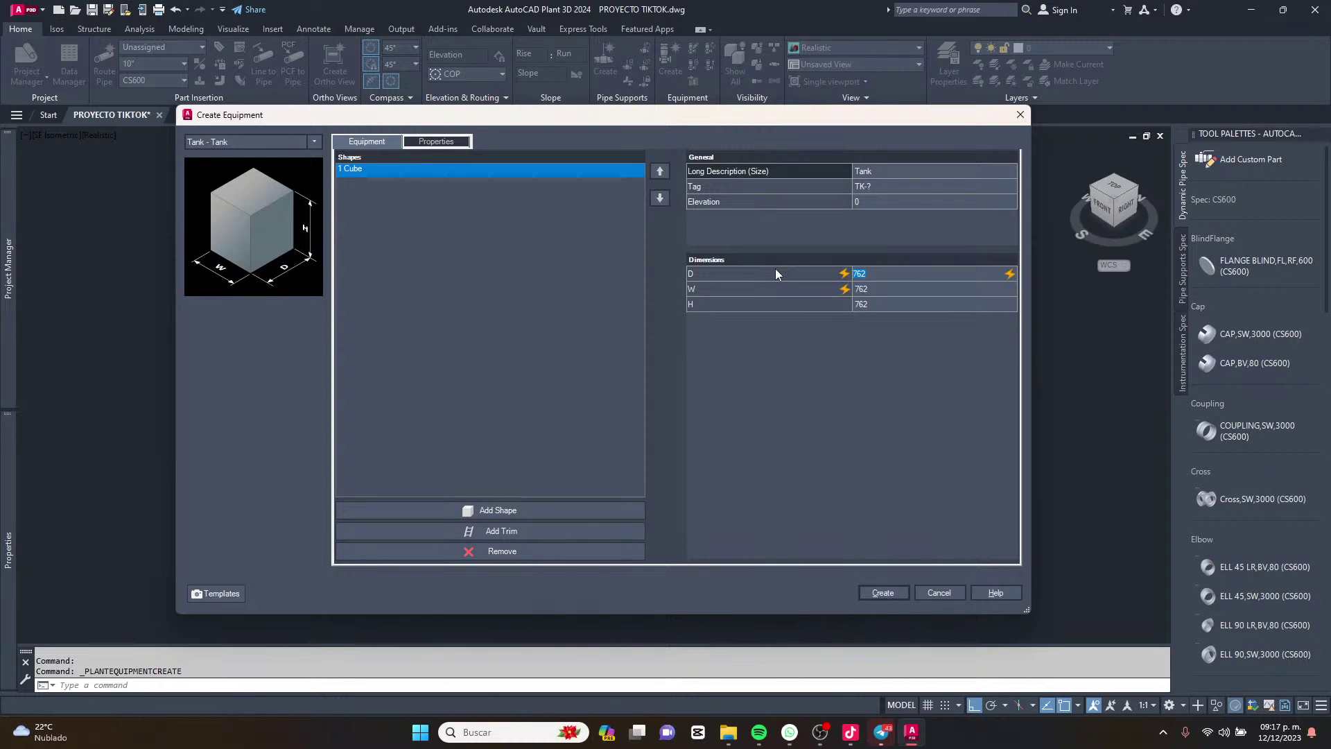
type("1500")
left_click(879, 289)
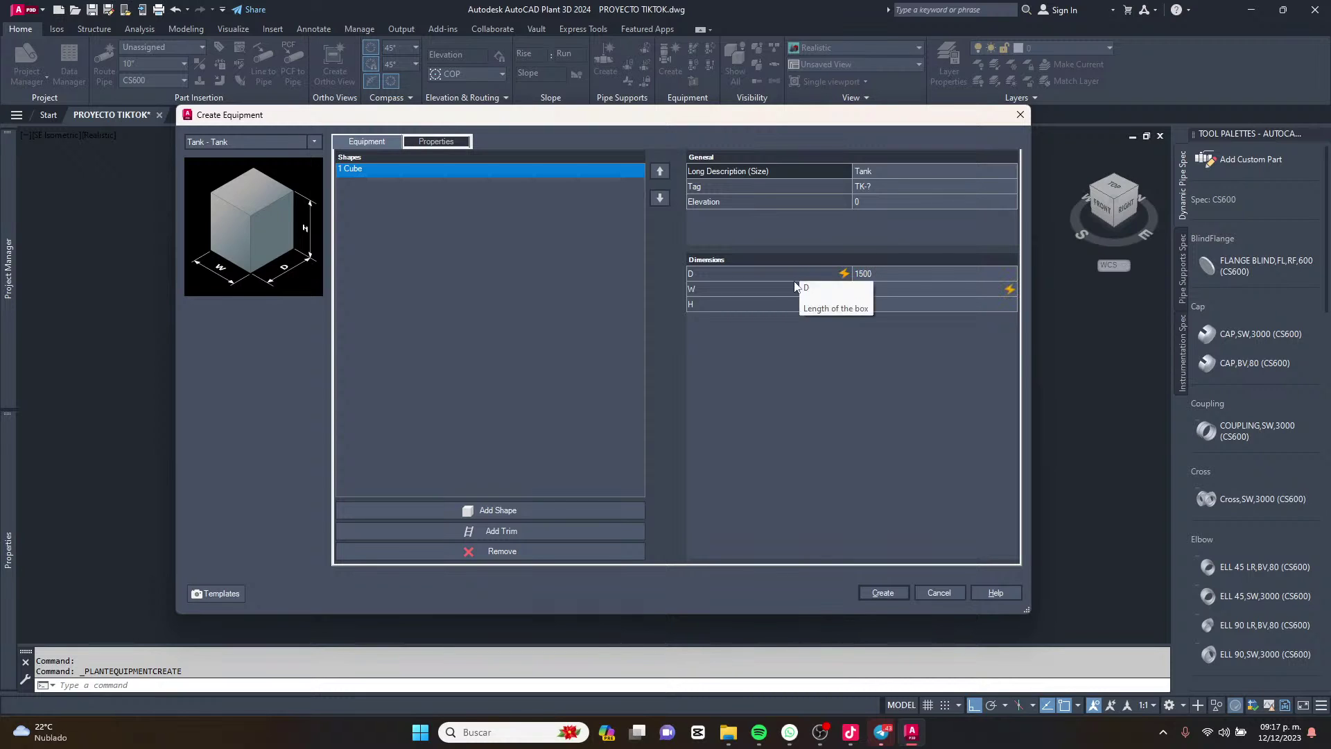
type("1500")
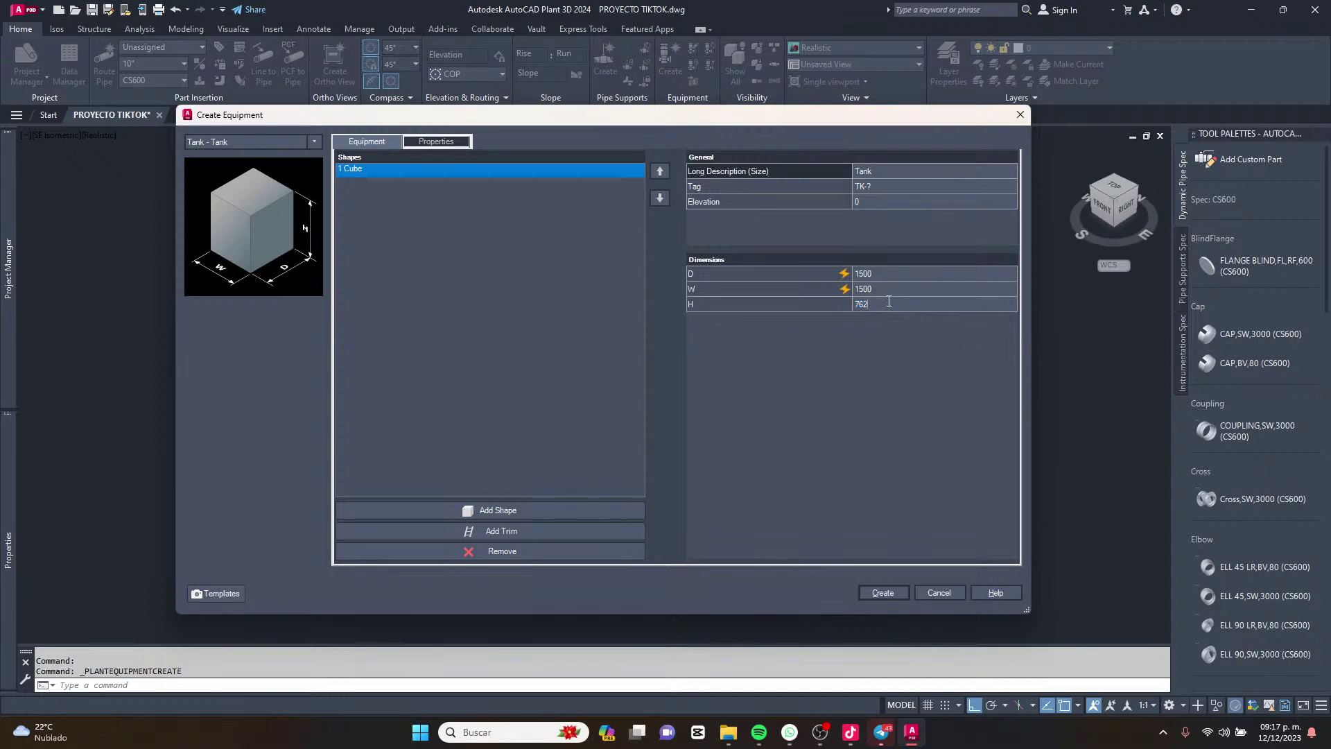
left_click(821, 303)
type("500")
Create the tank equipment and place its square base block in the empty drawing without rotating it.
left_click(875, 588)
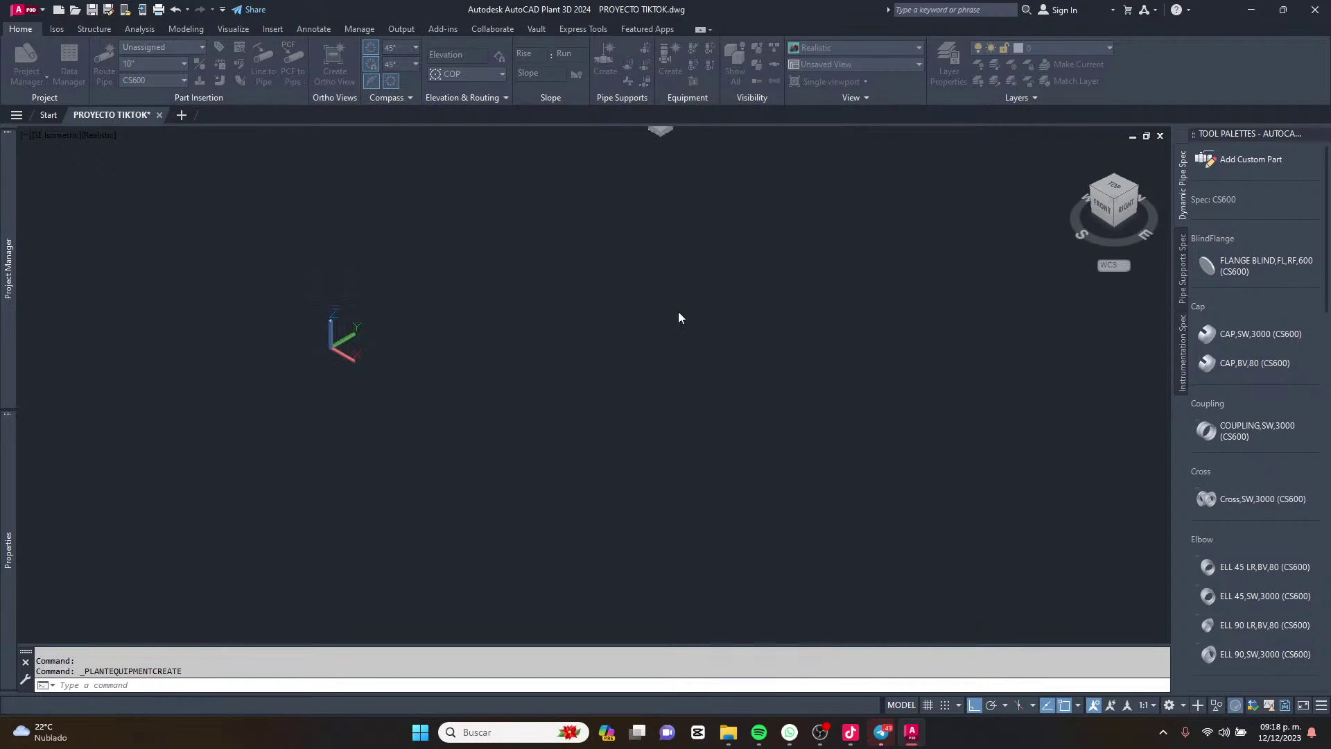
scroll(677, 317, "up", 6)
left_click(649, 362)
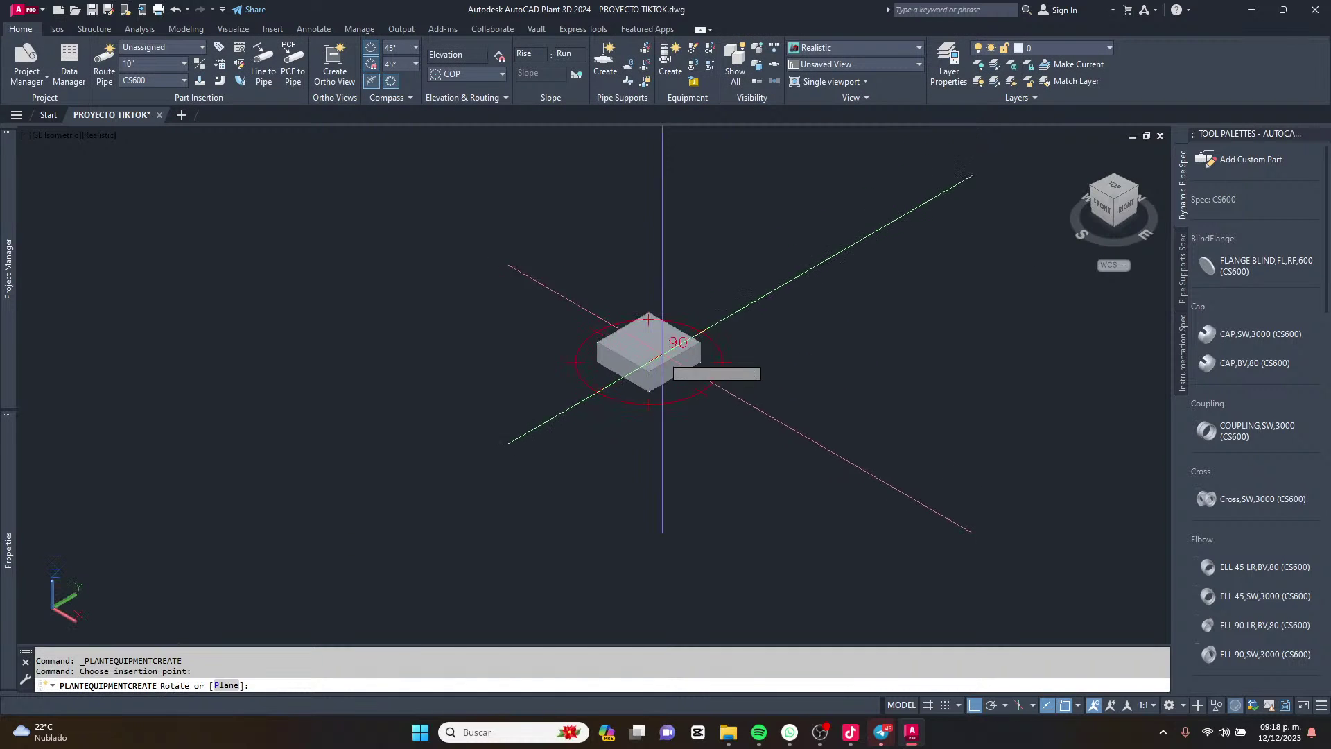
key("Escape")
scroll(654, 336, "up", 5)
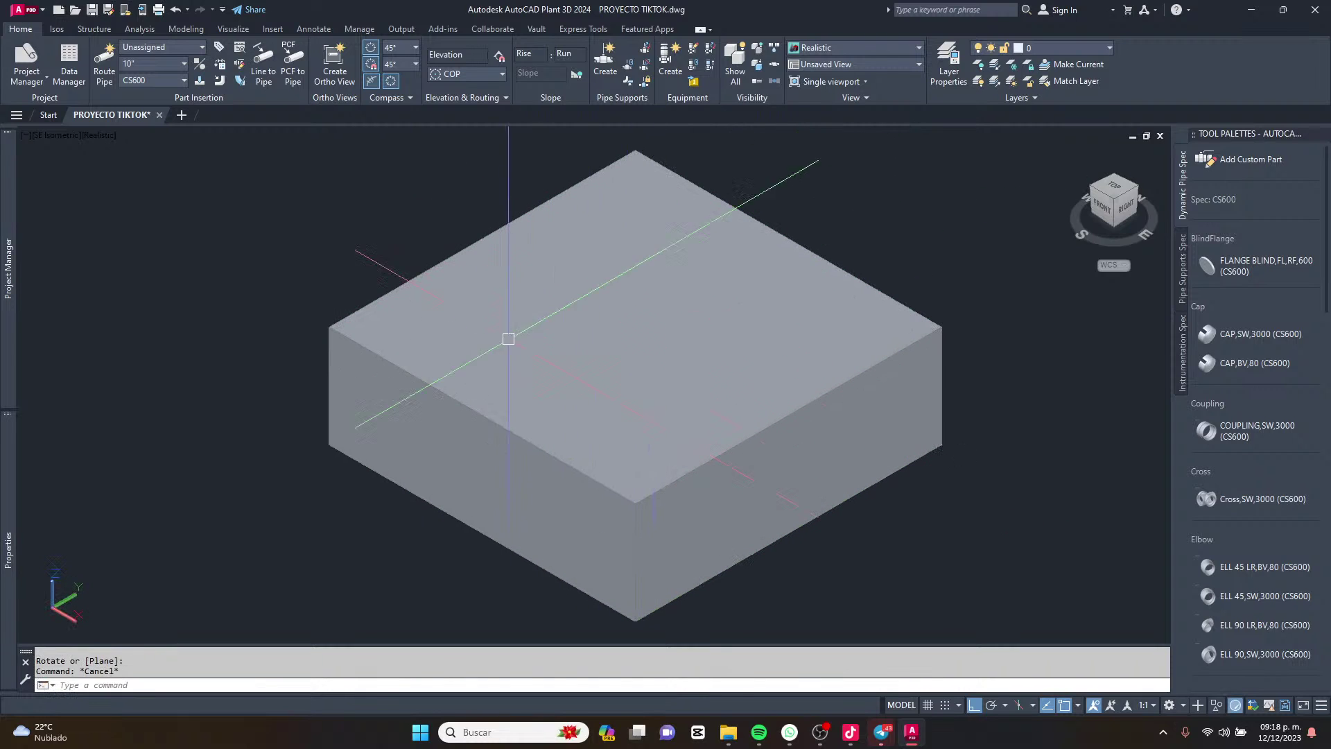
scroll(603, 400, "down", 8)
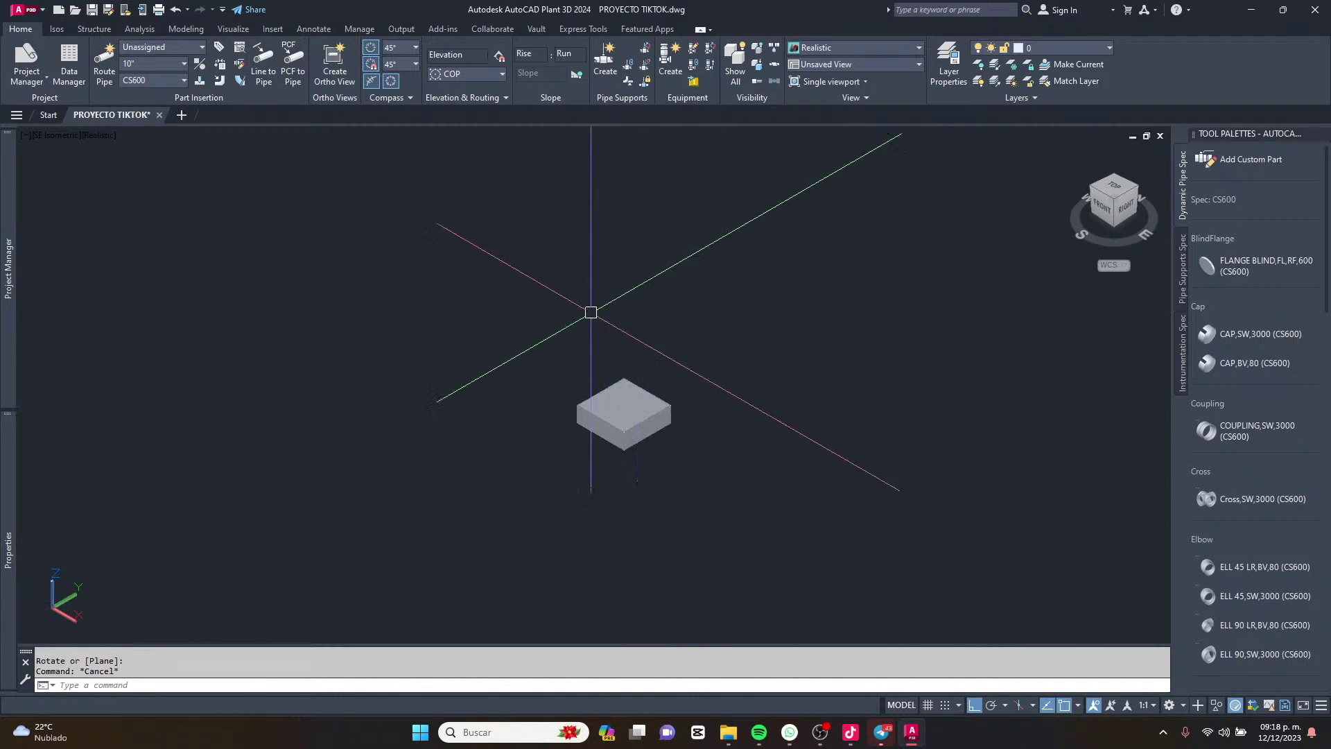
scroll(701, 425, "up", 6)
left_click(704, 409)
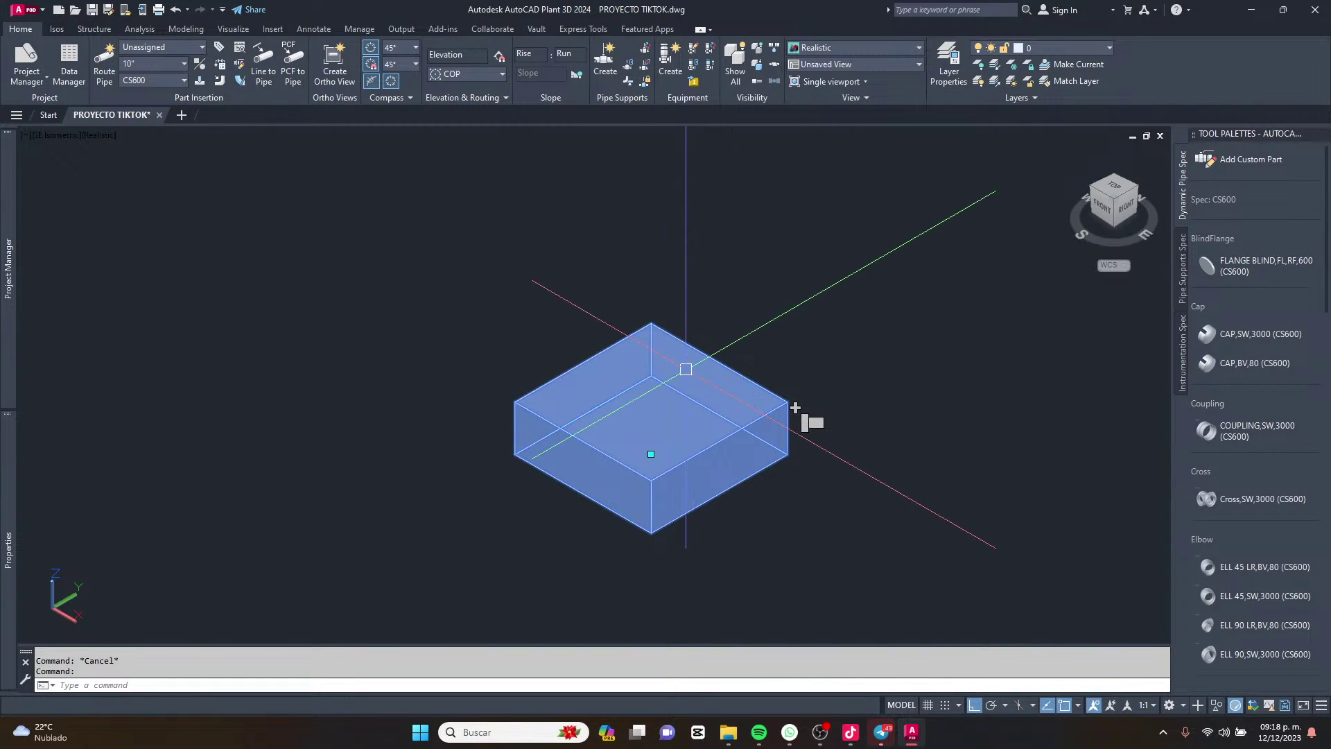
right_click(687, 370)
left_click(637, 296)
key("Escape")
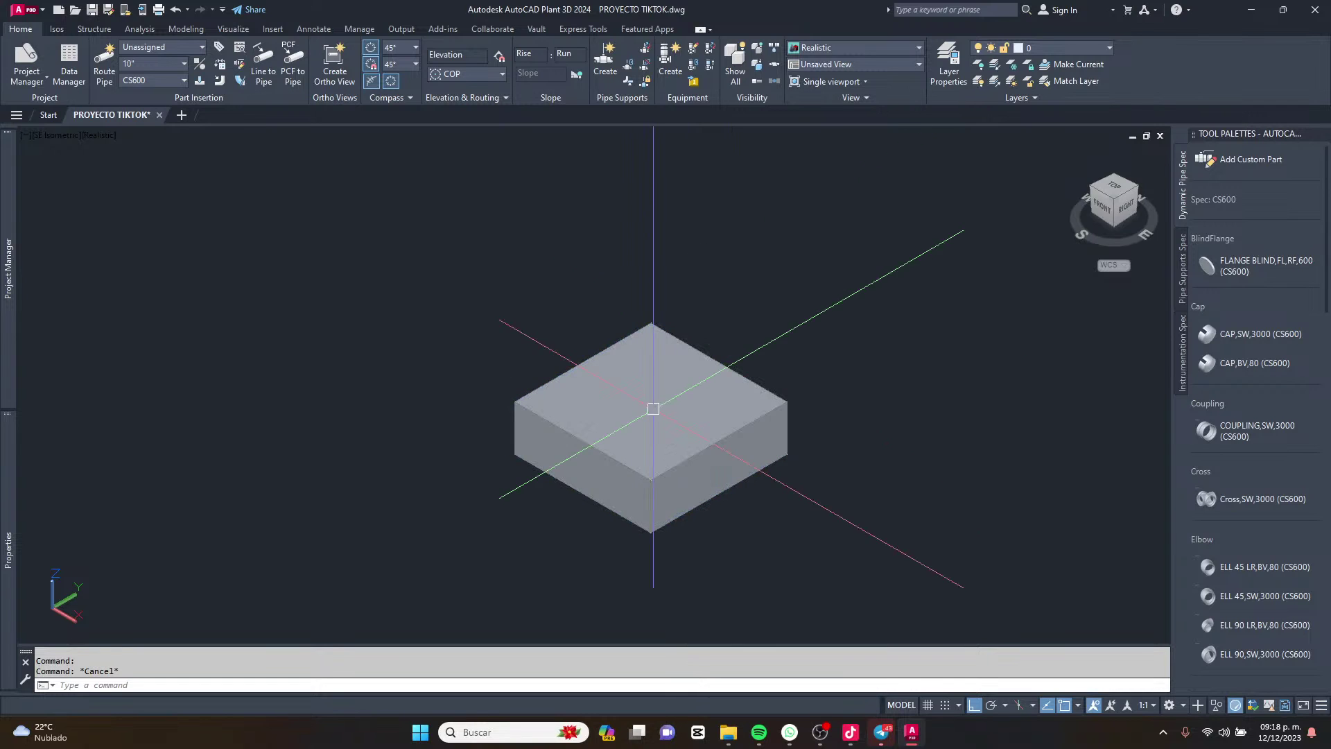
left_click(671, 408)
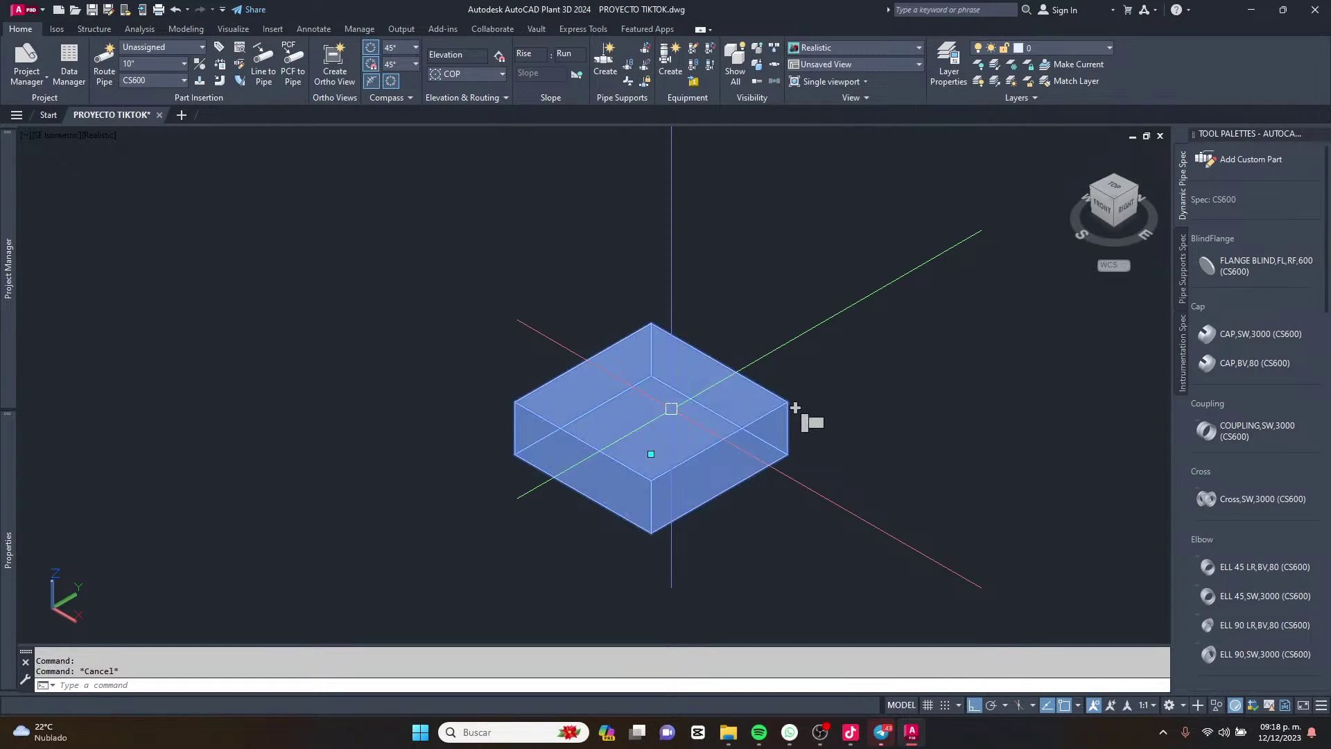
key("Escape")
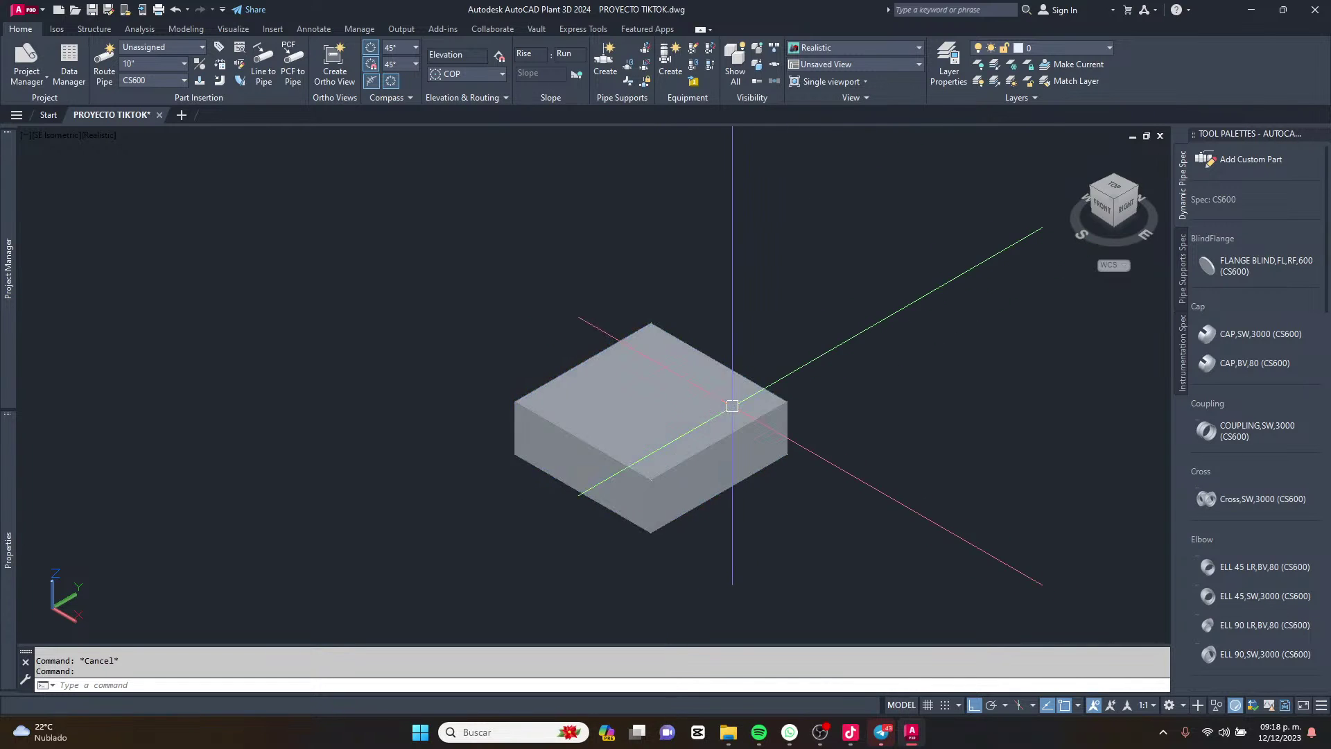
Open the square base block's equipment for modification and add a Cylinder shape to it.
left_click(676, 397)
right_click(677, 404)
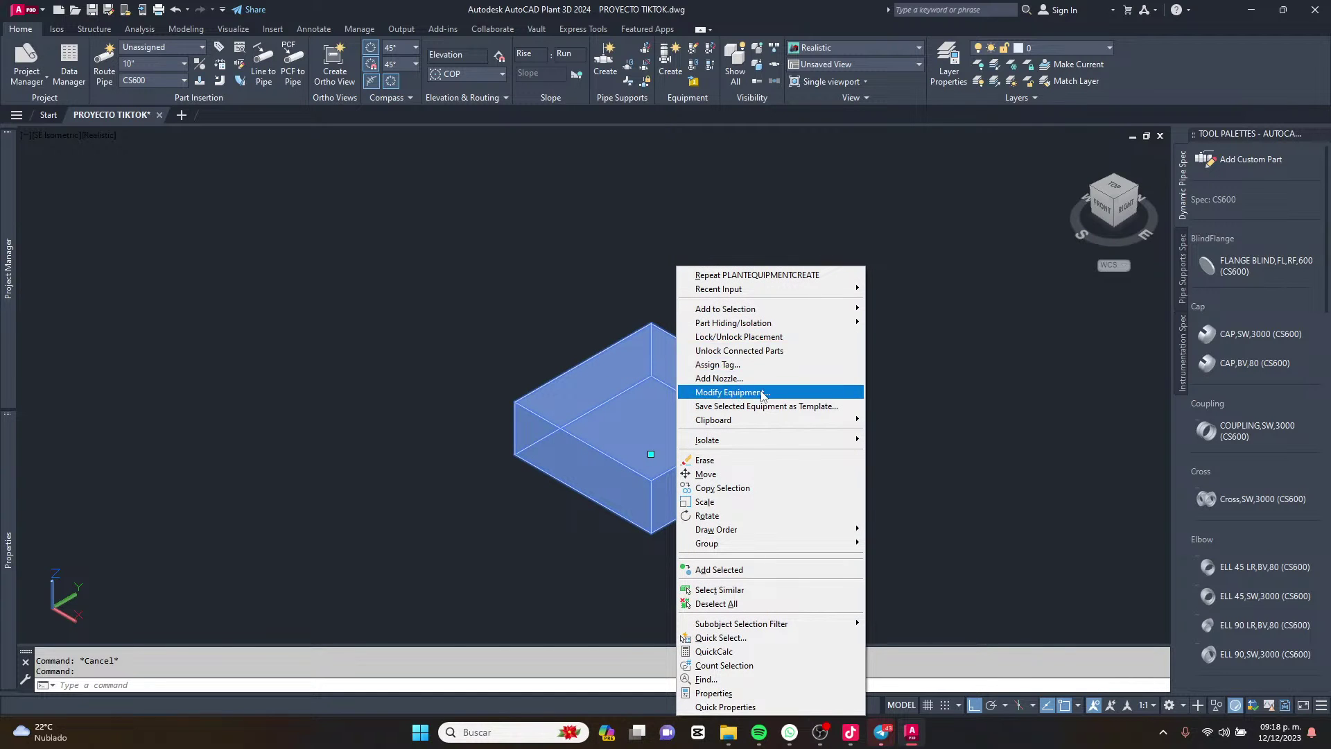
left_click(737, 392)
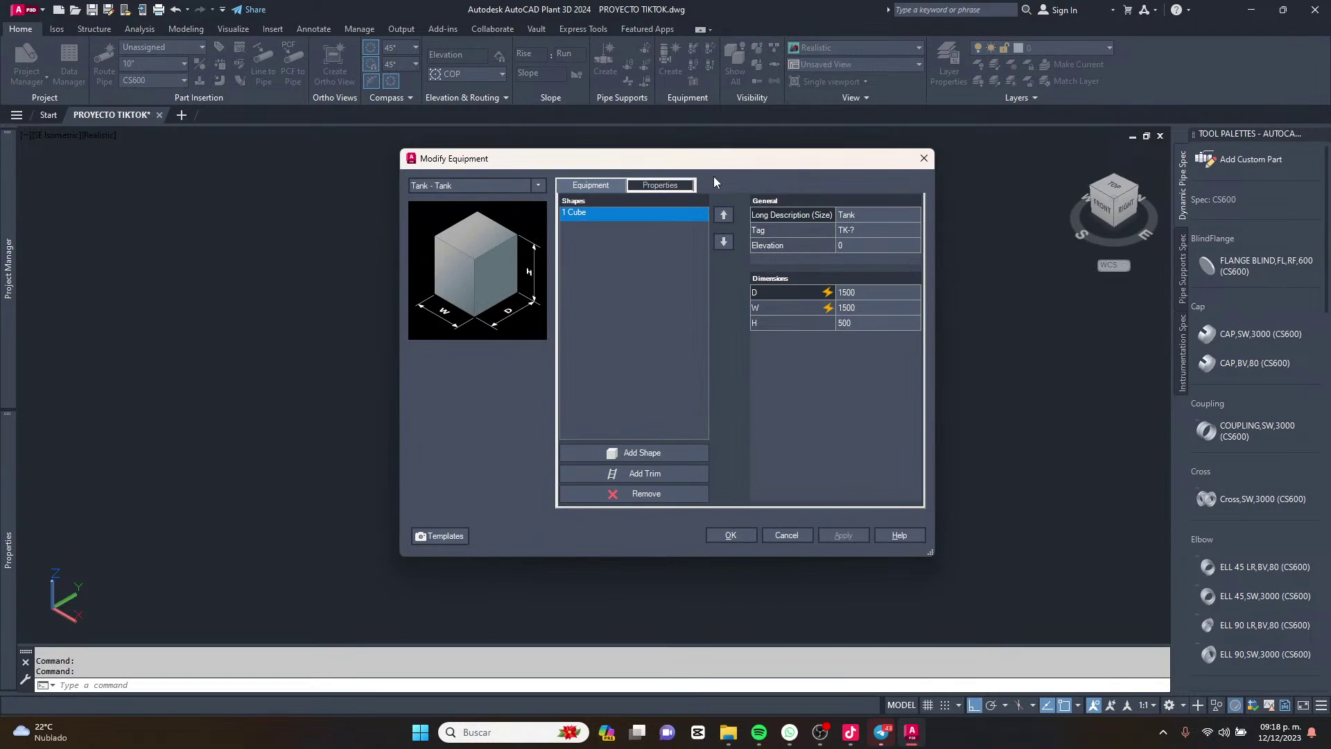
left_click_drag(724, 161, 627, 194)
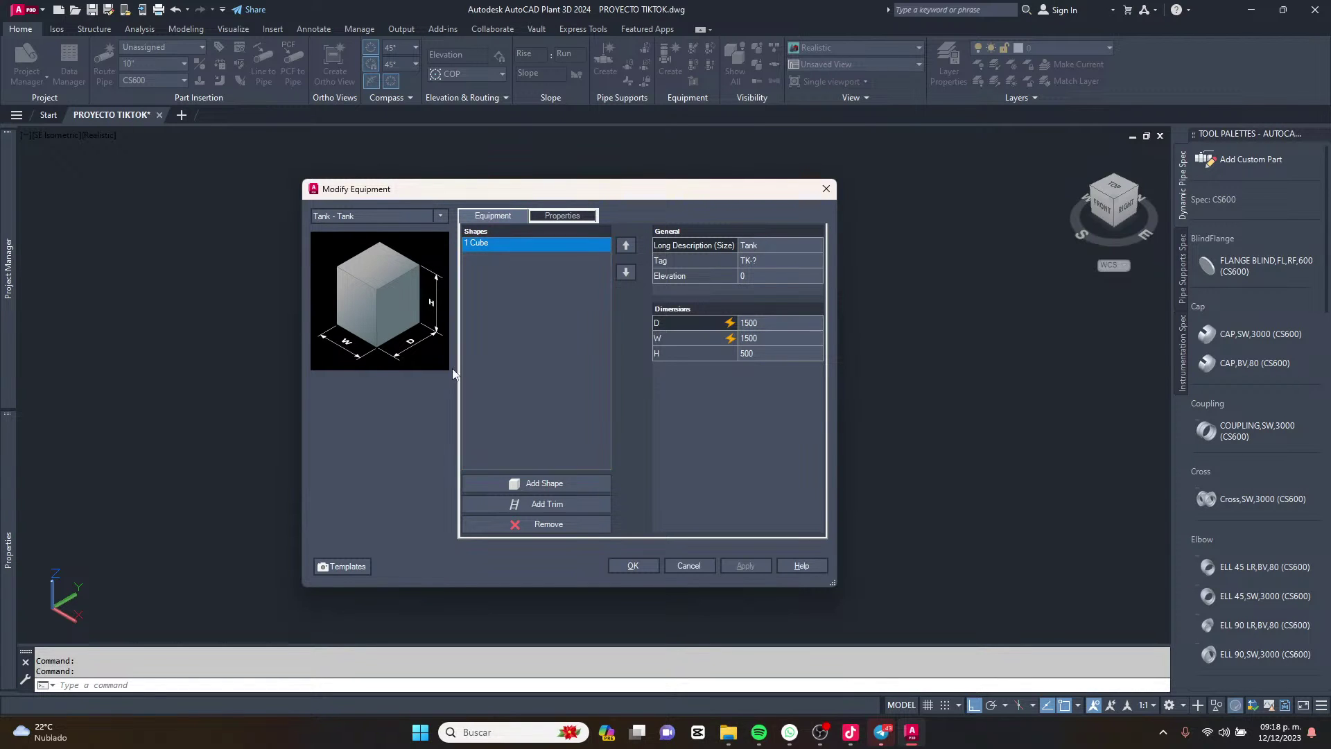
left_click_drag(534, 191, 292, 200)
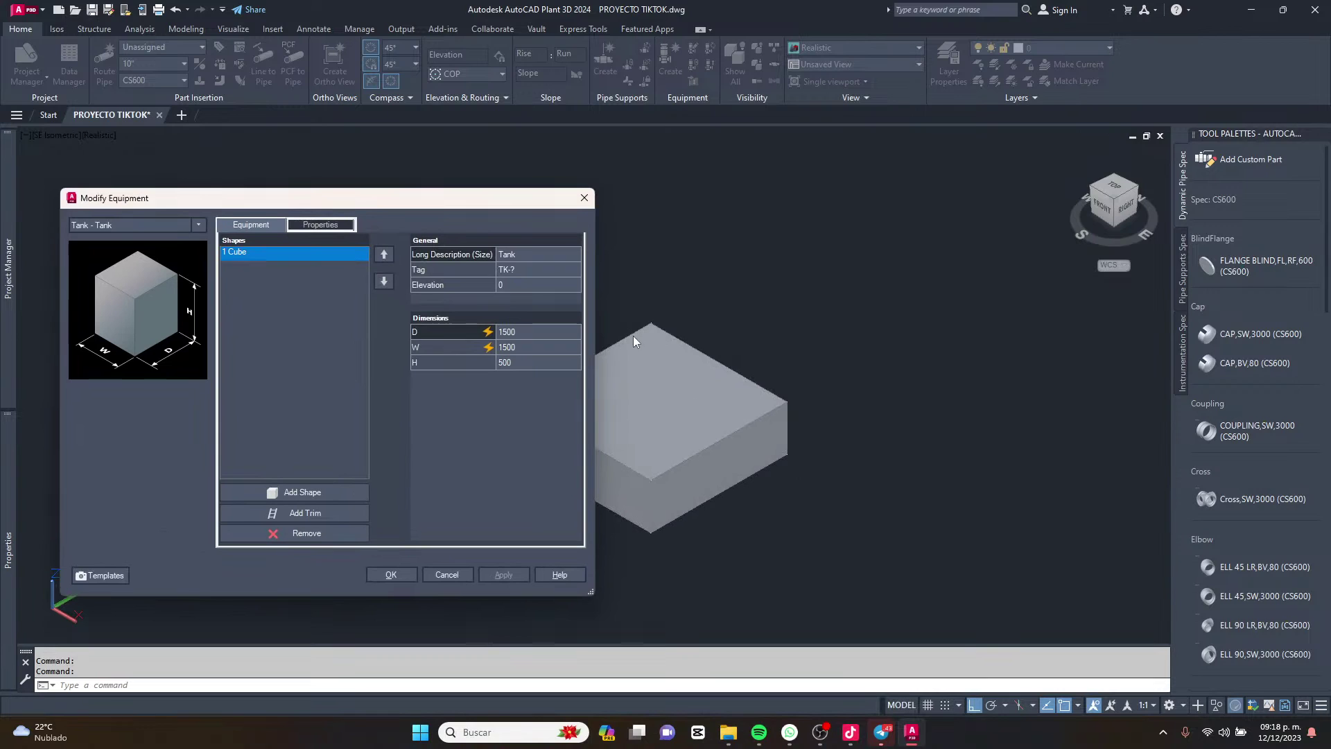
left_click_drag(446, 206, 590, 164)
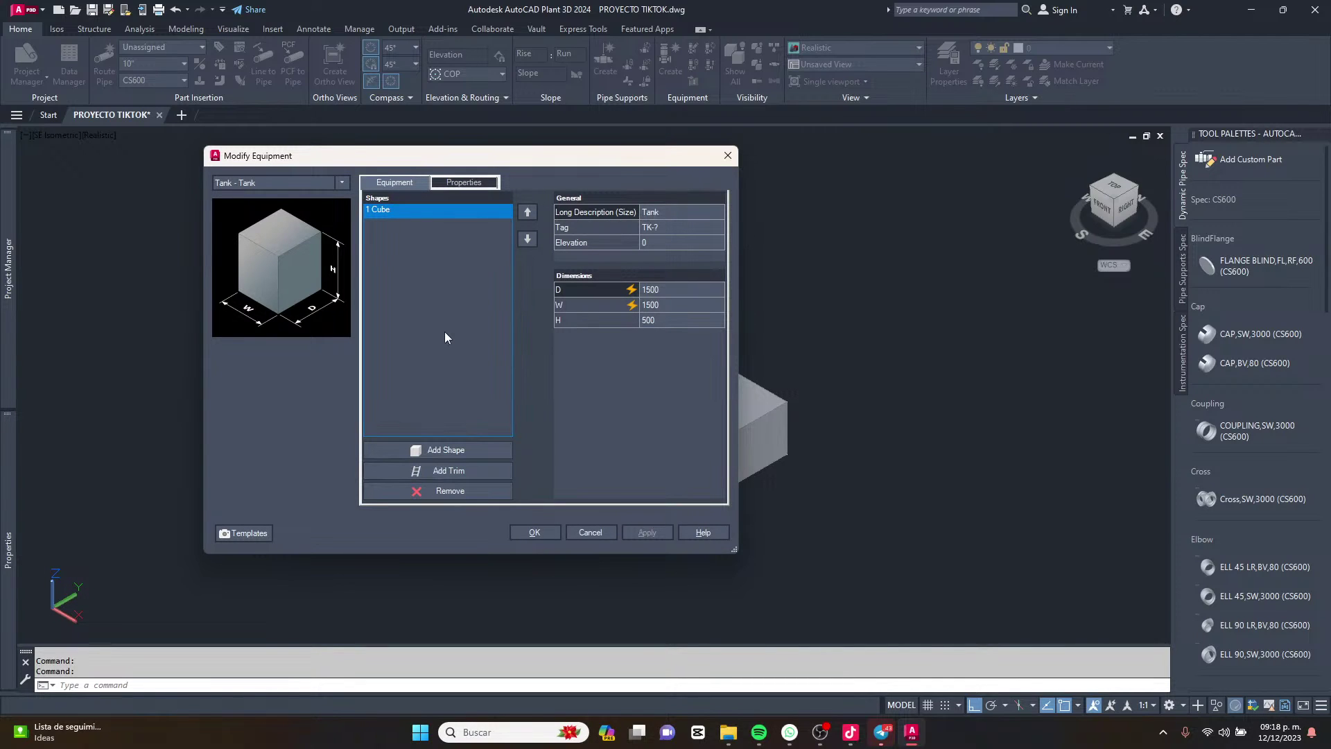
left_click(443, 451)
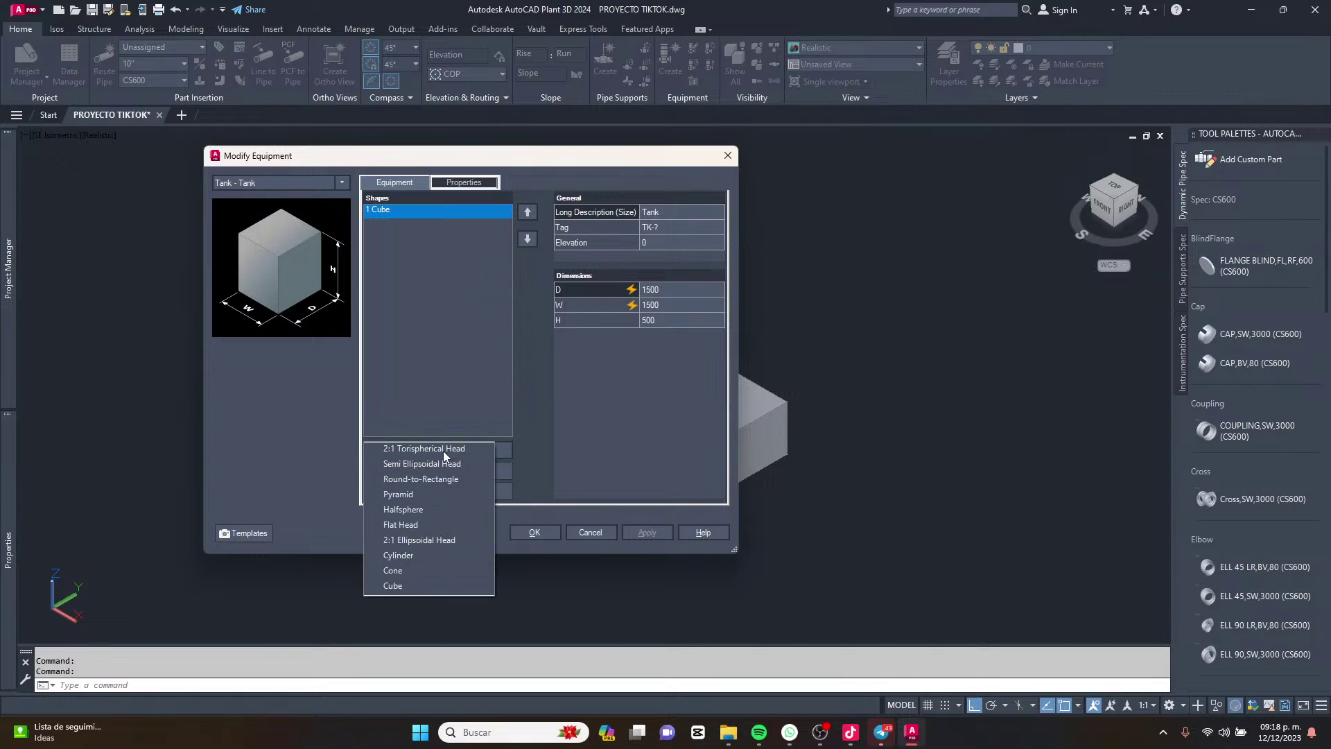
left_click(410, 555)
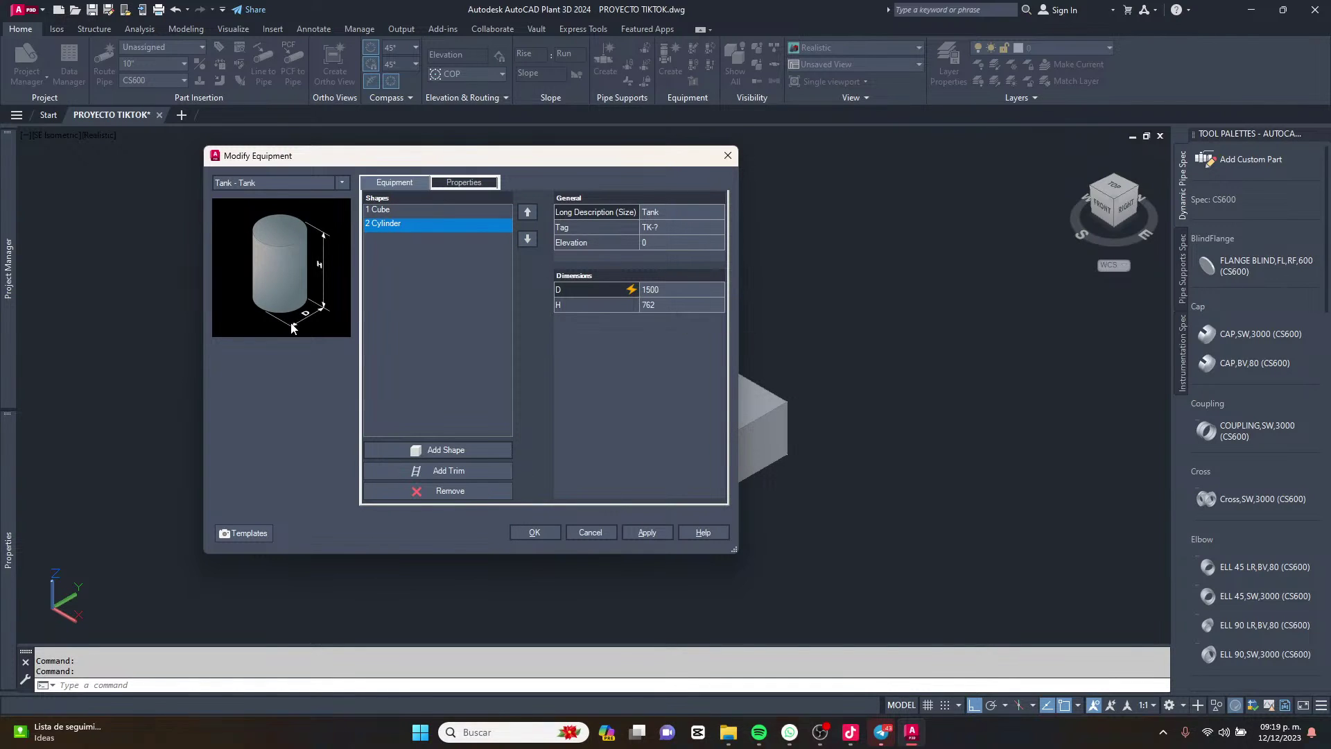
Override the cylinder's acquired diameter D with 1000, set its height H to 4000 and accept the equipment changes.
left_click(649, 289)
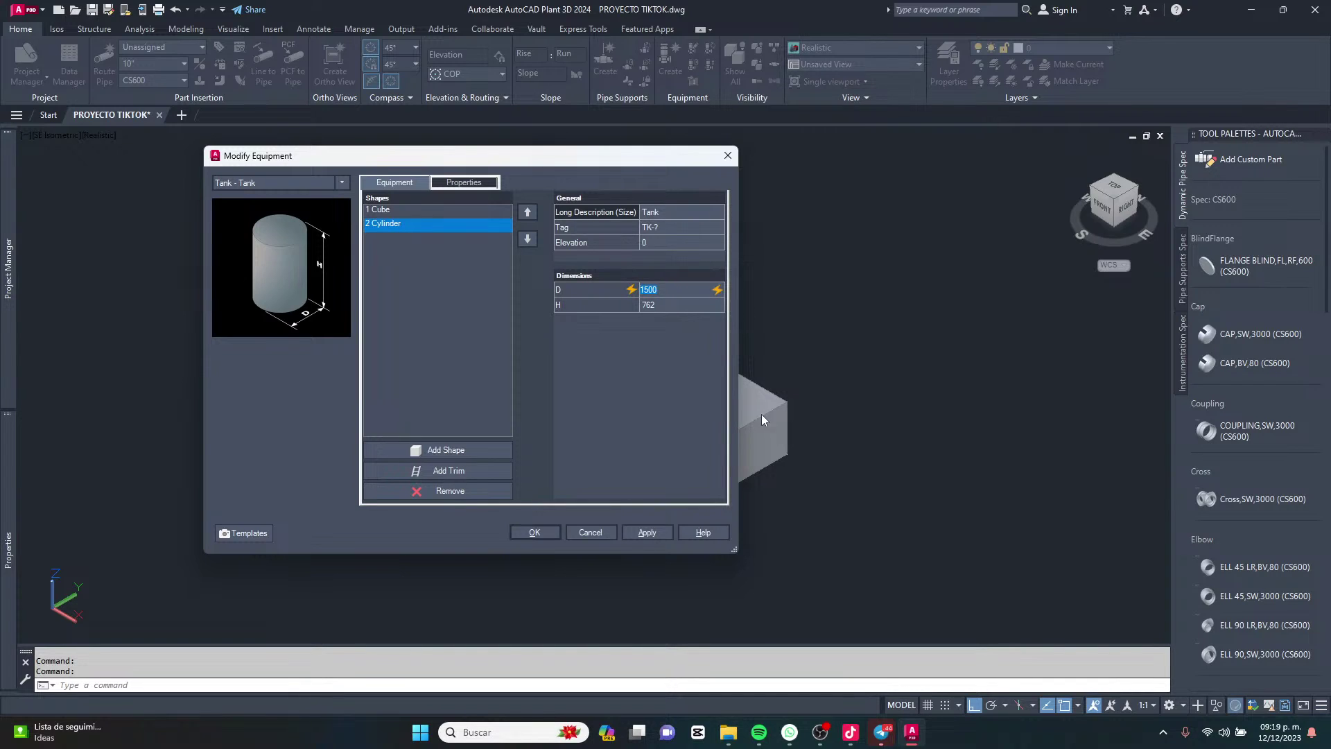
left_click_drag(605, 166, 402, 177)
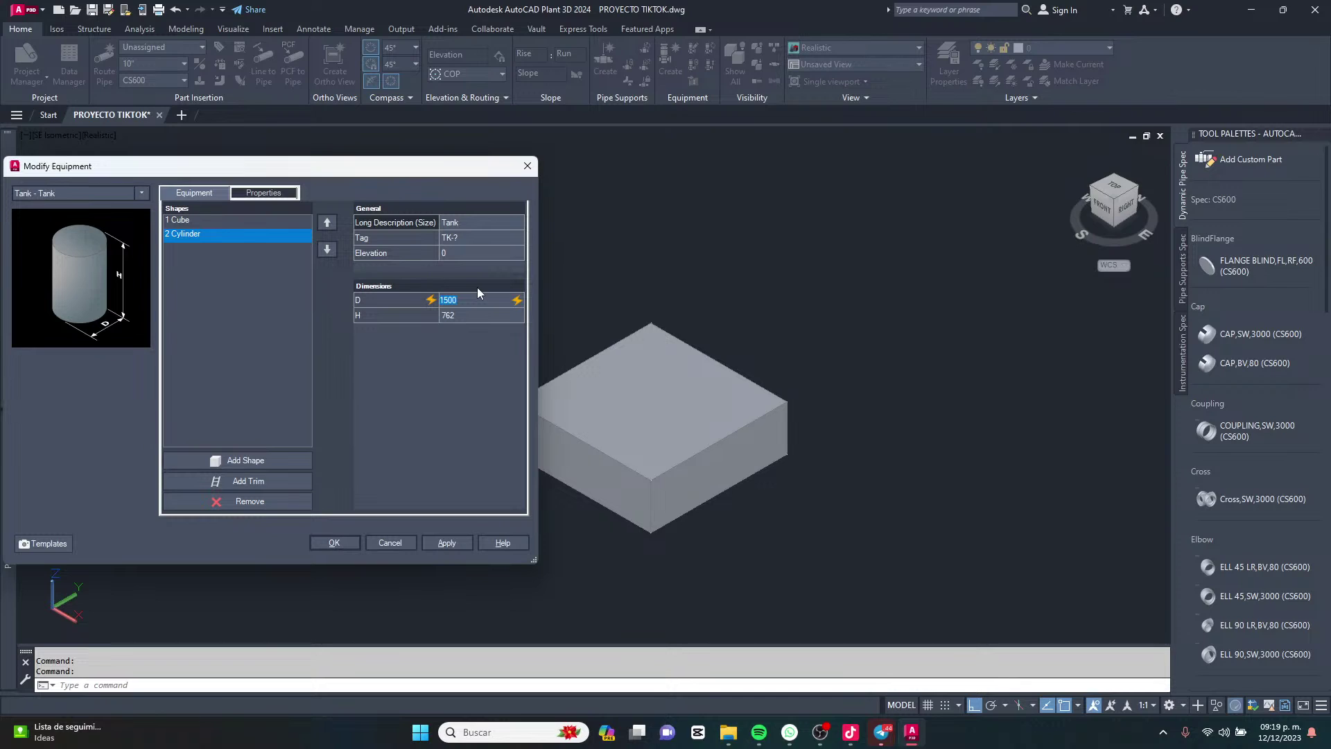
left_click(516, 300)
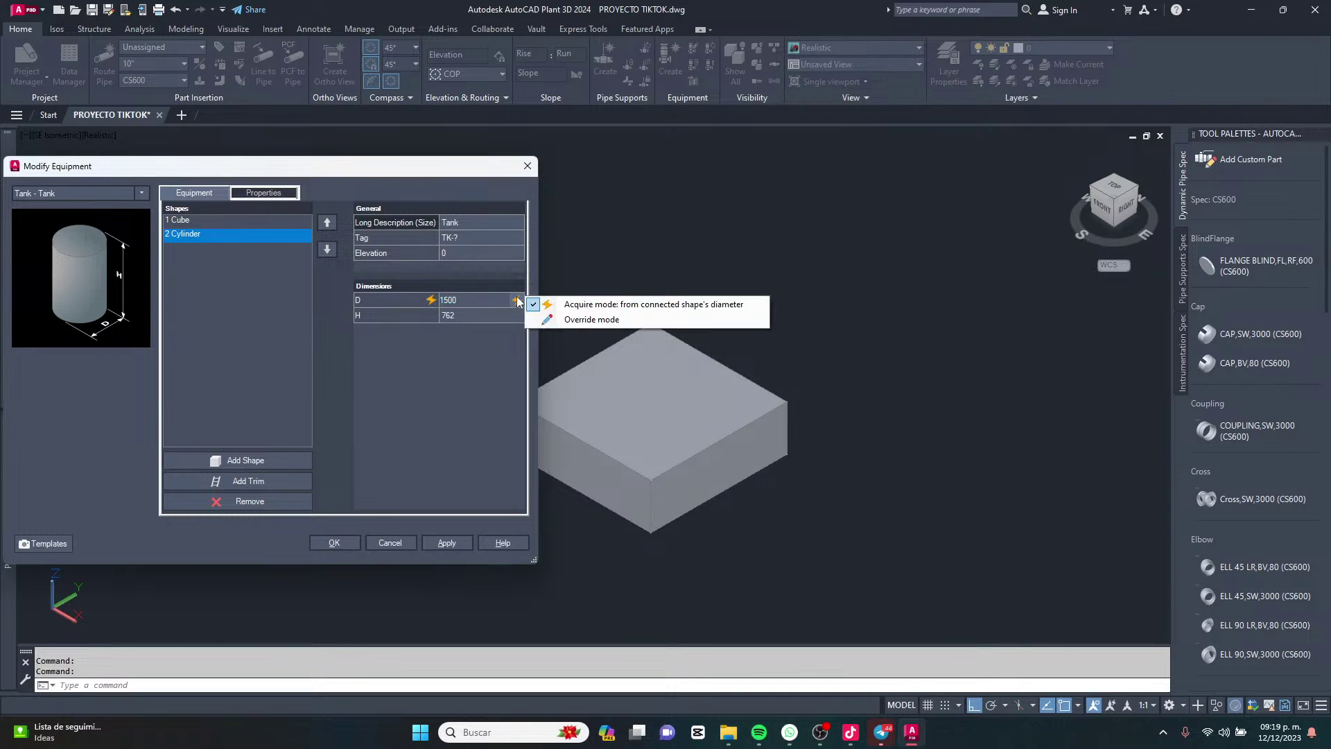
left_click(602, 320)
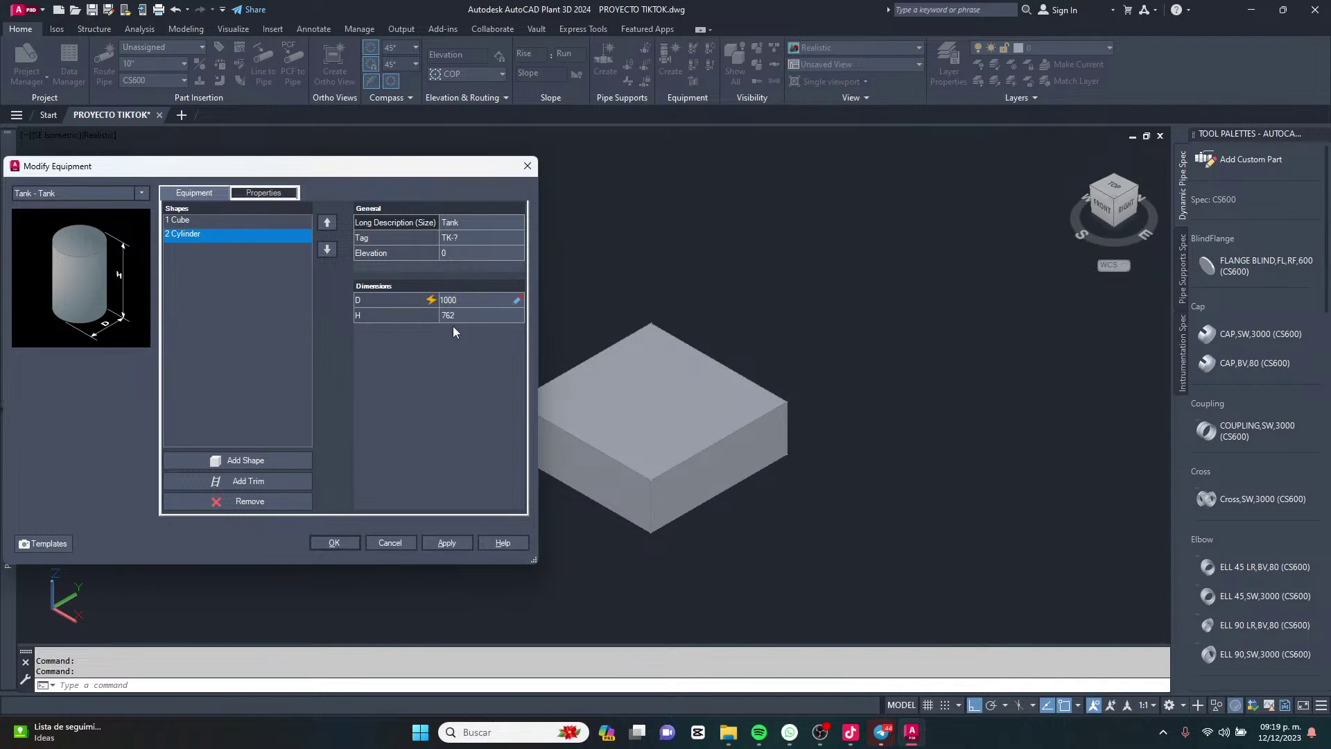
left_click(451, 315)
type("4000")
left_click(443, 539)
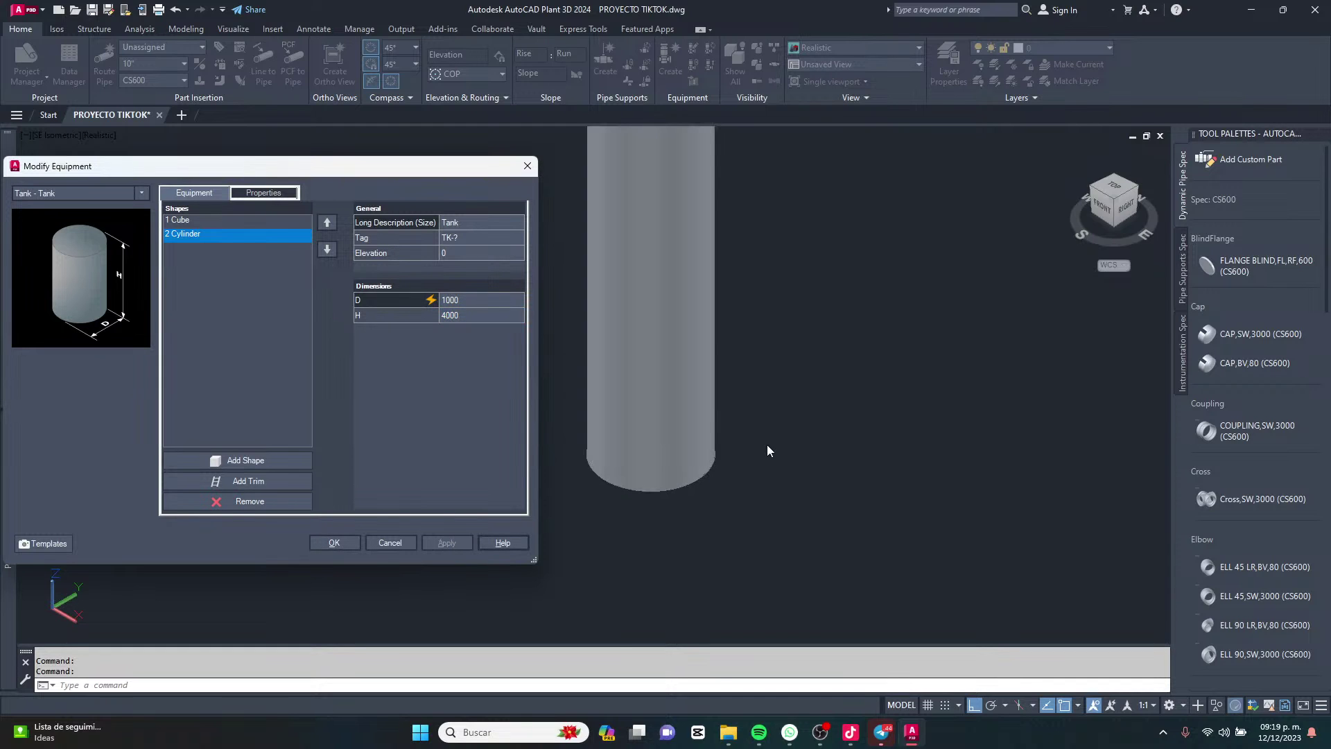
left_click(344, 542)
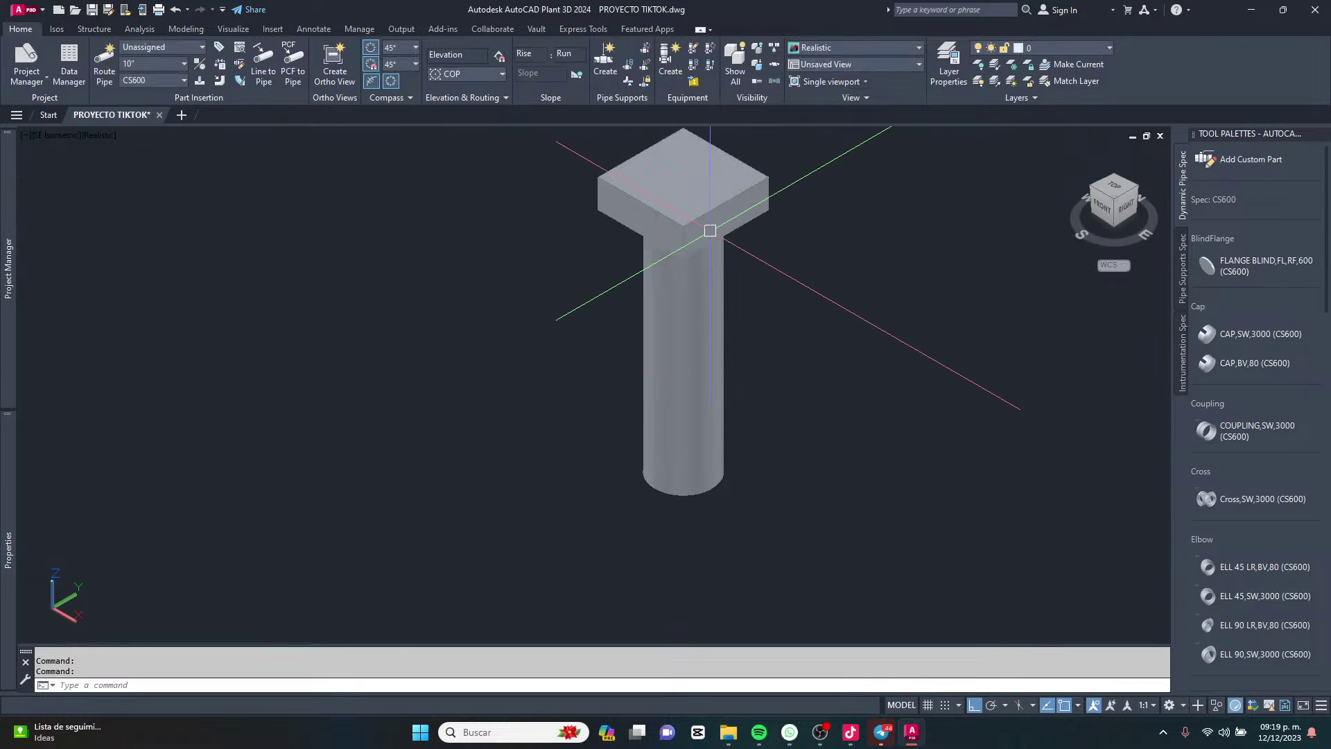
Modify the equipment again, reorder its shapes so the cube comes after the cylinder, and apply the new order.
scroll(661, 204, "up", 1)
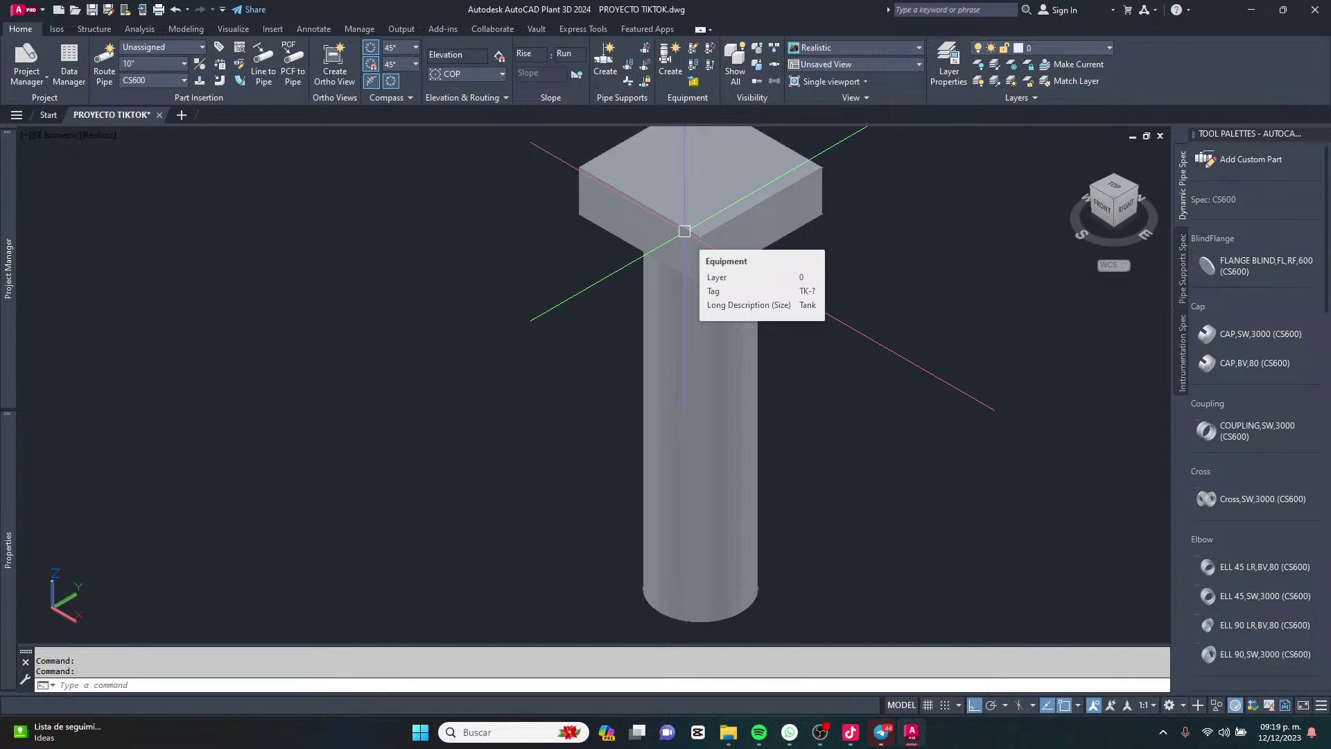
scroll(684, 231, "down", 2)
scroll(743, 333, "up", 1)
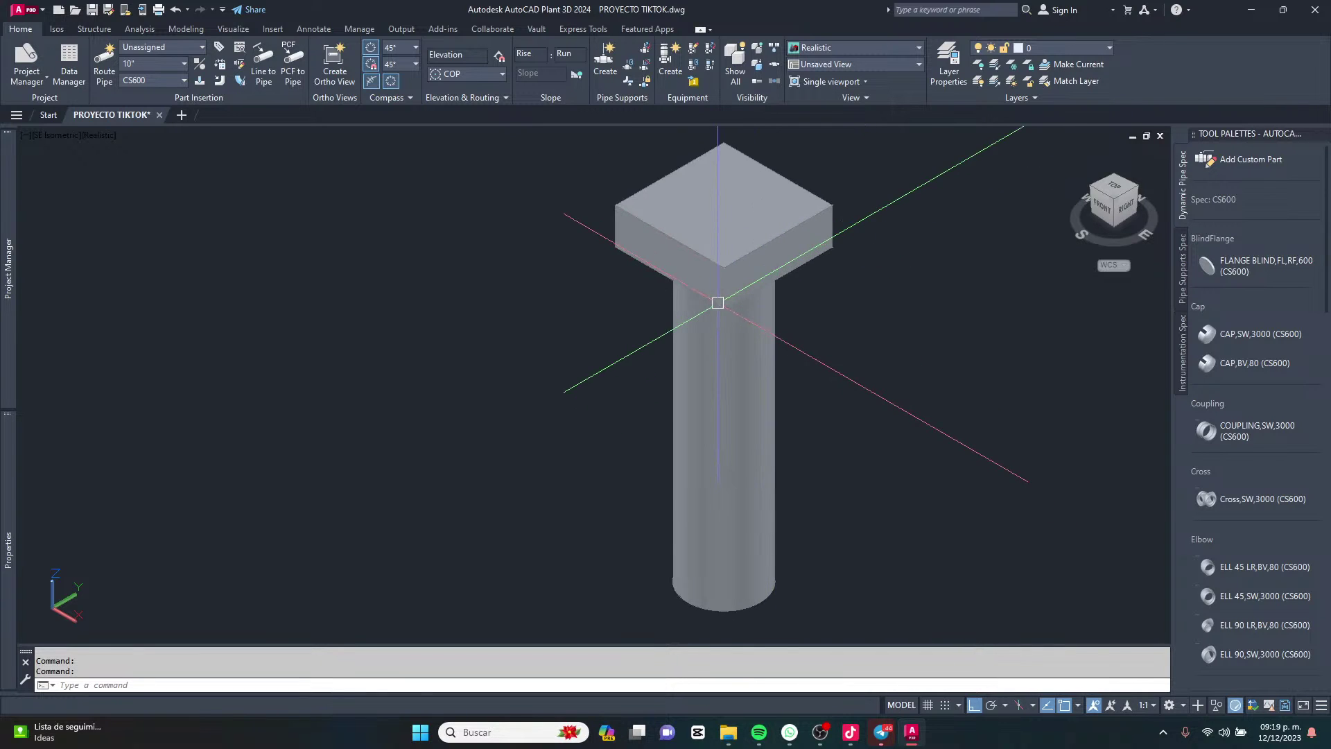
left_click(724, 343)
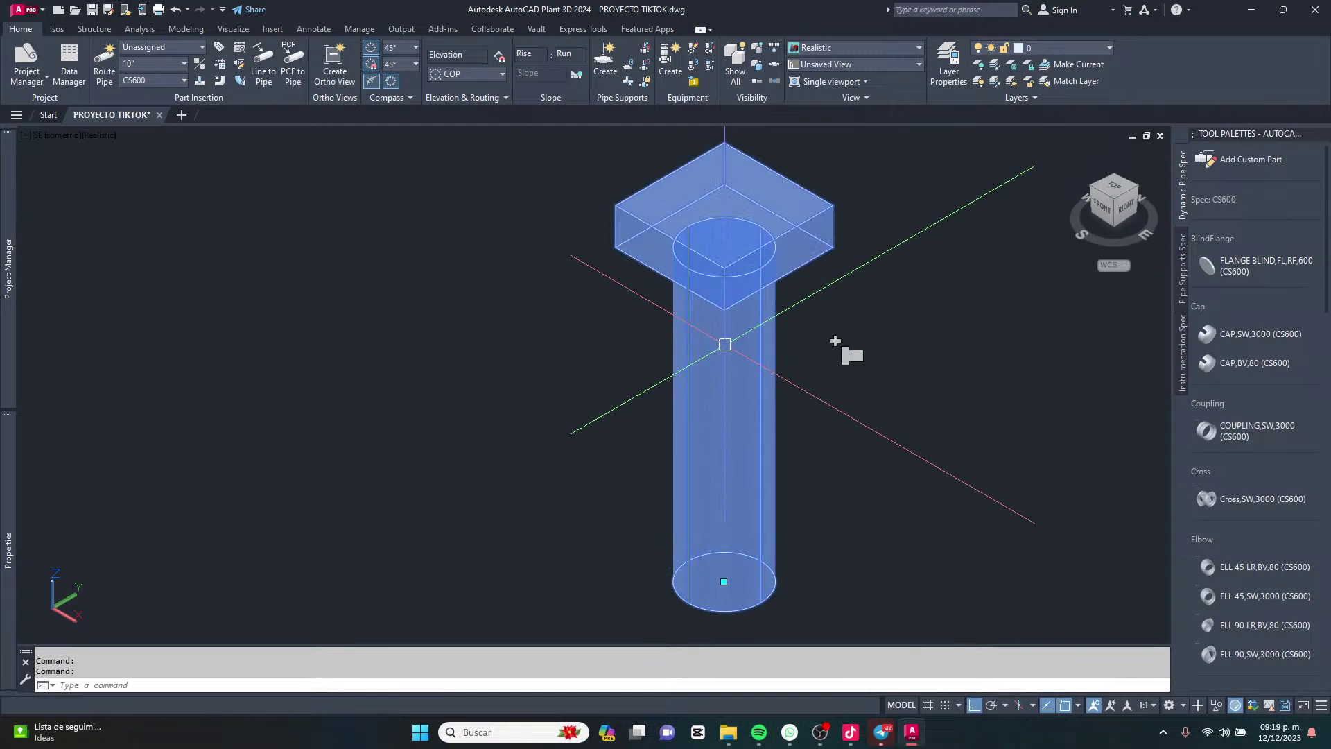
right_click(835, 341)
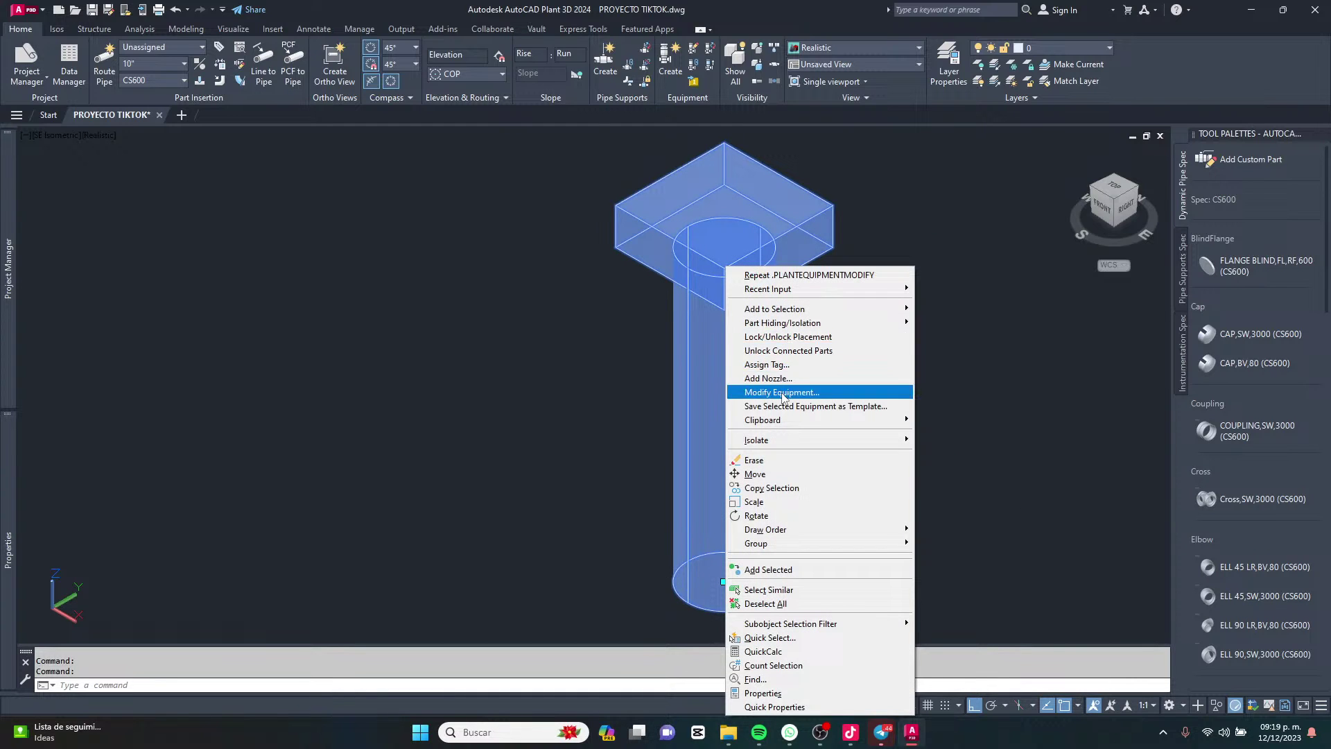
left_click(784, 393)
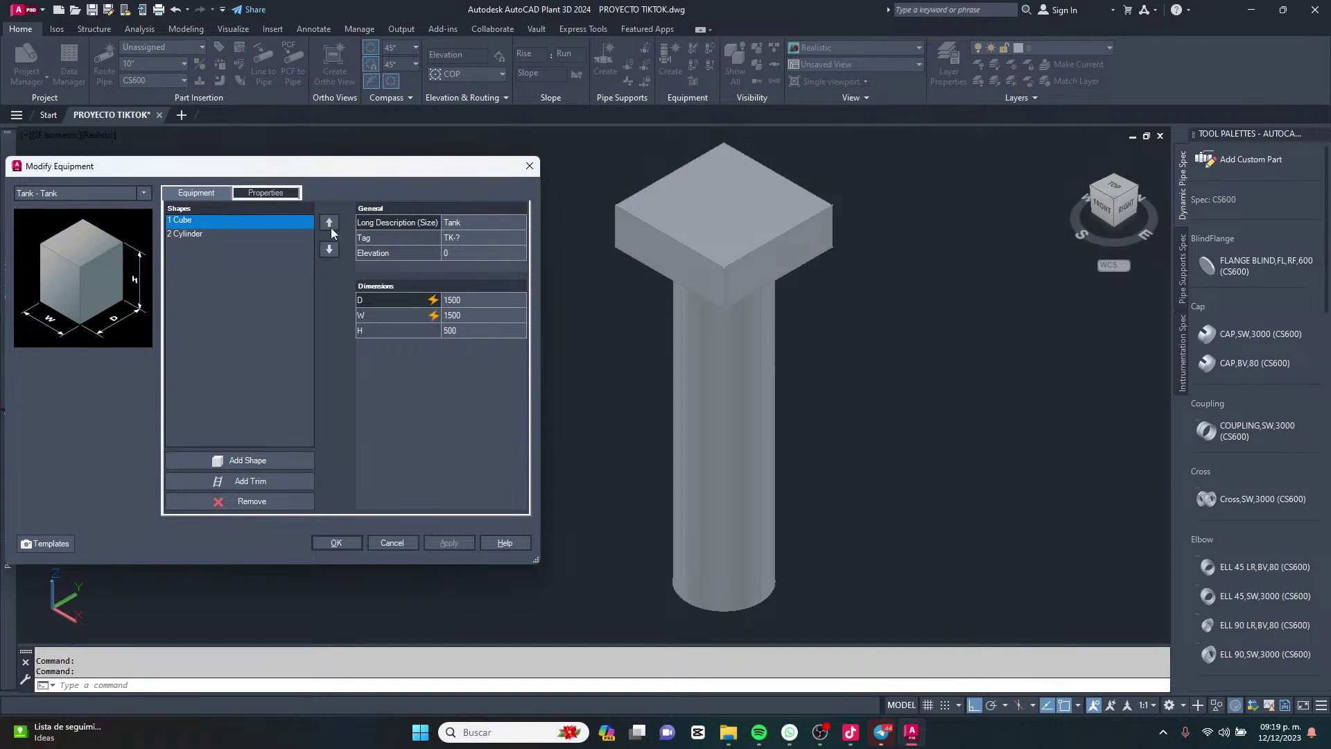
left_click(328, 250)
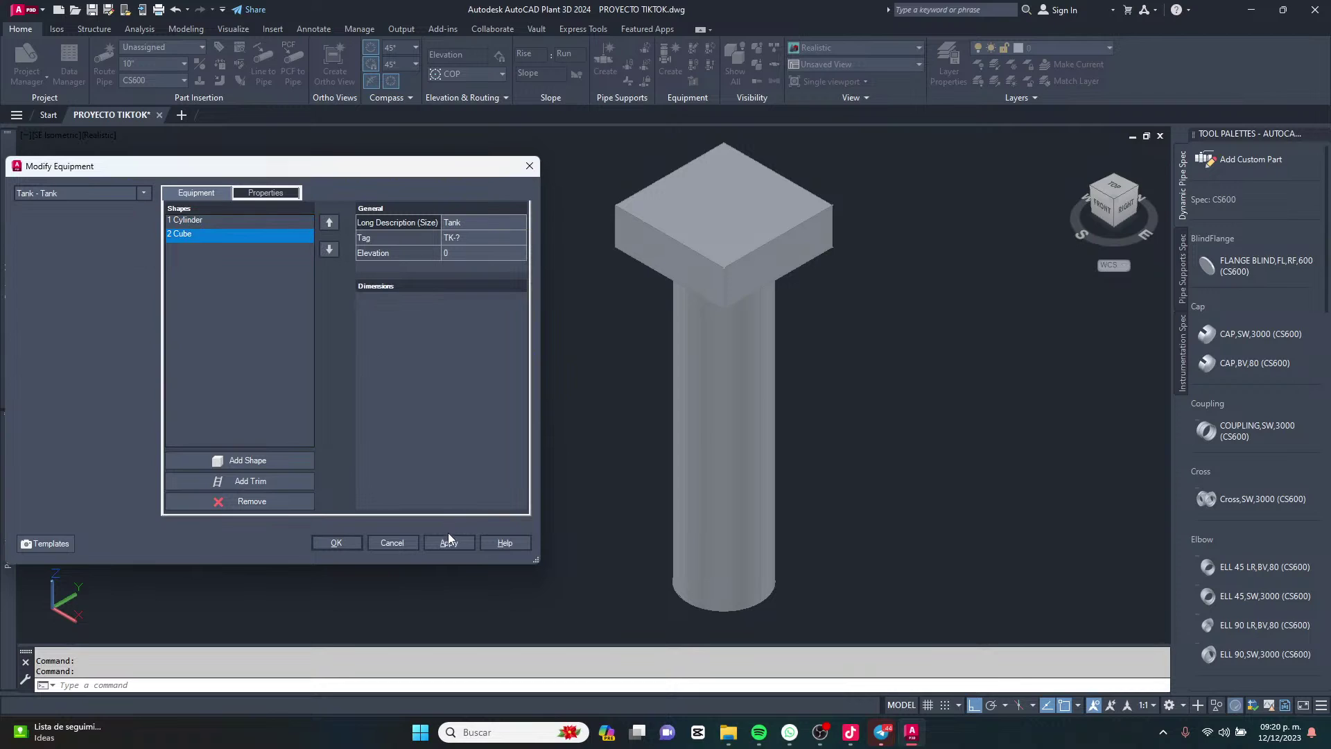
left_click(448, 539)
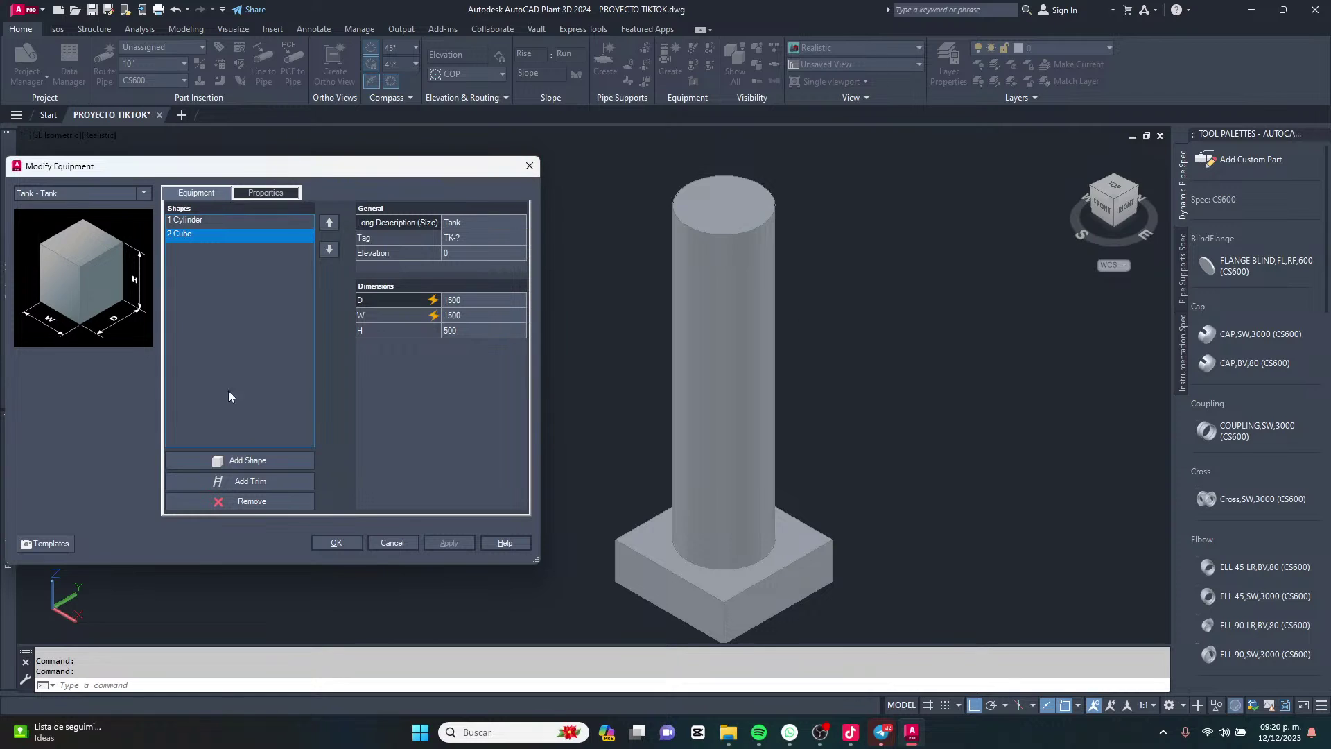
Add a Cone shape to the tank with D1 overridden to 1000, D2 set to 800 and H set to 700.
left_click(247, 461)
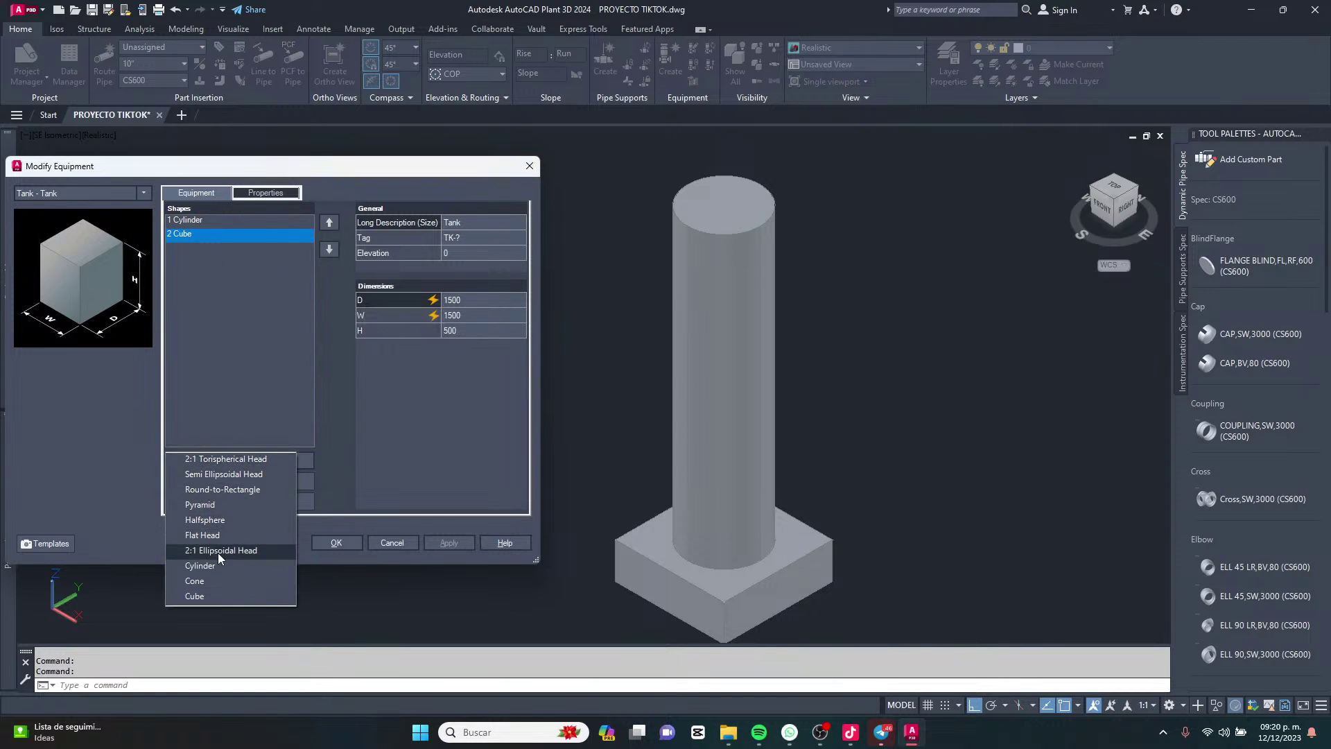
left_click(208, 580)
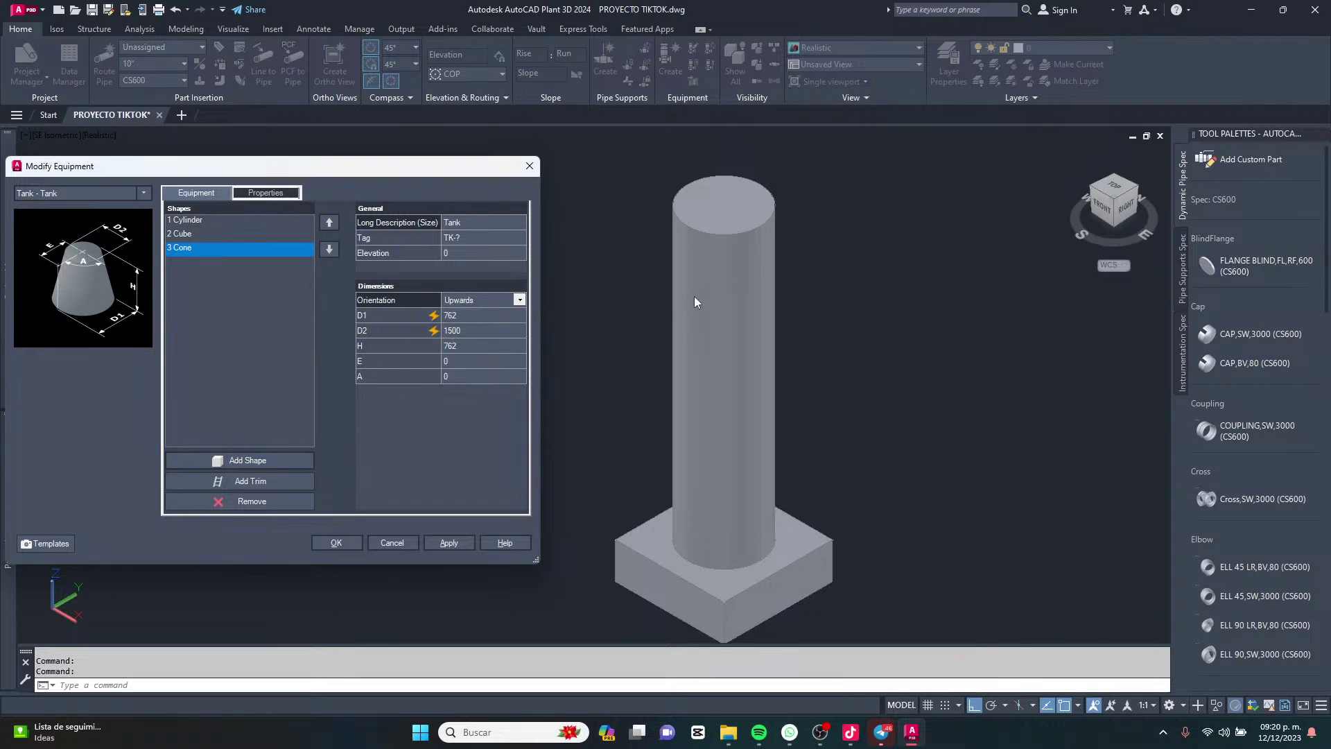
left_click(501, 315)
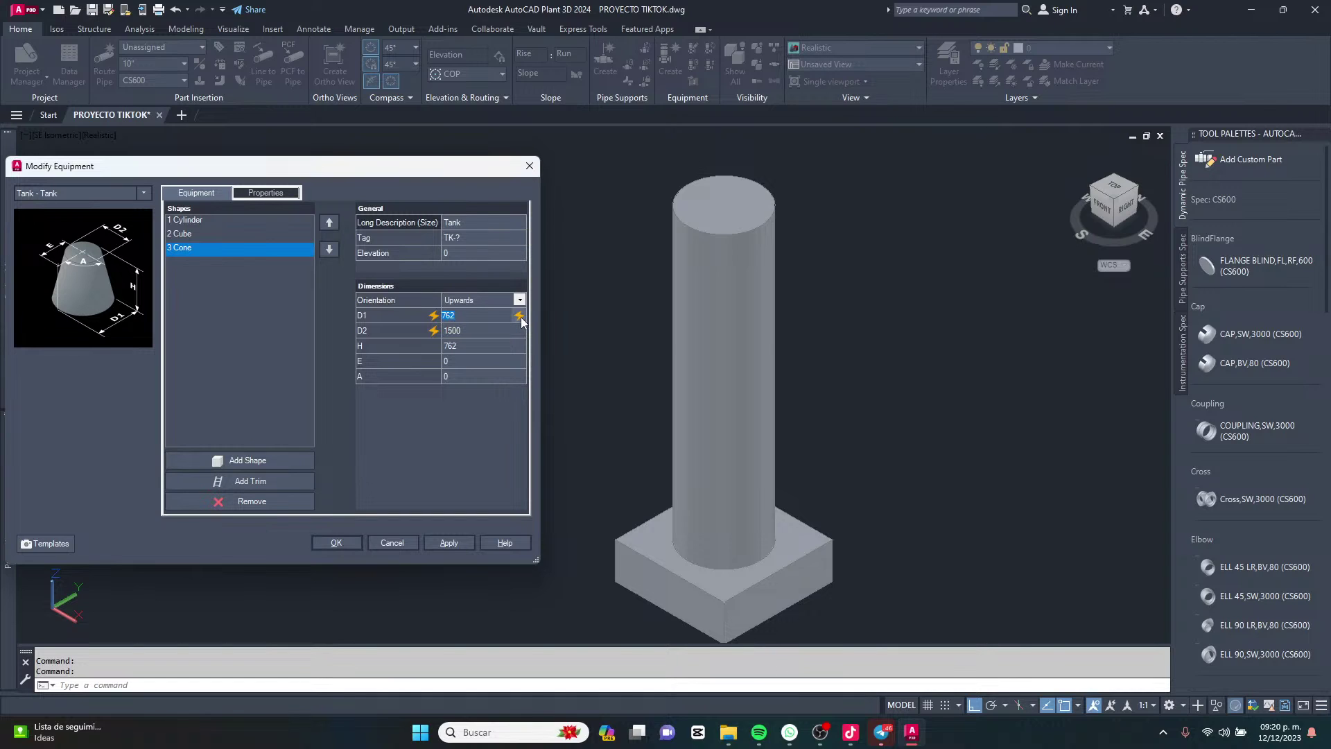
left_click(520, 316)
left_click(553, 334)
double_click(480, 315)
type("1000")
left_click(472, 331)
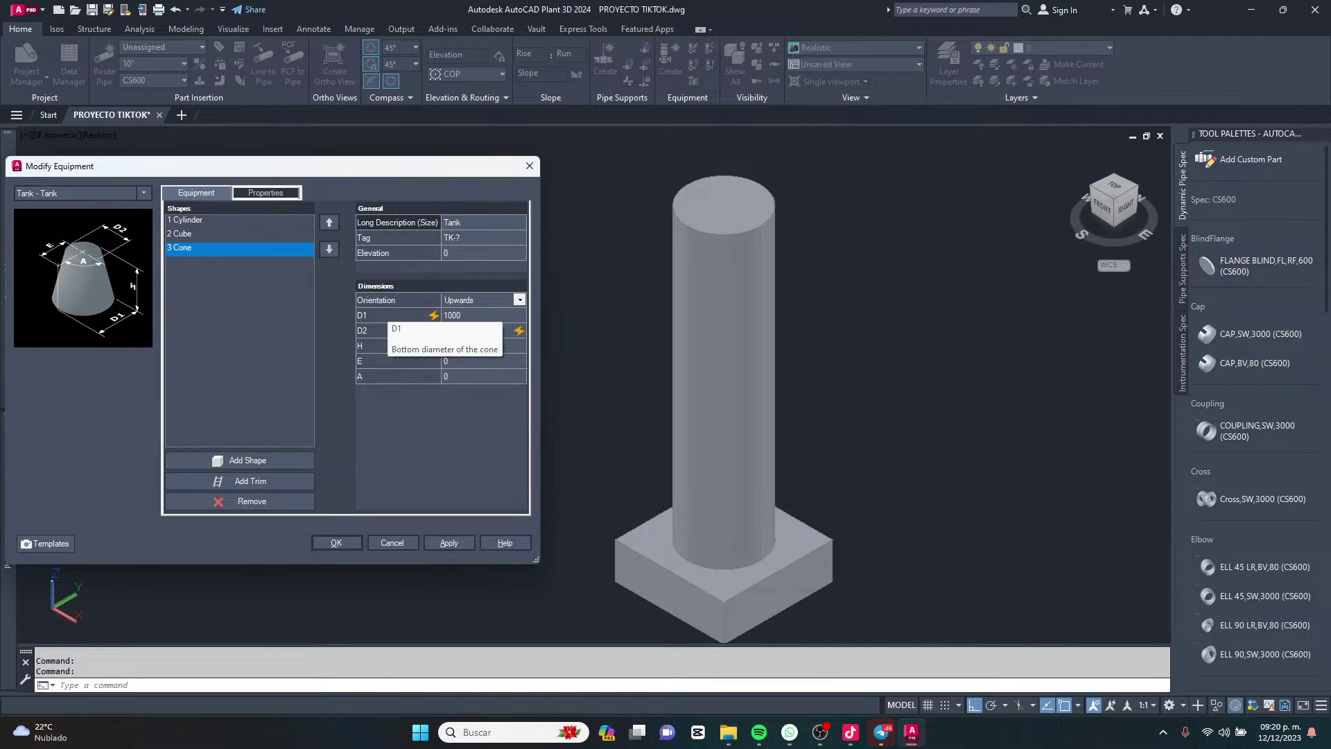
left_click(467, 344)
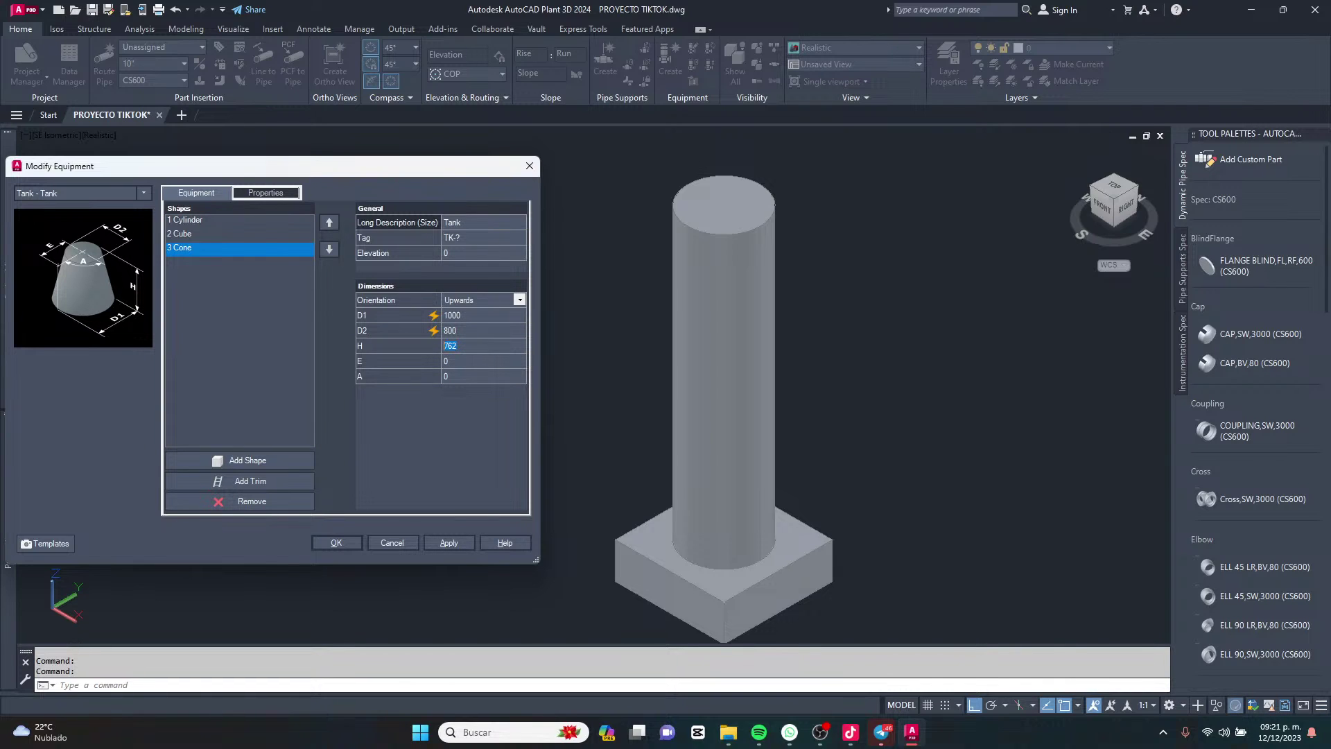
type("700")
left_click(448, 542)
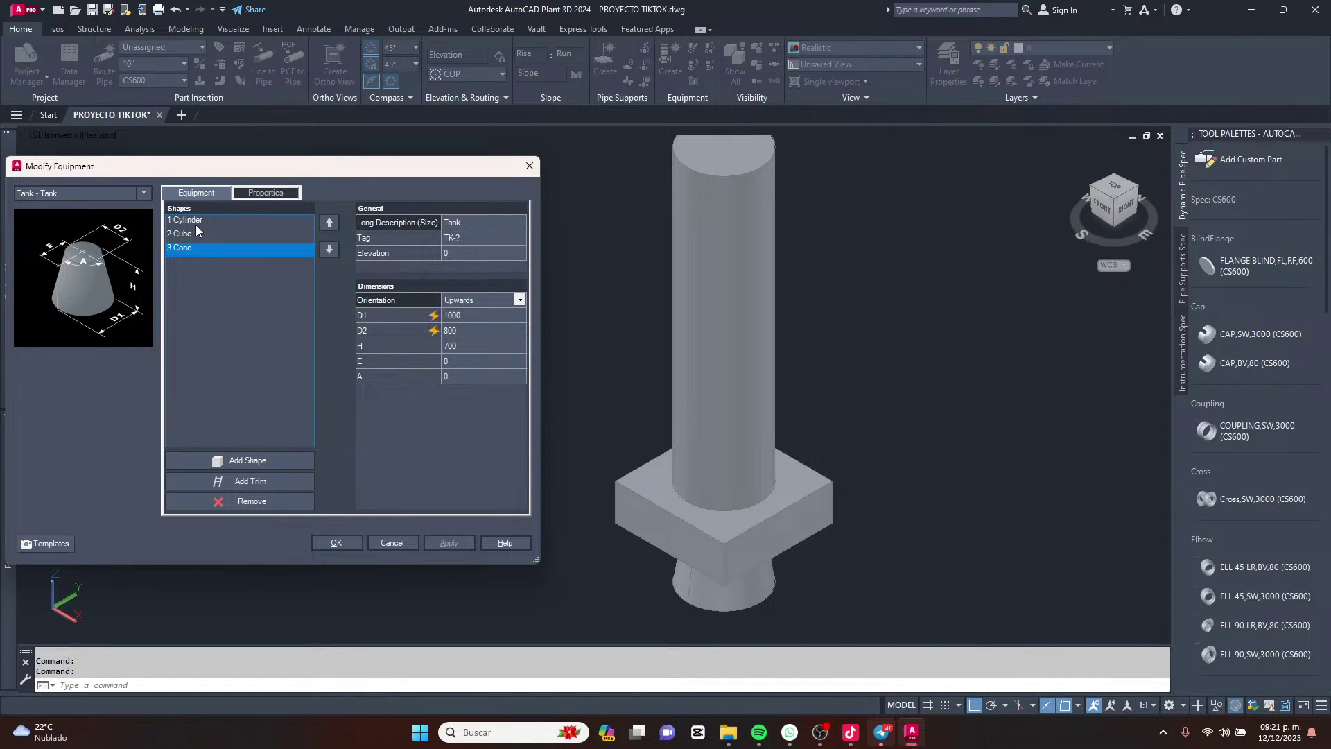
Move the cone to first place in the shape order, apply the change and close the equipment settings.
left_click(330, 225)
left_click(330, 224)
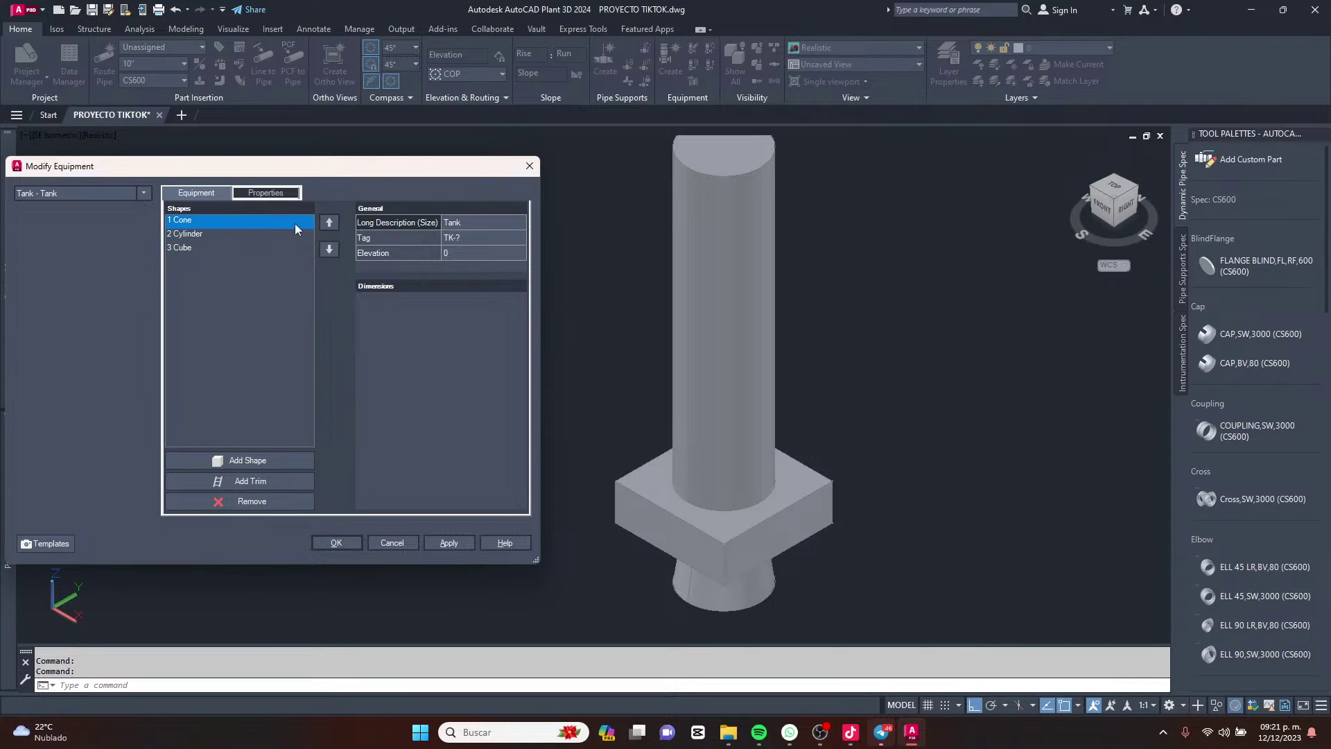
left_click(449, 542)
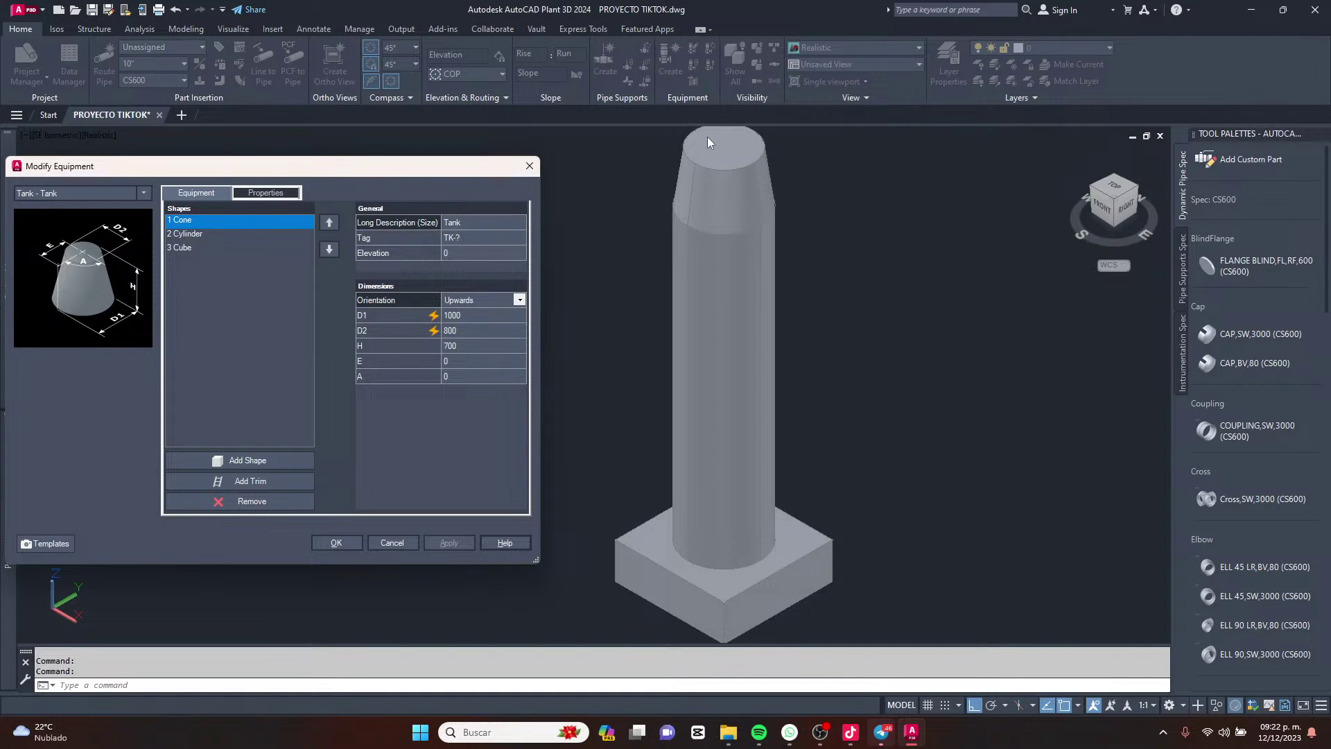
left_click(392, 542)
Open the stack's equipment settings for modification and add a second Cylinder shape.
scroll(654, 465, "down", 3)
scroll(632, 407, "up", 2)
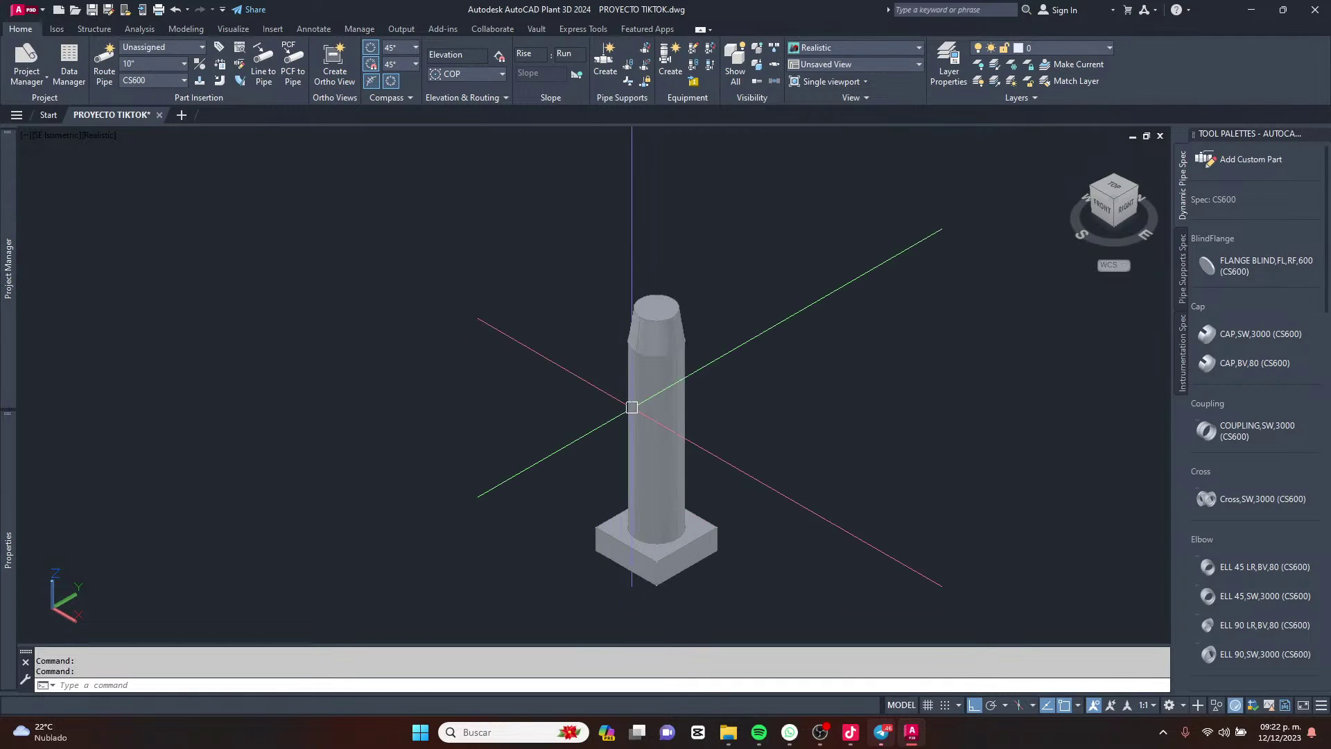
middle_click_drag(632, 407, 633, 444)
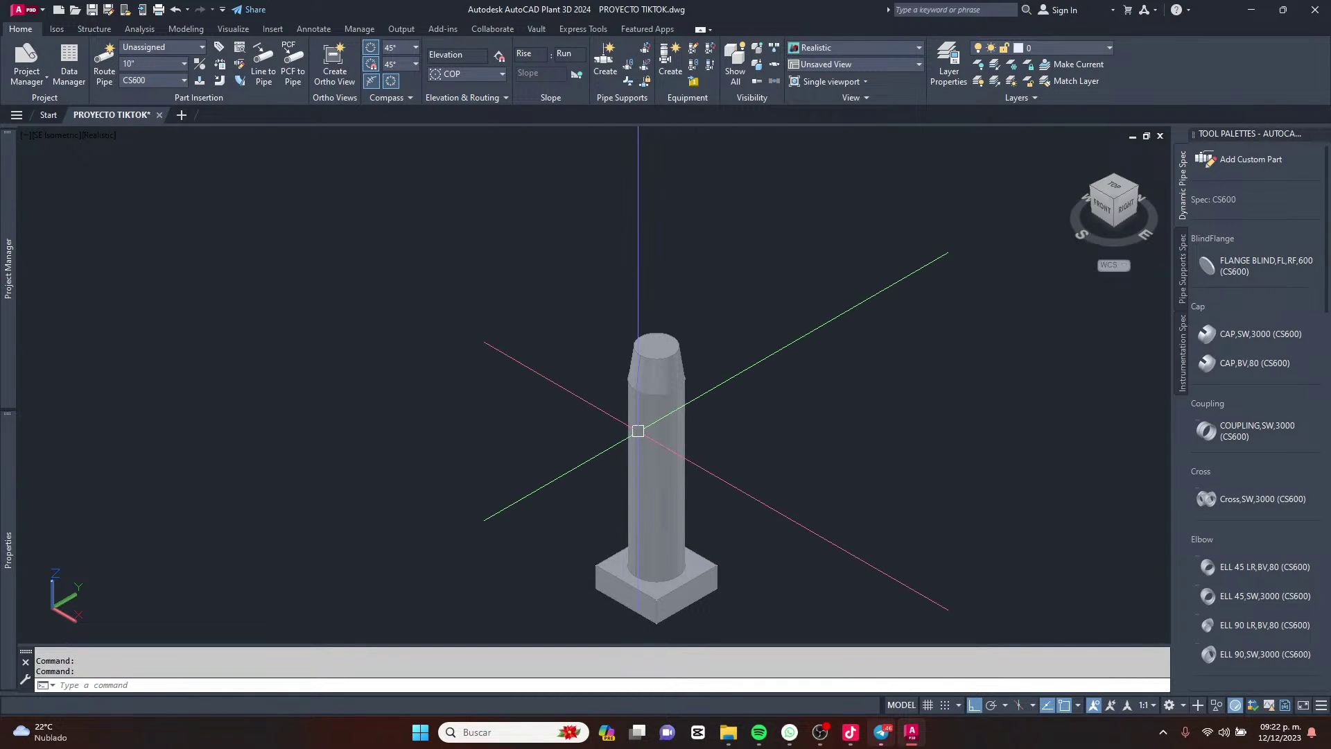
scroll(638, 430, "up", 2)
middle_click_drag(638, 430, 638, 407)
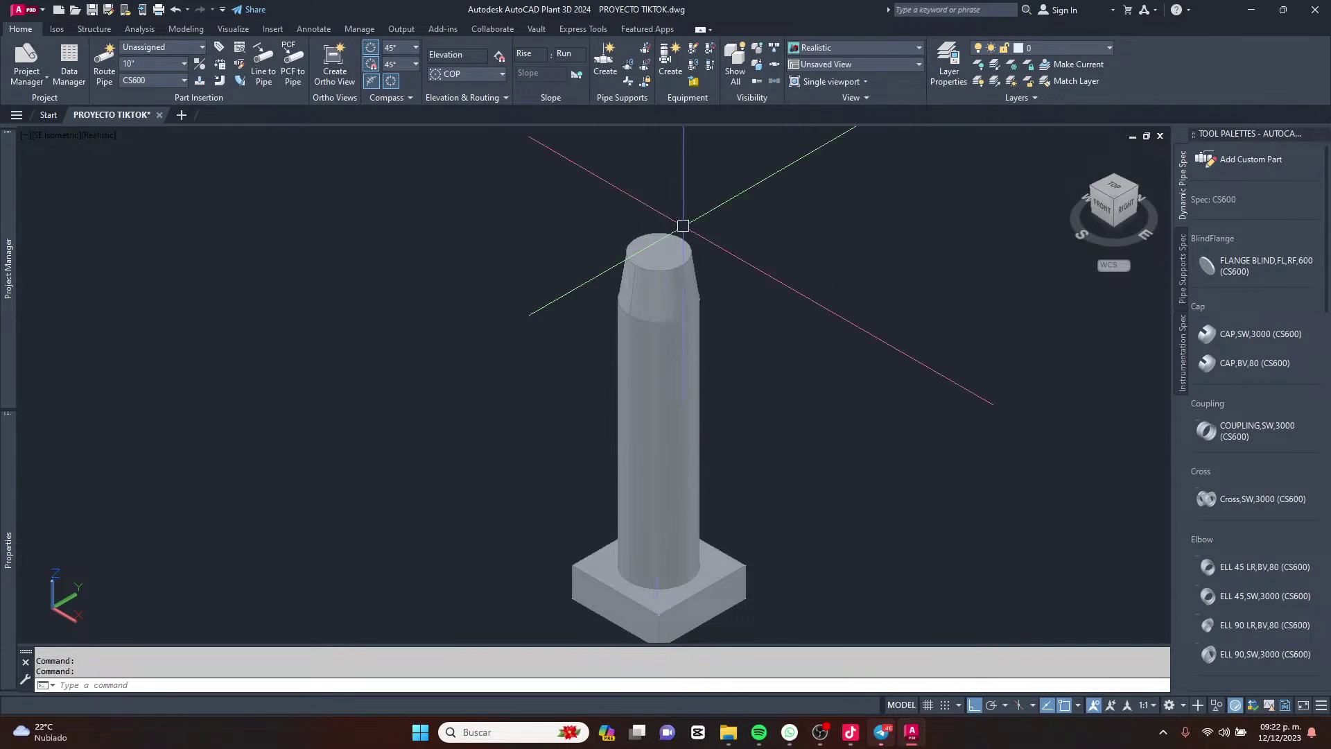
left_click(657, 385)
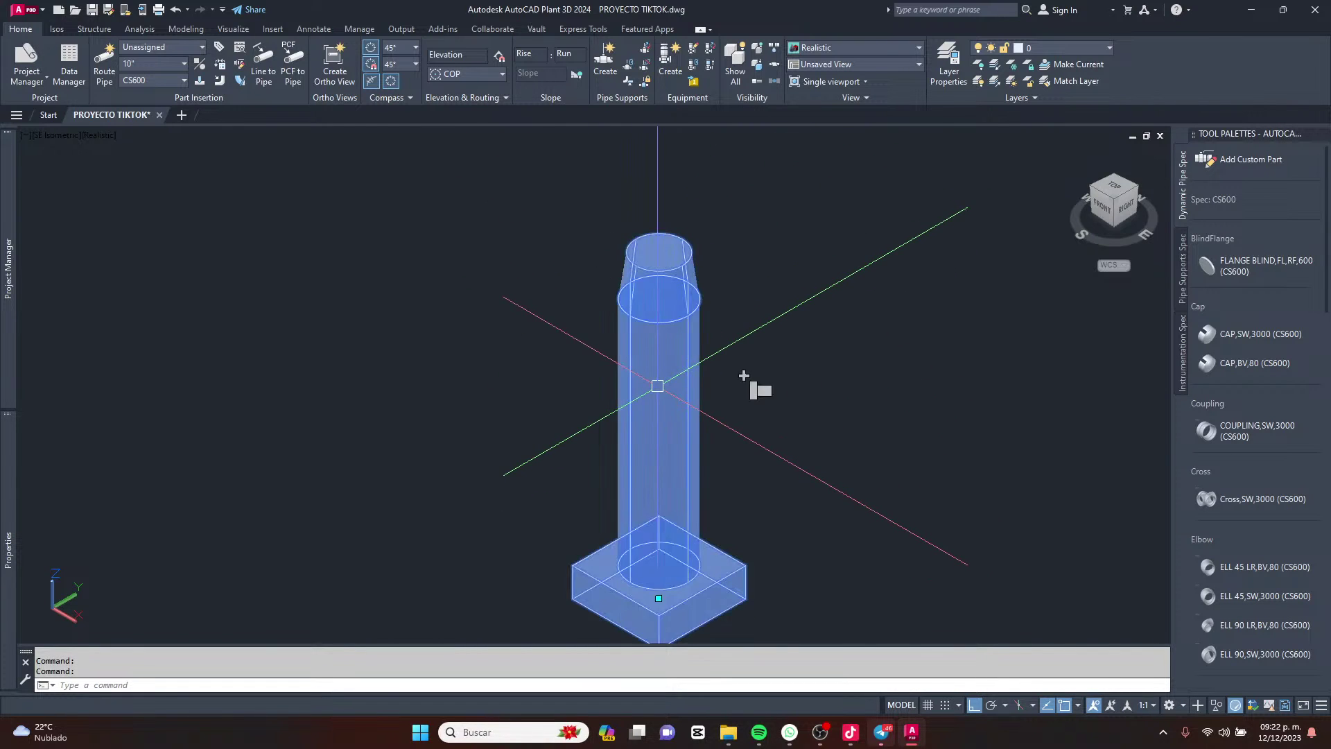
right_click(668, 389)
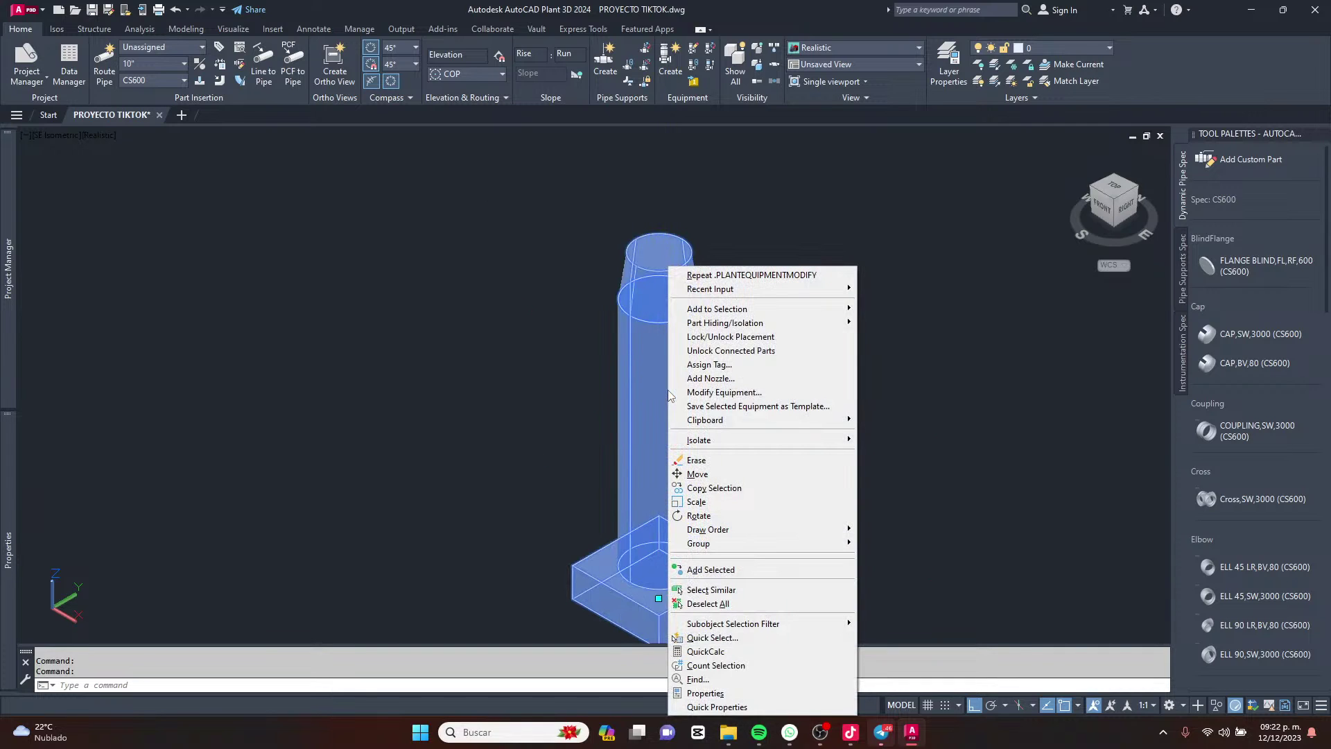
left_click(735, 392)
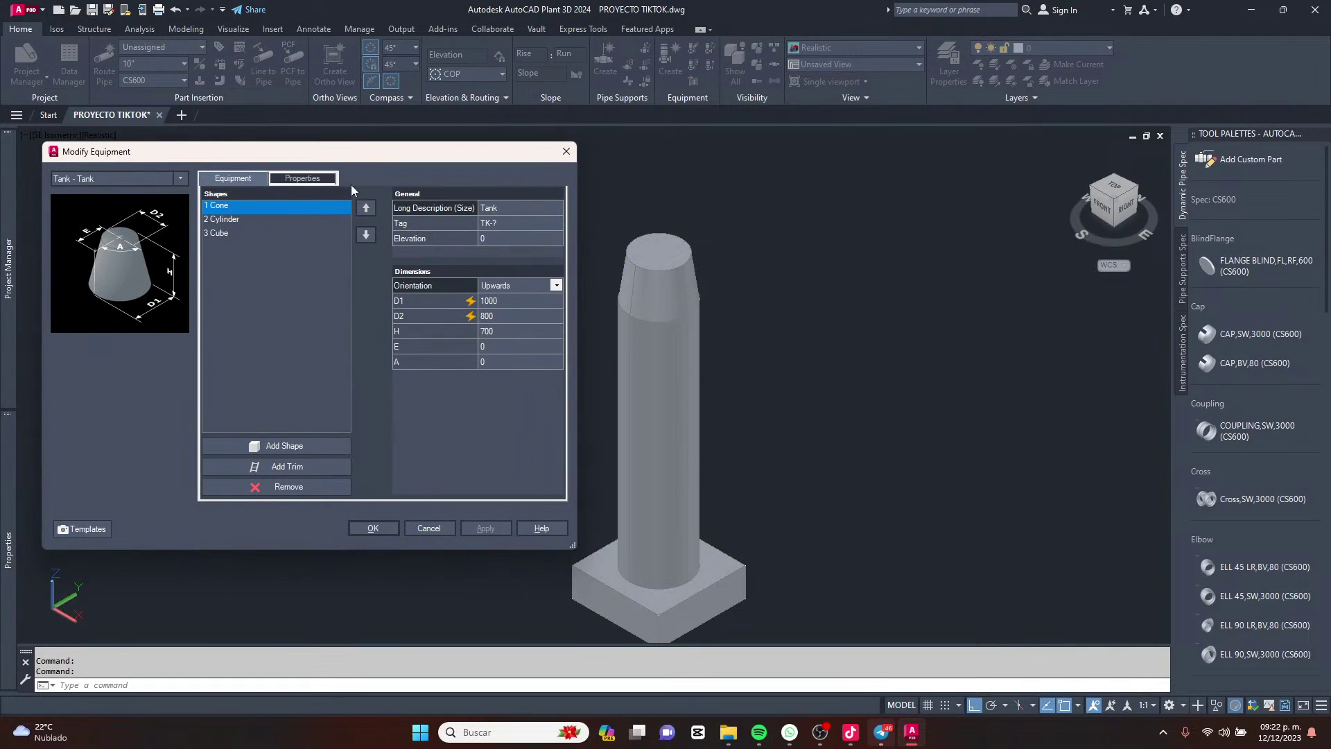
left_click(305, 441)
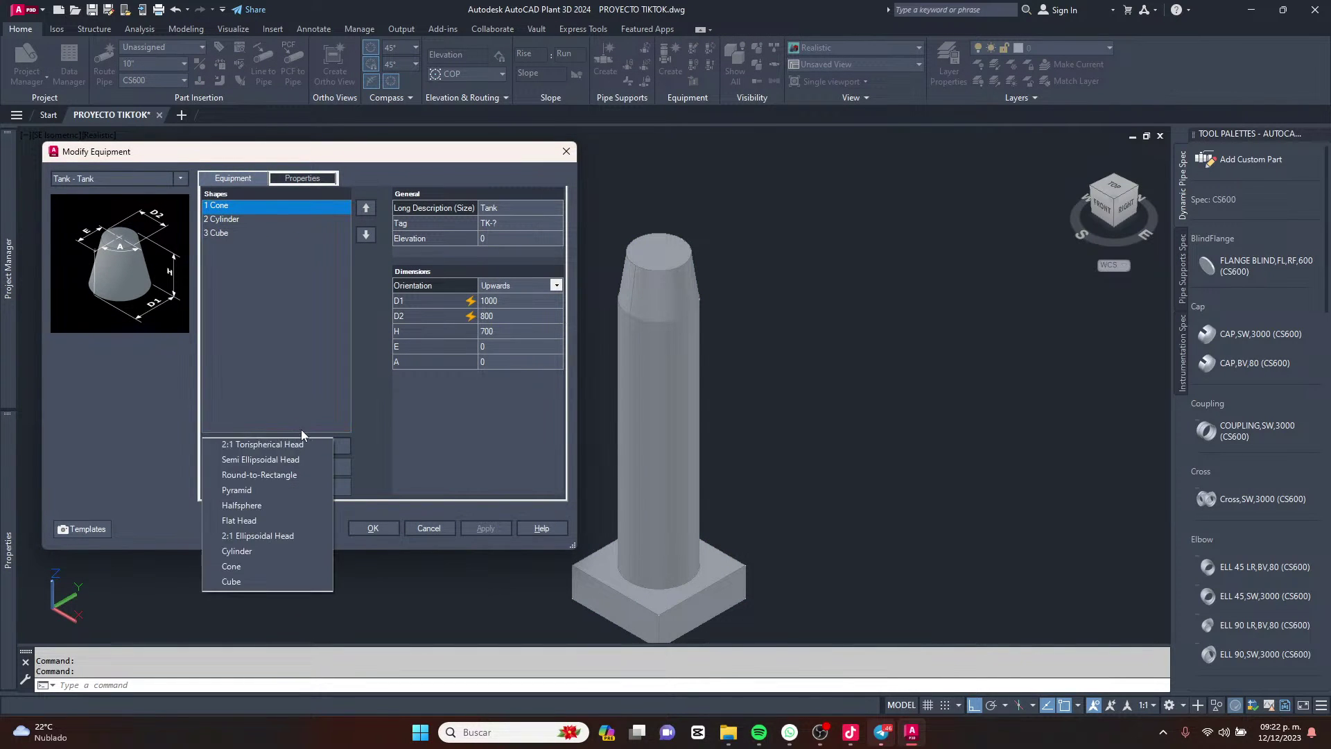
left_click(272, 552)
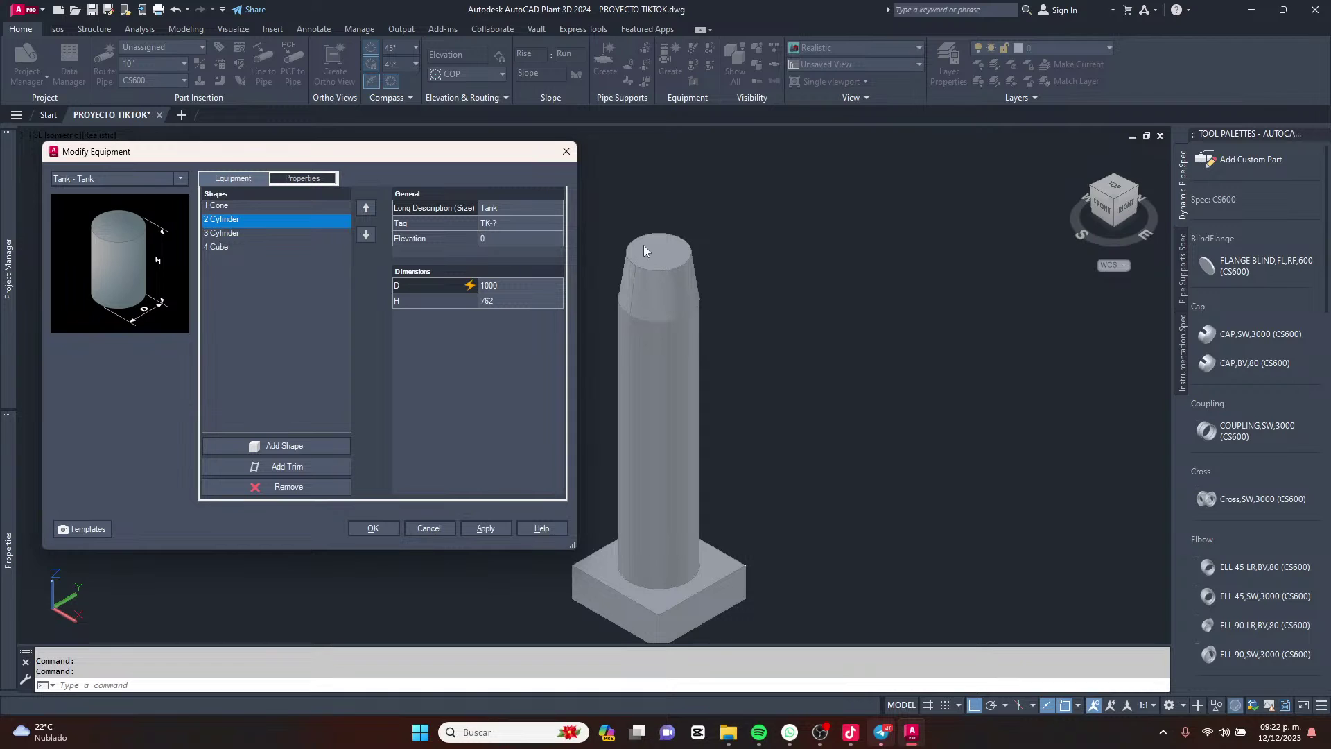
Override the new cylinder's acquired diameter D with 800, set its height H to 3500 and apply the dimensions.
left_click(527, 285)
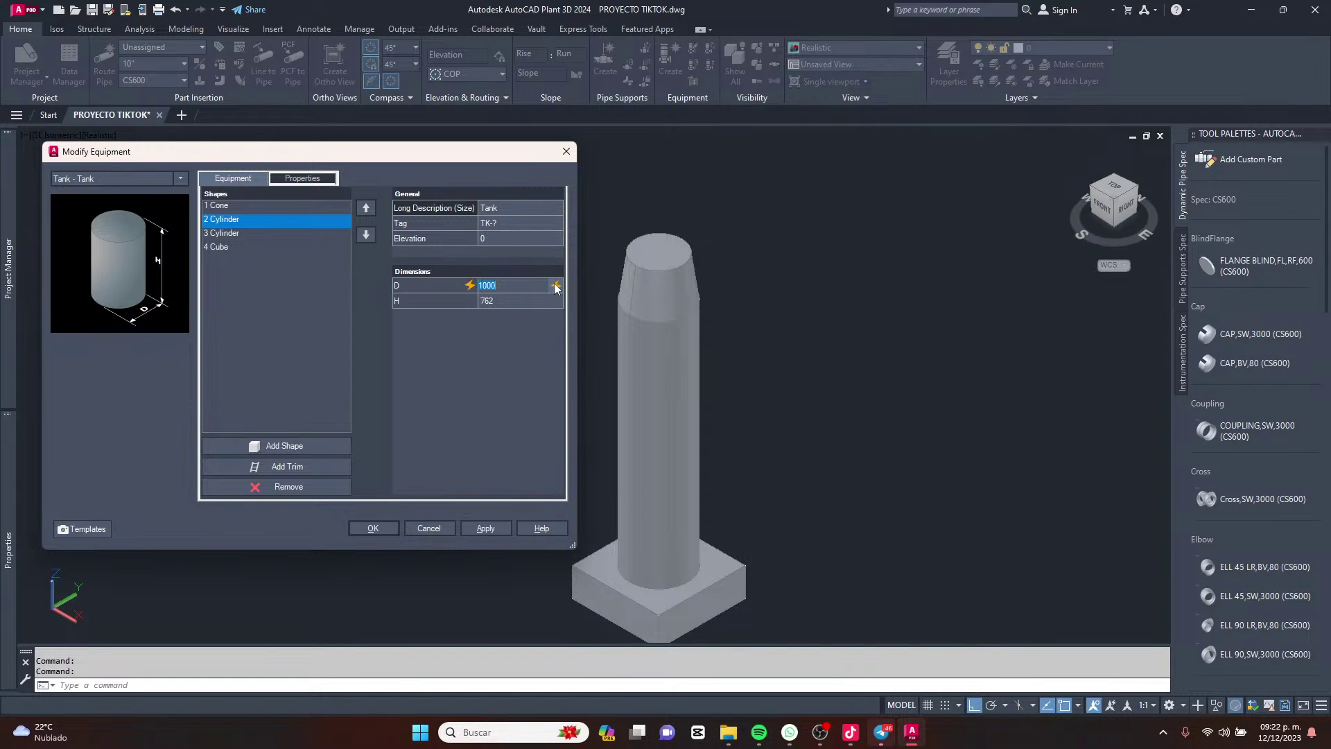
left_click(556, 286)
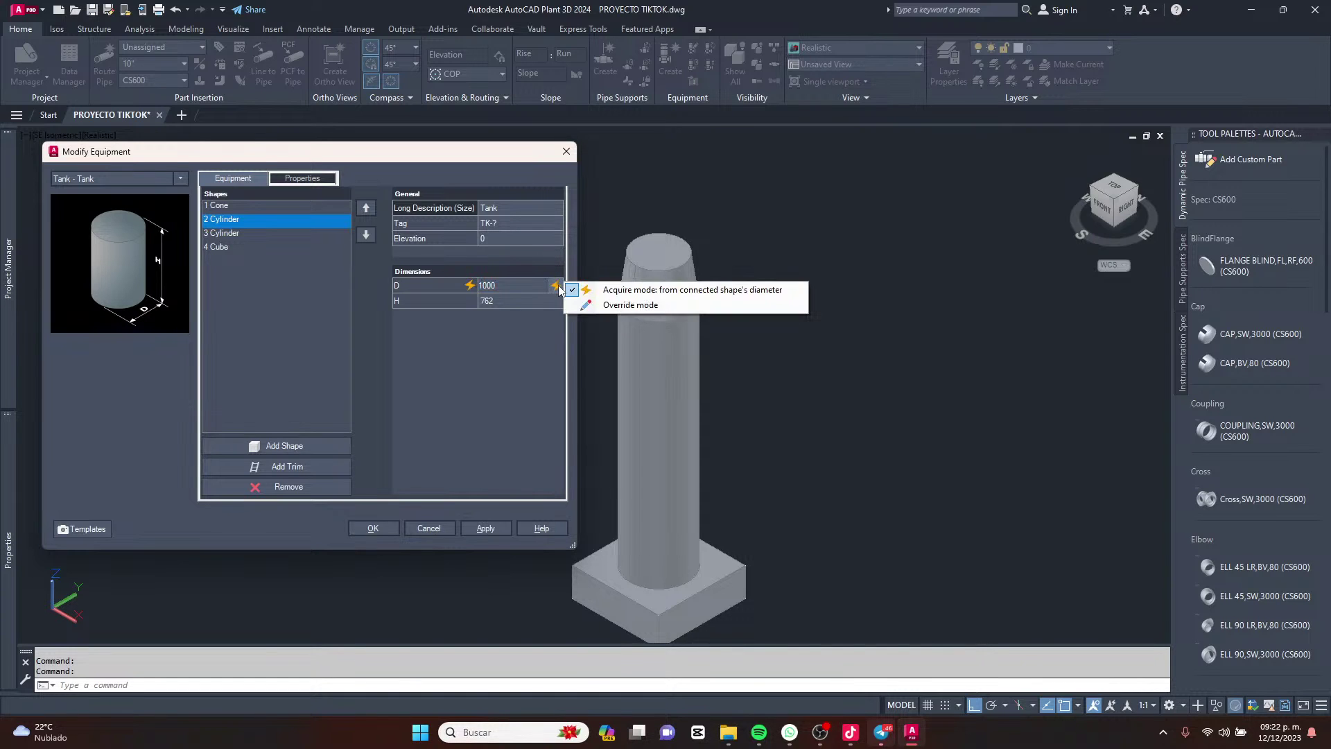
left_click(643, 306)
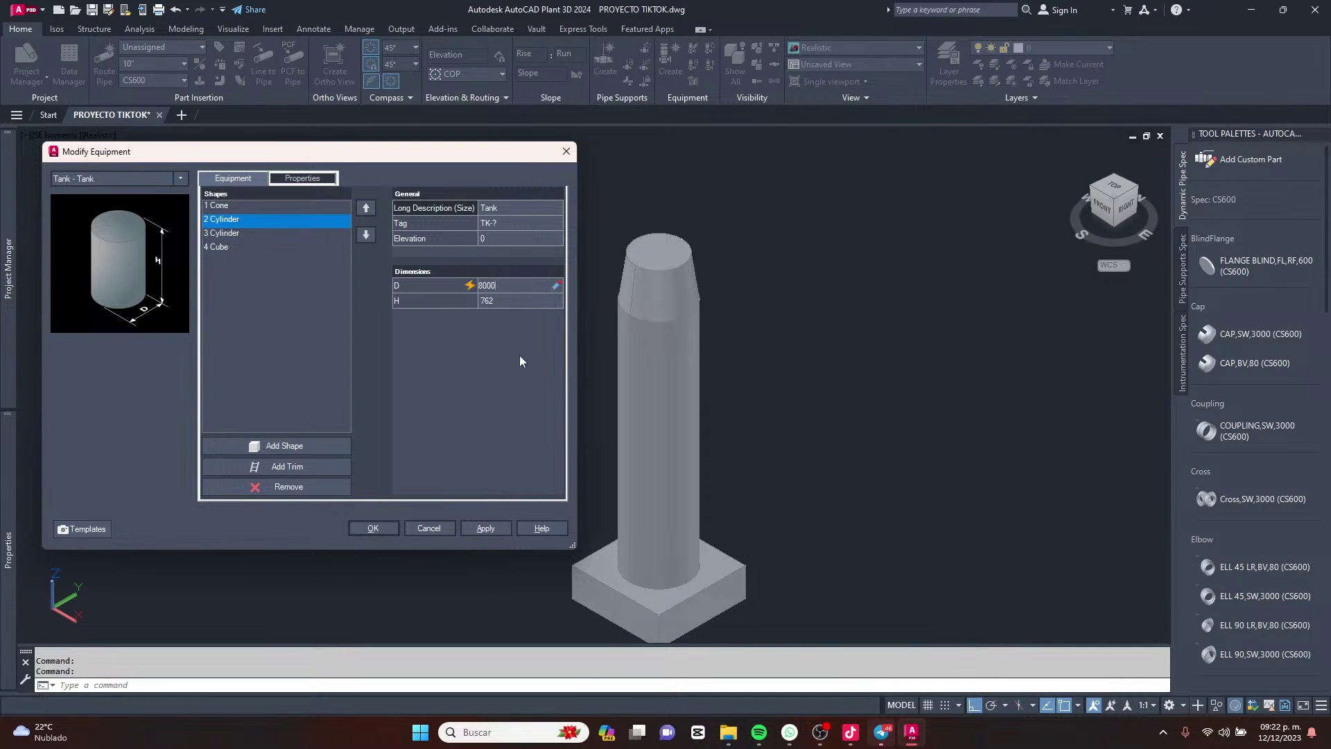
key("BackSpace")
left_click(510, 300)
type("3500")
left_click(486, 529)
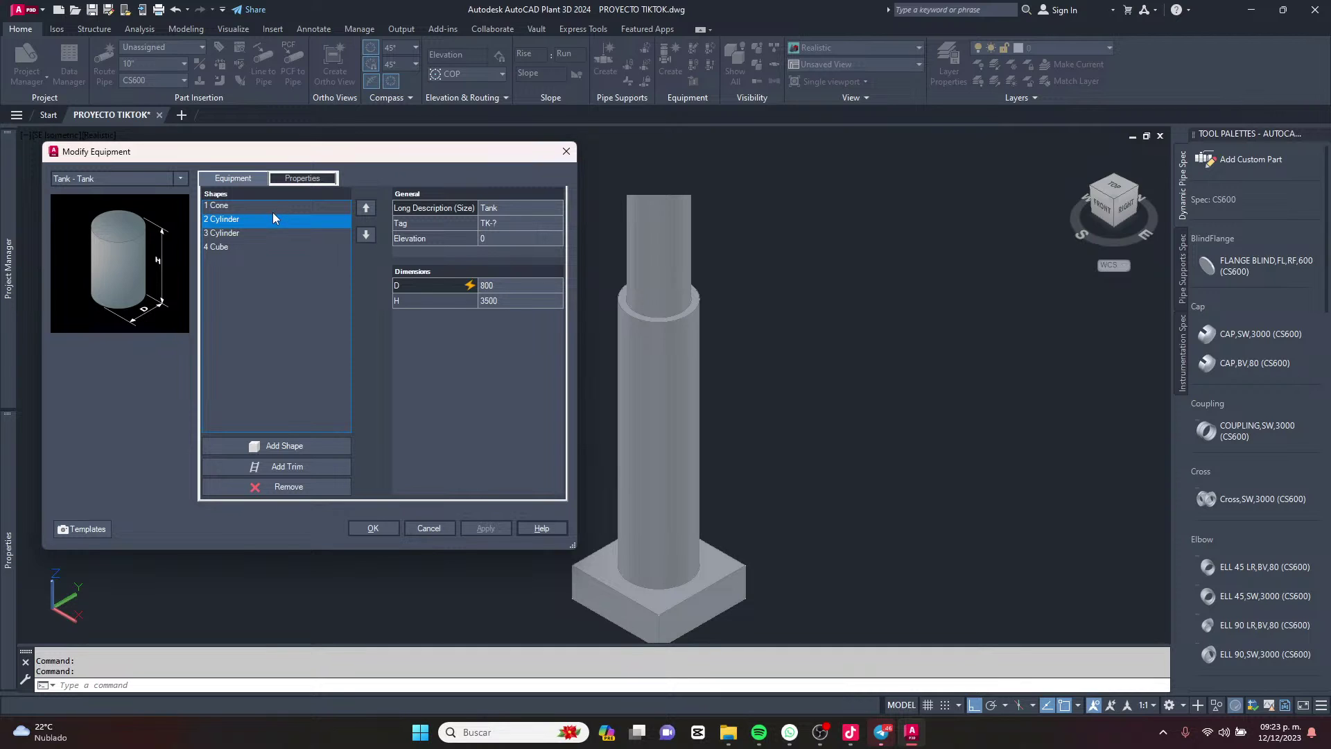
Move the new cylinder to first place in the shape order, above the cone, and accept the equipment changes.
left_click(366, 209)
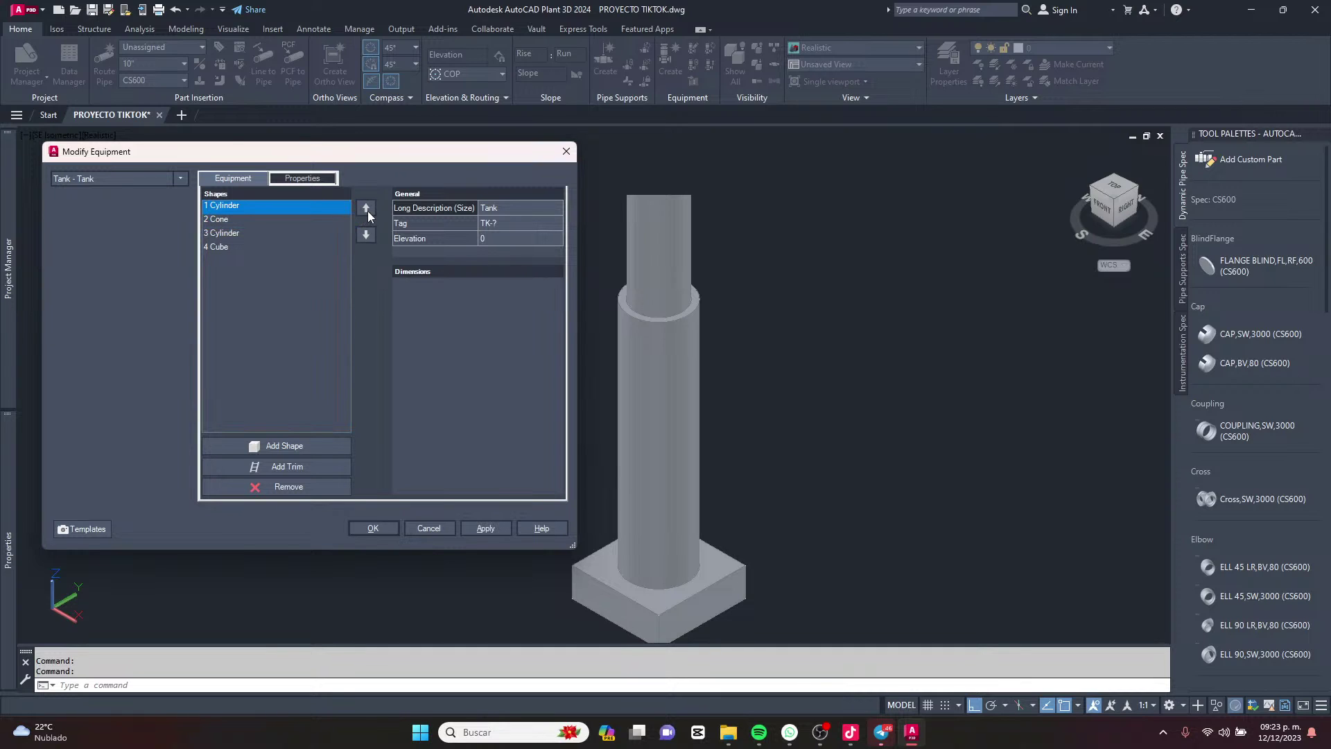
left_click(499, 523)
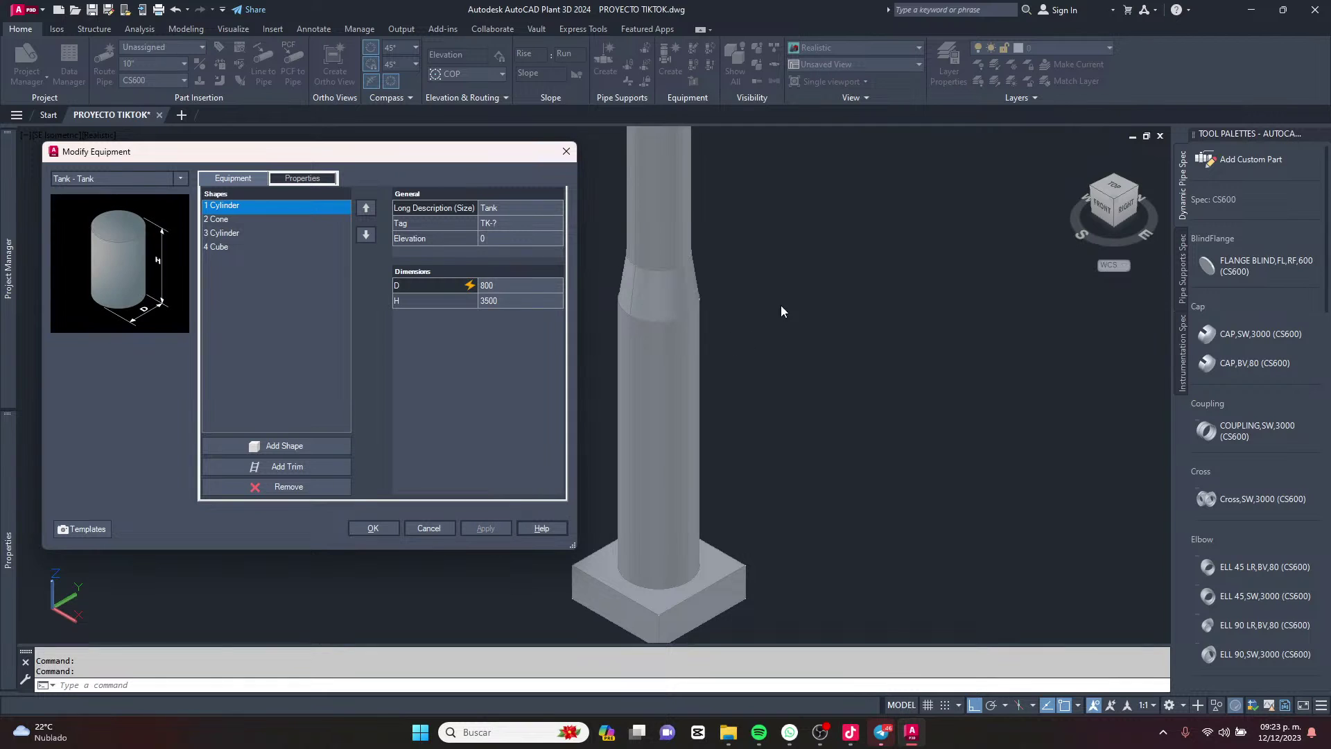
left_click(375, 528)
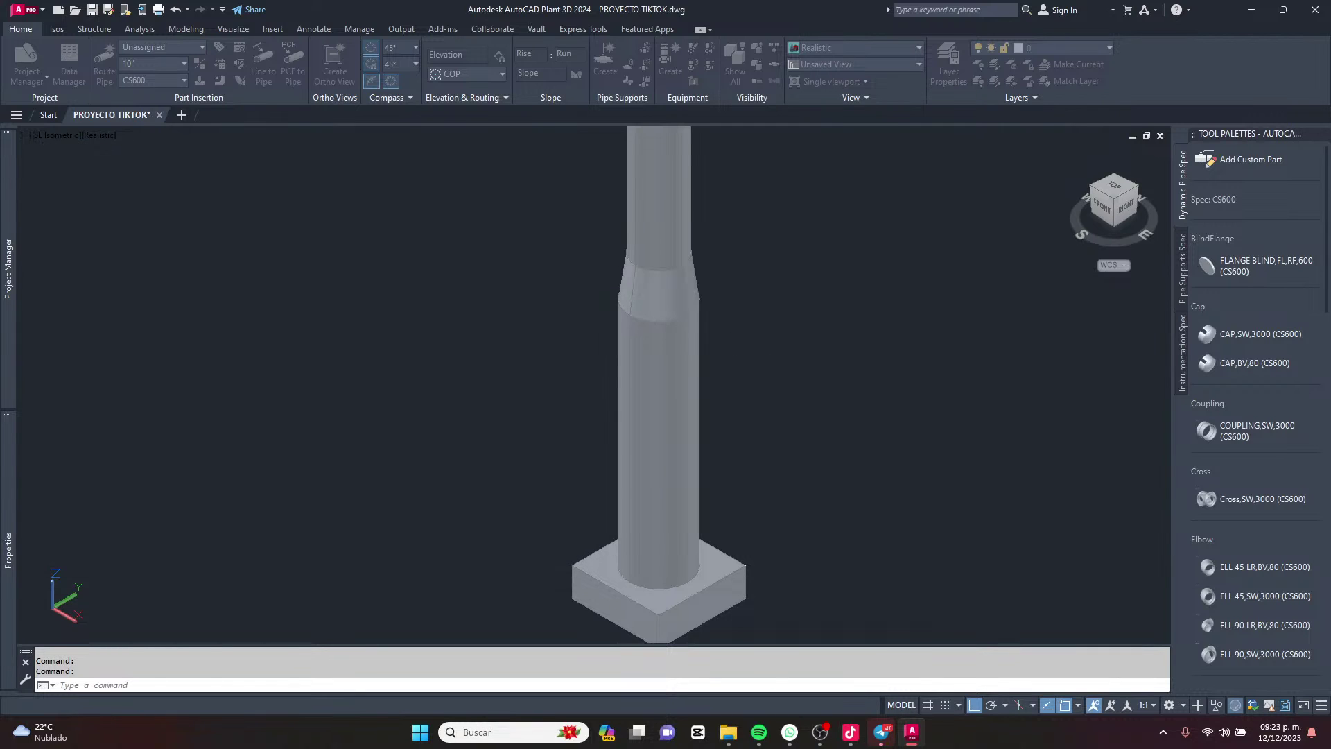
Examine the whole stack, the cone transition between the cylinders and the flat top of the upper cylinder.
scroll(678, 402, "down", 3)
middle_click_drag(689, 260, 784, 298)
middle_click_drag(749, 424, 738, 382)
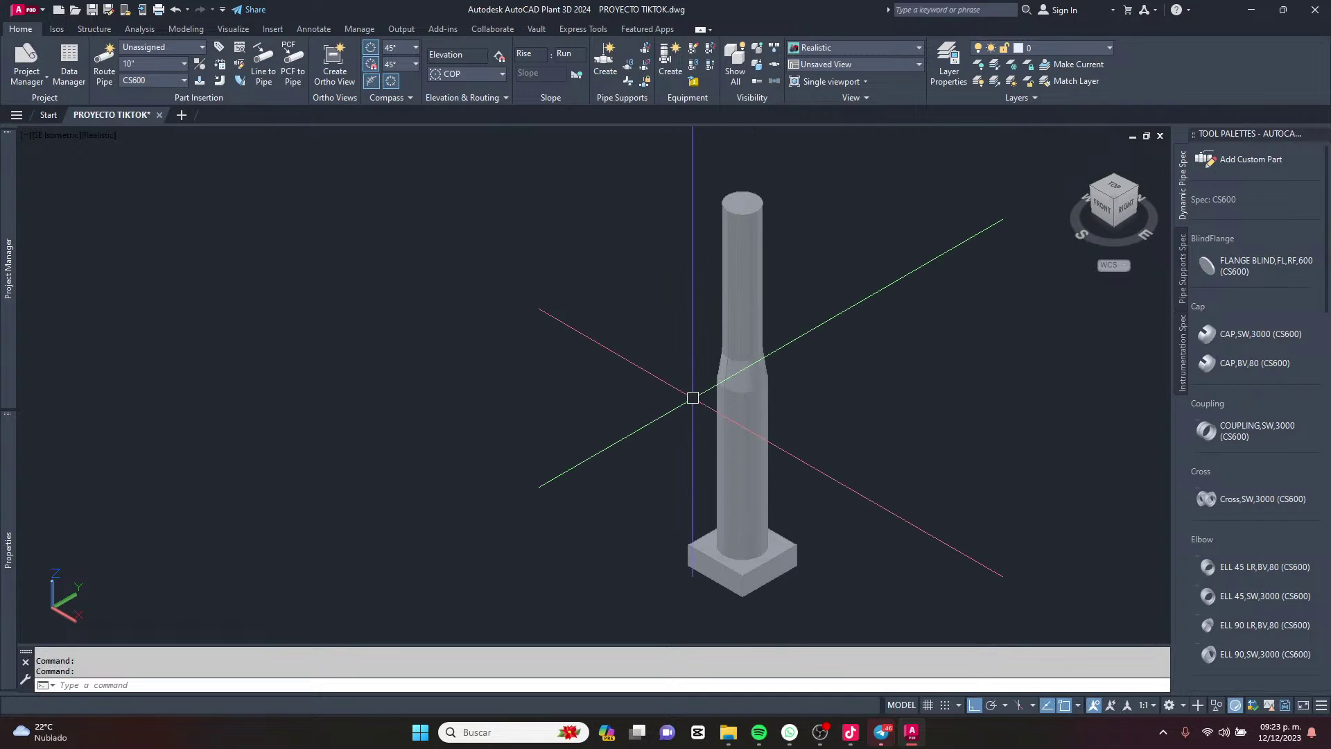
scroll(723, 425, "up", 2)
scroll(846, 390, "down", 2)
scroll(801, 355, "up", 1)
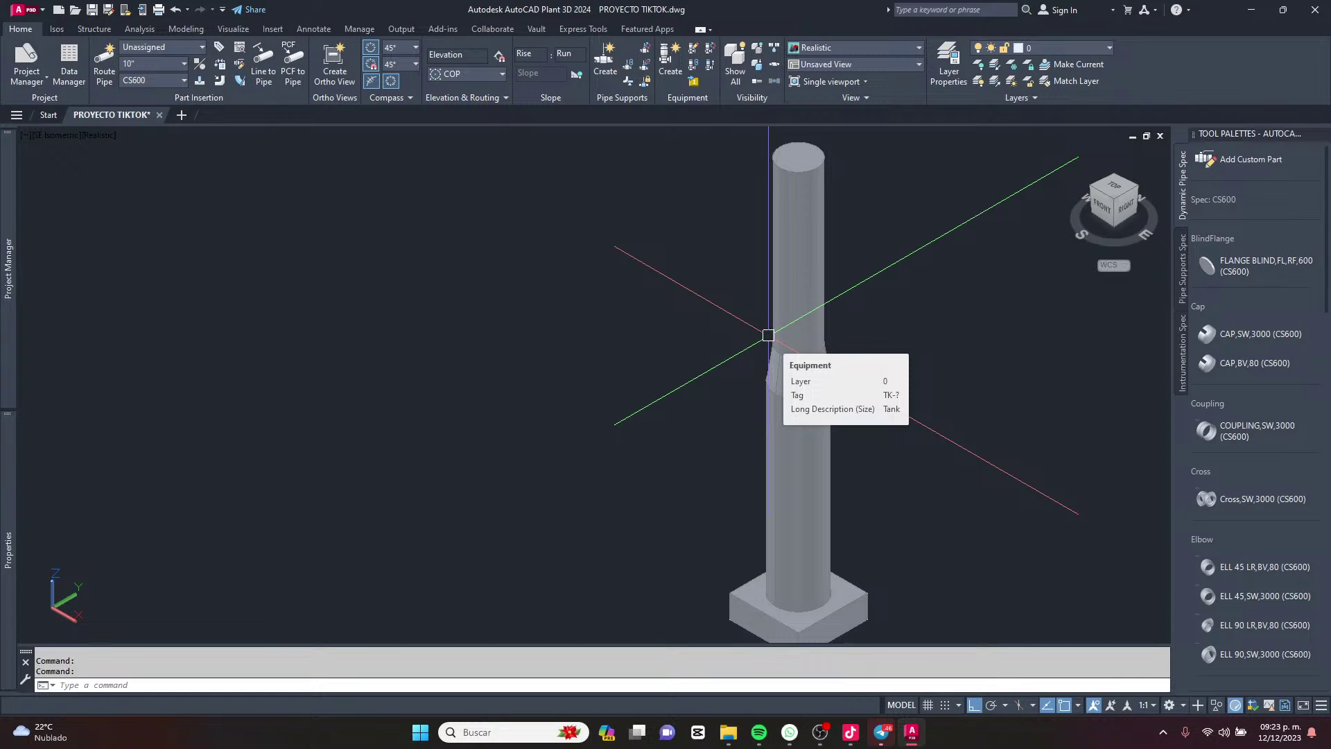
scroll(818, 236, "down", 2)
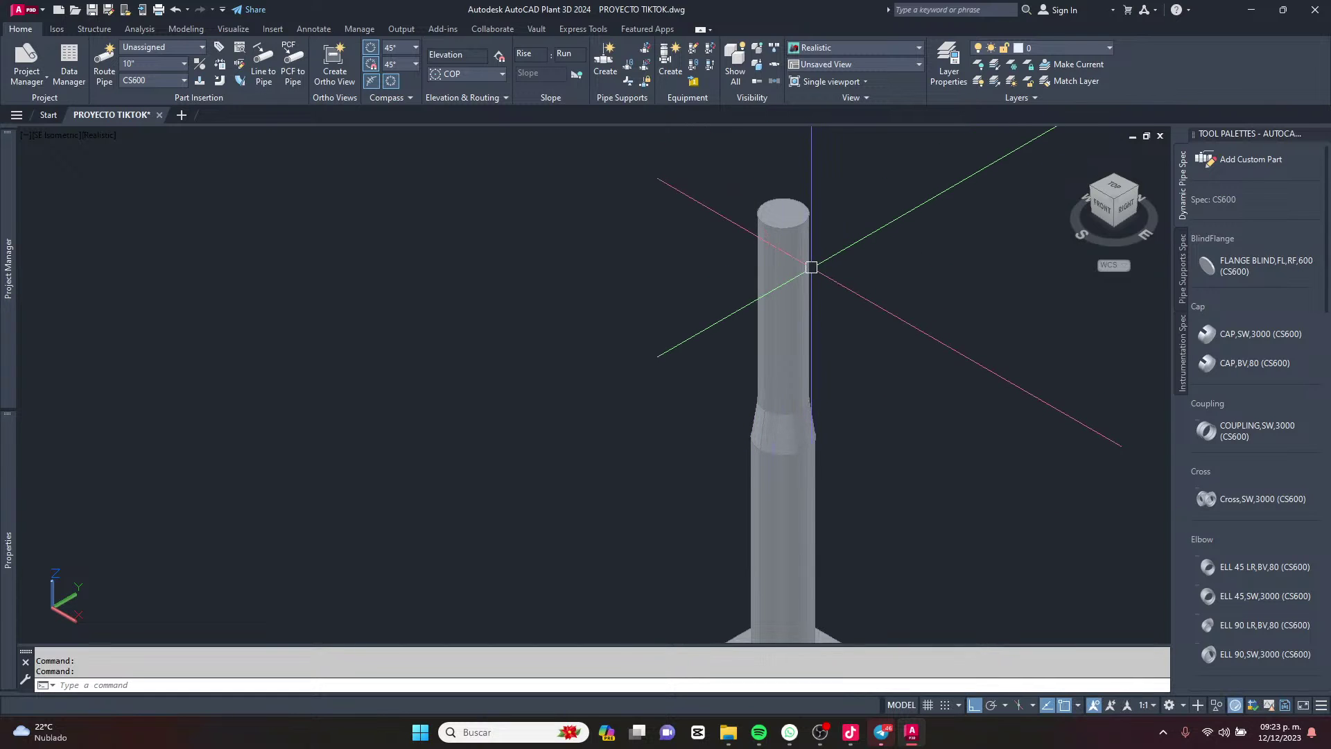
scroll(812, 201, "down", 2)
scroll(790, 354, "up", 2)
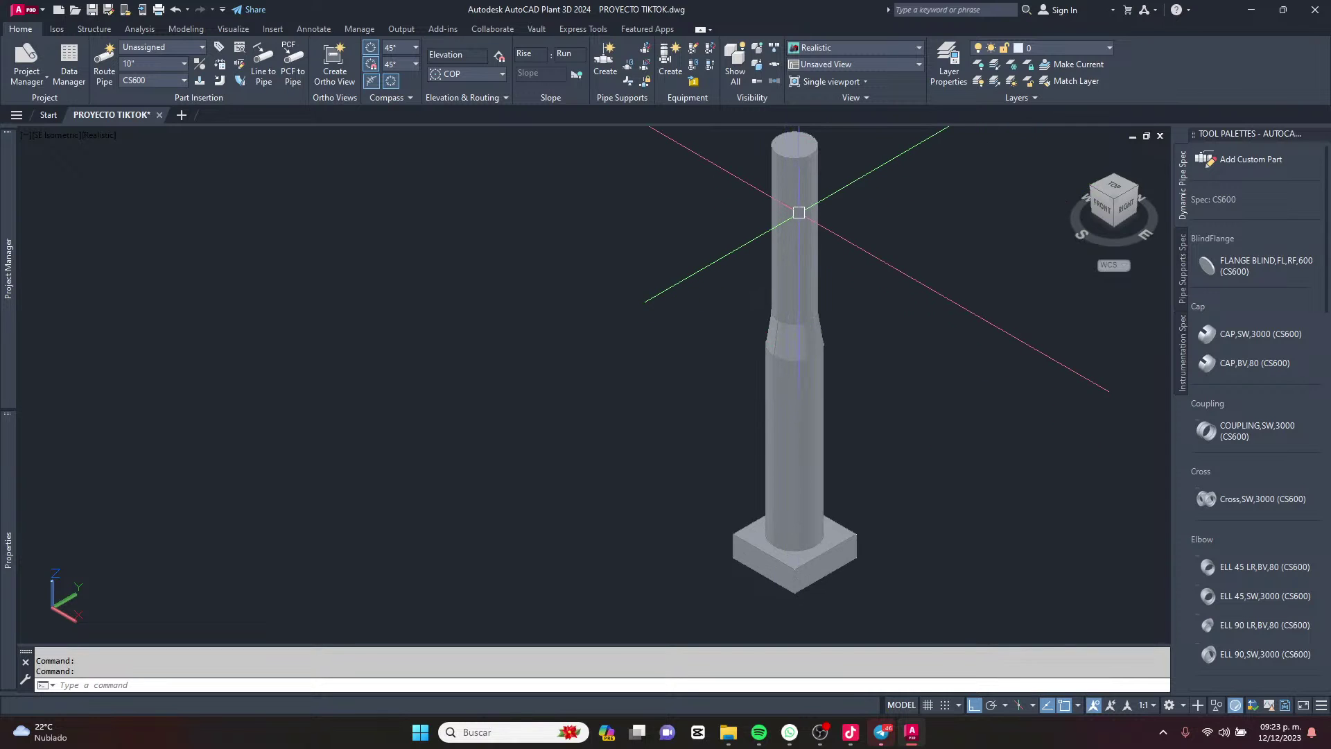
scroll(803, 200, "up", 2)
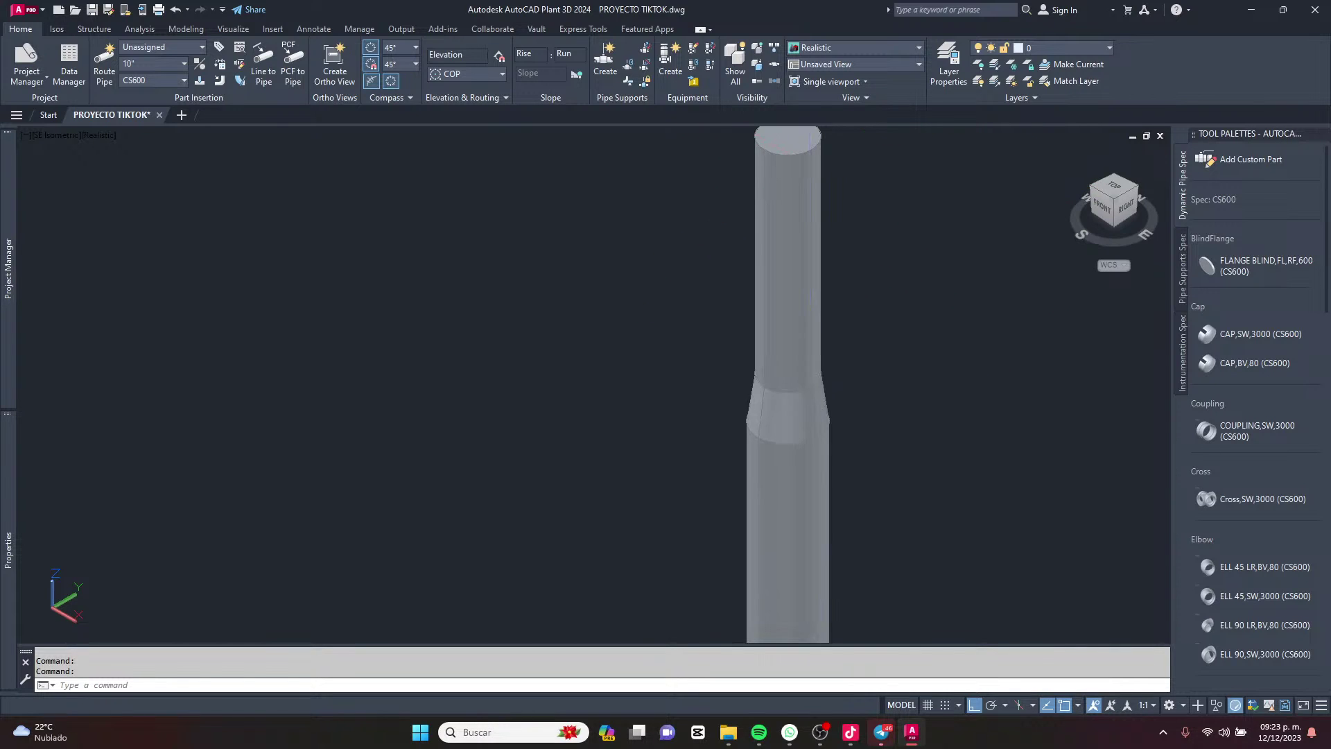
scroll(788, 186, "up", 4)
middle_click_drag(784, 181, 768, 234)
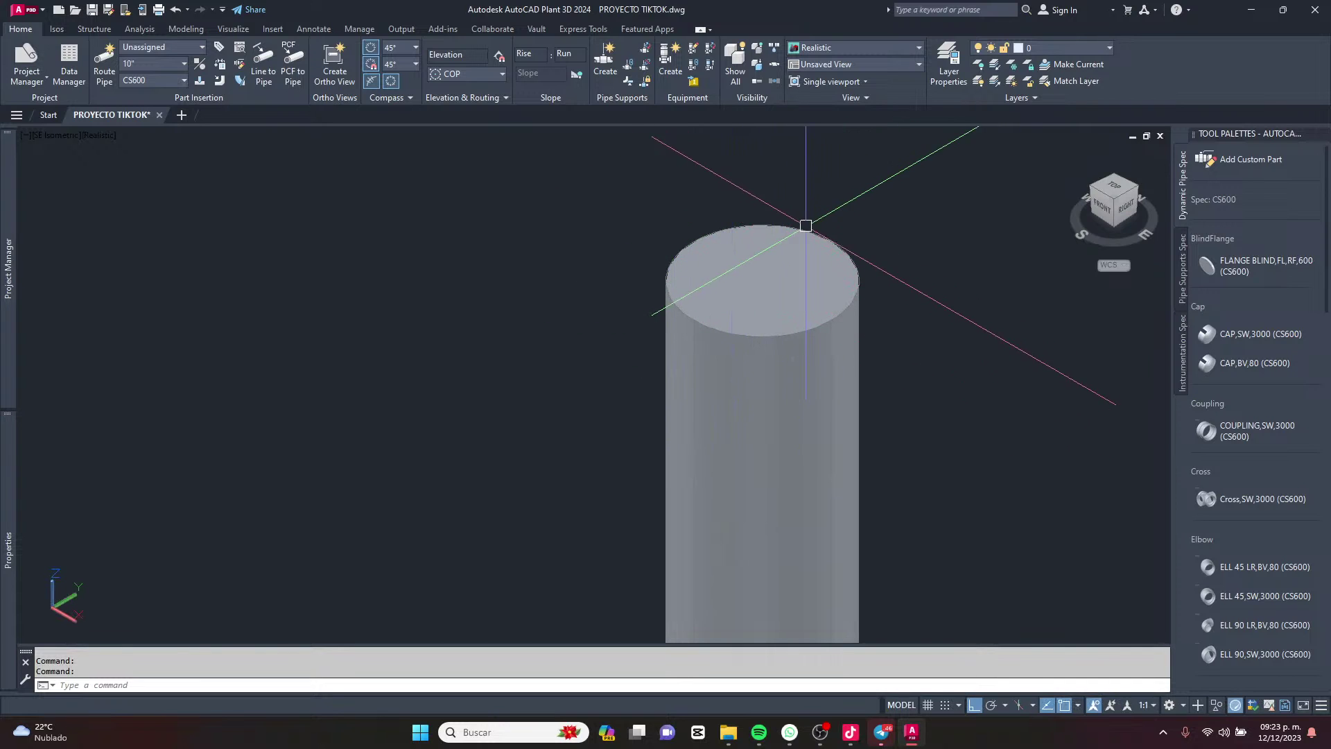
scroll(756, 246, "down", 2)
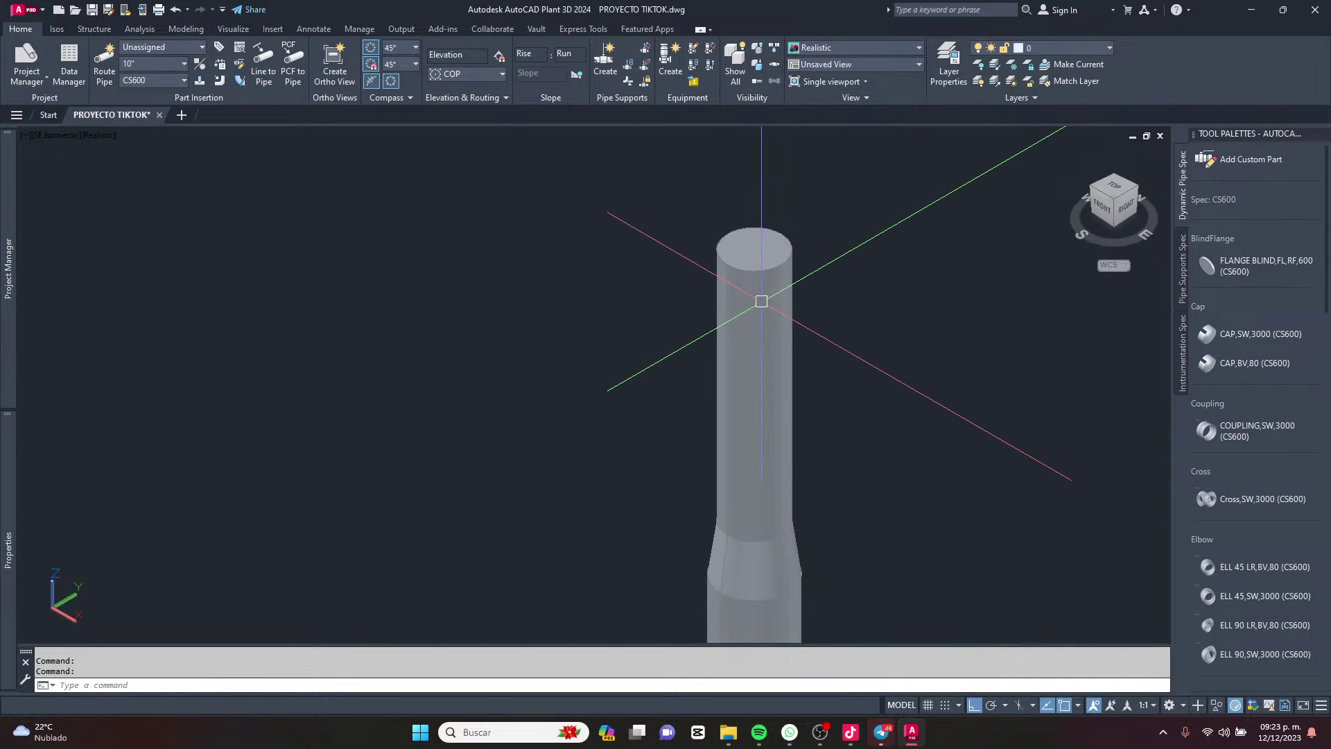
Modify the stack equipment again and add a Semi Ellipsoidal Head shape.
right_click(762, 513)
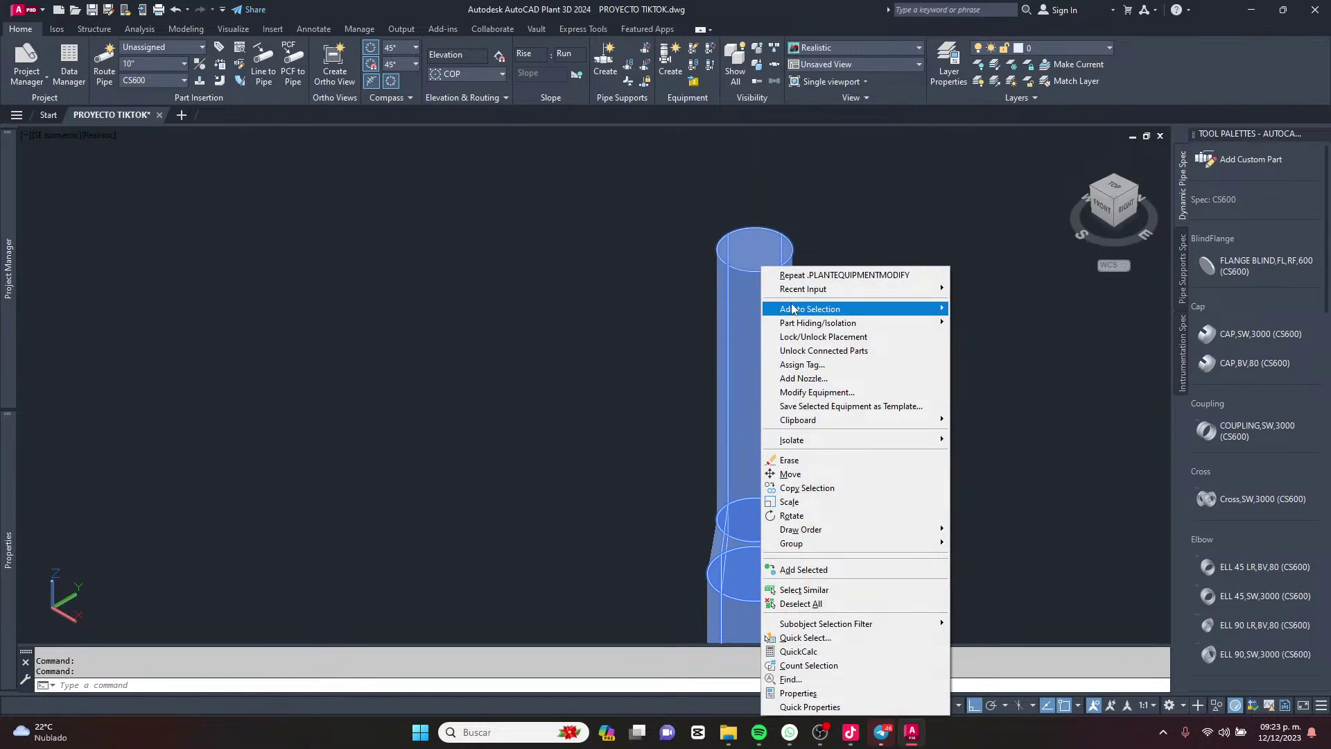
left_click(842, 392)
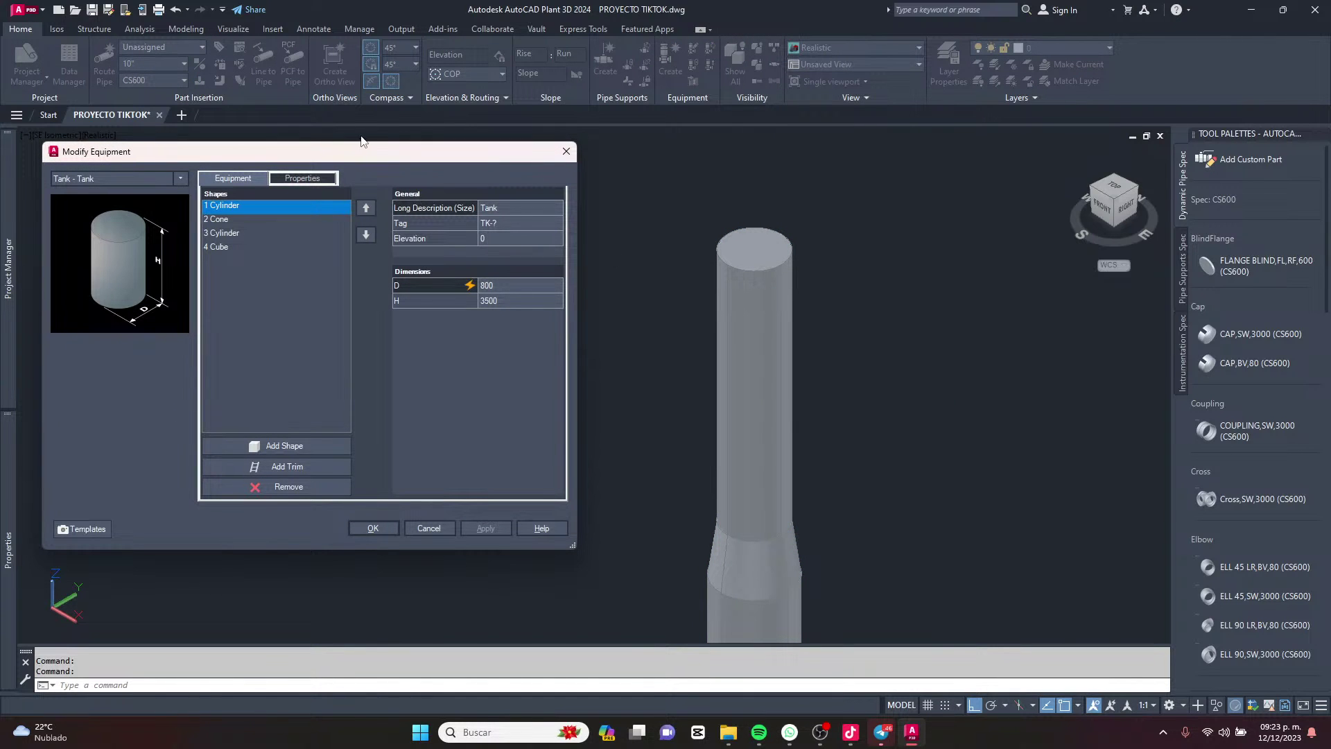
left_click_drag(324, 151, 604, 156)
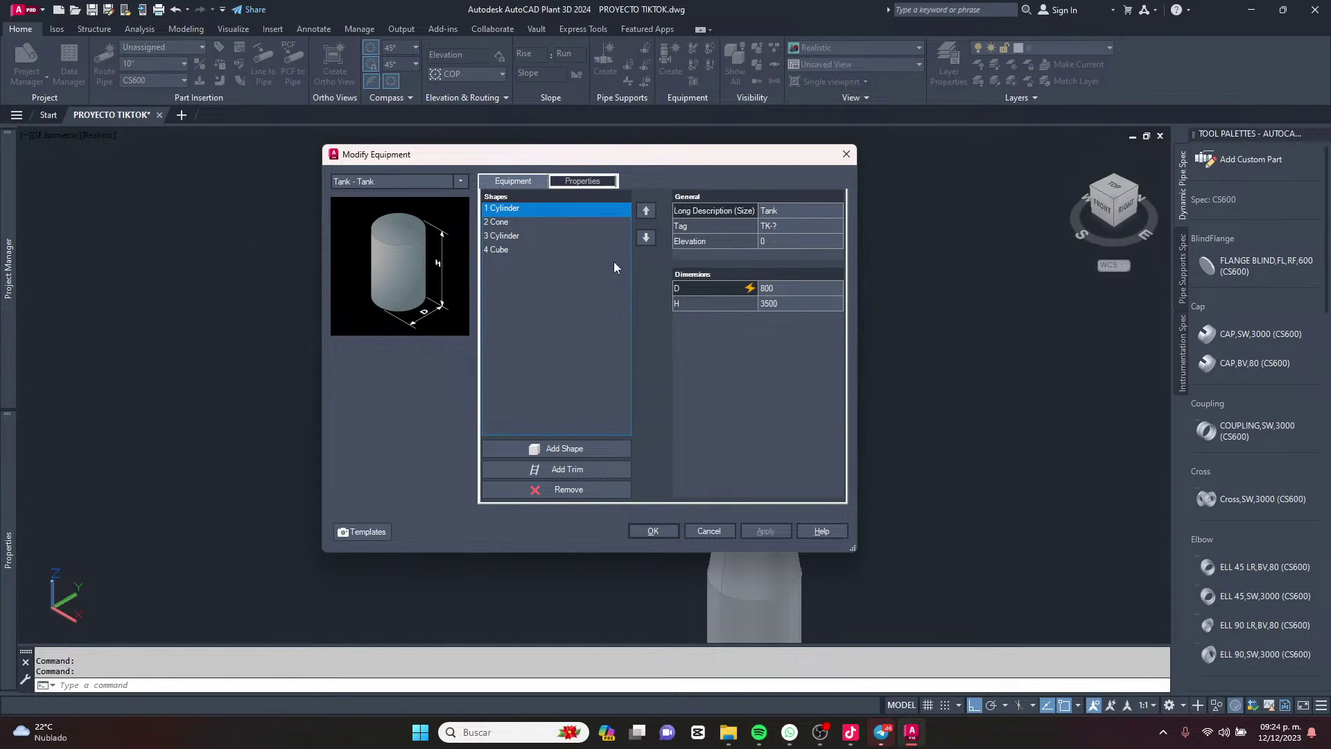
left_click(573, 448)
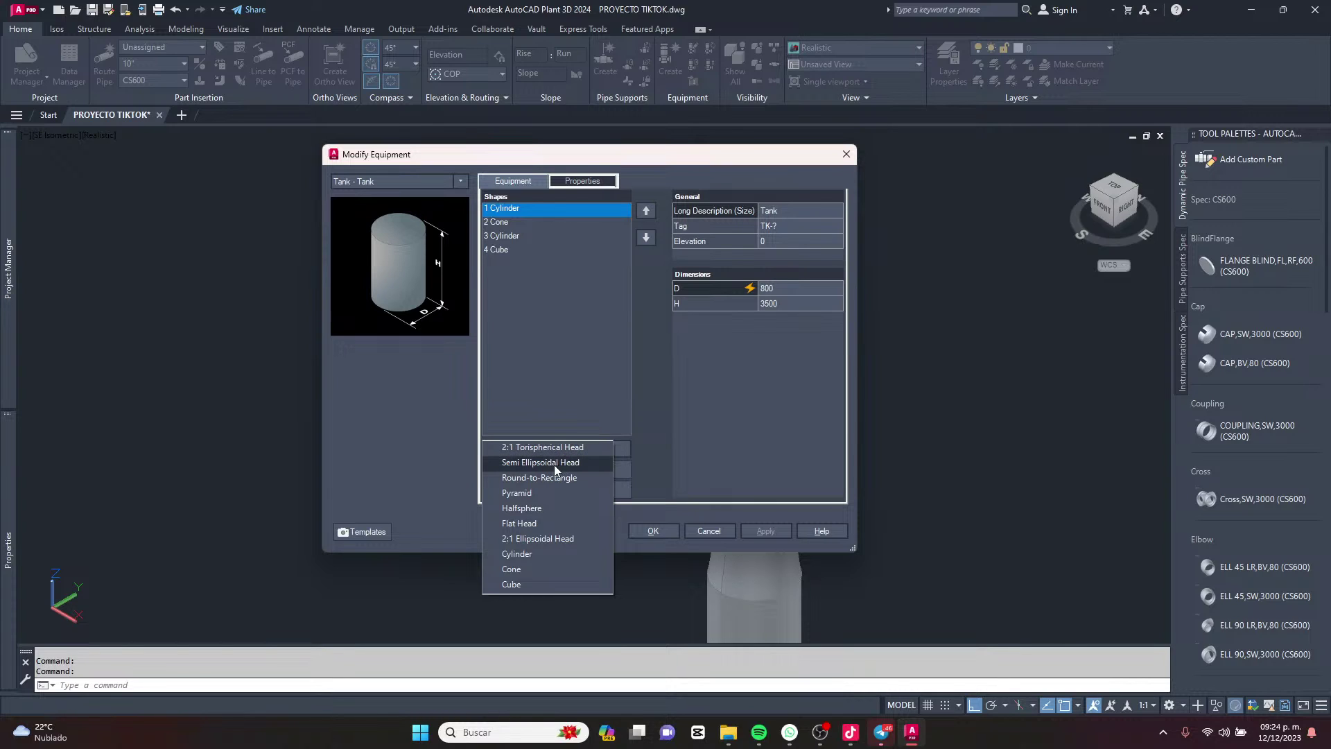
left_click(555, 463)
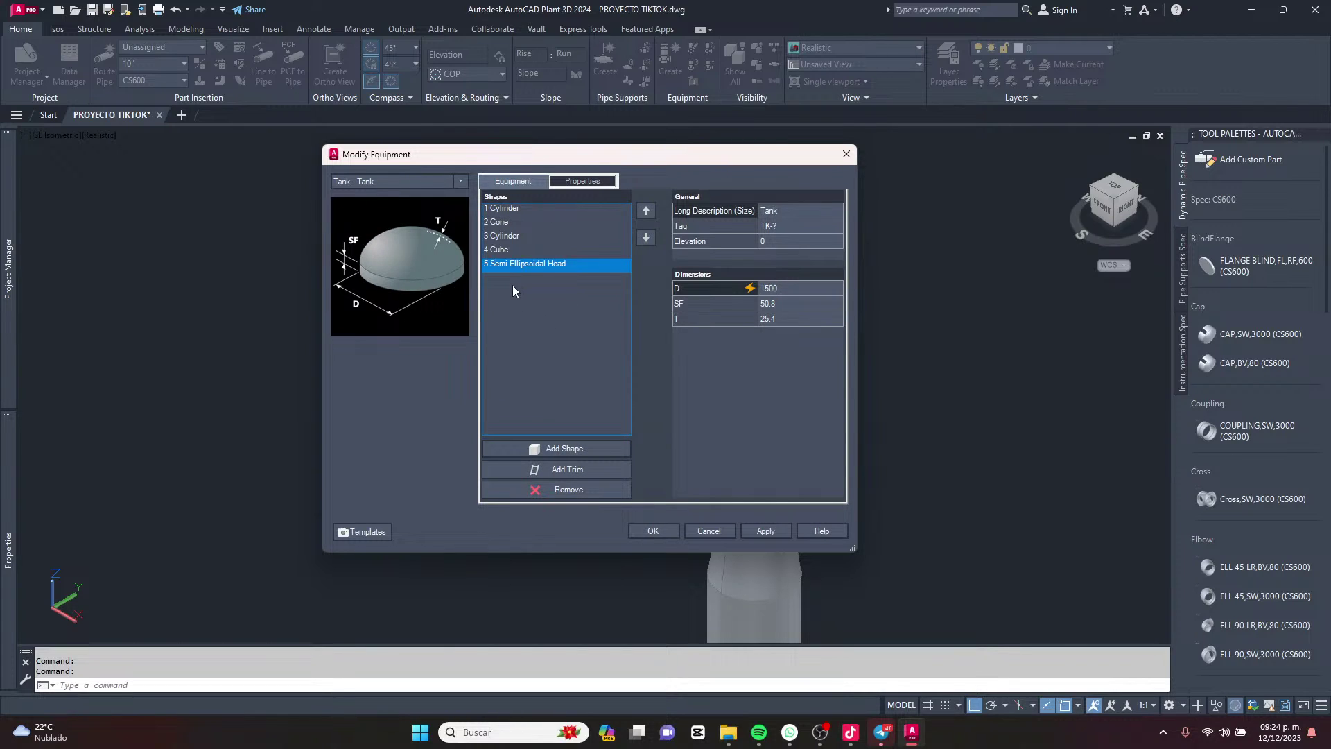
Move the semi ellipsoidal head to first place in the shape order and apply the change.
left_click(645, 211)
left_click(645, 211)
left_click(644, 210)
left_click(644, 211)
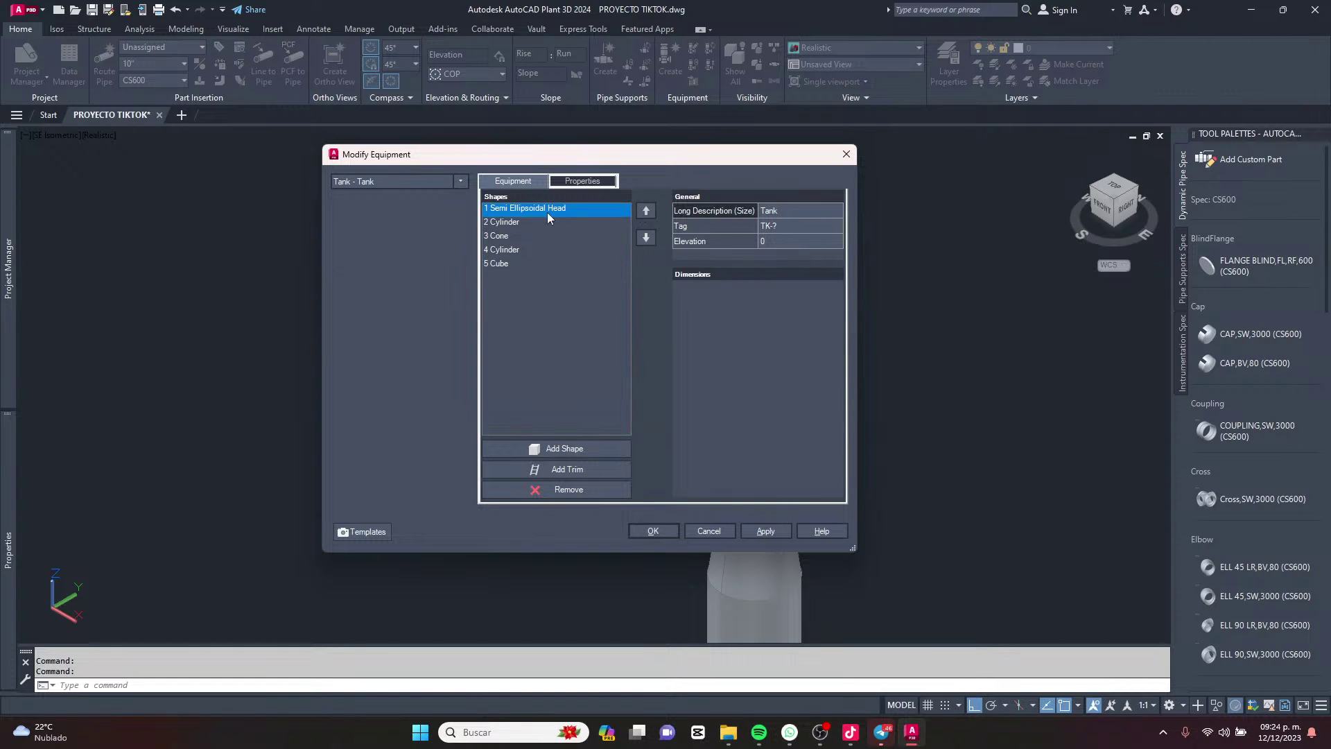
left_click_drag(623, 162, 665, 330)
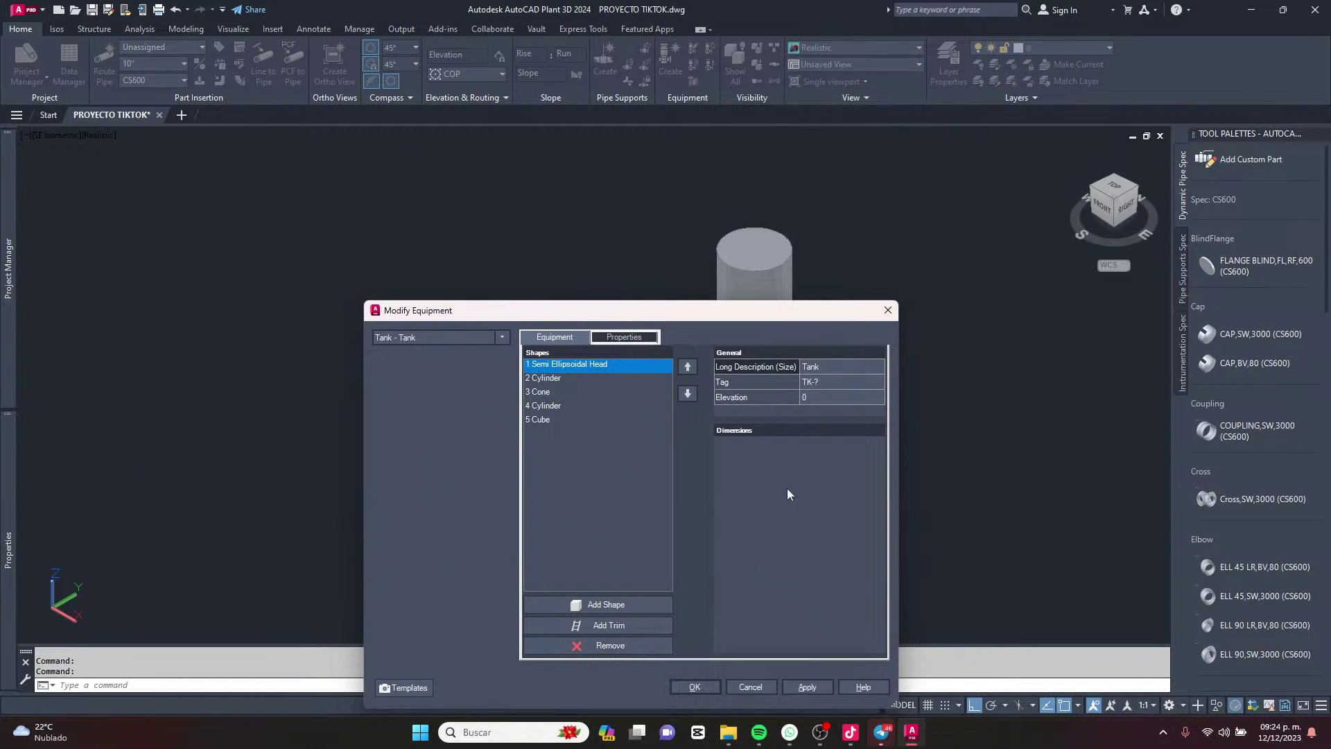
left_click(824, 687)
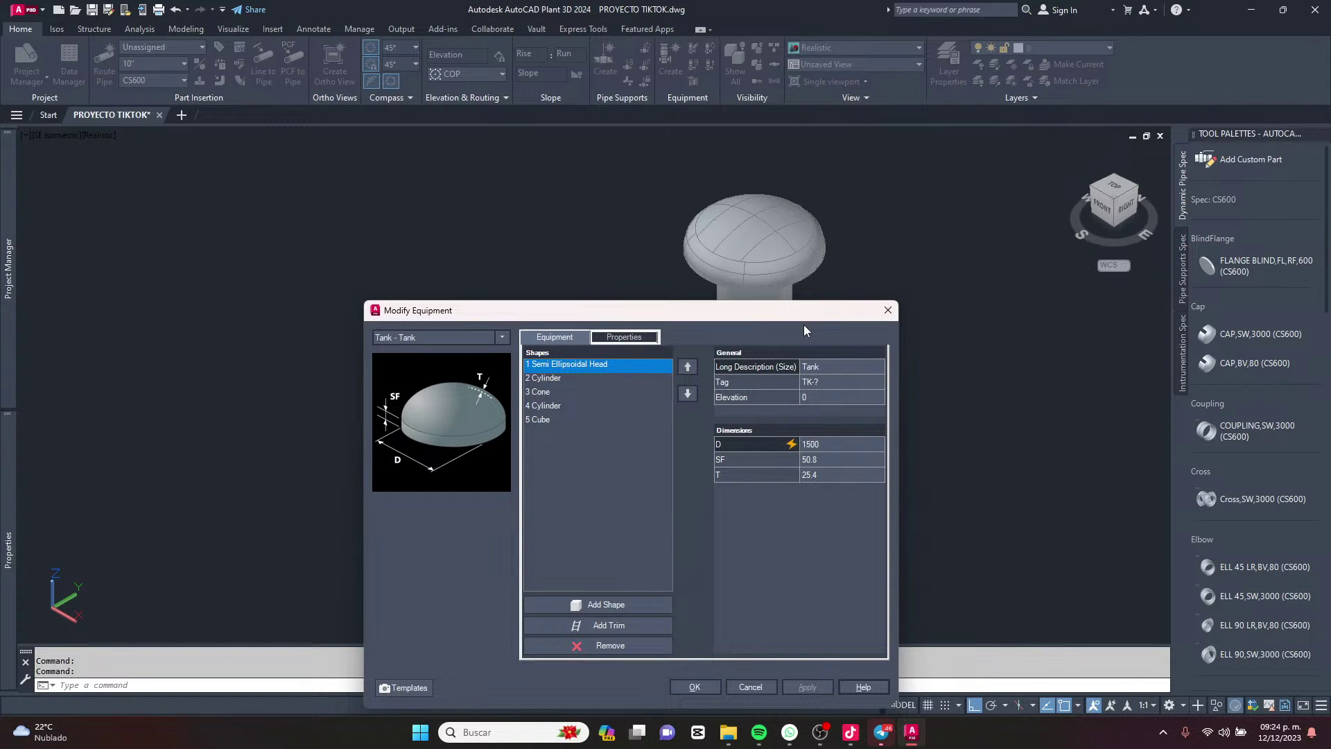
Override the semi ellipsoidal head's acquired diameter D with 800, apply it and accept the equipment changes.
left_click(846, 442)
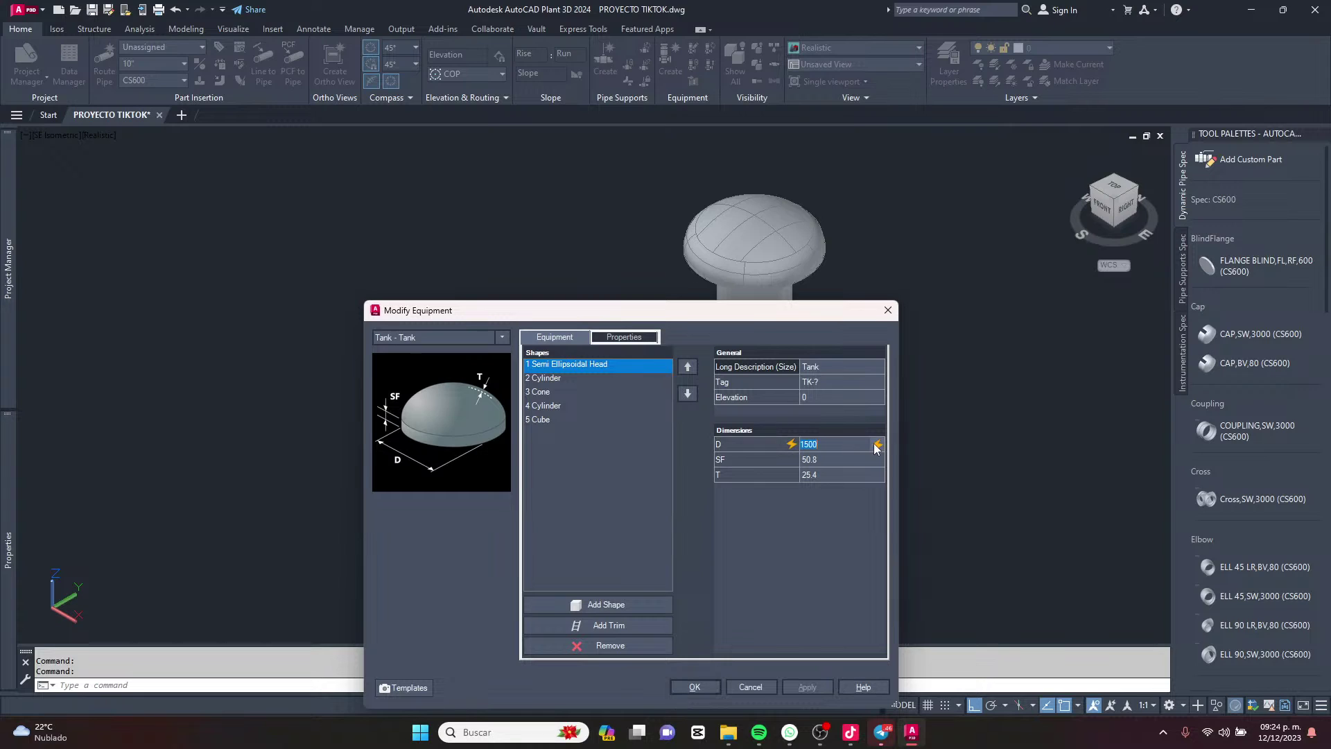
left_click(878, 445)
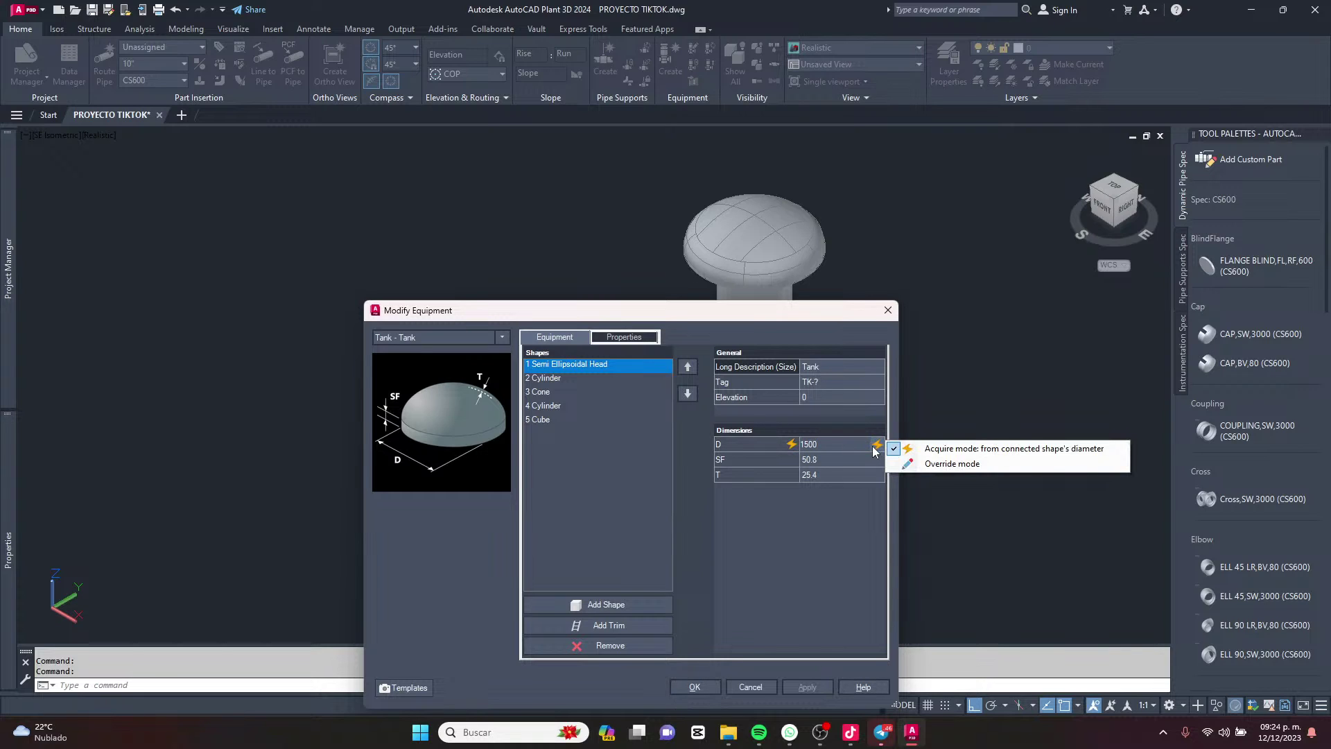
left_click(943, 464)
double_click(837, 451)
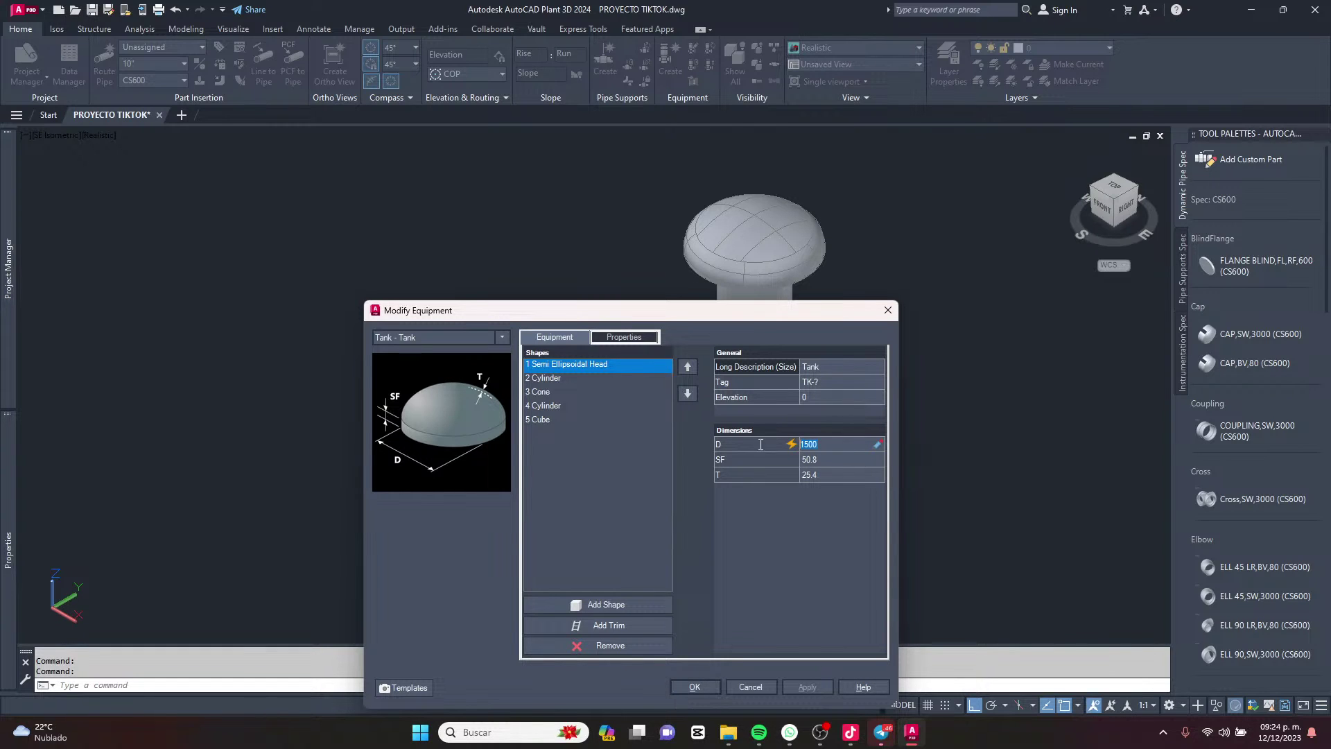
type("800")
left_click(783, 460)
left_click(811, 679)
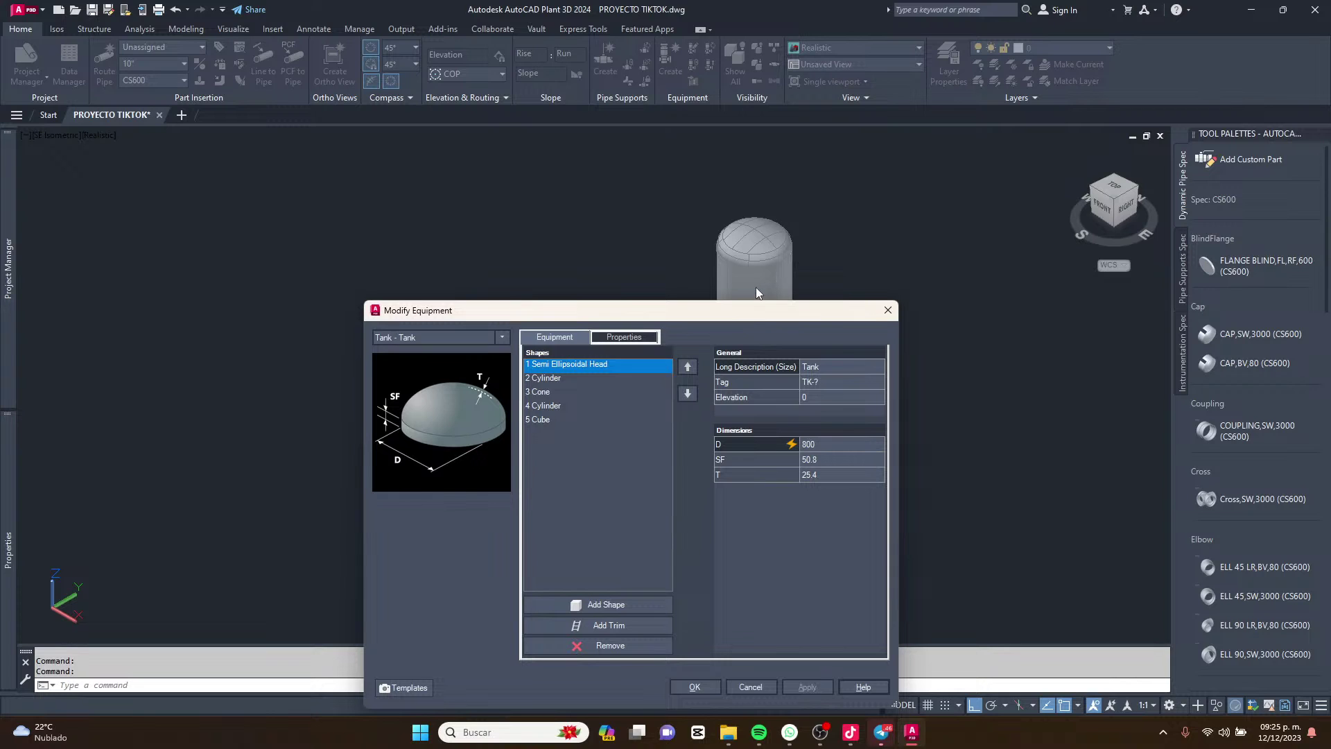
left_click_drag(787, 314, 756, 199)
left_click(655, 576)
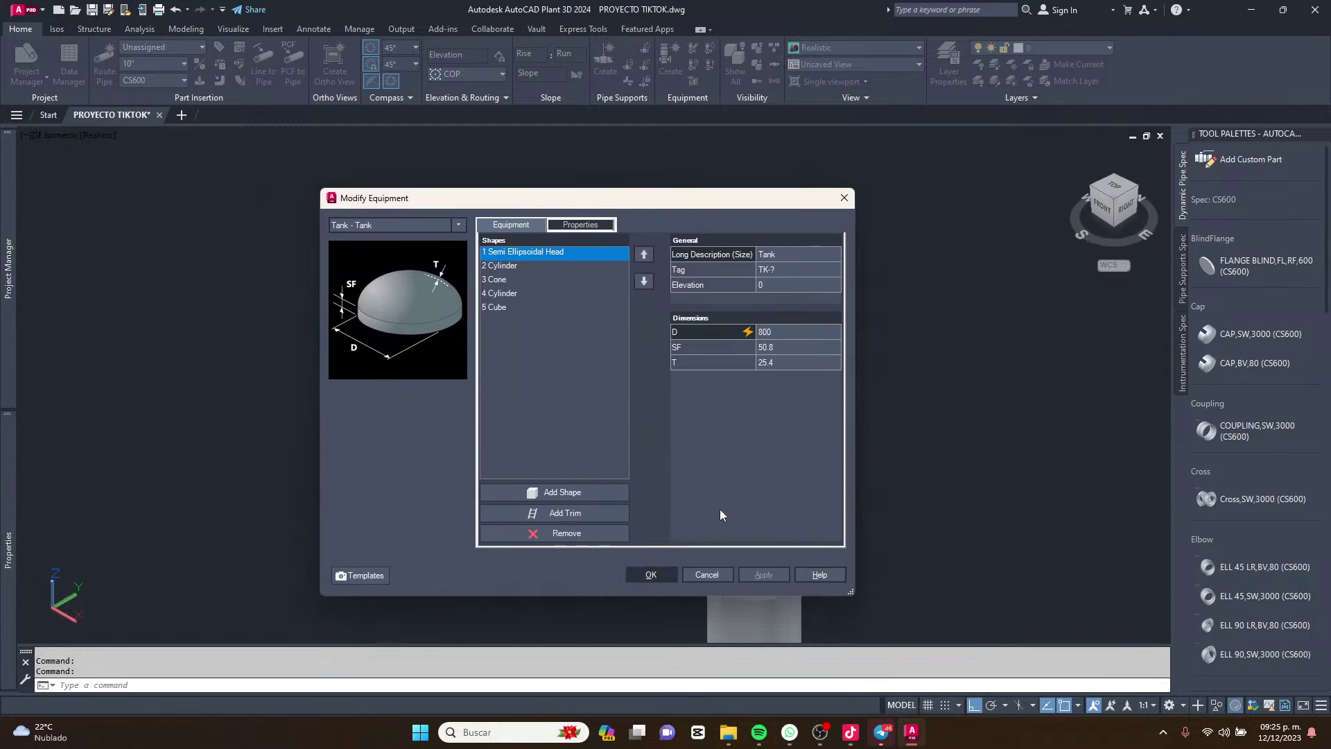
Examine the whole stack from the square base to the semi ellipsoidal head.
scroll(766, 294, "down", 3)
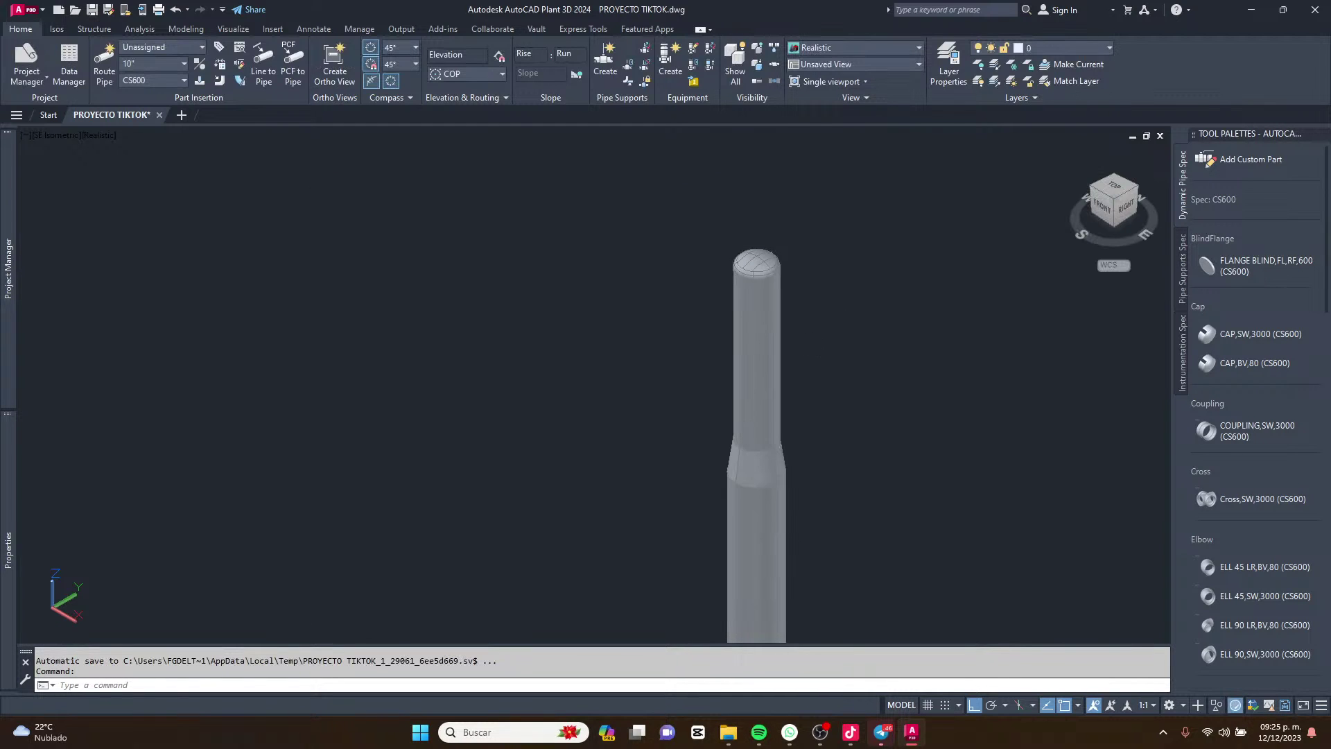
left_click(841, 303)
scroll(841, 305, "down", 6)
scroll(768, 230, "up", 5)
left_click(977, 293)
middle_click_drag(971, 403, 779, 166)
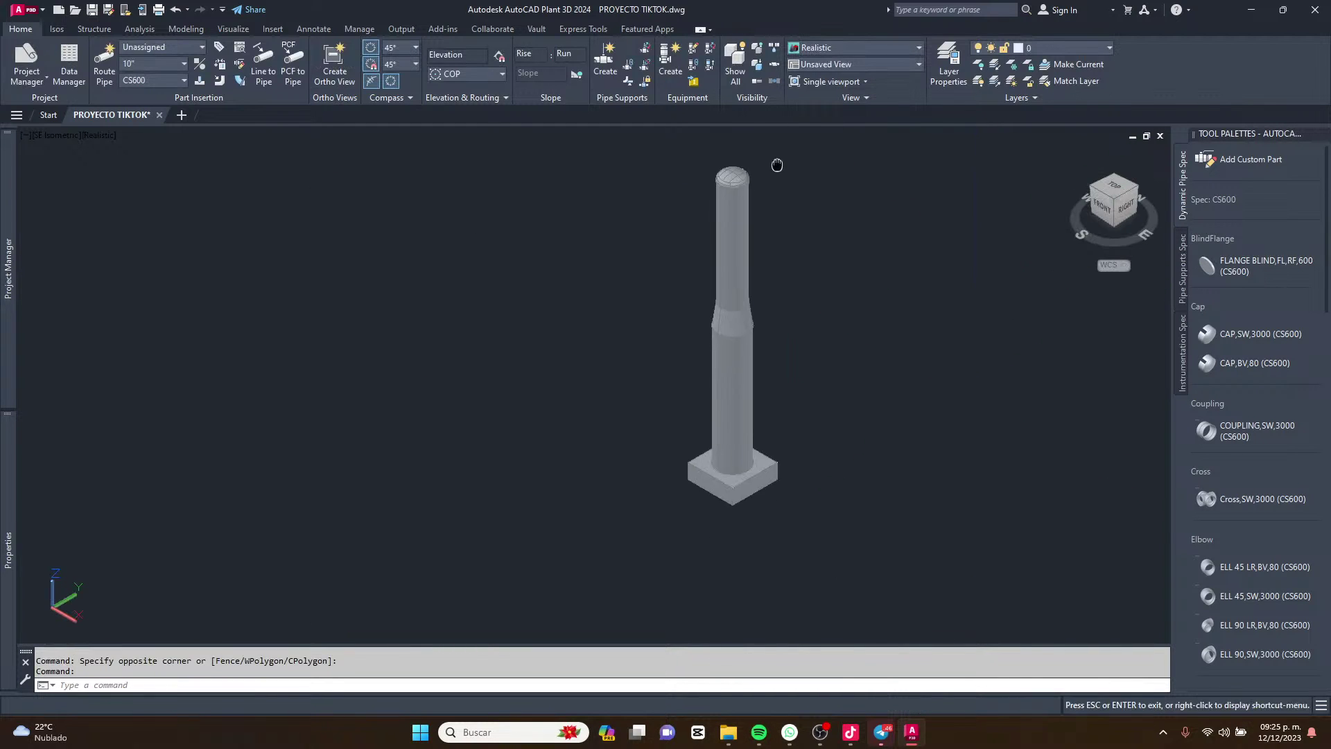
key("Escape")
middle_click_drag(744, 252, 692, 276)
scroll(763, 288, "up", 3)
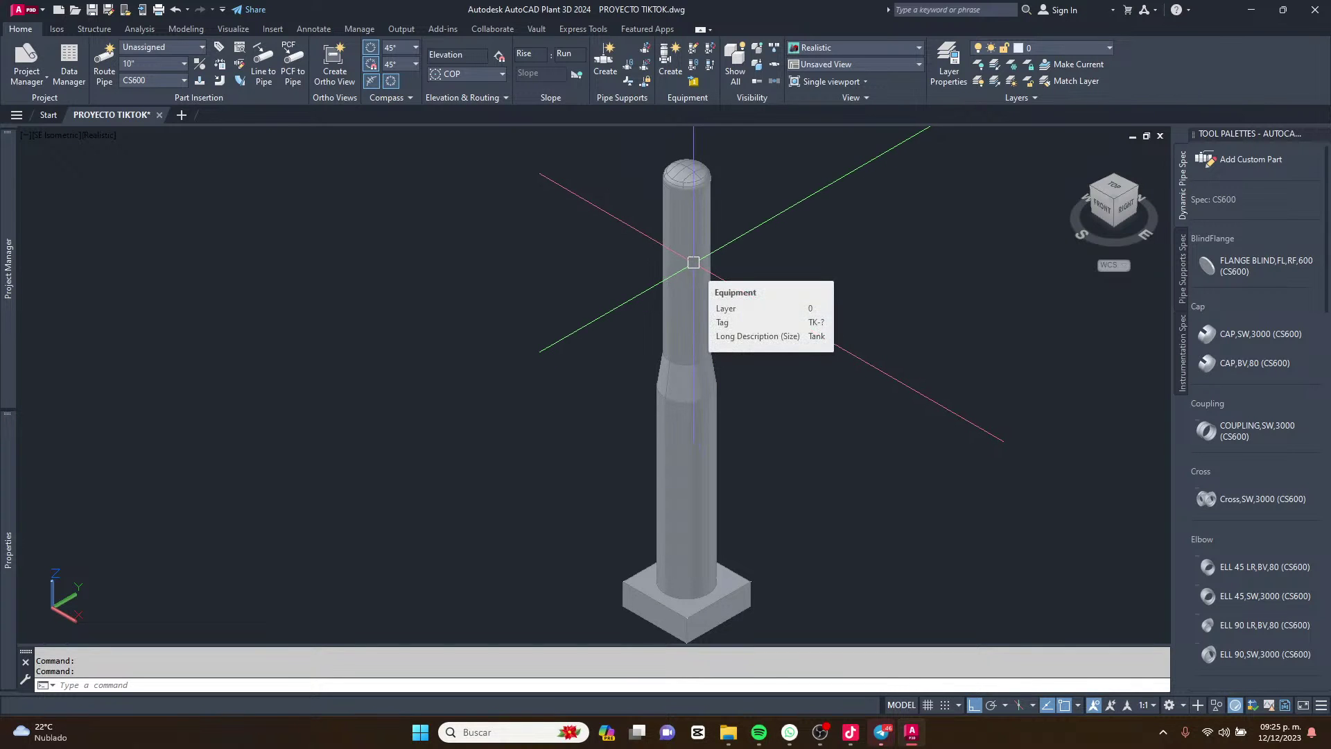
middle_click_drag(693, 262, 682, 249)
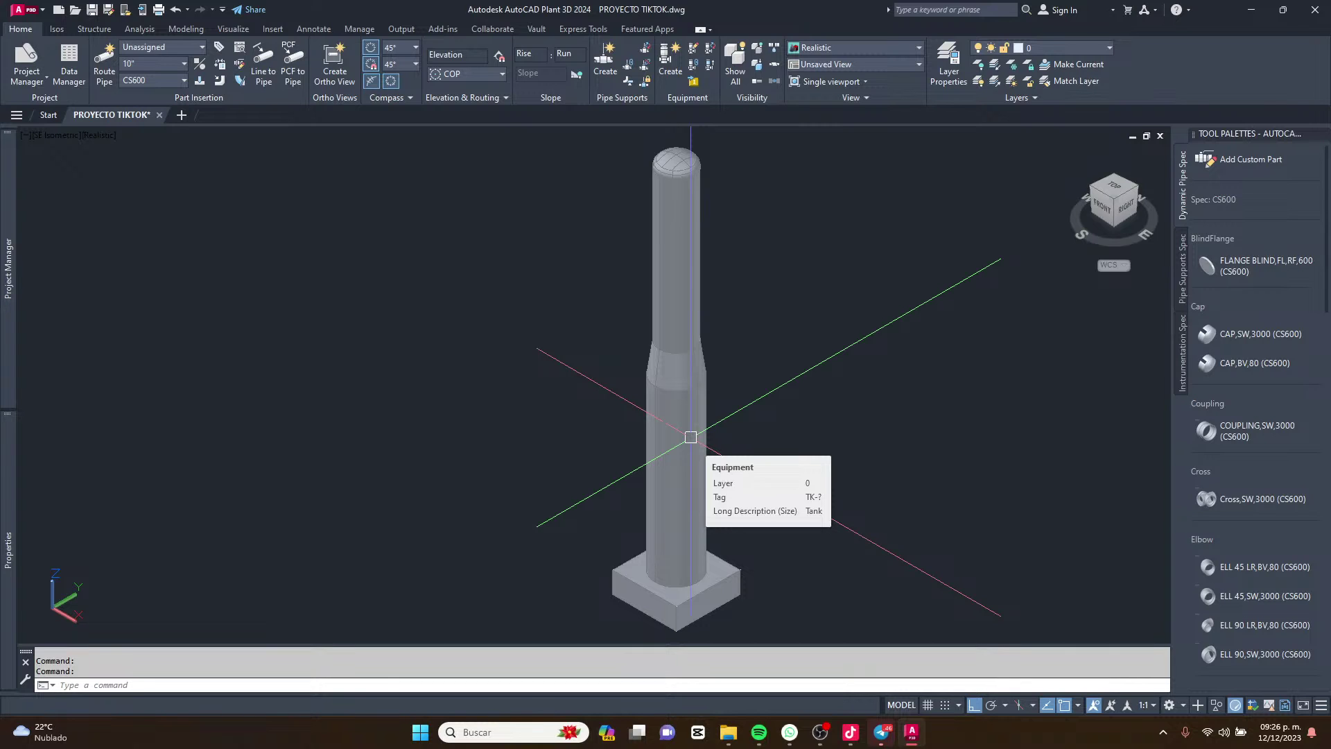
scroll(680, 223, "up", 2)
scroll(651, 226, "down", 2)
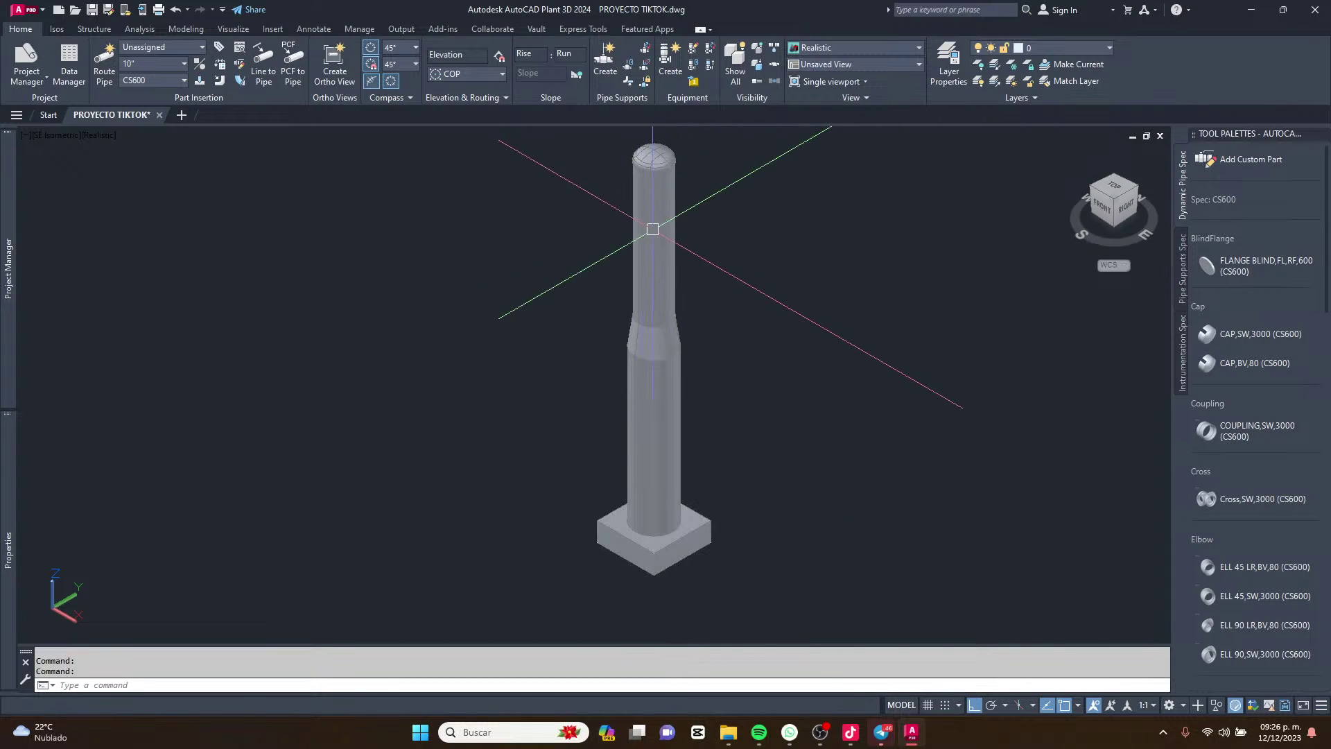
middle_click_drag(651, 226, 637, 274)
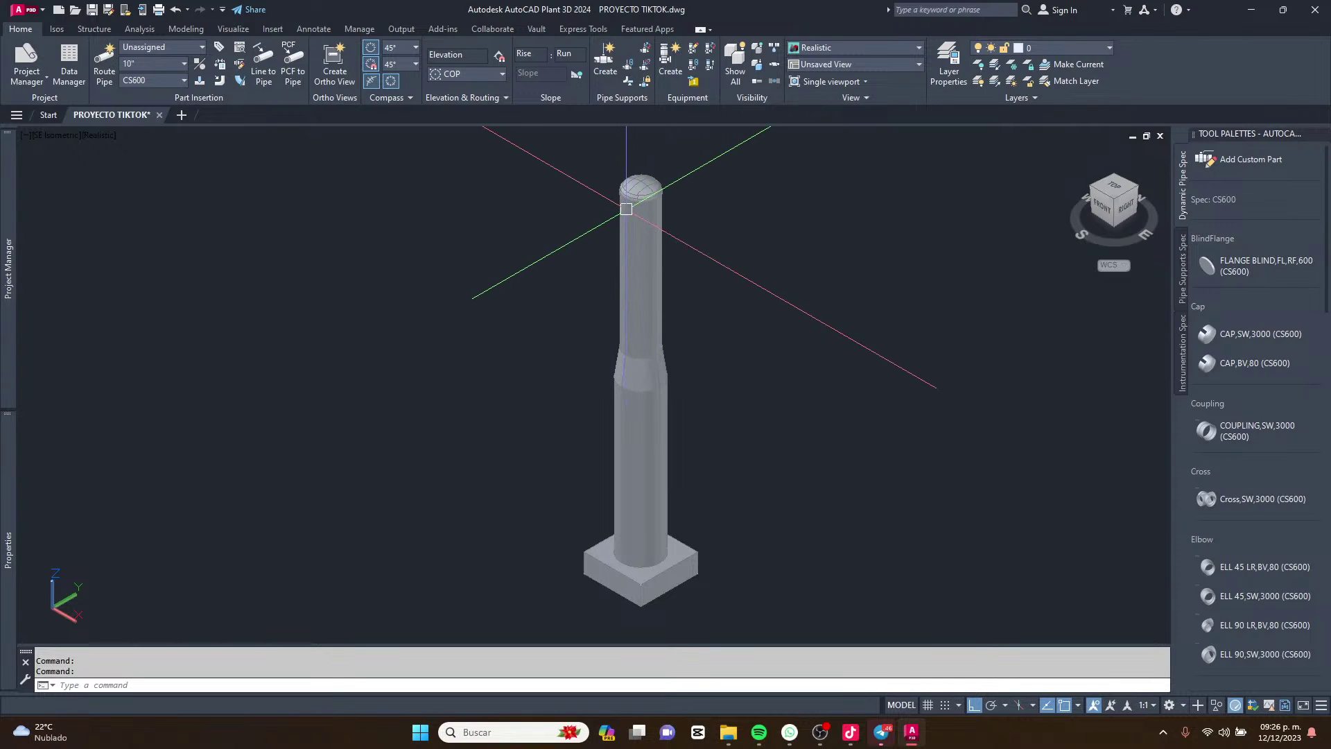
Open the stack equipment for modification and select the cube at the end of the shape order.
left_click(648, 431)
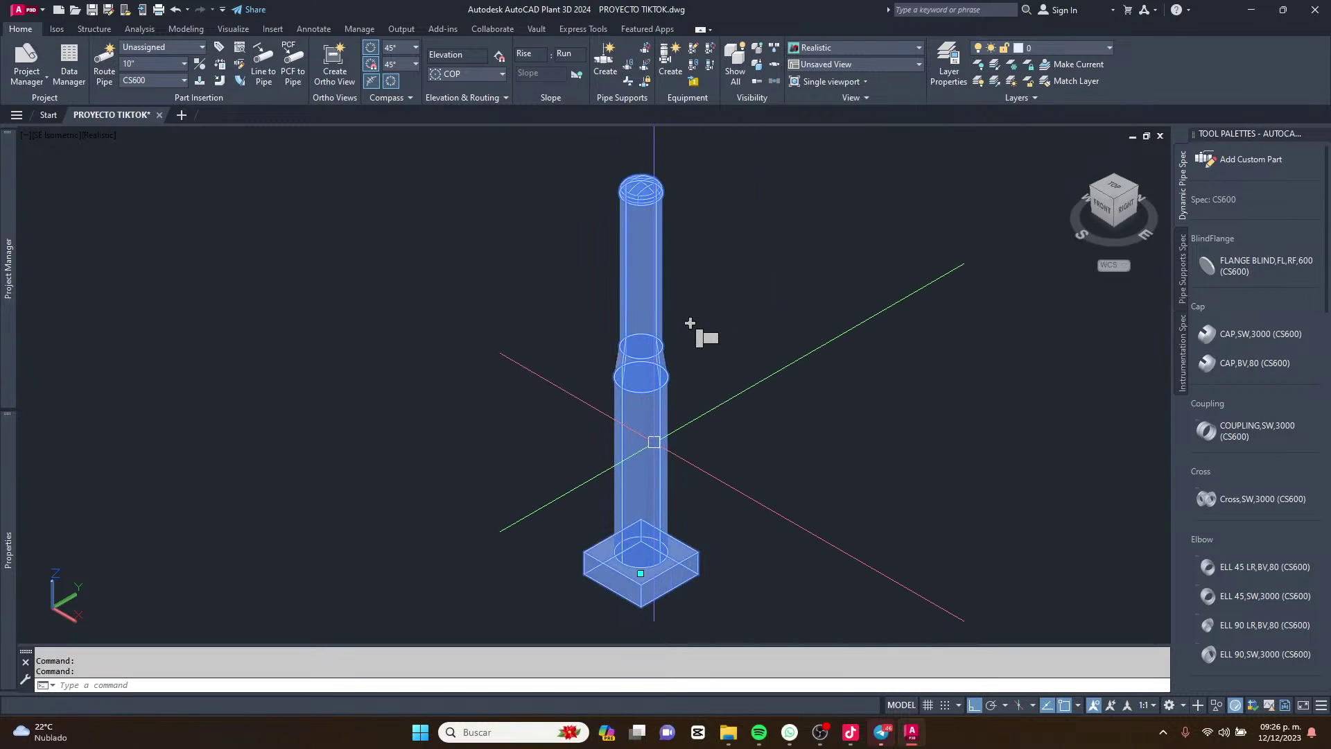
right_click(654, 442)
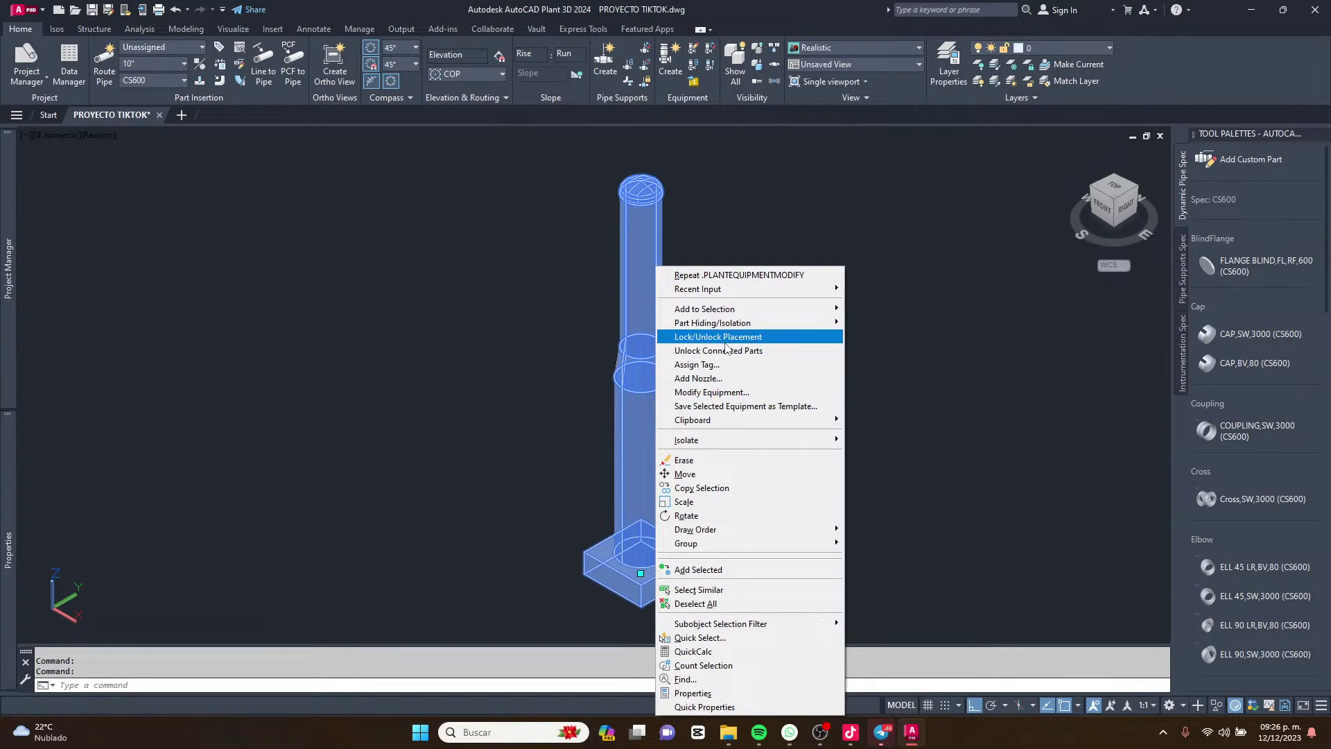
left_click(716, 391)
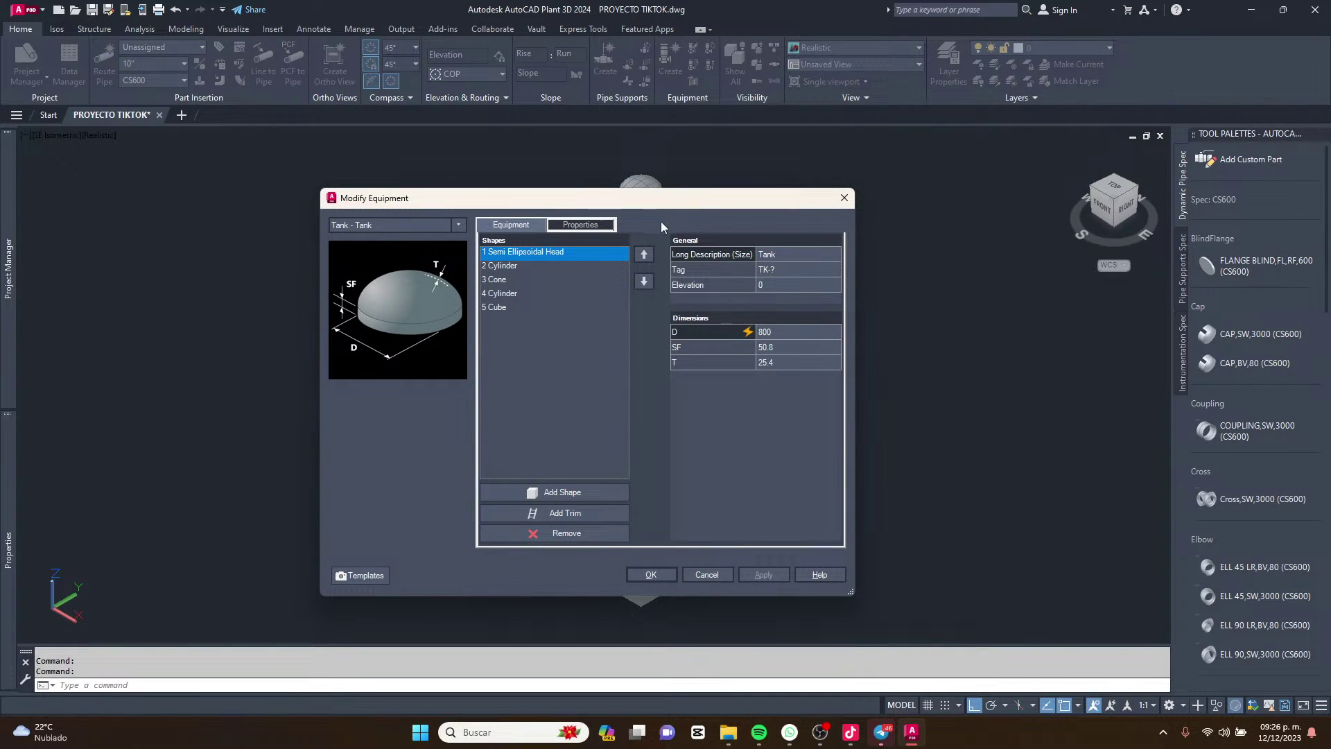
left_click_drag(662, 201, 689, 232)
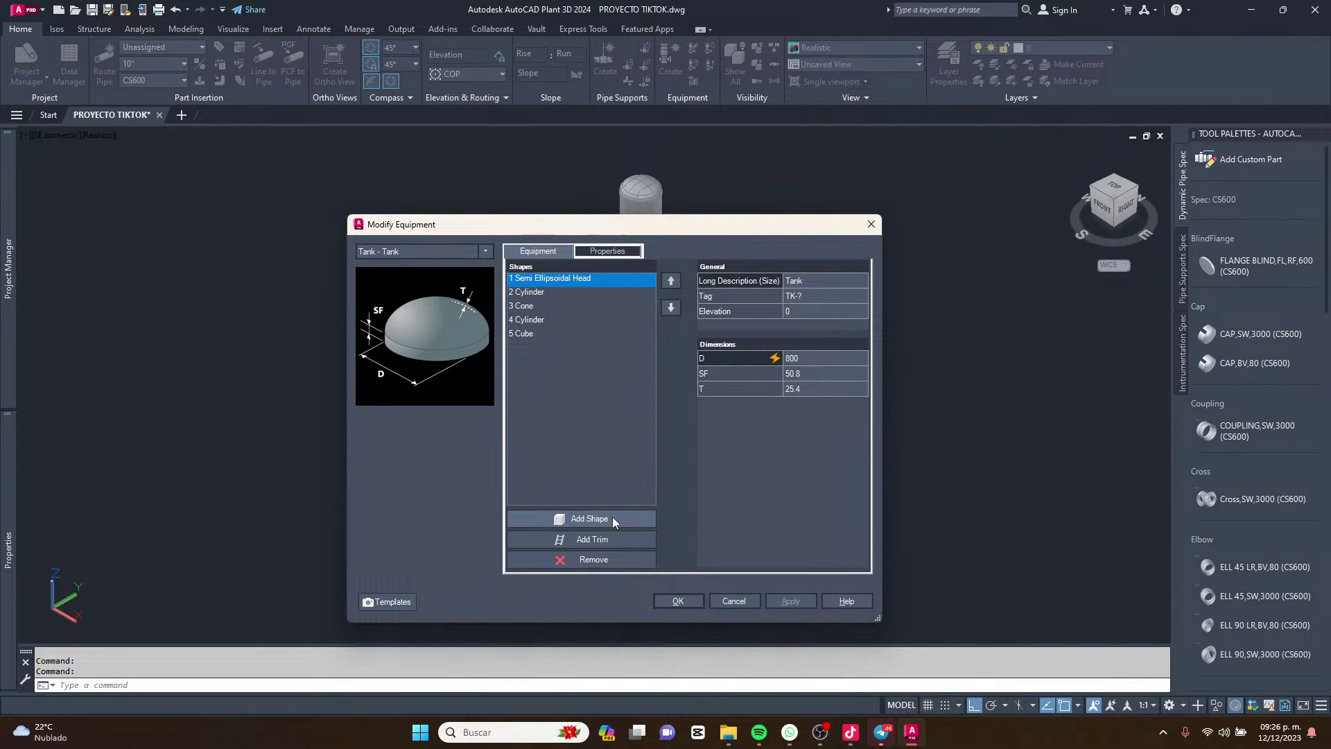
left_click(594, 518)
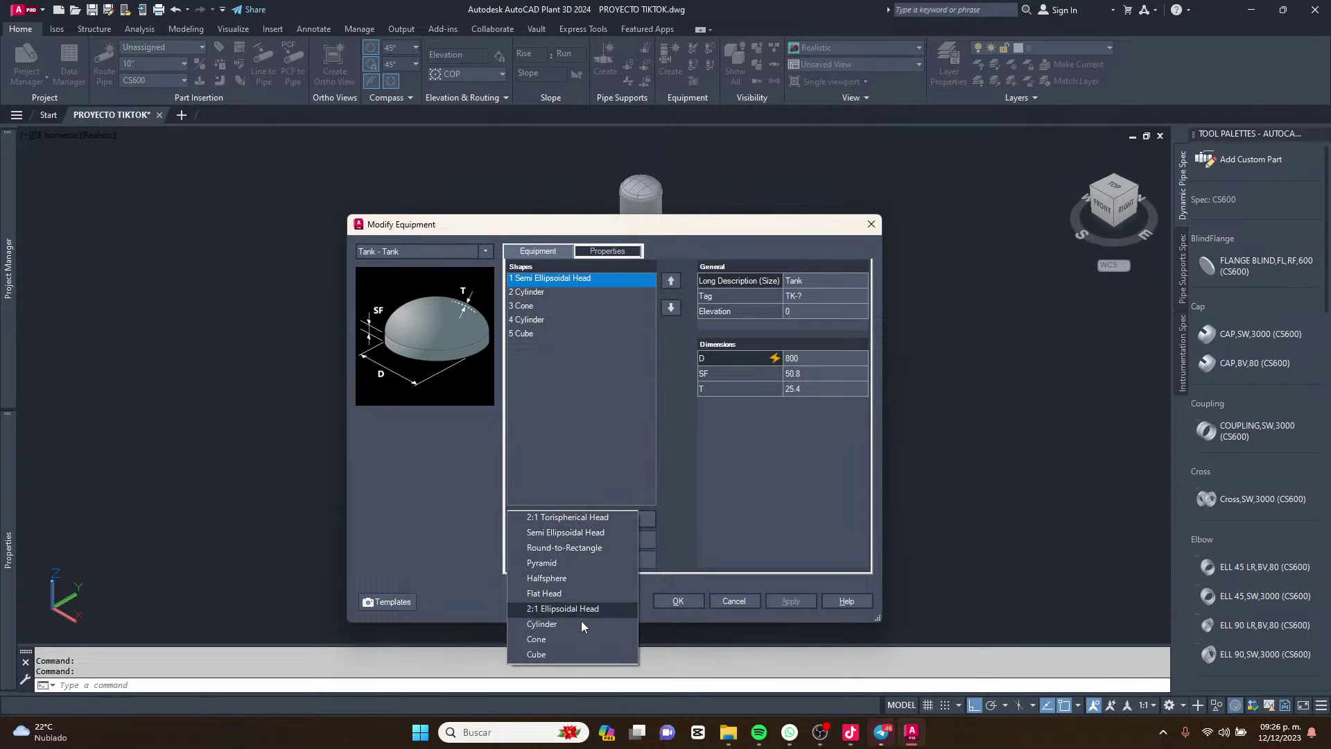
left_click(537, 654)
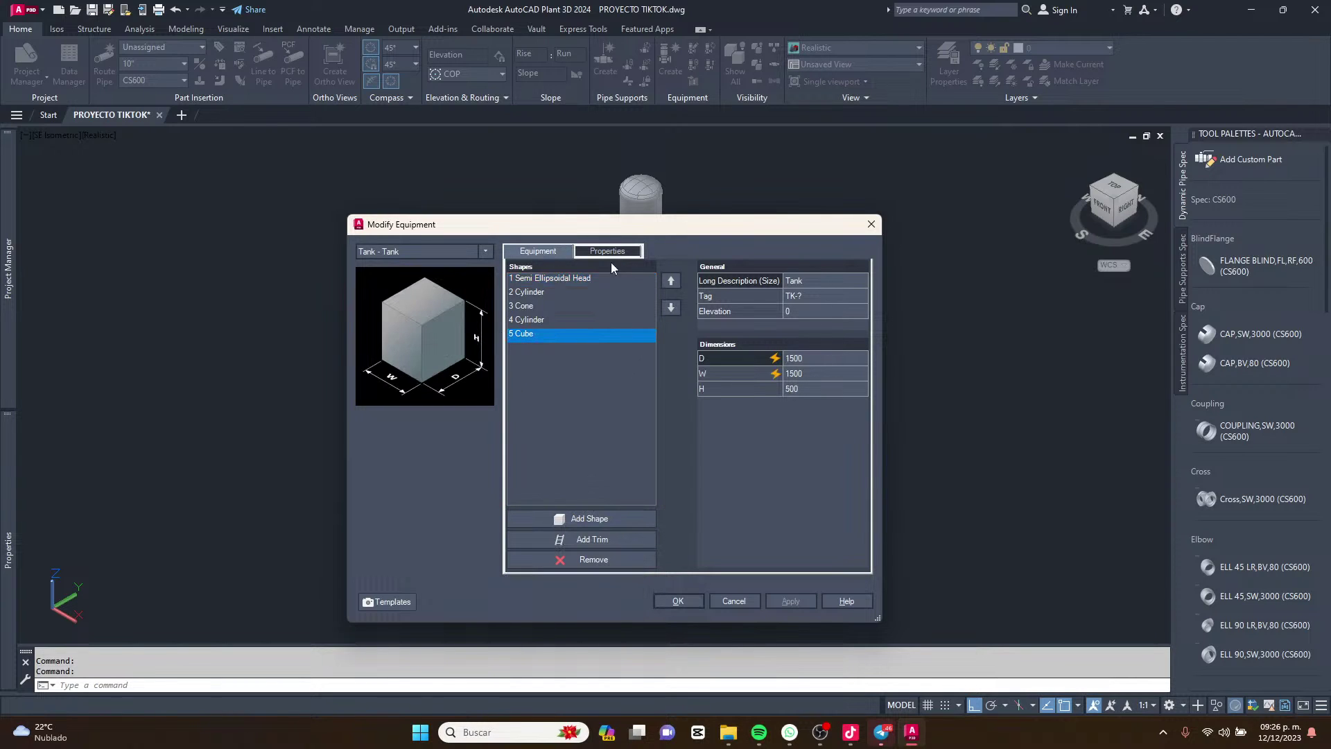
left_click_drag(607, 235, 992, 219)
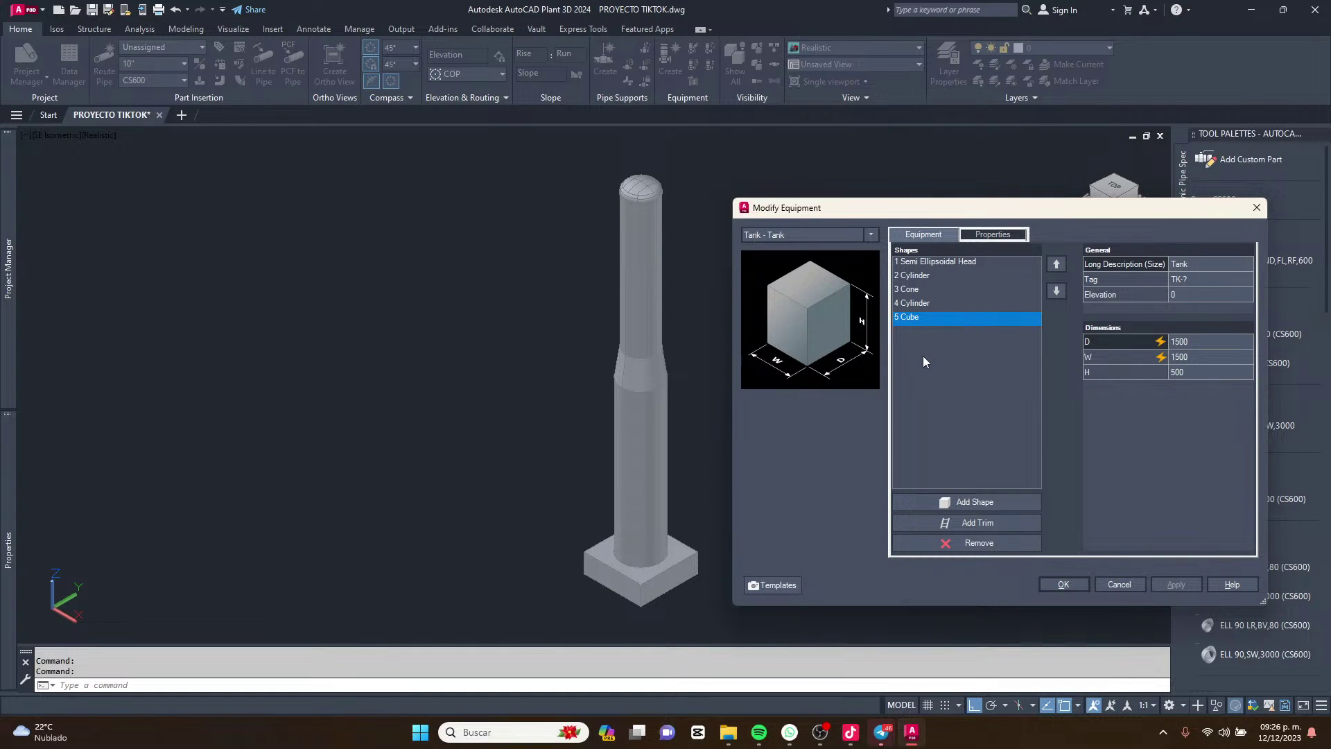
left_click_drag(990, 216, 772, 226)
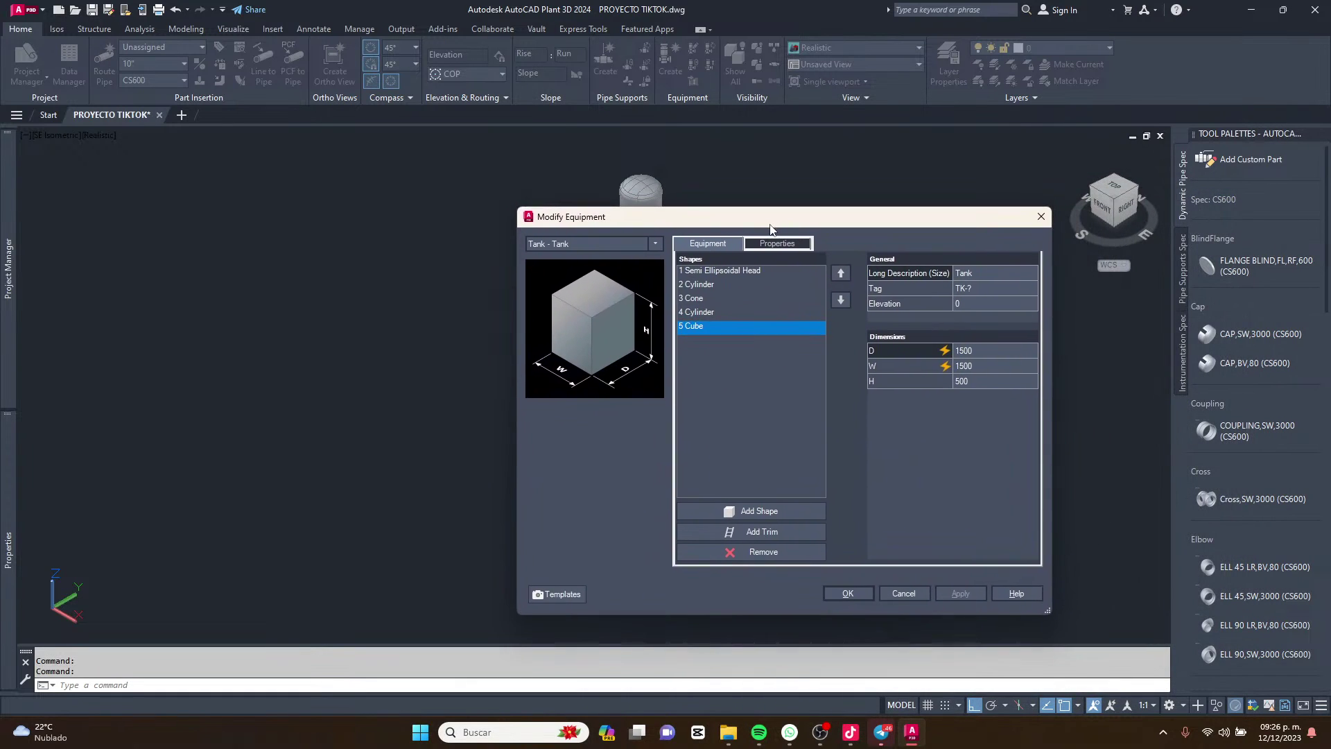
Try adding a Platform trim to the cube shape and remove it again.
left_click(770, 529)
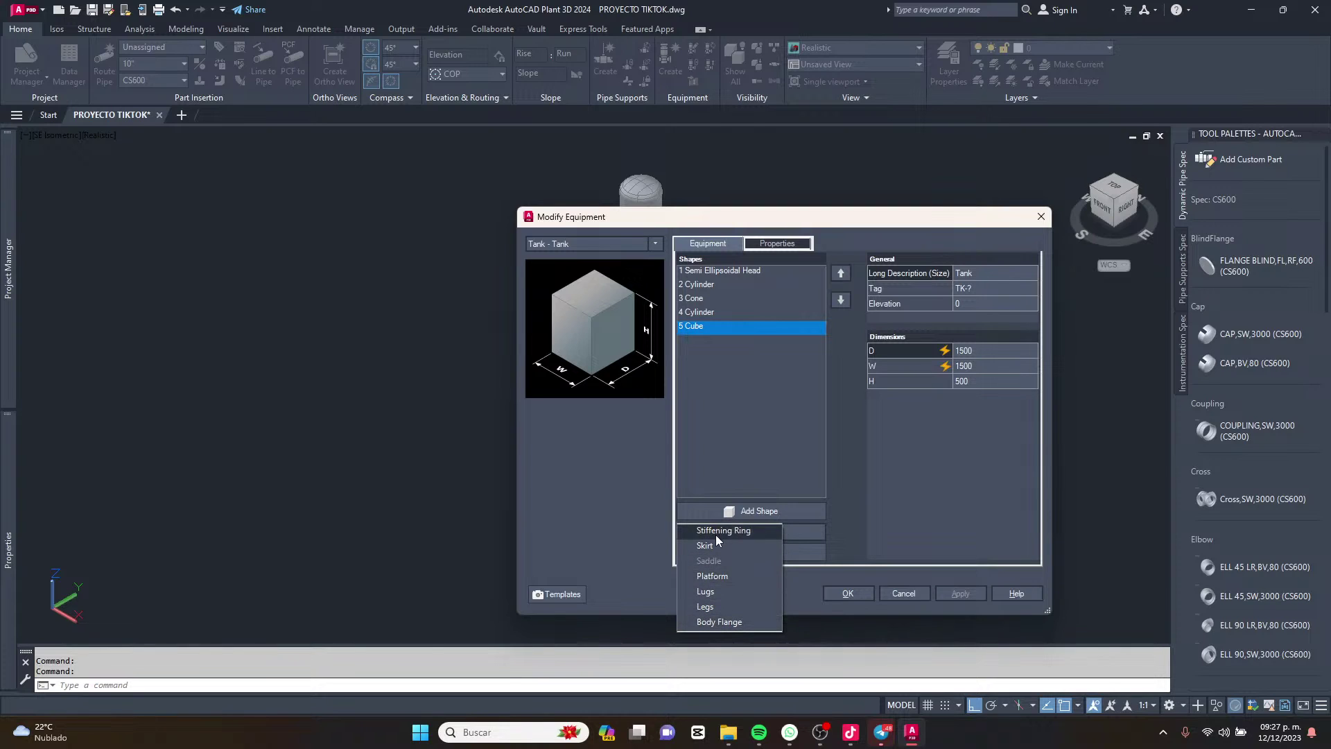
left_click(719, 575)
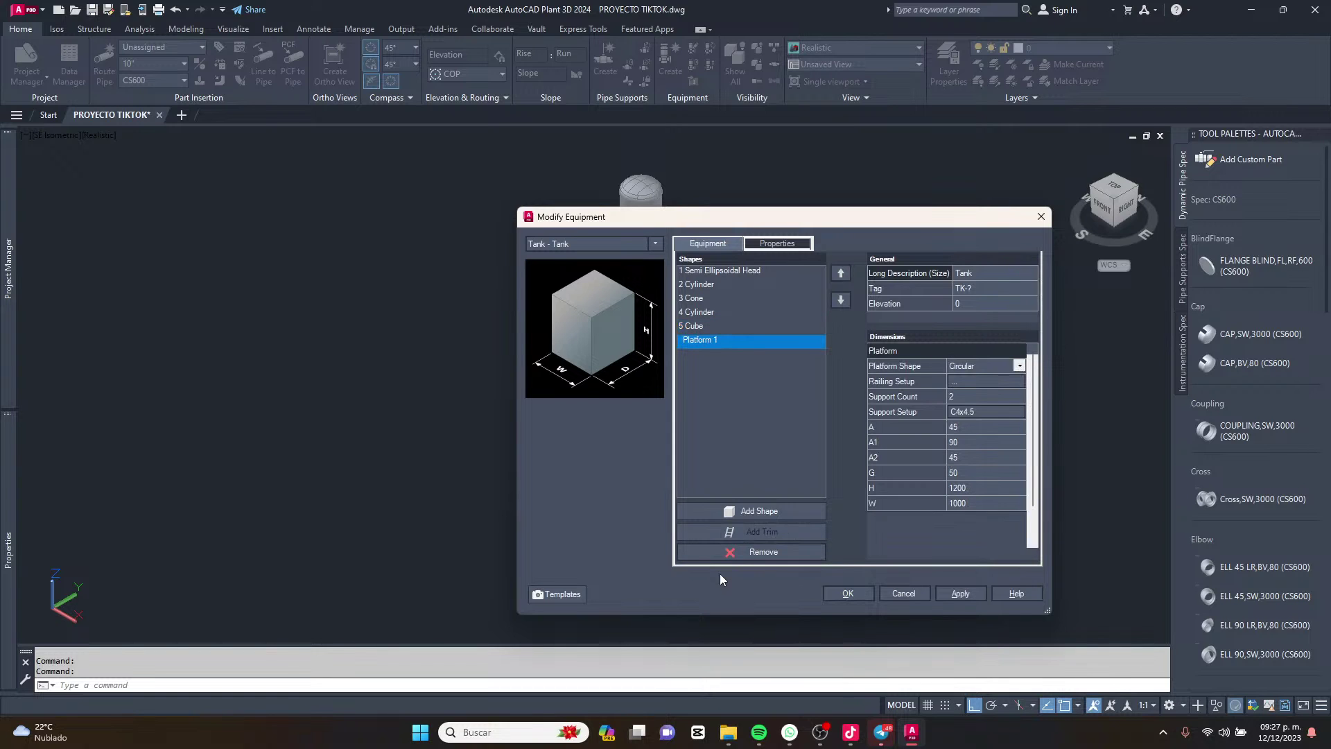
left_click_drag(690, 228, 731, 233)
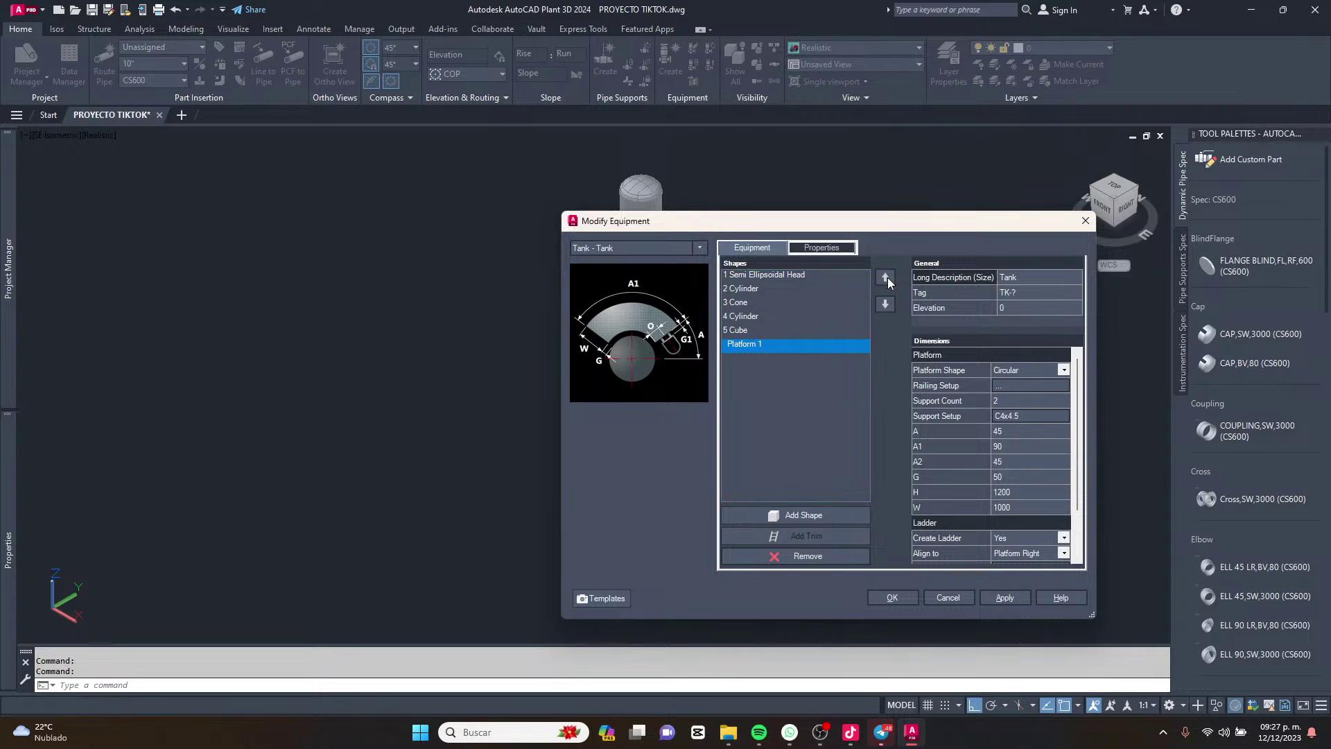
left_click(806, 558)
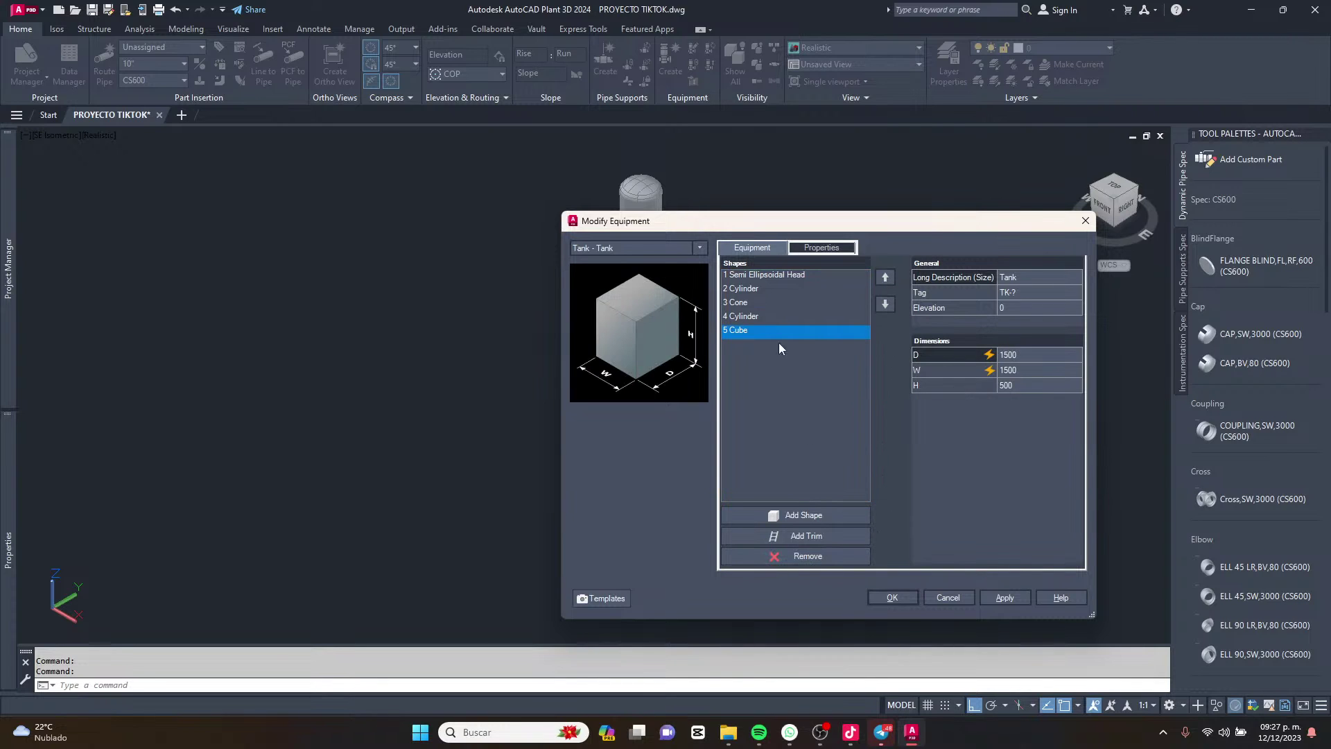
Add a Platform trim to the Semi Ellipsoidal Head shape, apply it and accept the equipment changes.
left_click(770, 276)
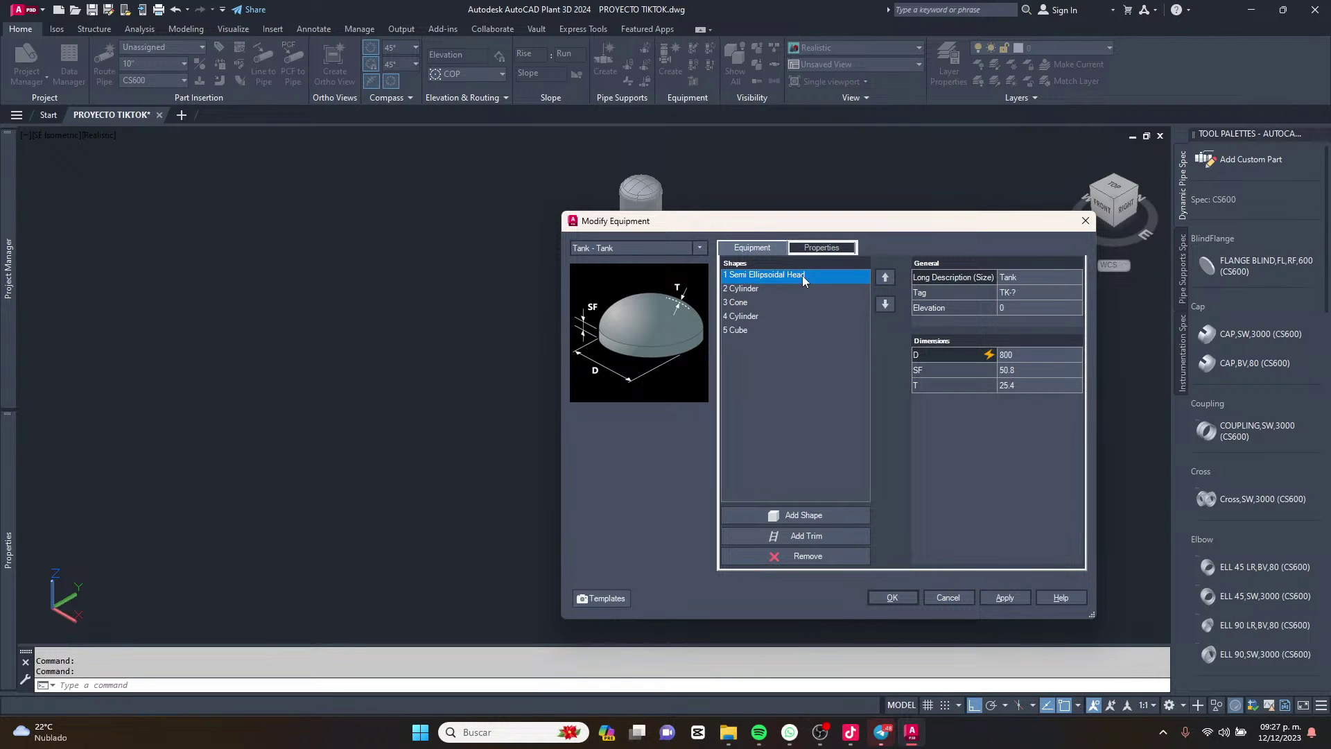
left_click(819, 534)
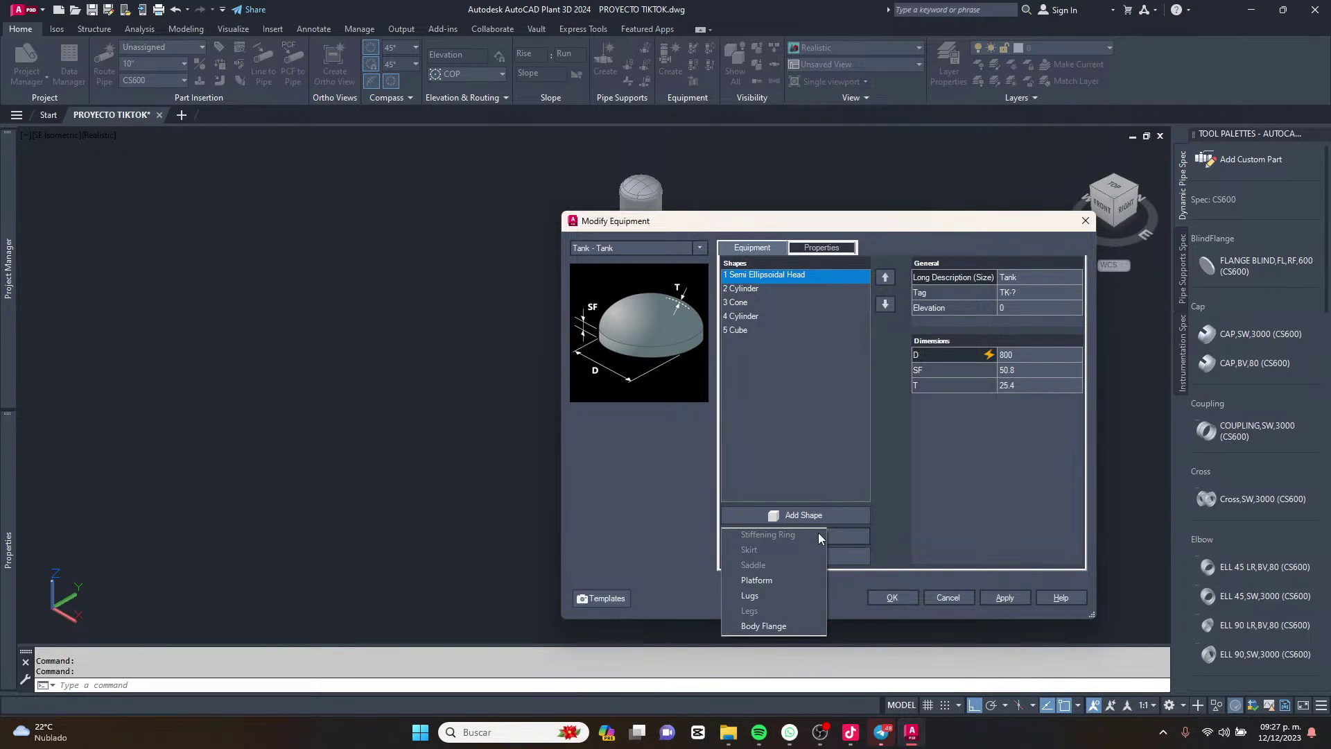
left_click(781, 581)
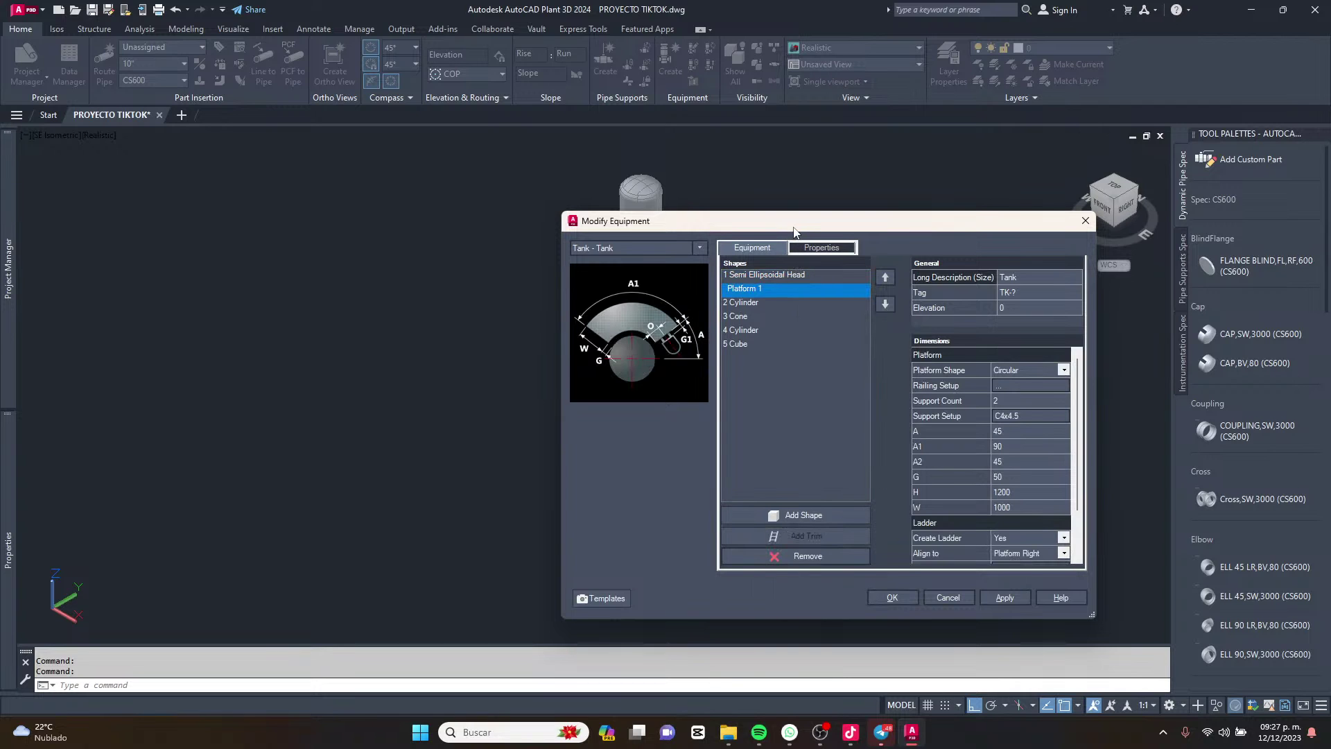
left_click_drag(797, 229, 704, 202)
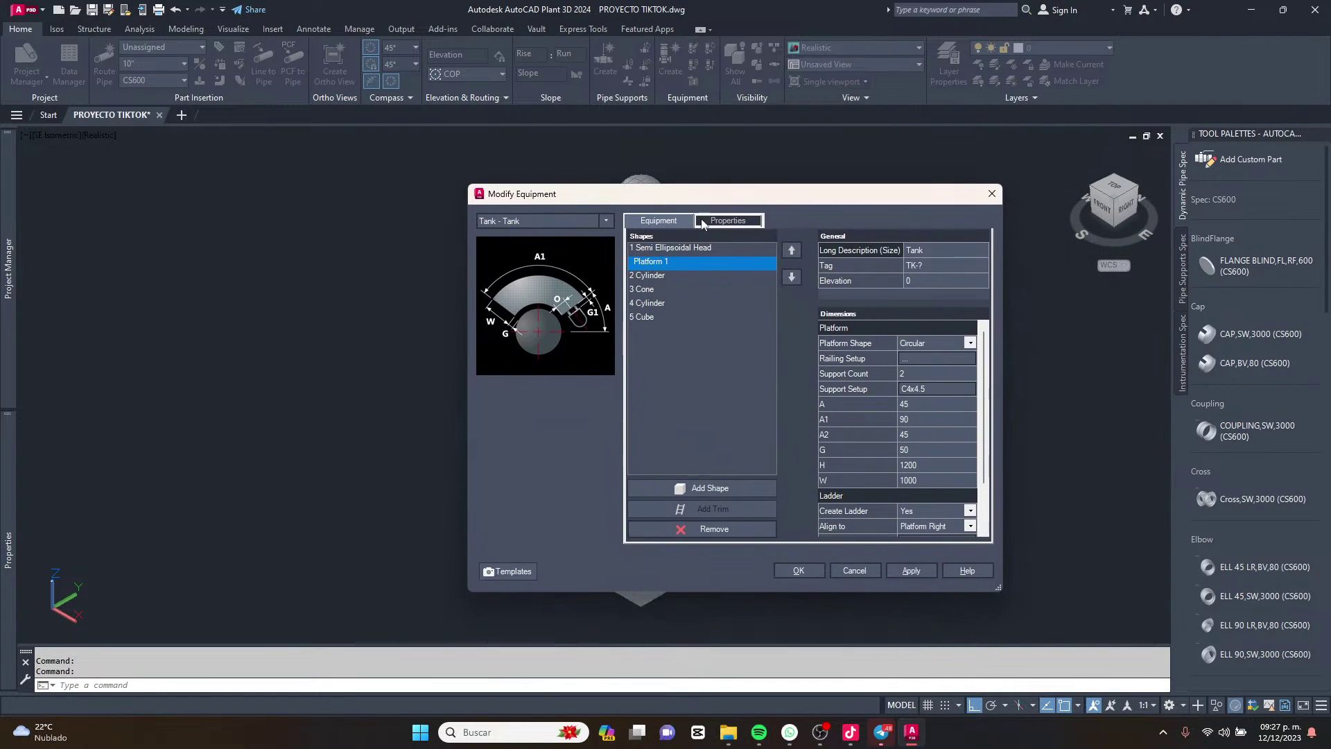
left_click(913, 571)
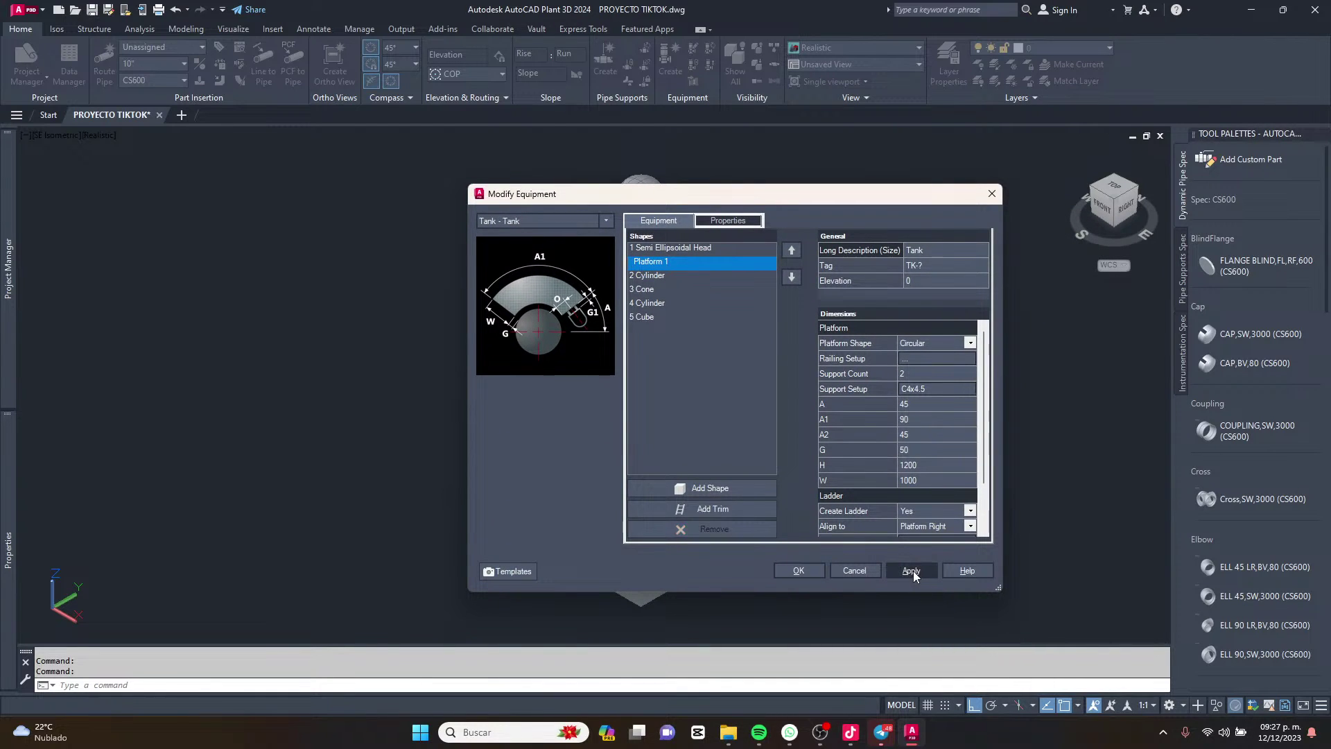
left_click(808, 567)
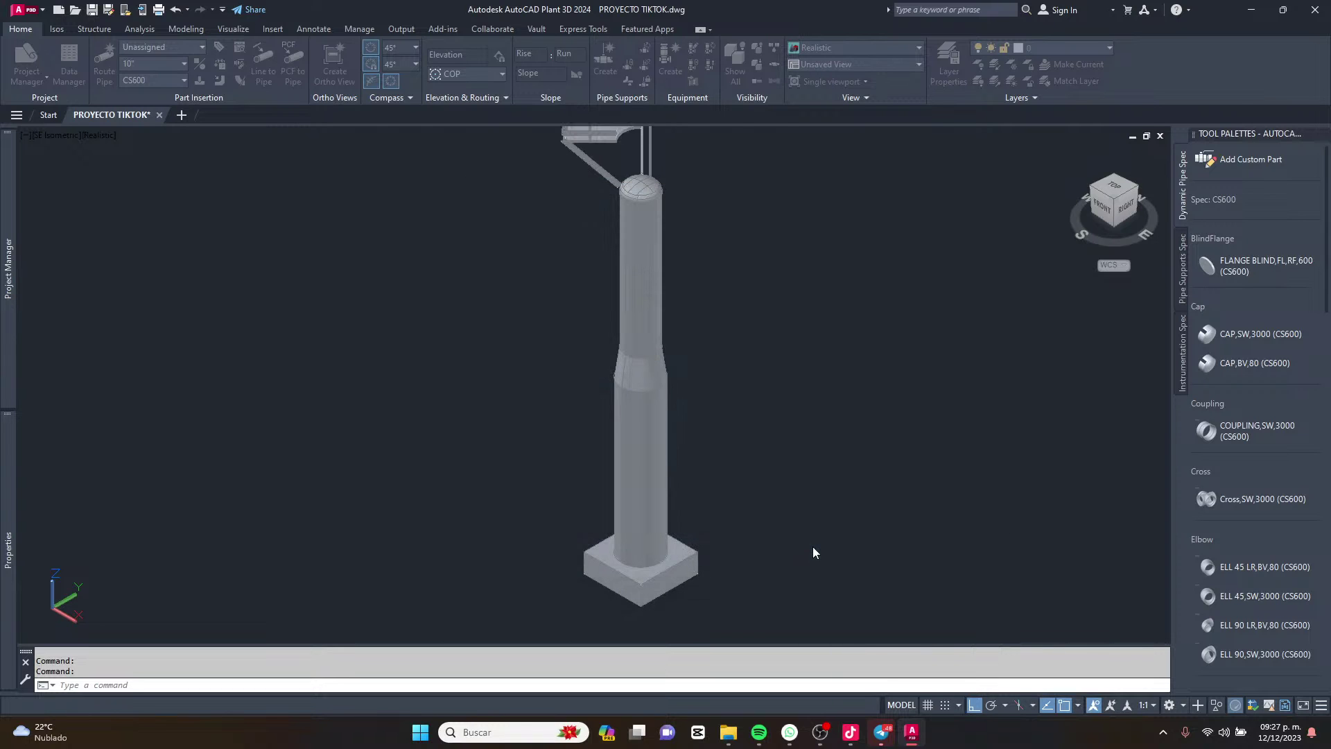
Examine the circular platform, its railing and caged ladder above the head, close up and from the top view.
middle_click_drag(601, 193, 619, 344)
scroll(625, 319, "up", 3)
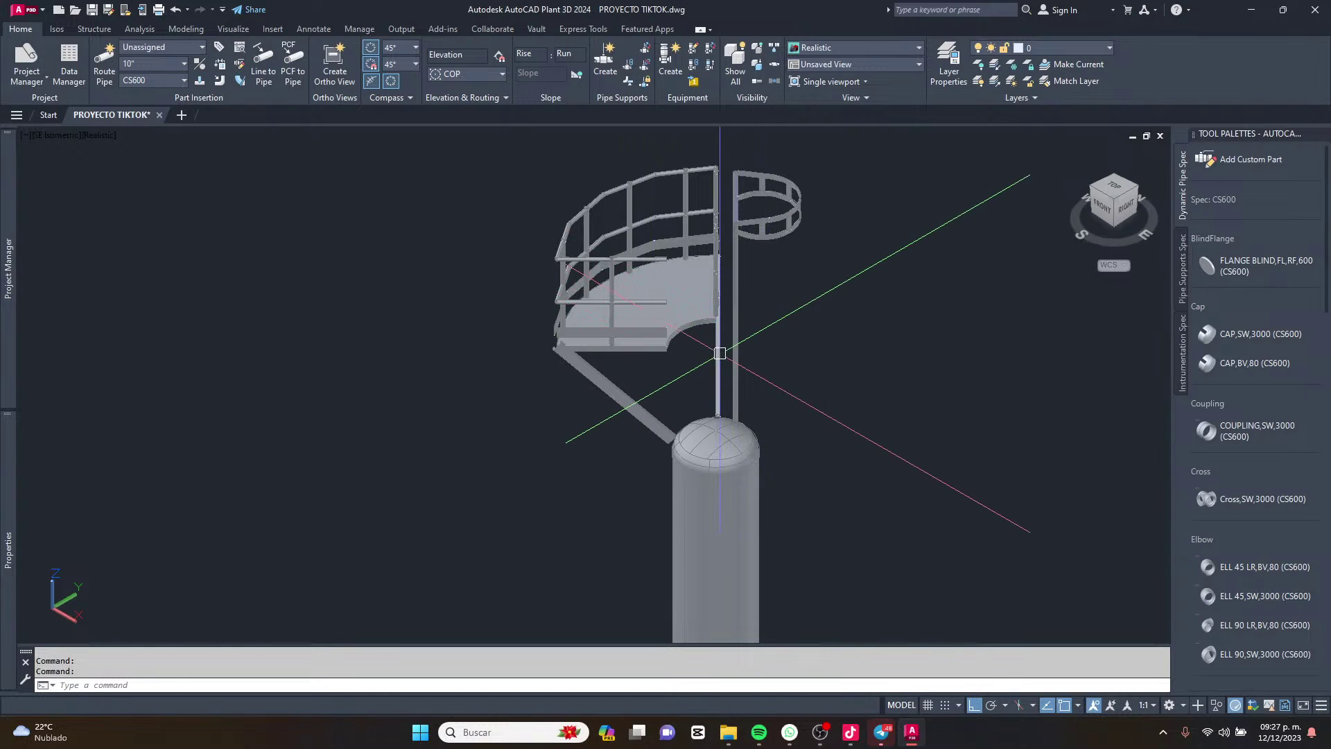
left_click(1114, 187)
scroll(552, 393, "up", 3)
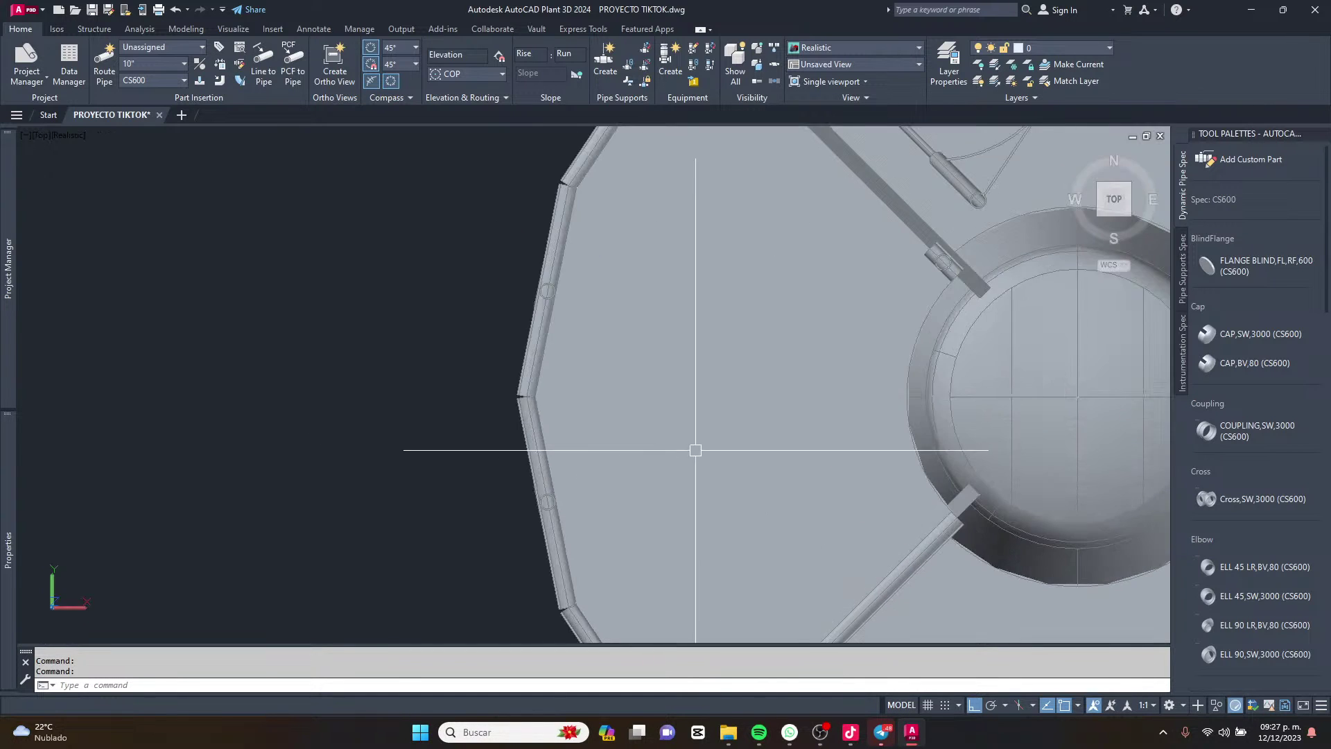
scroll(695, 451, "down", 3)
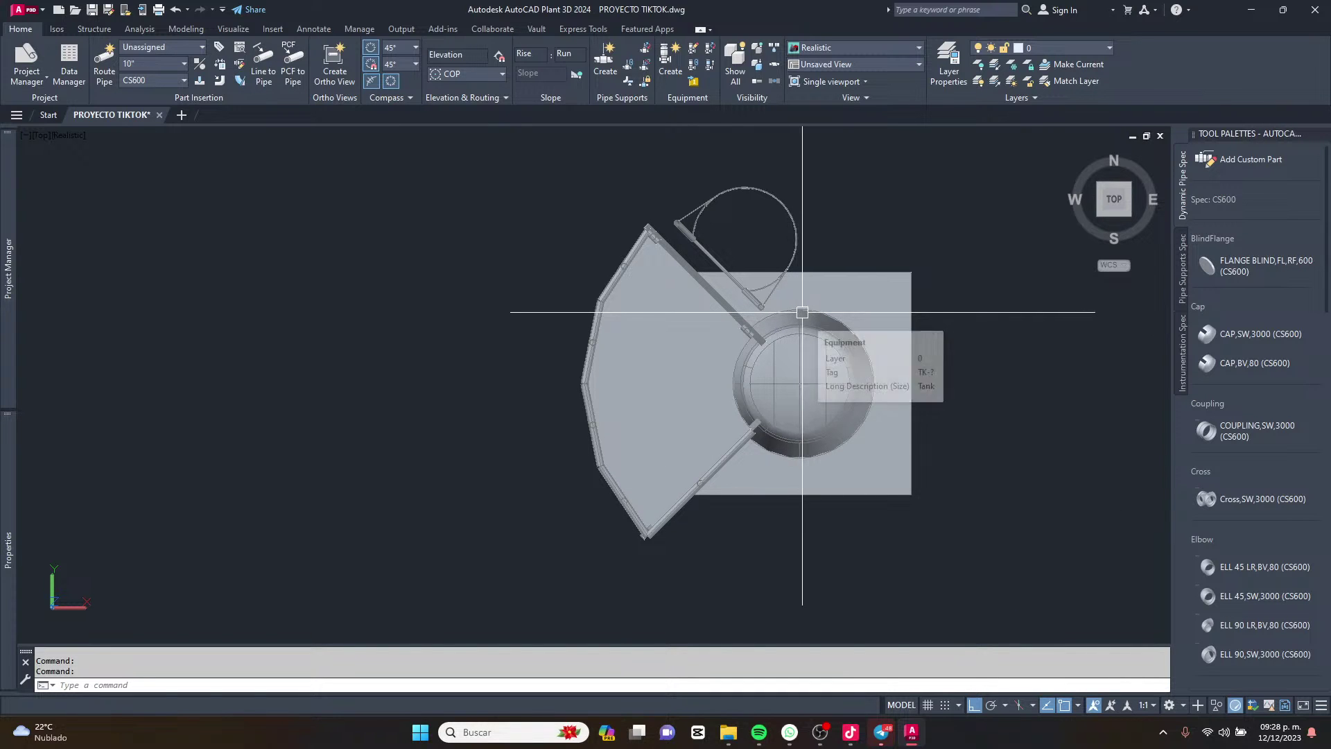
left_click(789, 359)
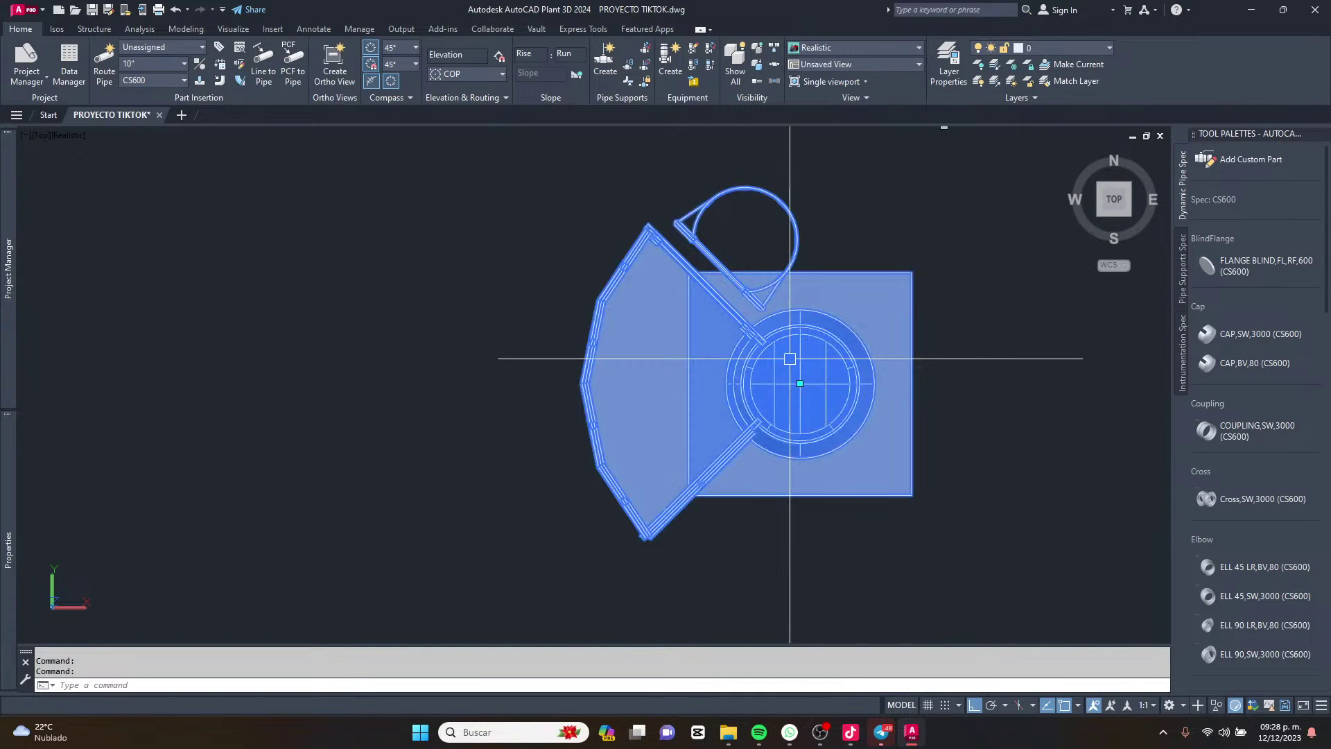
right_click(783, 366)
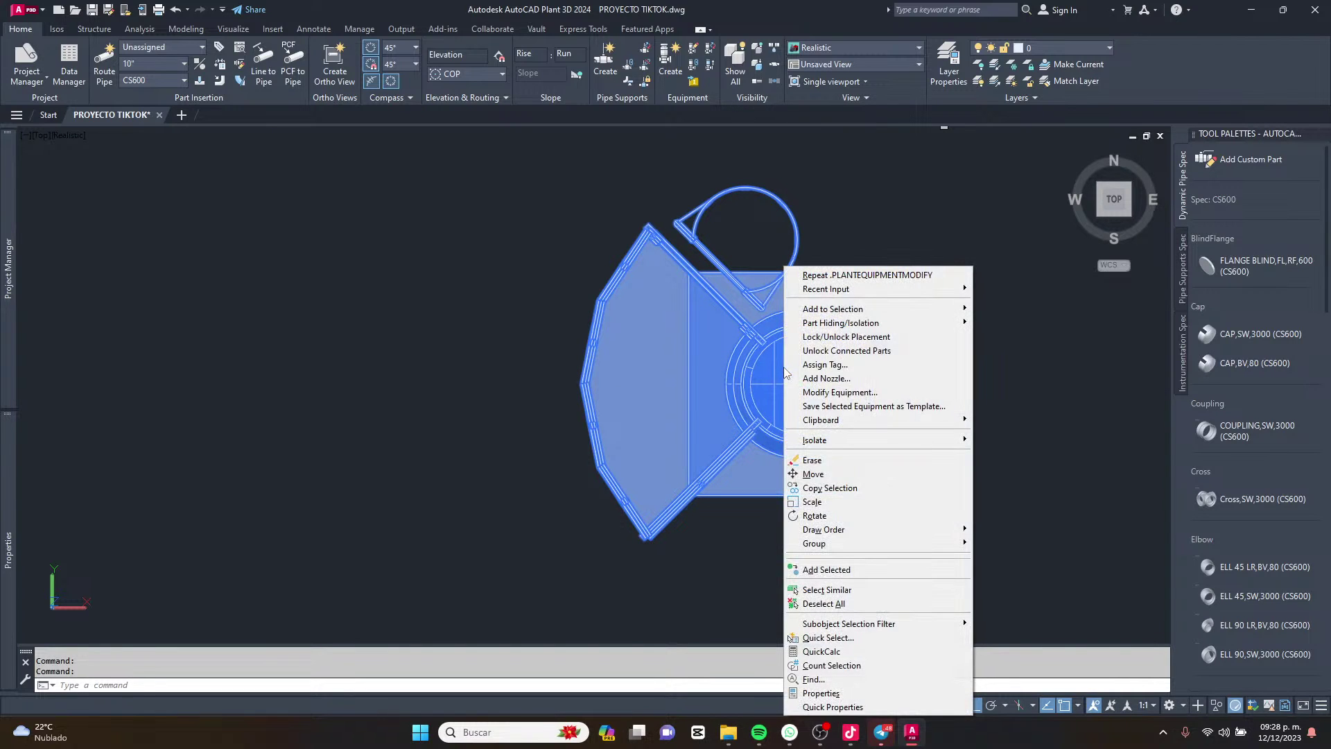
key("Escape")
key("Escape")
middle_click_drag(867, 309, 779, 371)
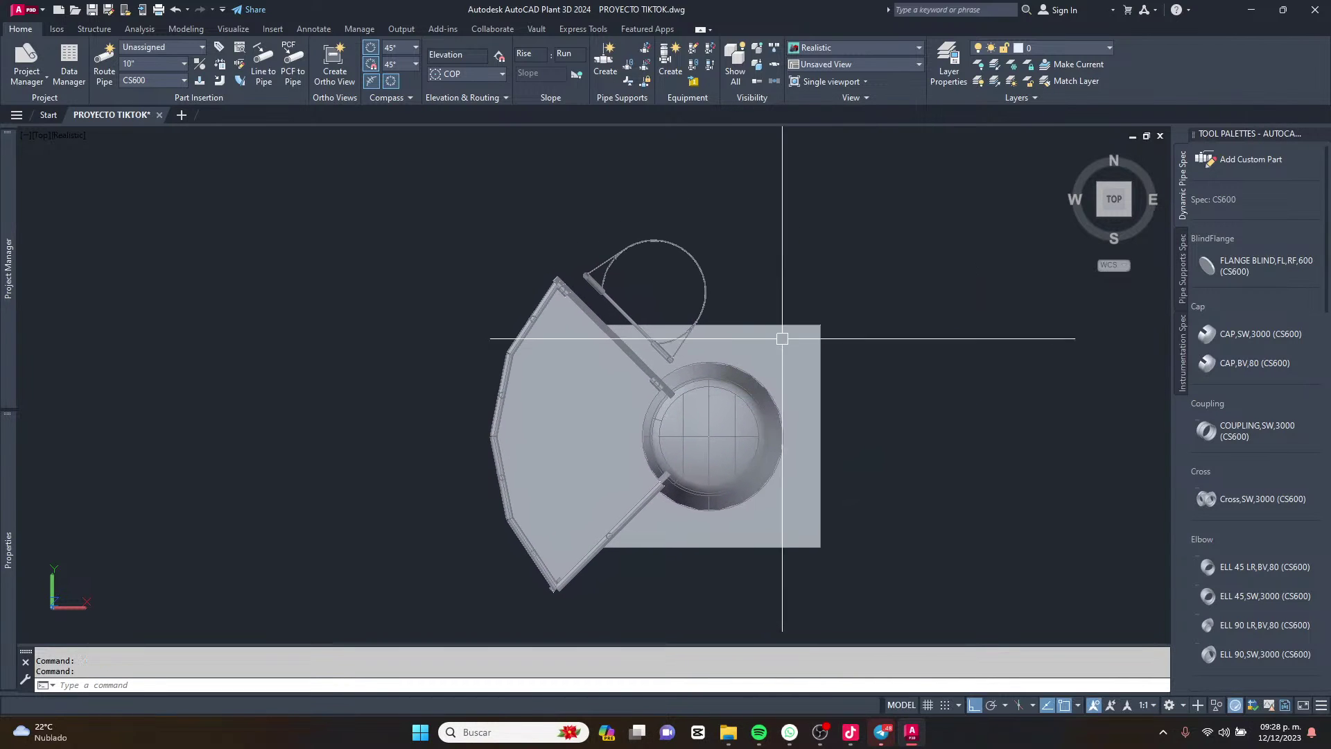
Modify the stack equipment, set the platform's angle A1 to 180, apply it and accept the changes.
left_click(721, 413)
right_click(721, 413)
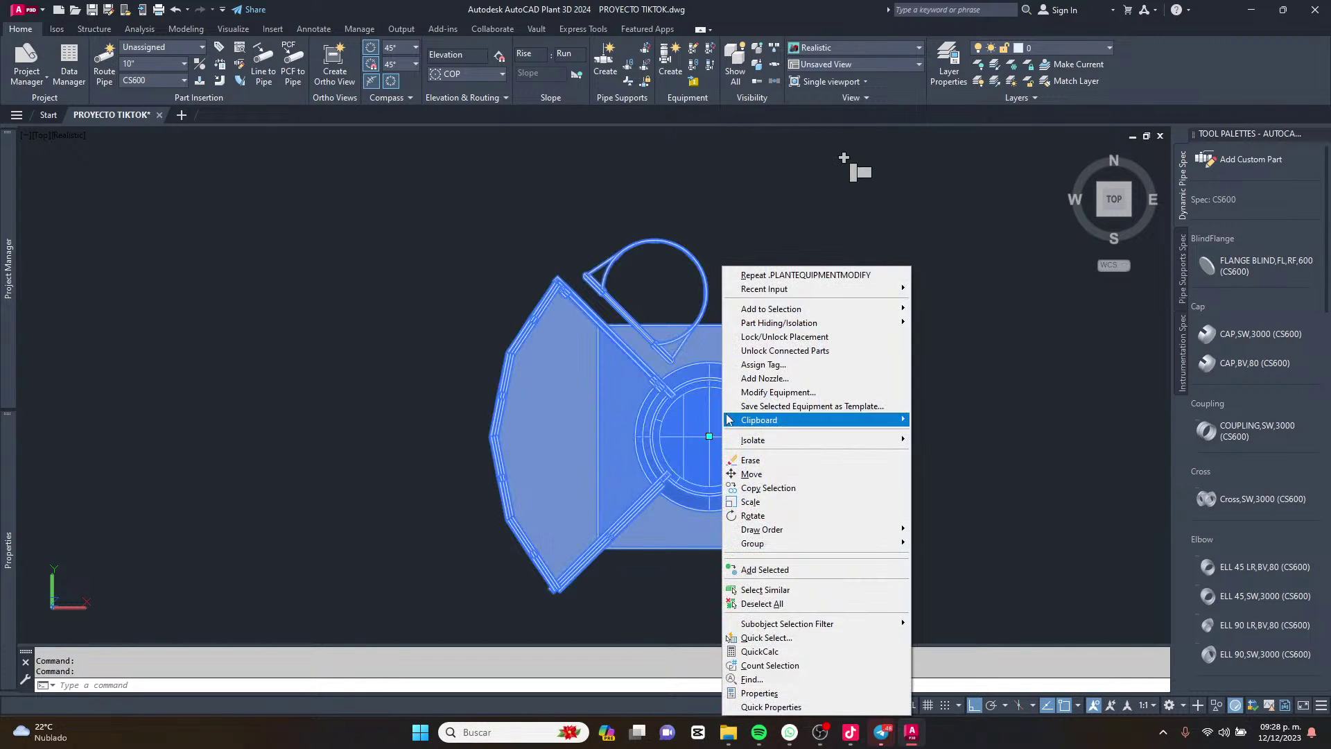
left_click(784, 391)
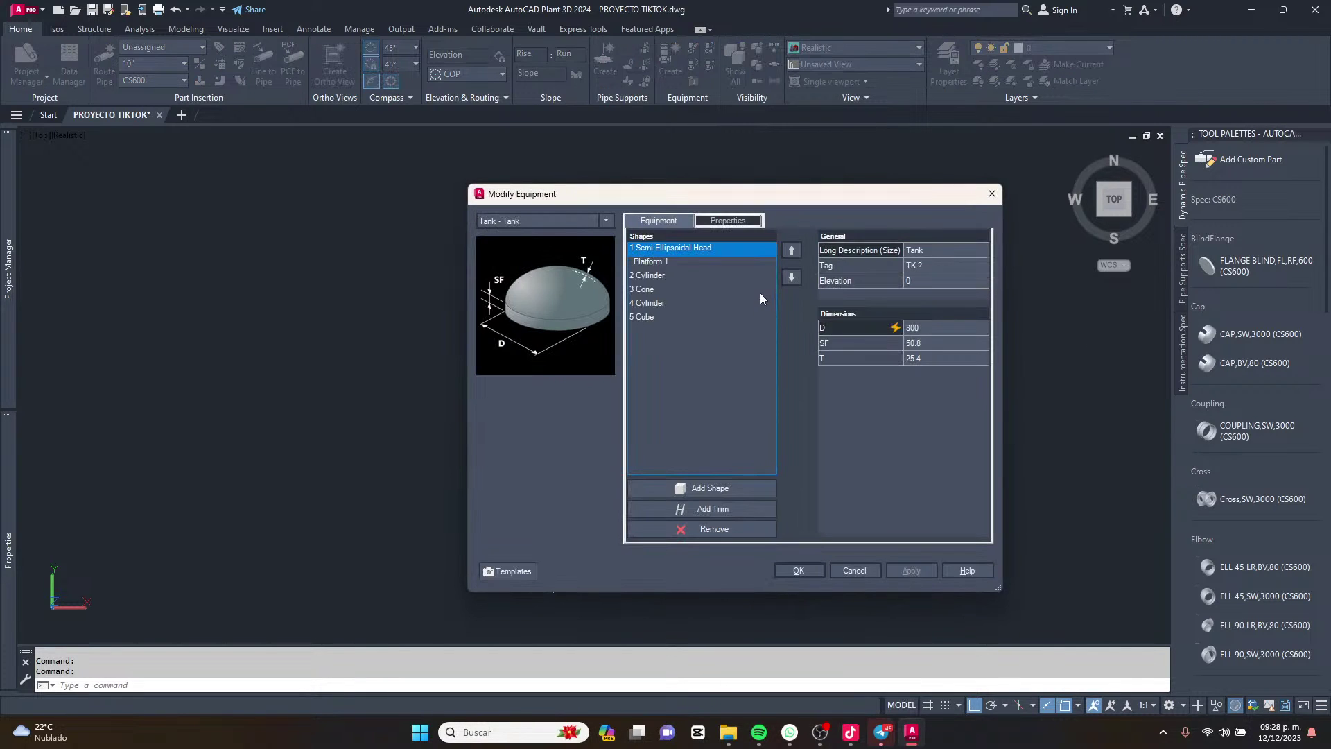
left_click(655, 262)
left_click_drag(796, 203, 669, 220)
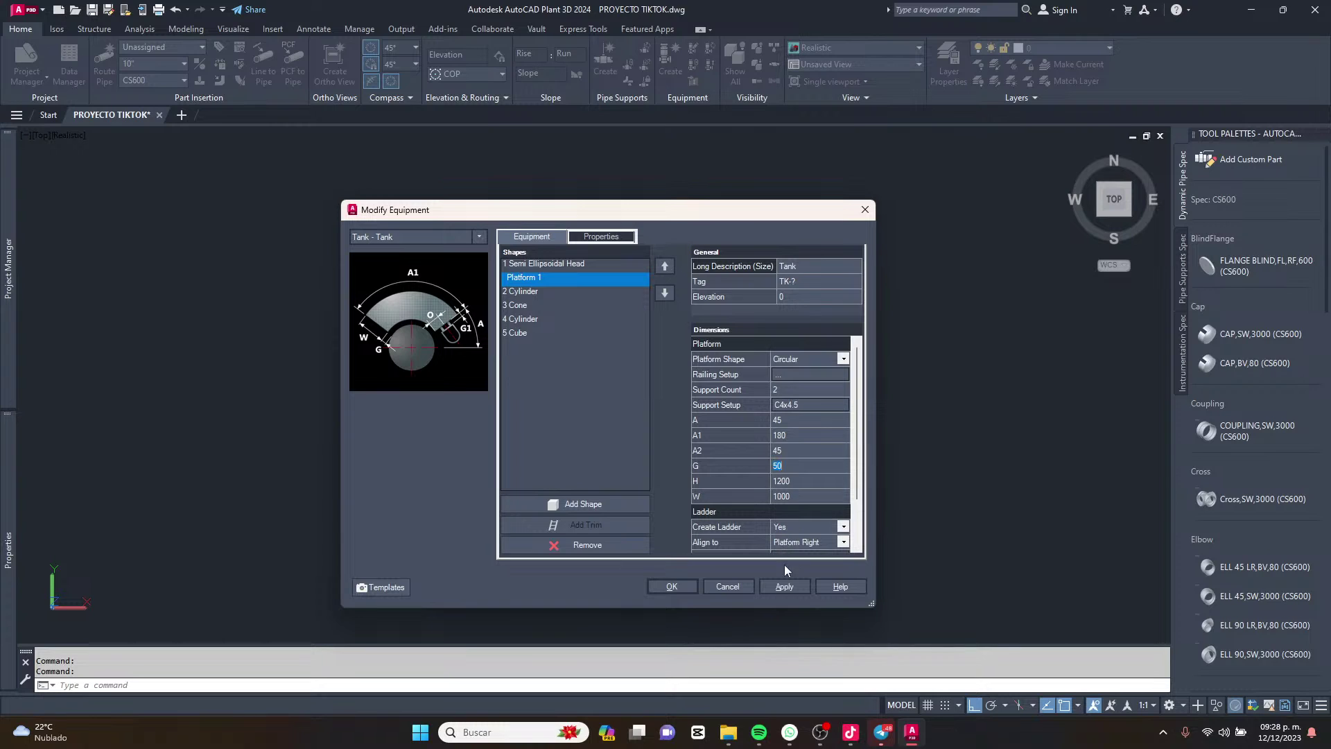
left_click(784, 587)
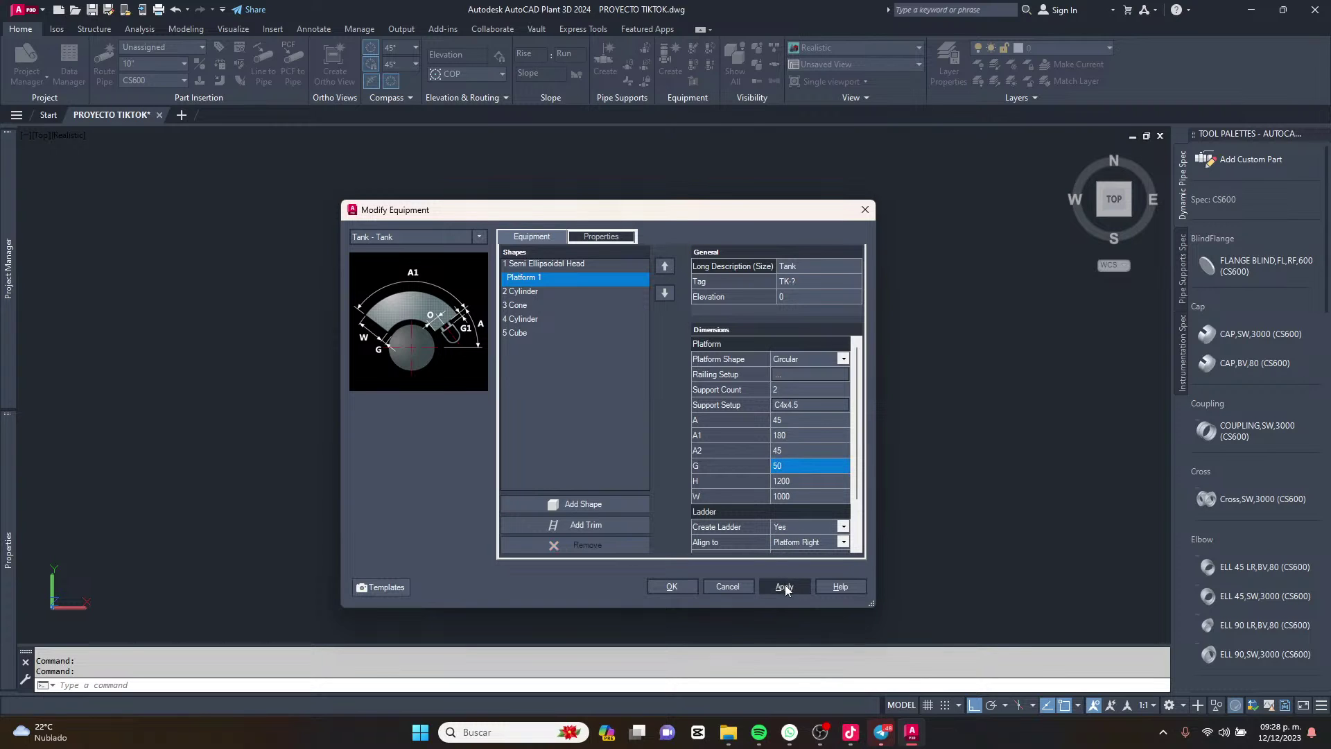
left_click(672, 586)
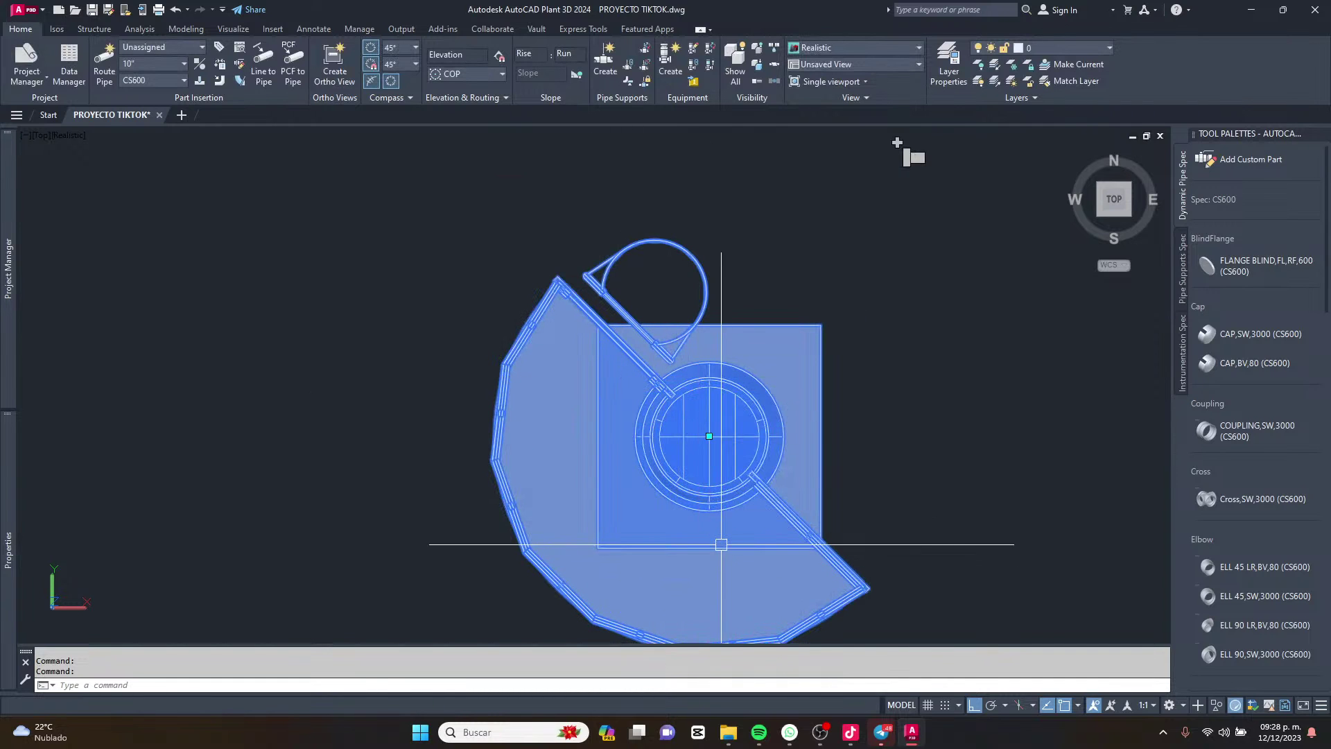
Modify the stack equipment, set the circular platform's angle A1 to 270 and apply the change.
mouse_move(722, 543)
middle_mouse_down("shift")
mouse_move(719, 451)
mouse_move(718, 519)
middle_mouse_up("shift")
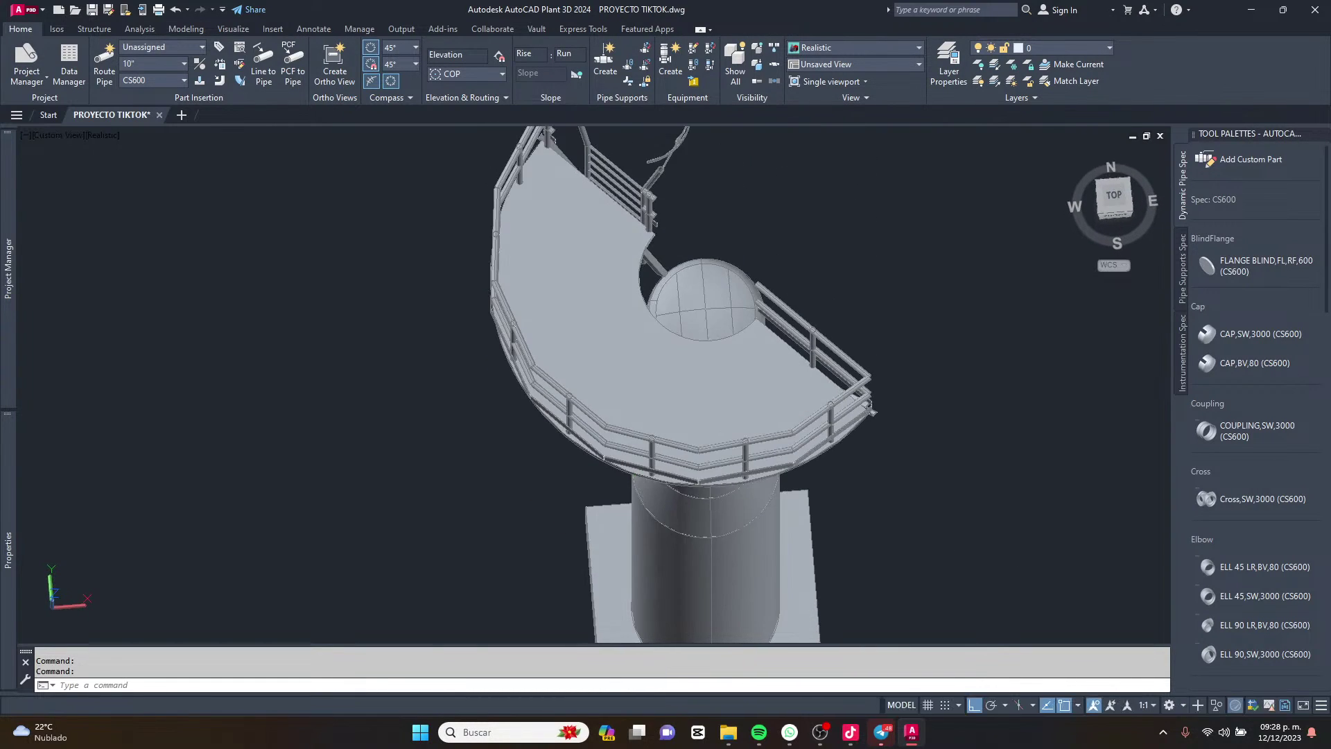
middle_click_drag(705, 621, 693, 686)
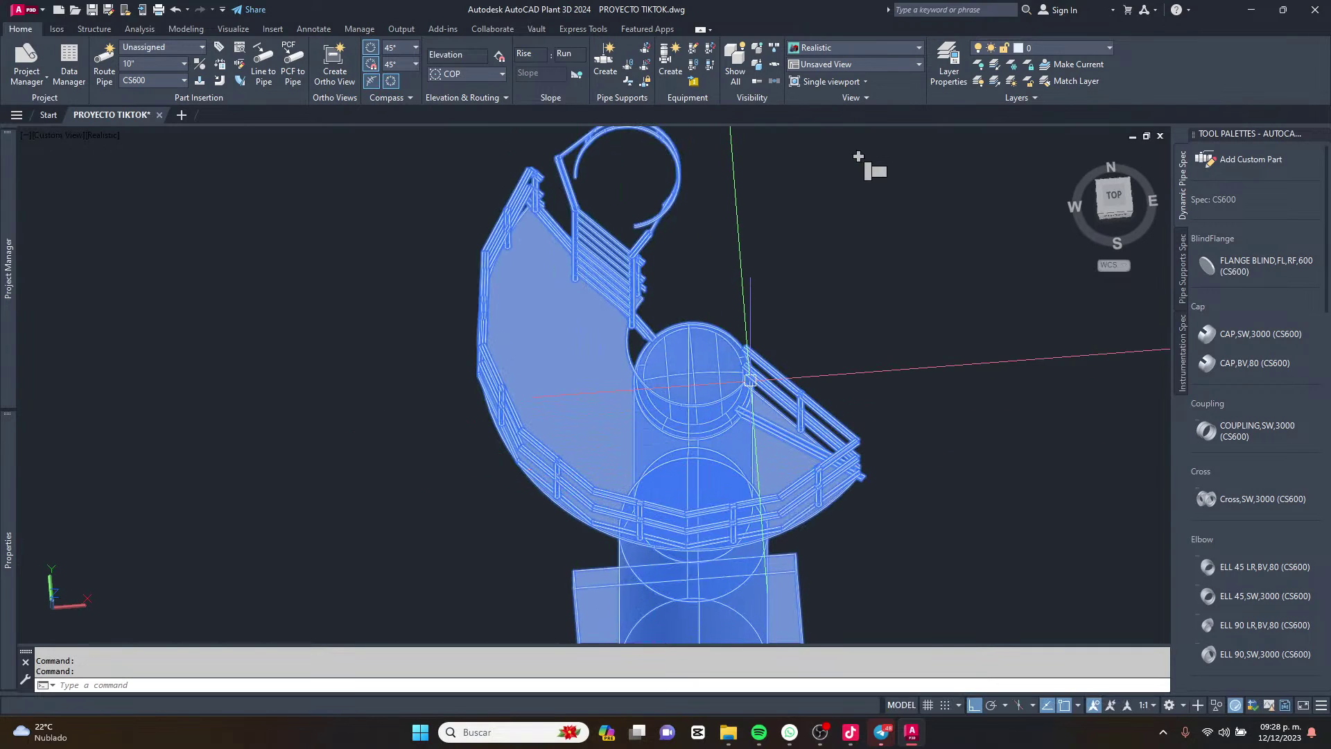
key("Escape")
left_click(702, 359)
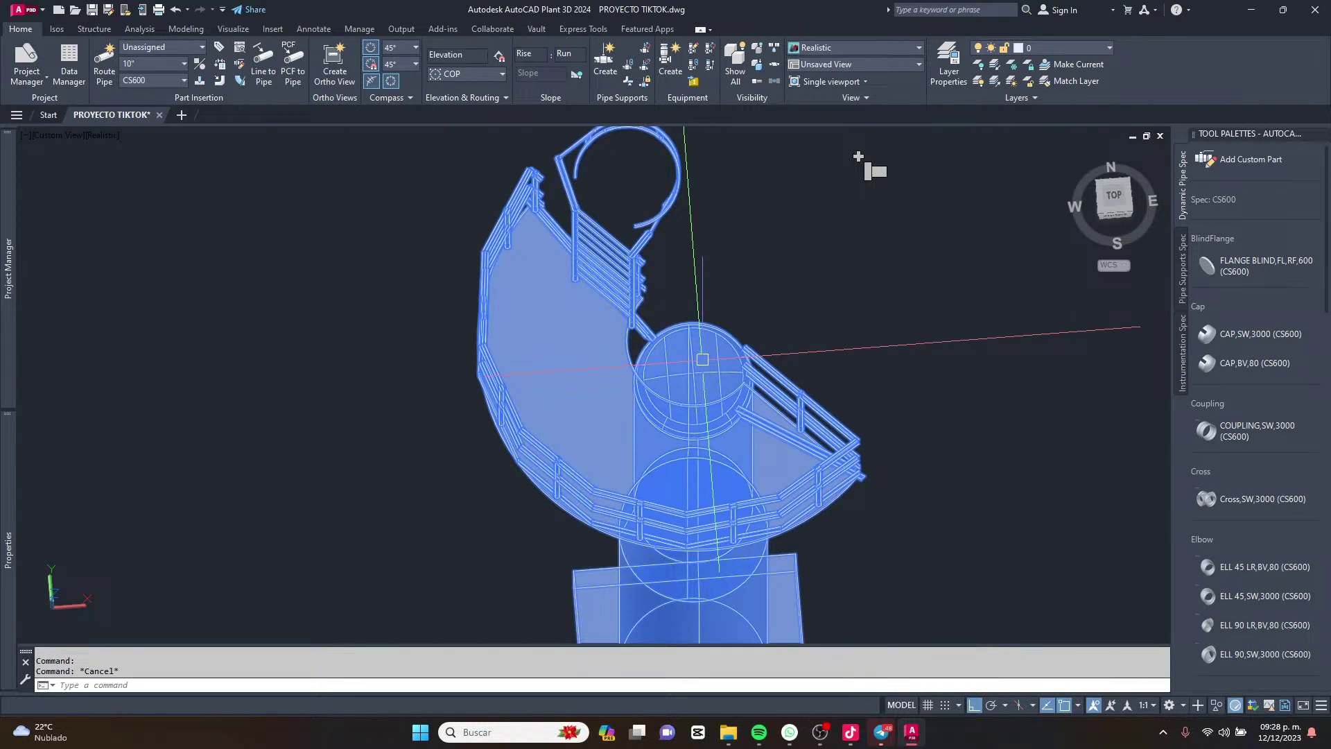
right_click(703, 362)
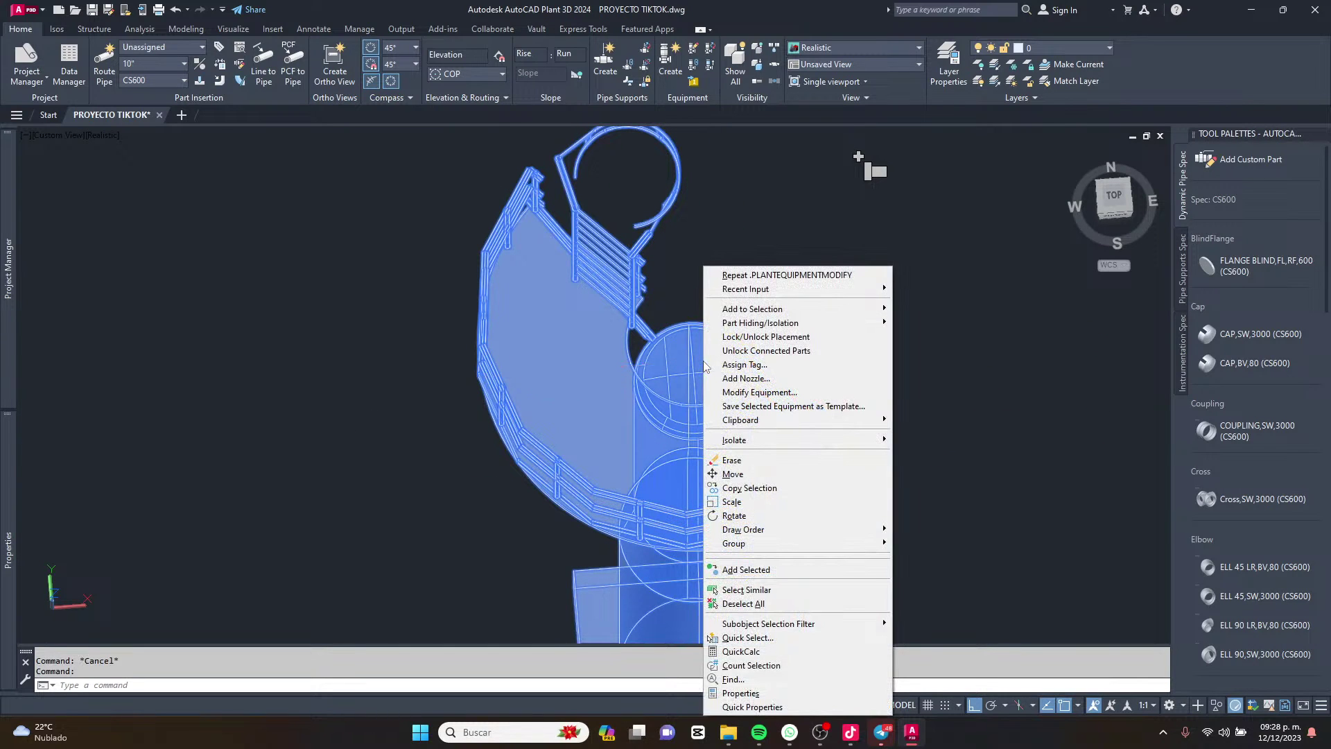
left_click(762, 391)
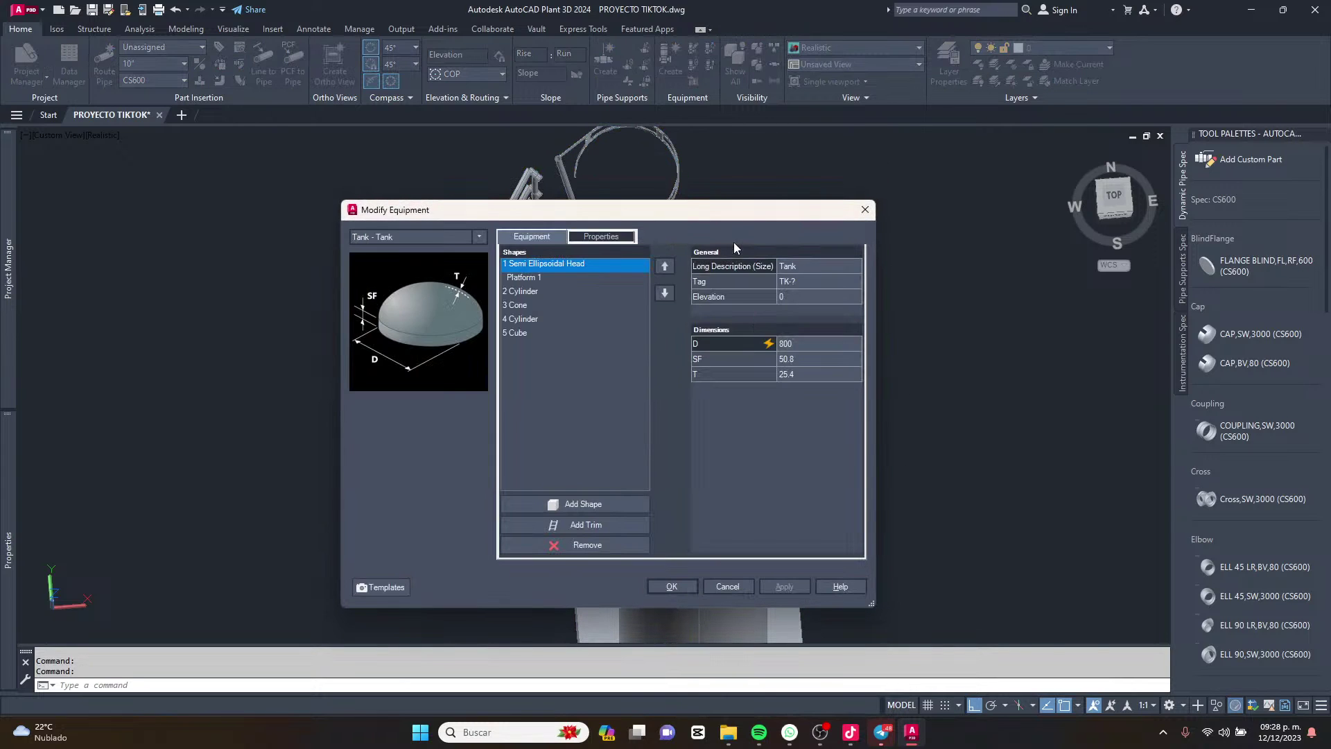
left_click(522, 278)
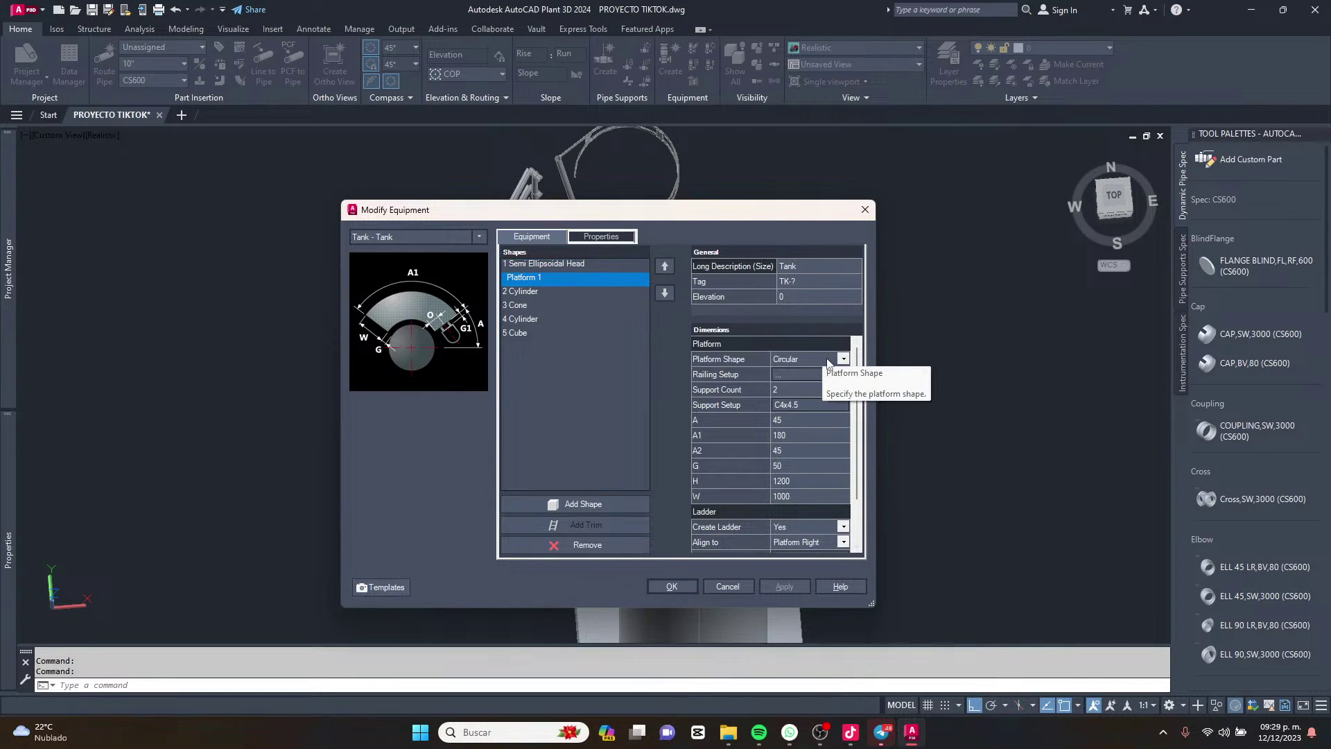
left_click(793, 433)
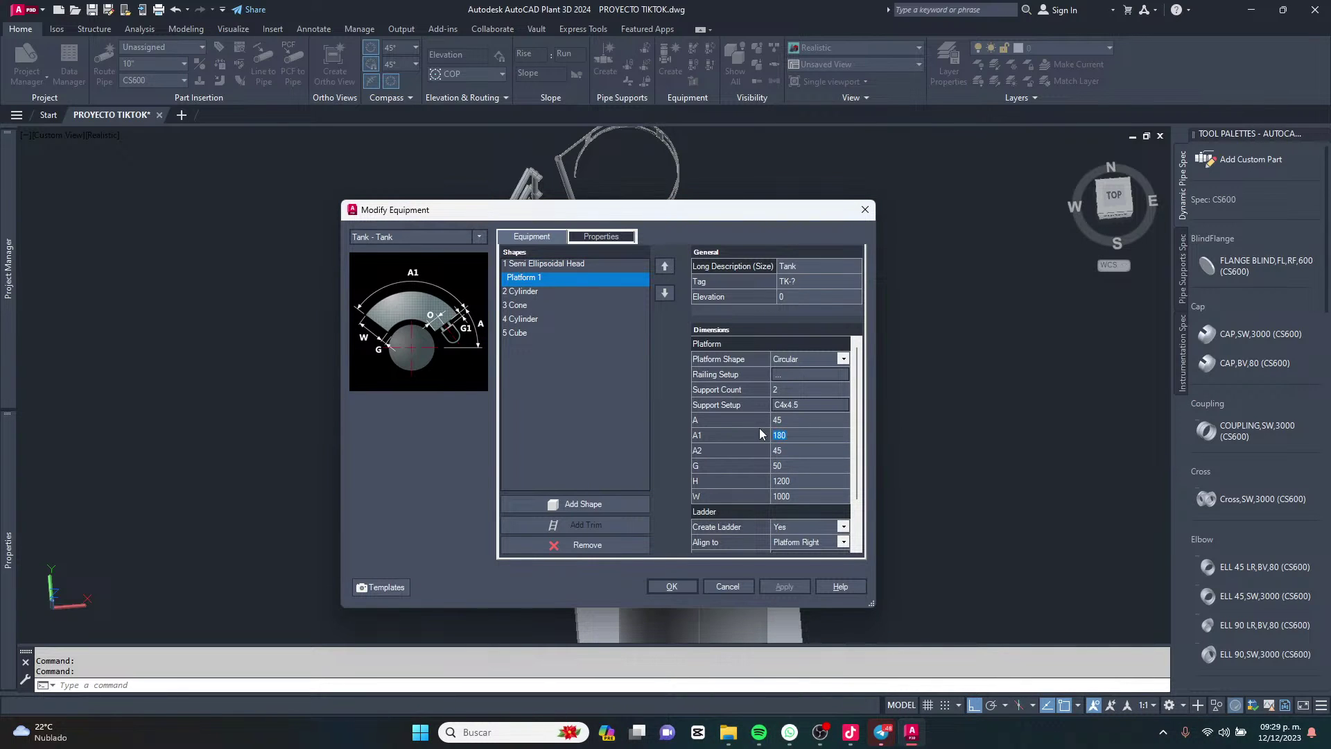
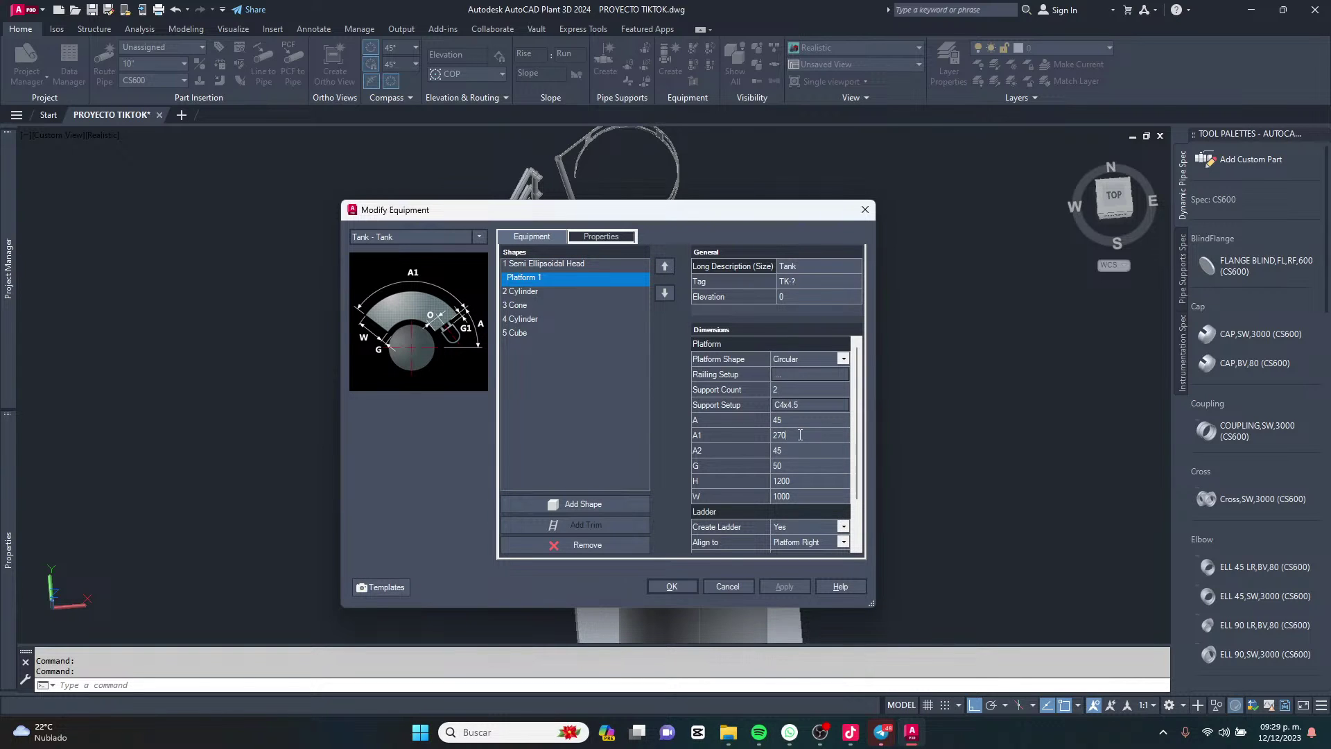
left_click(788, 483)
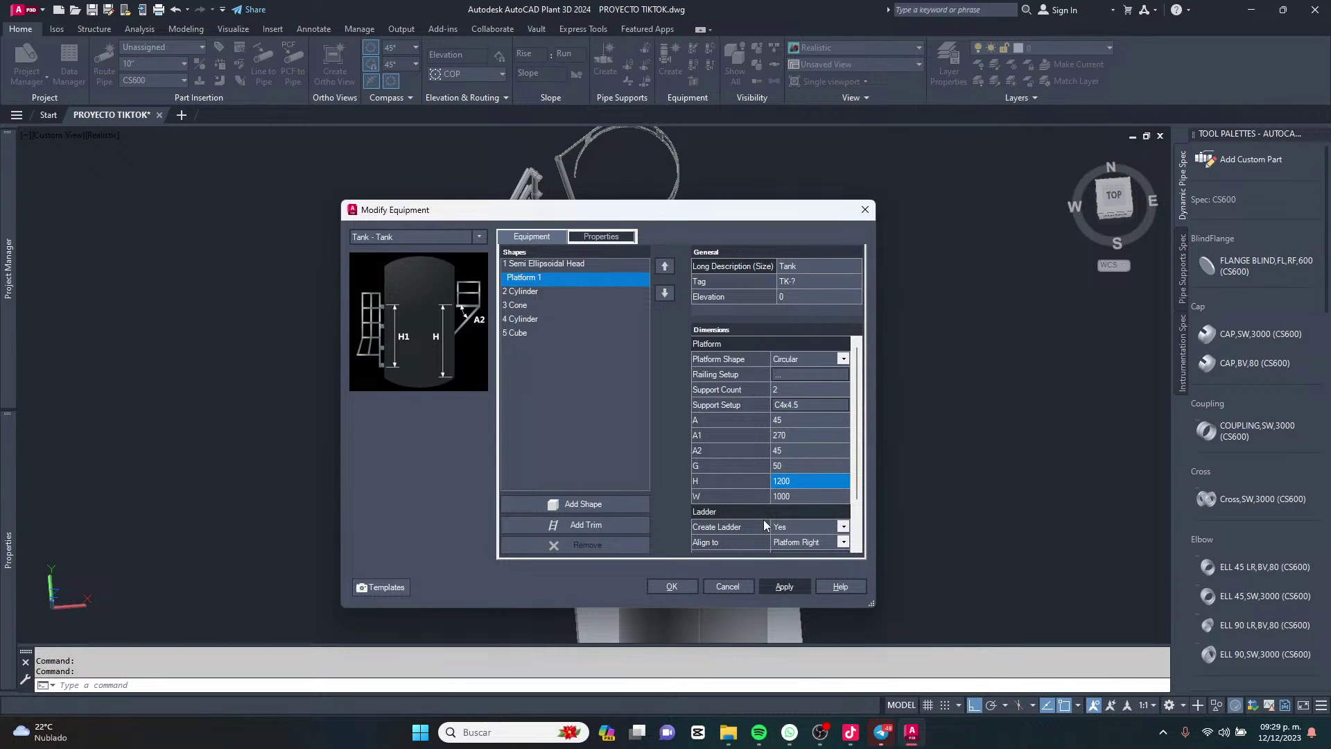
Try the Rectangular platform shape on the stack's platform and apply it to preview the change.
left_click(801, 359)
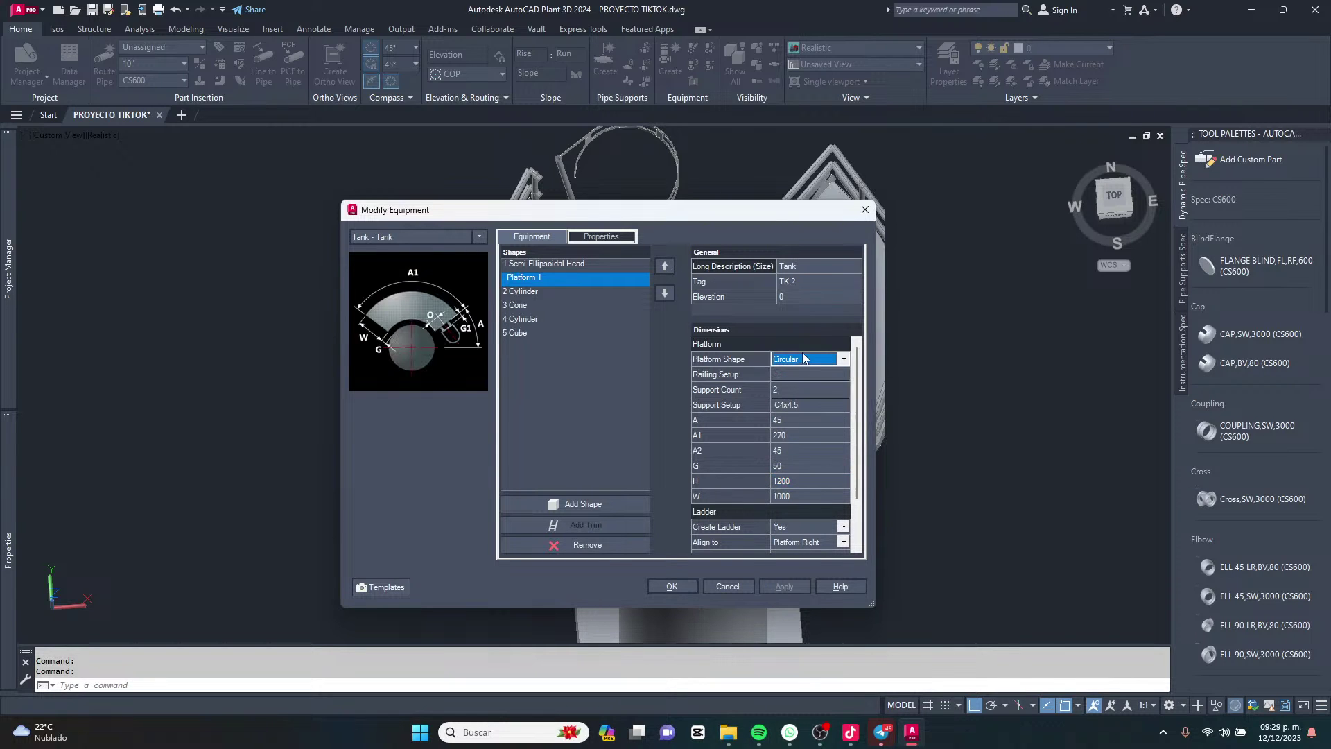
mouse_move(774, 222)
left_mouse_down()
mouse_move(588, 366)
mouse_move(690, 256)
mouse_move(451, 223)
mouse_move(346, 227)
mouse_move(266, 337)
mouse_move(752, 291)
mouse_move(776, 241)
left_mouse_up()
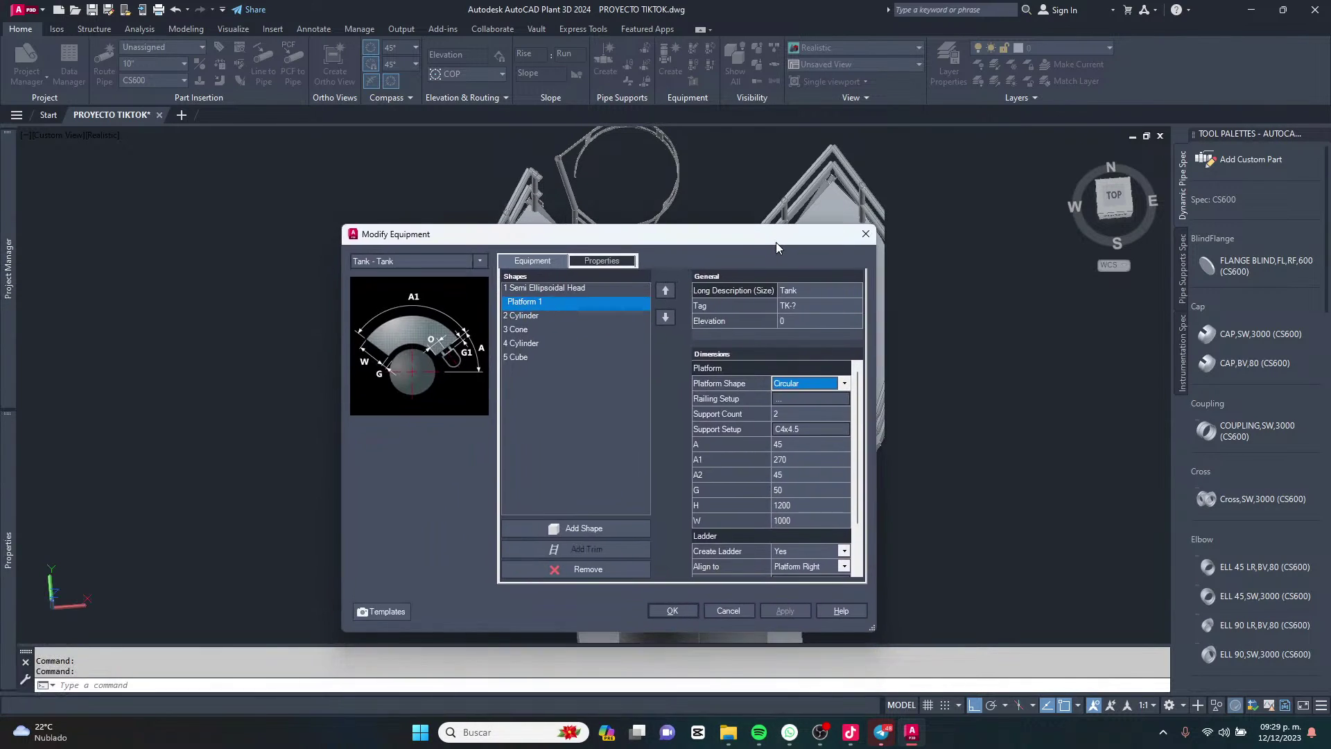
left_click(839, 386)
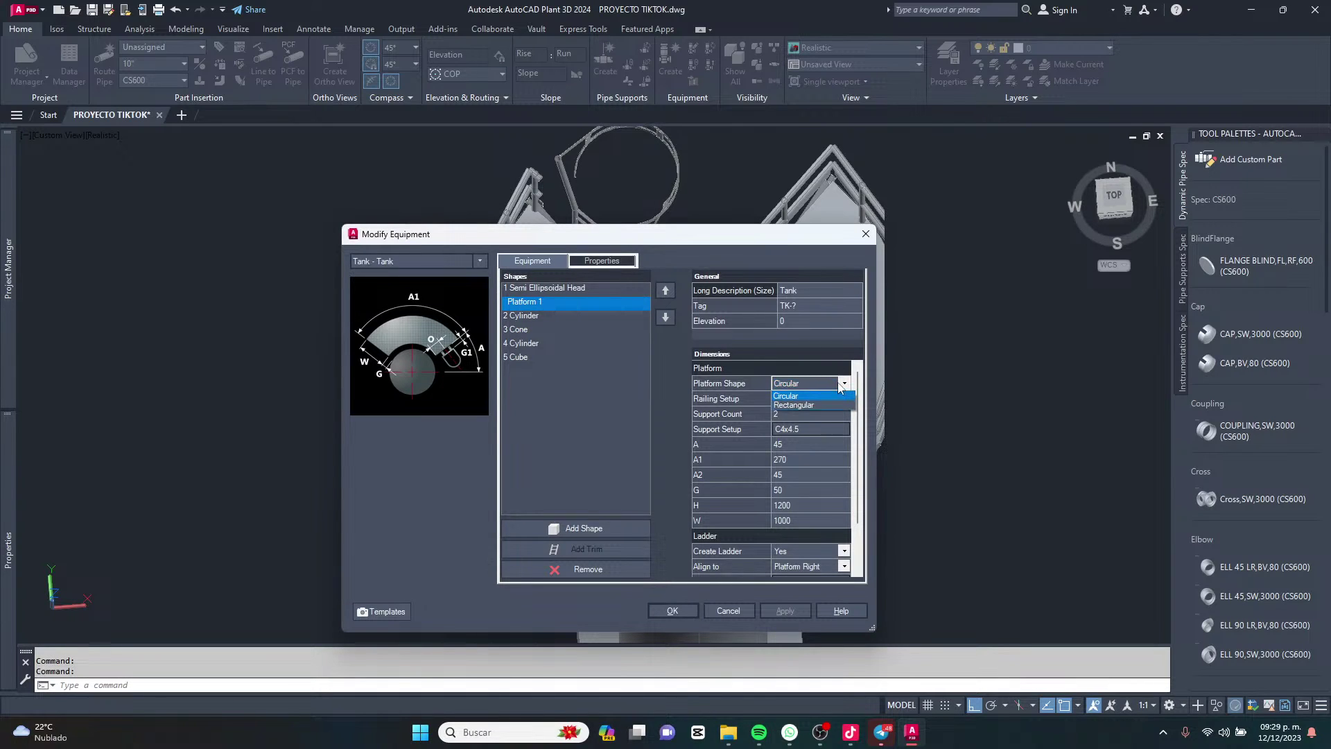
left_click(810, 404)
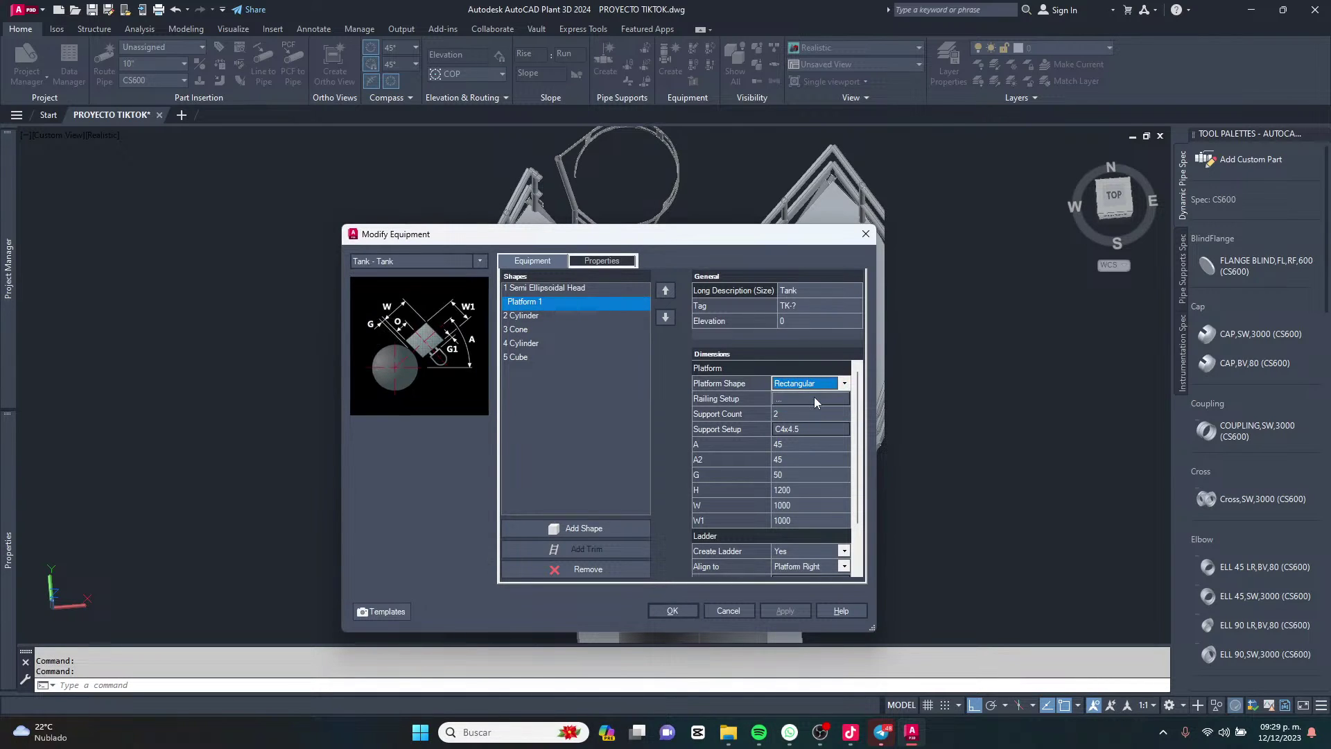
left_click(810, 477)
left_click(785, 611)
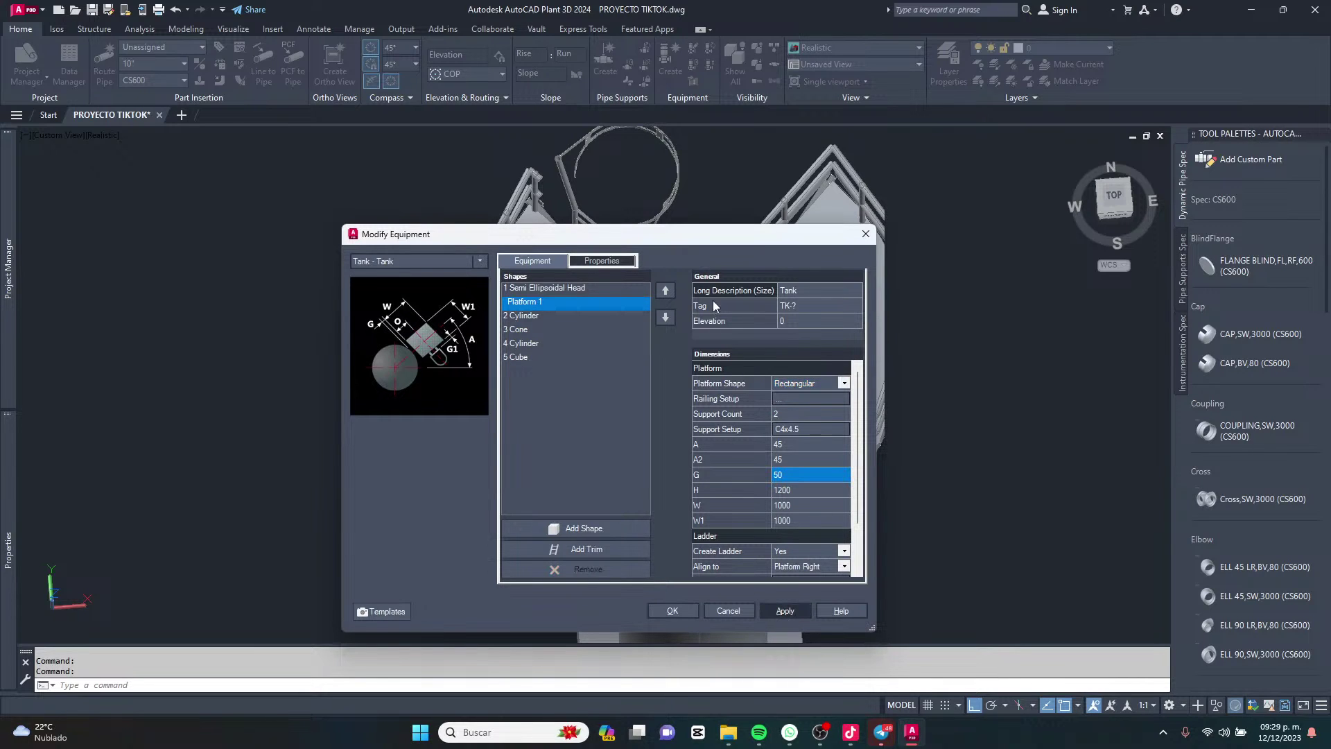
mouse_move(747, 241)
left_mouse_down()
mouse_move(434, 294)
mouse_move(357, 346)
mouse_move(464, 324)
mouse_move(741, 223)
left_mouse_up()
Set the platform shape back to Circular, apply it and accept the equipment changes.
left_click(825, 366)
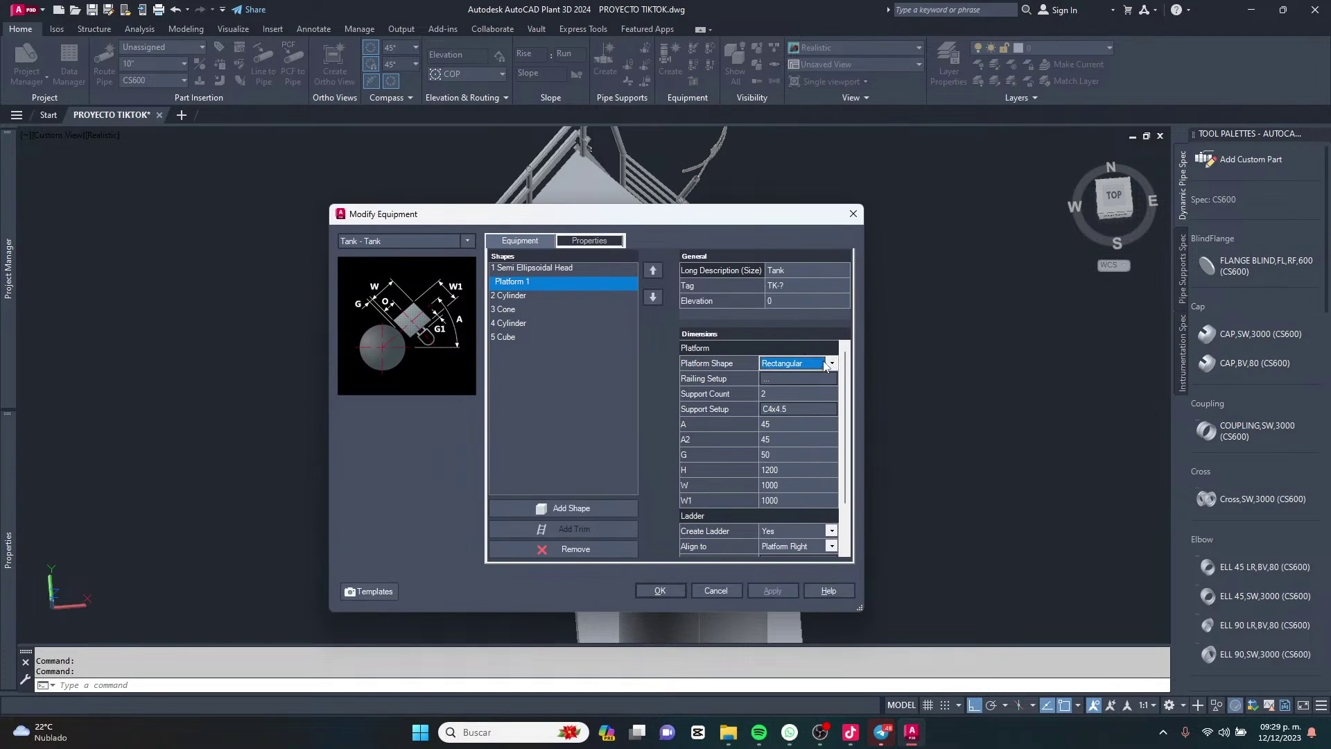
left_click(825, 366)
left_click(792, 385)
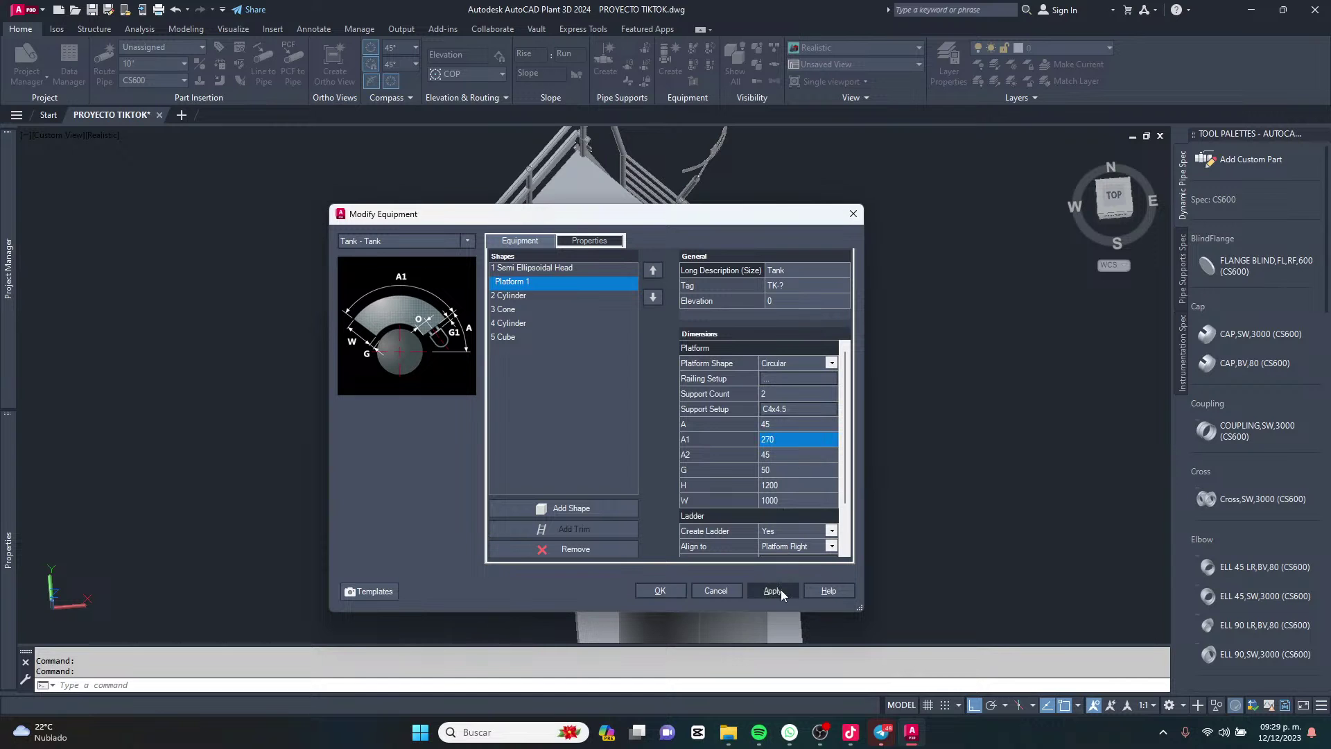
left_click(781, 589)
left_click_drag(746, 223, 611, 261)
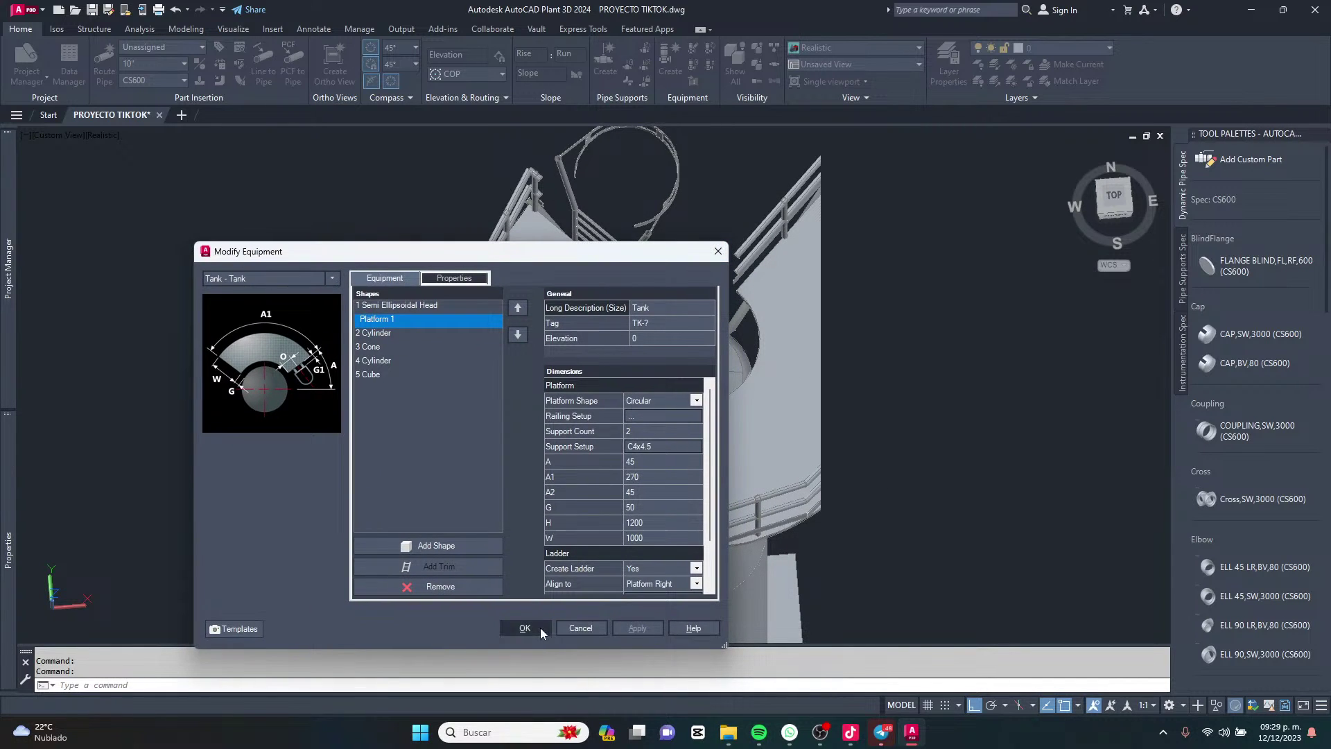
left_click(528, 629)
Examine the enlarged circular platform, its diagonal supports and the ladder from several sides and close up.
middle_click_drag(747, 424, 762, 388, "shift")
scroll(682, 436, "down", 8)
scroll(681, 280, "up", 4)
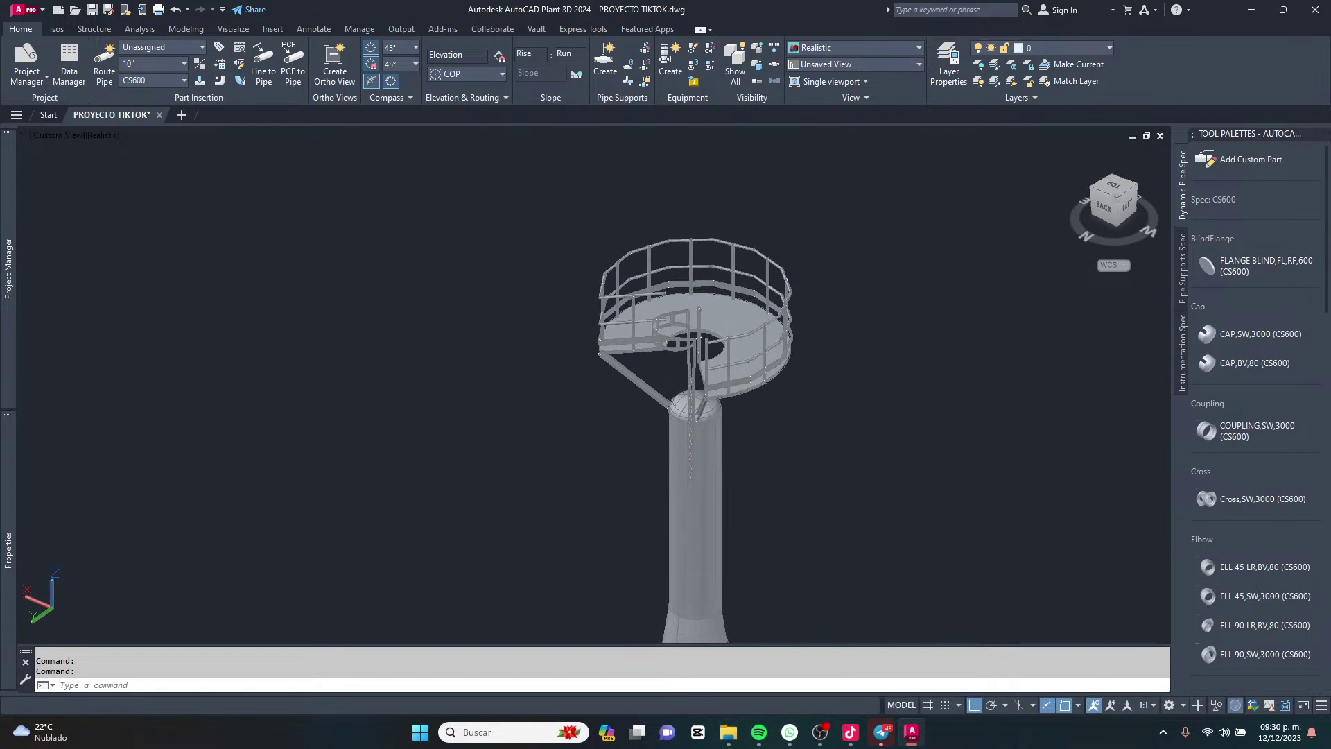
scroll(693, 378, "up", 5)
scroll(740, 354, "up", 4)
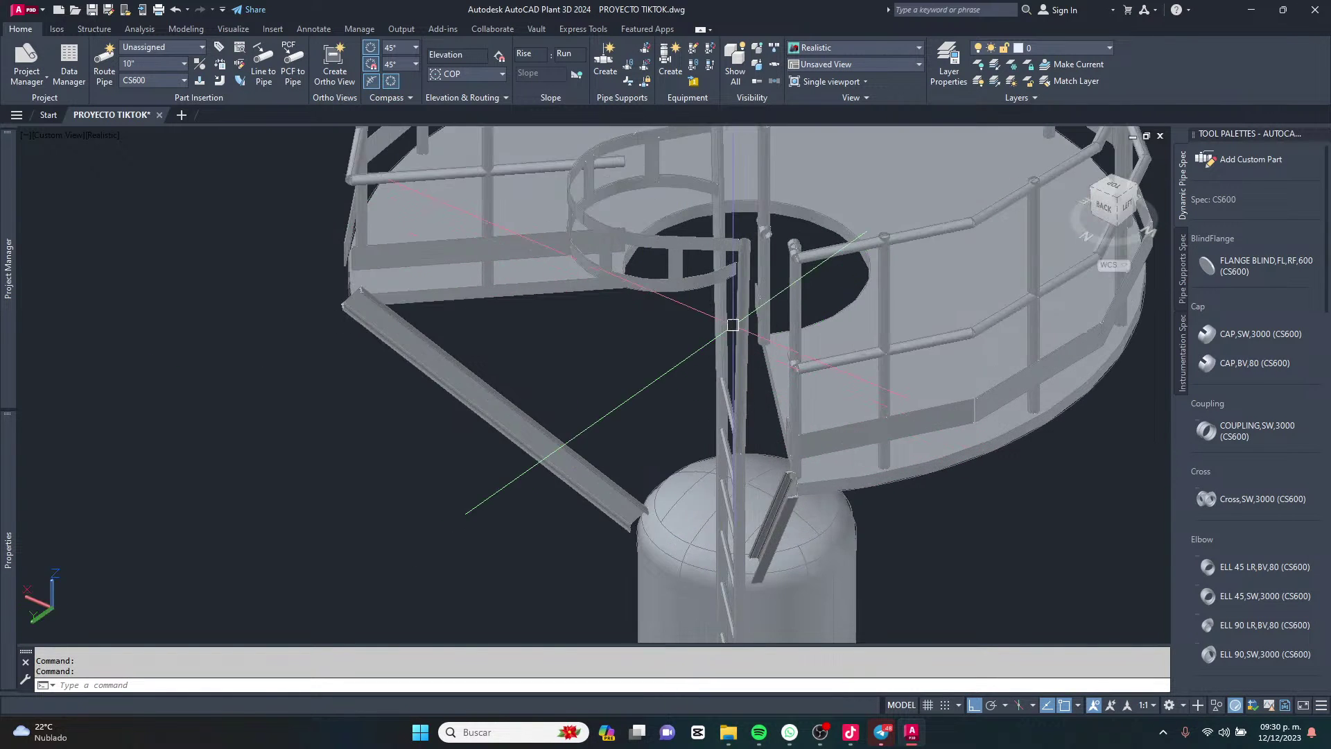
scroll(619, 227, "down", 5)
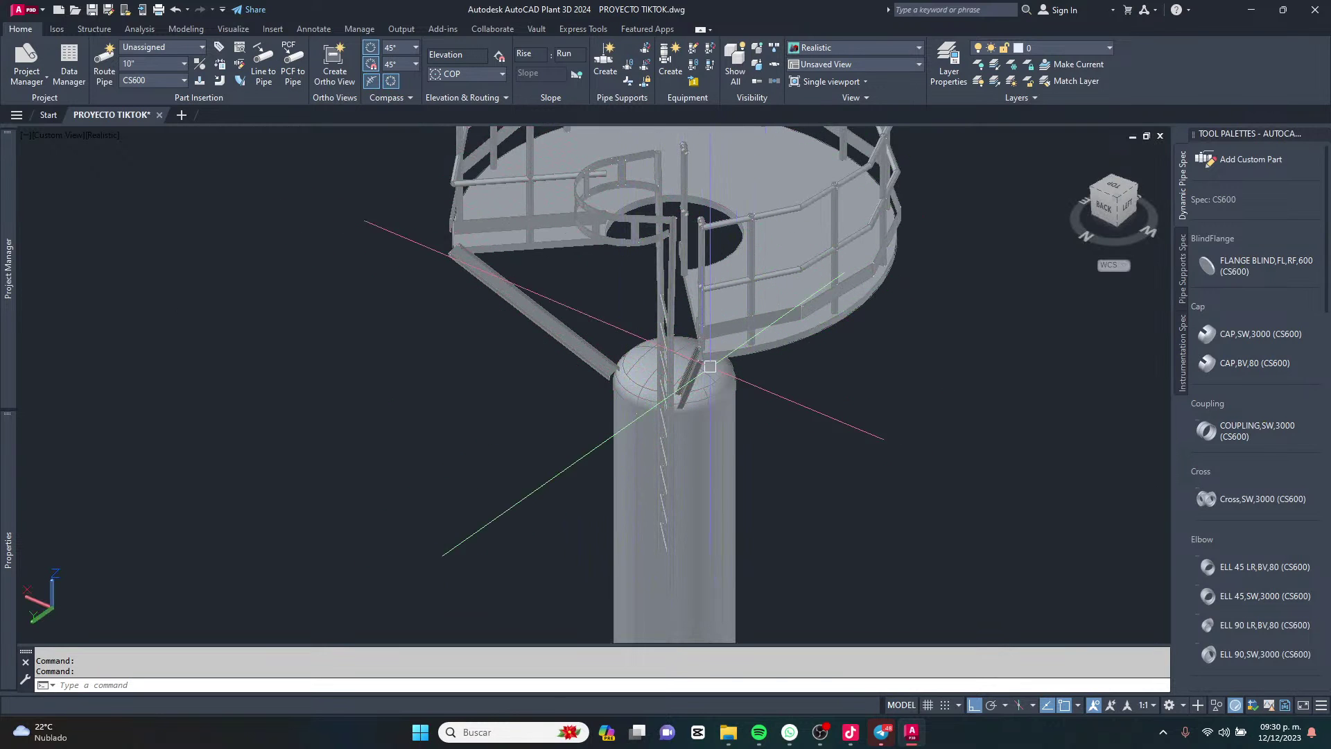
middle_click_drag(716, 402, 616, 366, "shift")
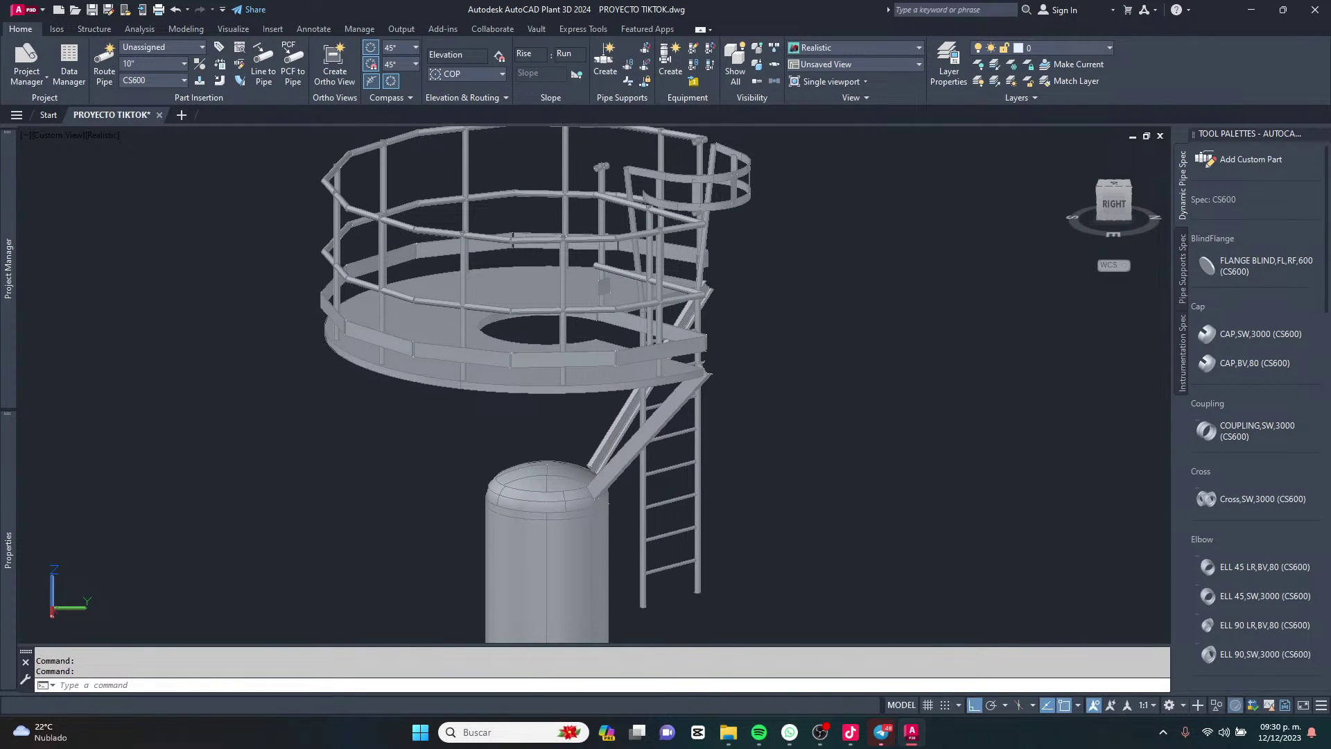
scroll(572, 453, "up", 4)
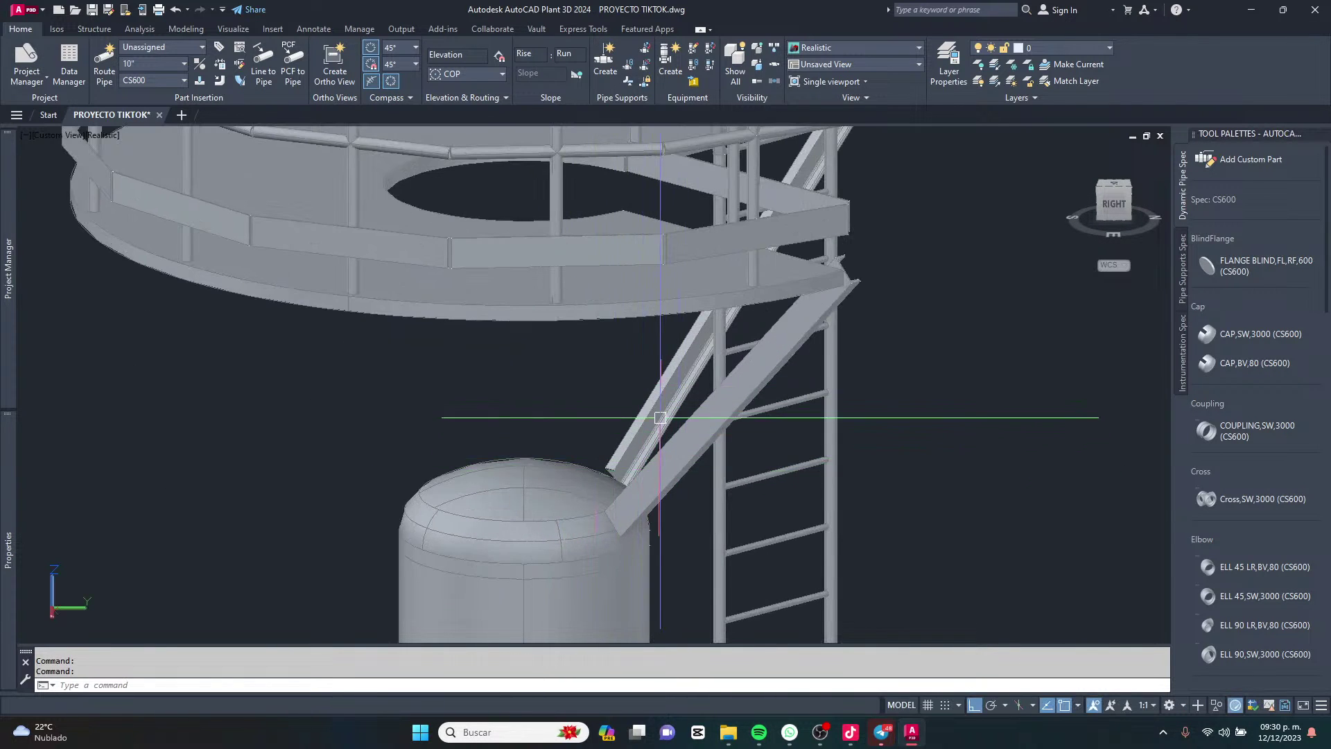
scroll(662, 395, "down", 5)
scroll(660, 309, "up", 2)
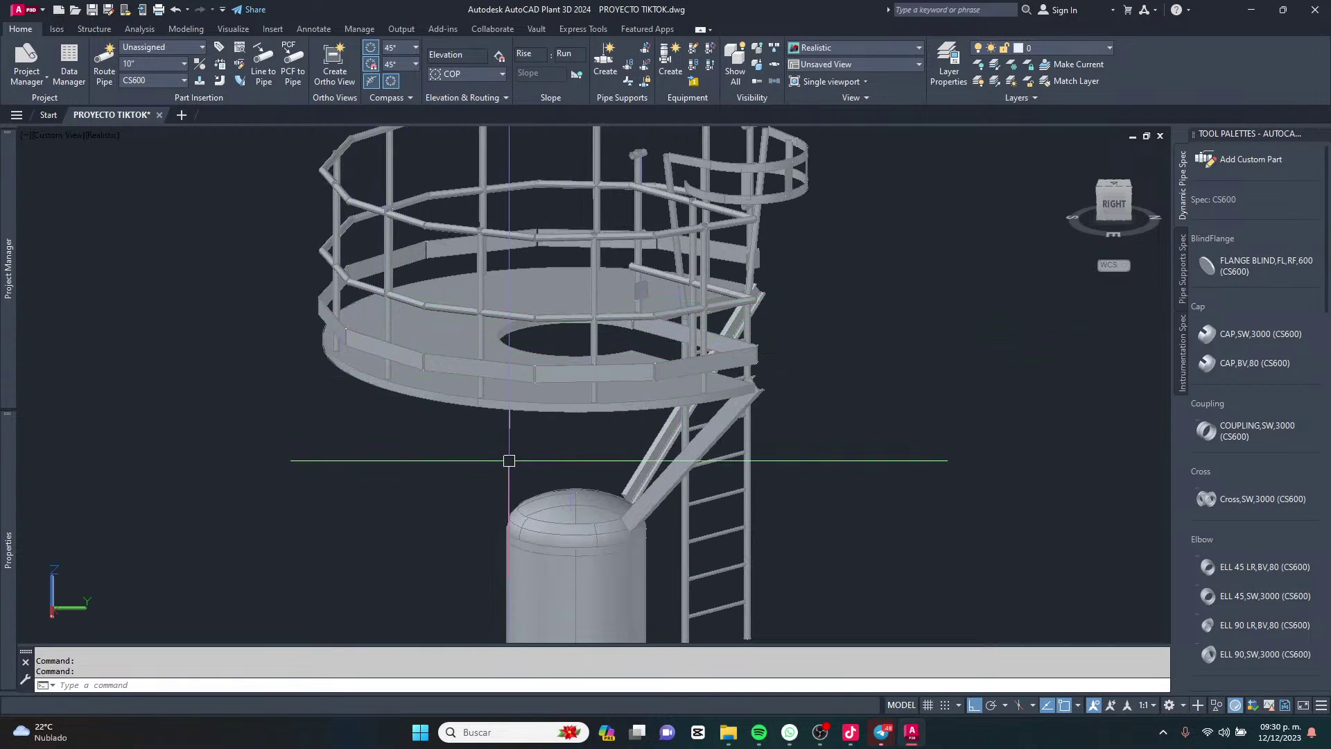
scroll(639, 372, "down", 3)
middle_click_drag(671, 402, 603, 435, "shift")
scroll(713, 439, "up", 2)
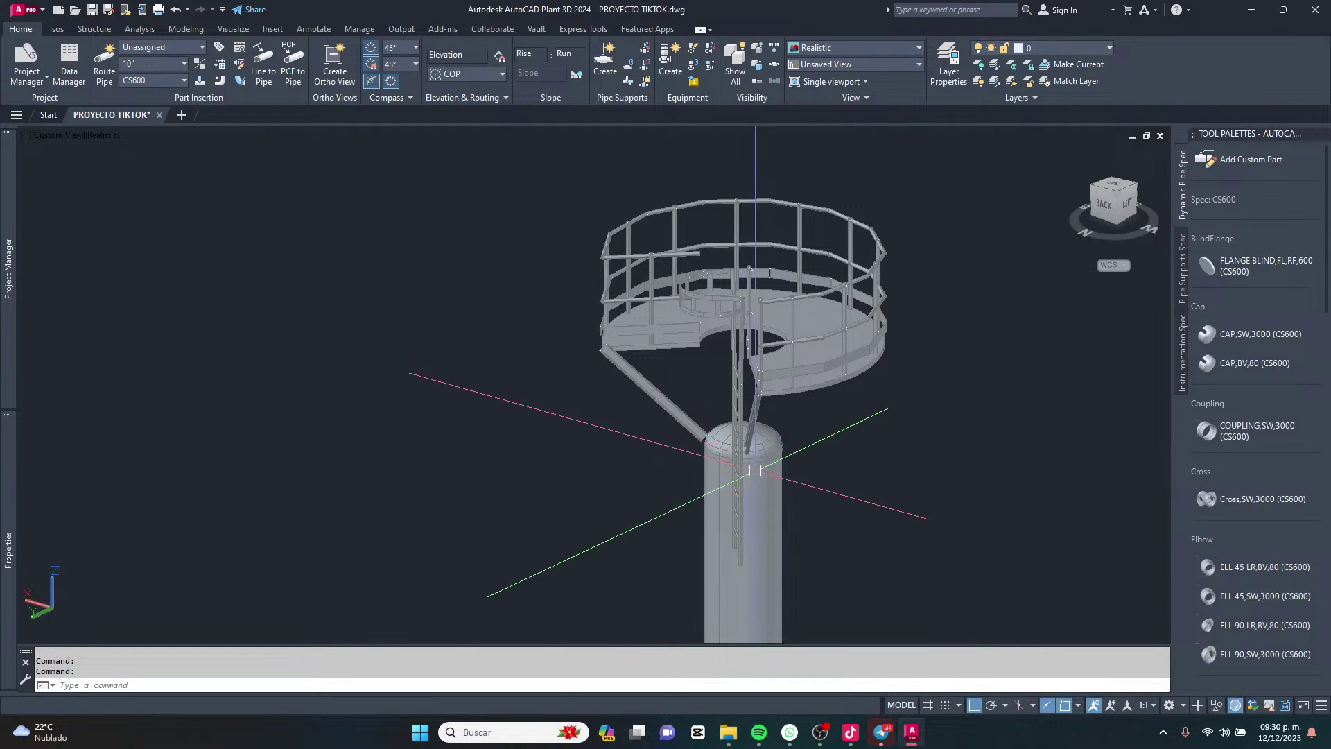
middle_click_drag(742, 459, 725, 479, "shift")
left_click(726, 480)
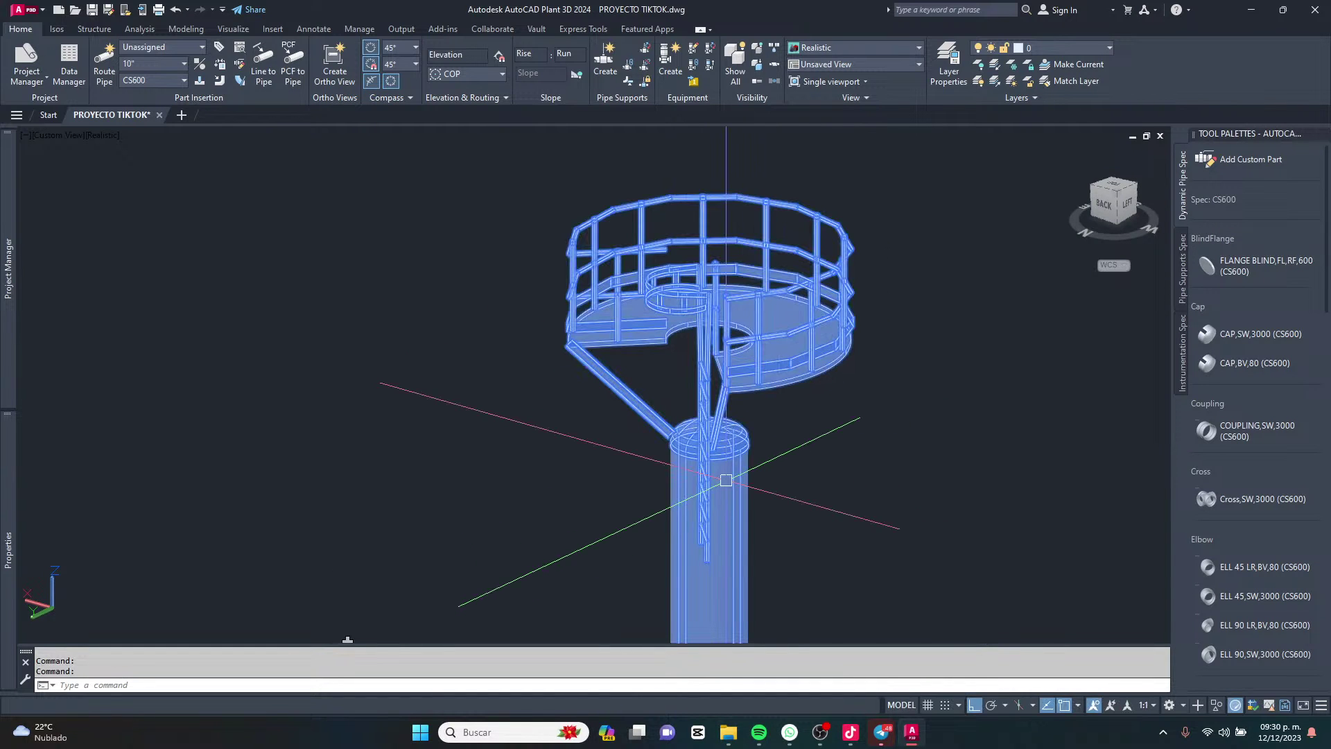
right_click(726, 480)
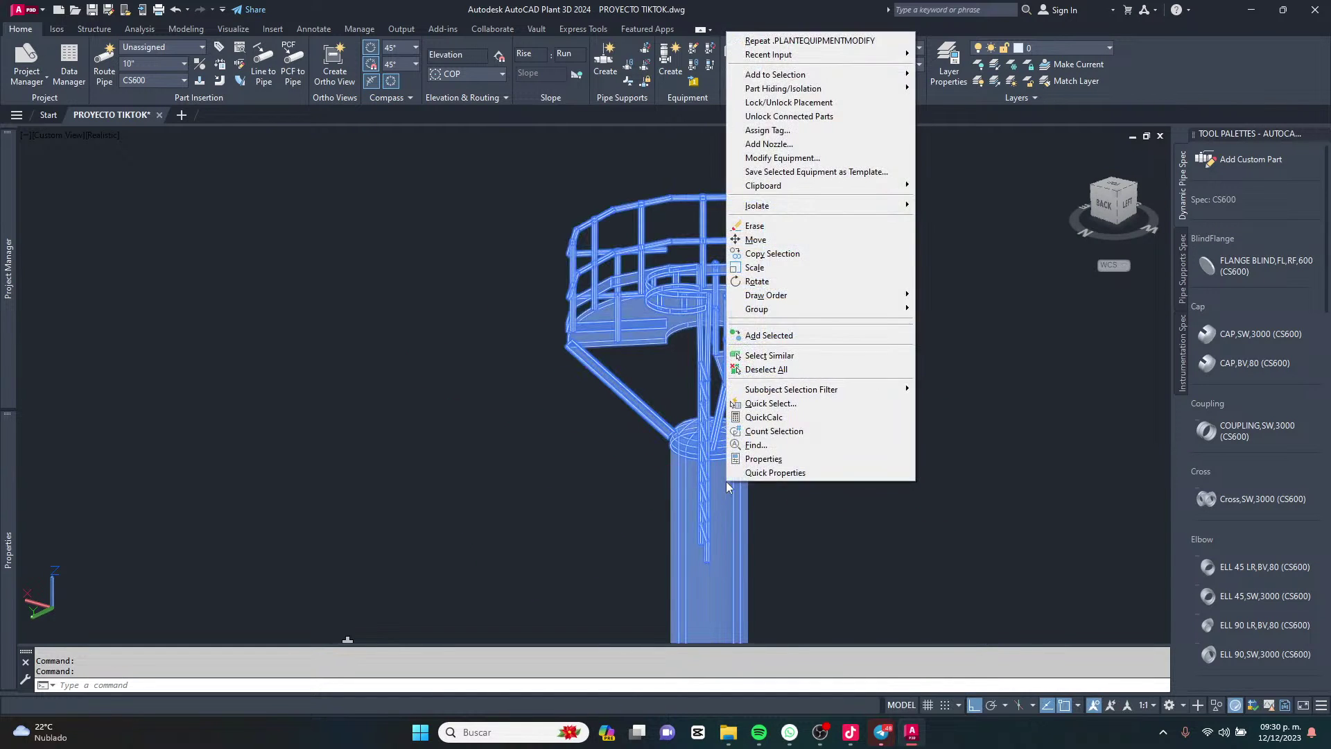
left_click(773, 171)
key("Escape")
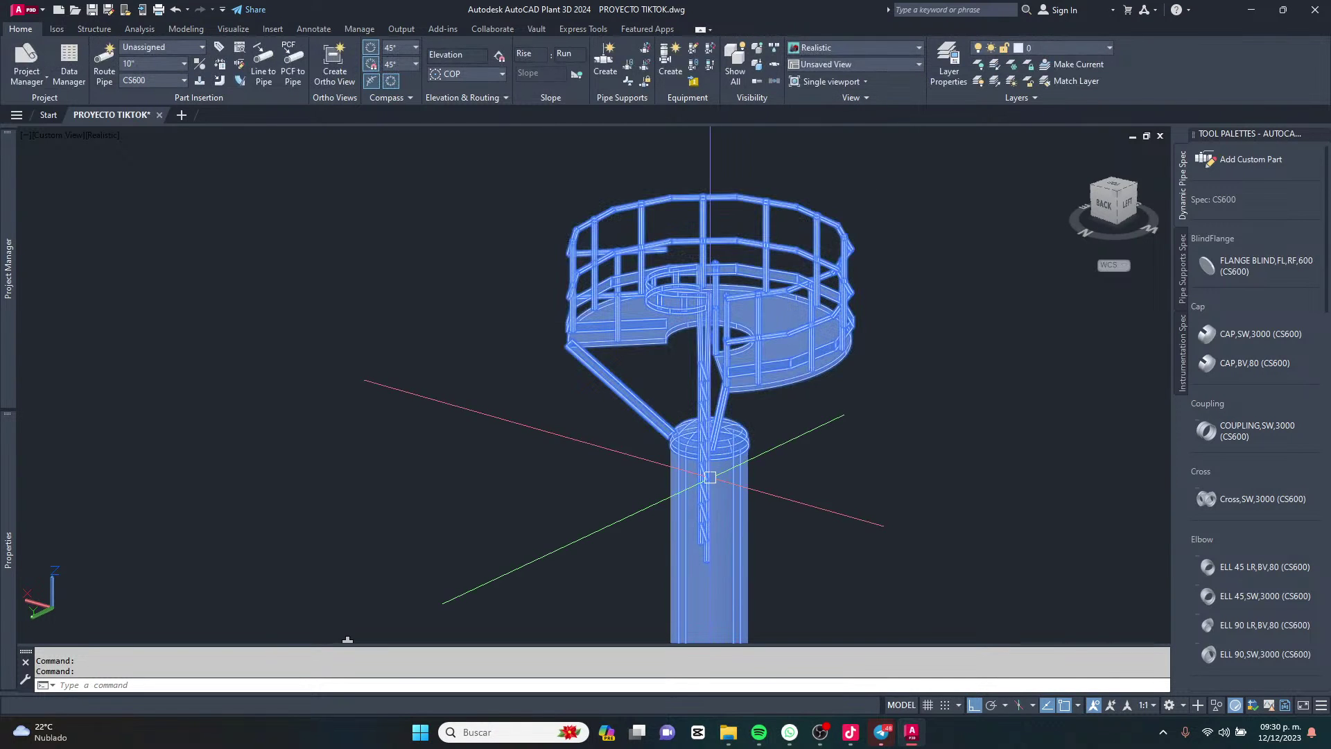
Modify the stack equipment, set the platform's support count to 3, apply it, accept the changes and inspect the supports from below.
right_click(714, 476)
left_click(768, 153)
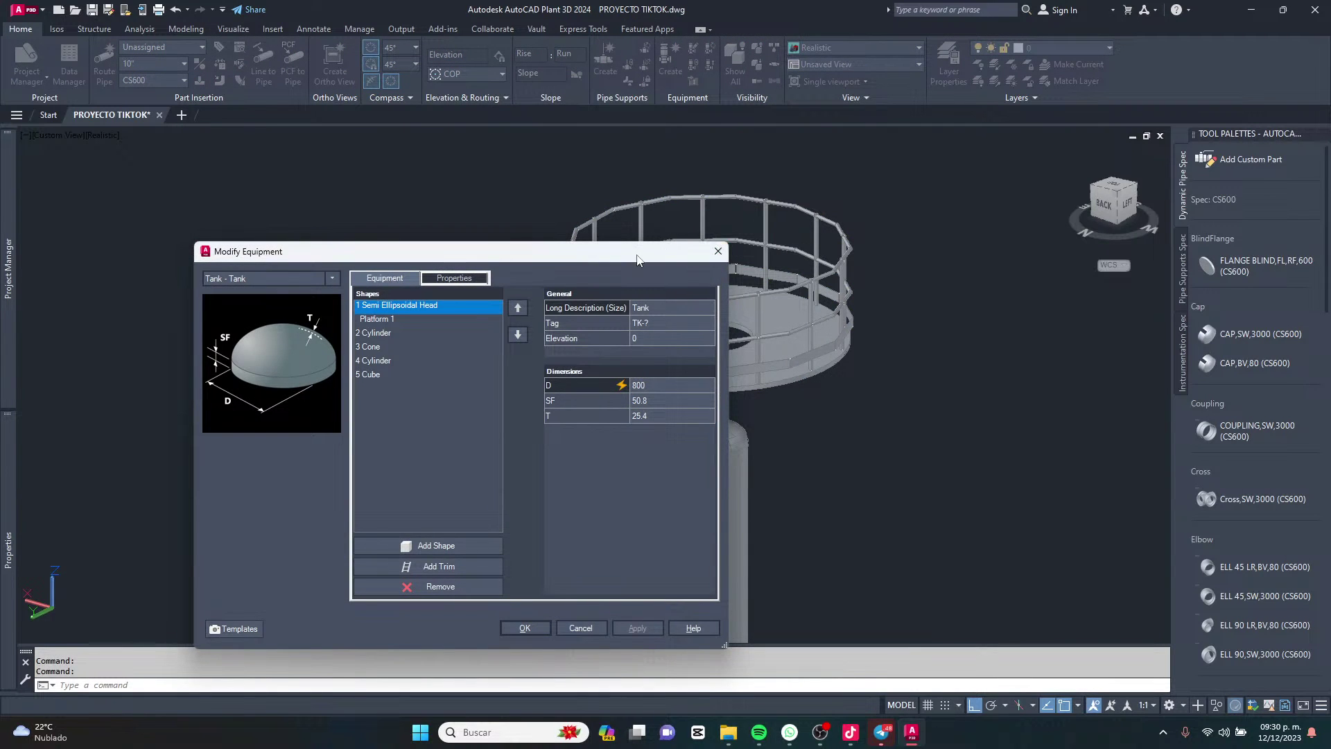
left_click_drag(638, 260, 838, 210)
left_click(596, 272)
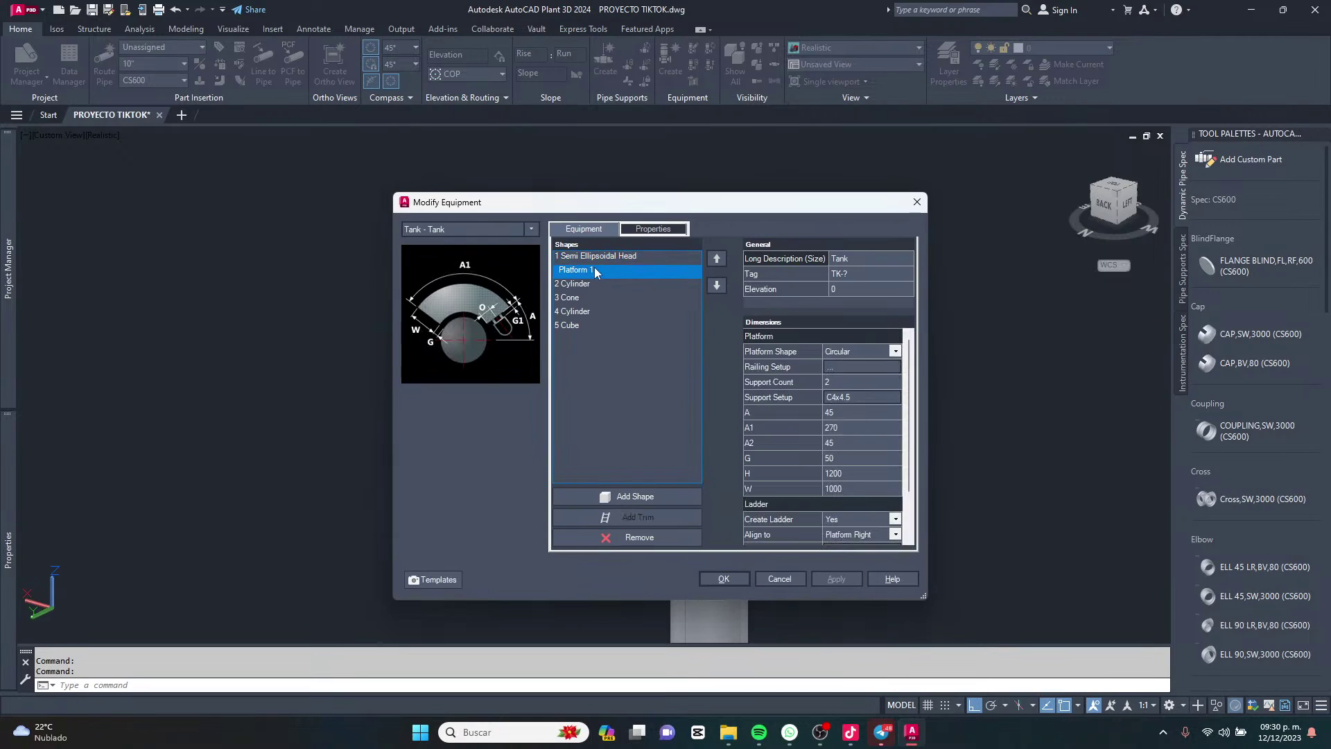
left_click_drag(718, 208, 688, 208)
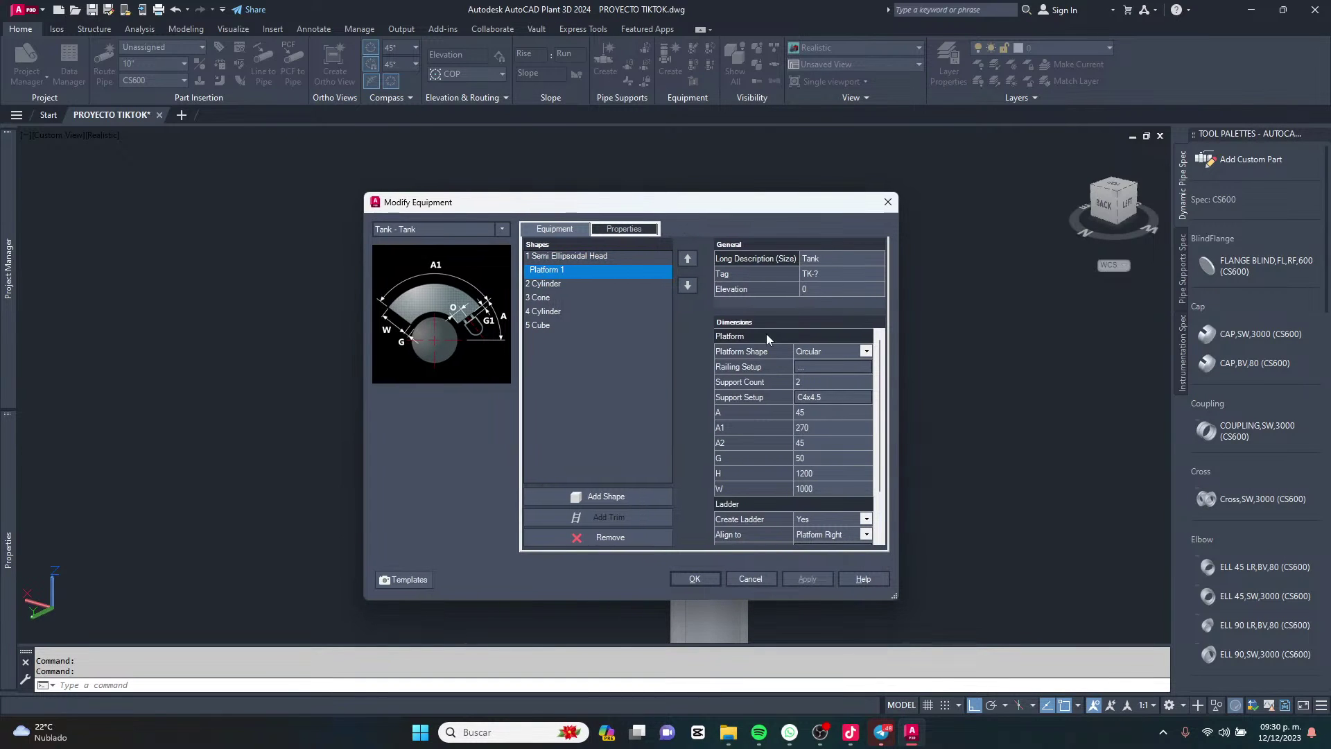
left_click(797, 382)
left_click(866, 382)
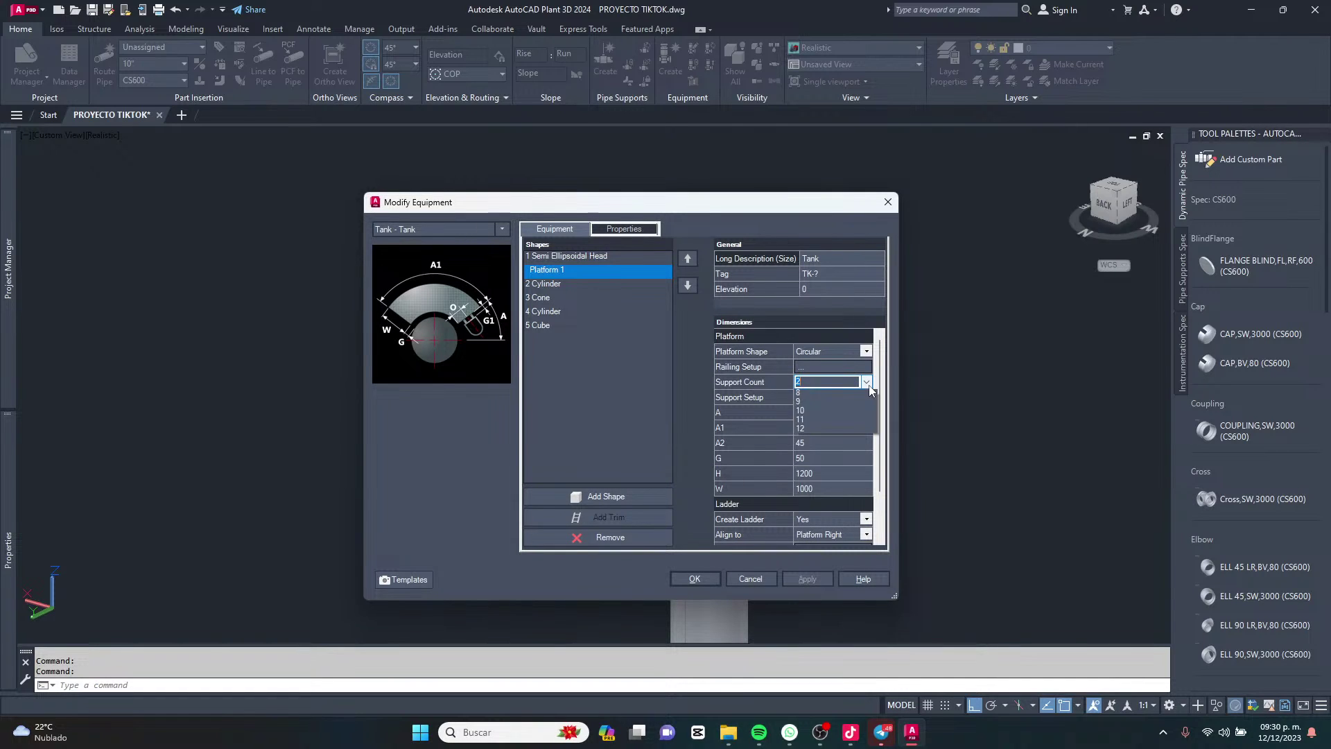
left_click(822, 418)
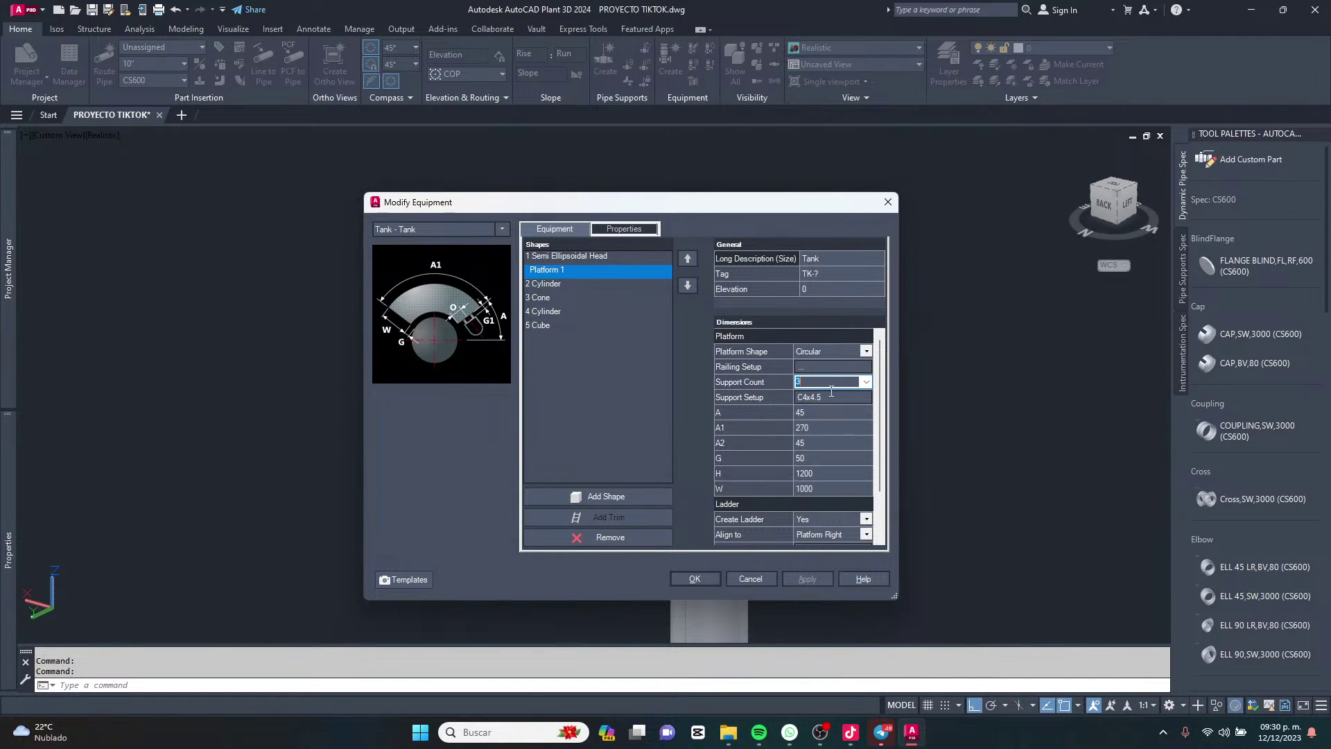
left_click(807, 536)
left_click(807, 578)
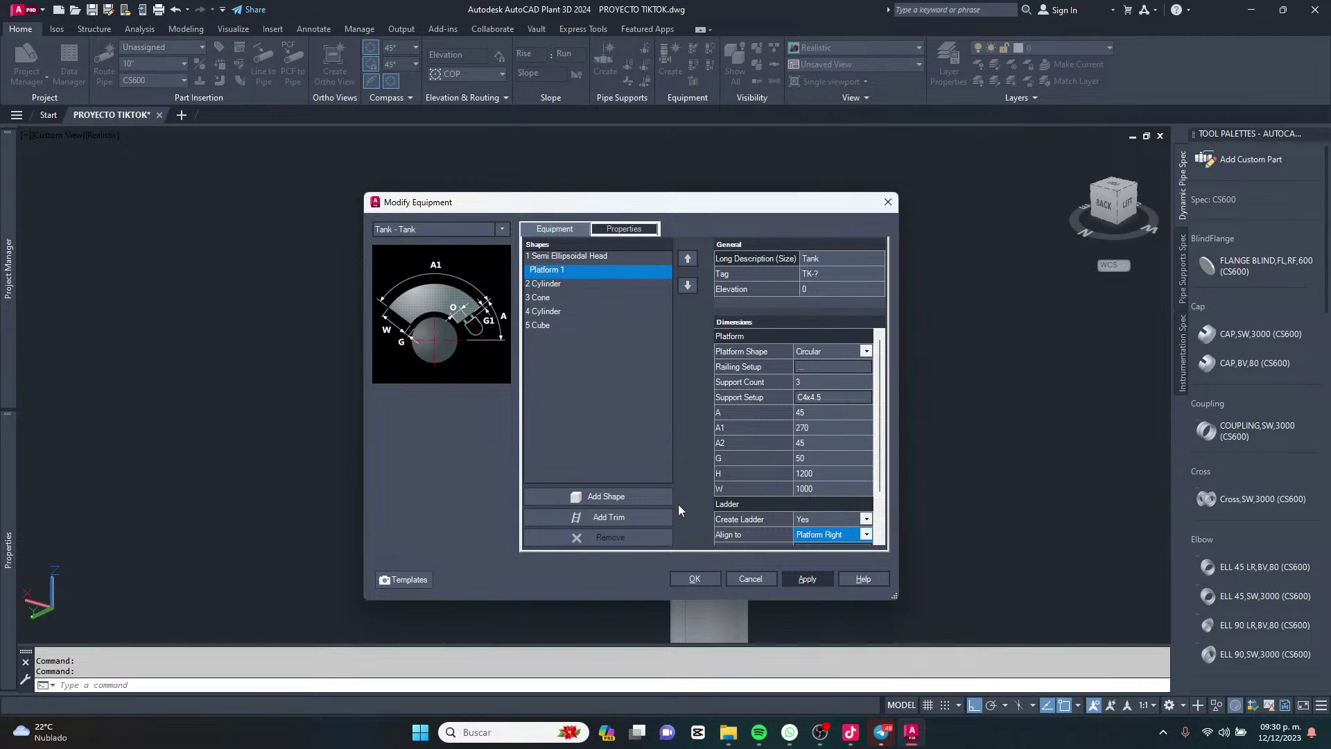
left_click(690, 577)
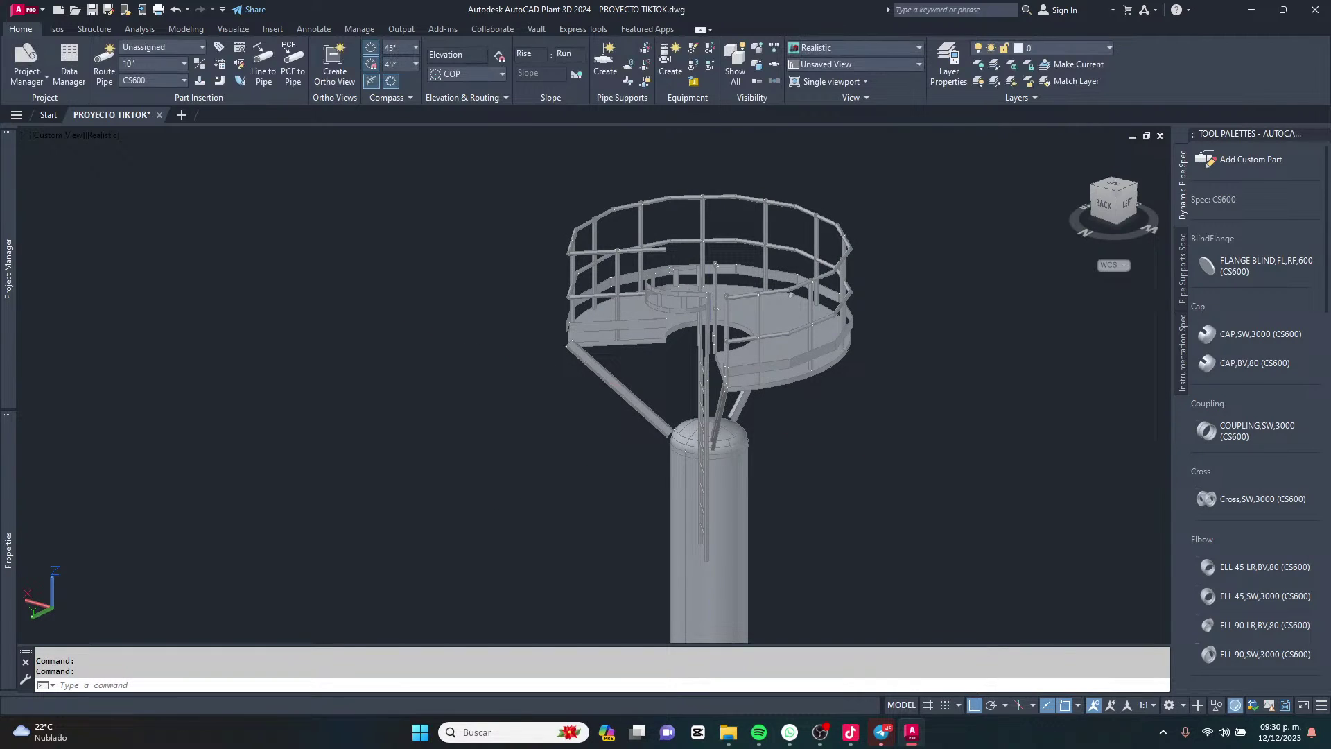
middle_click_drag(760, 434, 697, 246, "shift")
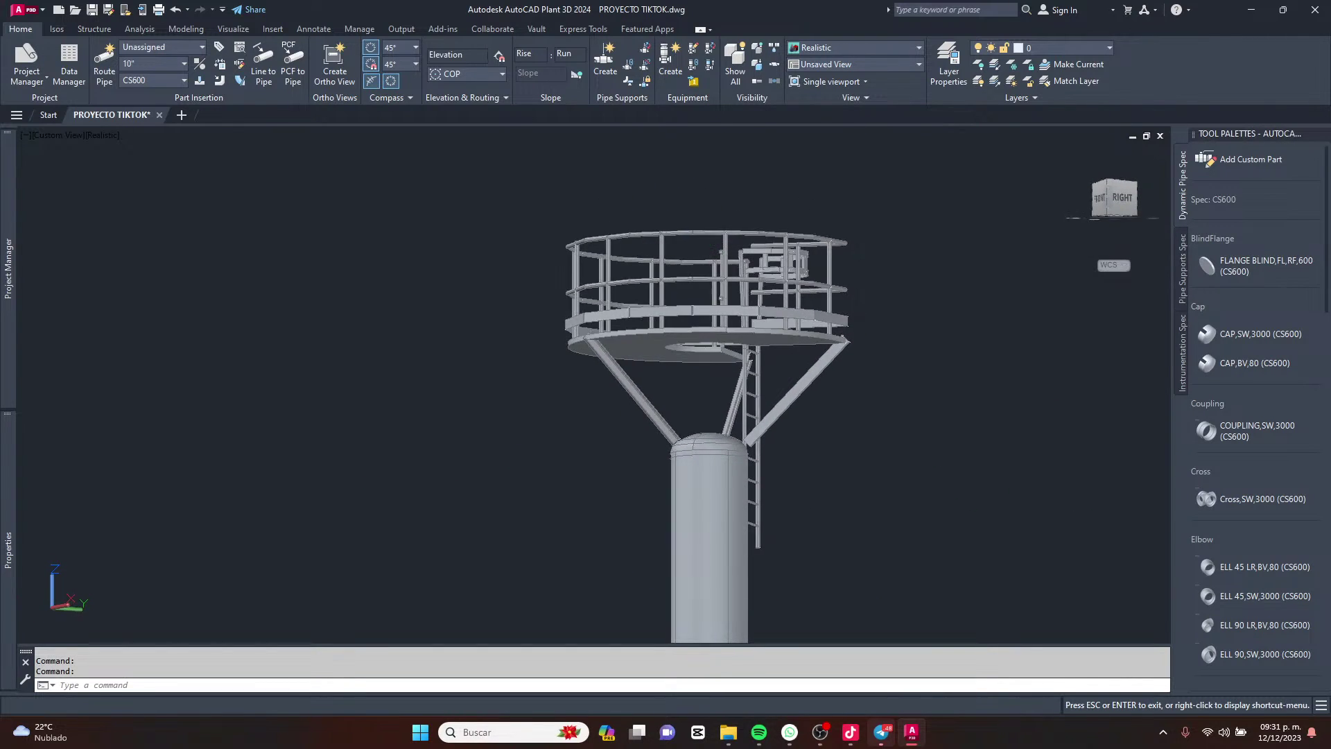
Modify the stack equipment, set Platform 1's height H to 1, apply it and accept the changes.
mouse_move(586, 341)
middle_mouse_down("shift")
mouse_move(701, 240)
mouse_move(597, 452)
mouse_move(587, 318)
middle_mouse_up("shift")
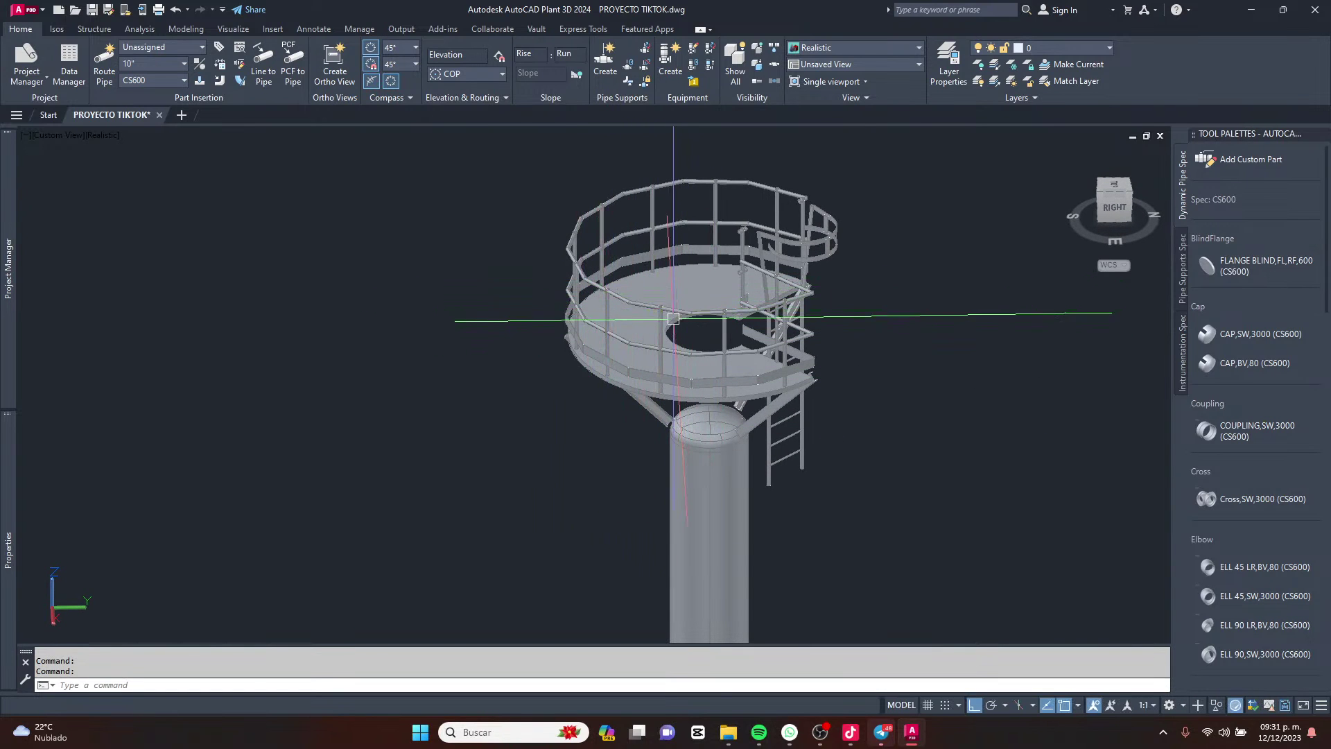
middle_click_drag(674, 309, 669, 289, "shift")
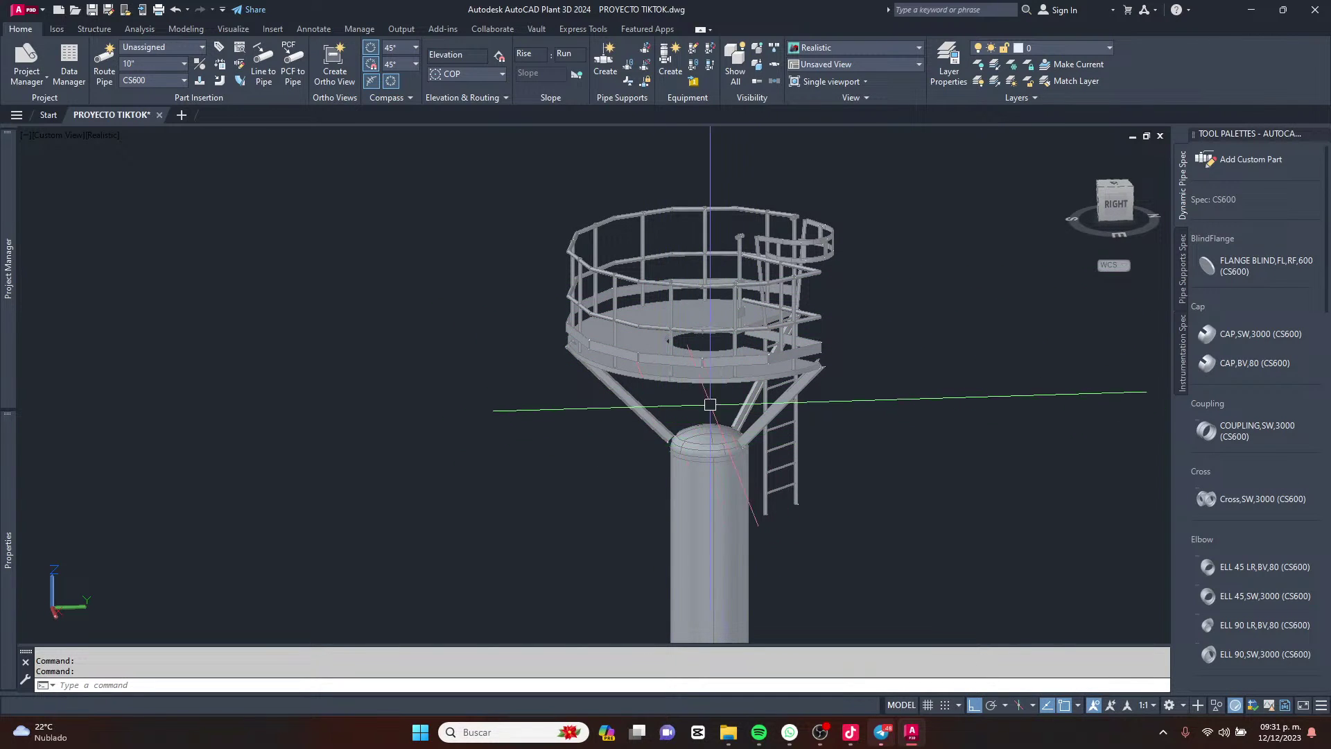
left_click(725, 357)
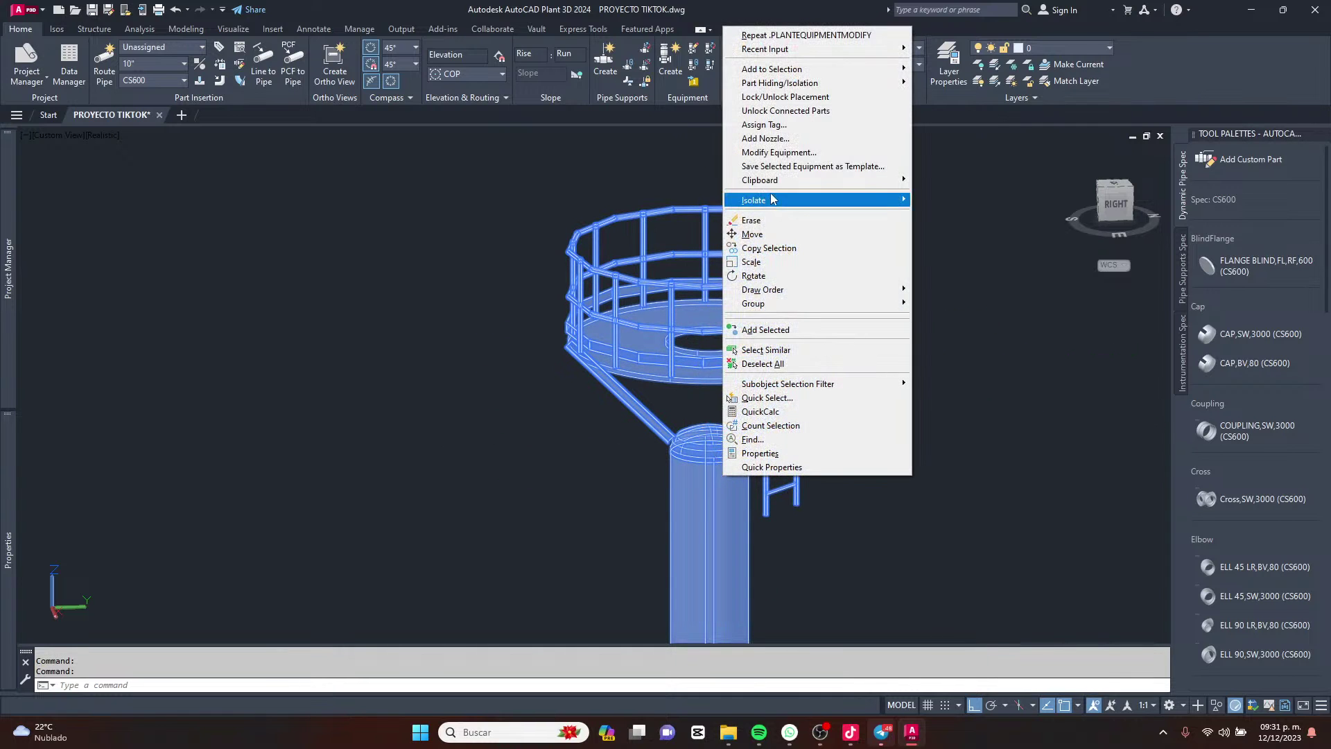
left_click(779, 152)
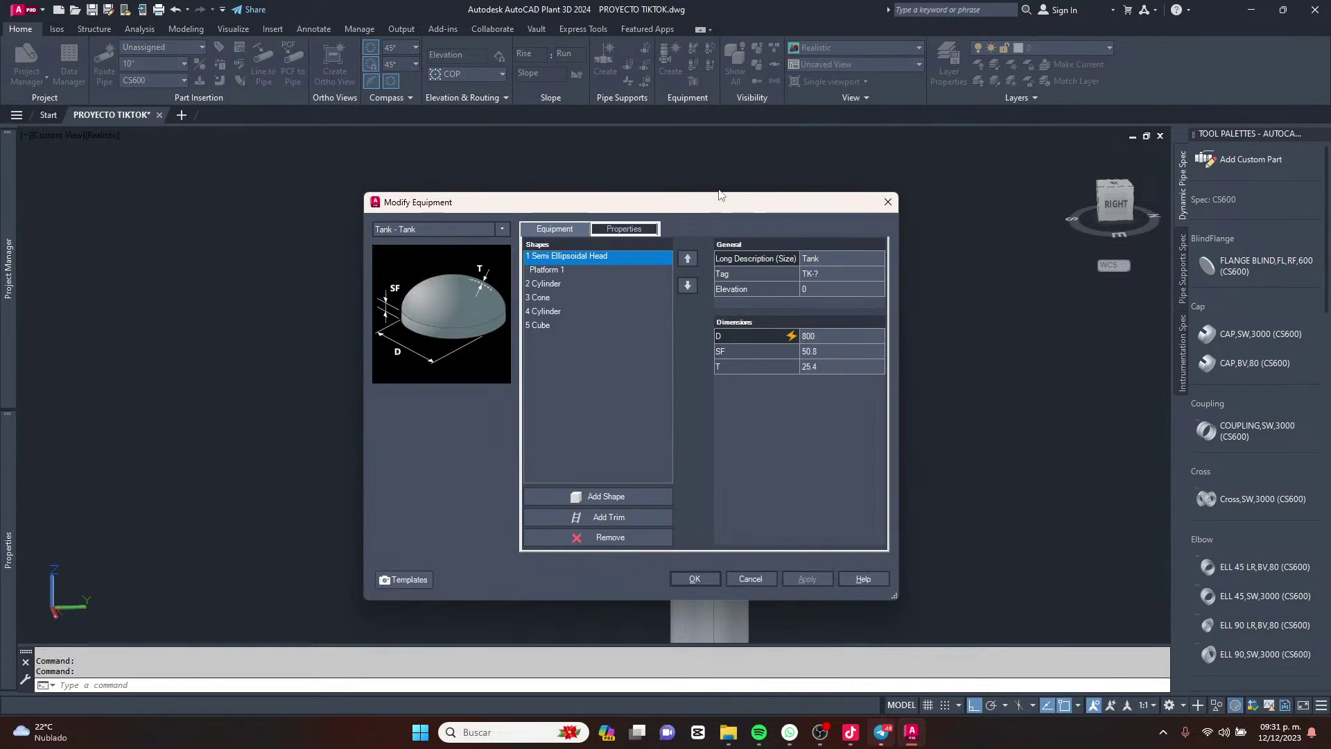
left_click_drag(715, 207, 738, 210)
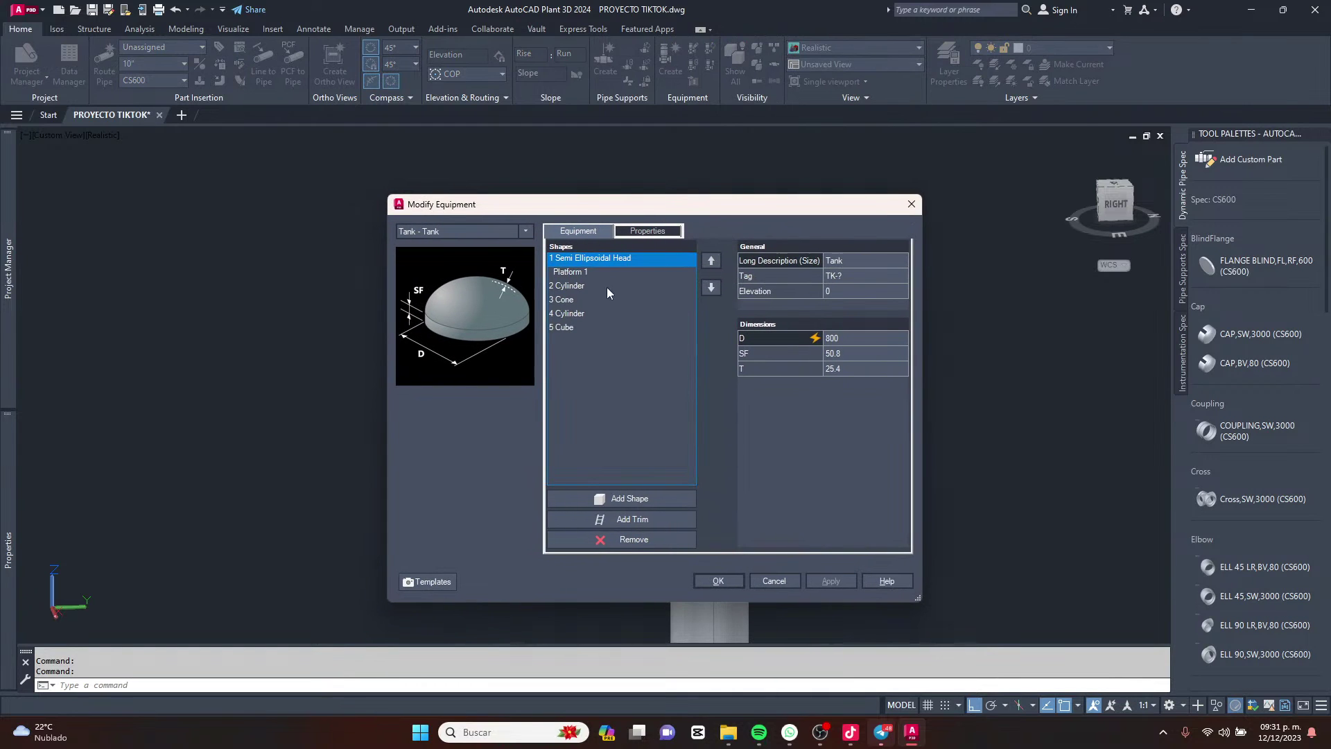
left_click(576, 272)
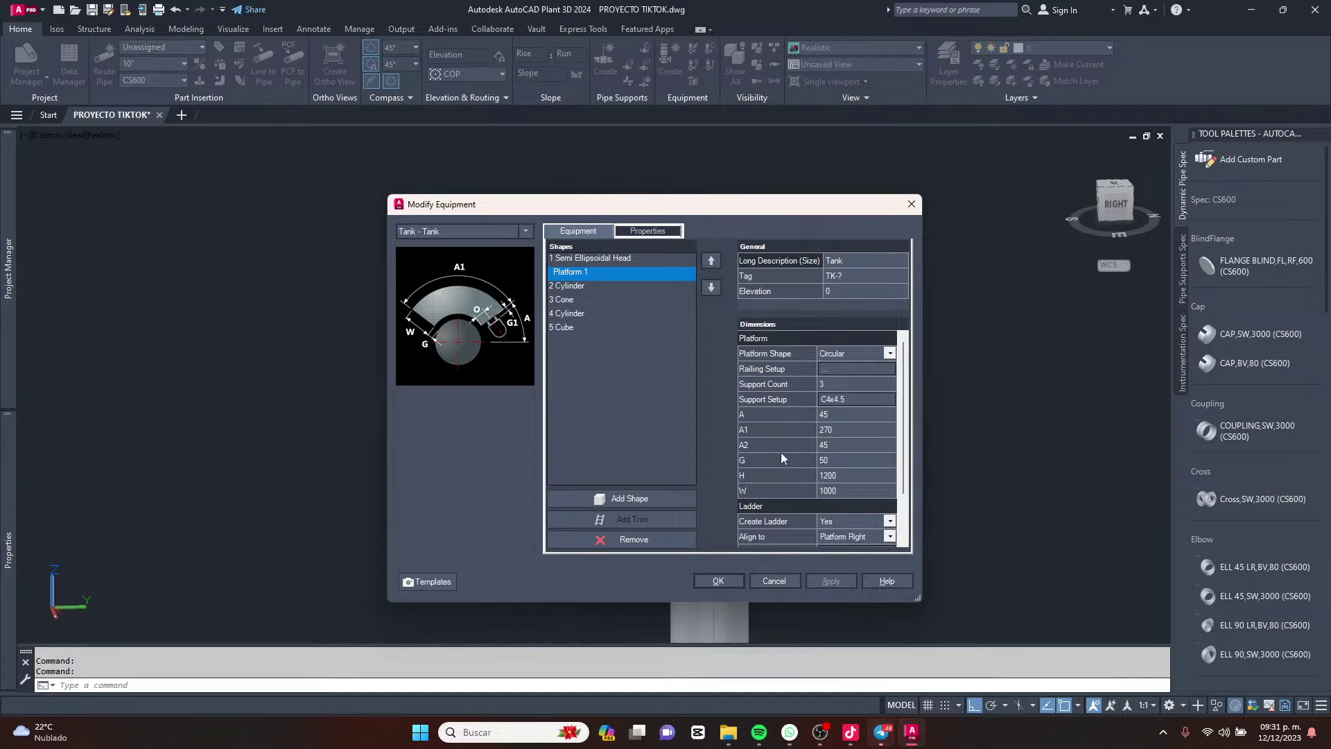
left_click(785, 474)
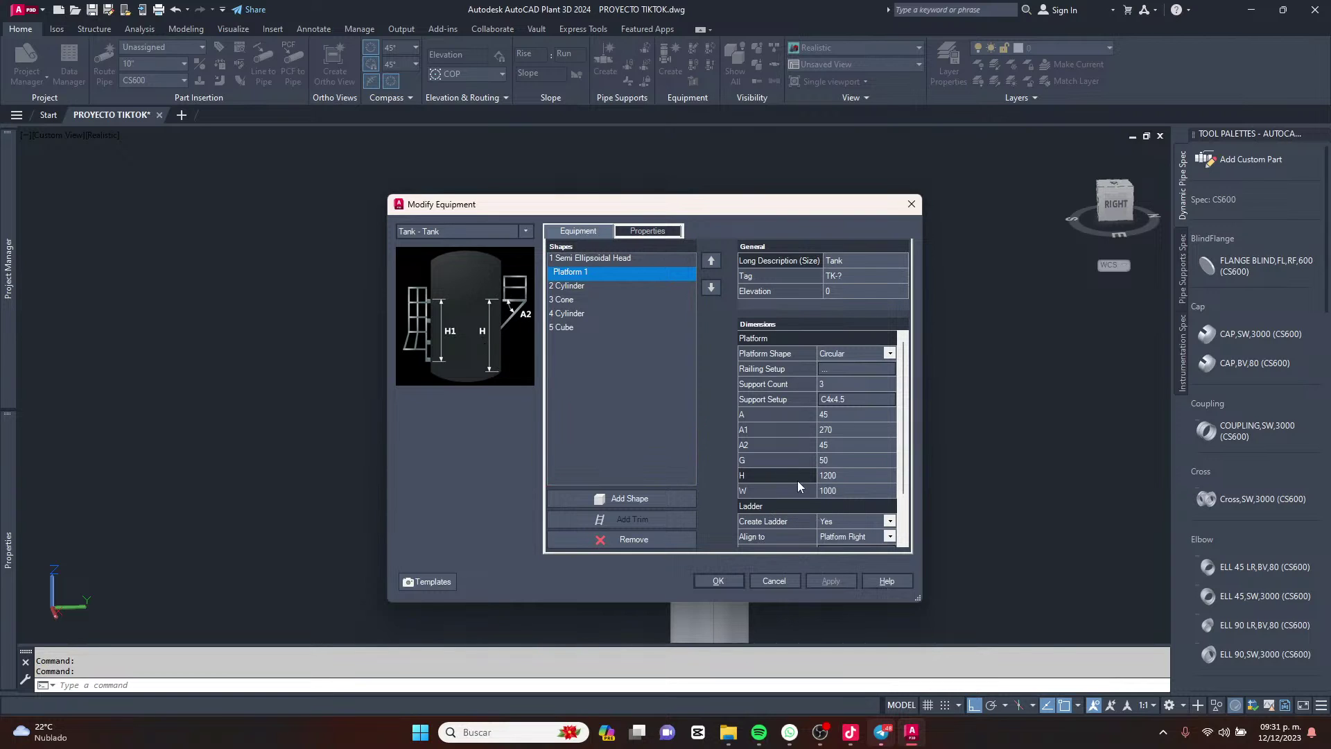
left_click(851, 475)
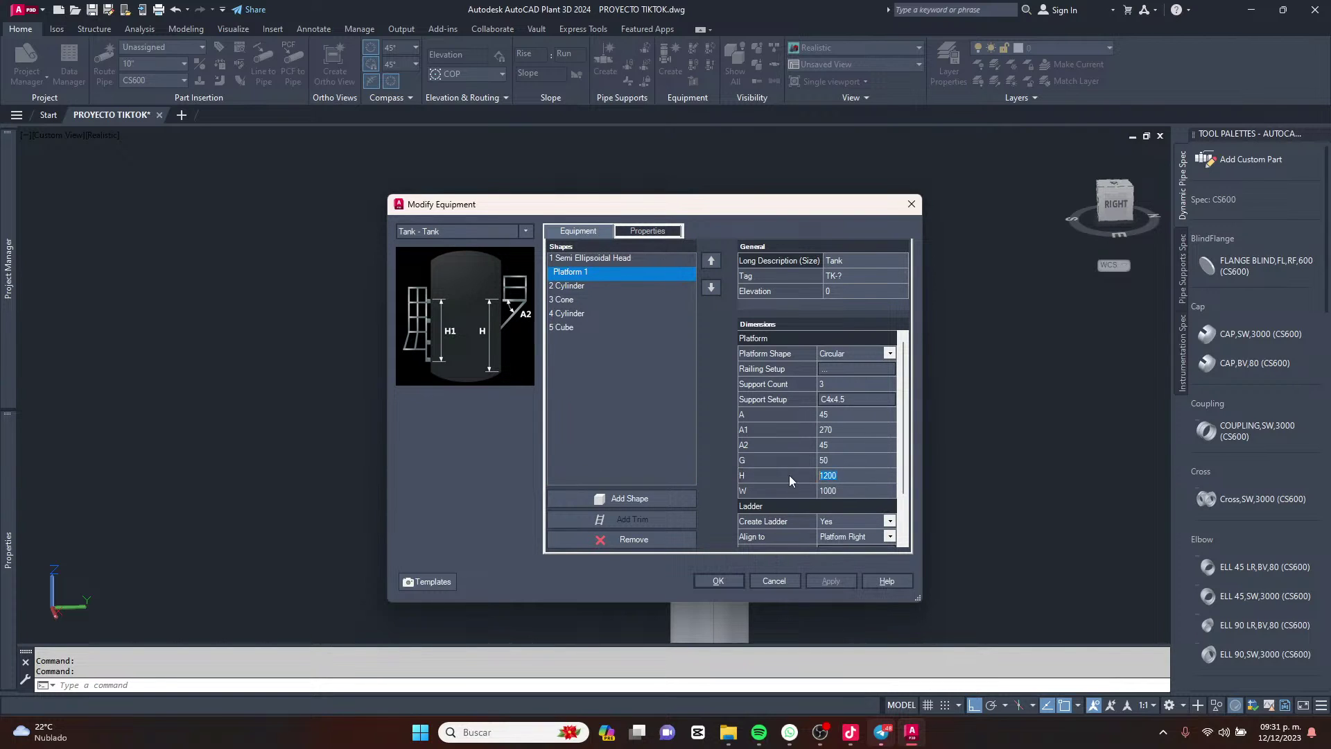
type("1")
left_click(850, 491)
left_click(838, 578)
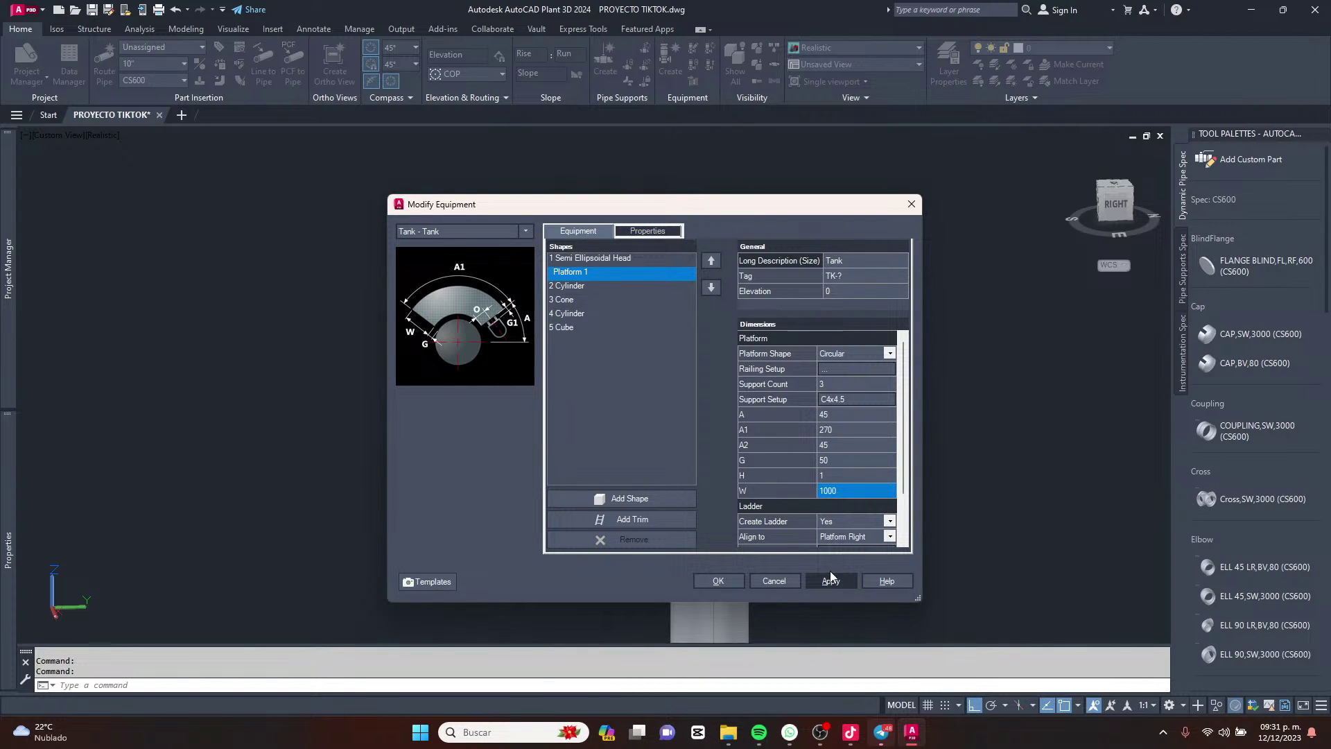
left_click(718, 581)
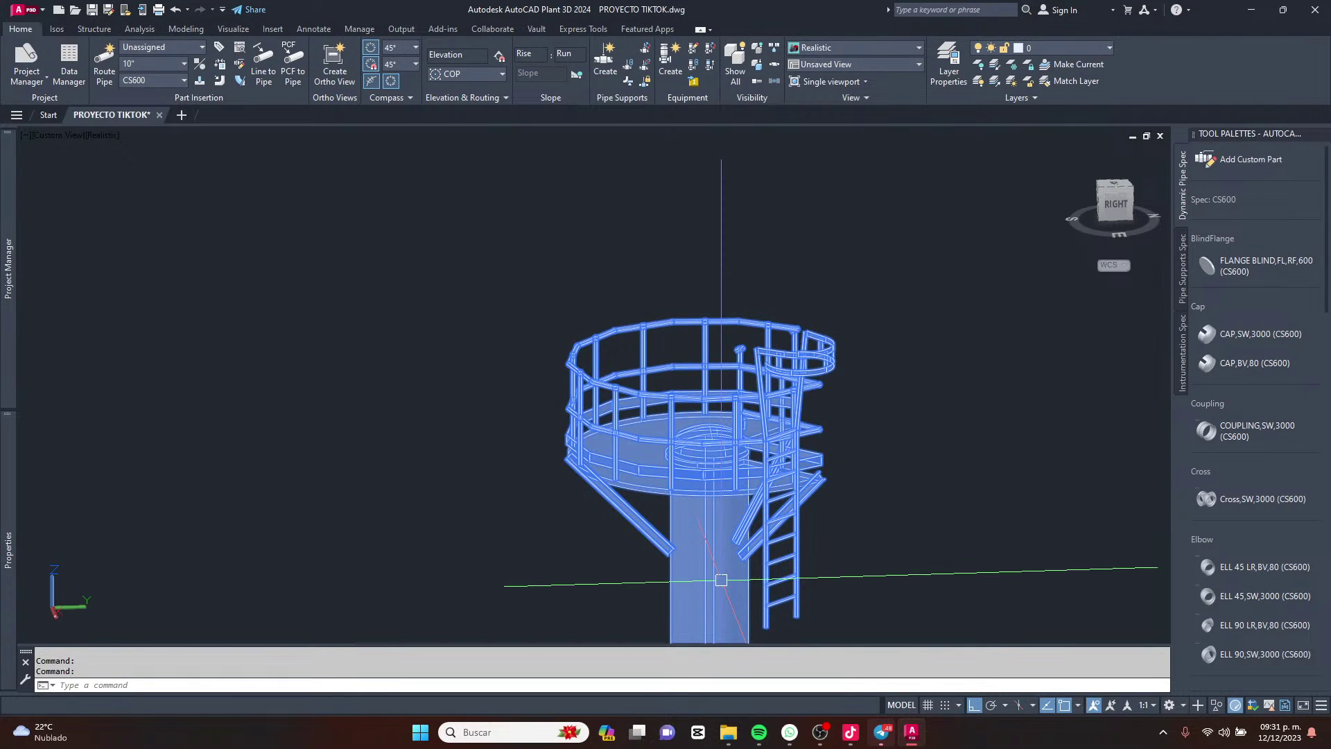
Clear the stack's selection and examine the whole stack, including the fit of the platform around the domed head up close.
mouse_move(829, 447)
middle_mouse_down("shift")
mouse_move(598, 450)
mouse_move(830, 448)
middle_mouse_up("shift")
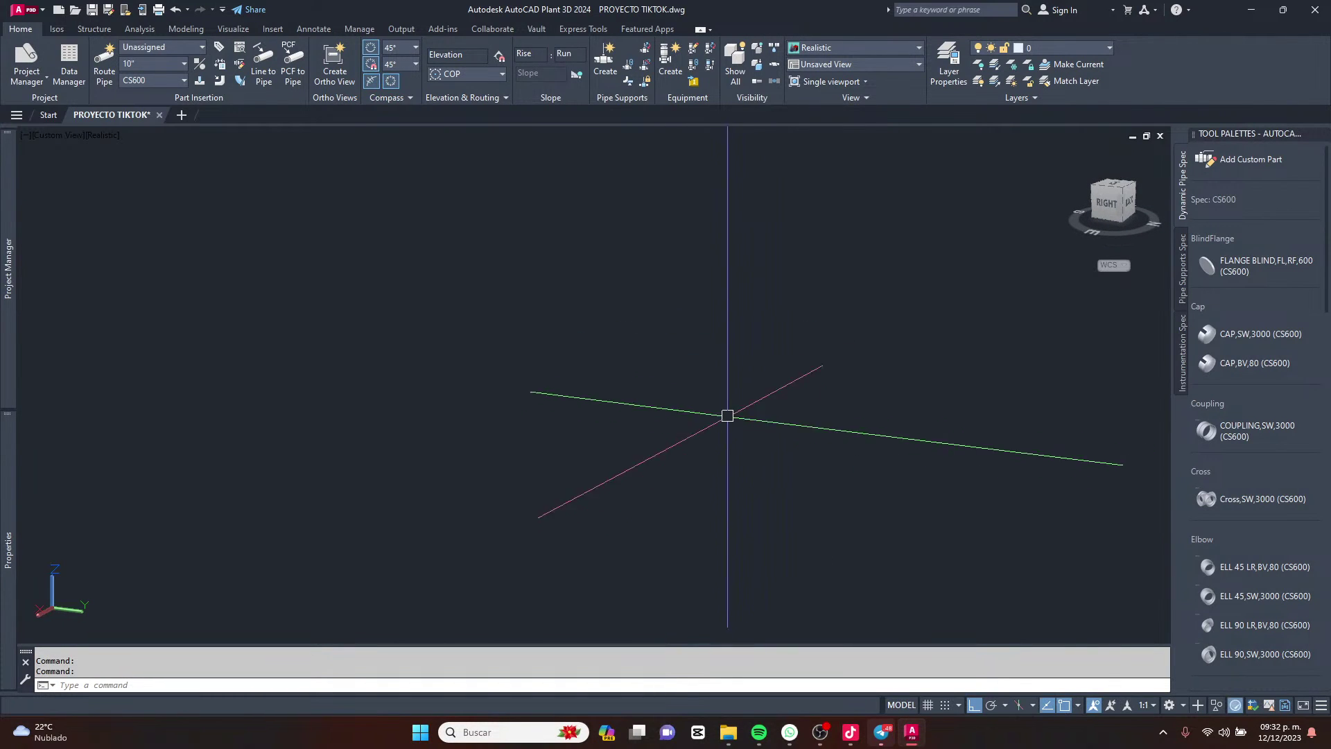
scroll(743, 406, "down", 5)
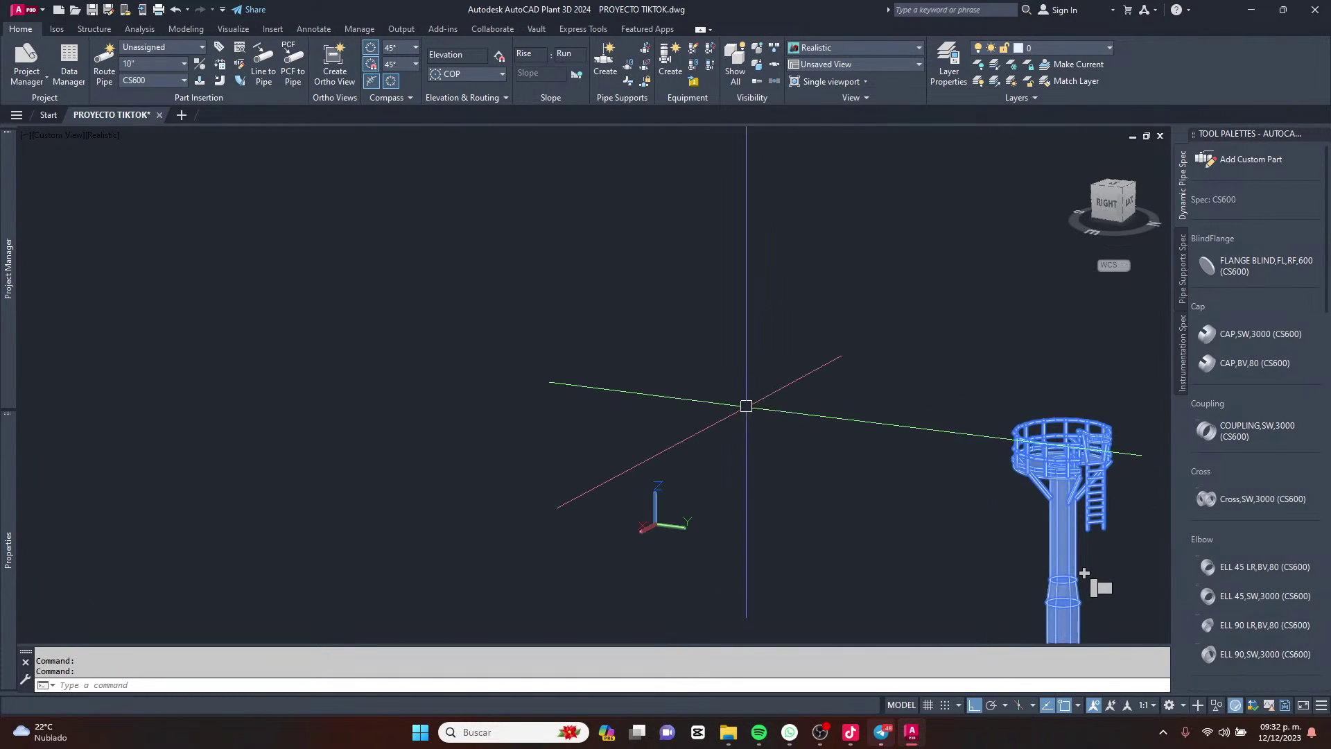
middle_click_drag(1085, 573, 808, 499)
scroll(808, 485, "up", 3)
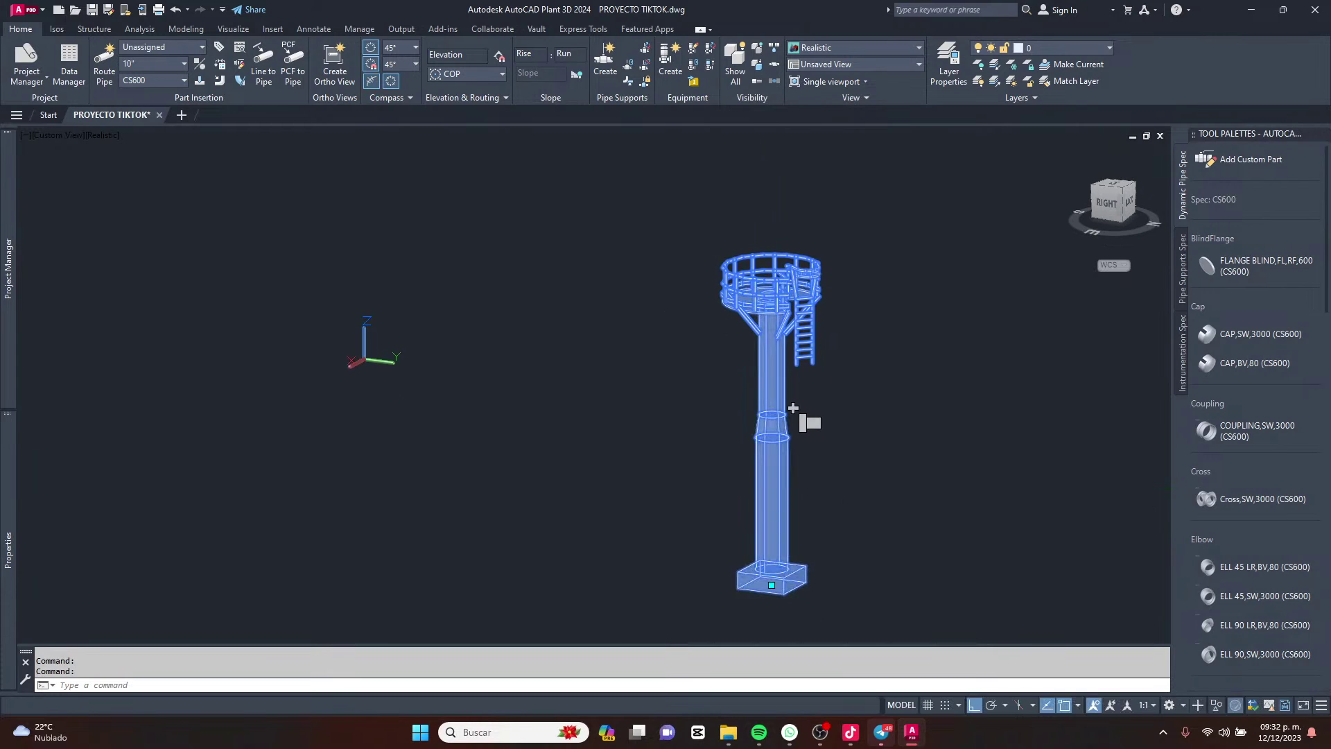
scroll(855, 462, "up", 1)
key("Escape")
key("Escape")
scroll(769, 327, "up", 5)
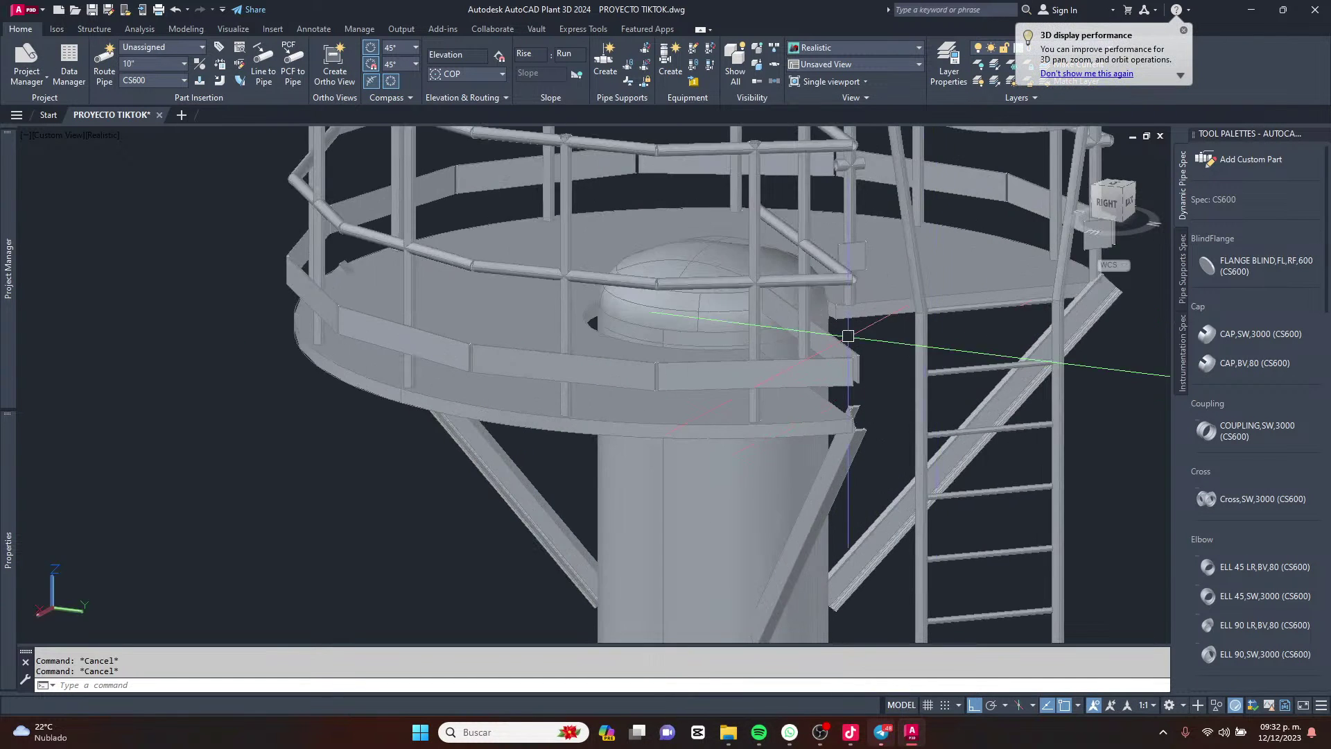
scroll(769, 328, "down", 5)
Examine the platform's open section, diagonal supports and caged ladder from the back of the stack.
middle_click_drag(769, 327, 687, 383, "shift")
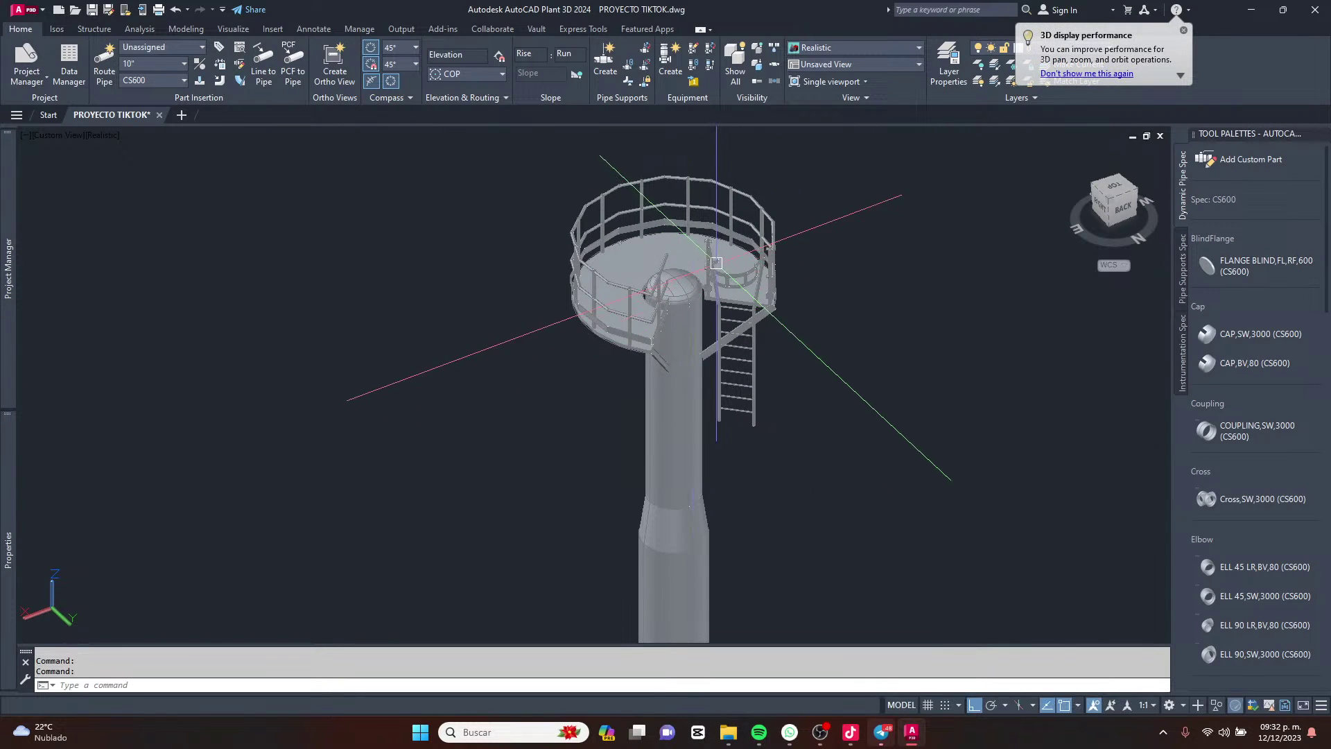
scroll(672, 291, "up", 2)
scroll(749, 371, "up", 2)
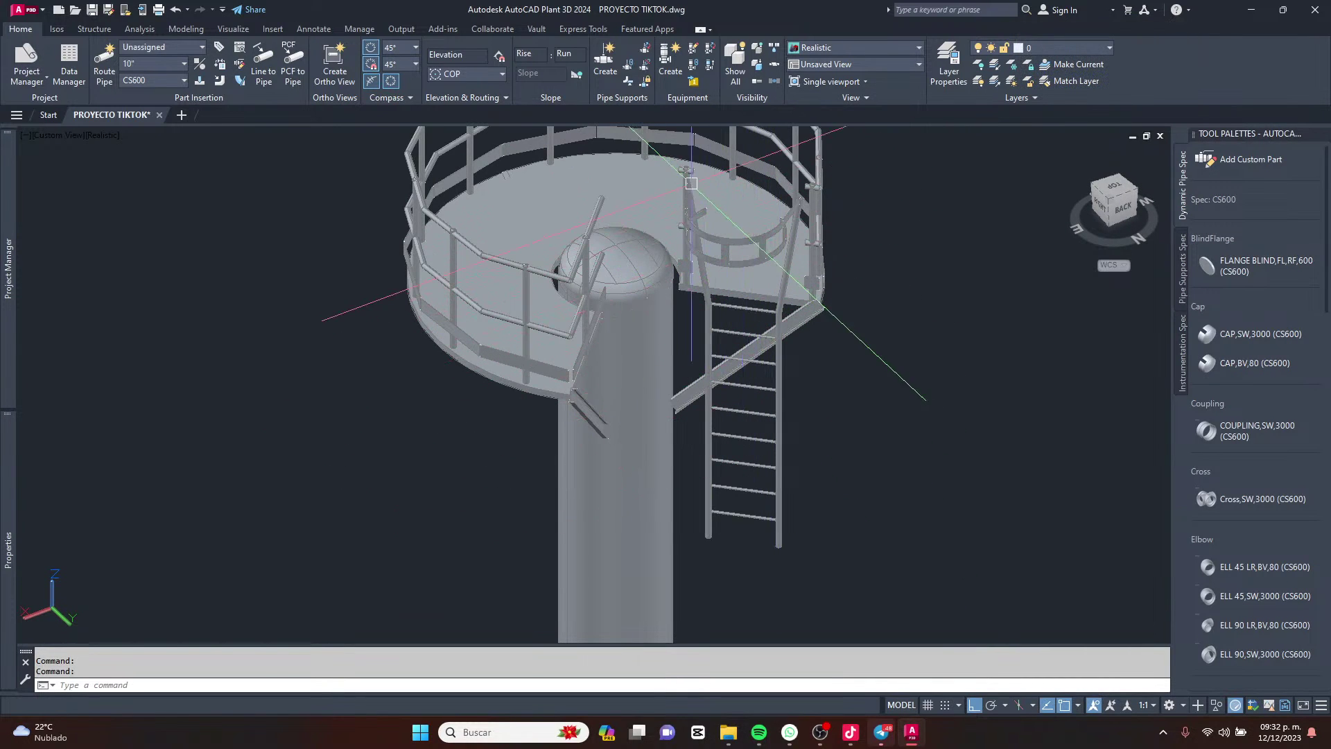
middle_click_drag(548, 201, 560, 265)
scroll(699, 339, "down", 3)
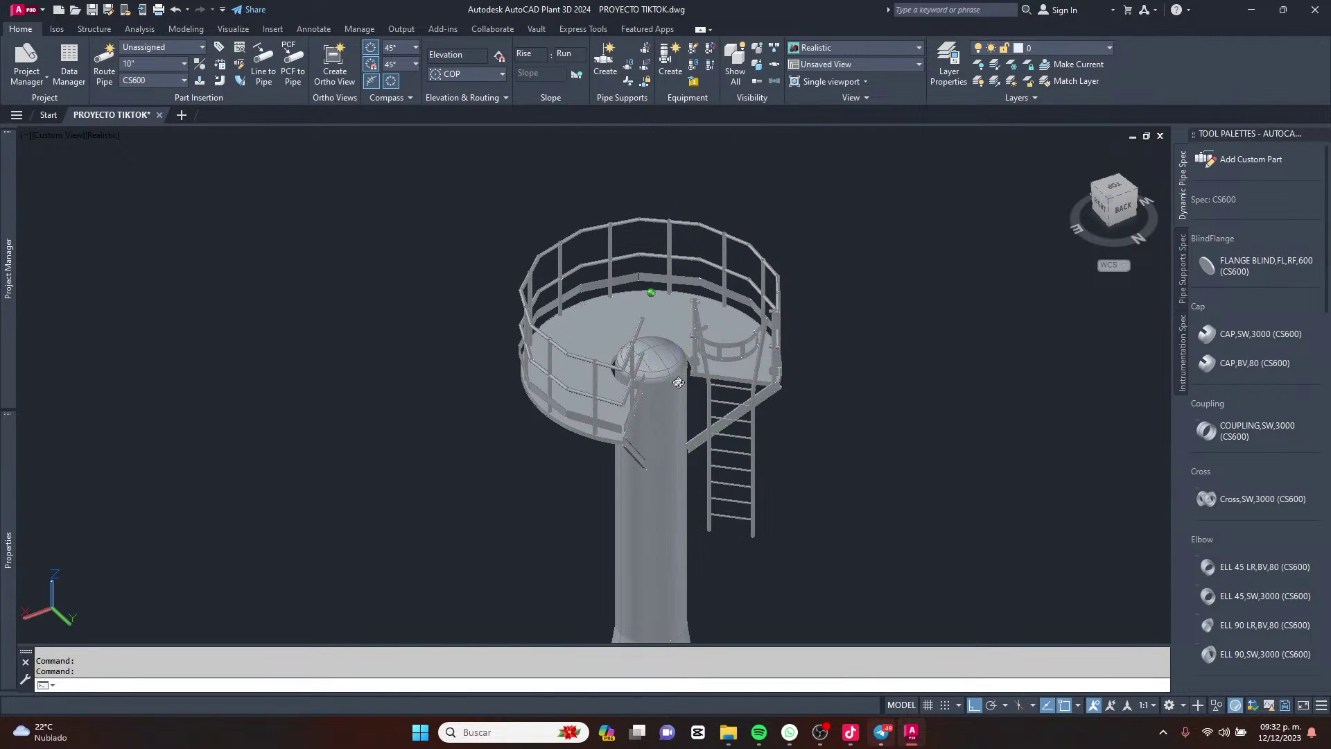
middle_click_drag(693, 388, 698, 334, "shift")
scroll(678, 379, "down", 2)
middle_click_drag(679, 379, 742, 279)
scroll(740, 240, "up", 4)
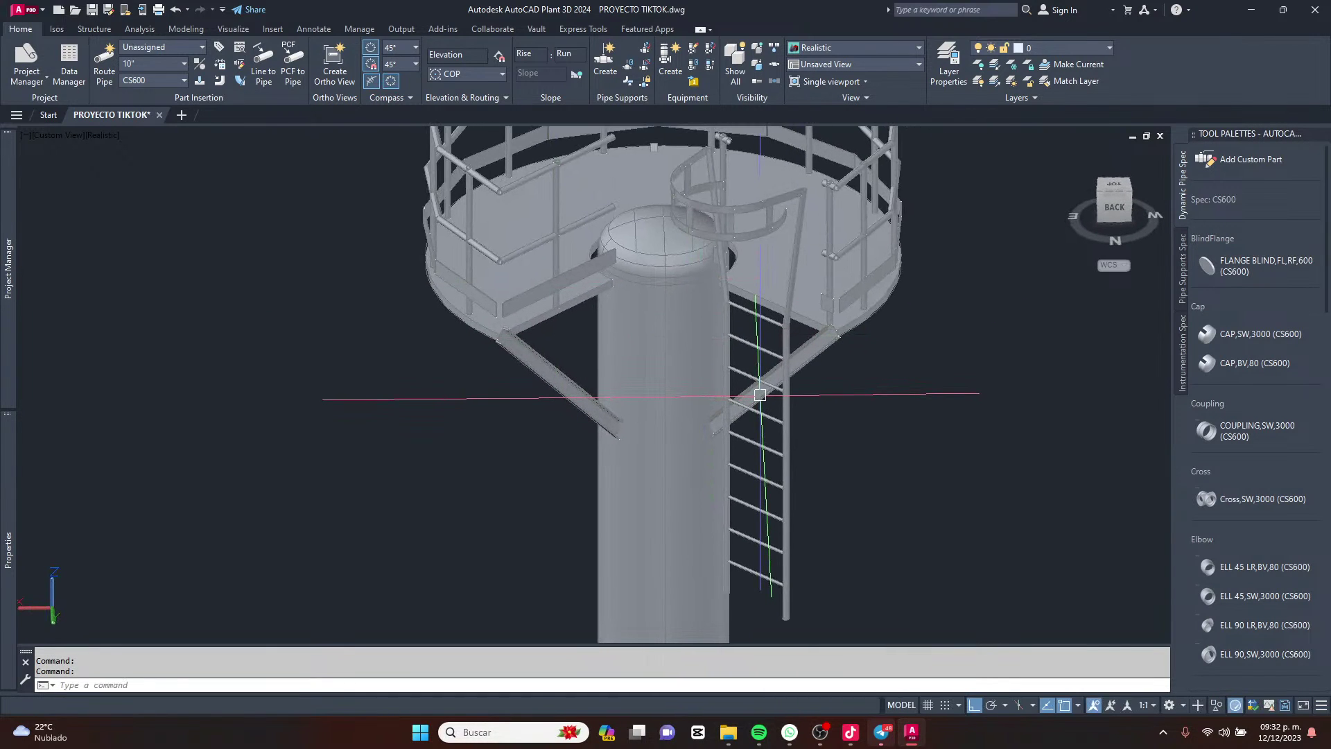
Modify the stack equipment again, set Create Ladder to No for Platform 1 and apply the change.
mouse_move(759, 394)
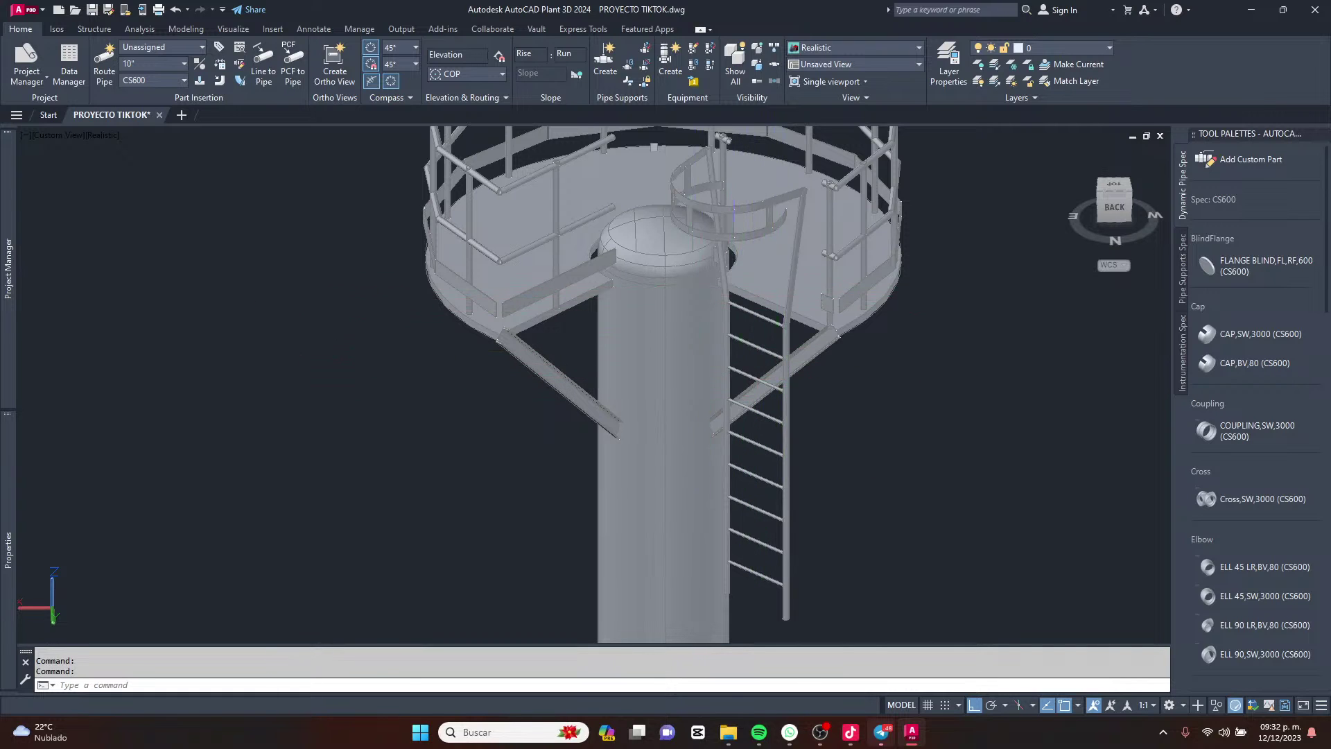
left_click(694, 295)
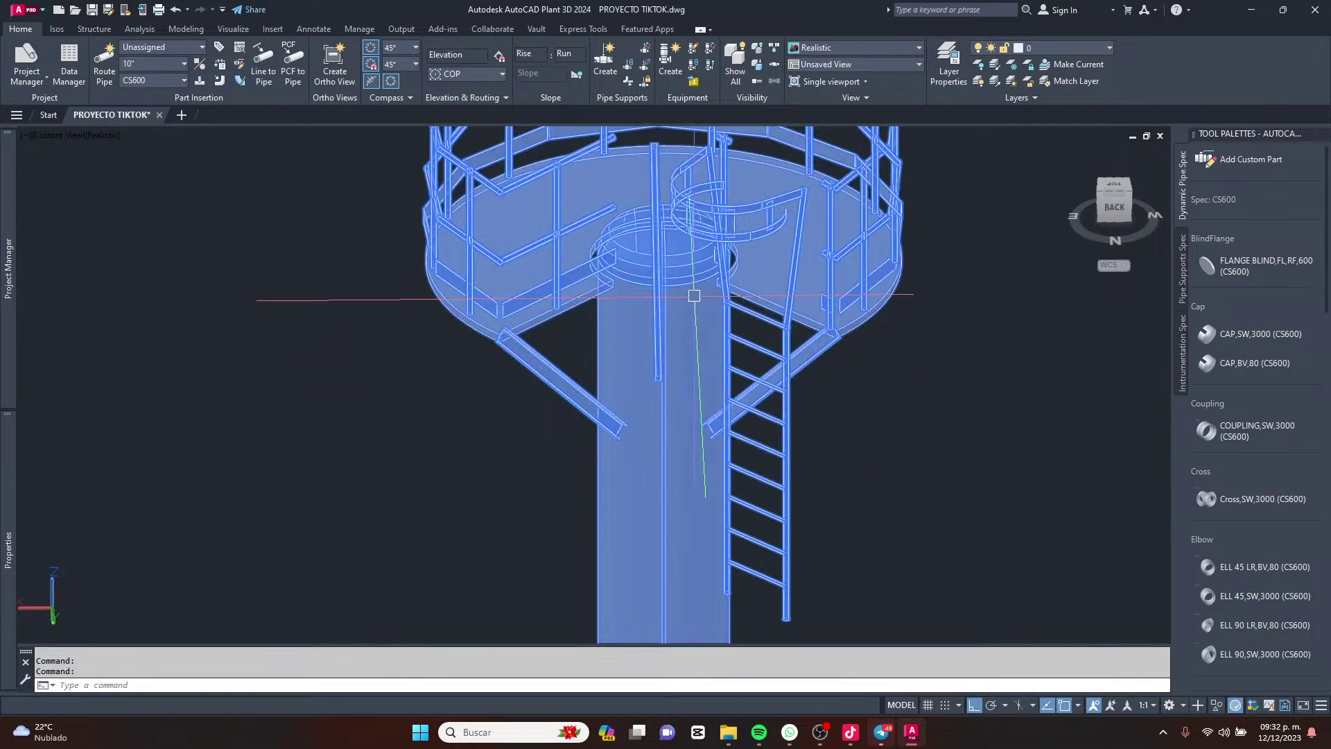
right_click(682, 340)
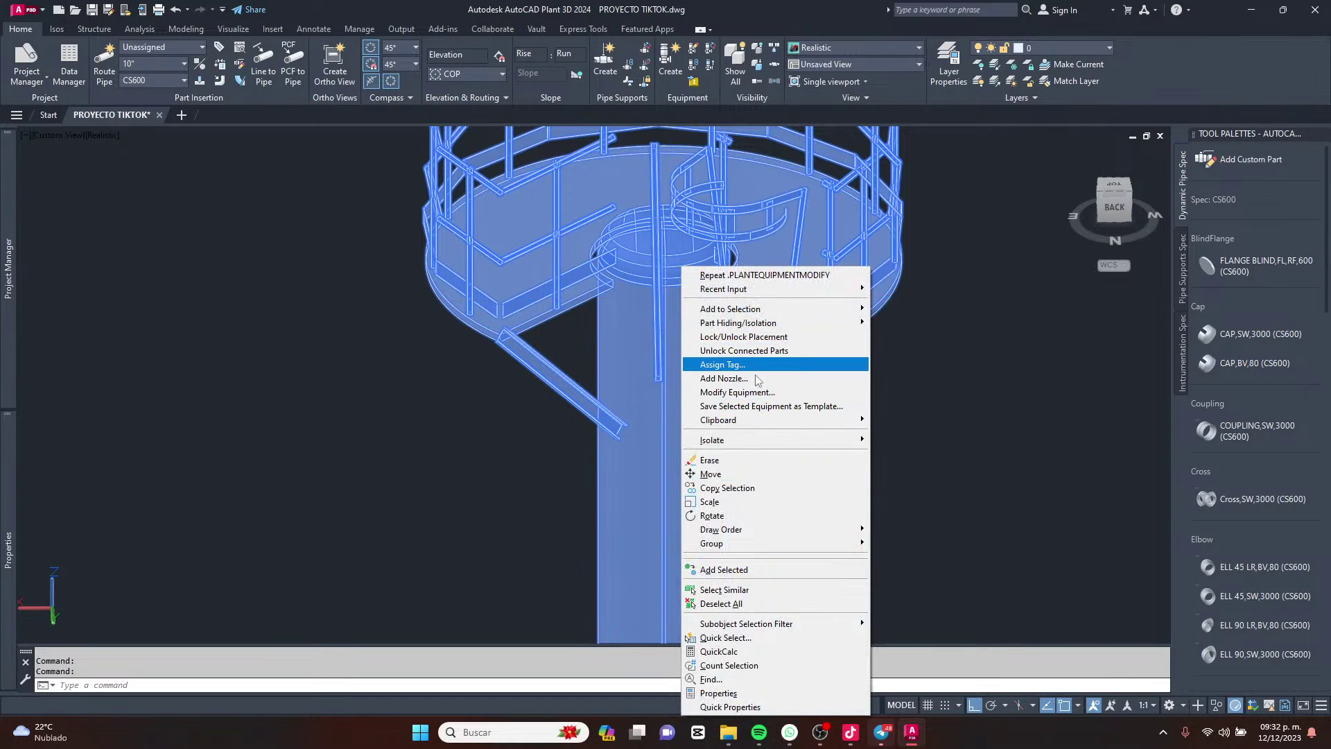
left_click(742, 393)
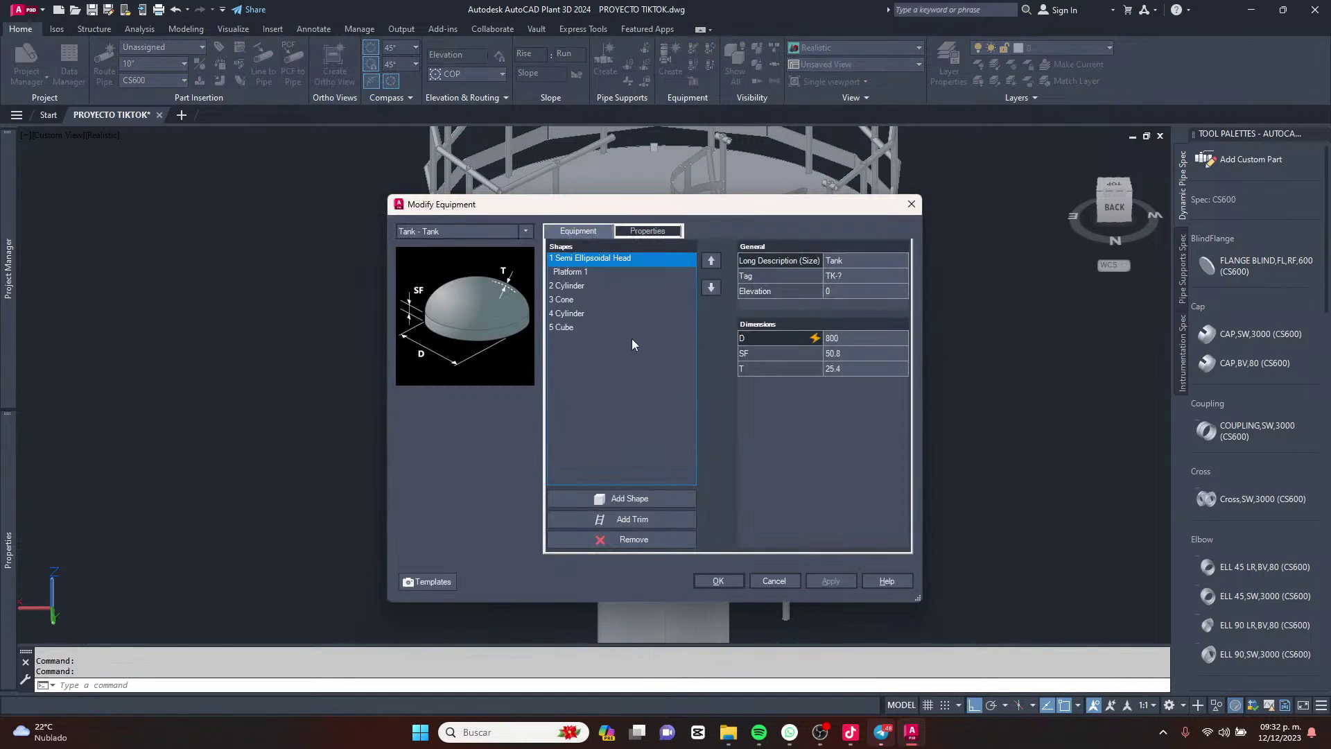
left_click(581, 273)
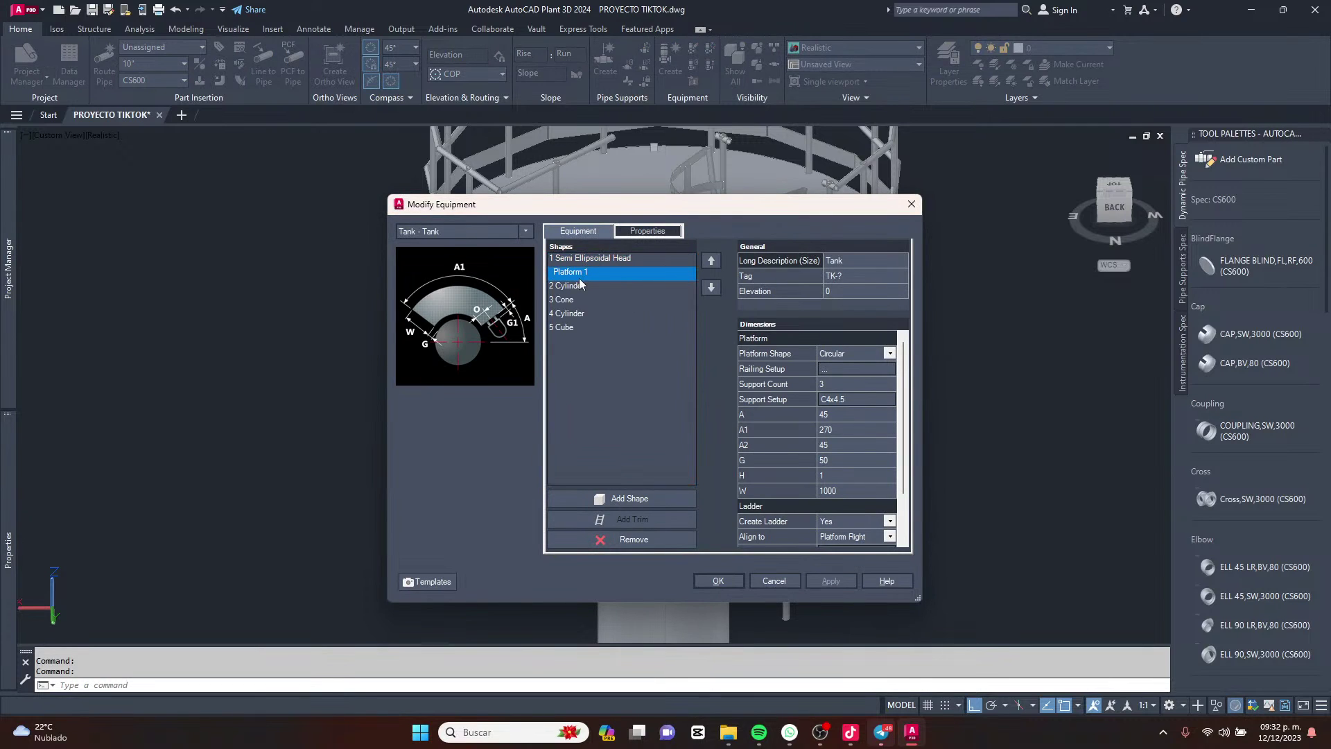
scroll(813, 410, "down", 2)
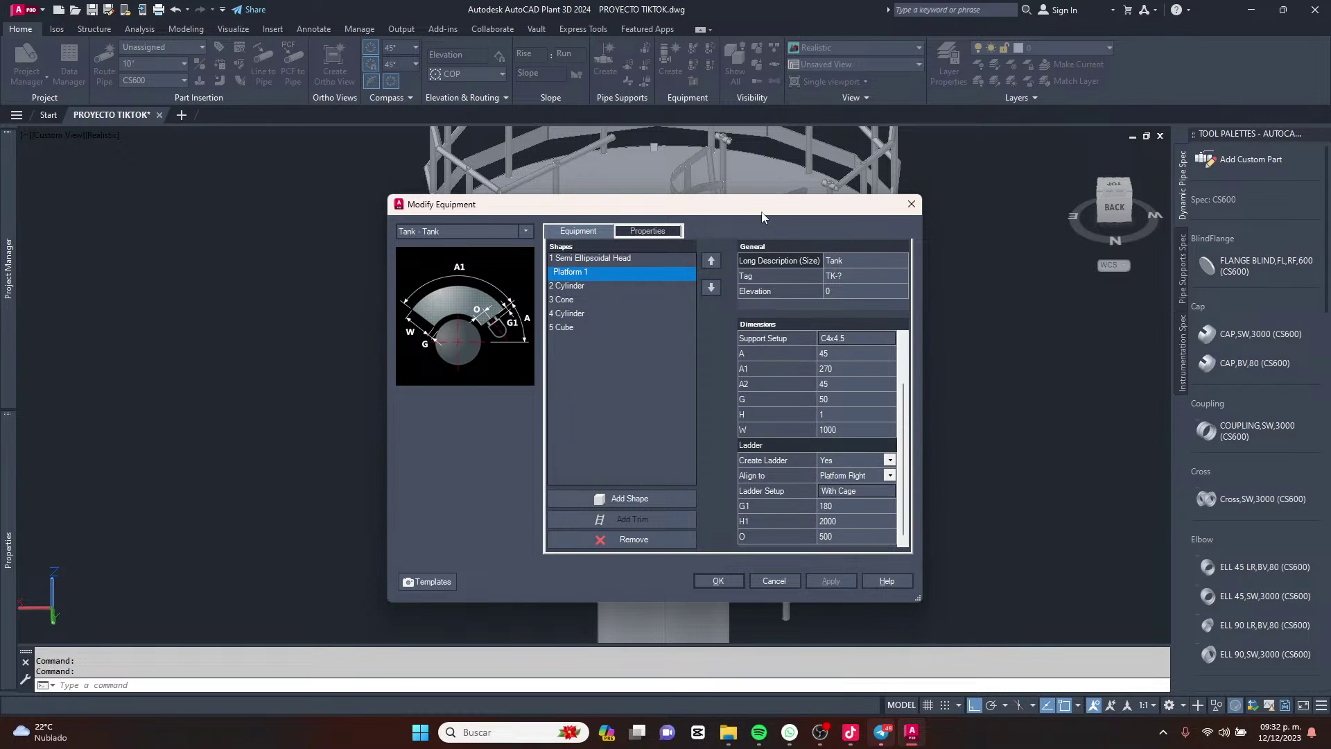
left_click_drag(762, 217, 700, 242)
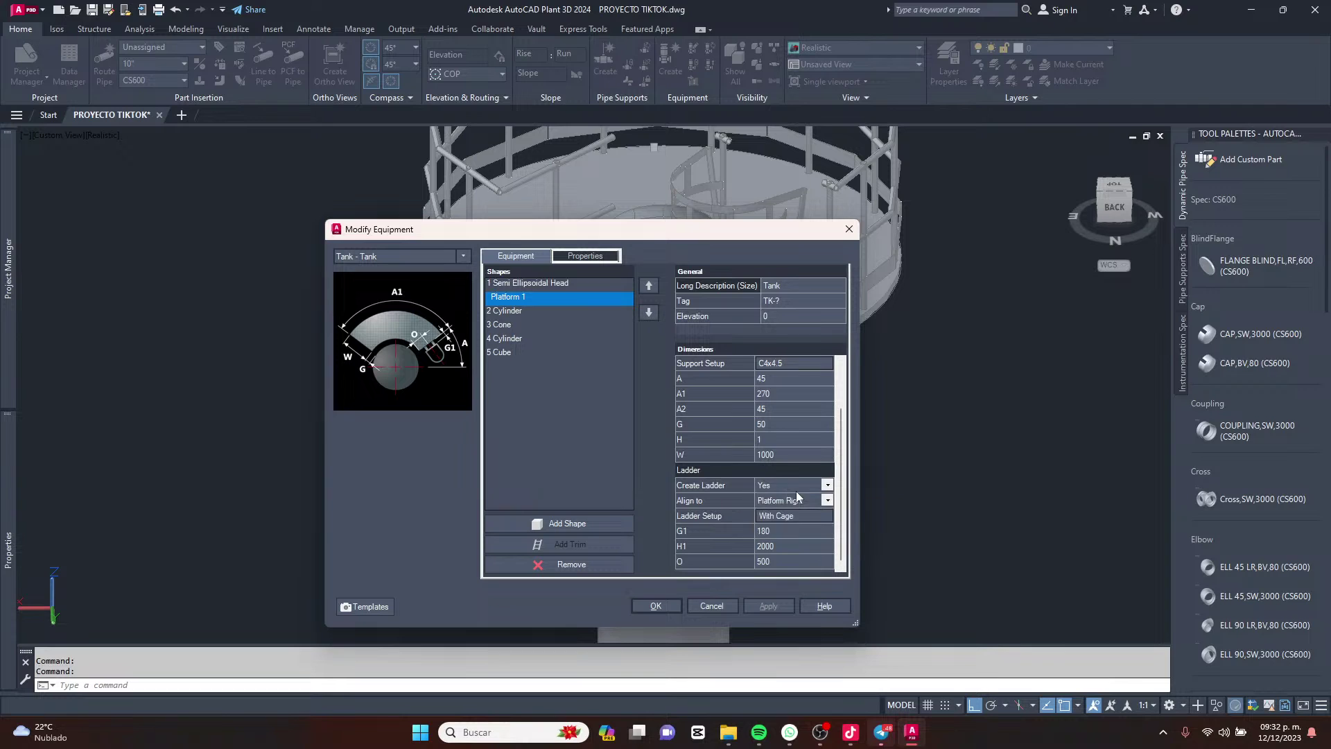
left_click(827, 485)
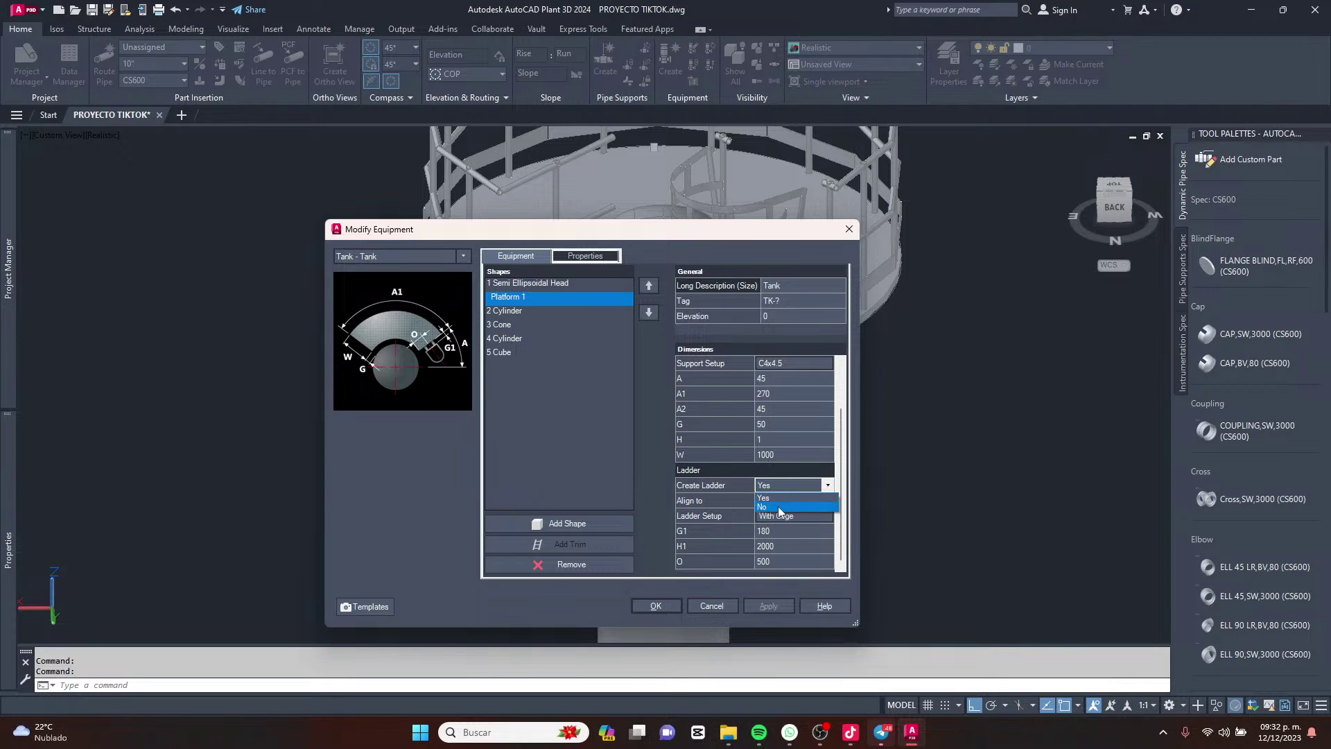
left_click(779, 502)
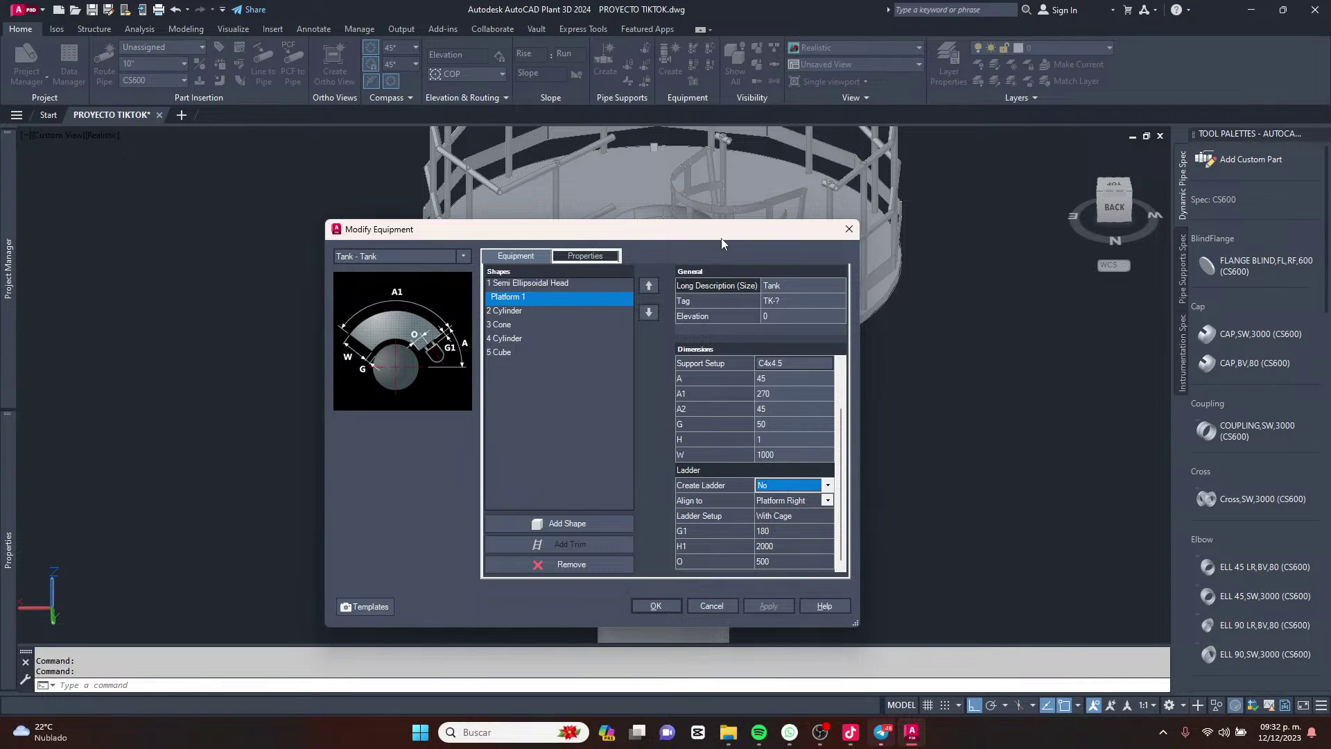
left_click_drag(722, 241, 559, 226)
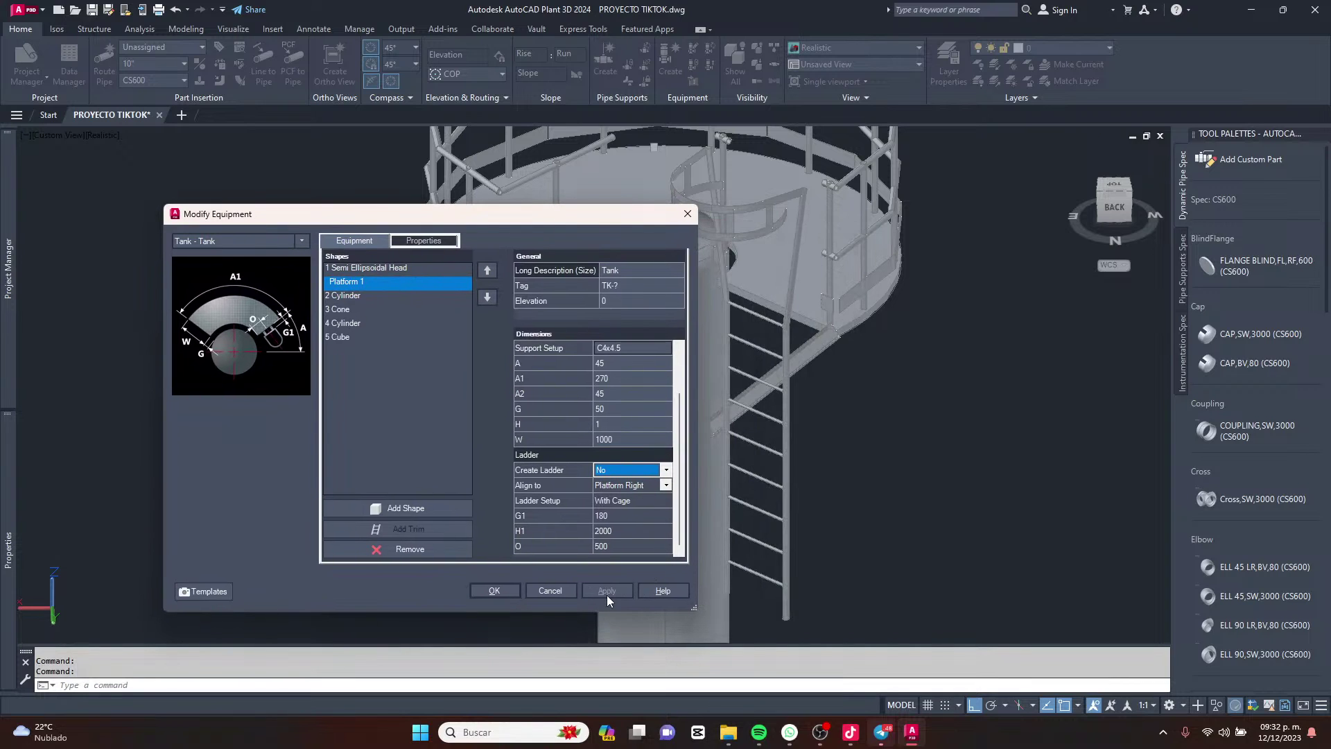
left_click(600, 517)
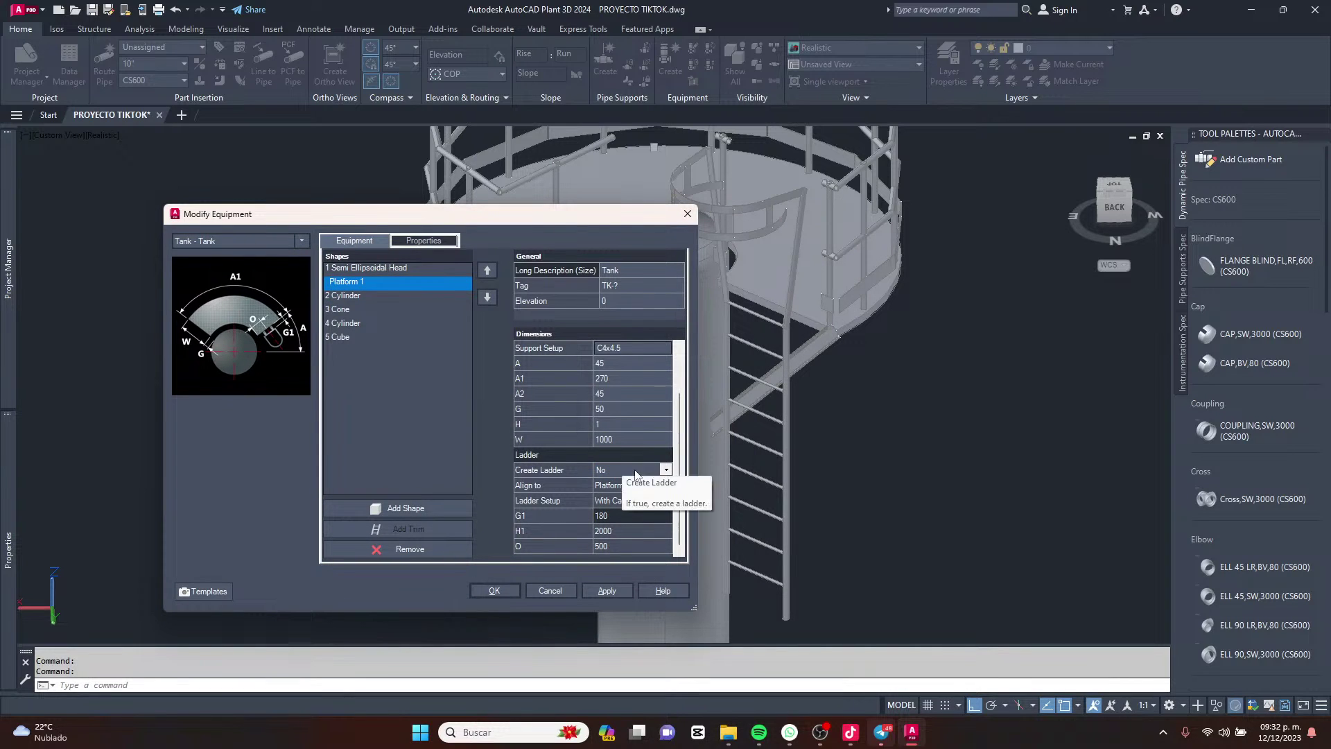
left_click(610, 594)
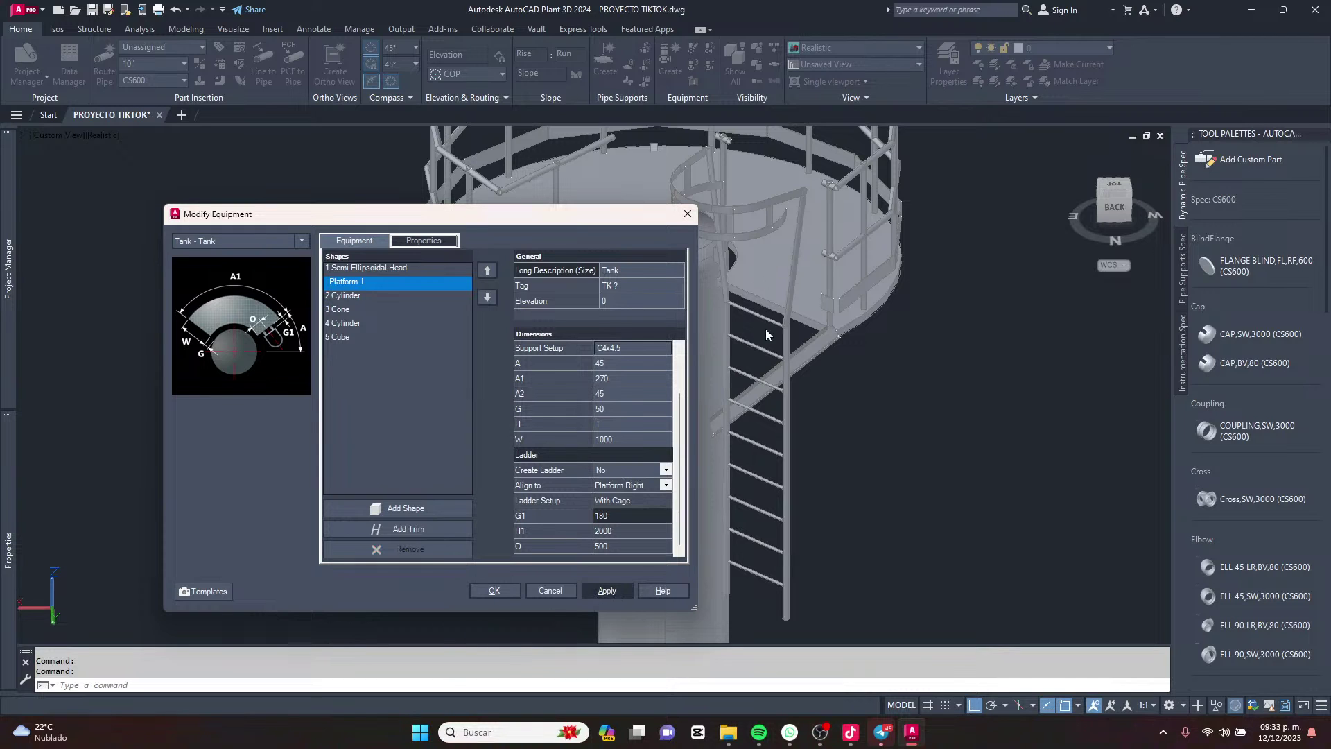
Apply the platform's No setting for Create Ladder and move the equipment dialog clear of the model.
left_click(602, 593)
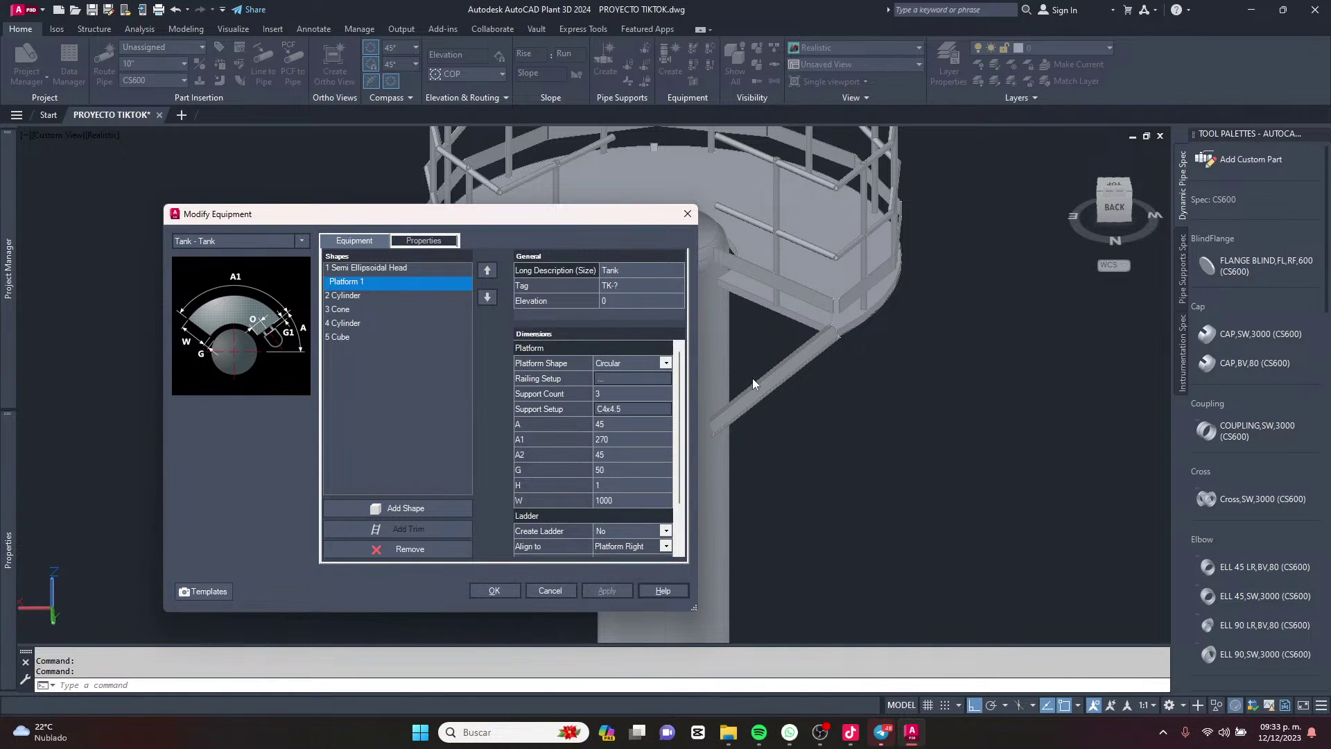
left_click_drag(597, 213, 656, 372)
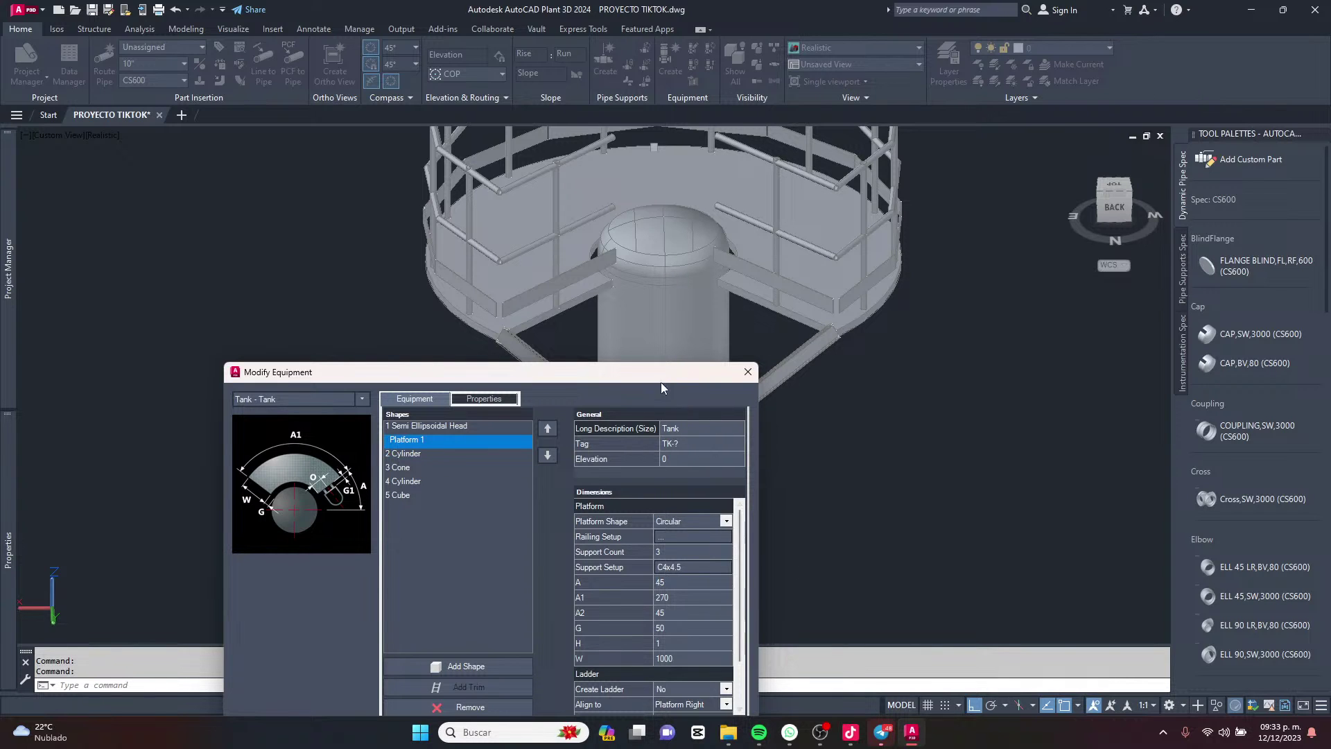
left_click_drag(657, 376, 685, 238)
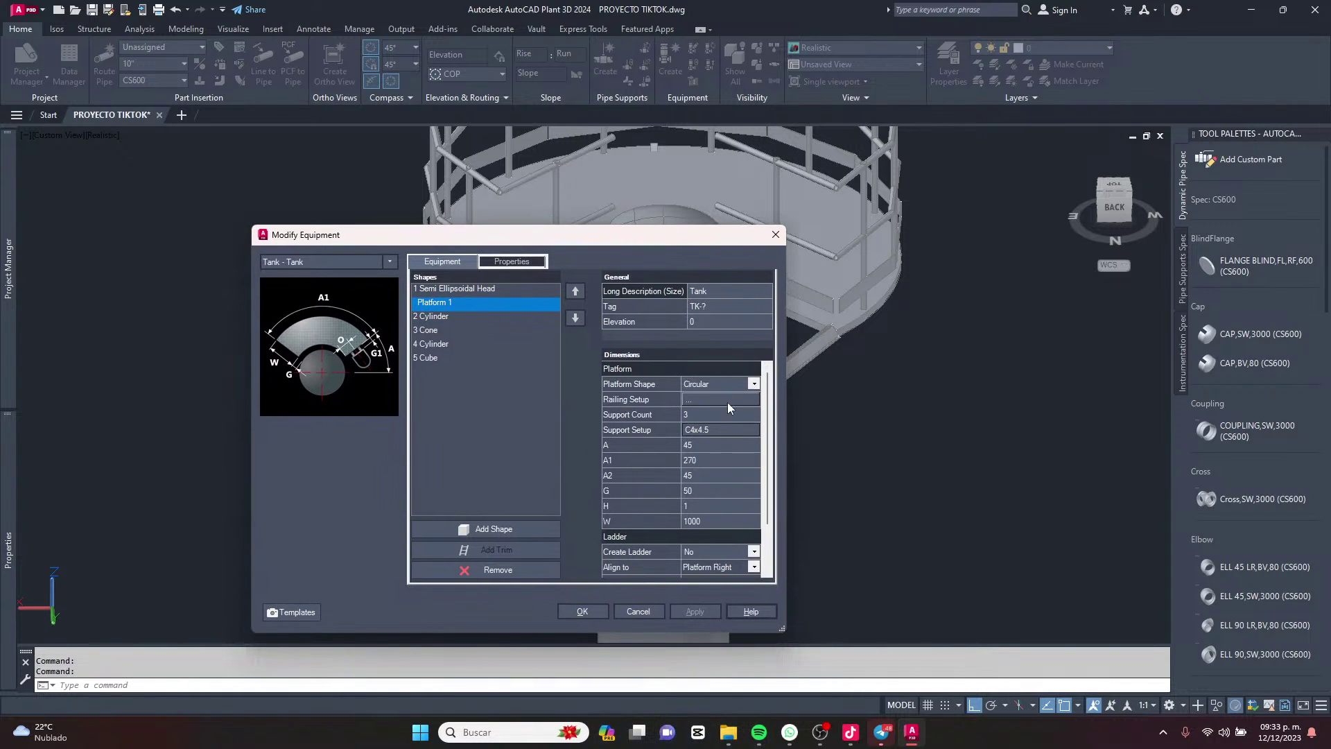
Set Create Ladder to Yes for Platform 1, apply it and uncover the ladder in the model.
scroll(727, 402, "down", 2)
left_click(753, 491)
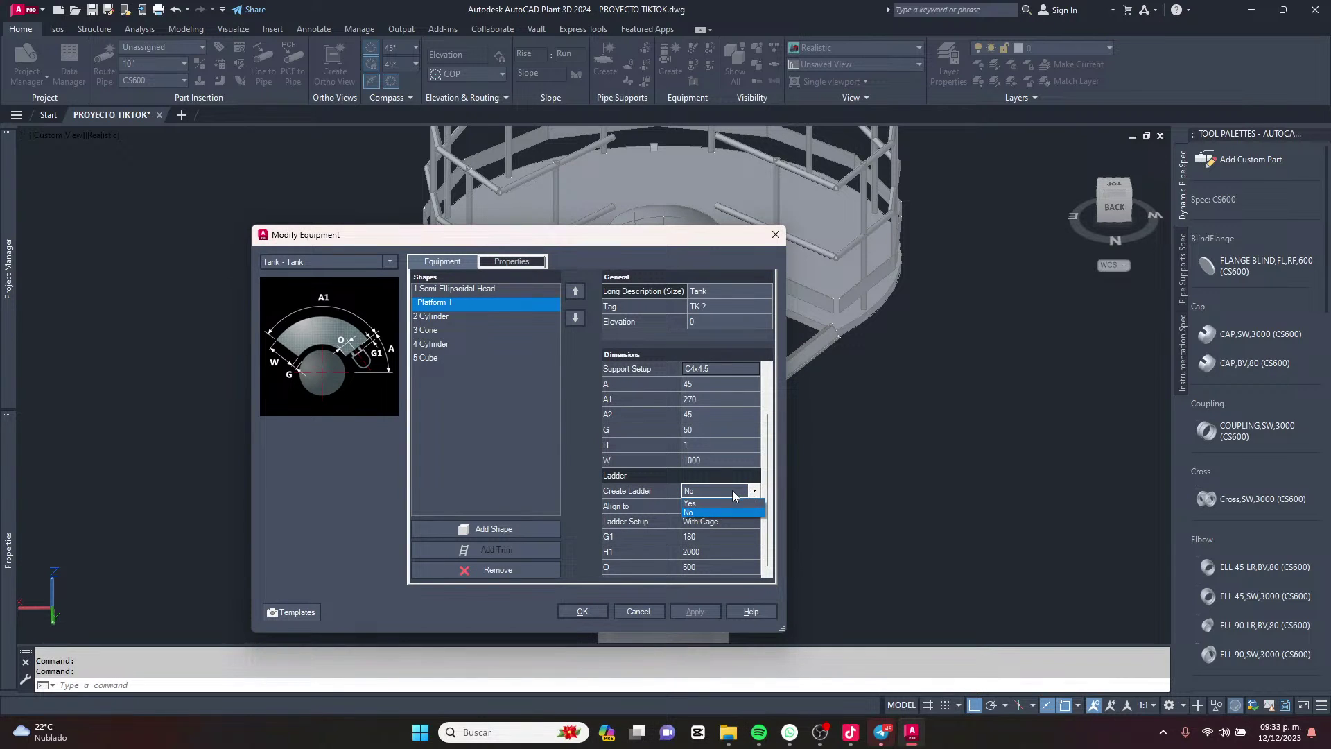
left_click(716, 503)
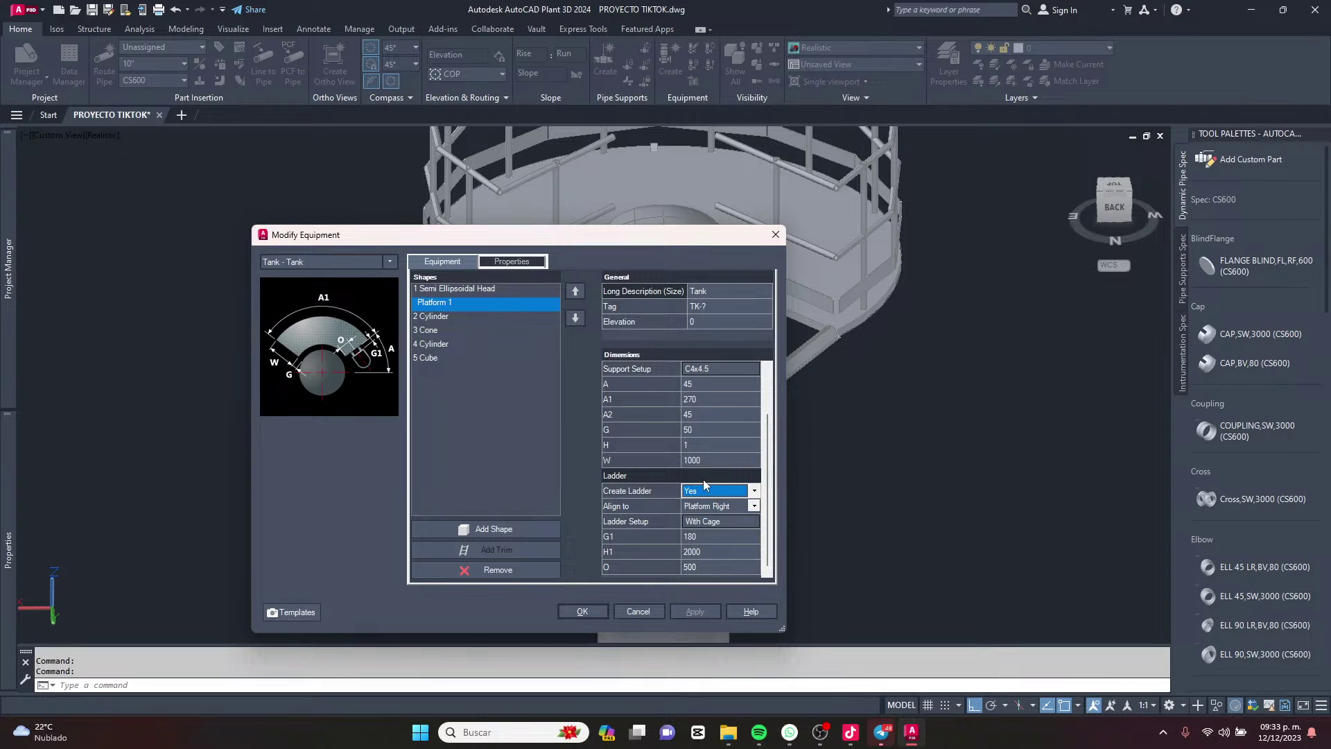
left_click(709, 567)
left_click(706, 608)
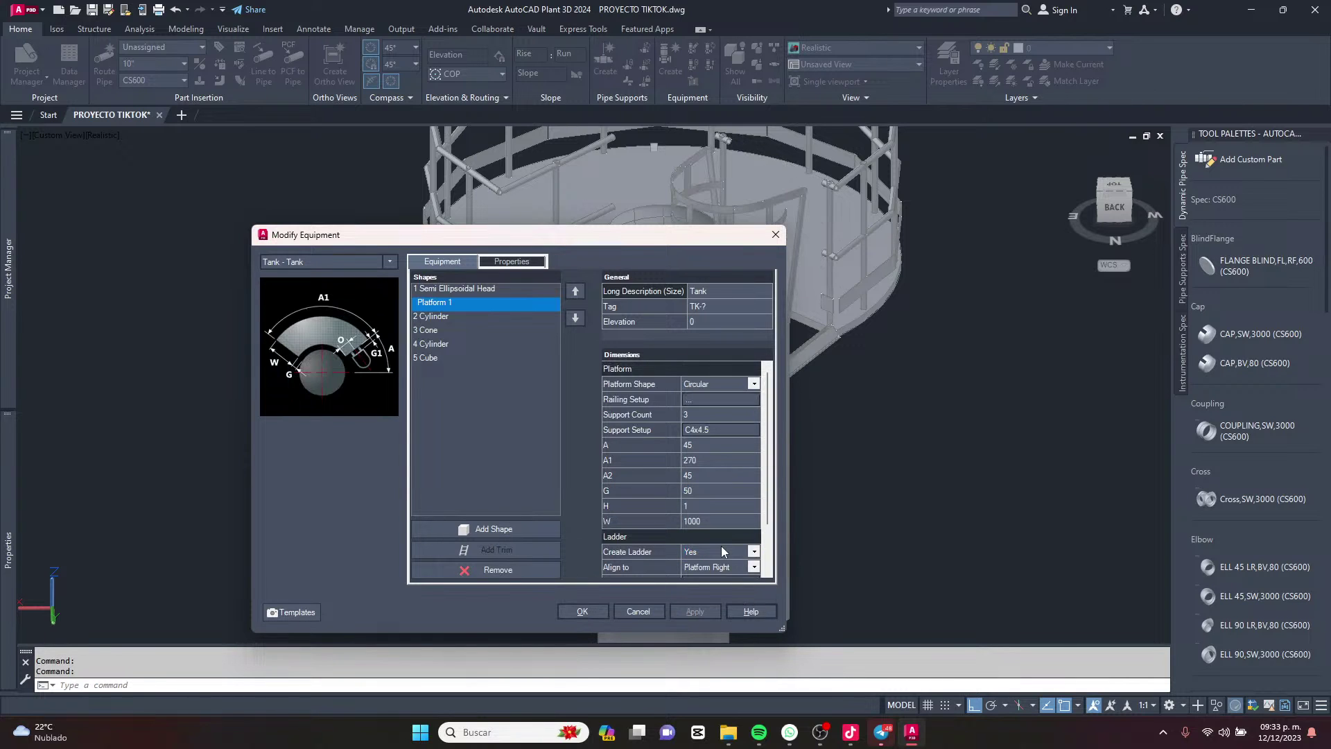
left_click_drag(633, 239, 557, 233)
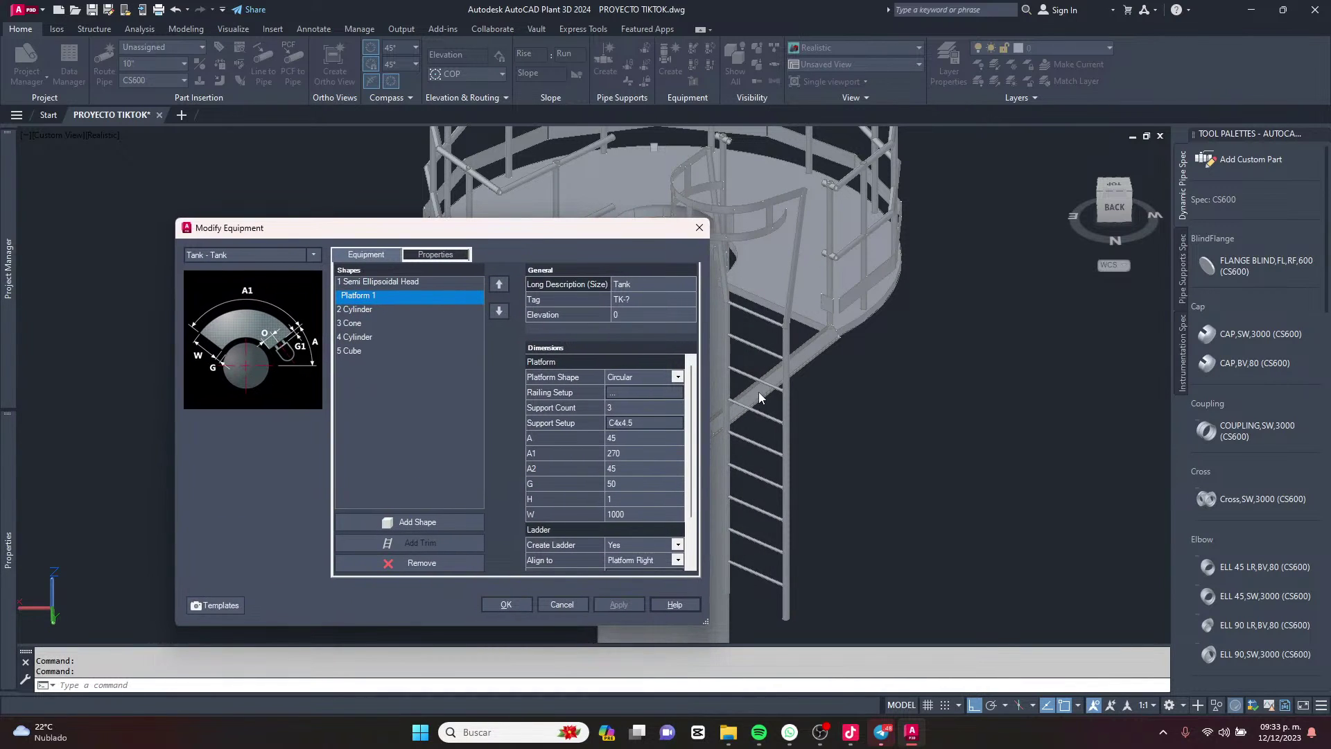
Check the ladder's alignment options and choose Platform Right.
scroll(662, 492, "down", 2)
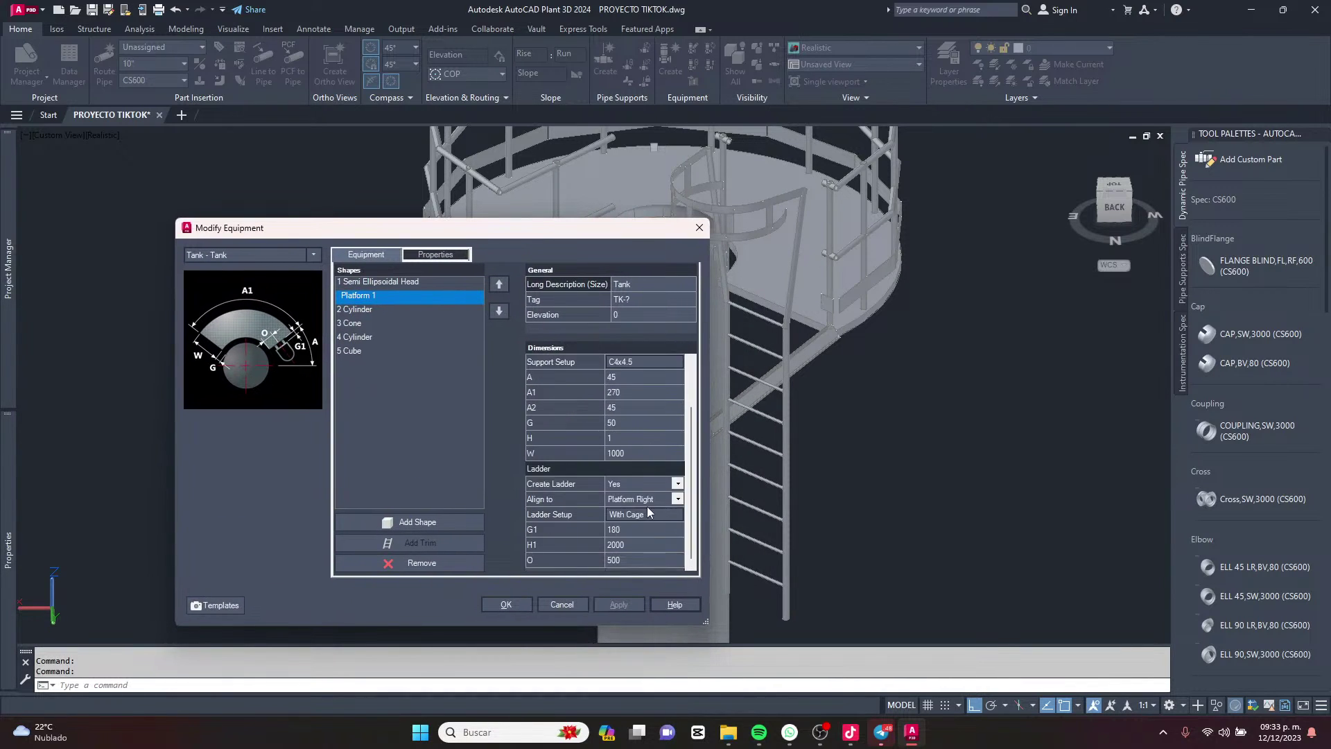
left_click(677, 500)
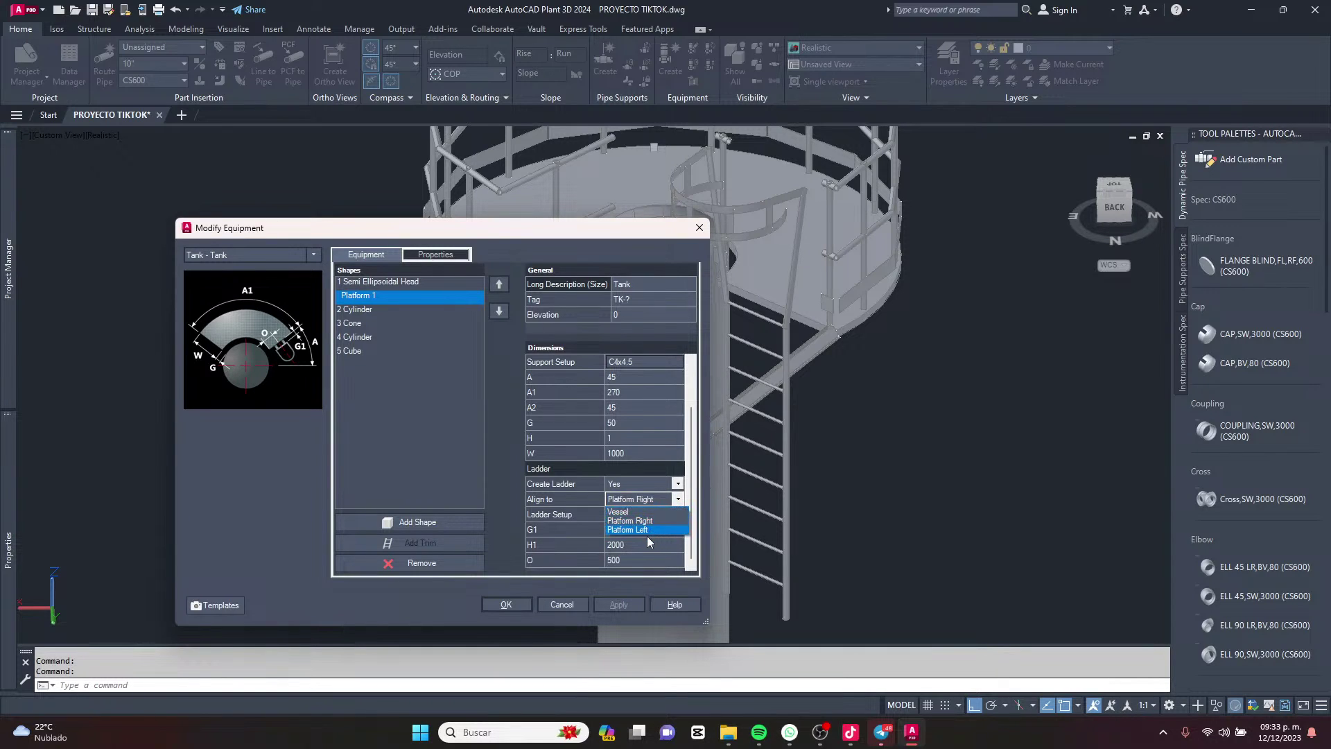
left_click(649, 522)
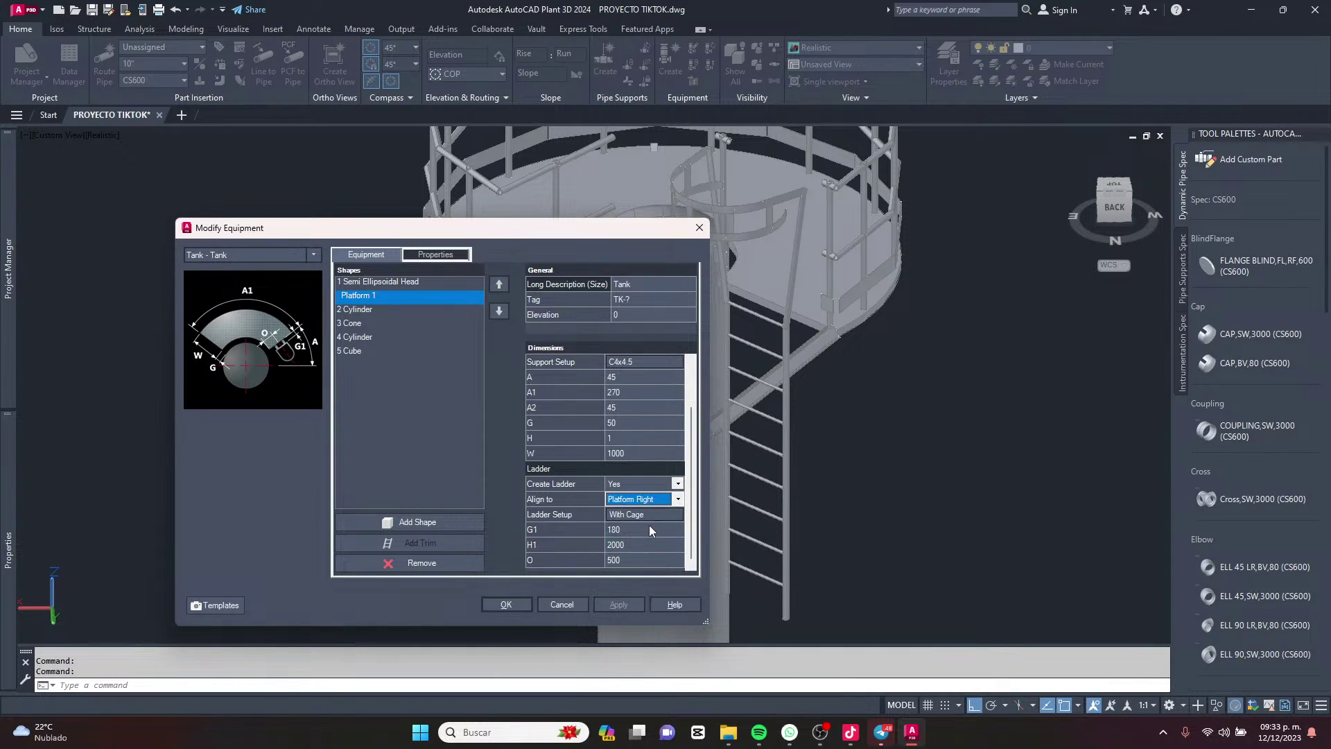
Review the platform ladder's ladder and cage settings, then accept and apply them.
left_click(647, 513)
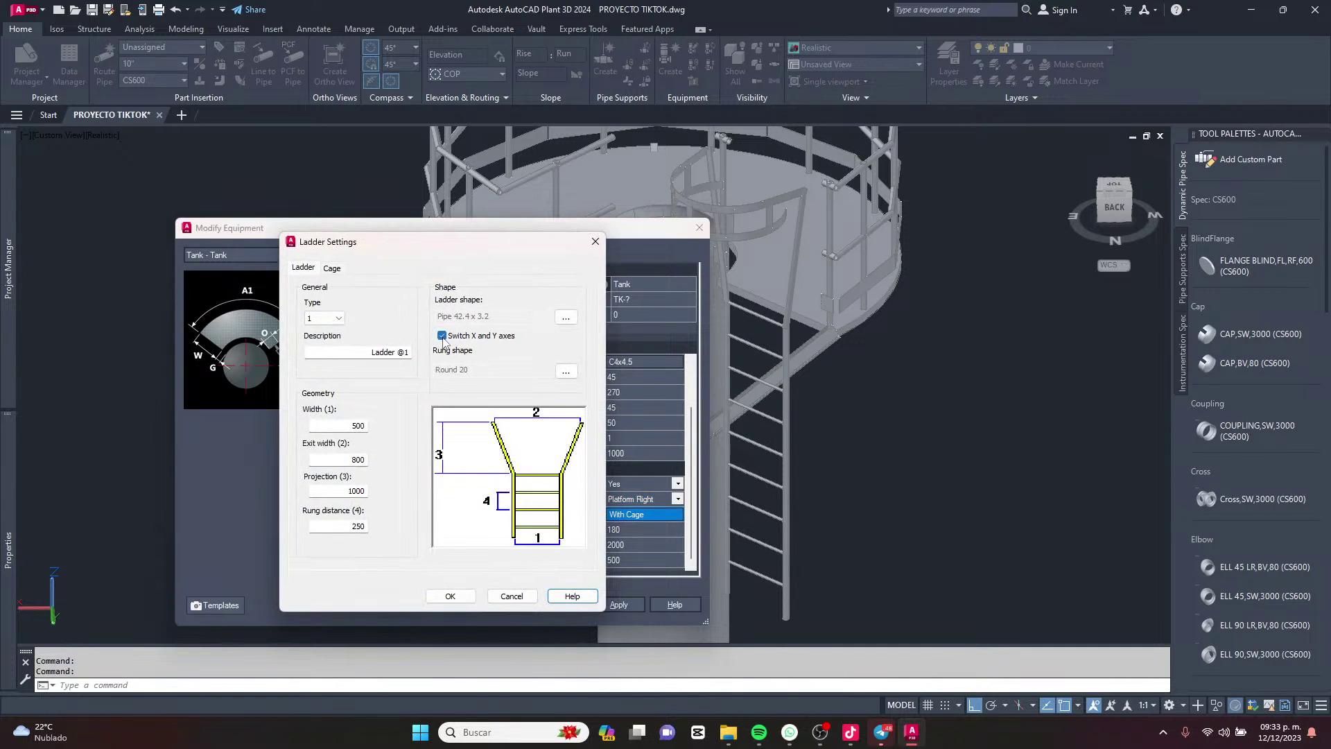
left_click(331, 268)
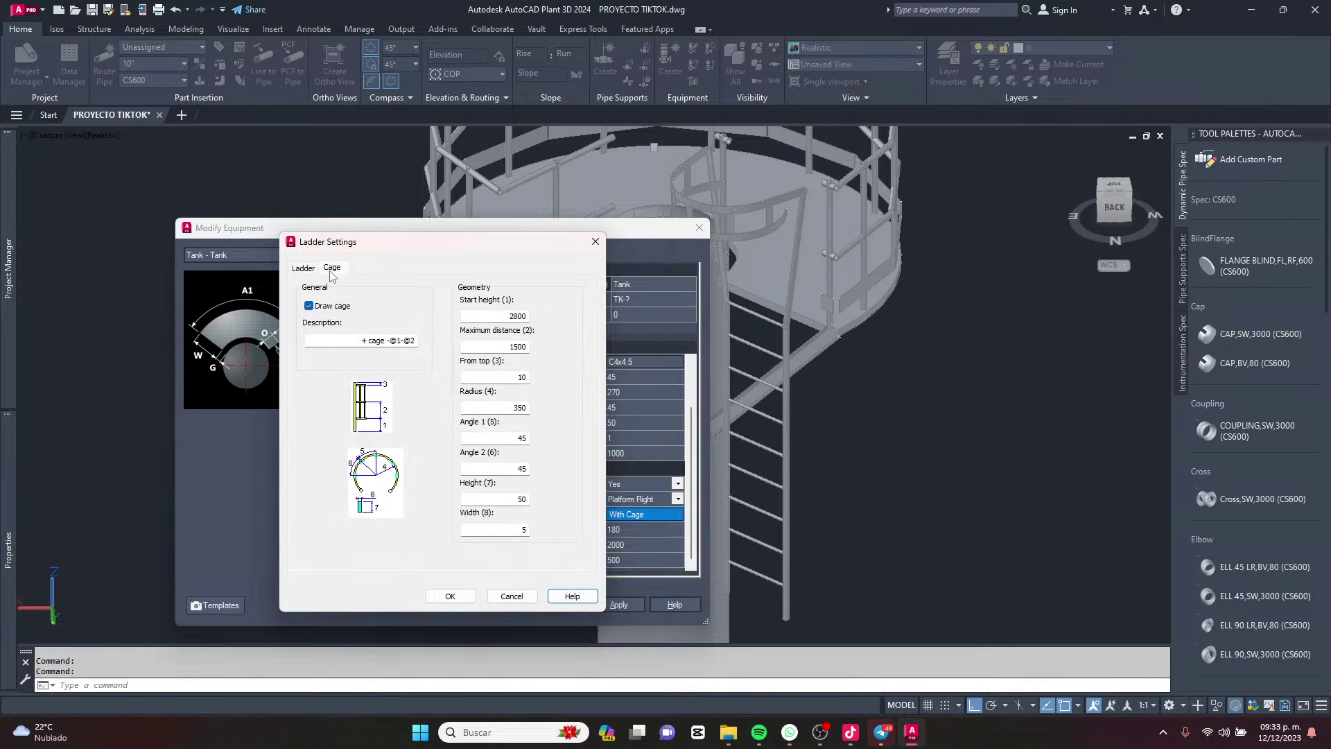
left_click(306, 269)
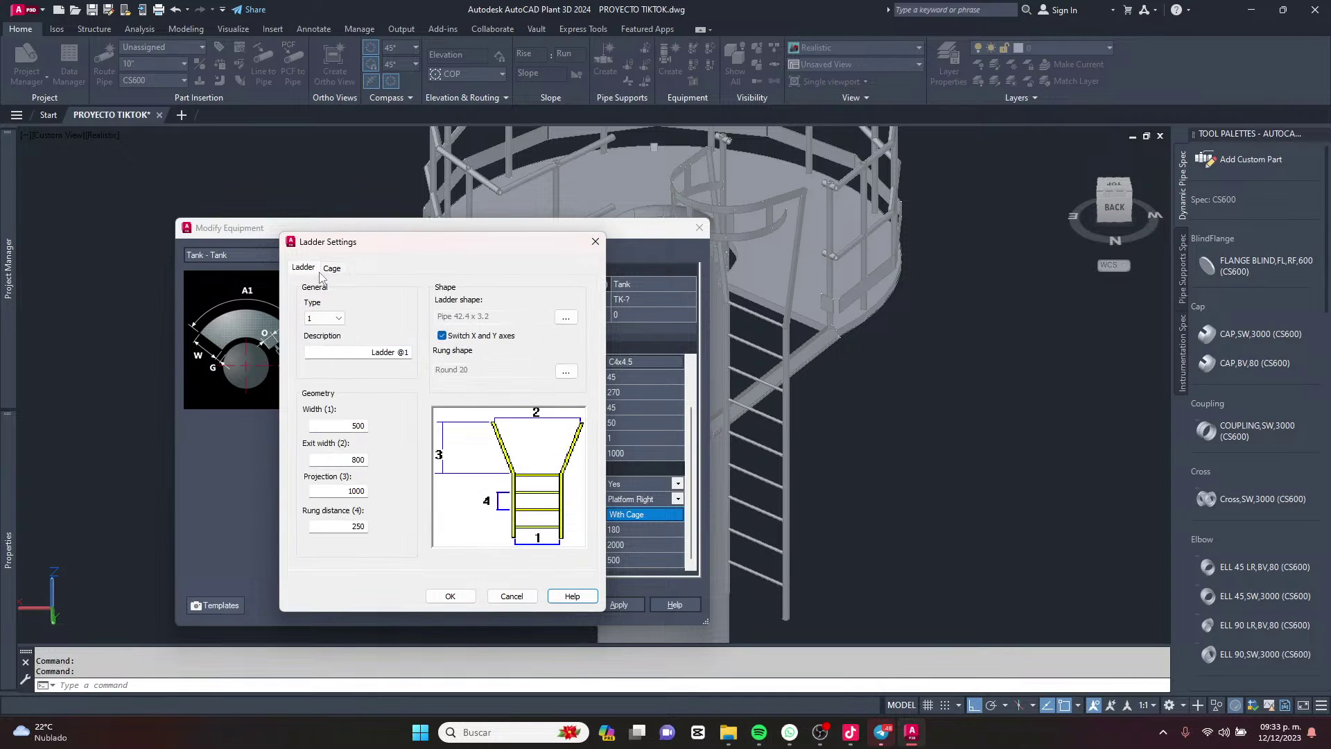
left_click(333, 270)
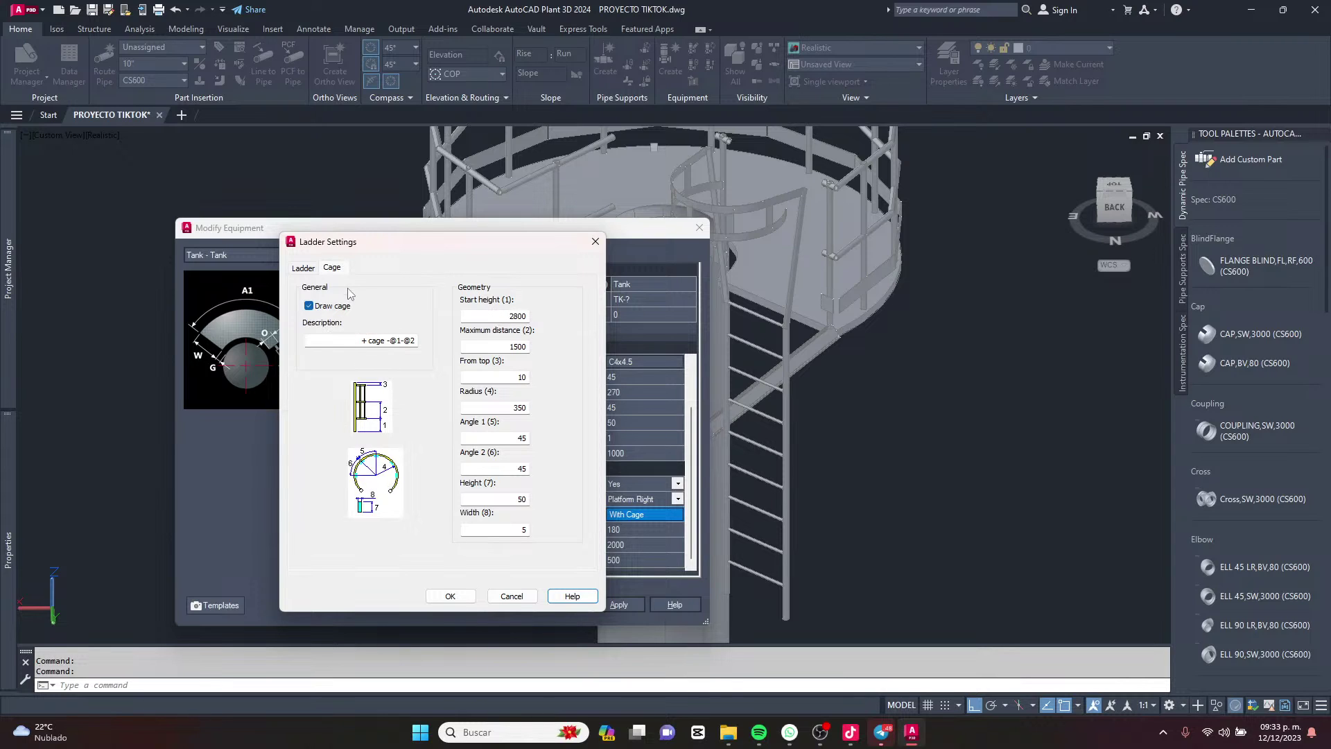
left_click(456, 596)
left_click(618, 605)
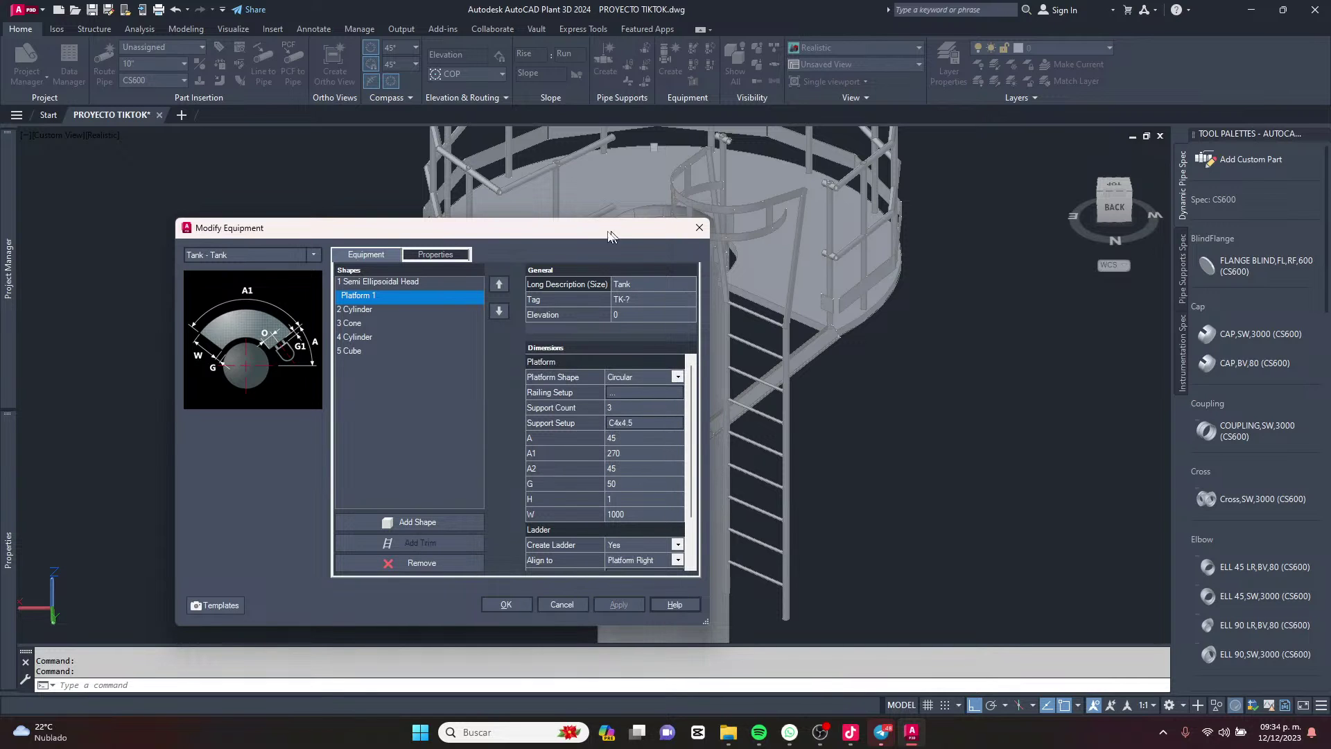
Reopen the ladder setup and examine the cage's geometry and its Draw cage option.
left_click_drag(609, 236, 593, 183)
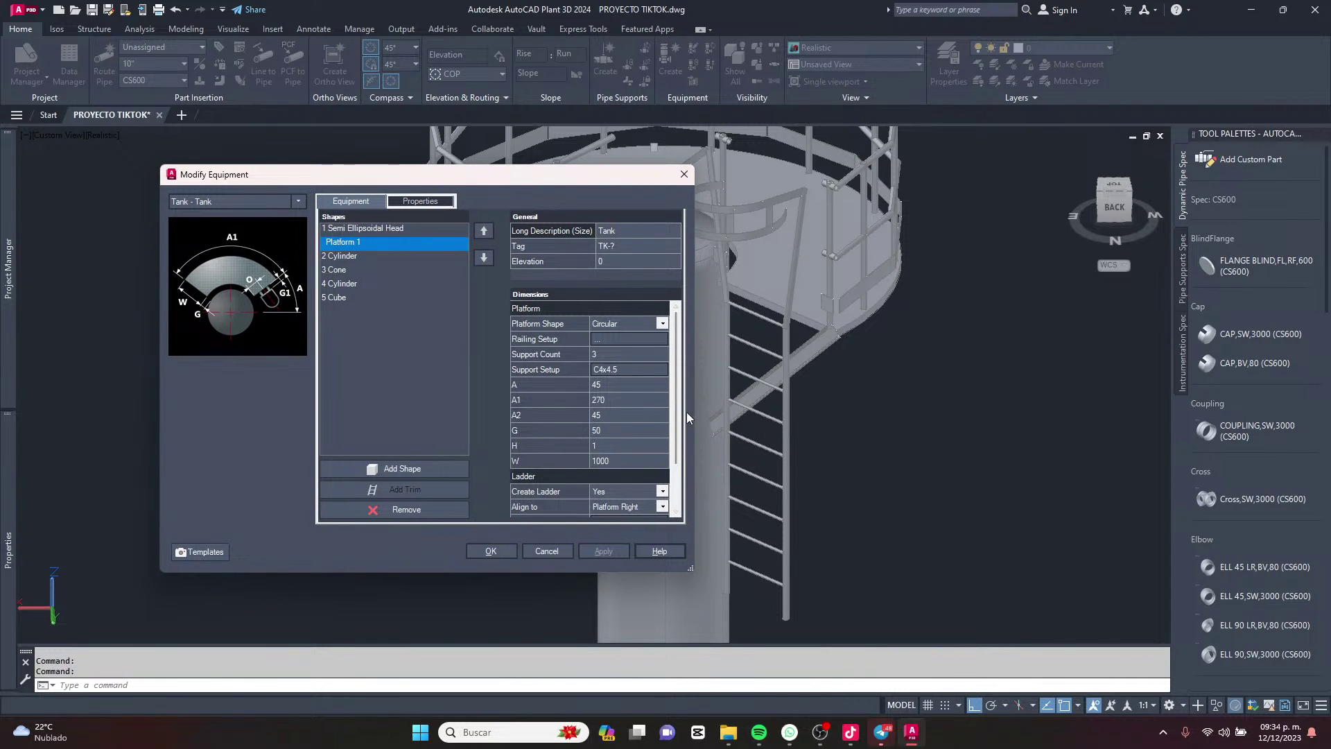
scroll(652, 430, "down", 2)
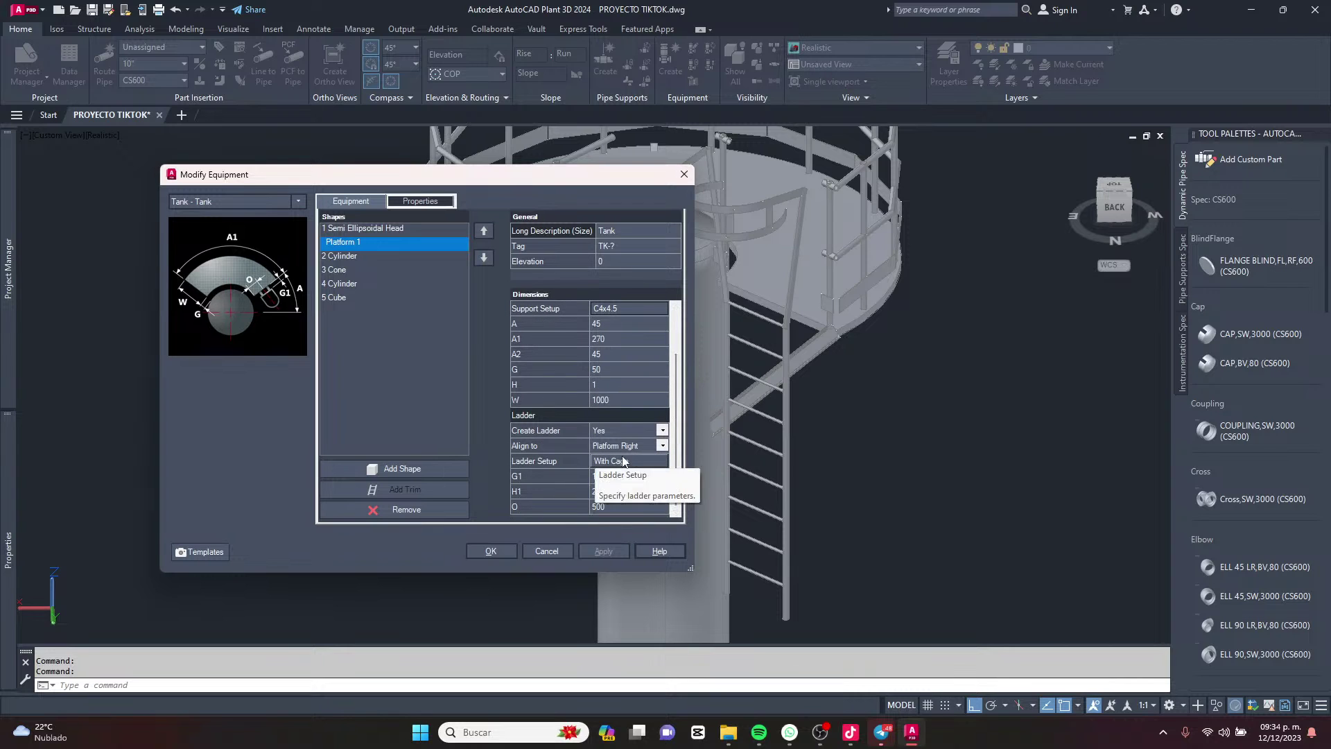
left_click(636, 462)
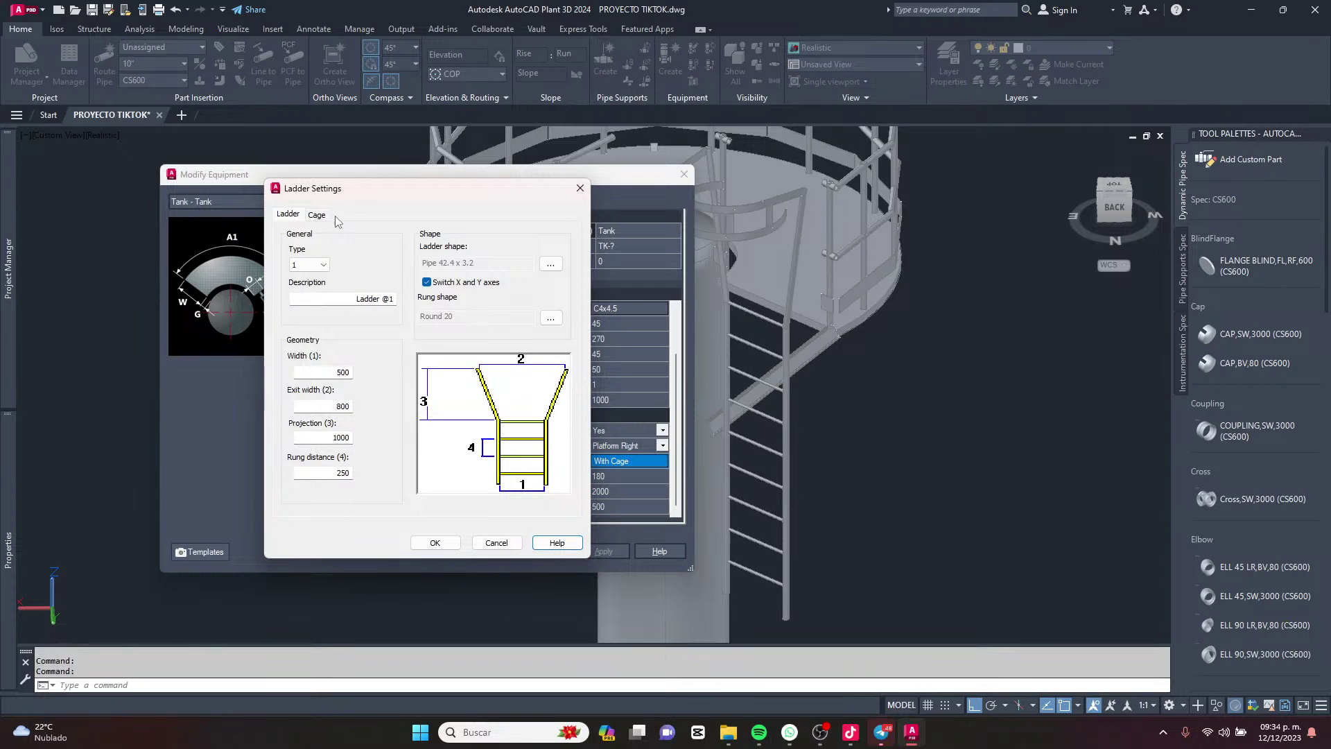
left_click(312, 216)
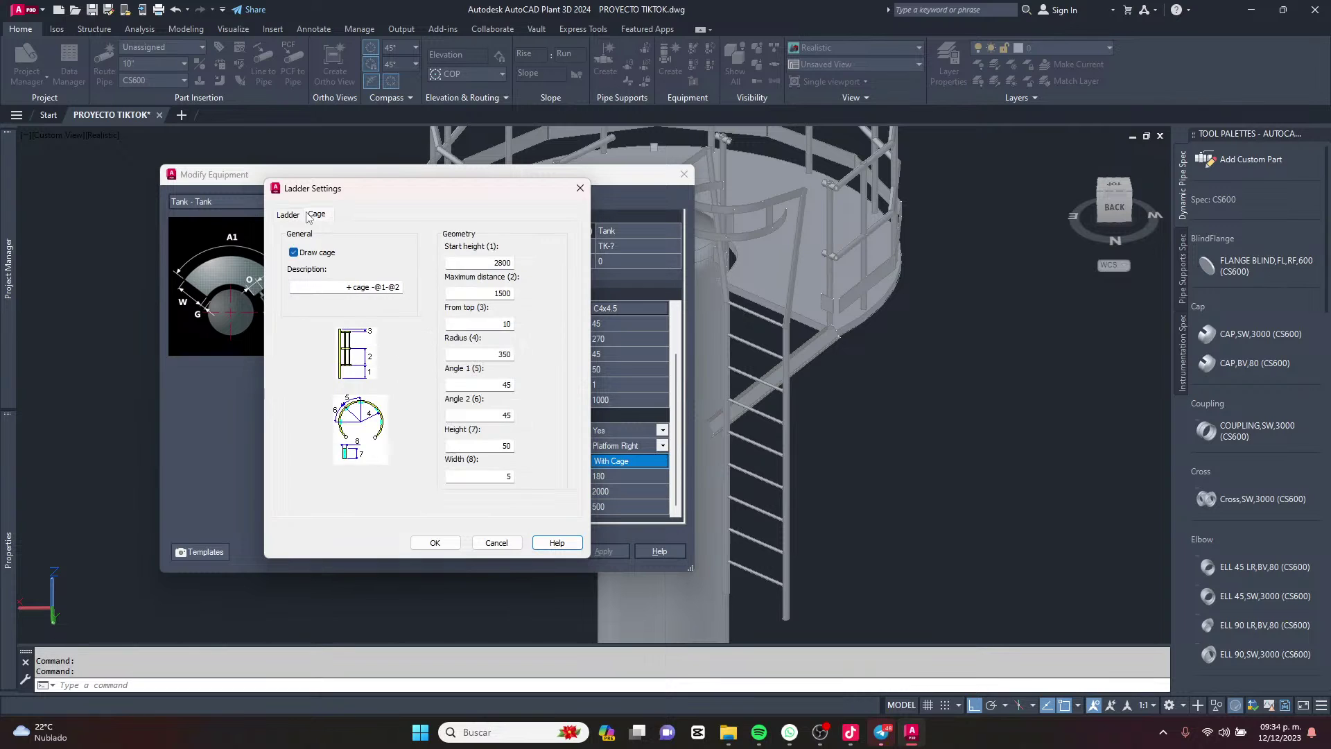
left_click(296, 254)
left_click(293, 215)
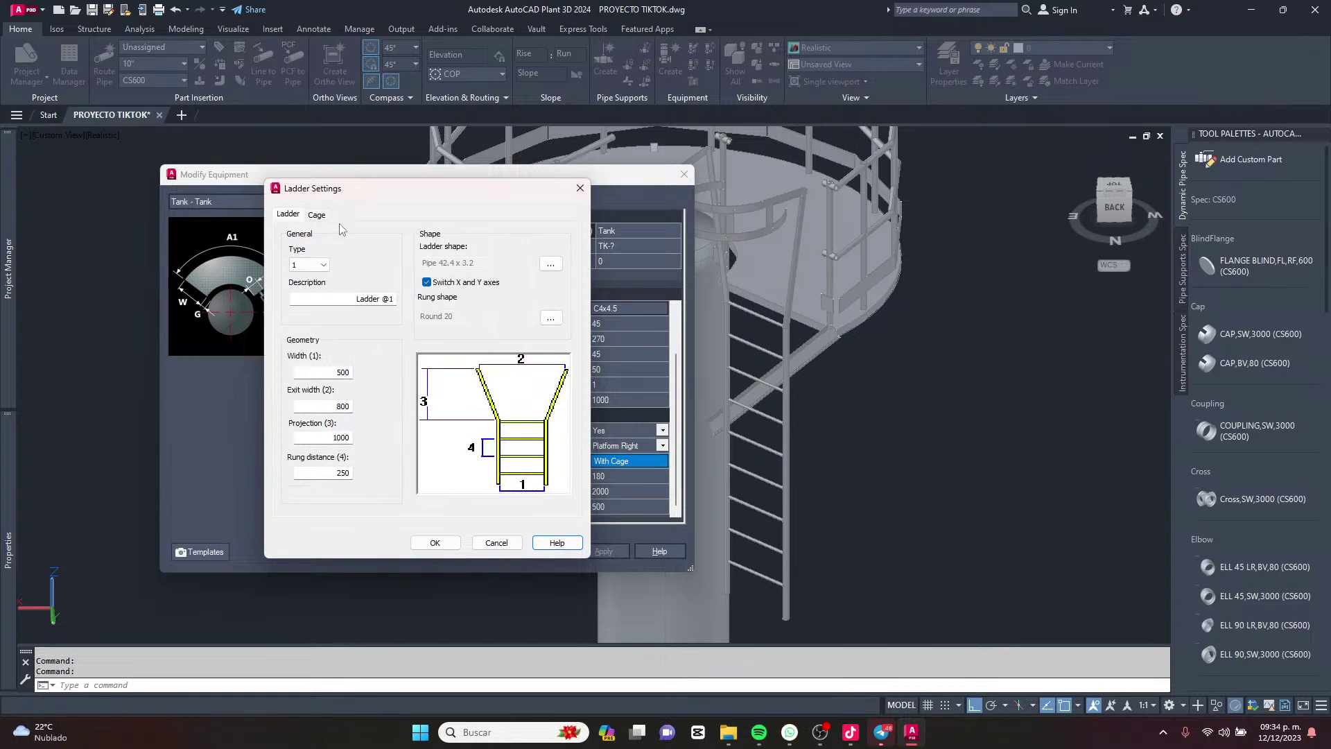
Toggle the Switch X and Y axes option off and on and check the available ladder types.
left_click(426, 282)
left_click(427, 282)
left_click(323, 265)
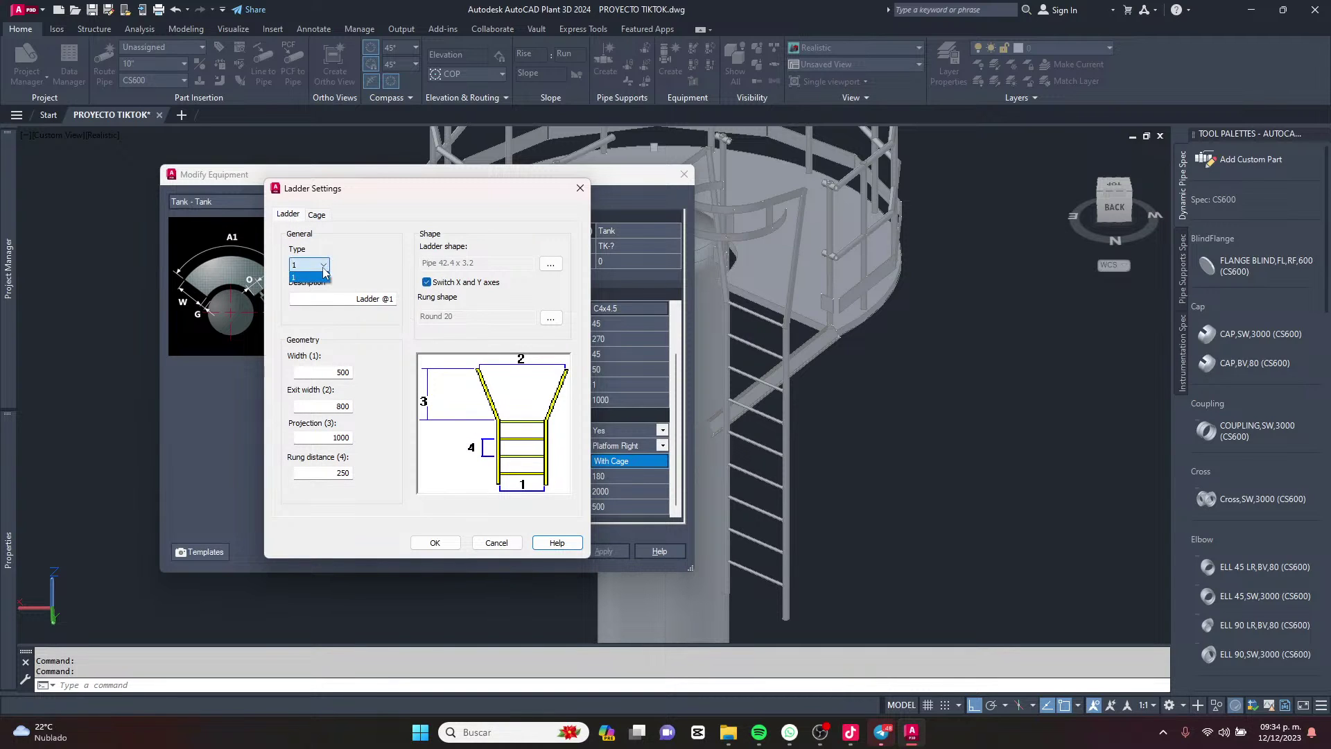
left_click(323, 268)
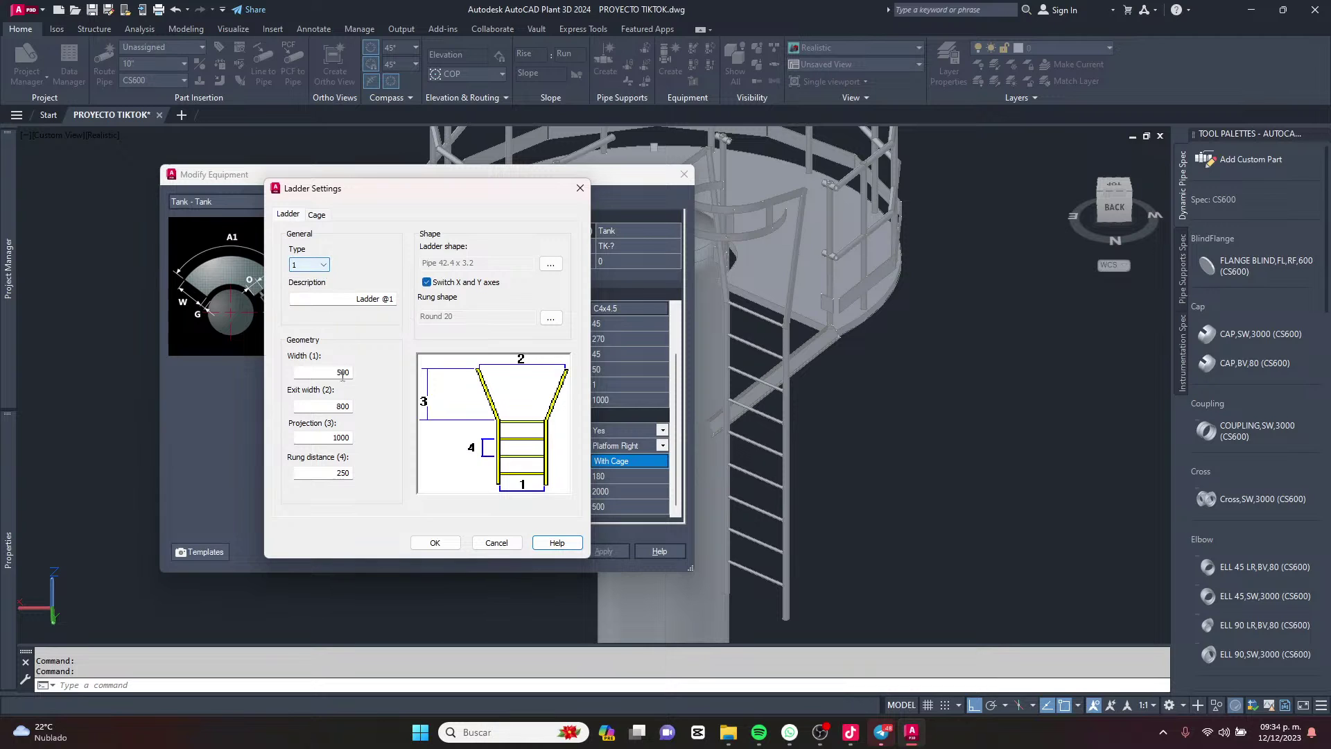
Examine the profile catalogue for the ladder shape and the ladder's geometry settings without changing them.
left_click(550, 264)
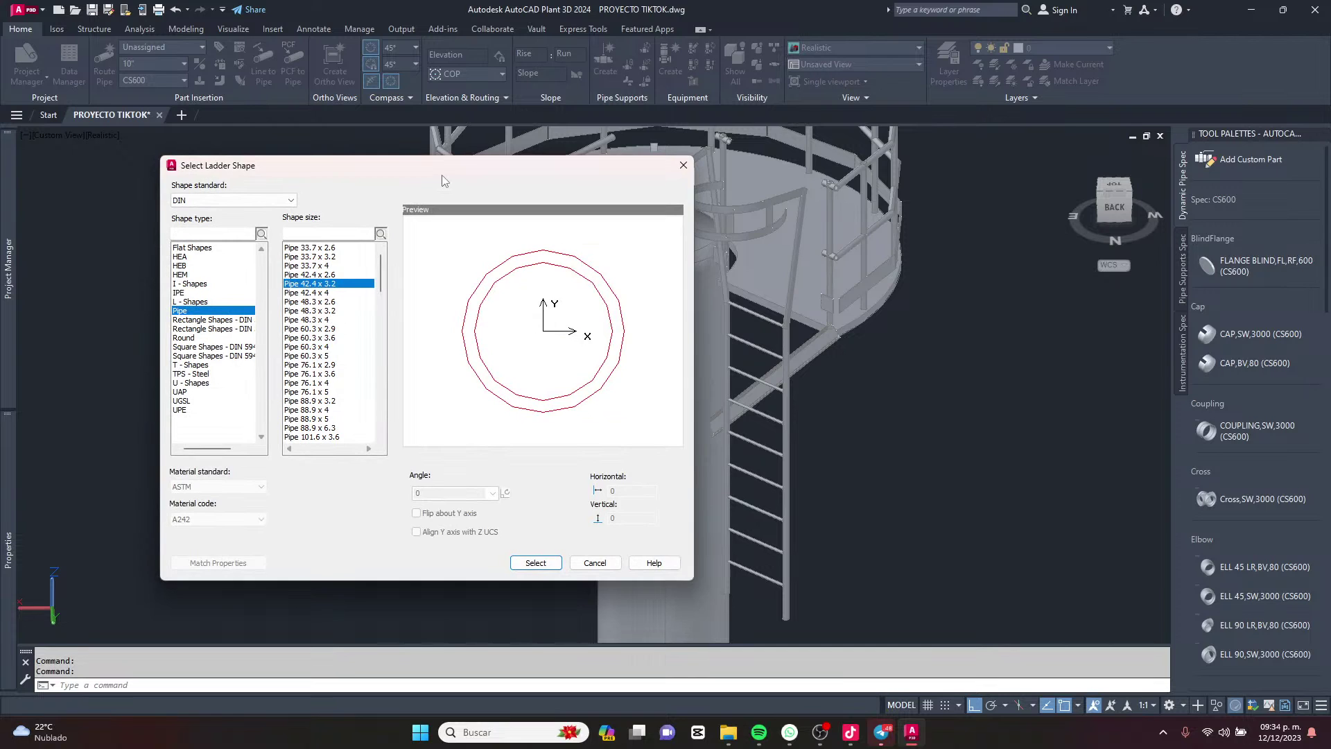
left_click_drag(447, 181, 585, 208)
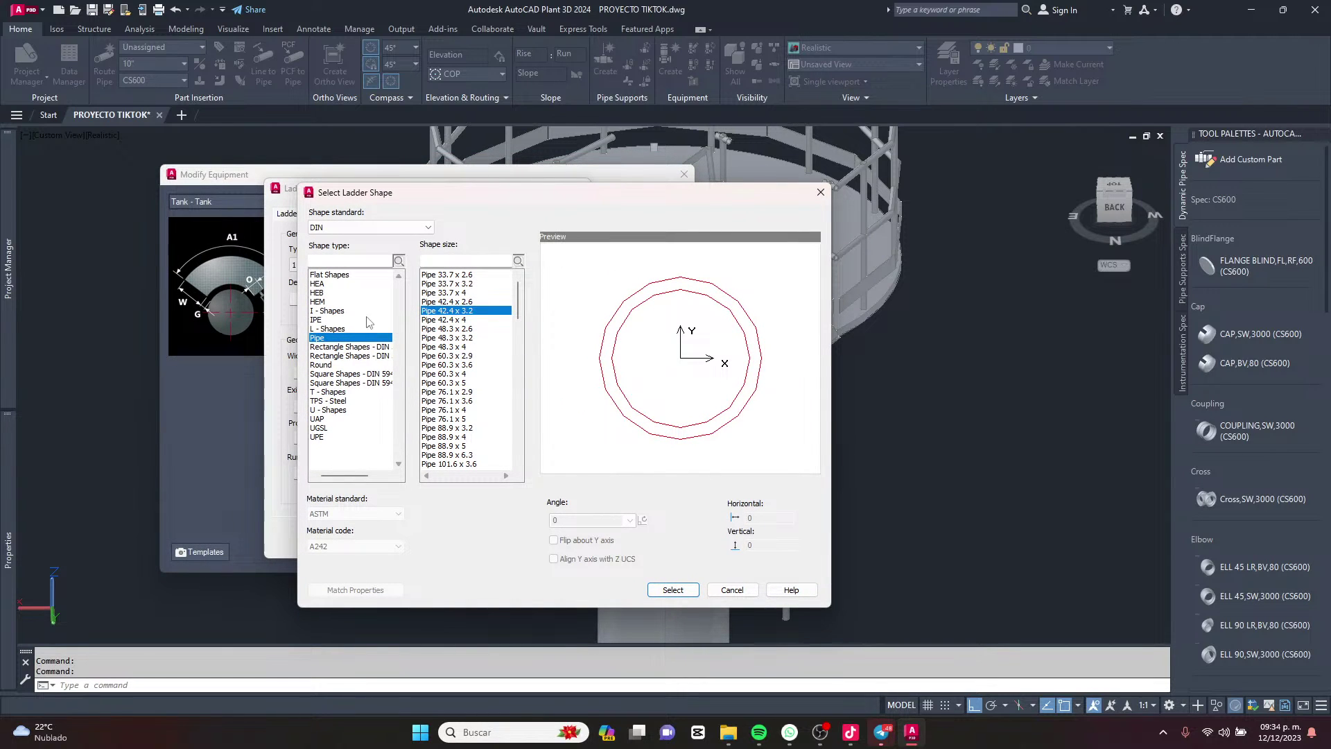
left_click(819, 189)
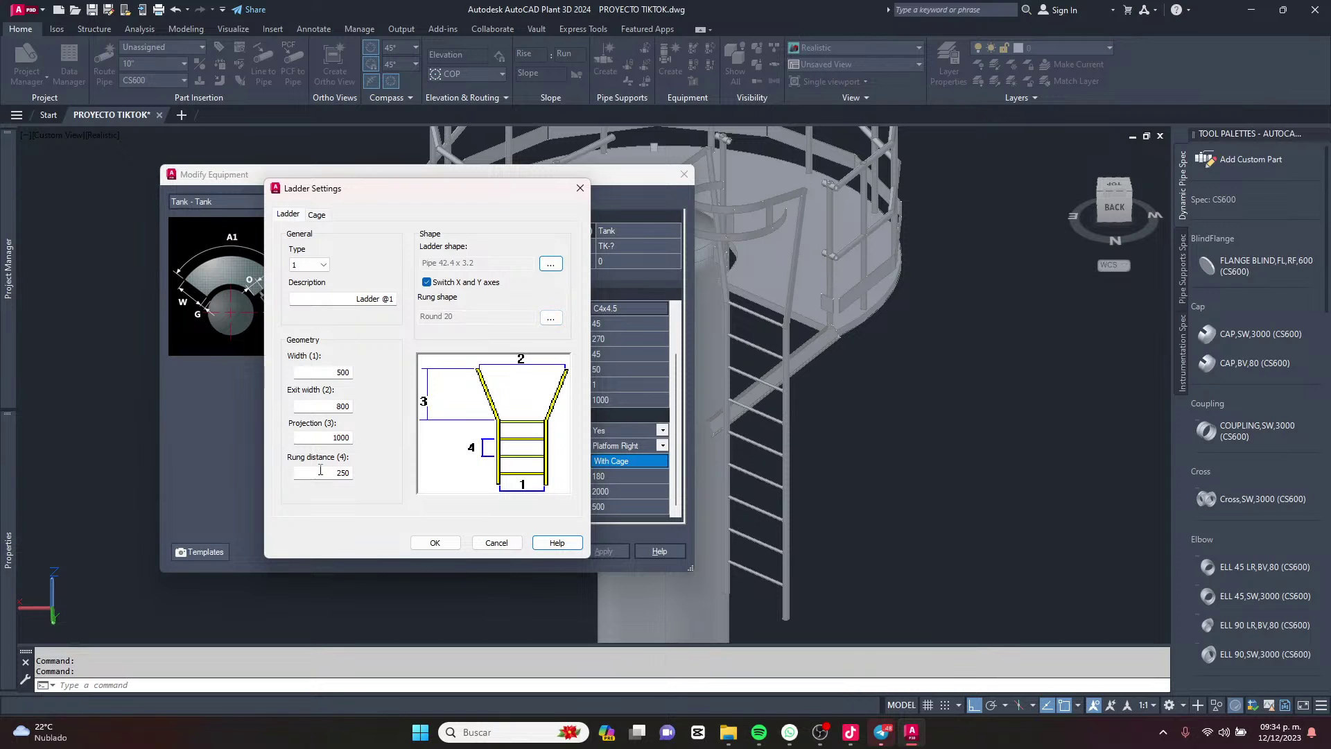
key("Escape")
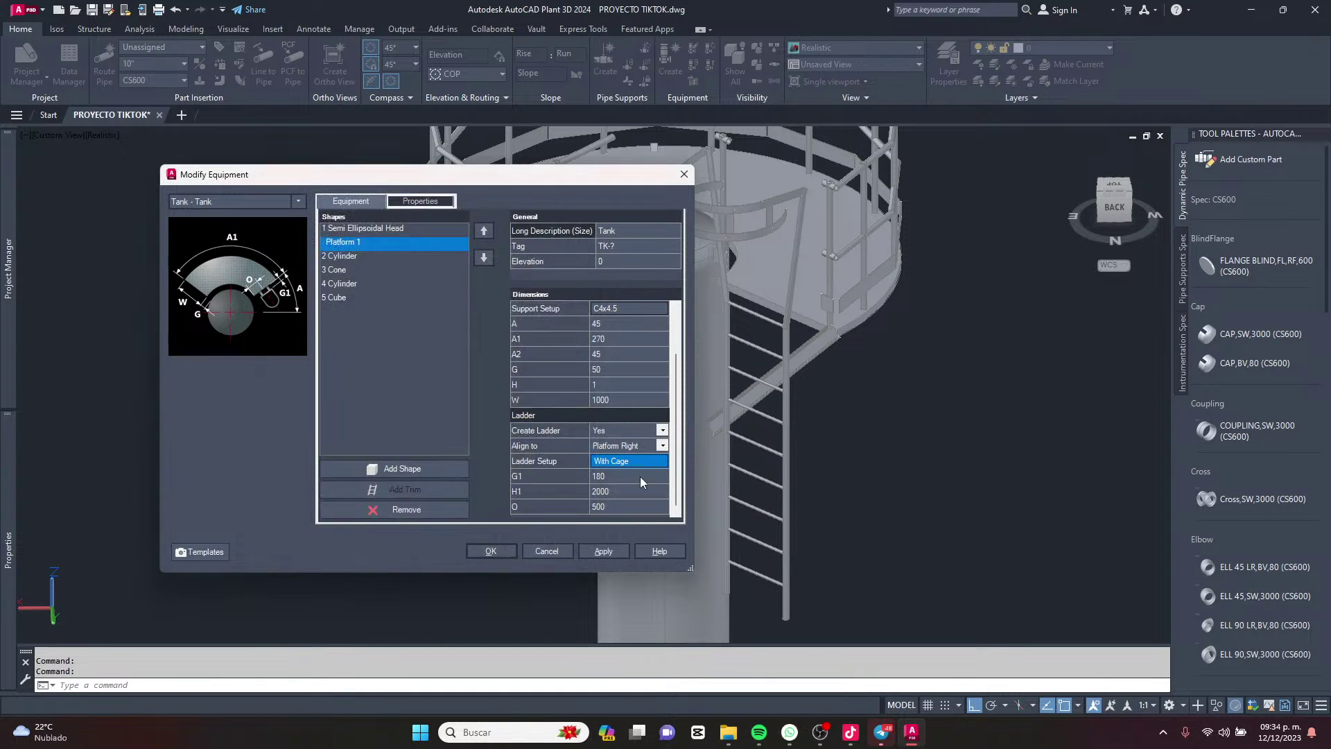
left_click(662, 463)
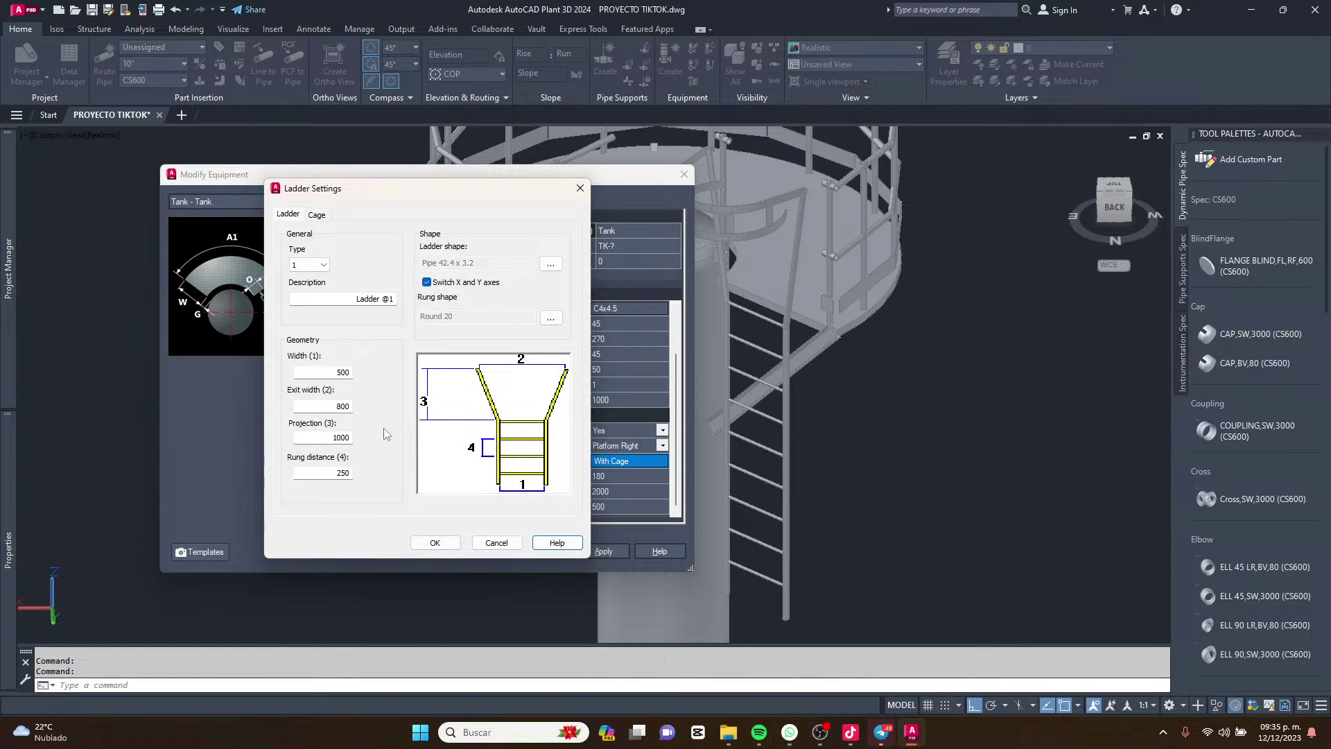
left_click(435, 543)
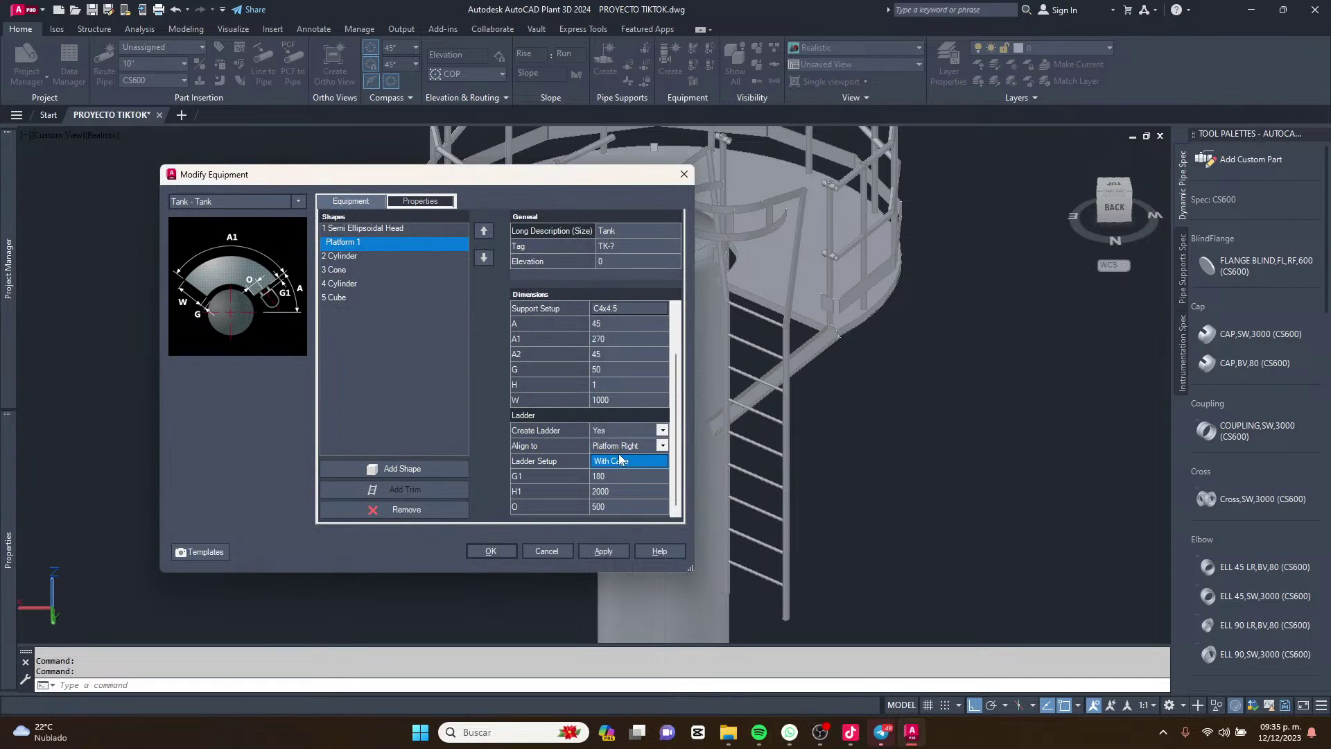
Align the ladder to Platform Left, apply the change and move the equipment dialog aside.
left_click(663, 446)
left_click(639, 476)
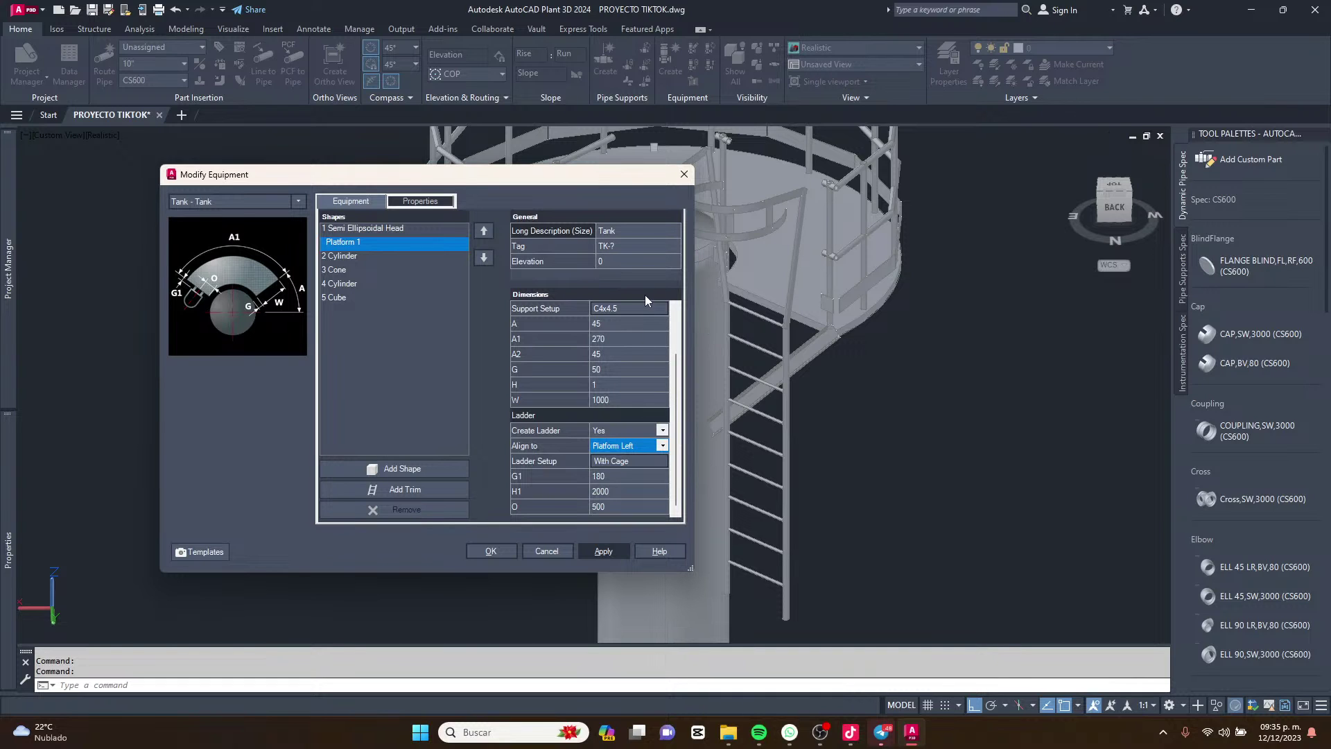
scroll(647, 320, "up", 3)
left_click_drag(472, 166, 635, 218)
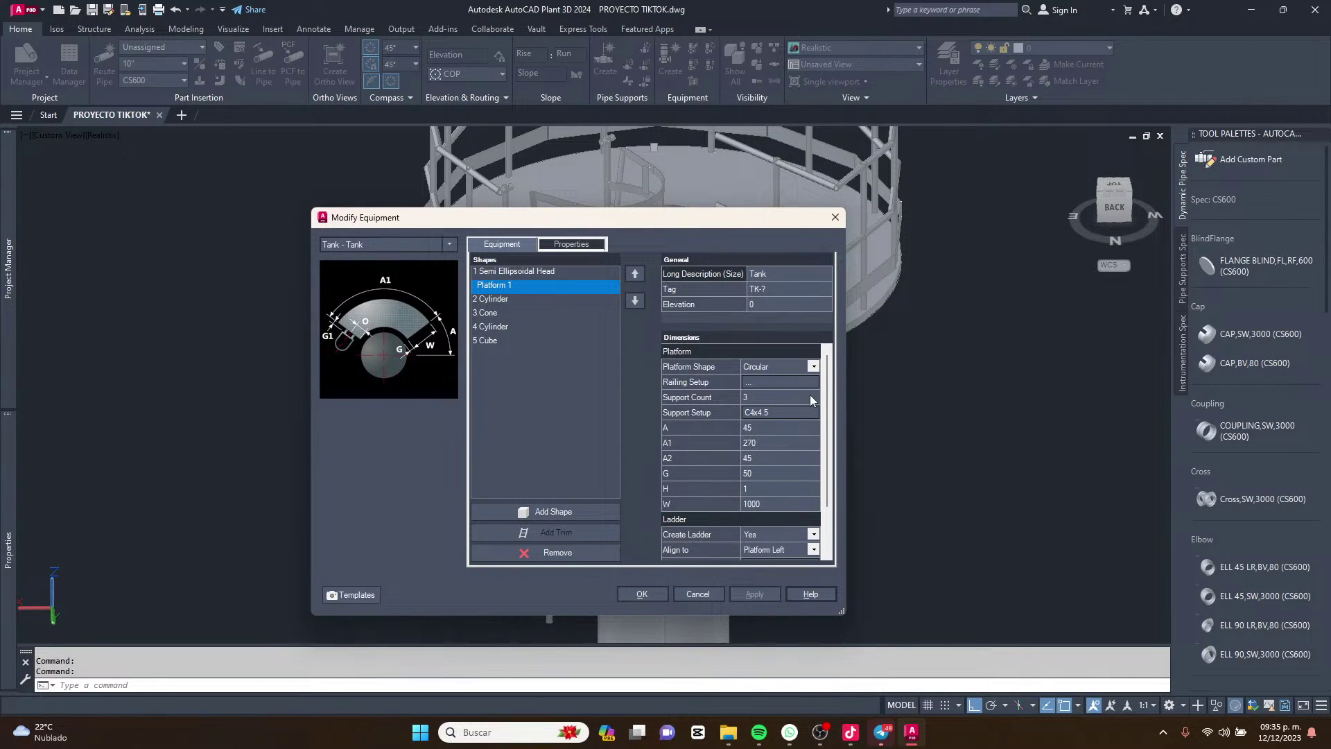
Examine the platform's railing settings and the ladder settings, closing both without changes.
scroll(806, 432, "down", 1)
scroll(789, 445, "up", 1)
left_click(782, 382)
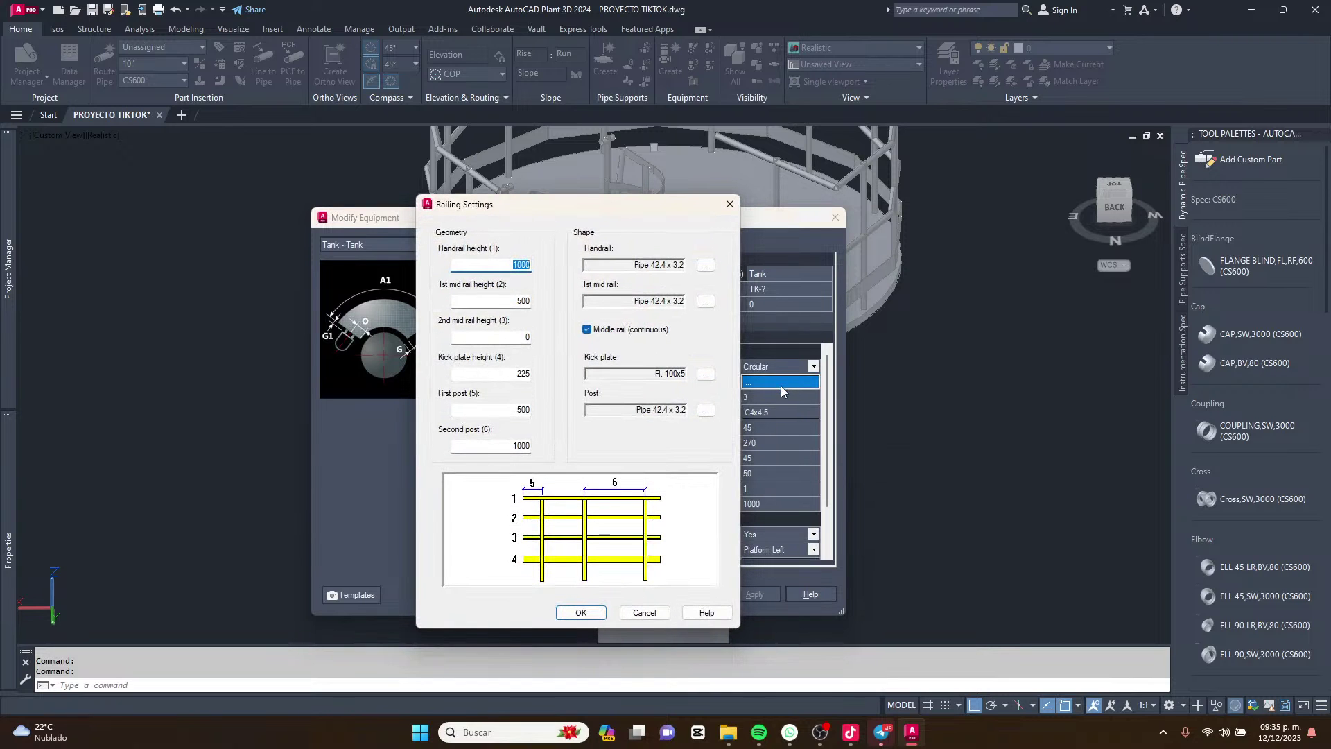
left_click(729, 203)
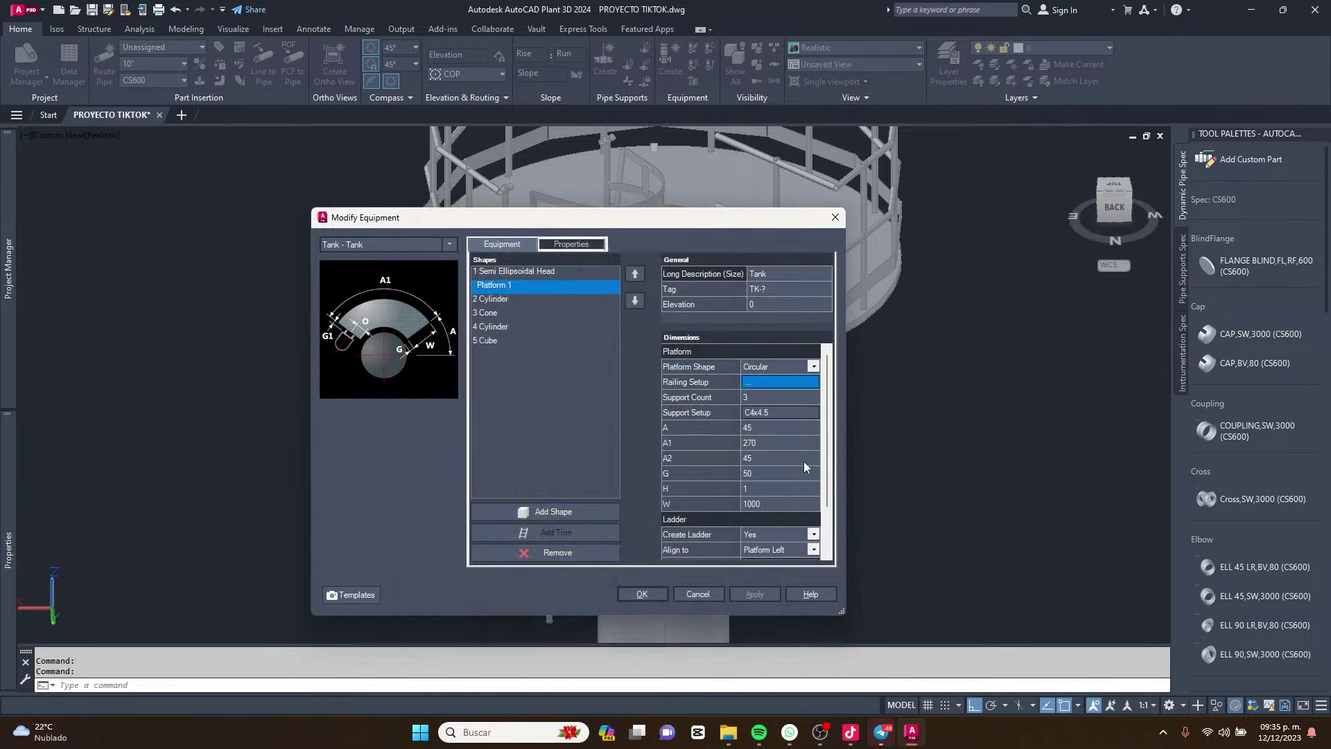
scroll(804, 461, "down", 2)
left_click(789, 505)
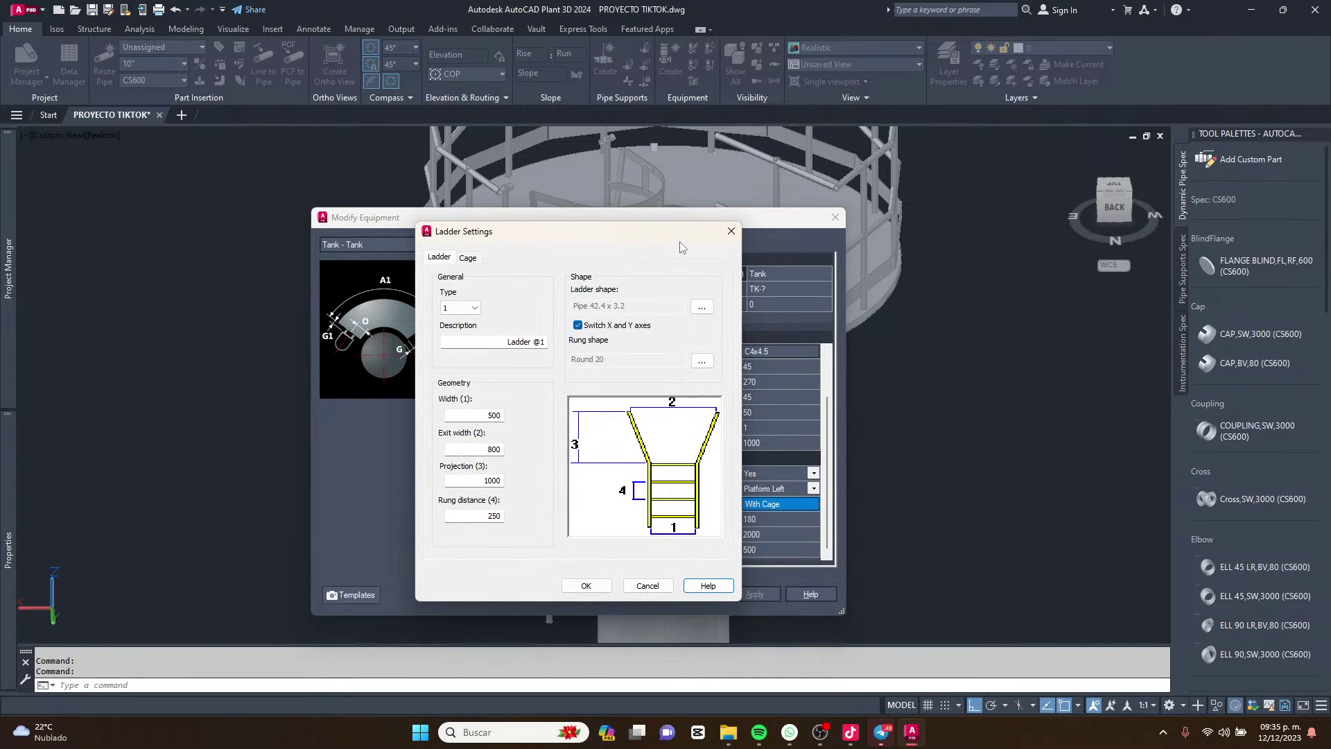
left_click(731, 230)
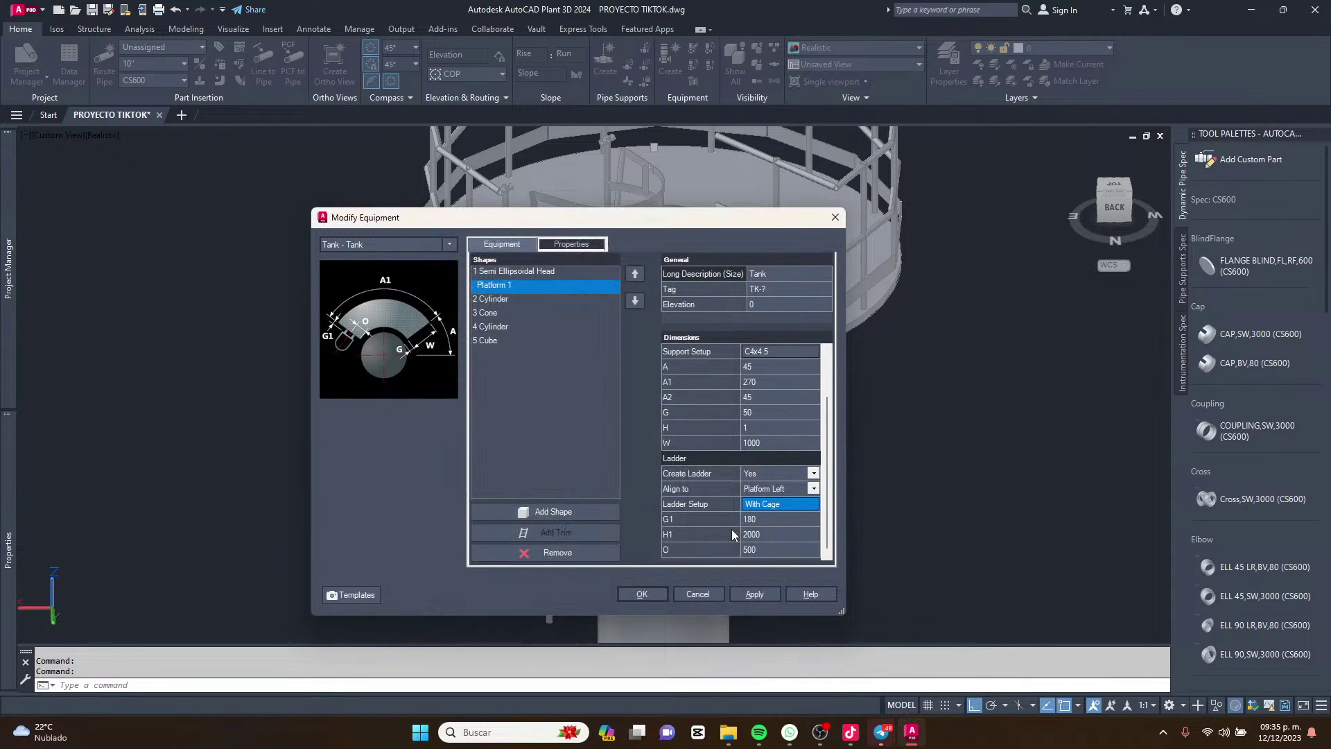
Set the platform ladder's height H1 to 8500, apply it and close the equipment dialog.
left_click(759, 532)
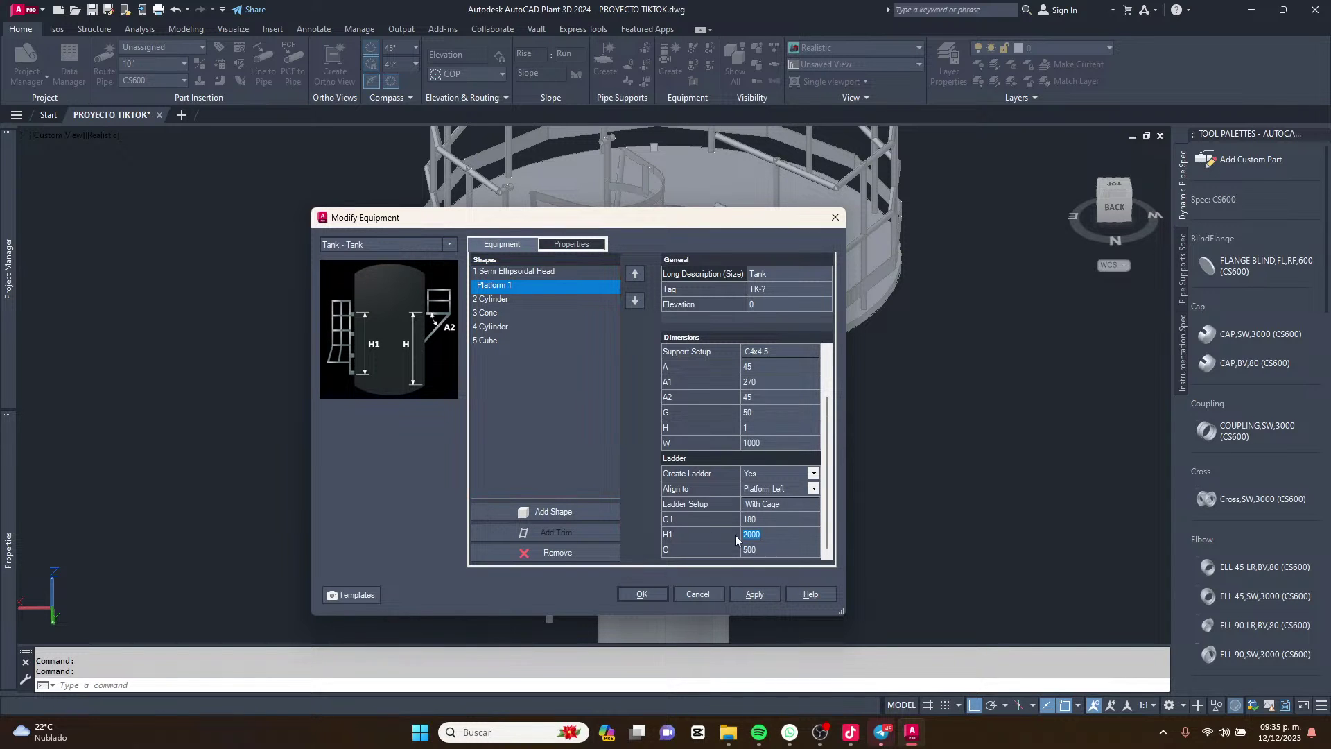
left_click(685, 533)
type("85")
left_click(753, 596)
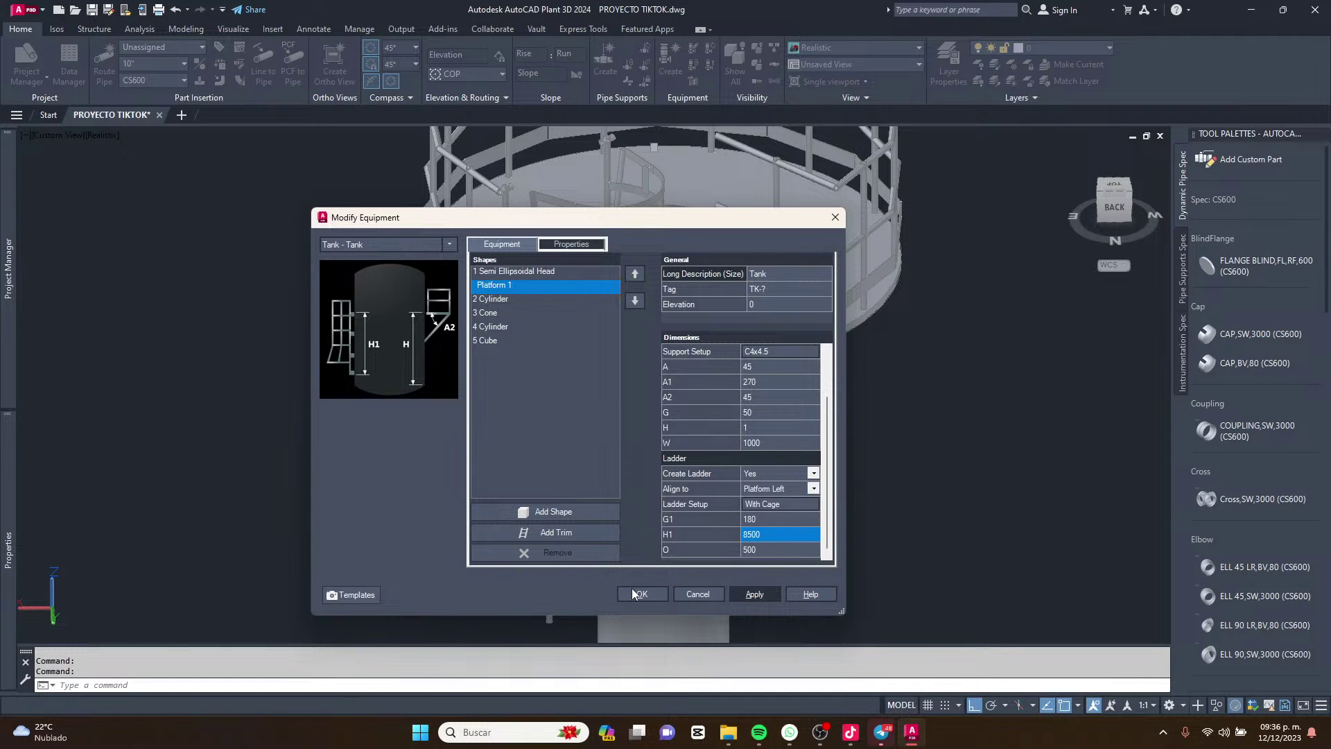
left_click(697, 594)
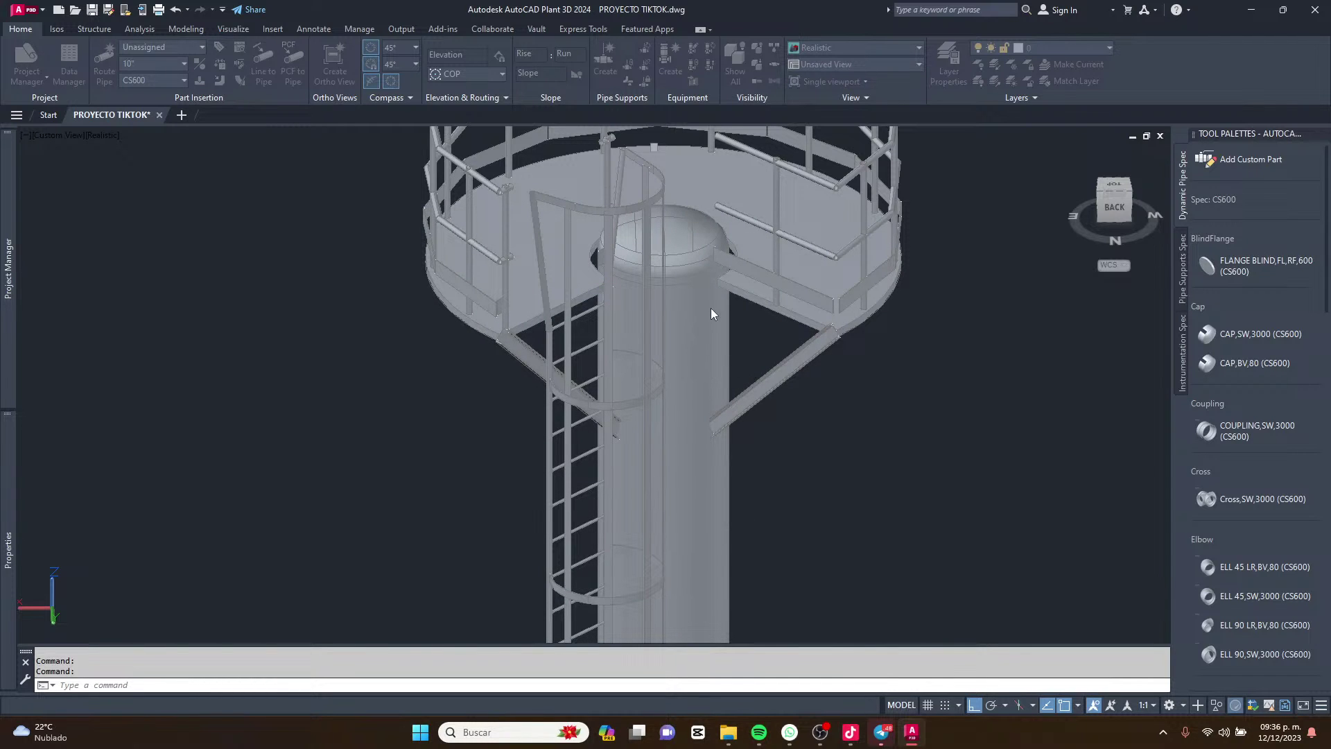
Examine the caged ladder along the tank from the platform down to the base, checking where its lower end reaches.
scroll(716, 269, "down", 6)
left_click(626, 636)
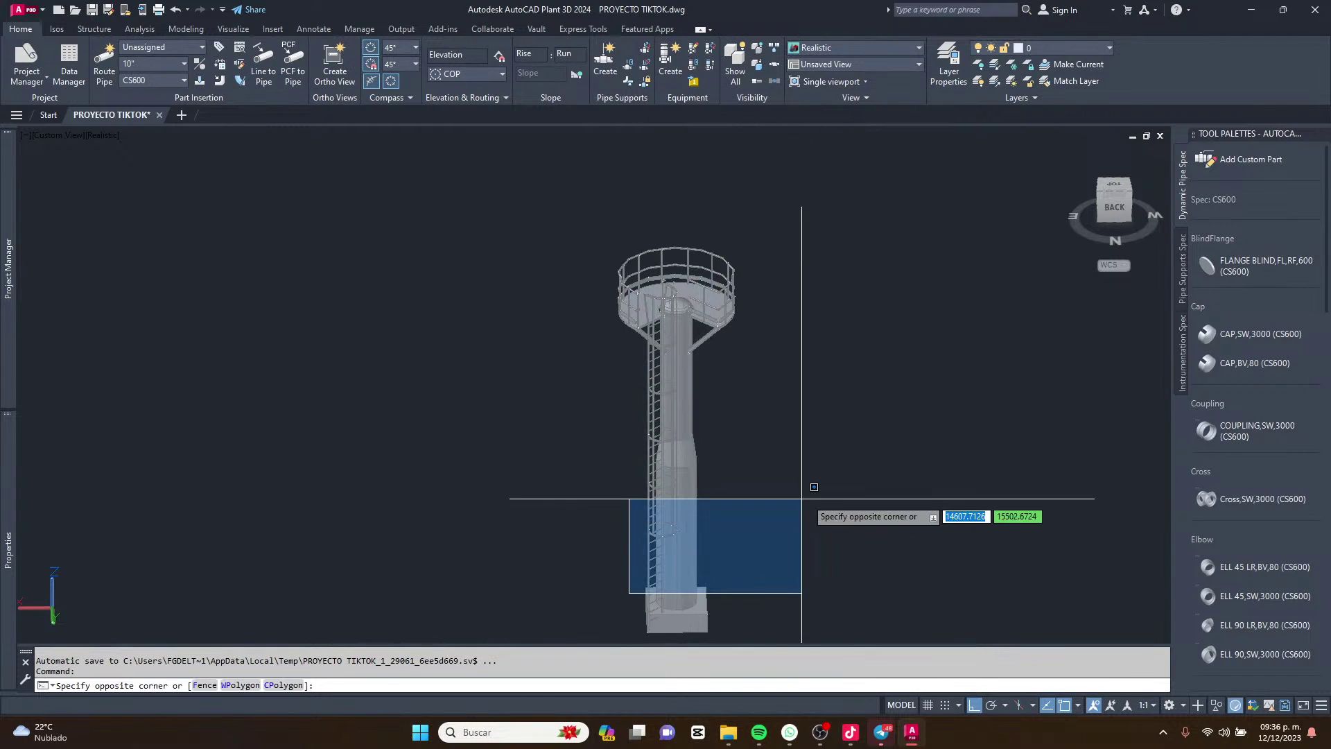
key("Escape")
scroll(663, 593, "up", 5)
middle_click_drag(700, 528, 801, 491, "shift")
middle_click_drag(855, 395, 680, 485, "shift")
scroll(797, 421, "down", 5)
scroll(666, 401, "up", 6)
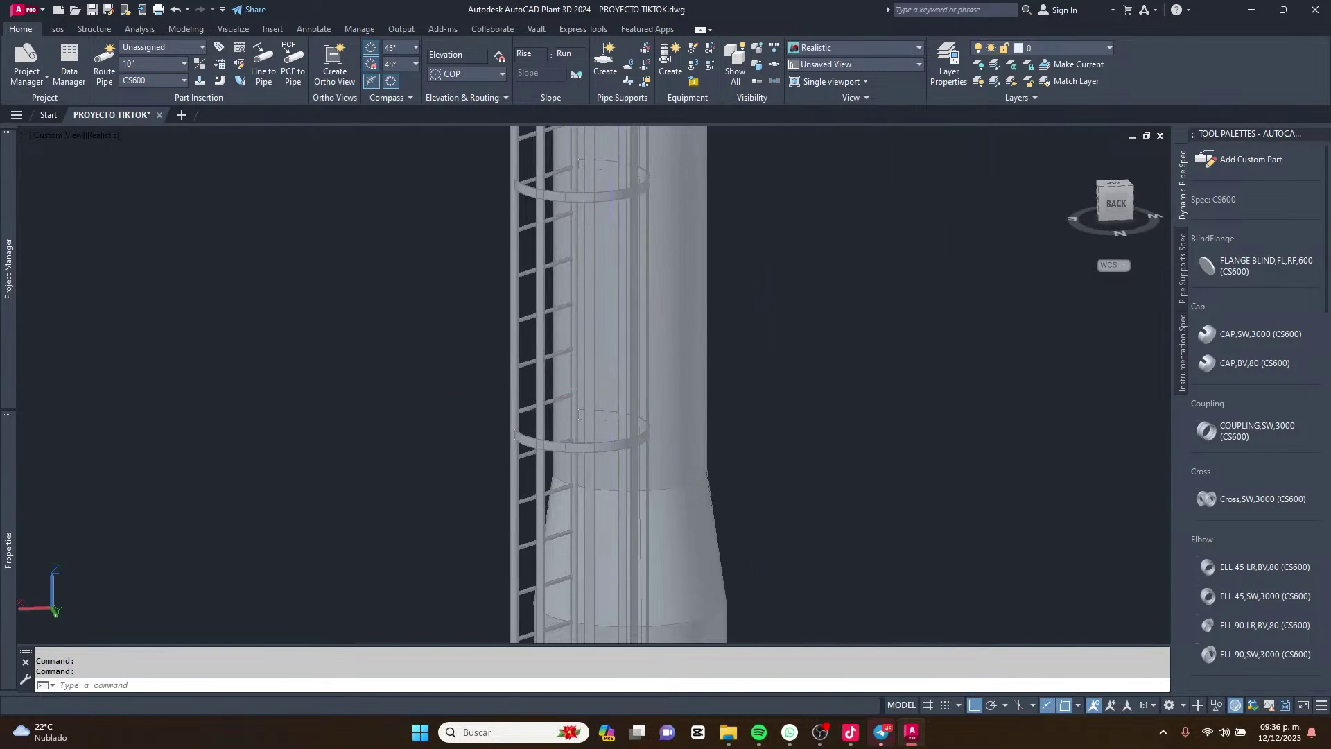
middle_click_drag(666, 401, 881, 423, "shift")
scroll(618, 261, "down", 3)
scroll(627, 277, "down", 4)
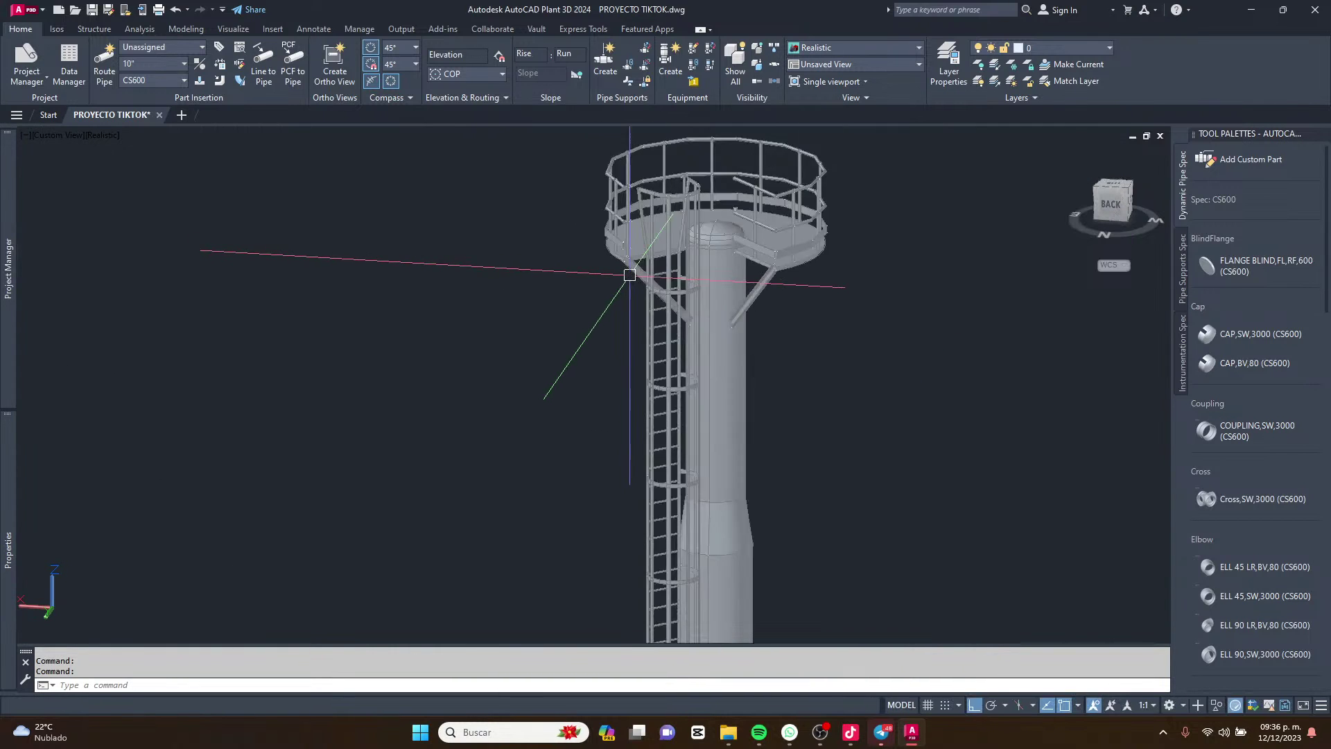
scroll(614, 502, "up", 3)
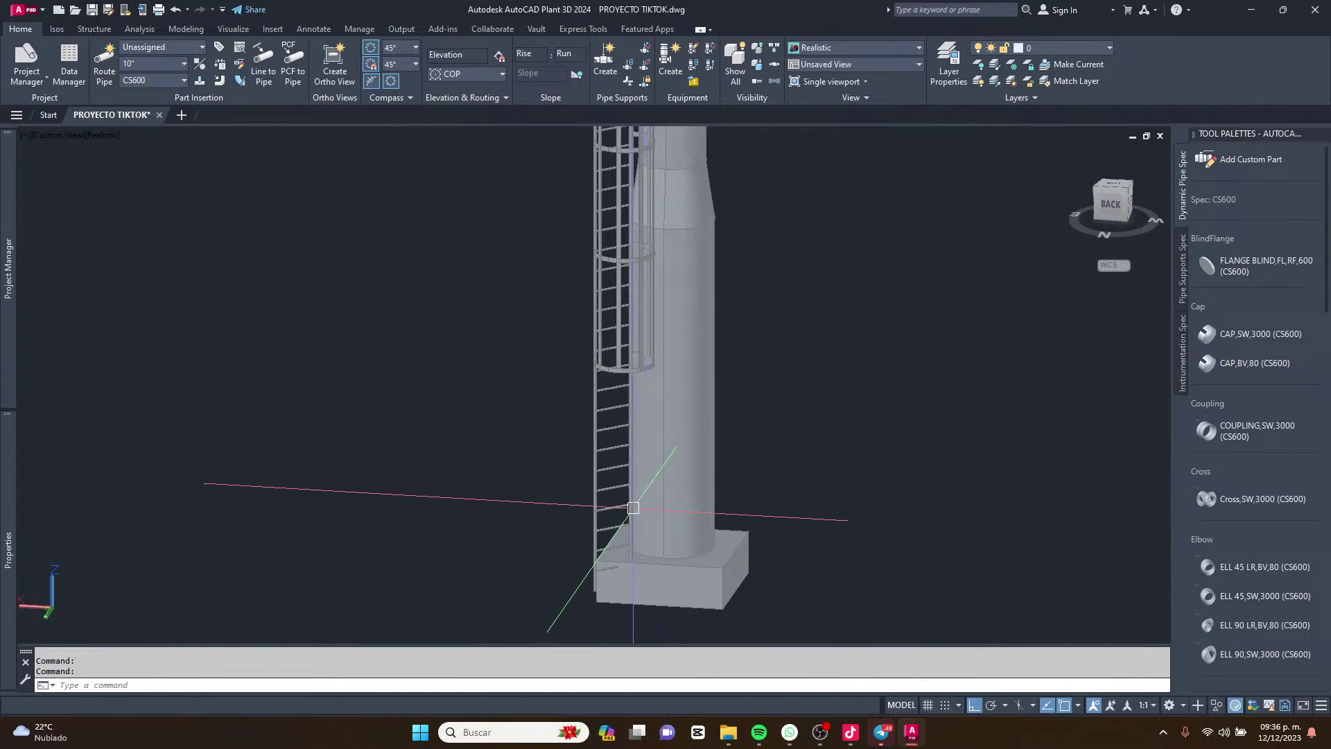
middle_click_drag(636, 517, 635, 544)
scroll(634, 544, "down", 3)
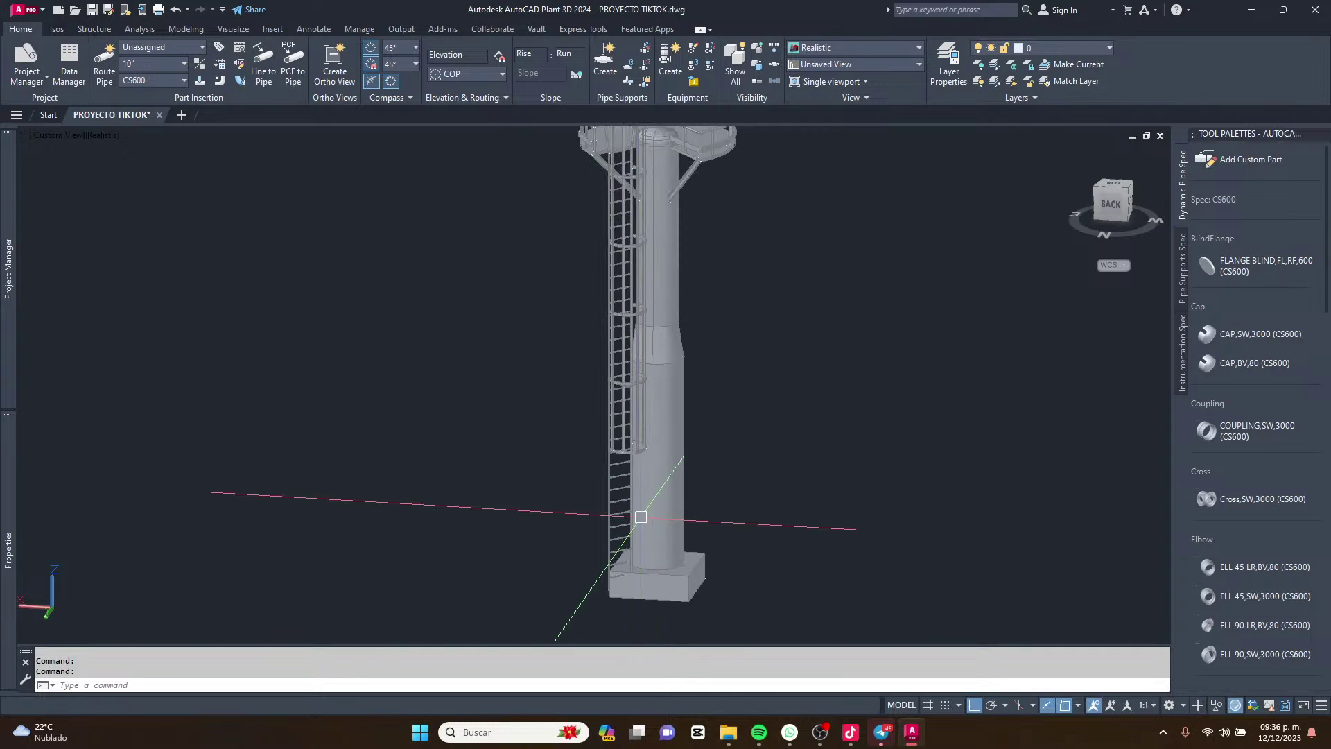
middle_click_drag(631, 441, 642, 478)
Modify the tank's upper platform so the ladder height H1 is 6000, and accept the change.
left_click(645, 477)
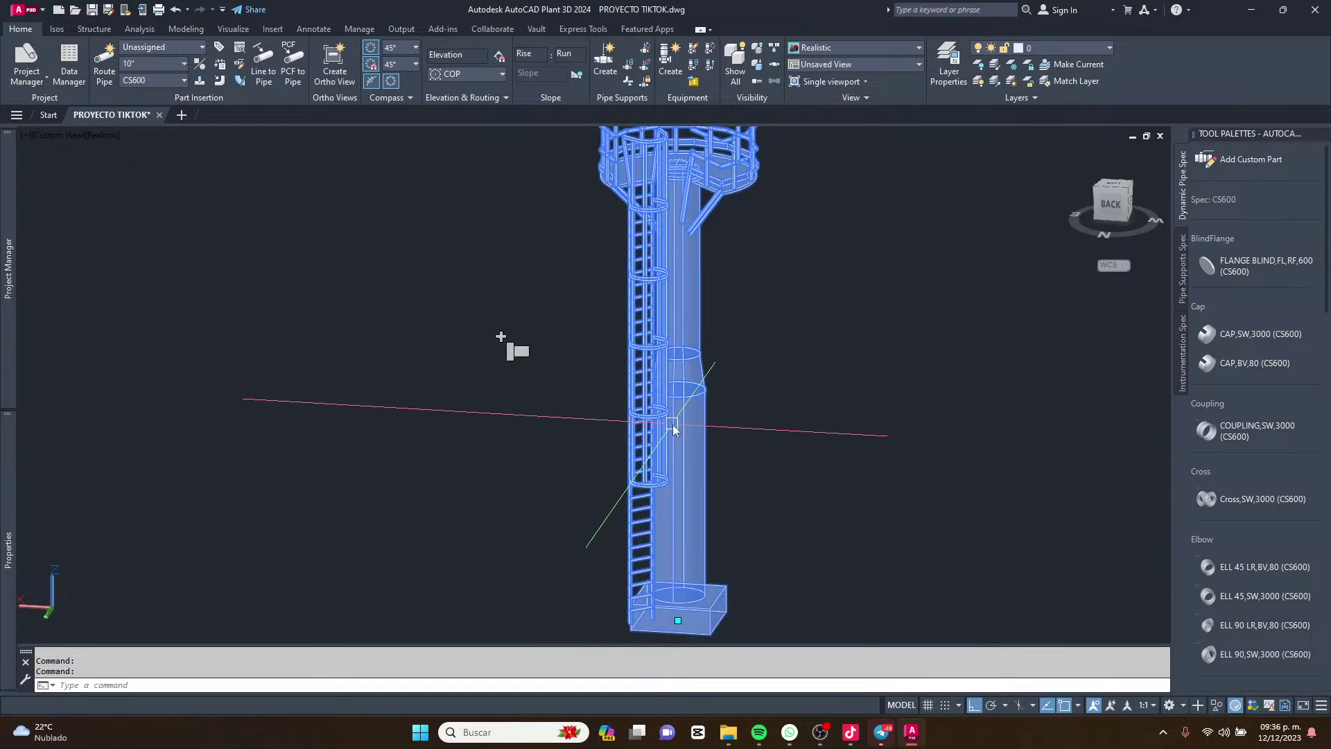
right_click(676, 430)
left_click(754, 392)
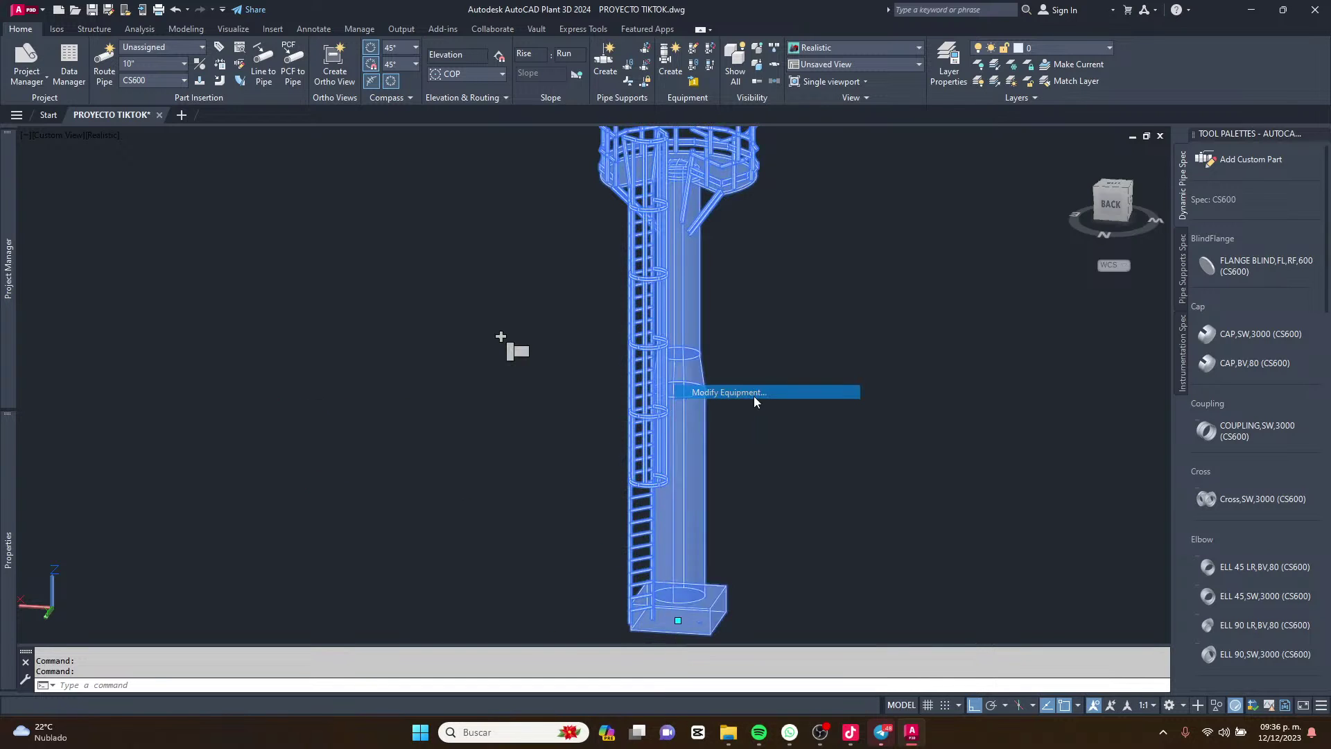
left_click(497, 287)
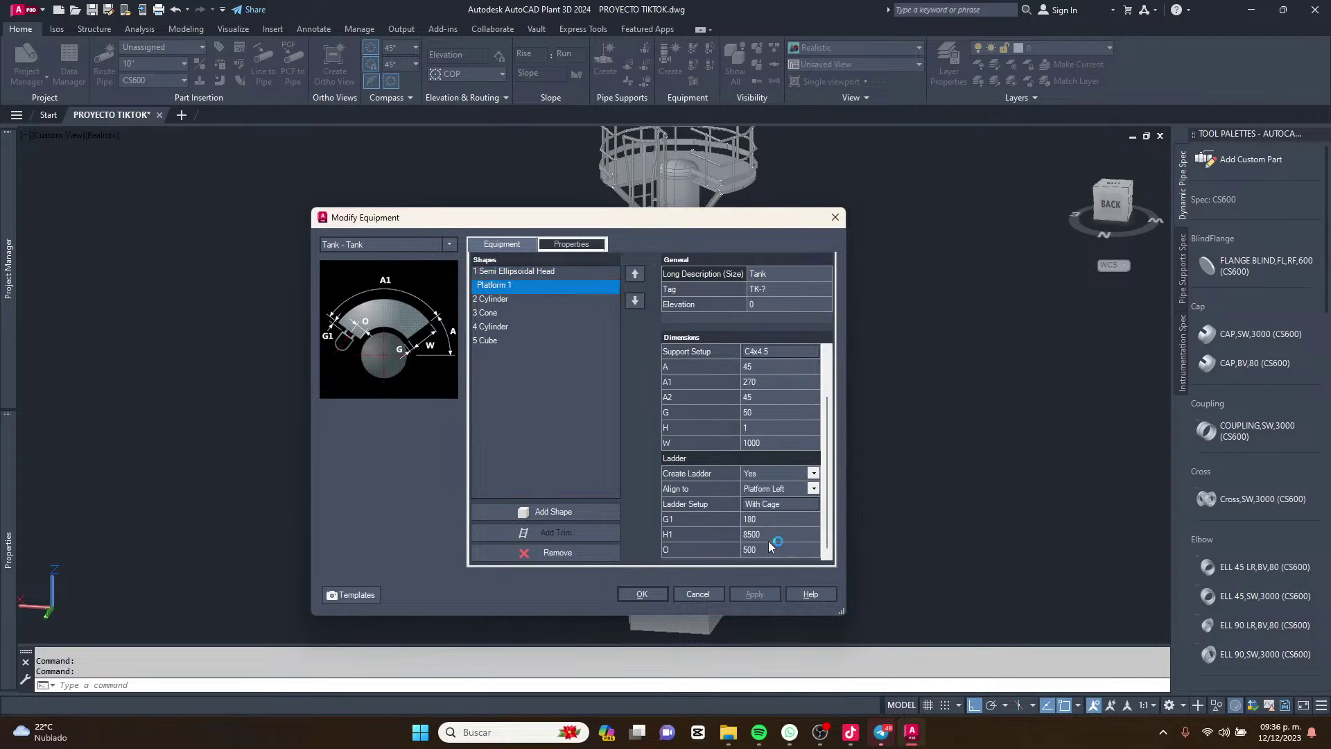
left_click(771, 535)
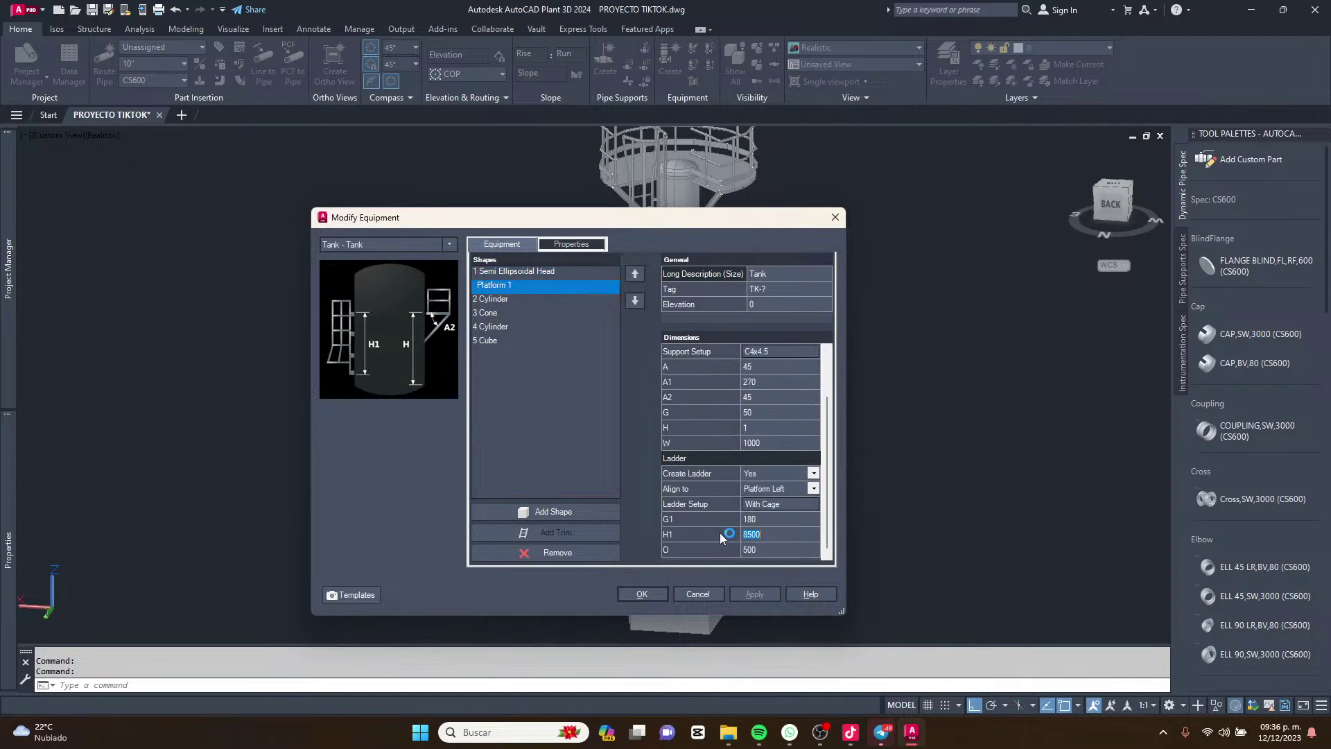
left_click(770, 534)
left_click(769, 554)
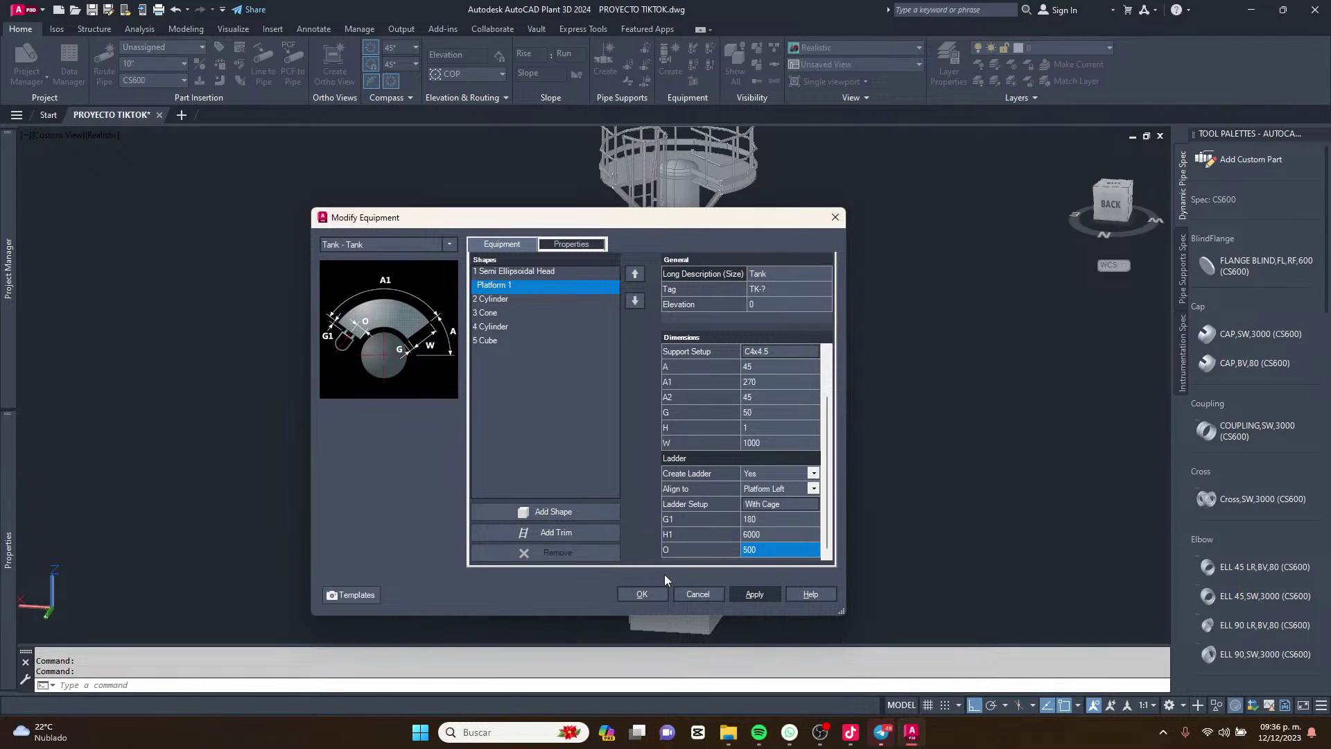
left_click(642, 594)
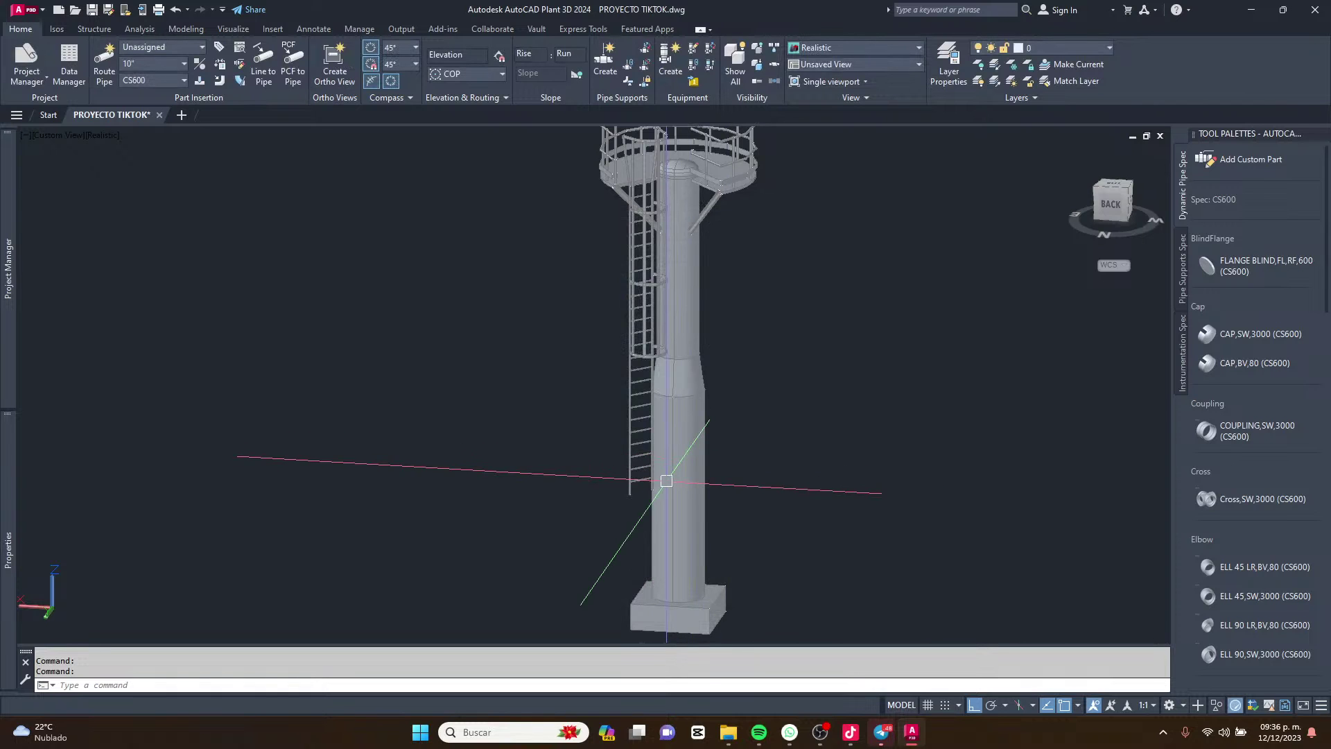
Examine the ladder and its cage from several angles, comparing its lower end with the tank base.
middle_click_drag(666, 480, 592, 491, "shift")
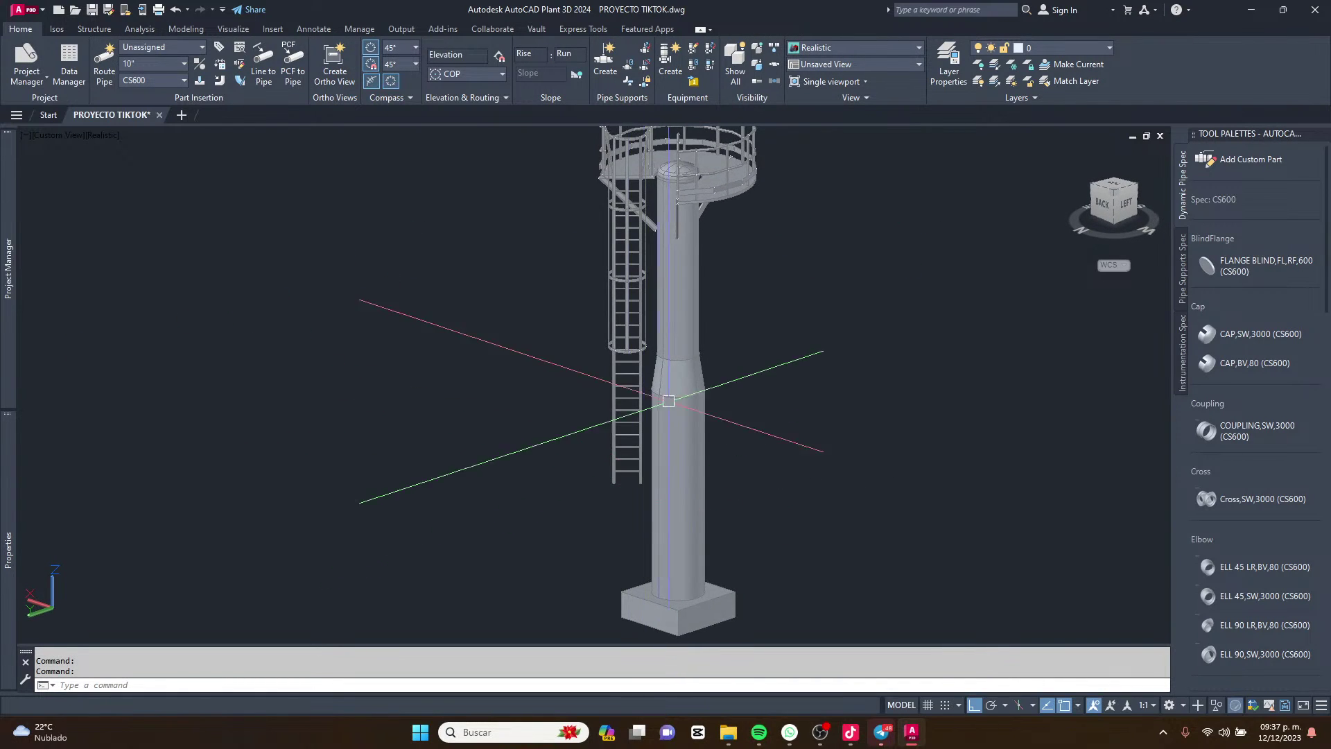
scroll(672, 506, "up", 2)
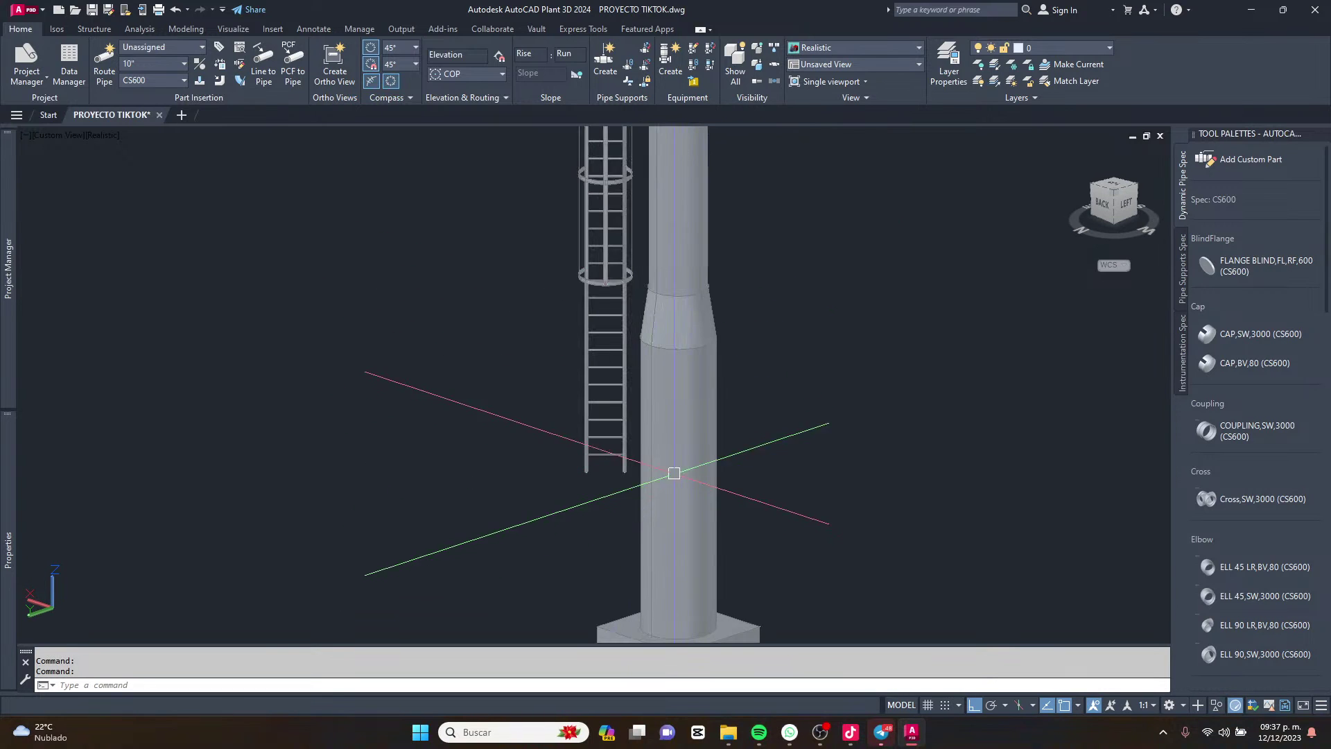
scroll(722, 410, "down", 3)
scroll(735, 406, "up", 3)
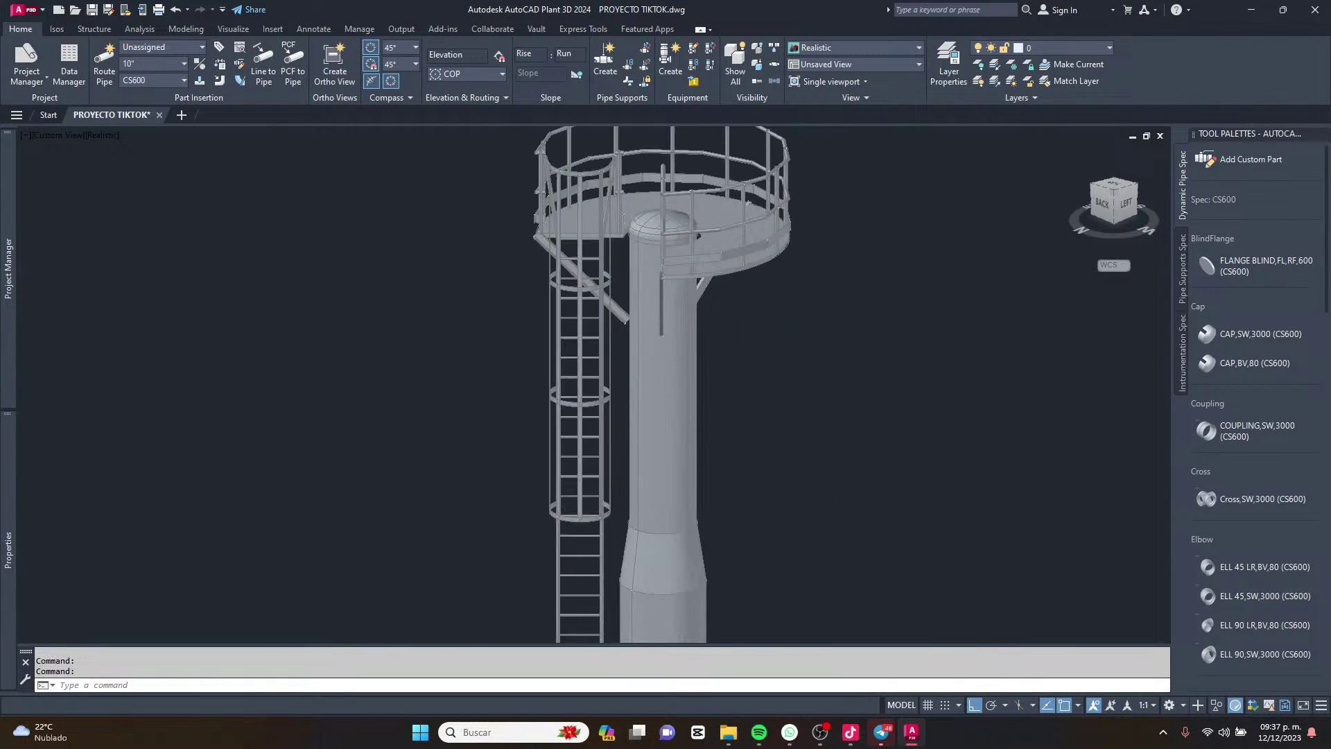
scroll(699, 237, "down", 3)
scroll(672, 535, "up", 3)
scroll(698, 421, "down", 3)
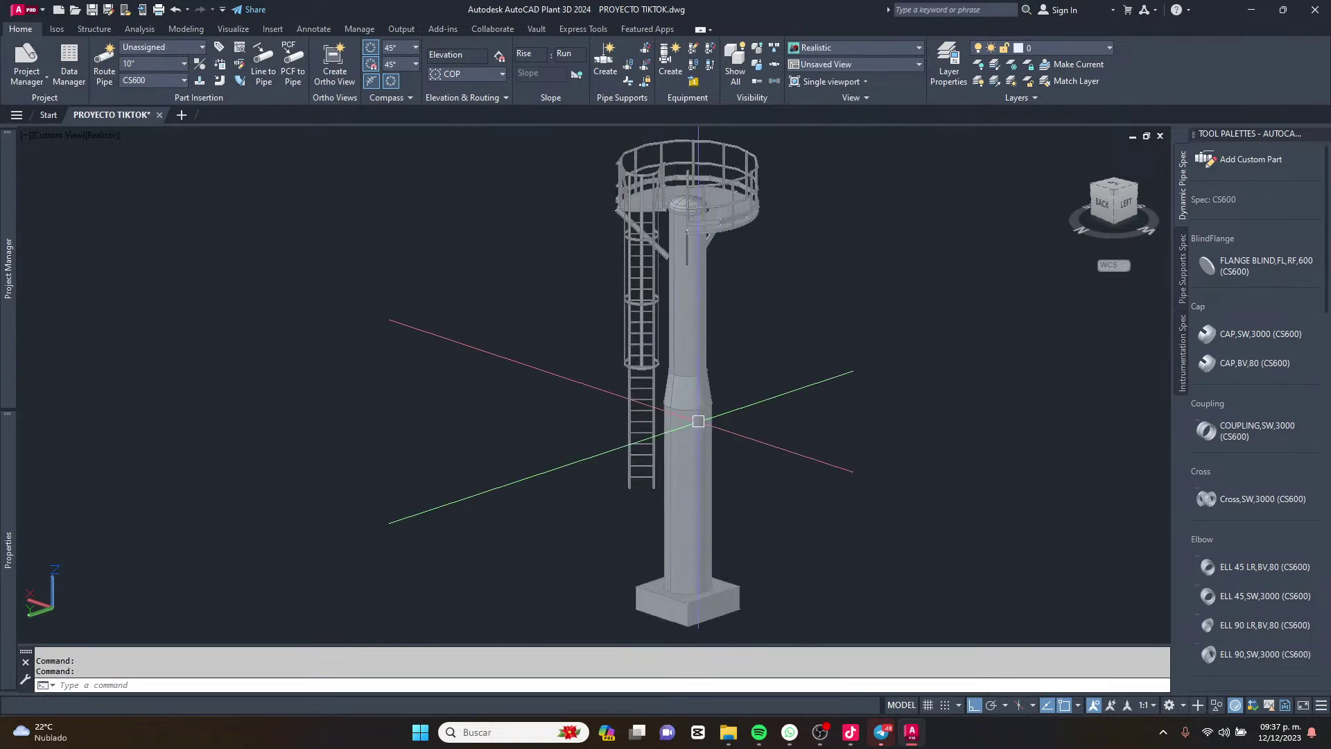
scroll(688, 475, "up", 3)
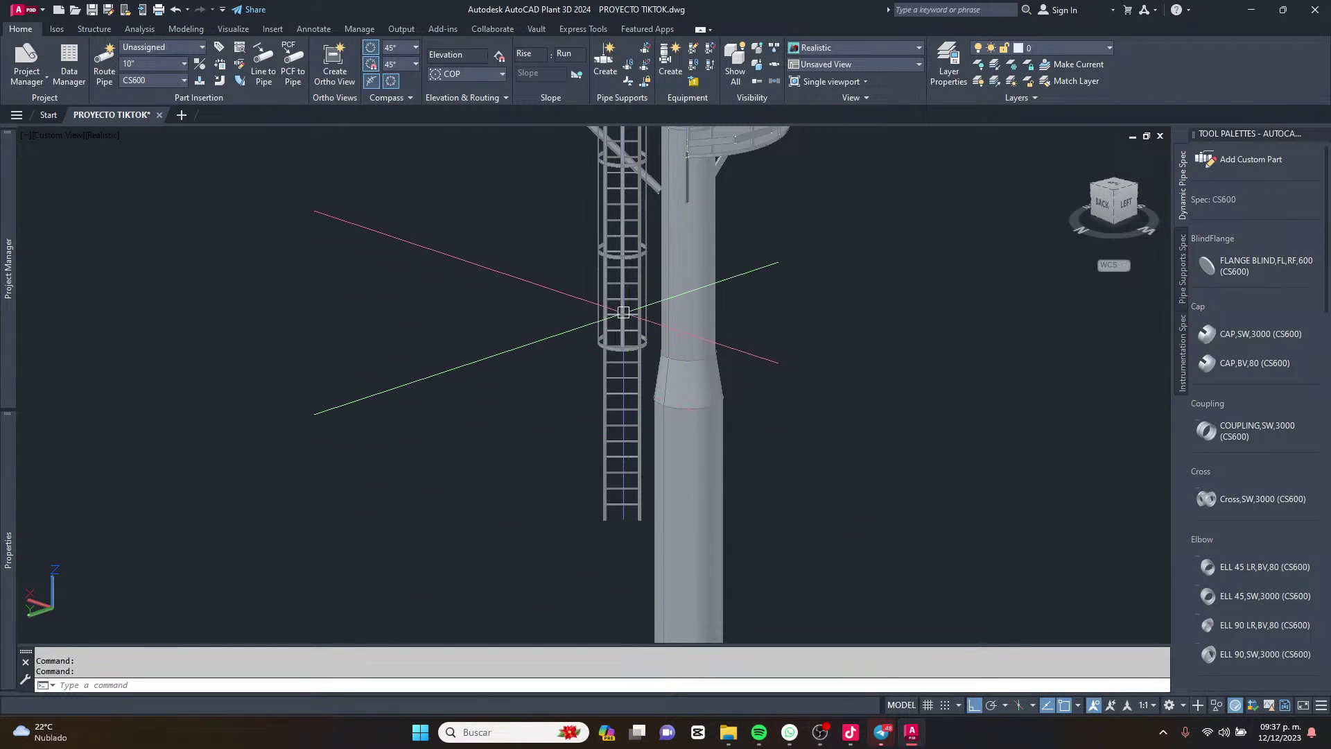
middle_click_drag(689, 624, 728, 624, "shift")
scroll(694, 385, "down", 4)
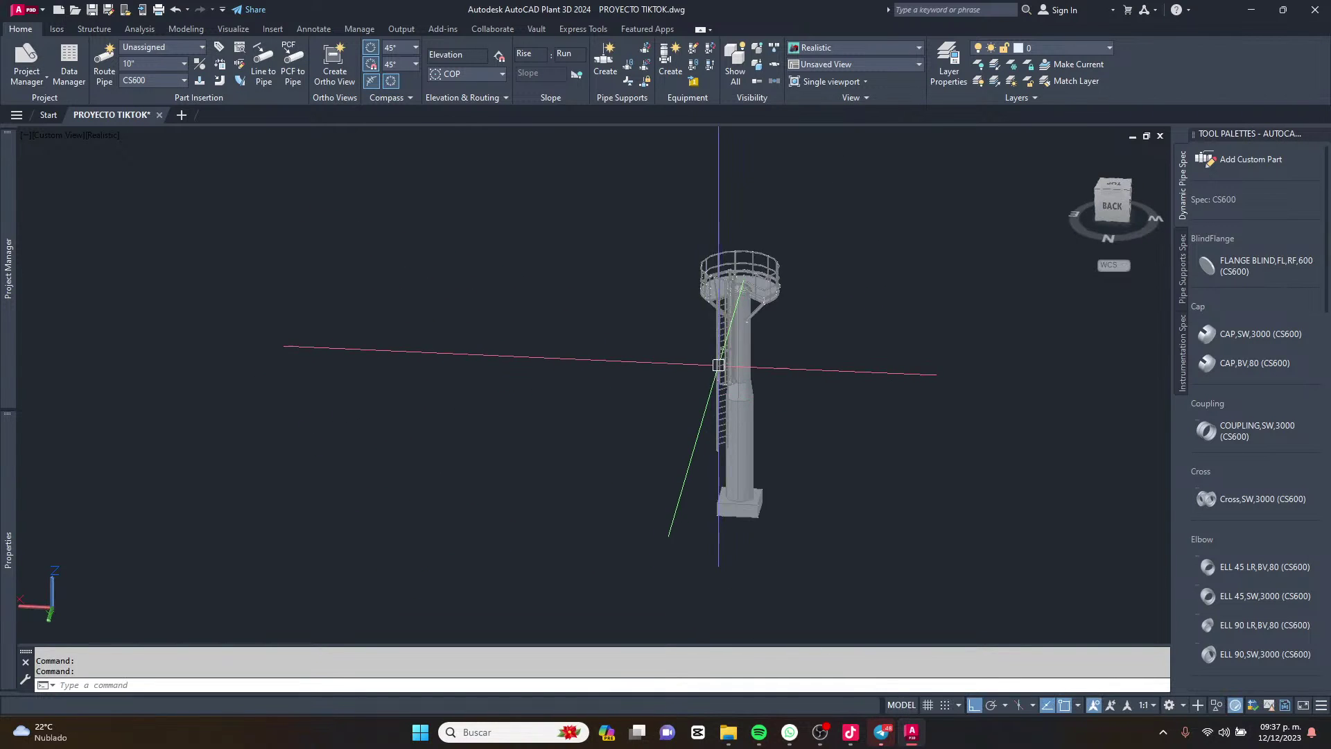
scroll(728, 371, "up", 2)
scroll(735, 263, "up", 4)
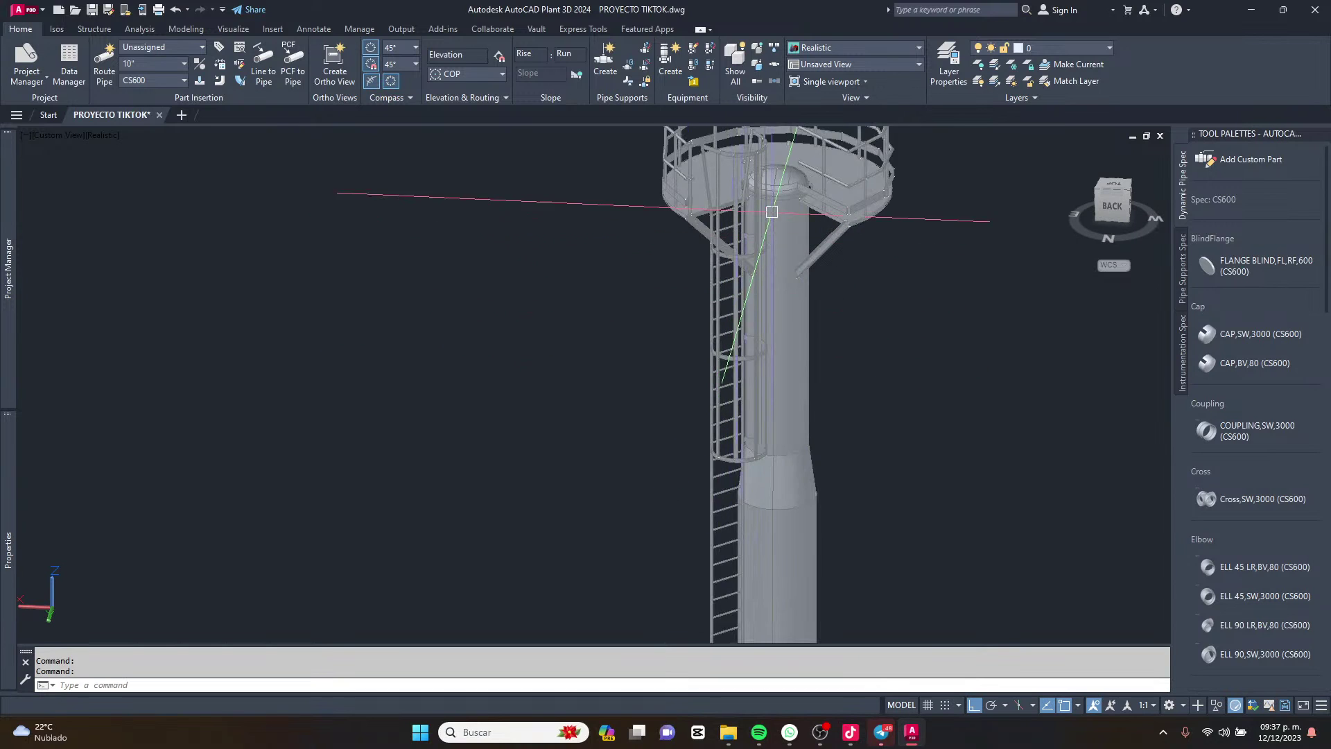
scroll(767, 285, "down", 3)
middle_click_drag(757, 309, 755, 278)
key("Escape")
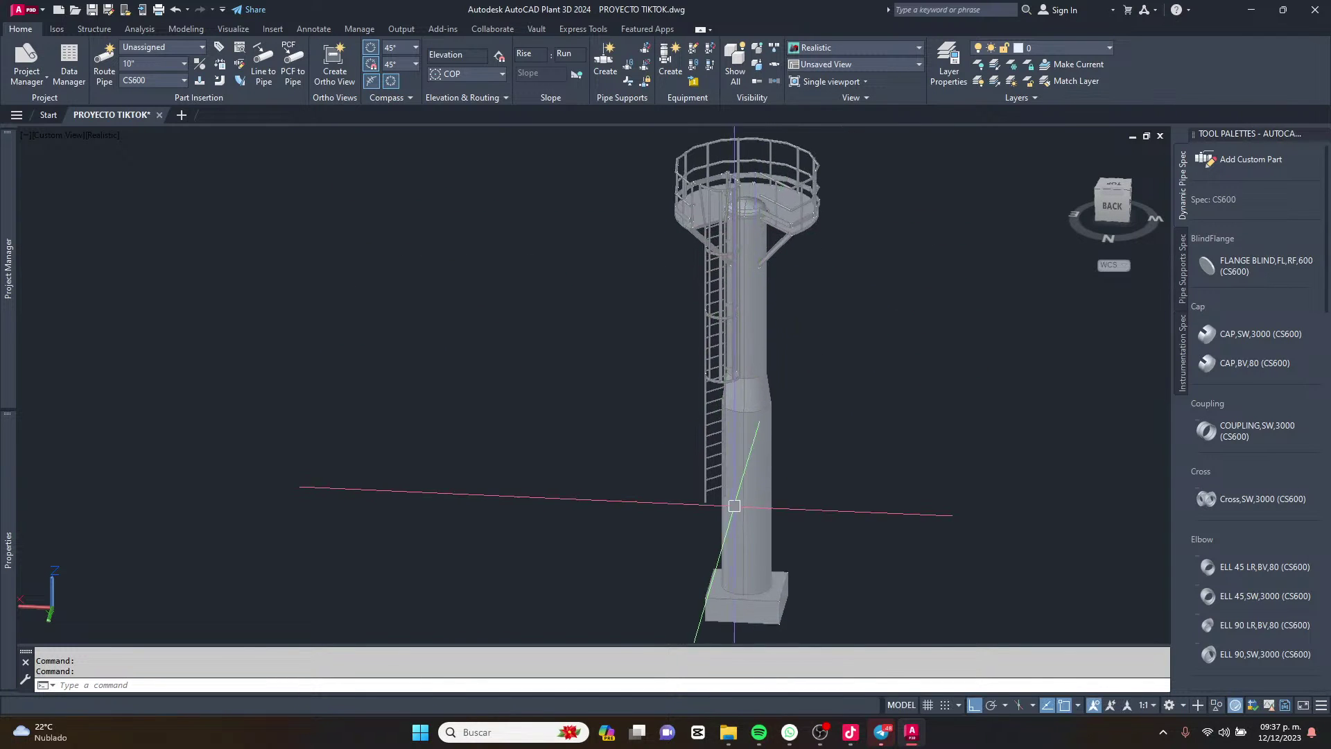
Add a platform trim to the tank's lower cylinder (4 Cylinder), moving the equipment dialog aside and applying the addition.
left_click(765, 511)
right_click(765, 378)
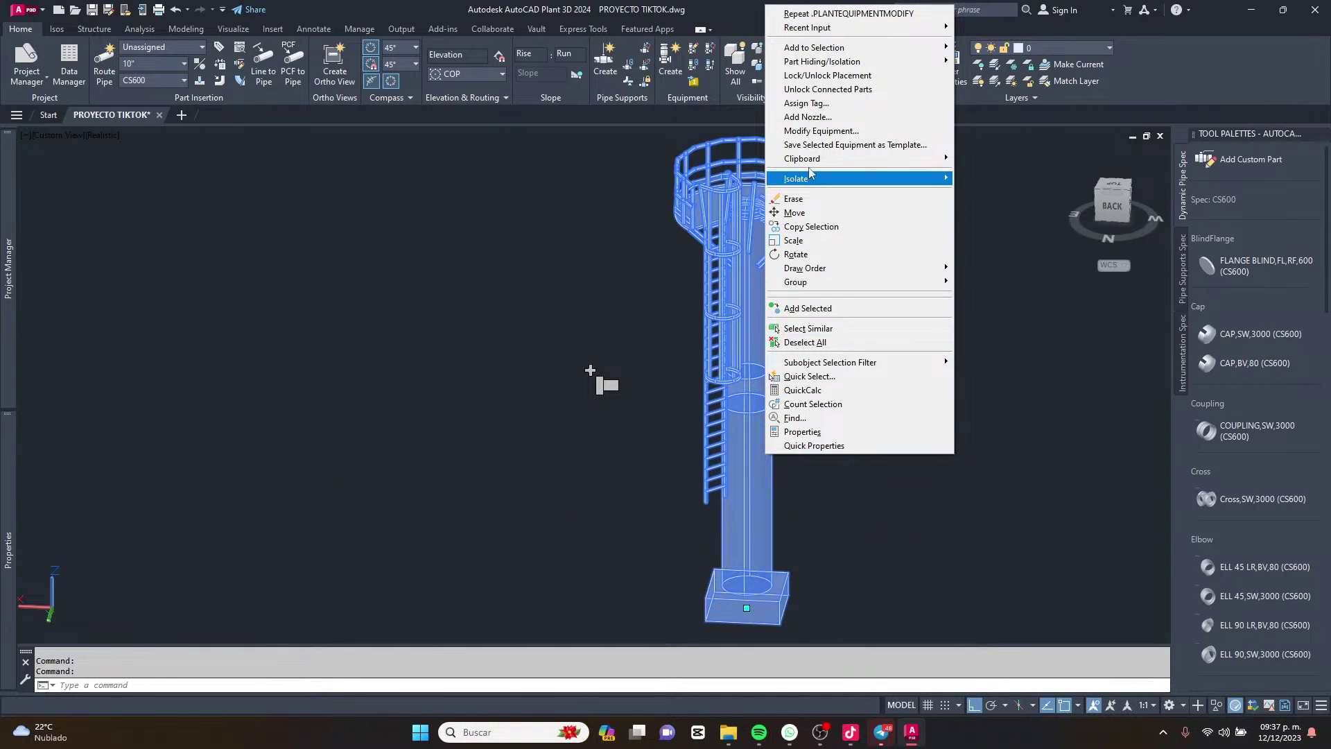
left_click(808, 132)
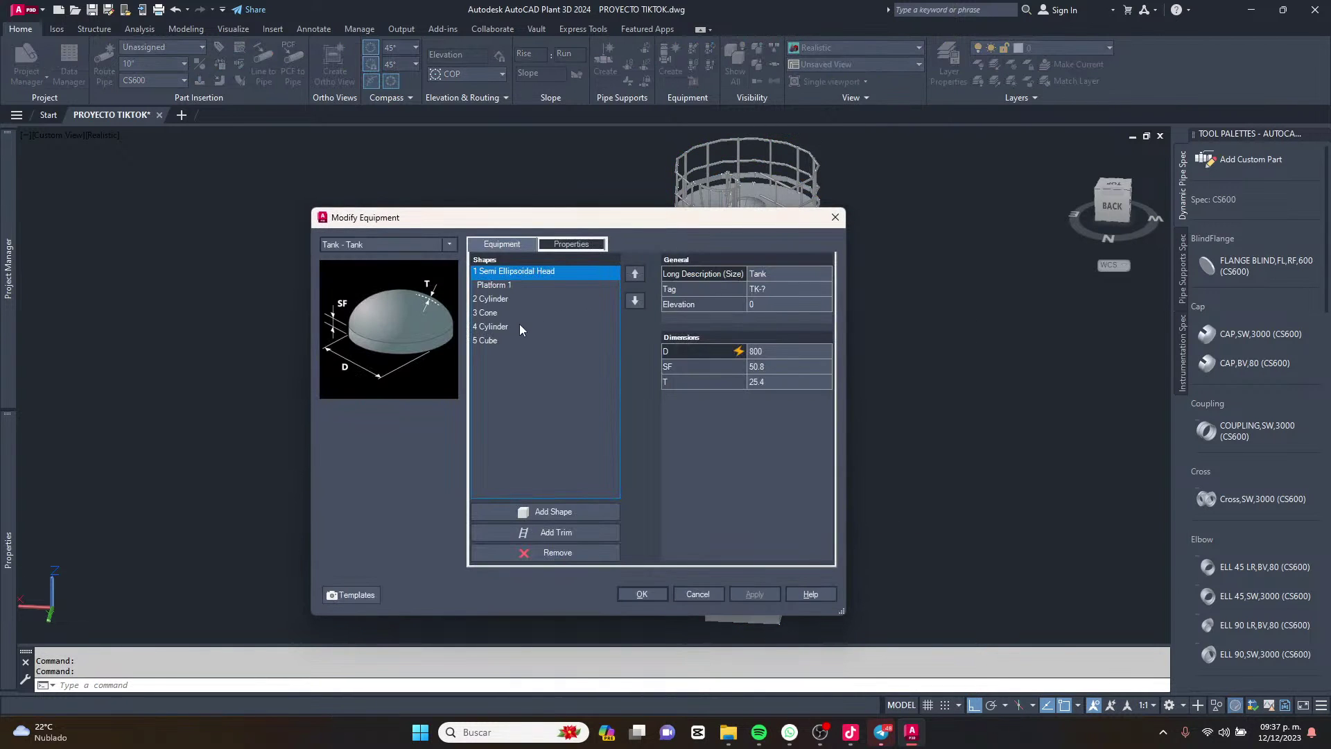
left_click(513, 326)
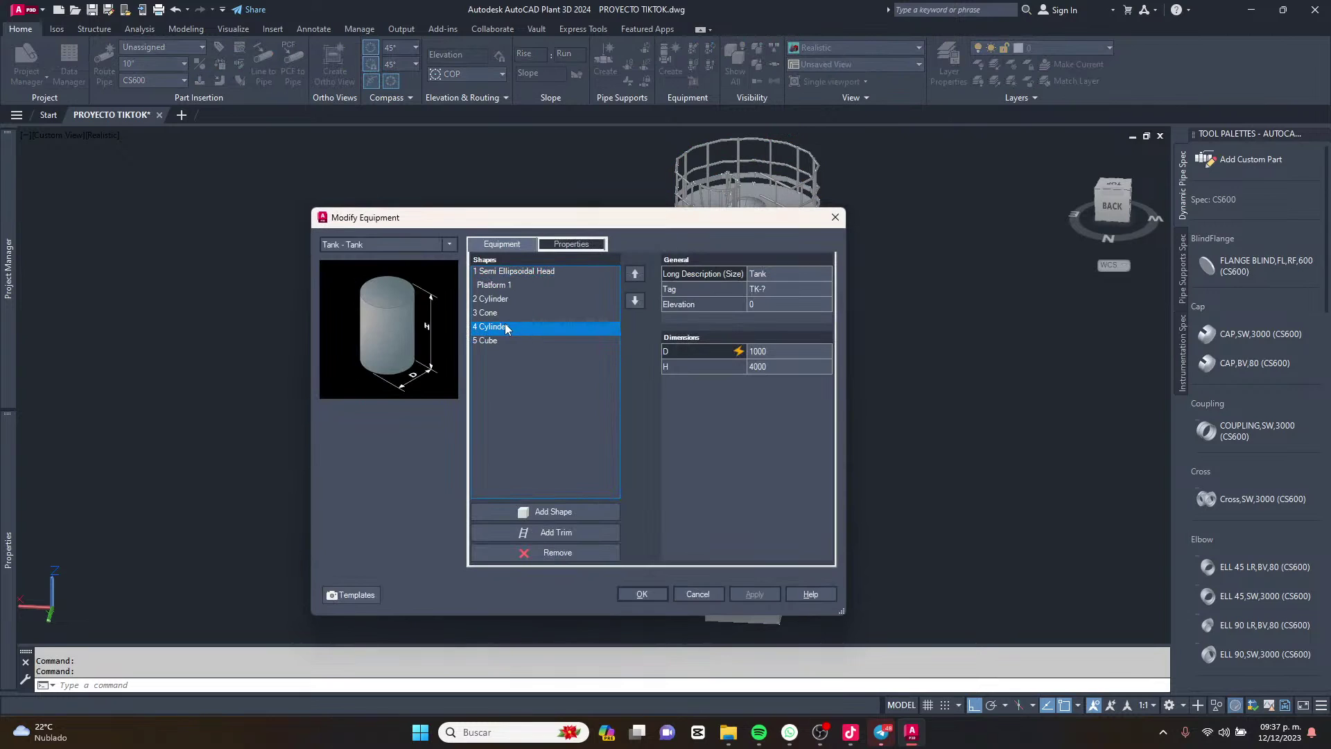
left_click(545, 534)
left_click(523, 577)
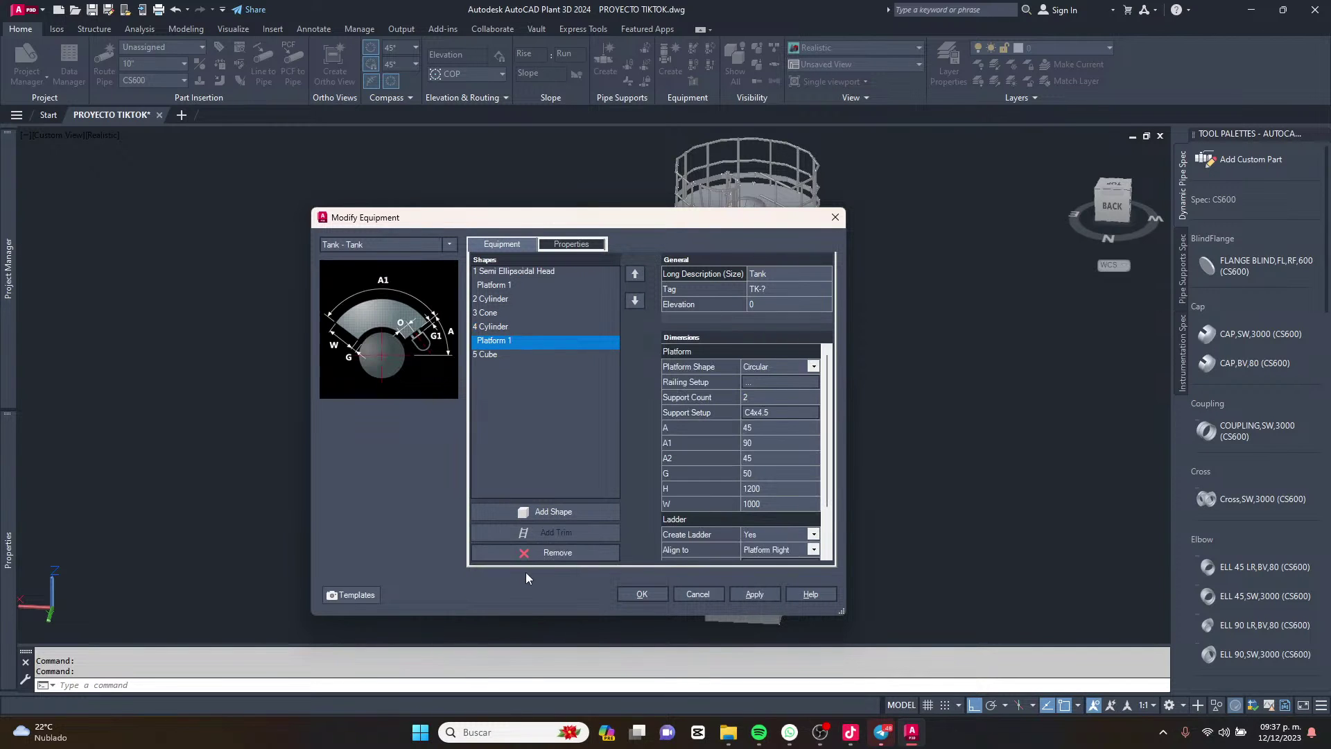
left_click_drag(684, 221, 661, 185)
left_click(731, 558)
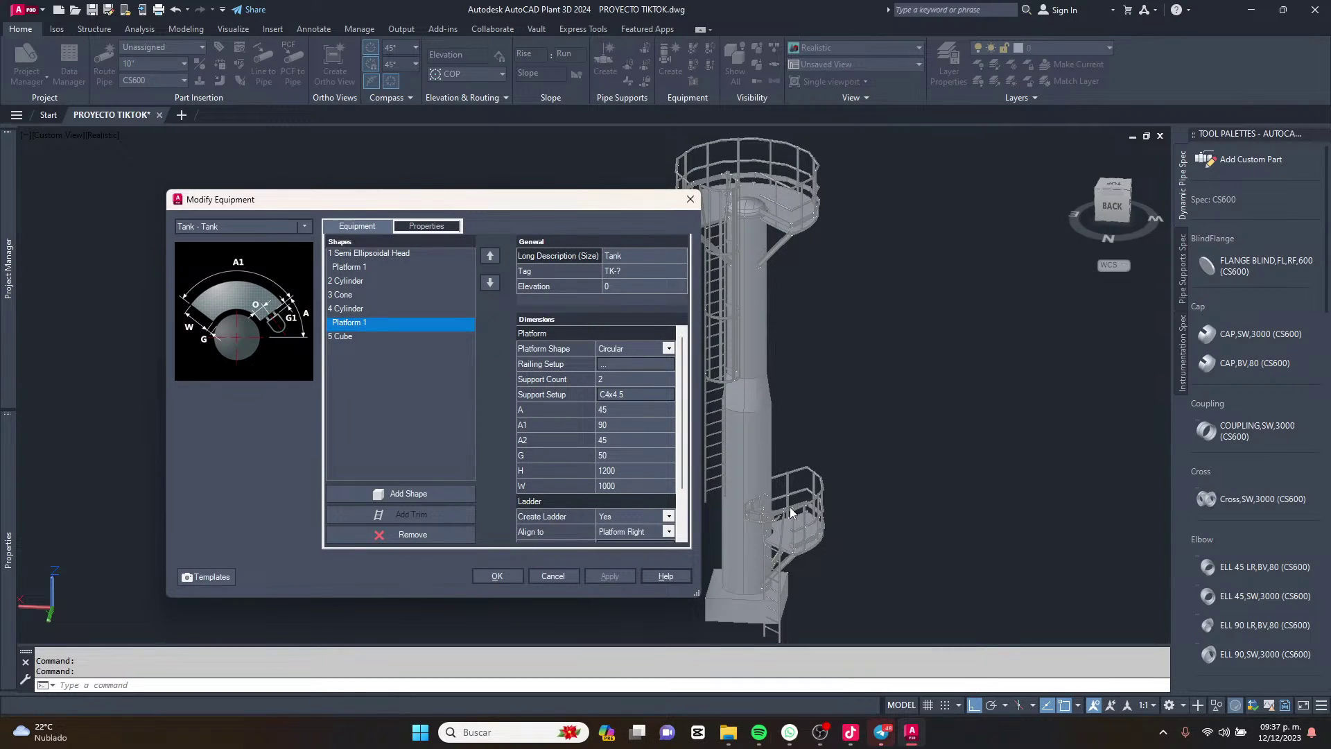
Set the lower platform's sweep angle A1 to 300, apply it and accept the equipment changes.
scroll(651, 451, "down", 2)
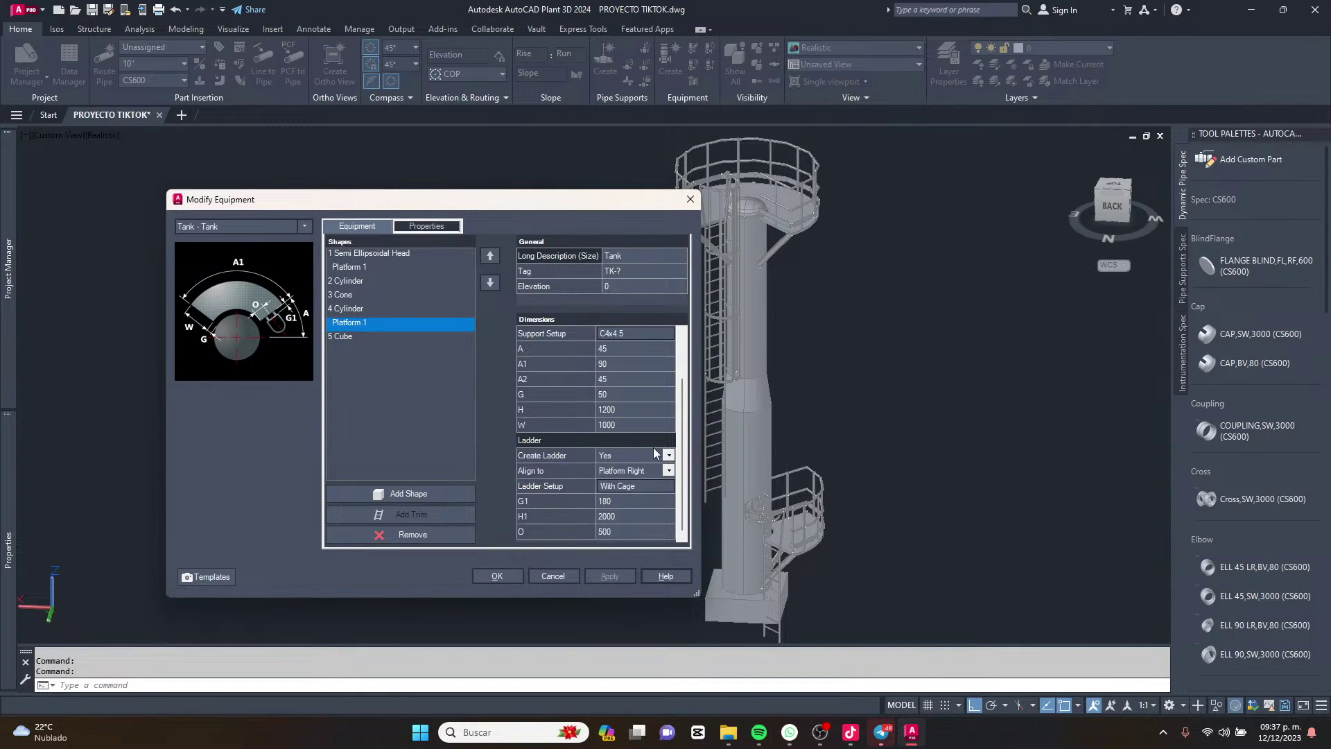
scroll(638, 406, "up", 2)
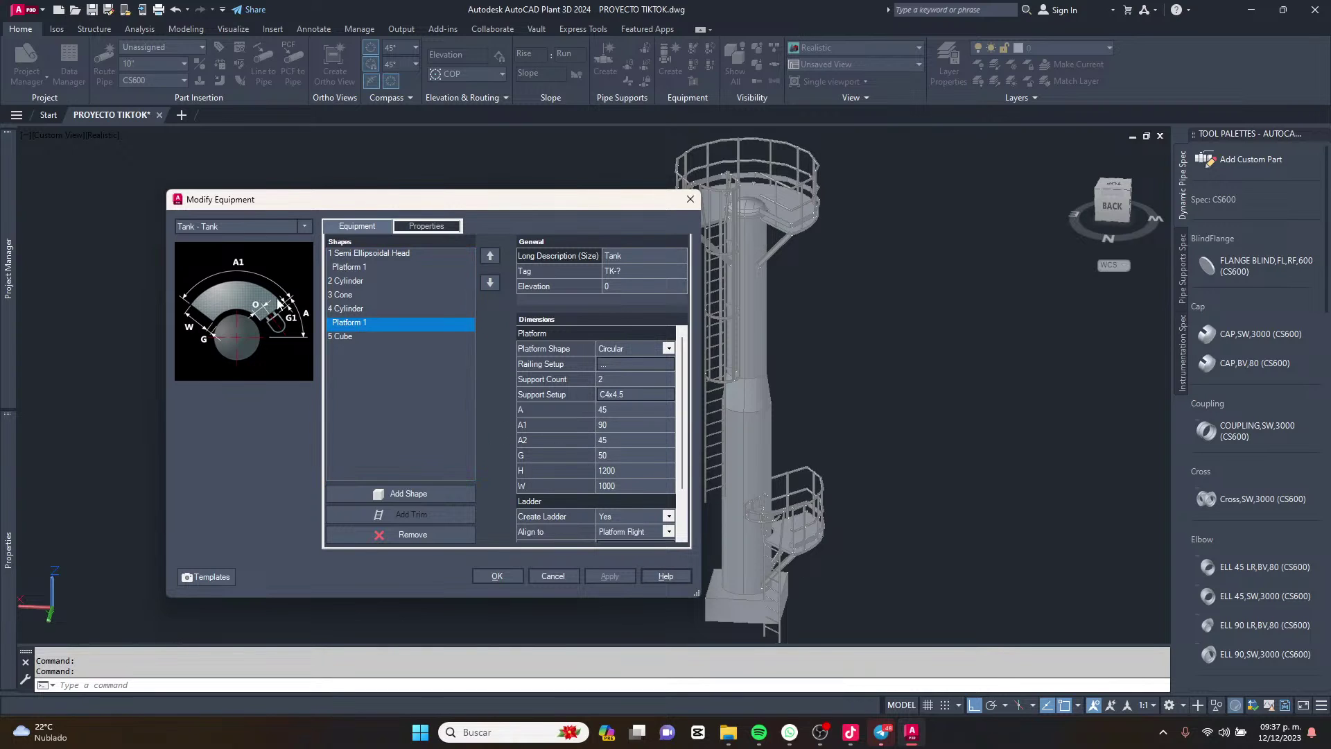
left_click(601, 425)
type("40")
left_click(610, 576)
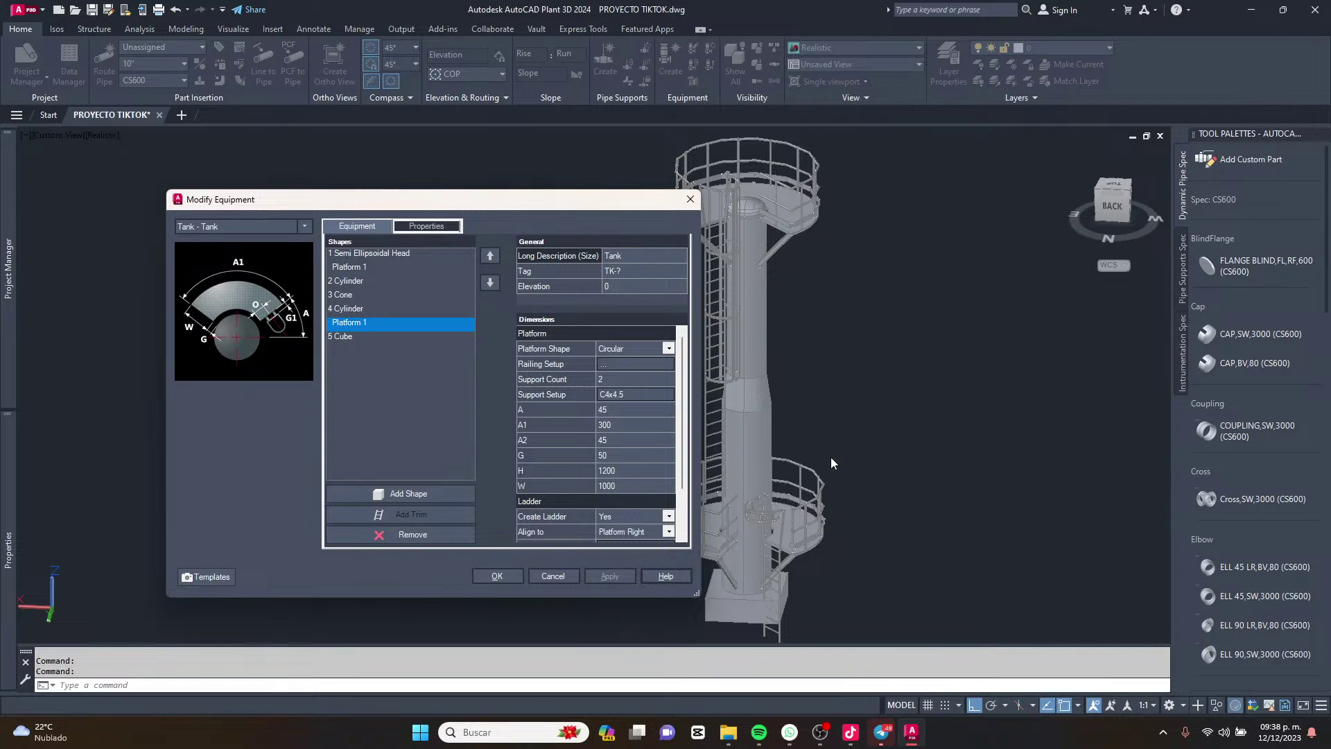
left_click(497, 576)
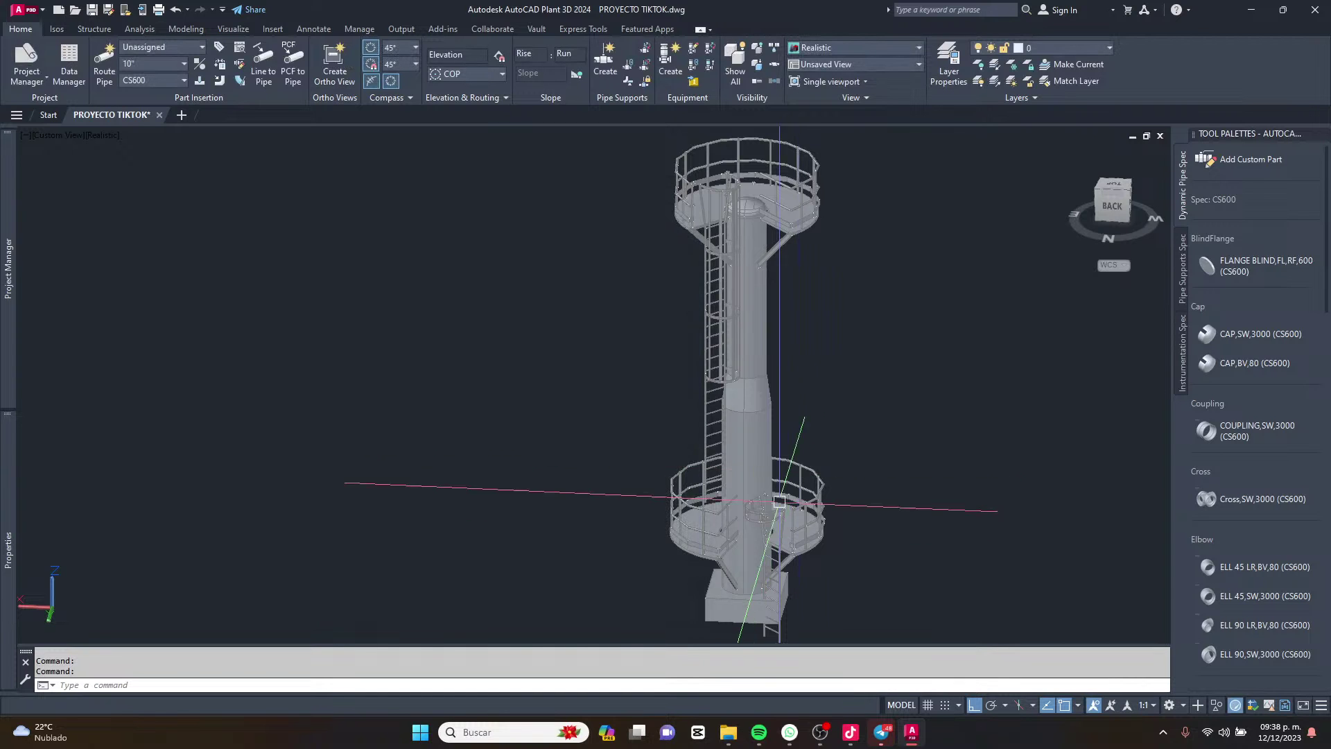
Examine the lower platform, its supports and its ladder around the tank base from several angles.
scroll(759, 610, "up", 5)
mouse_move(754, 450)
middle_mouse_down("shift")
mouse_move(779, 377)
mouse_move(688, 383)
mouse_move(694, 474)
mouse_move(980, 455)
mouse_move(795, 471)
middle_mouse_up("shift")
scroll(693, 473, "down", 5)
scroll(717, 506, "up", 4)
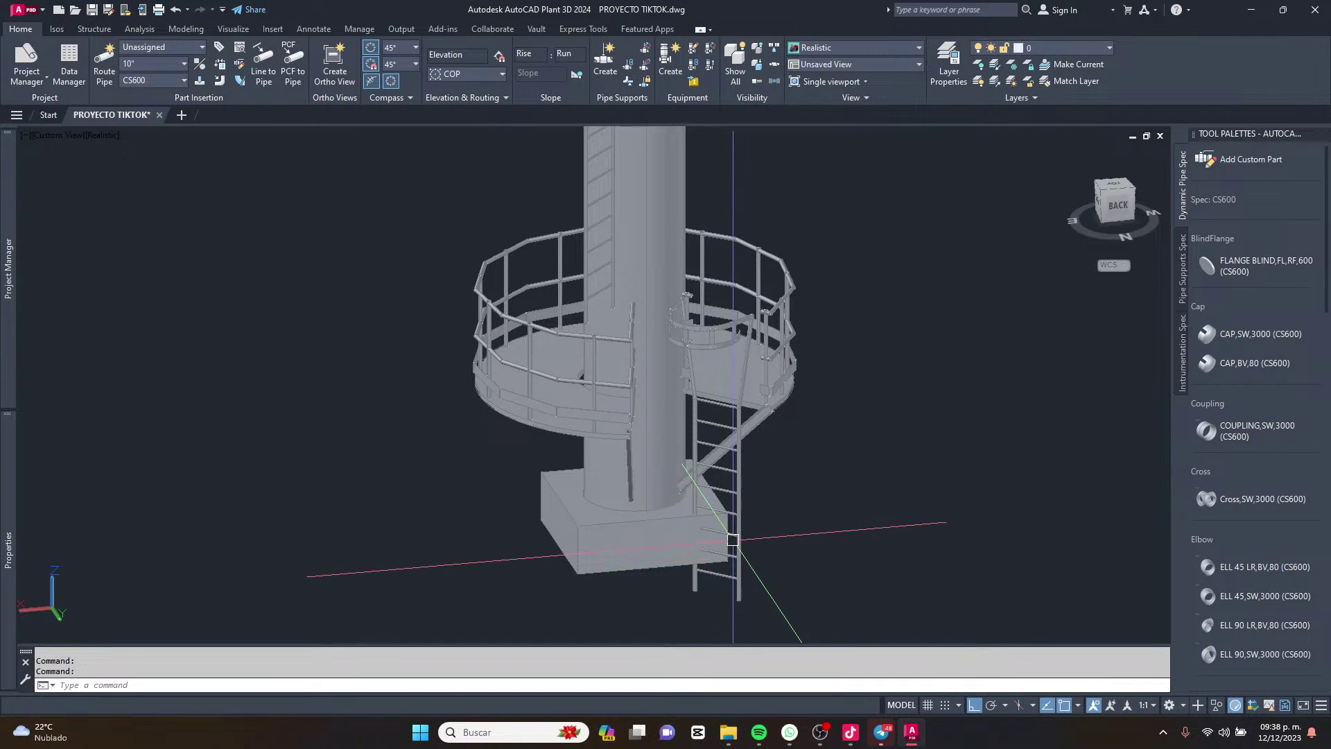
mouse_move(690, 536)
middle_mouse_down("shift")
mouse_move(707, 500)
mouse_move(793, 521)
middle_mouse_up("shift")
scroll(793, 520, "up", 5)
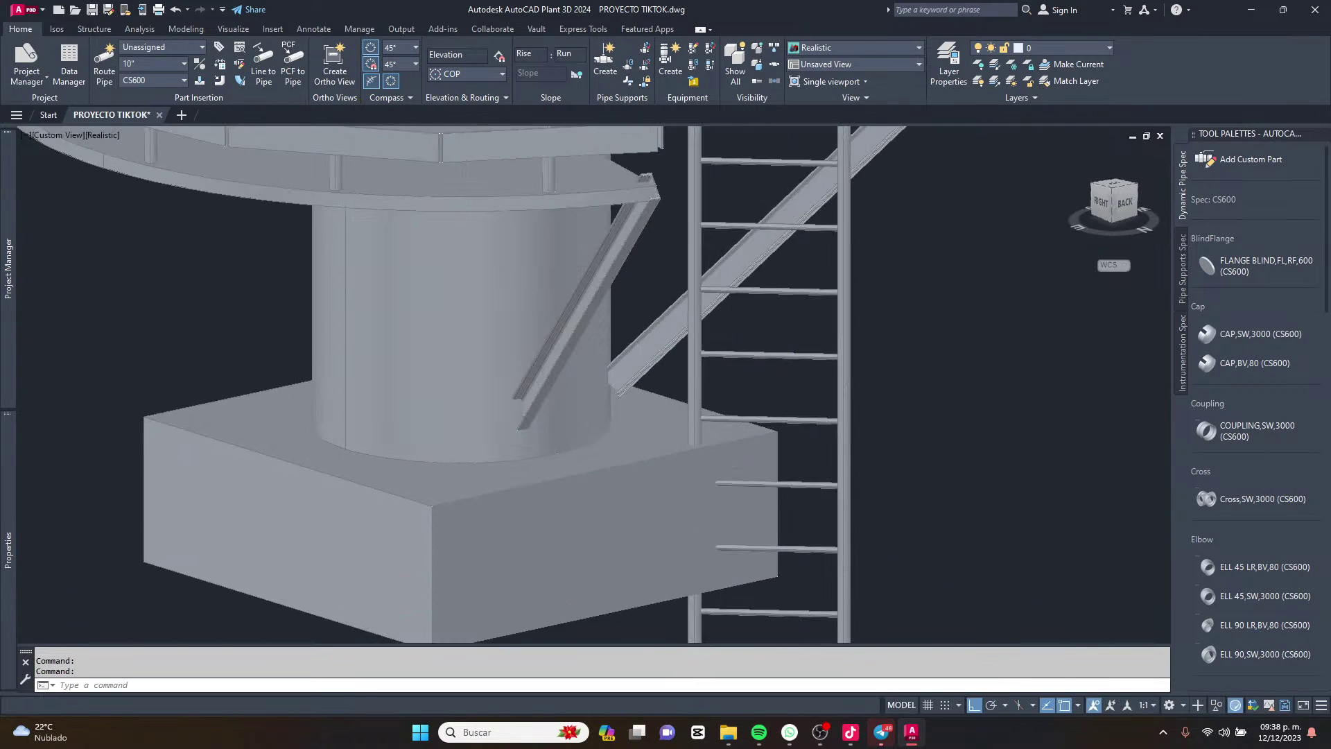
scroll(690, 475, "down", 4)
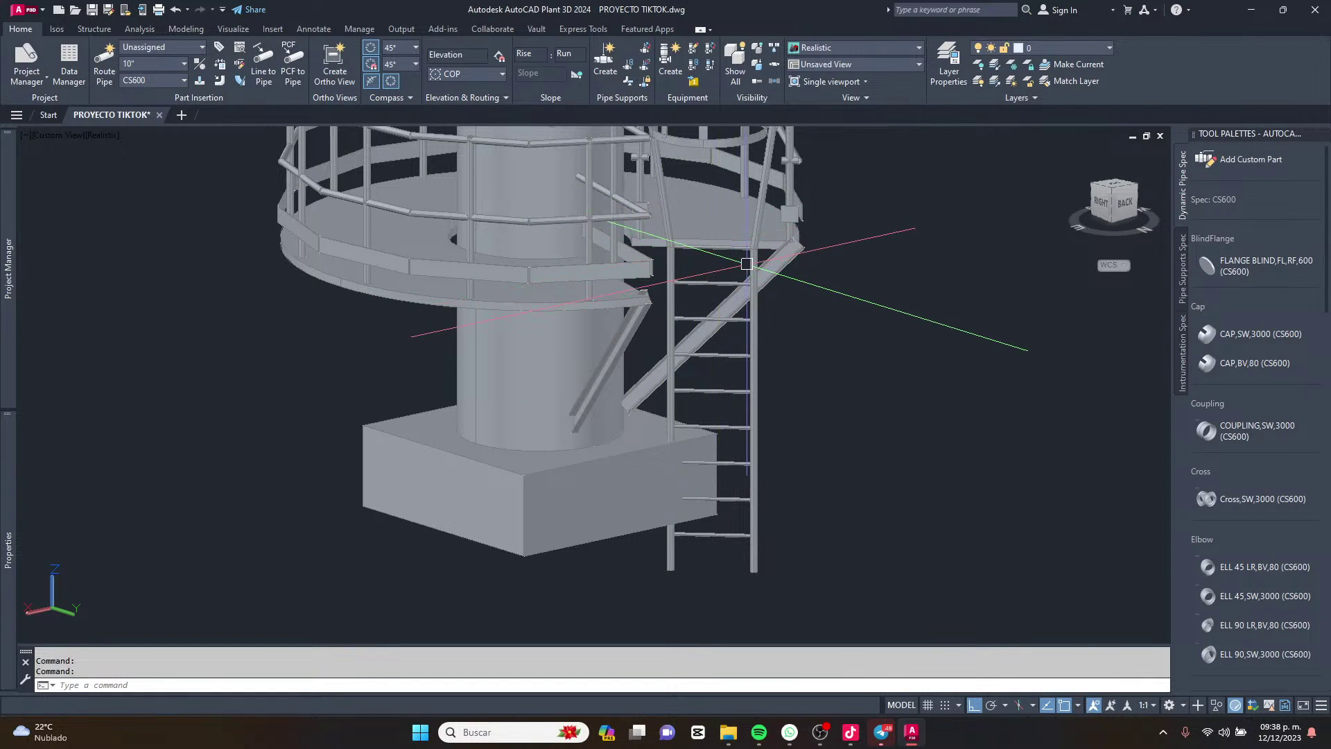
middle_click_drag(722, 238, 719, 325, "shift")
scroll(719, 325, "down", 2)
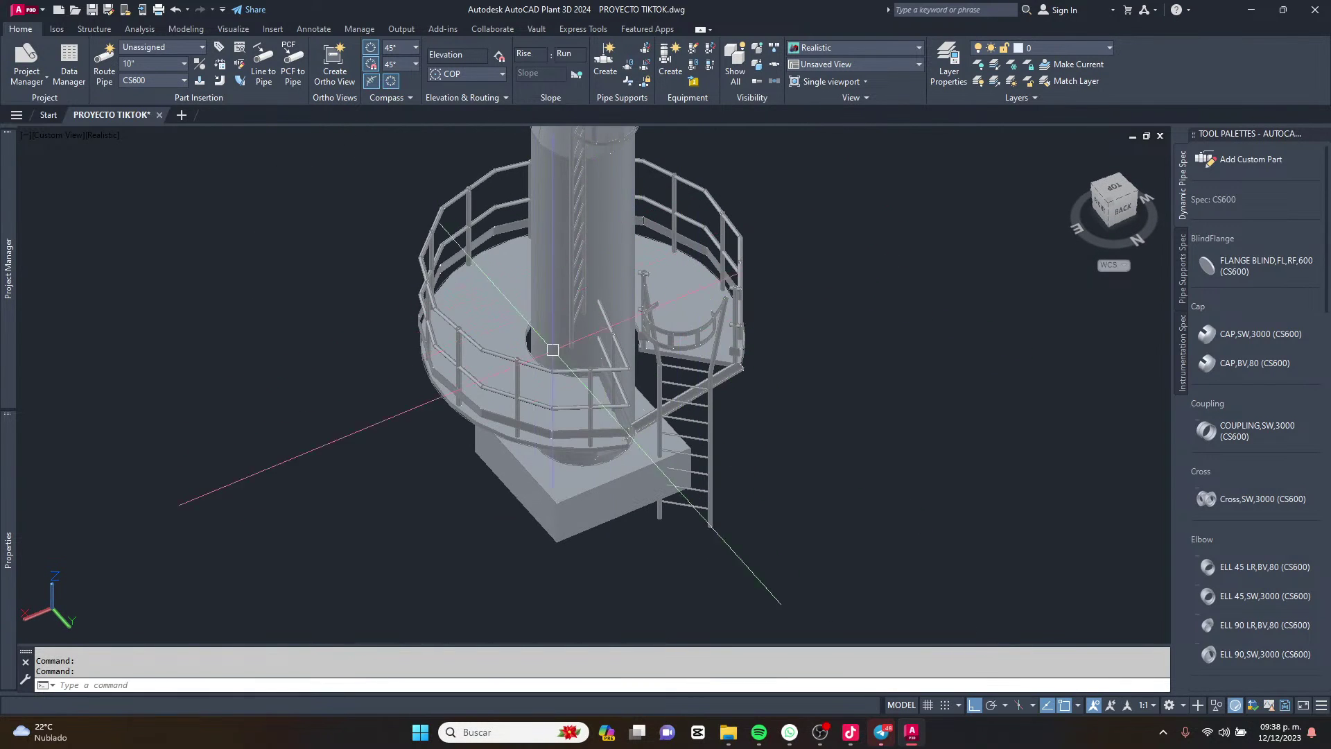
Examine the lower platform's ladder, rungs and supports in relation to the tank's base block.
scroll(679, 351, "up", 4)
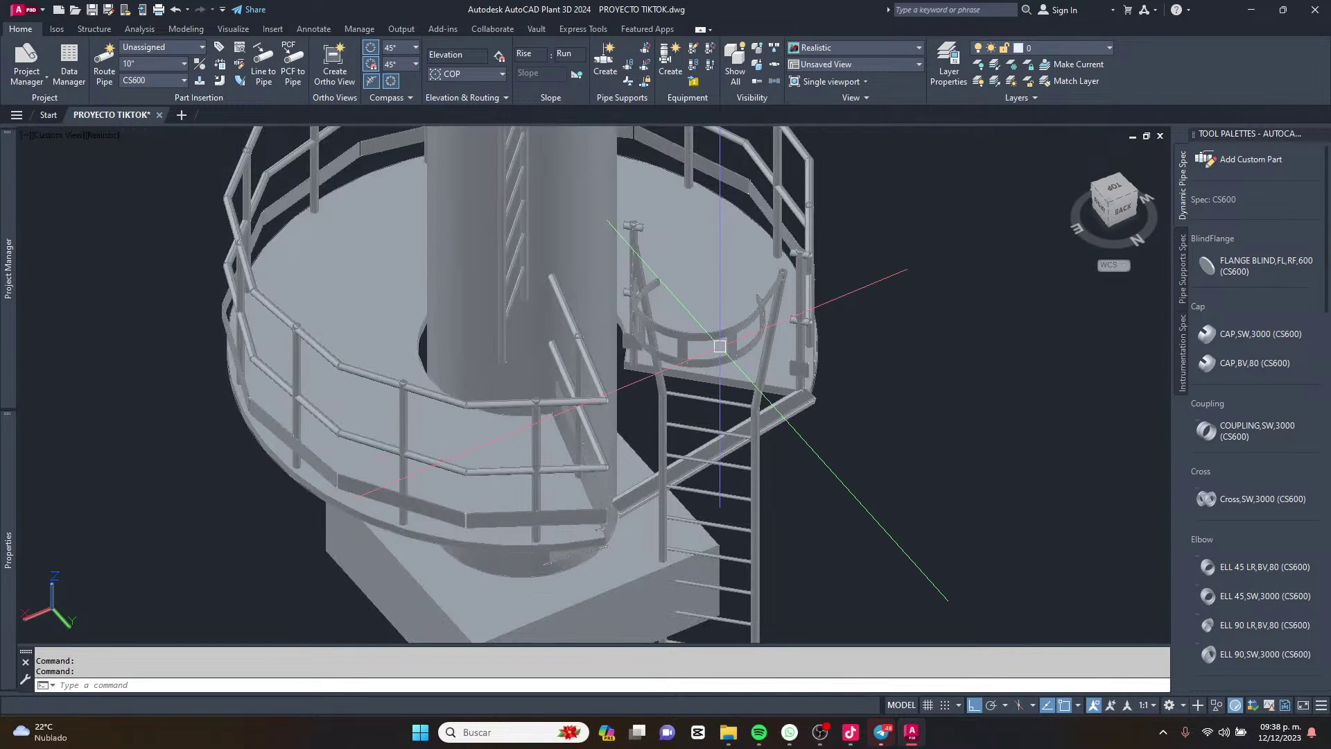
scroll(638, 346, "up", 2)
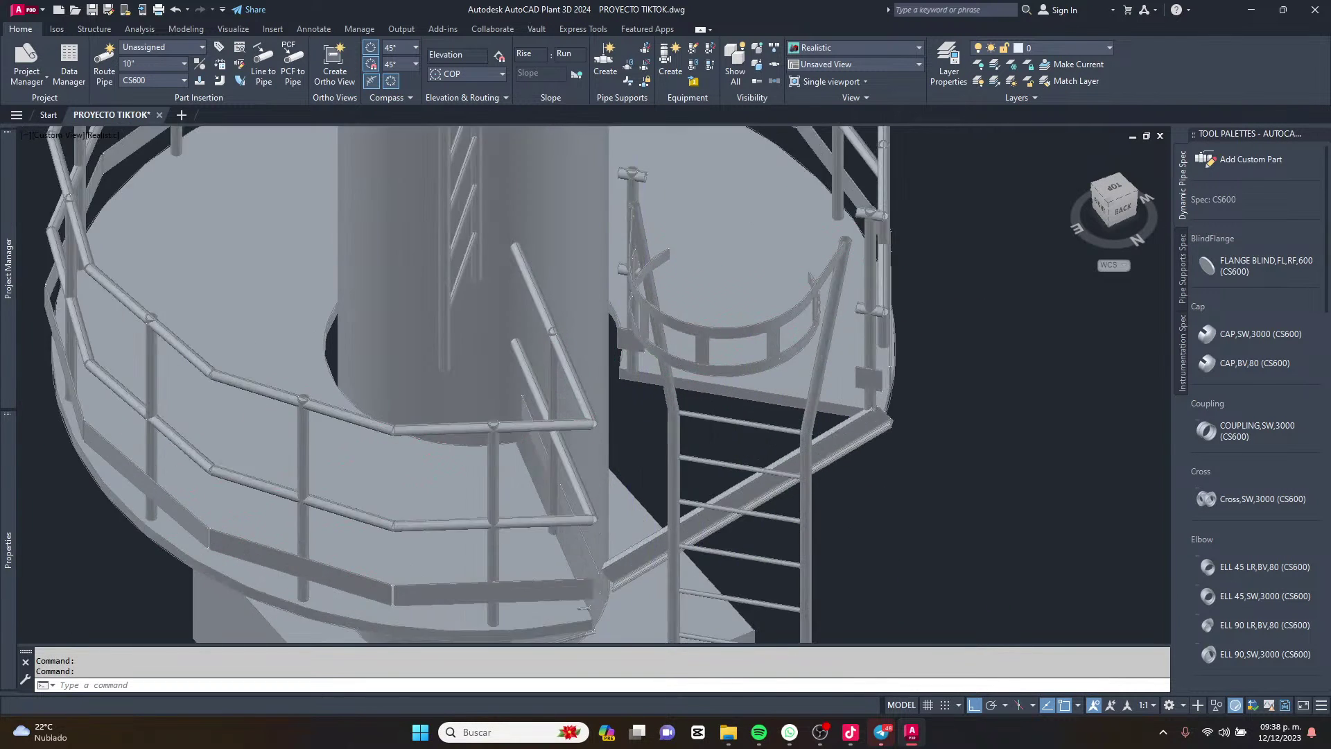
scroll(698, 464, "down", 3)
scroll(697, 465, "up", 5)
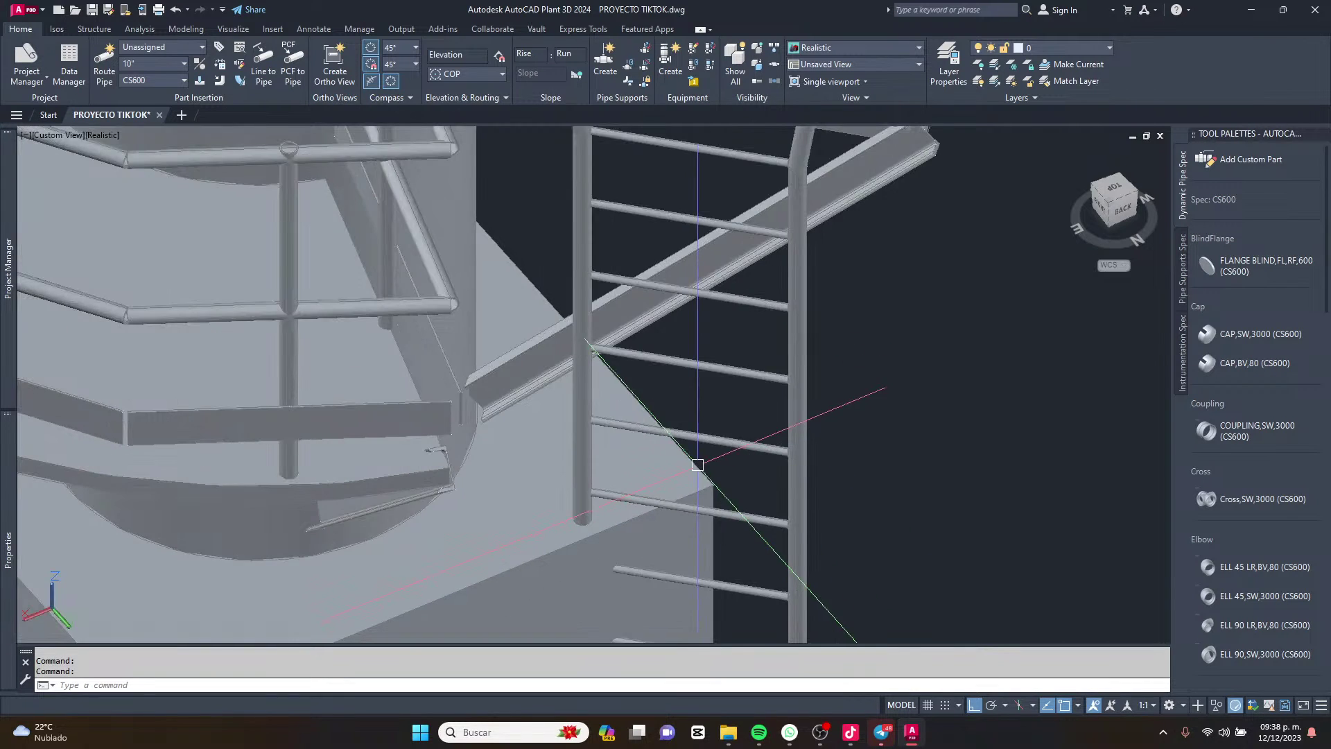
scroll(698, 465, "down", 5)
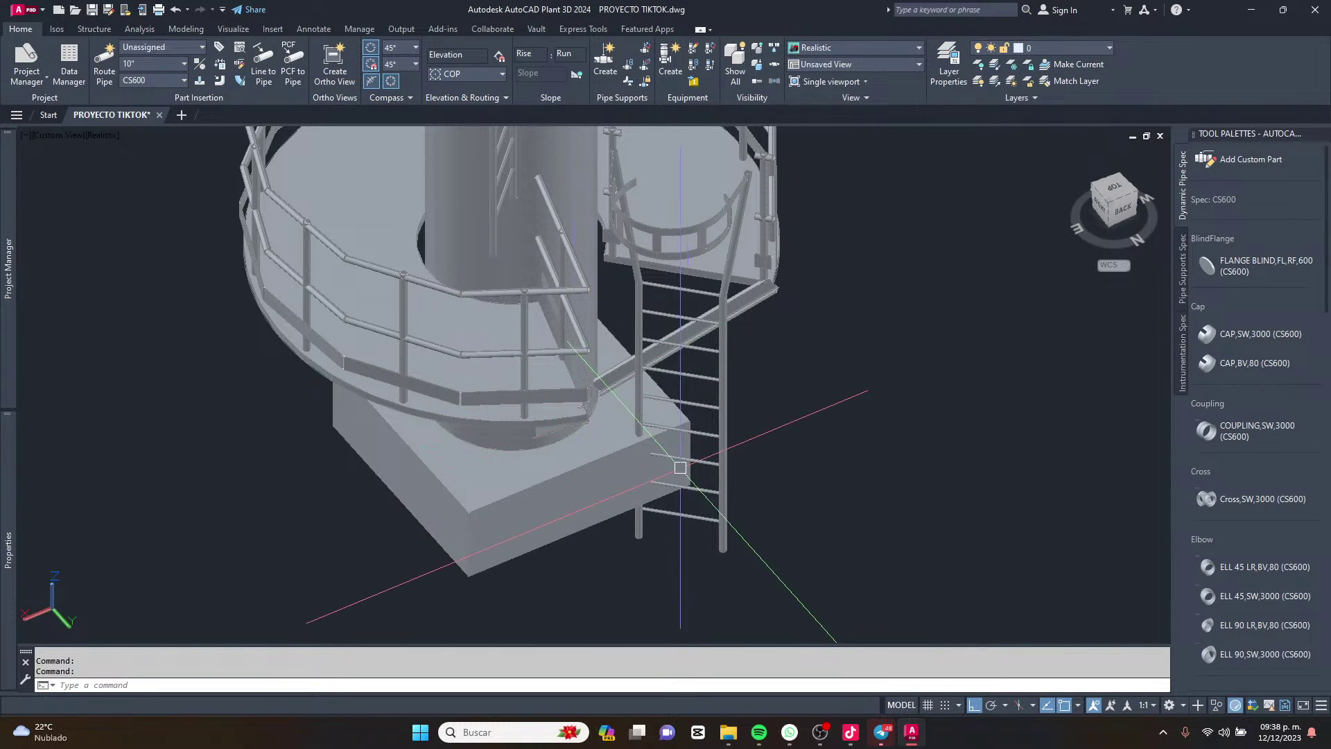
middle_click_drag(666, 461, 677, 401, "shift")
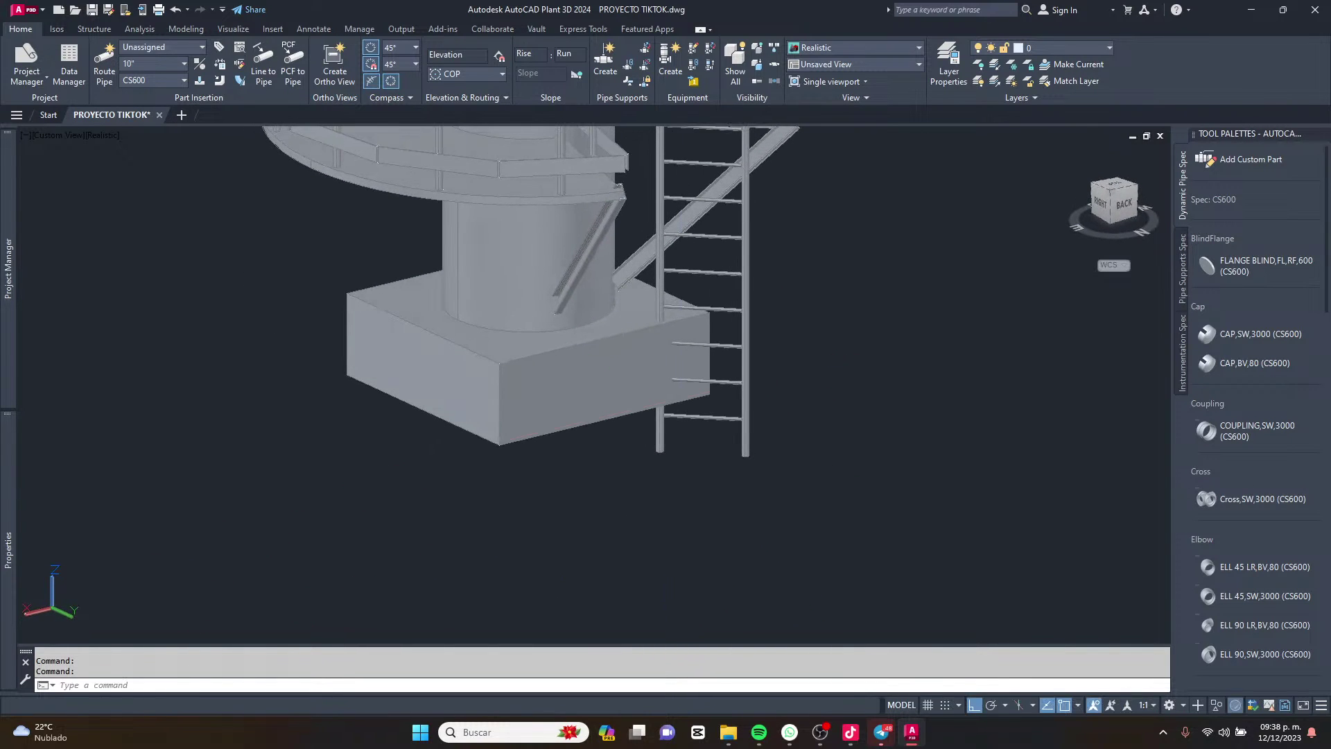
scroll(707, 288, "up", 2)
scroll(693, 527, "down", 4)
middle_click_drag(651, 336, 650, 336, "shift")
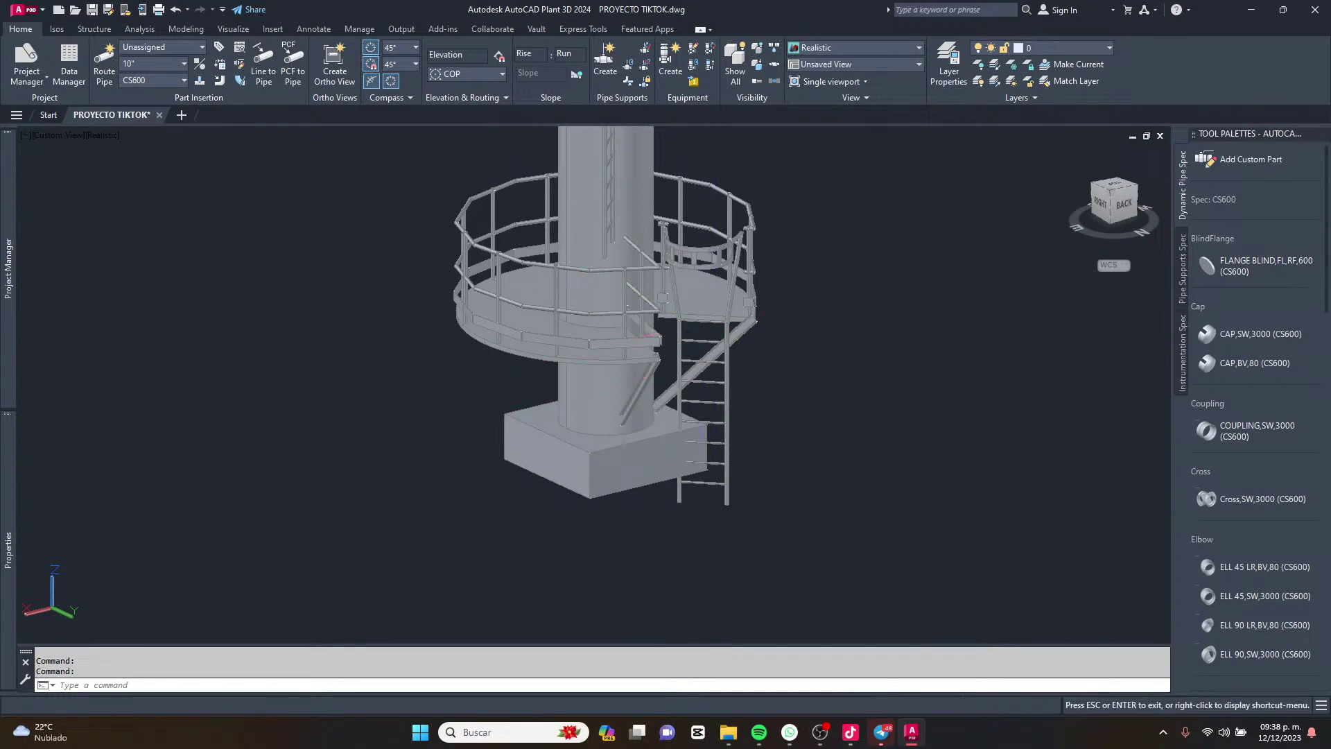
key("Escape")
Modify the tank equipment, setting ladder height H1 of the platform under 4 Cylinder to 1500, and apply the change.
scroll(650, 337, "up", 3)
left_click(610, 484)
right_click(643, 348)
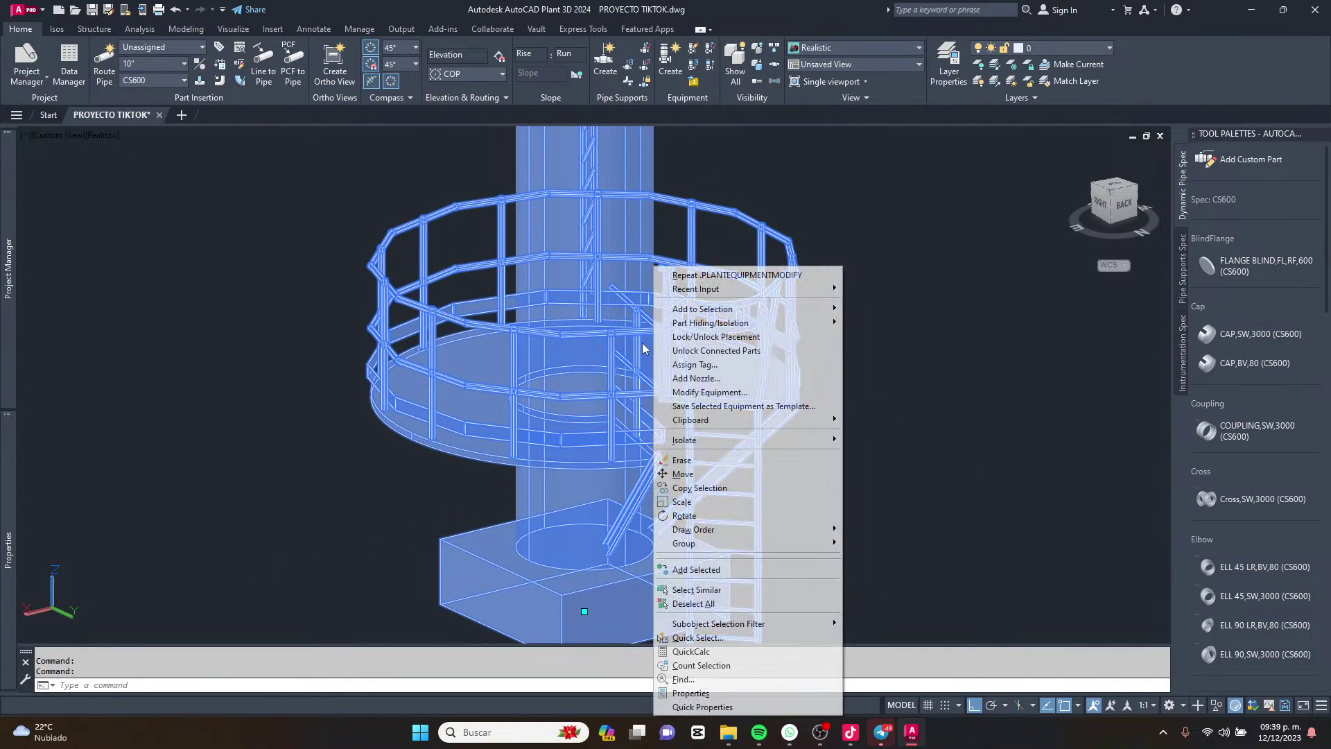
left_click(709, 391)
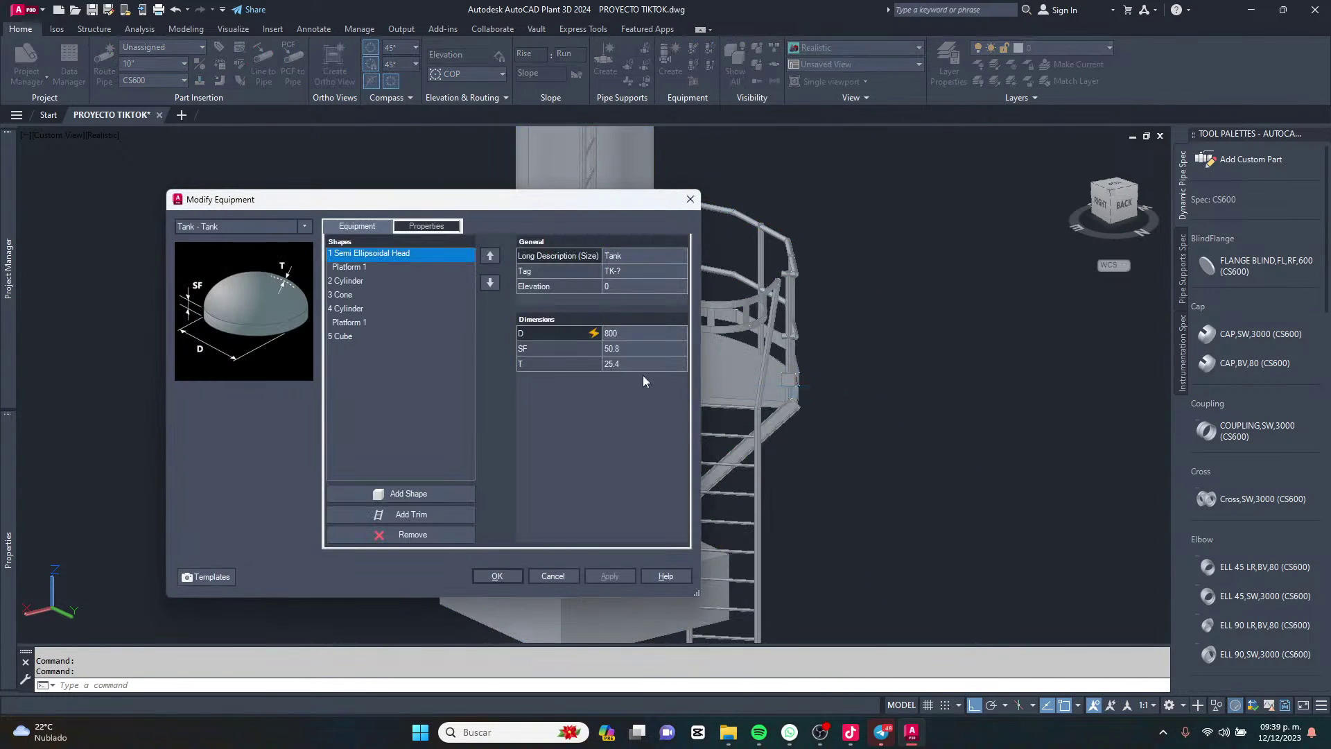
left_click(377, 322)
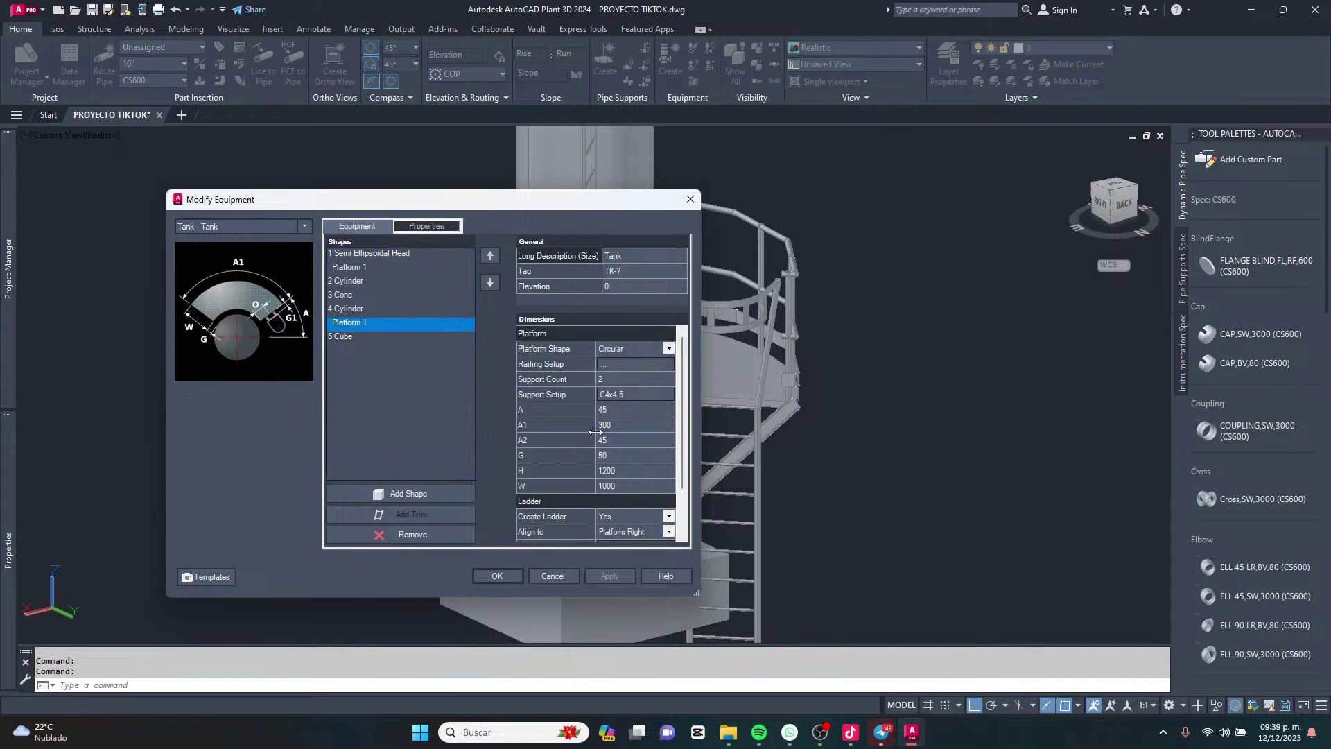
scroll(596, 433, "down", 2)
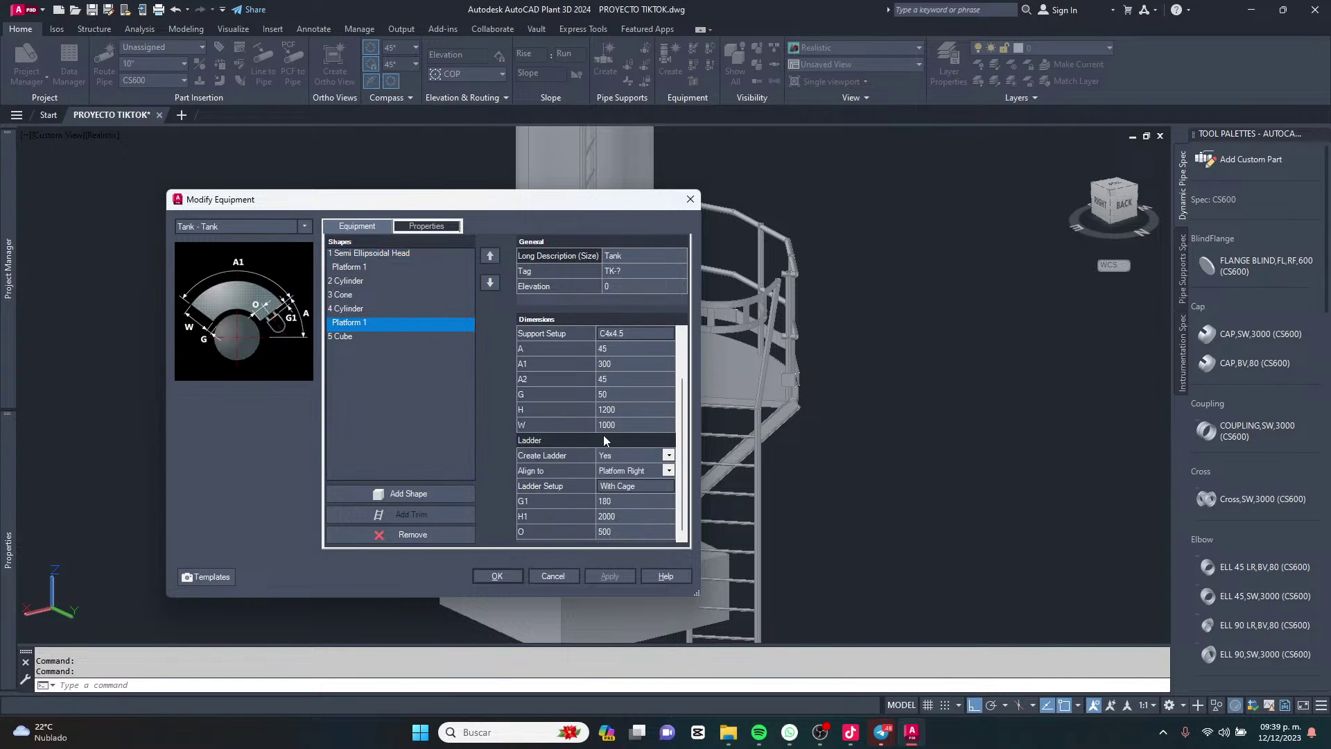
left_click(637, 513)
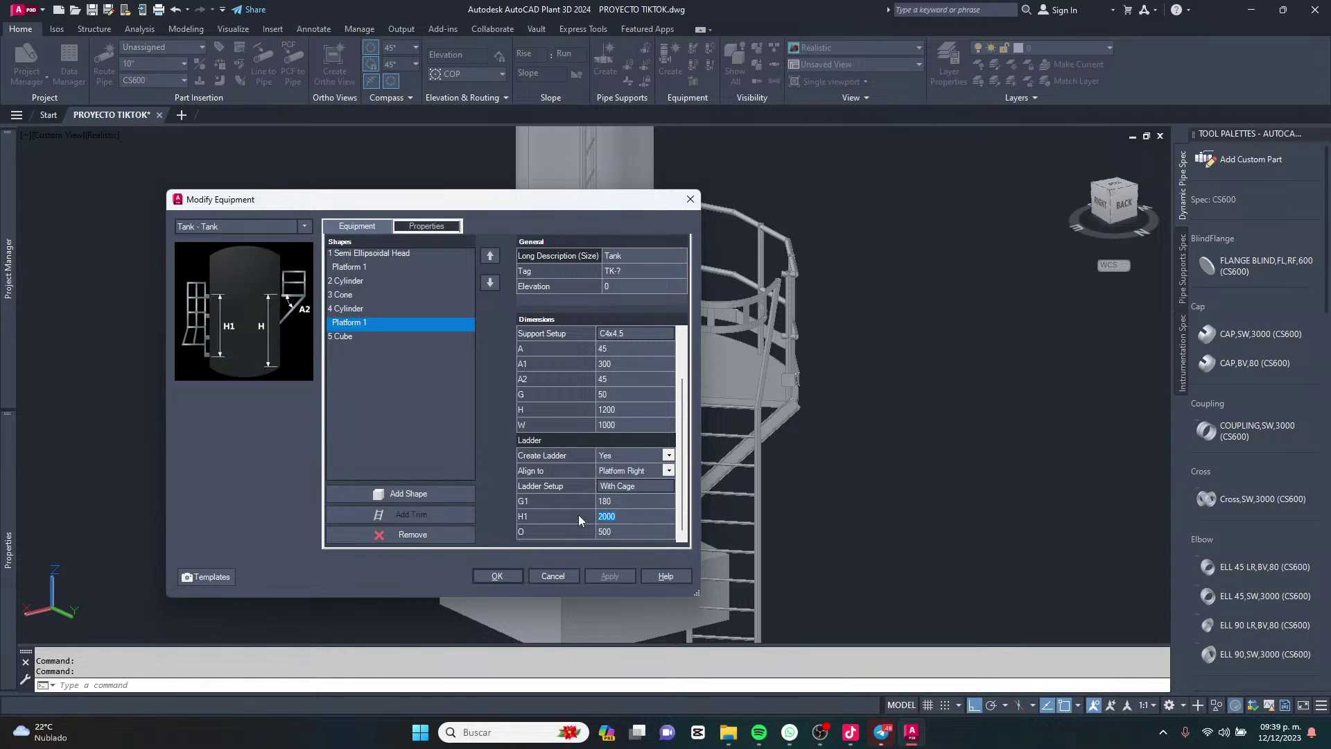
type("15")
left_click(623, 531)
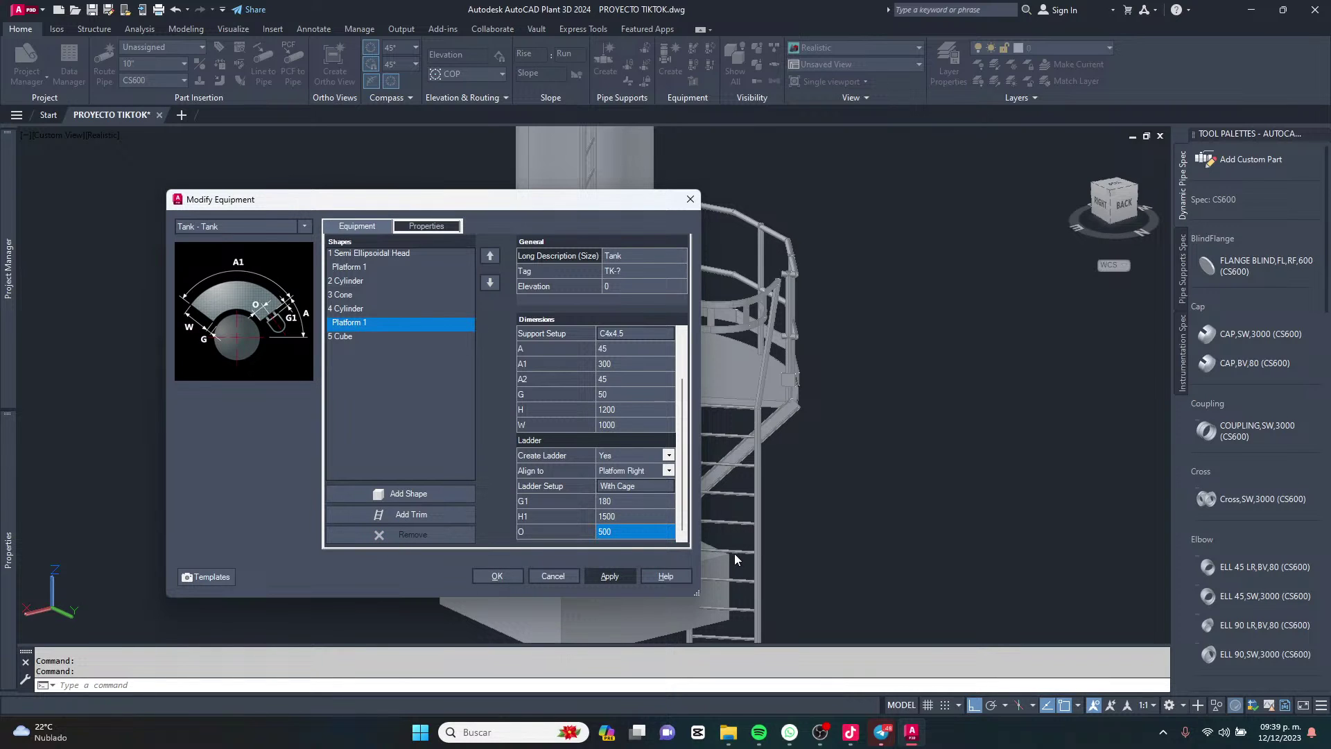
key("Return")
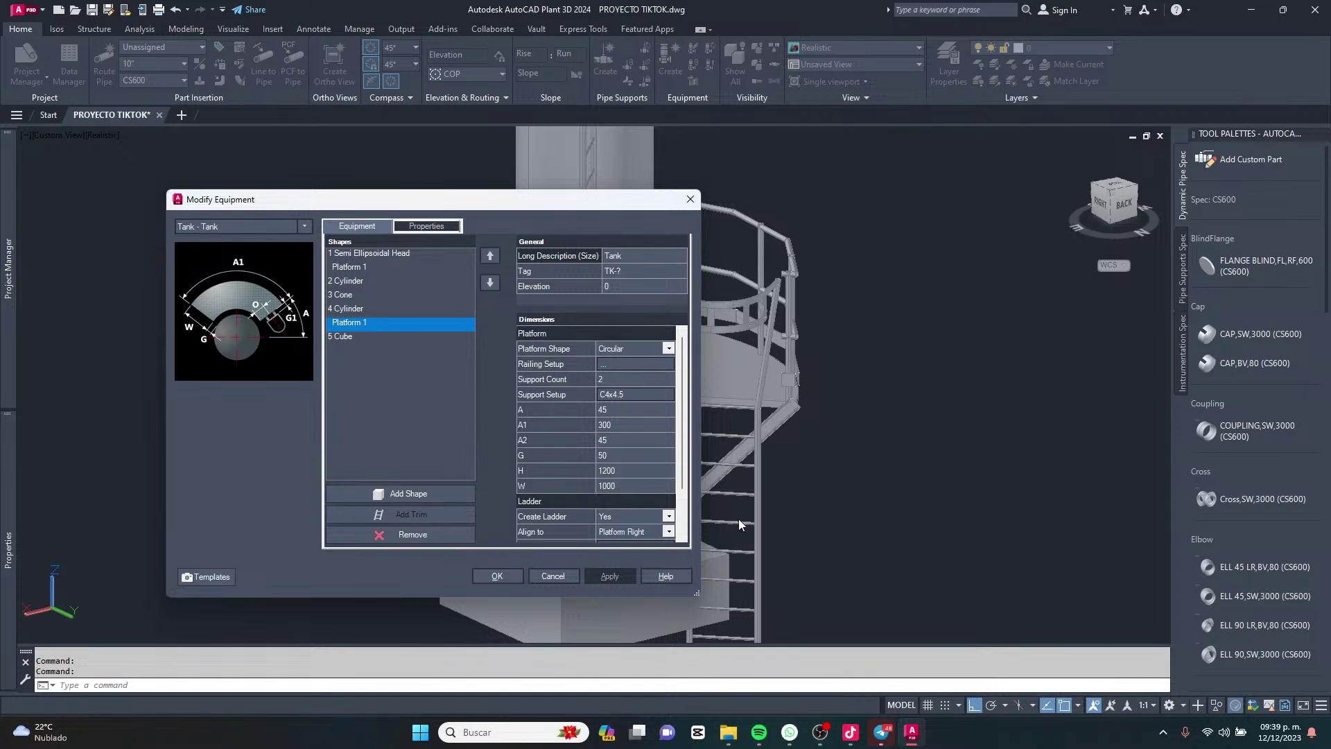
Set the lower platform's ladder height H1 to 1200 and apply it, moving the equipment dialog clear of the ladder.
left_click_drag(543, 205, 485, 196)
scroll(591, 446, "down", 3)
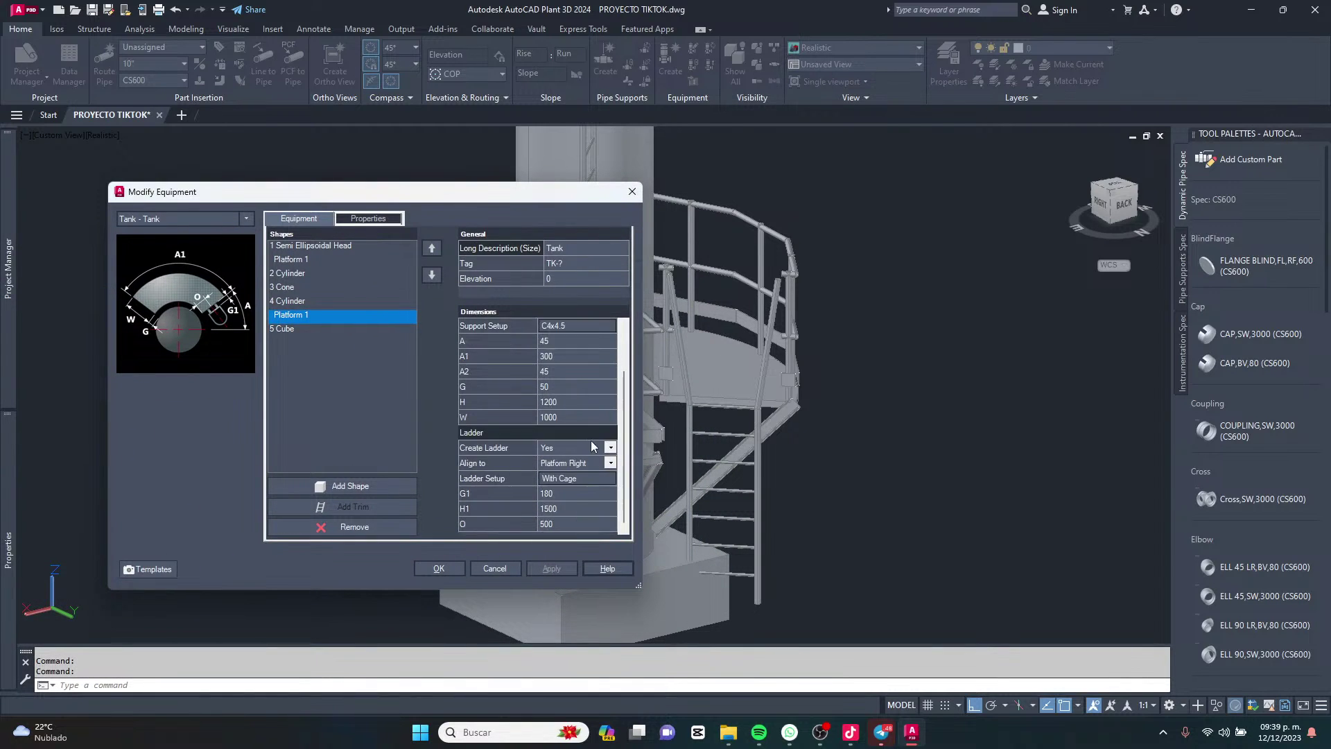
left_click(576, 510)
type("1200")
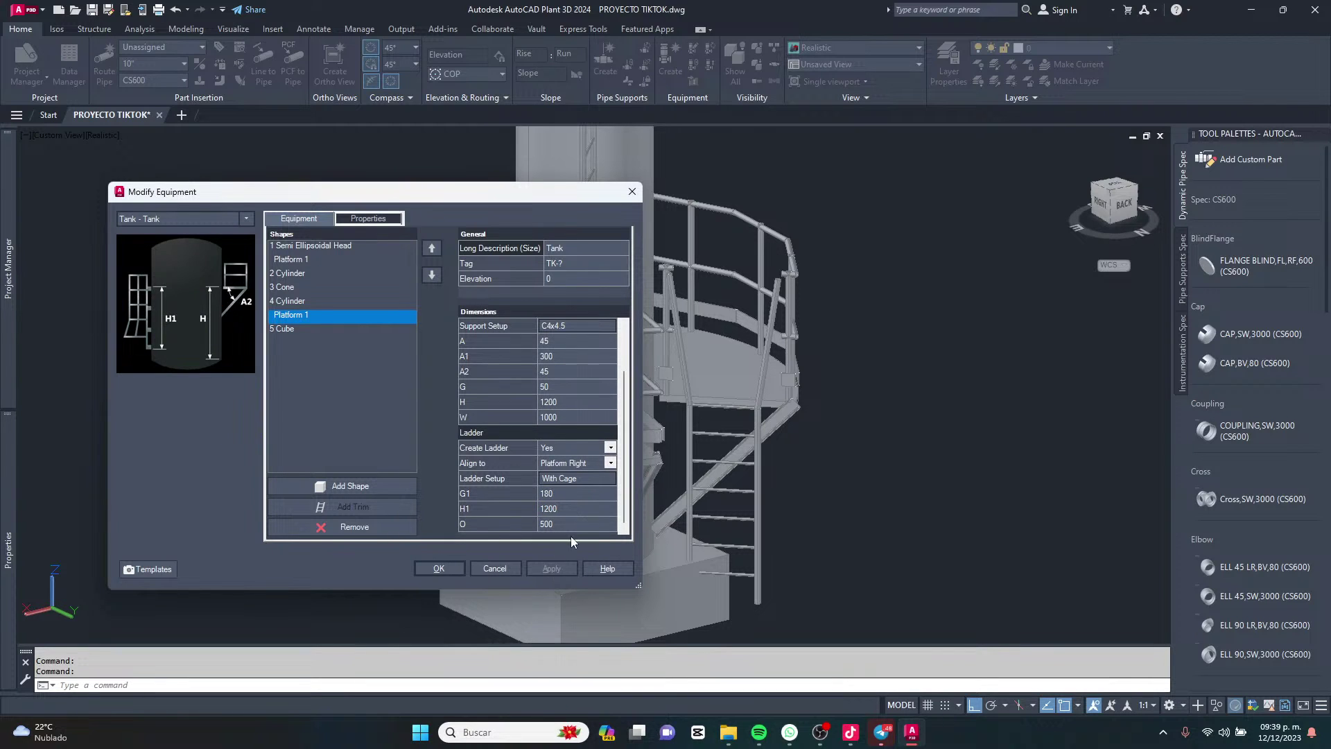
key("Tab")
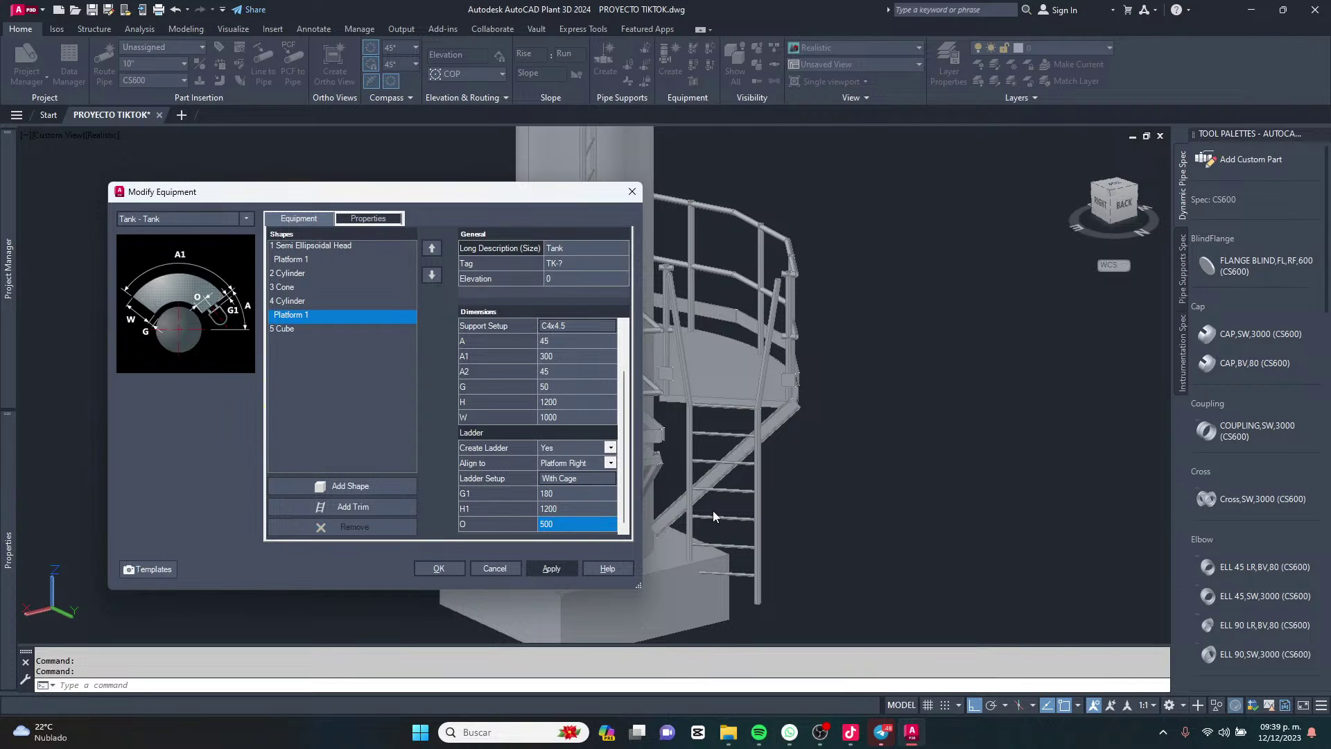
key("Return")
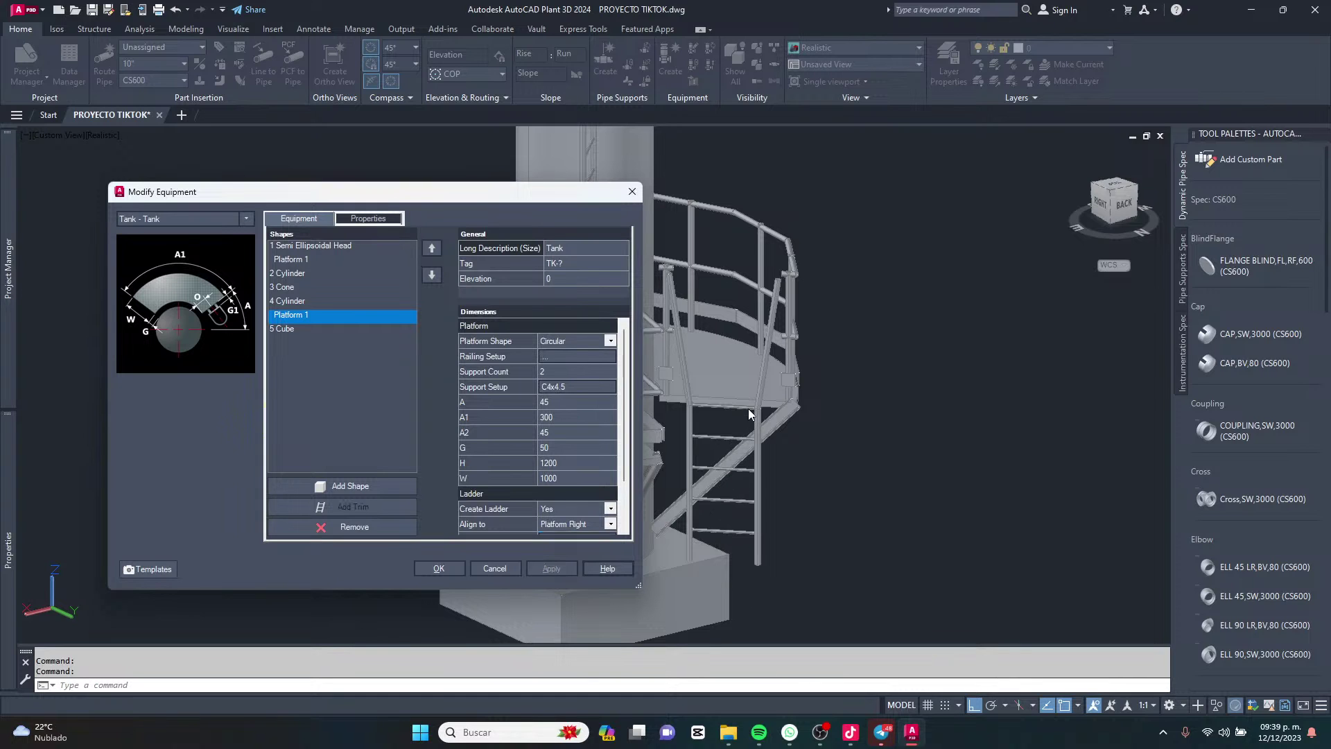
Set the lower platform's width W to 2000 and accept the equipment changes.
left_click_drag(458, 202, 810, 247)
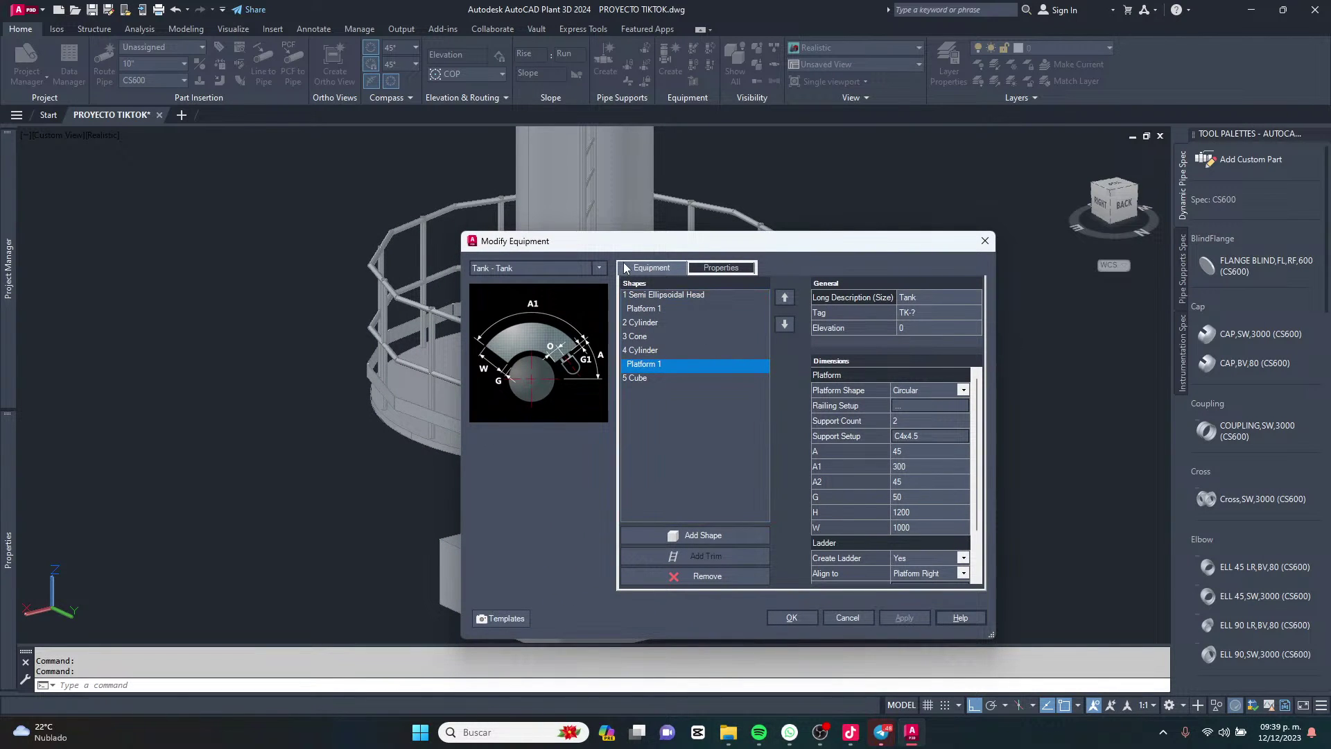
scroll(915, 502, "down", 2)
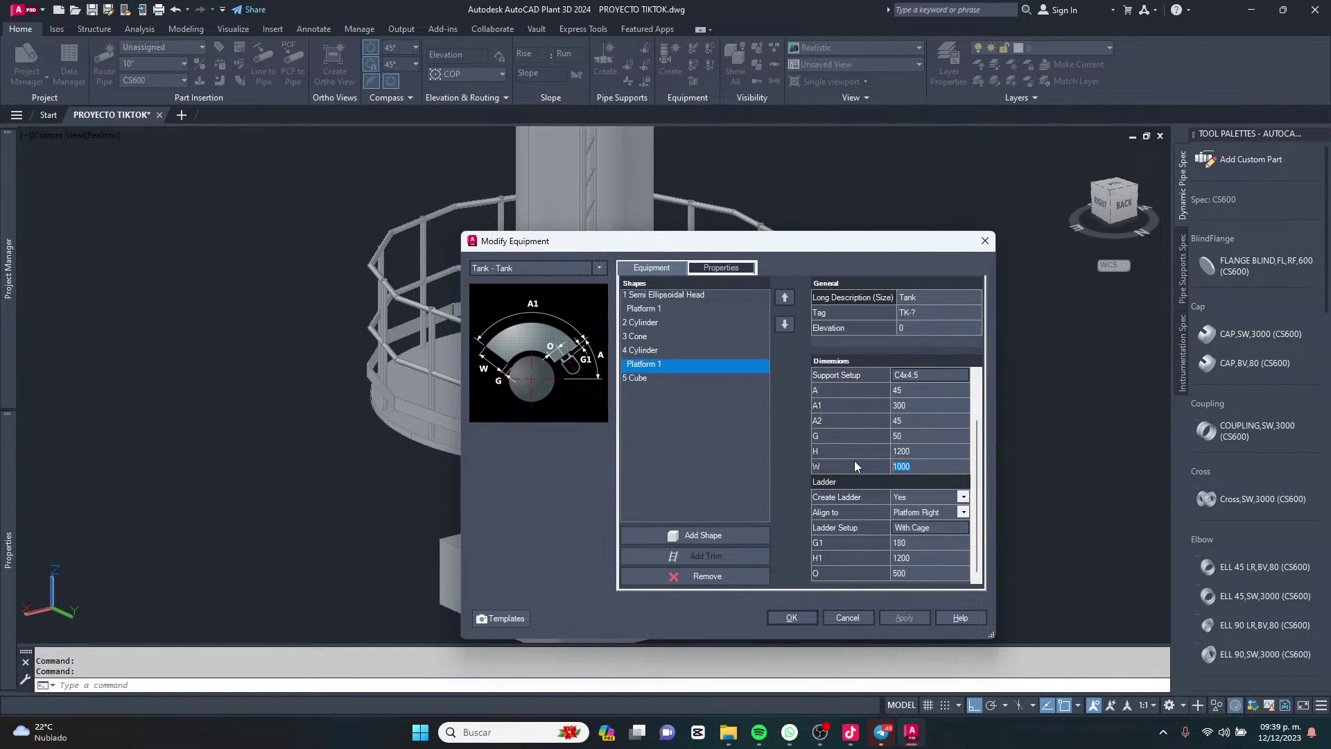
type("200")
left_click(902, 564)
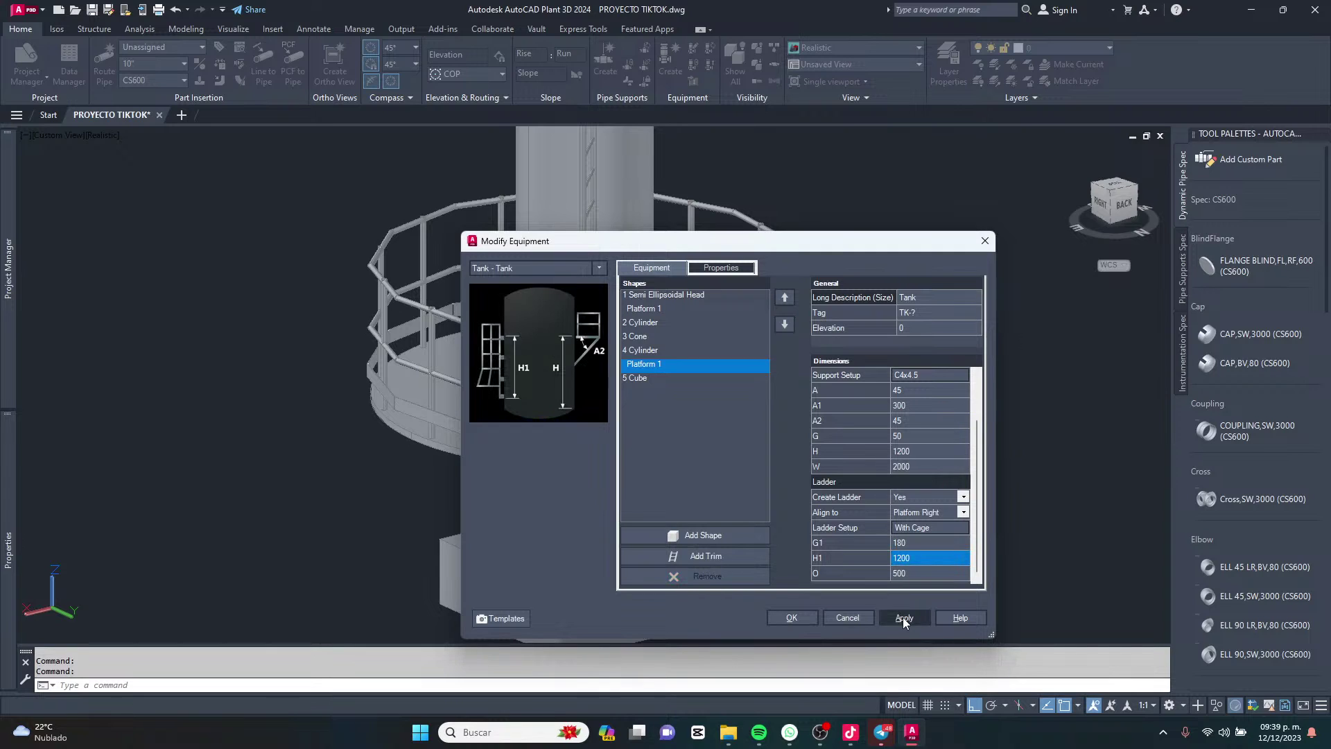
left_click(792, 618)
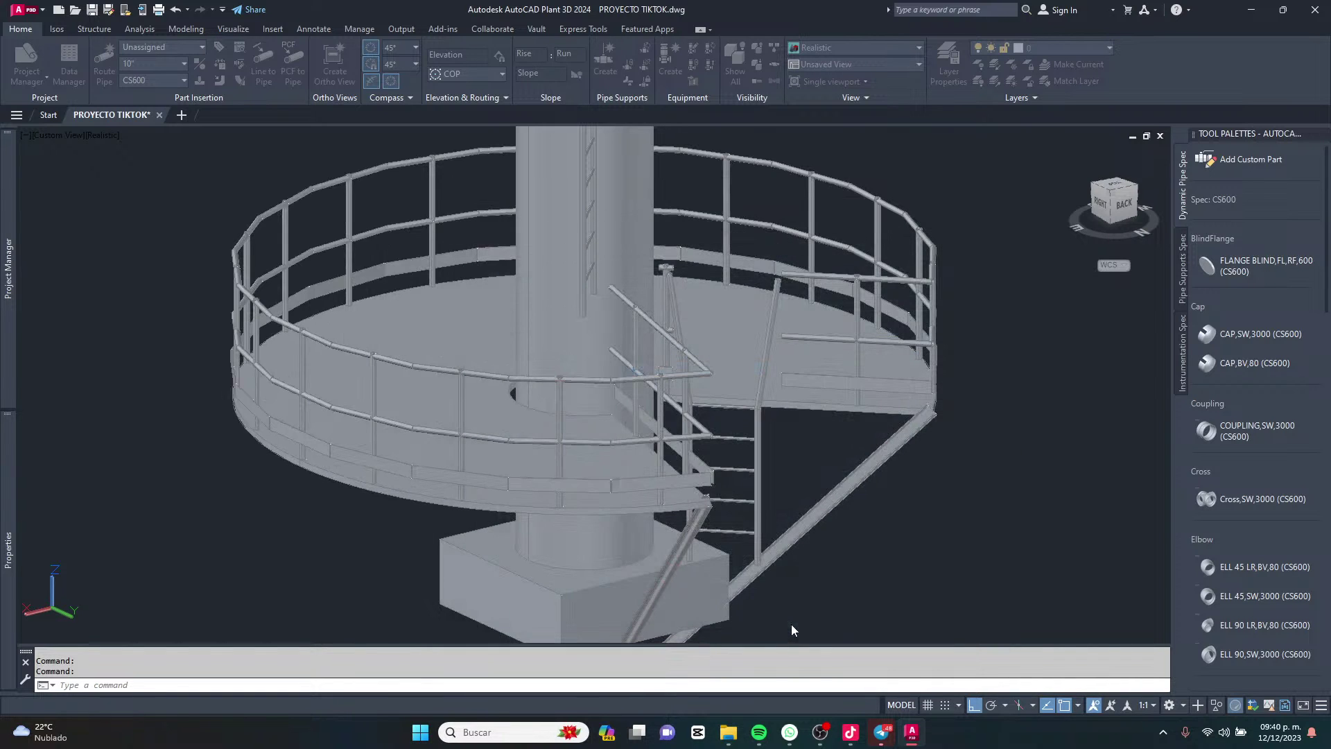
Examine the widened lower platform, its diagonal supports and its ladder against the tank base from several angles.
scroll(797, 444, "down", 3)
middle_click_drag(797, 444, 763, 399, "shift")
scroll(798, 411, "up", 3)
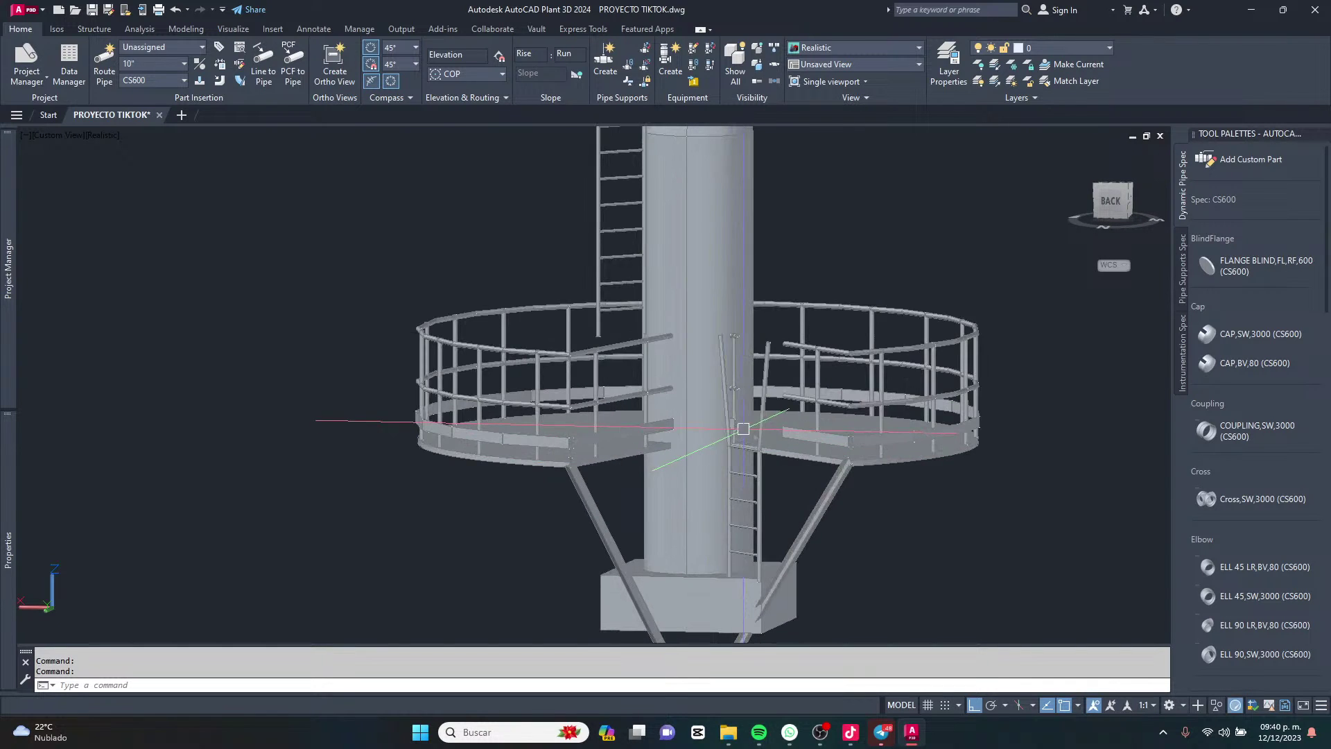
scroll(763, 374, "down", 2)
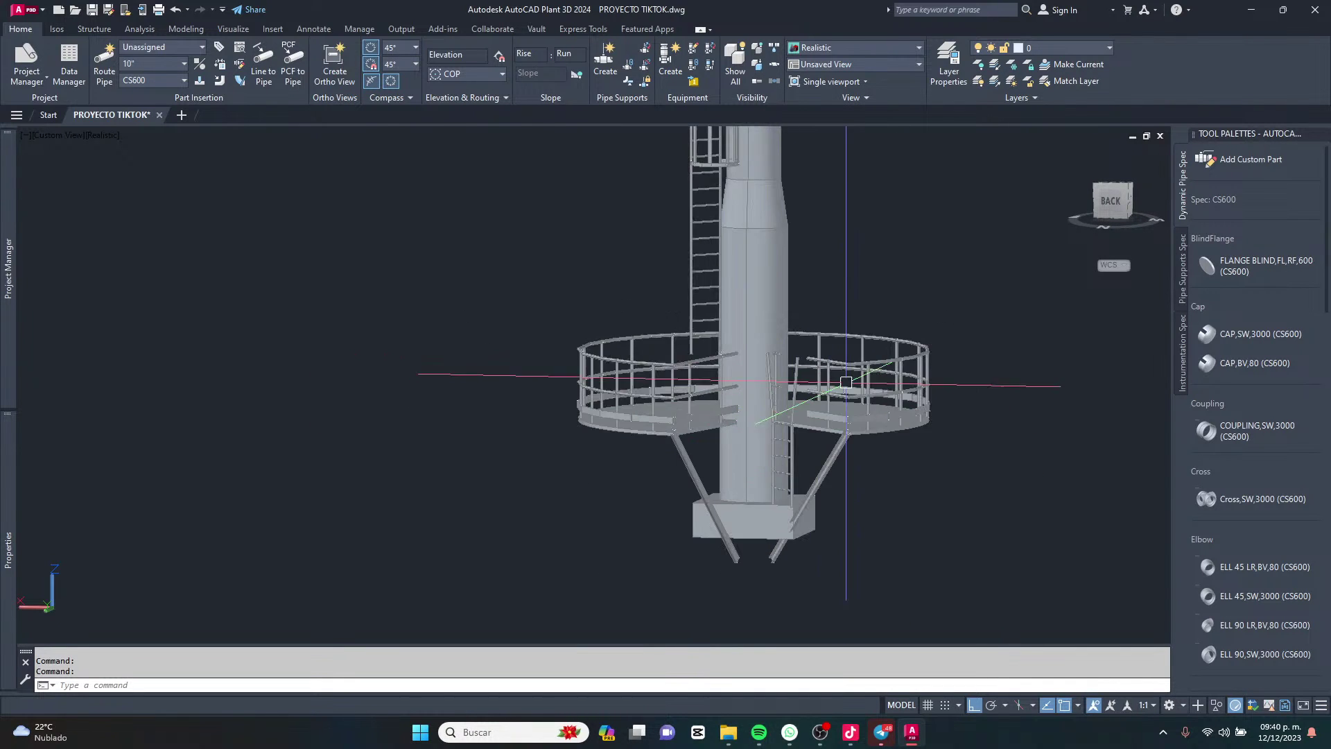
scroll(805, 511, "up", 4)
scroll(756, 388, "down", 4)
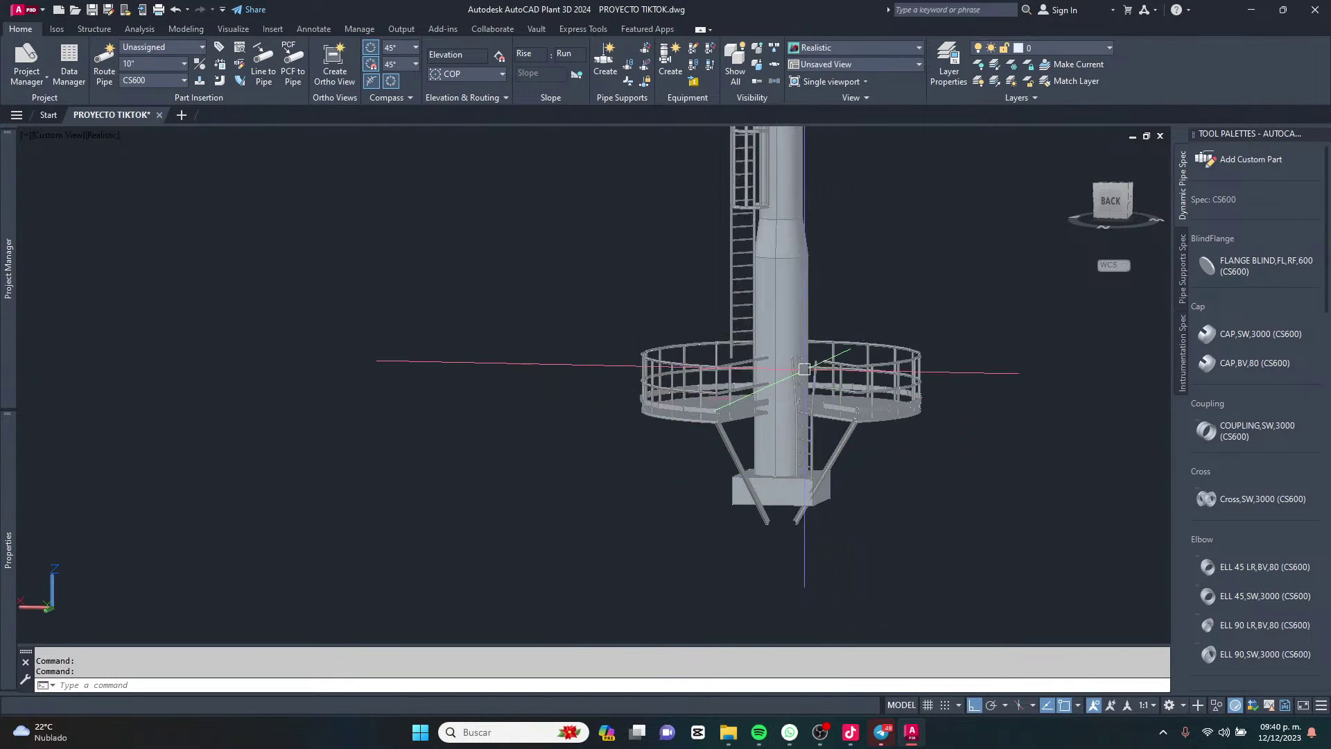
scroll(755, 374, "up", 3)
scroll(755, 373, "down", 5)
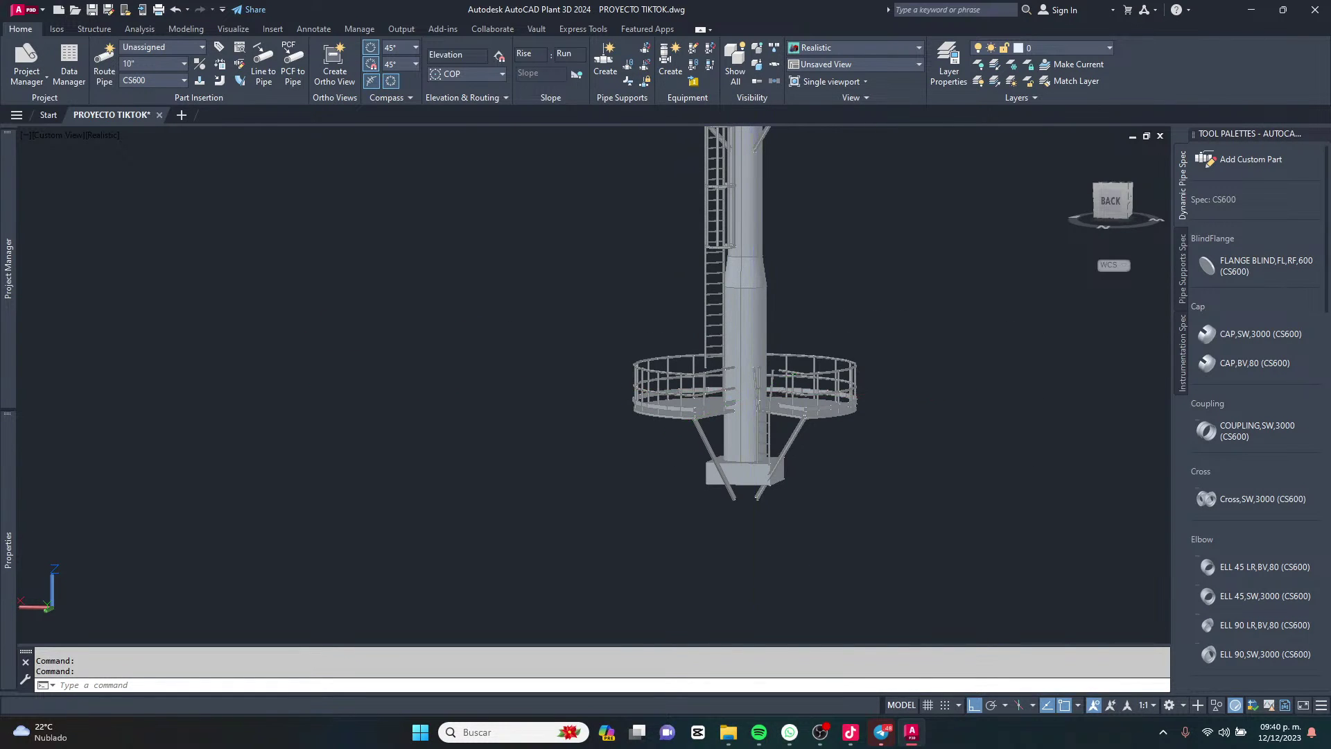
middle_click_drag(755, 374, 783, 415, "shift")
scroll(784, 416, "up", 4)
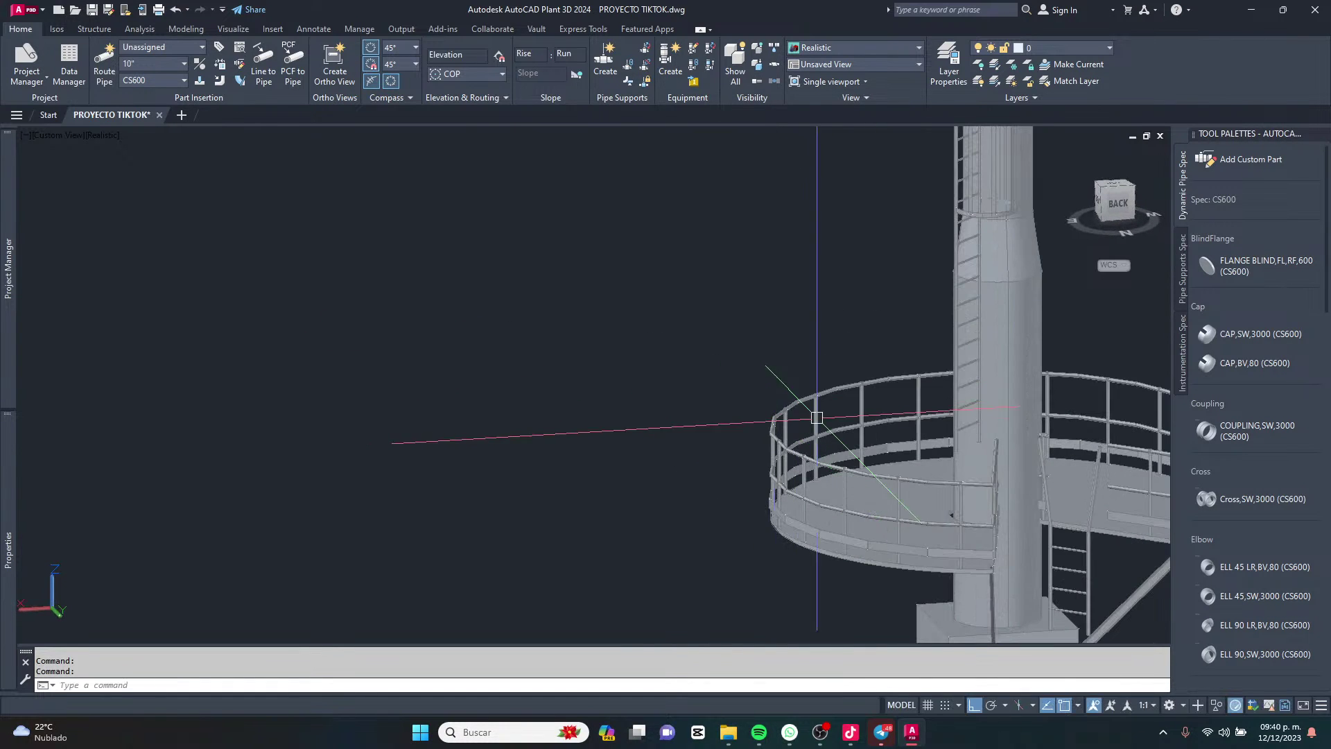
middle_click_drag(911, 412, 569, 253)
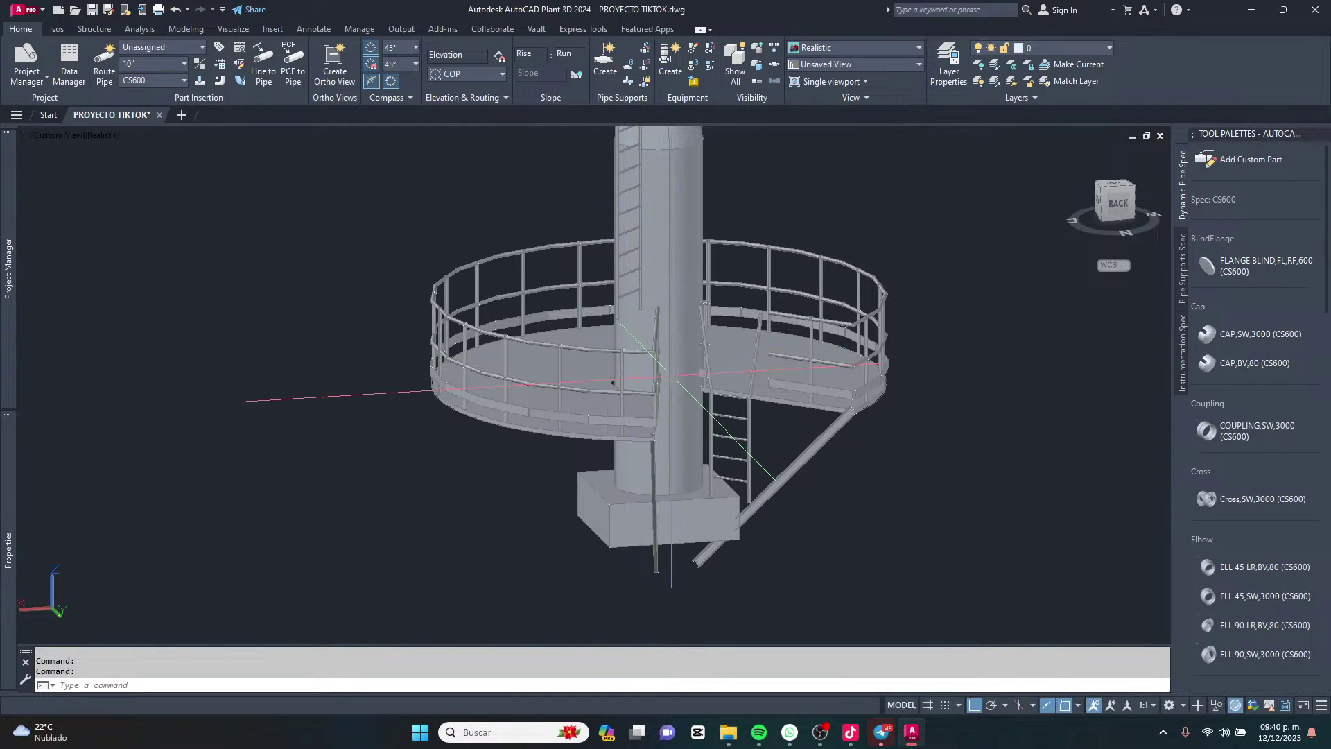
Reopen the tank equipment for modification, set the lower platform's height H to 2000 and apply the change.
left_click(683, 421)
right_click(683, 421)
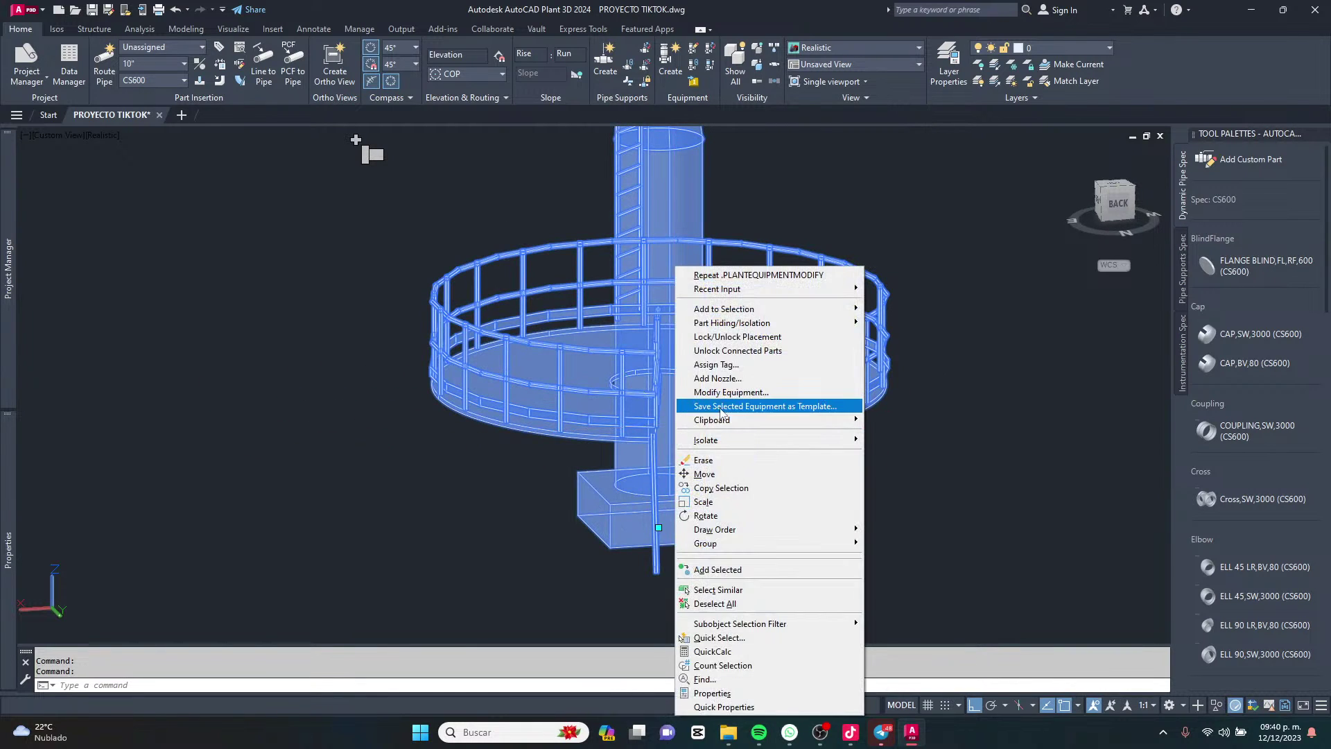
left_click(741, 400)
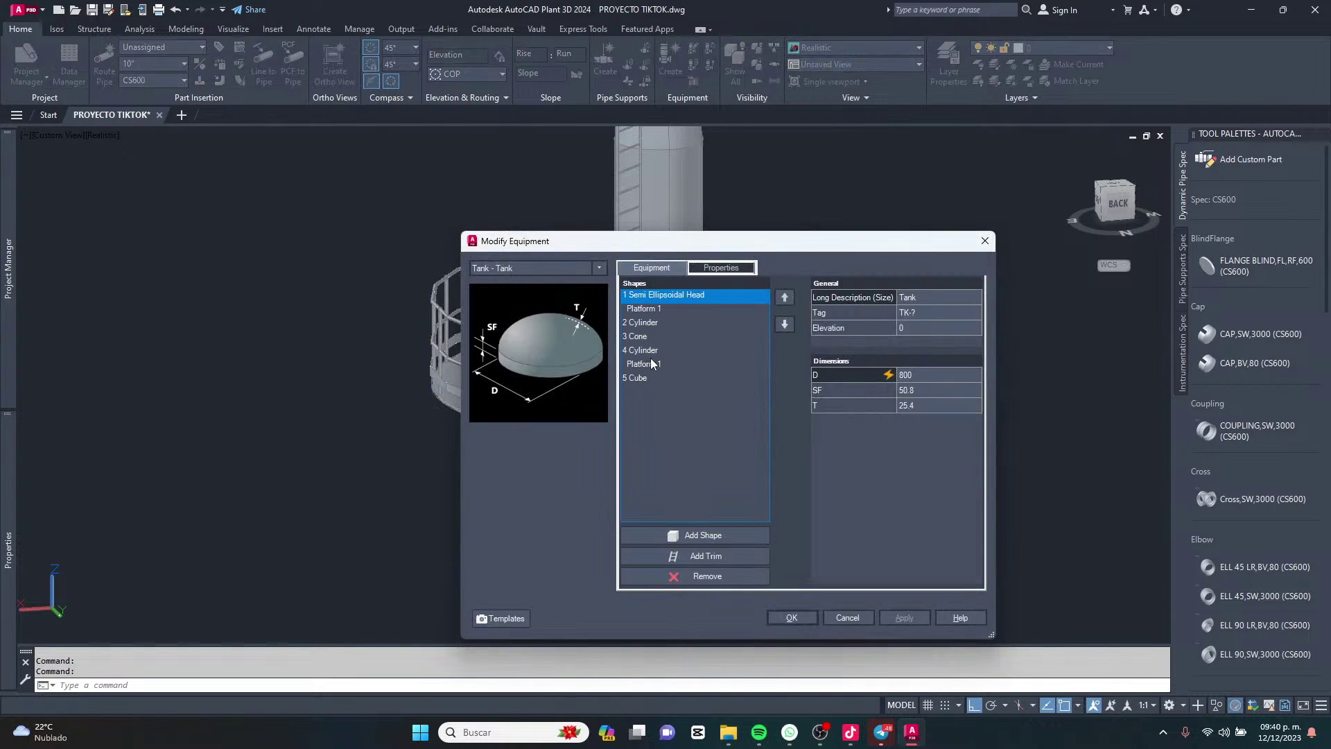
left_click(651, 355)
left_click(651, 363)
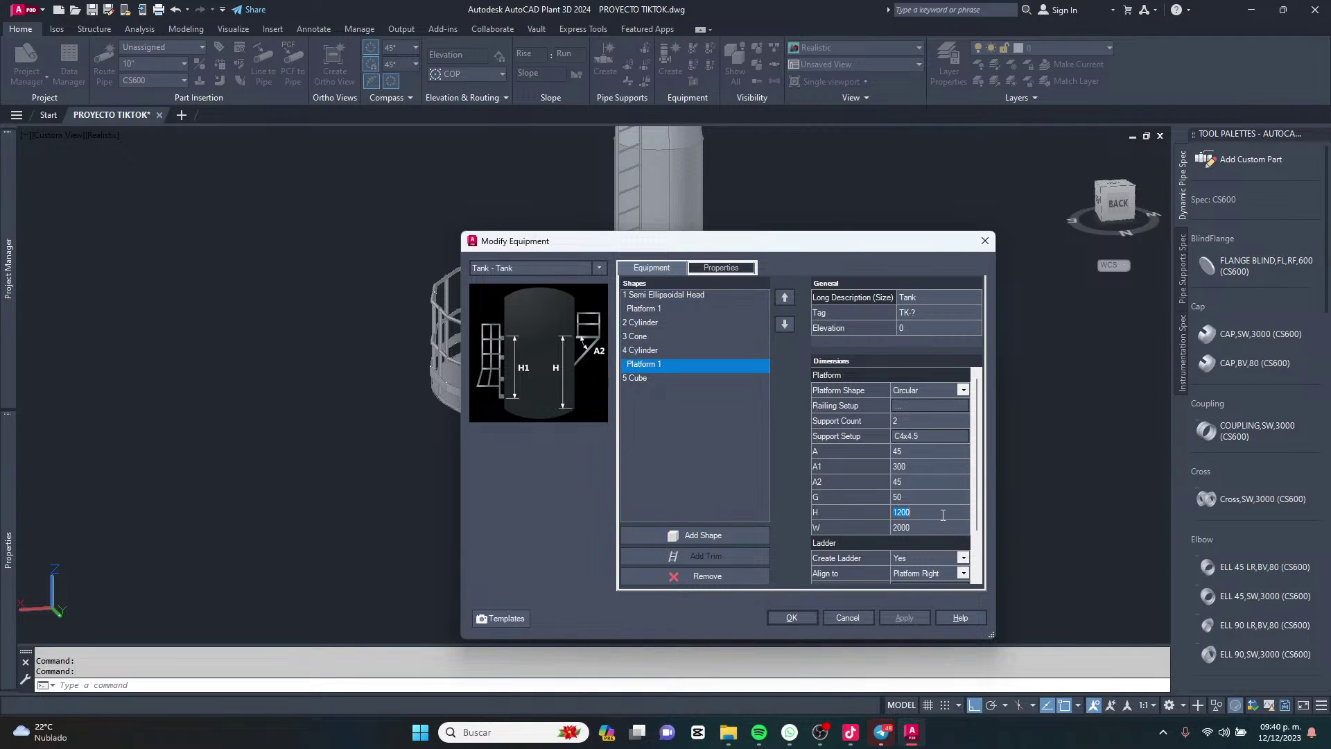
left_click_drag(944, 512, 889, 512)
type("2000")
left_click(880, 537)
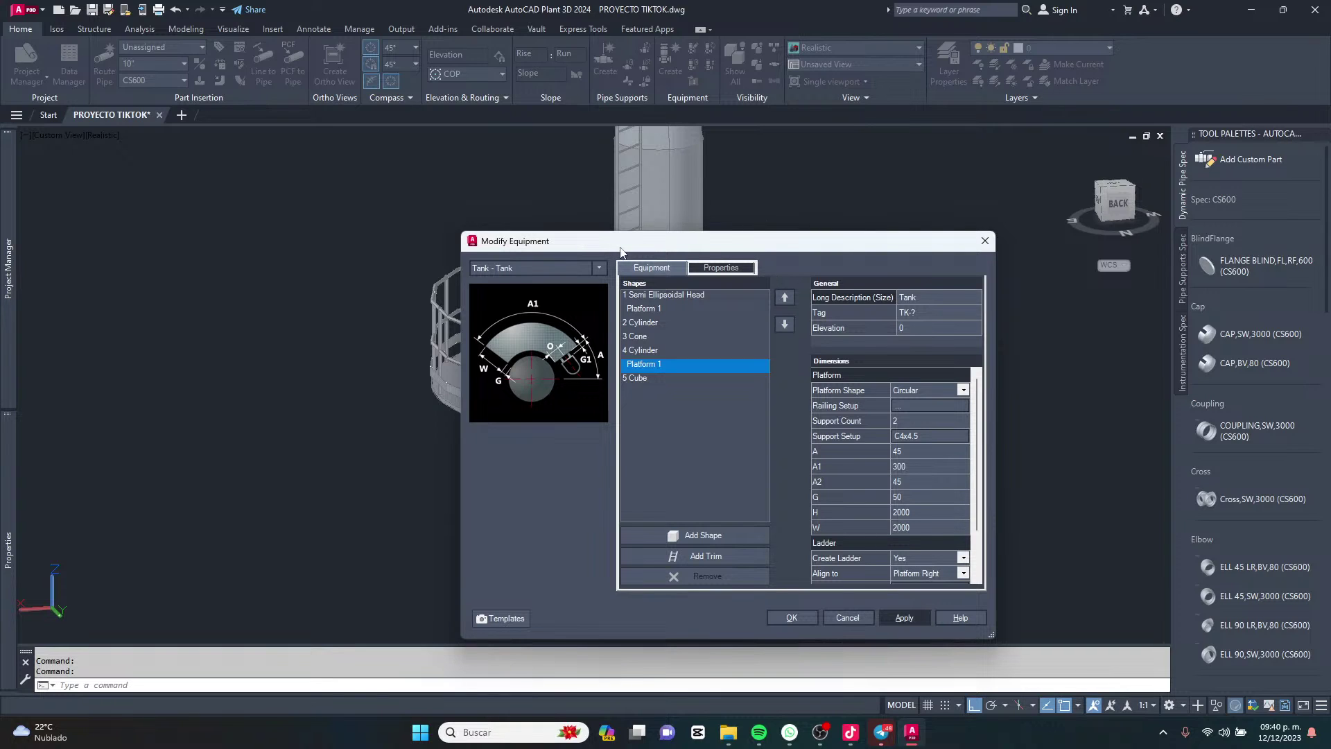
left_click(640, 364)
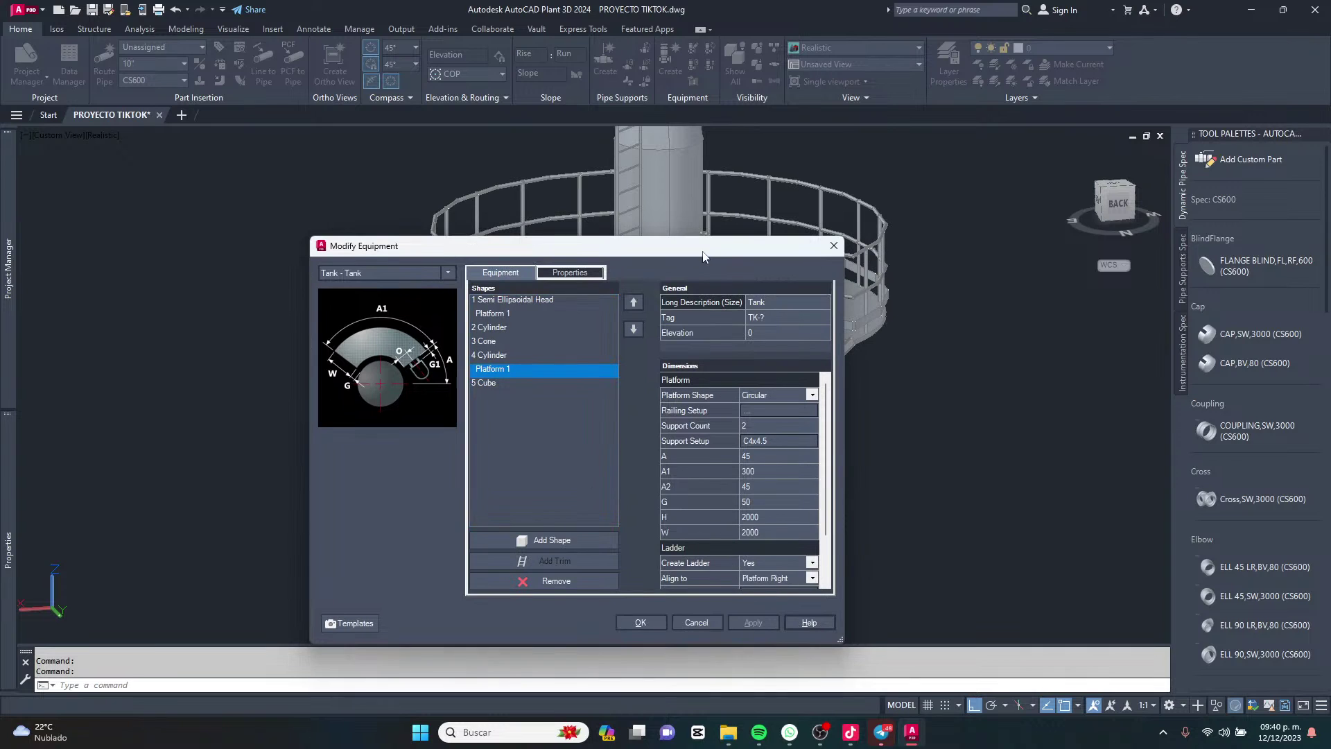
Set the lower platform's height H to 3000 and accept the equipment changes.
left_click_drag(702, 257, 674, 193)
left_click(748, 454)
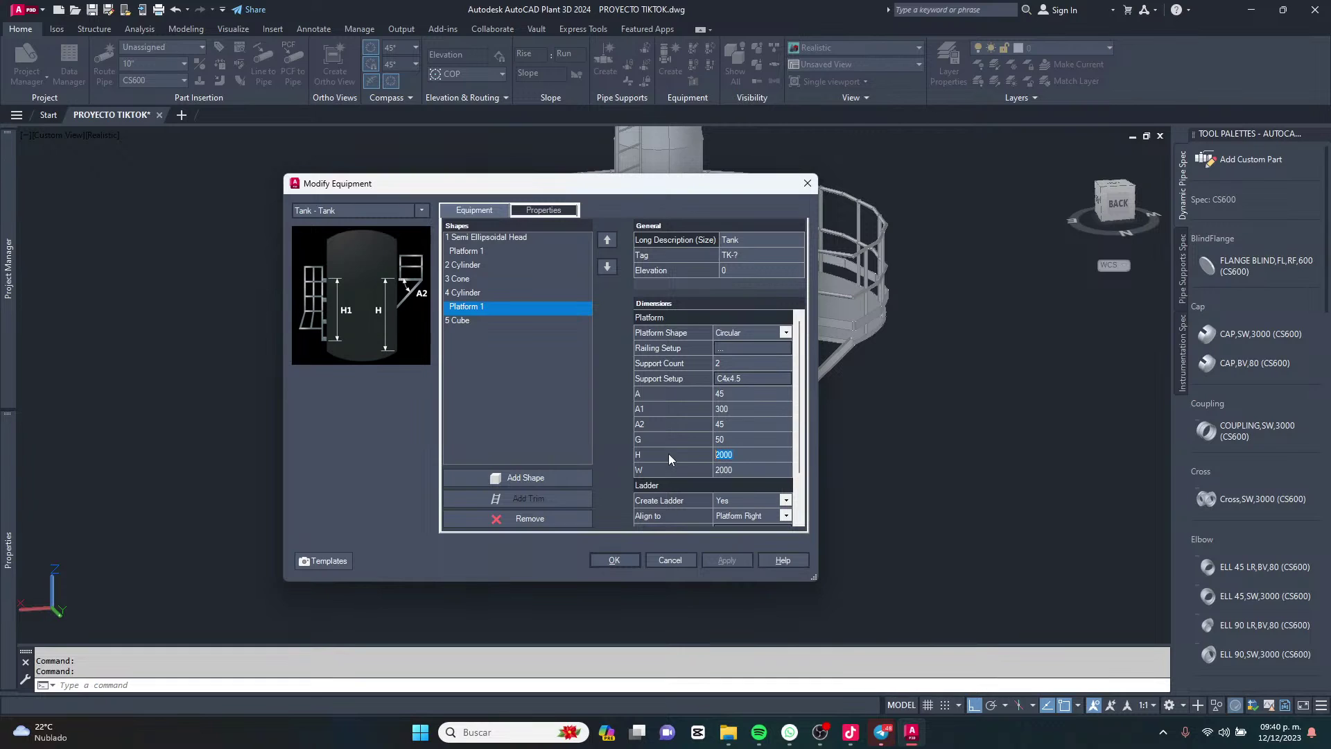
type("3000")
key("Tab")
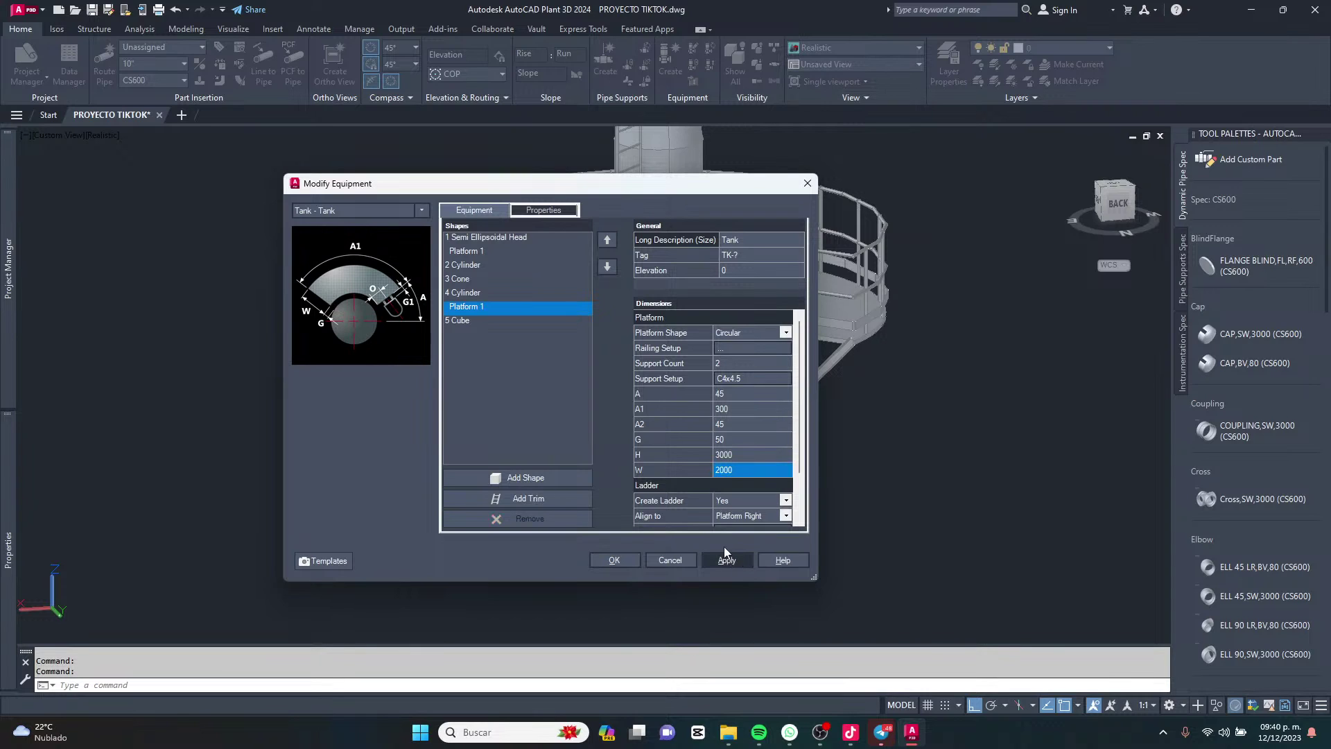
left_click(616, 557)
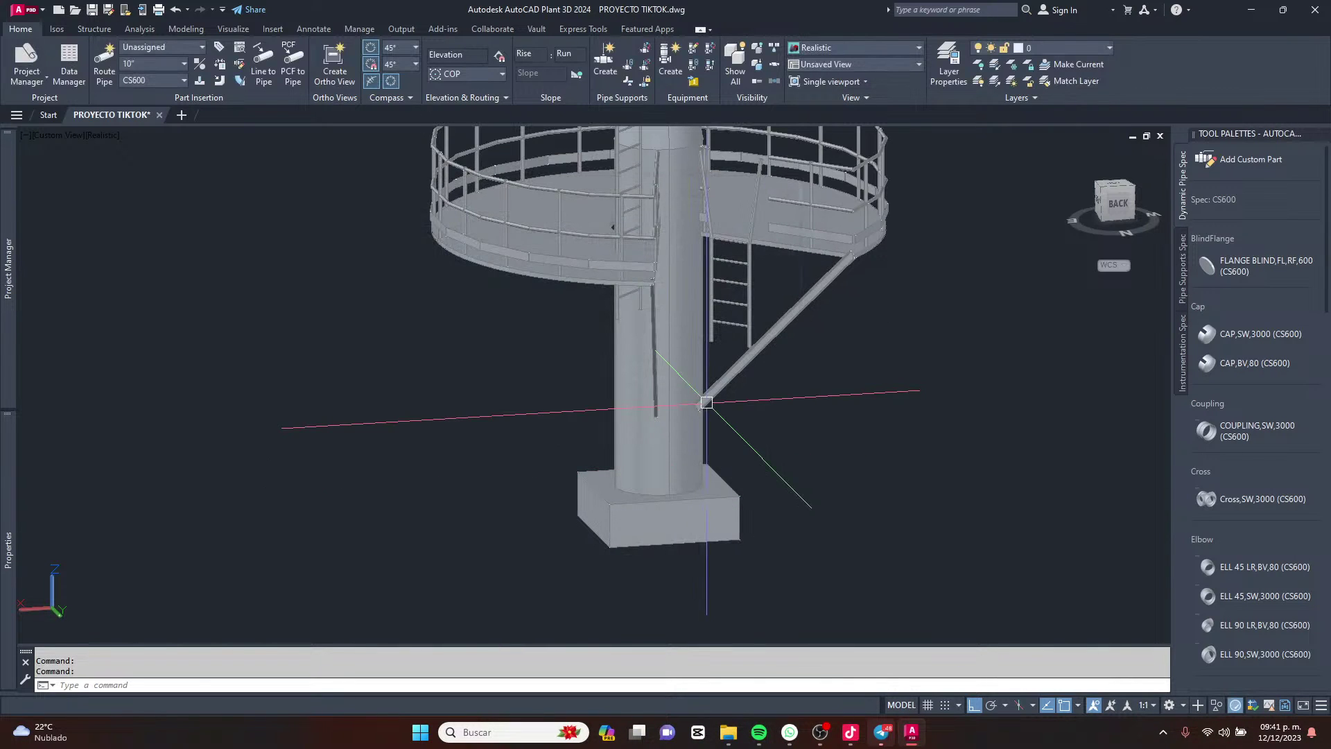
Reopen the tank equipment for modification and change the support count of the lower platform on the lower cylinder.
middle_click_drag(763, 406, 882, 413, "shift")
middle_click_drag(764, 332, 637, 390, "shift")
middle_click_drag(570, 232, 638, 287, "shift")
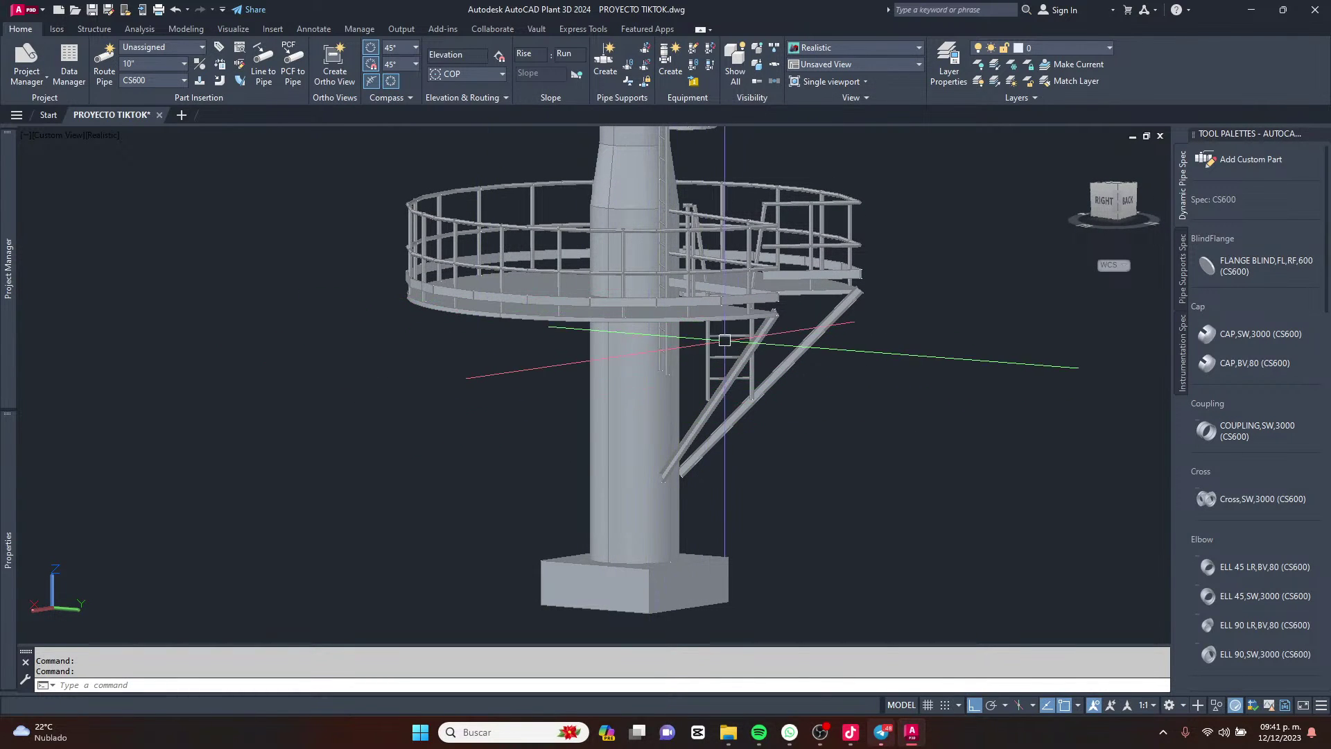
middle_click_drag(649, 416, 649, 387, "shift")
left_click(575, 435)
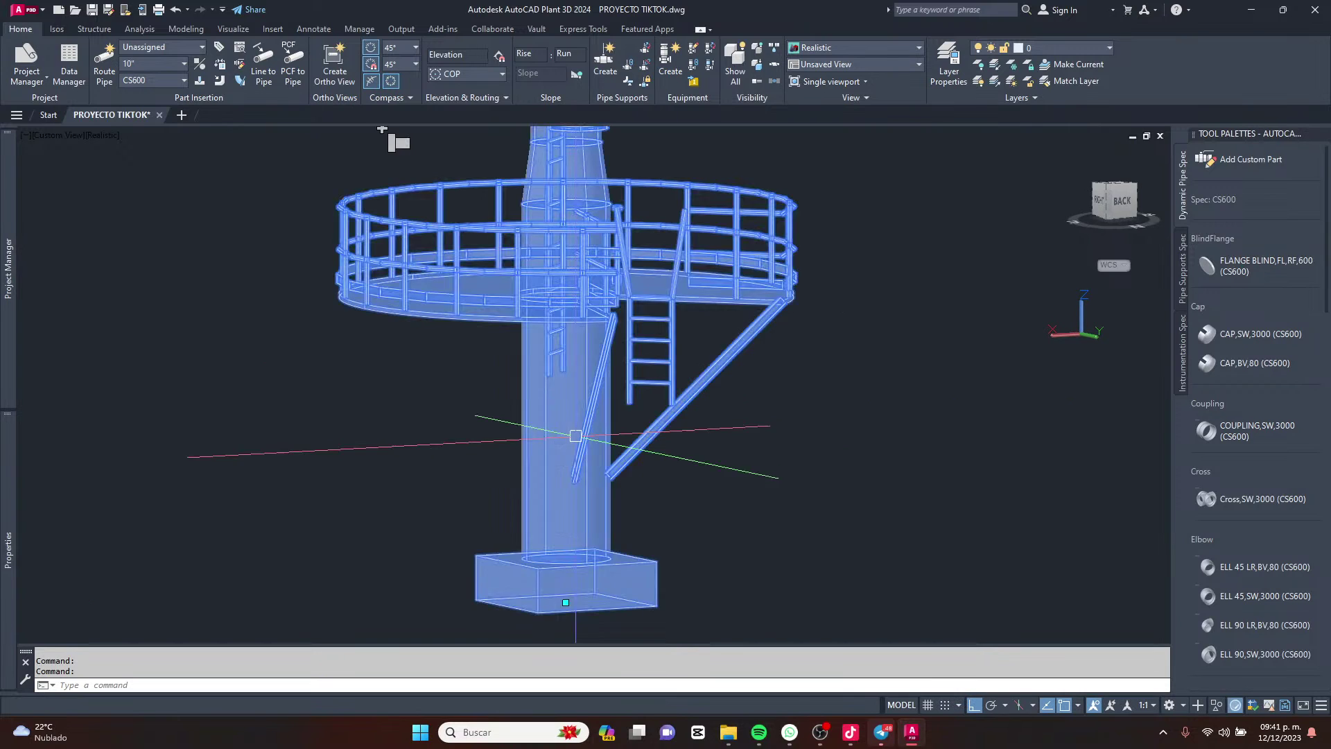
right_click(614, 386)
left_click(686, 388)
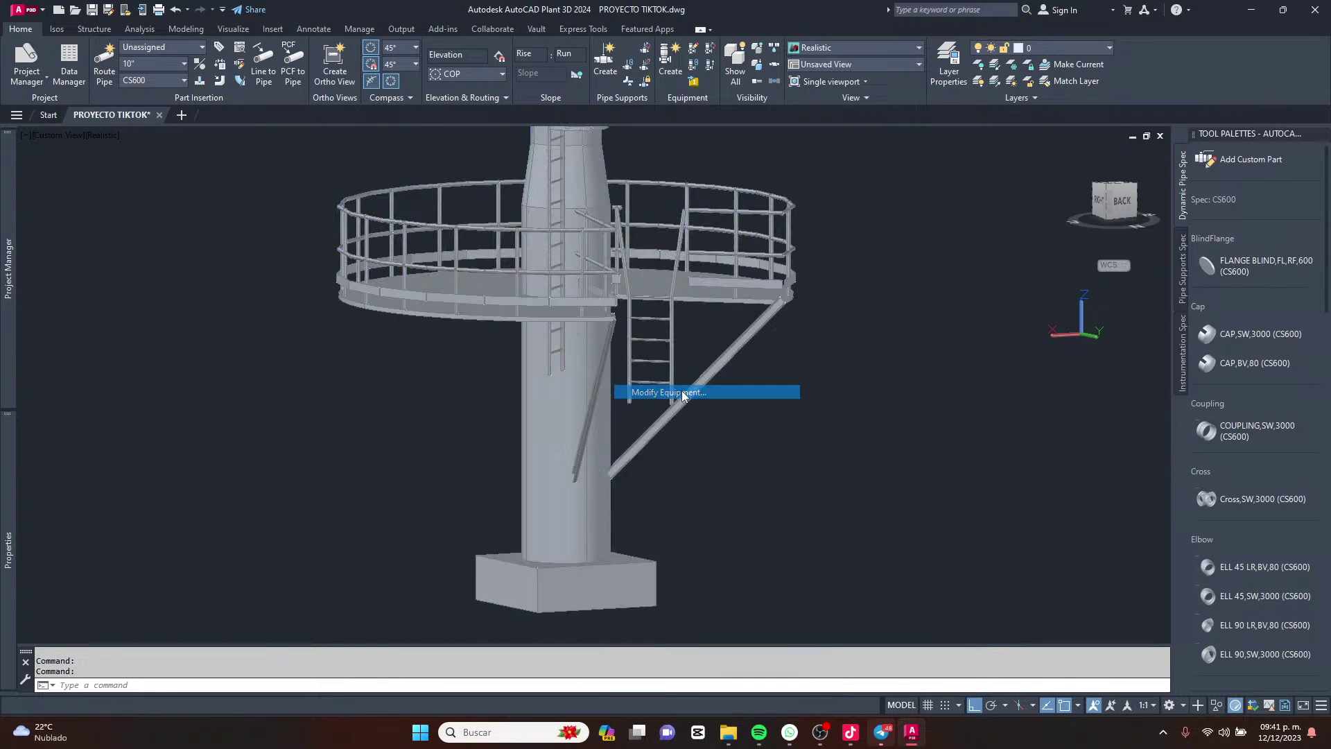
left_click(478, 306)
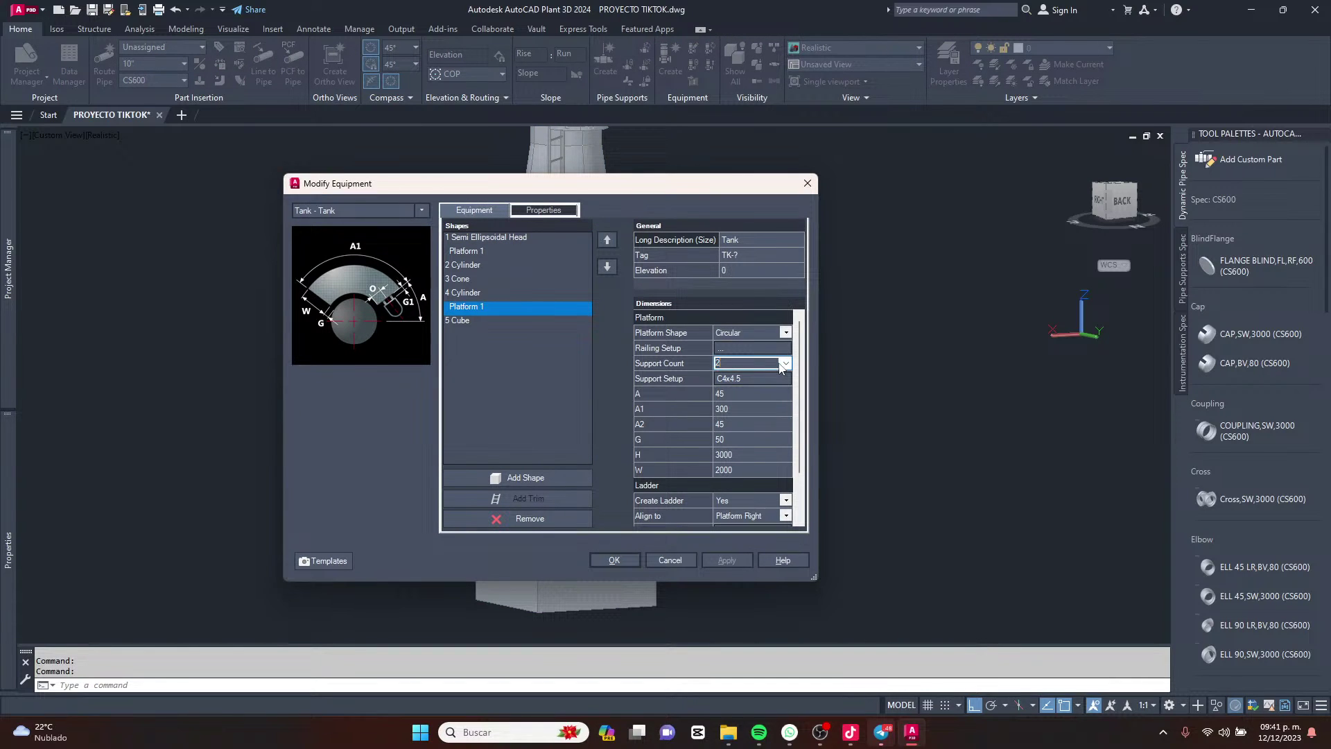
left_click(783, 364)
left_click(747, 402)
Set the lower platform's ladder height H1 to 2000 and apply the change.
scroll(755, 443, "down", 2)
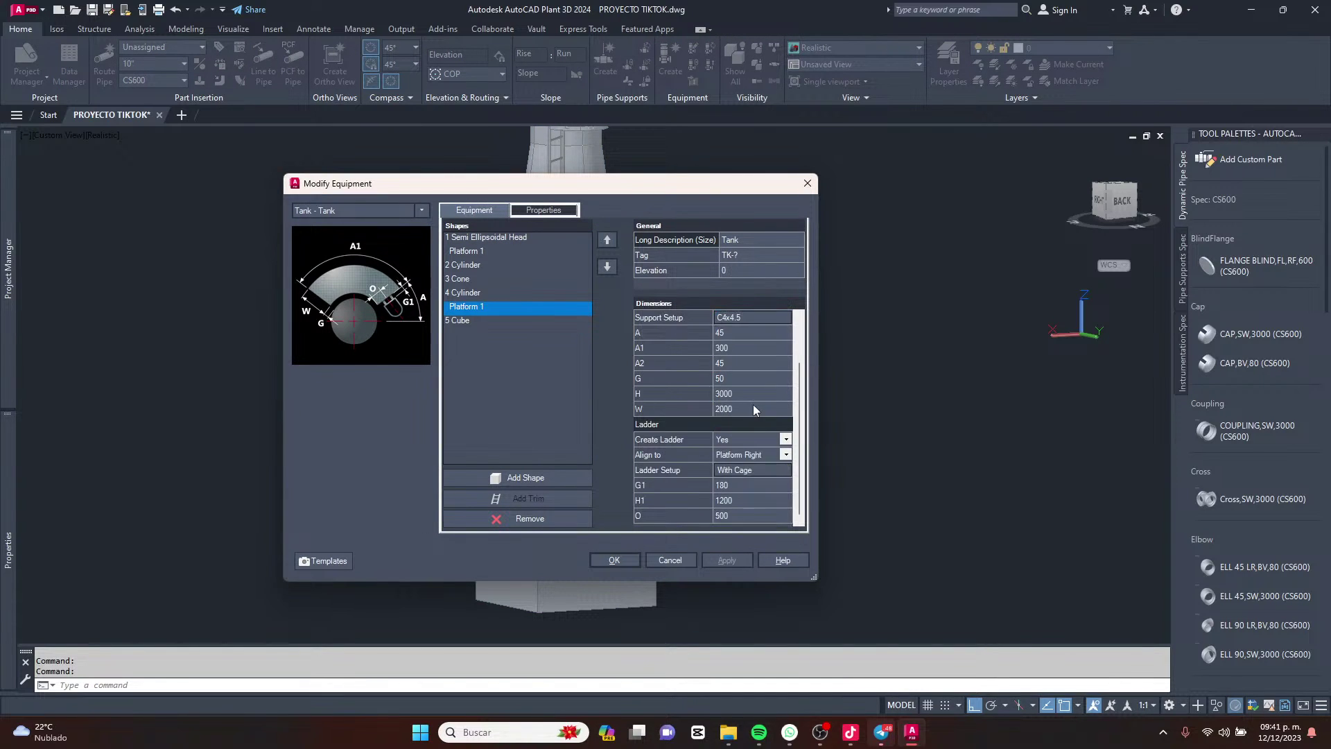
left_click(748, 499)
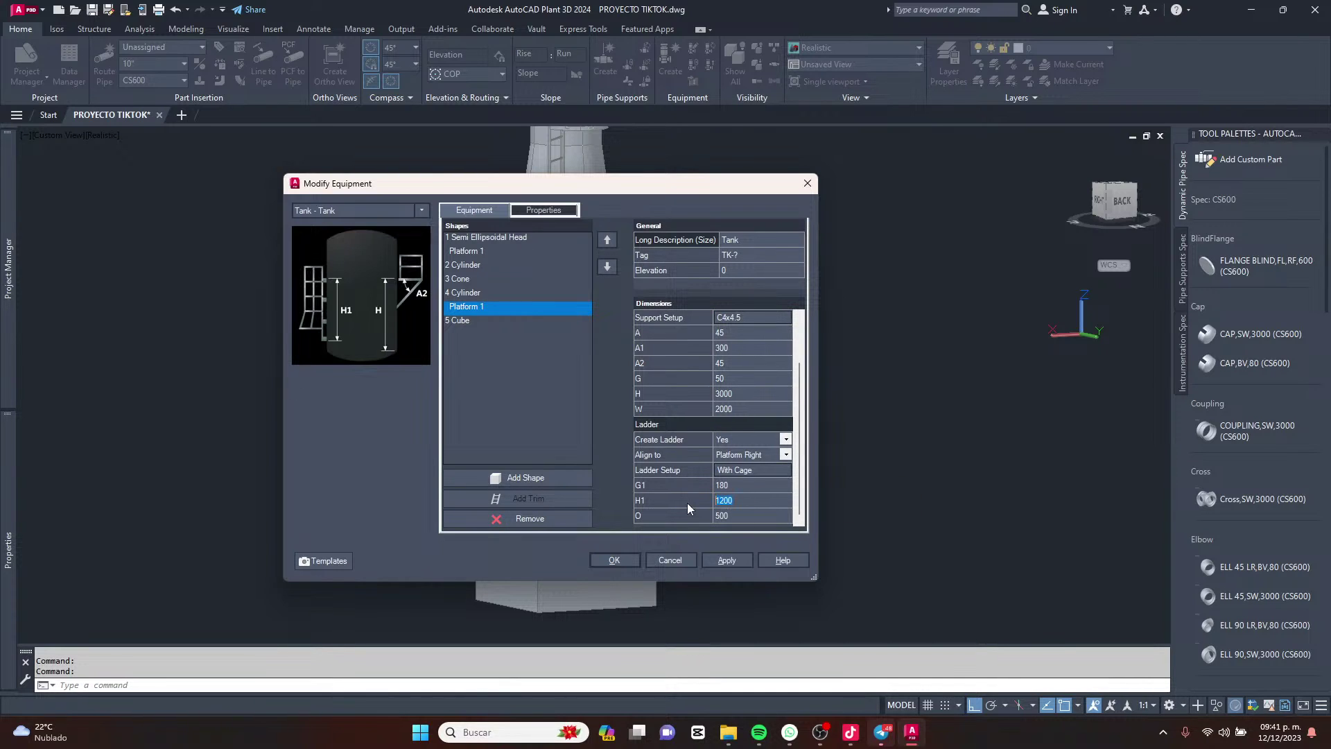
type("20")
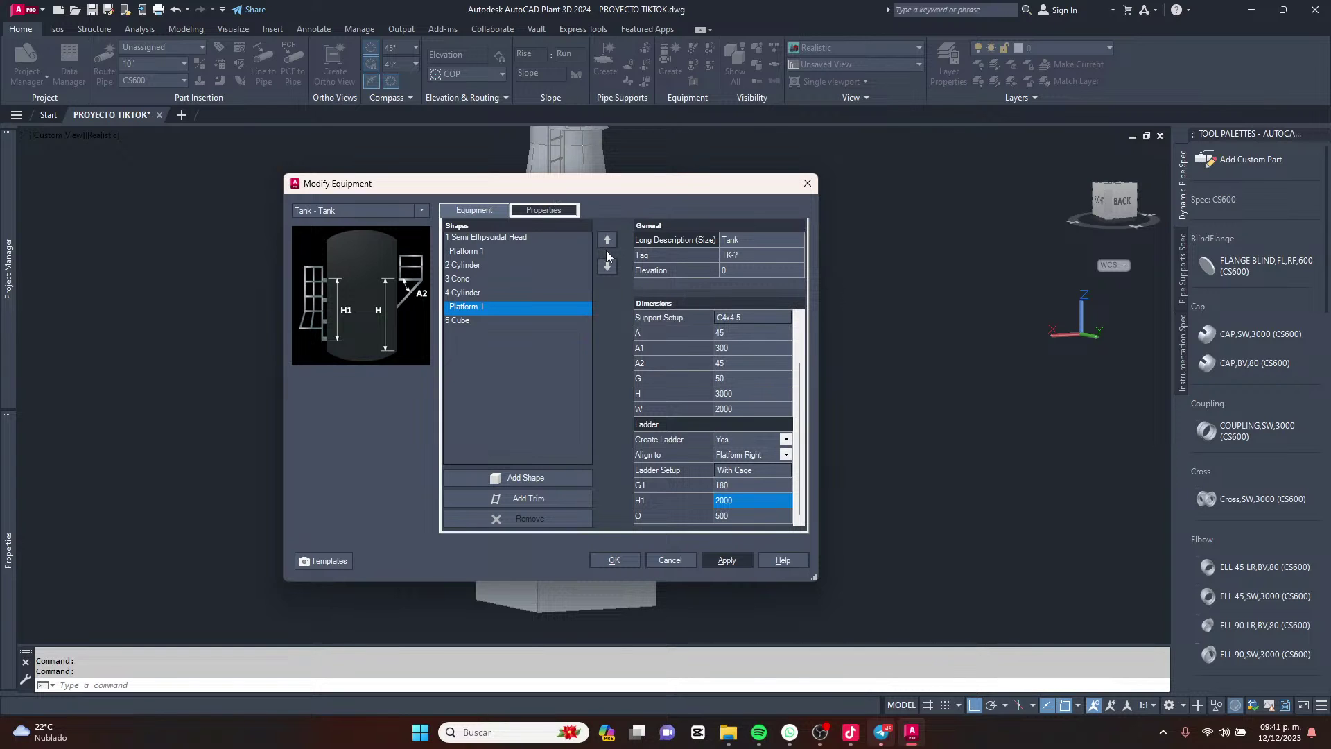
left_click_drag(559, 183, 631, 372)
left_click_drag(577, 337, 580, 278)
Set the ladder height H1 of the upper platform under the semi-ellipsoidal head to 5000 and accept the equipment changes.
left_click(543, 341)
scroll(799, 483, "down", 2)
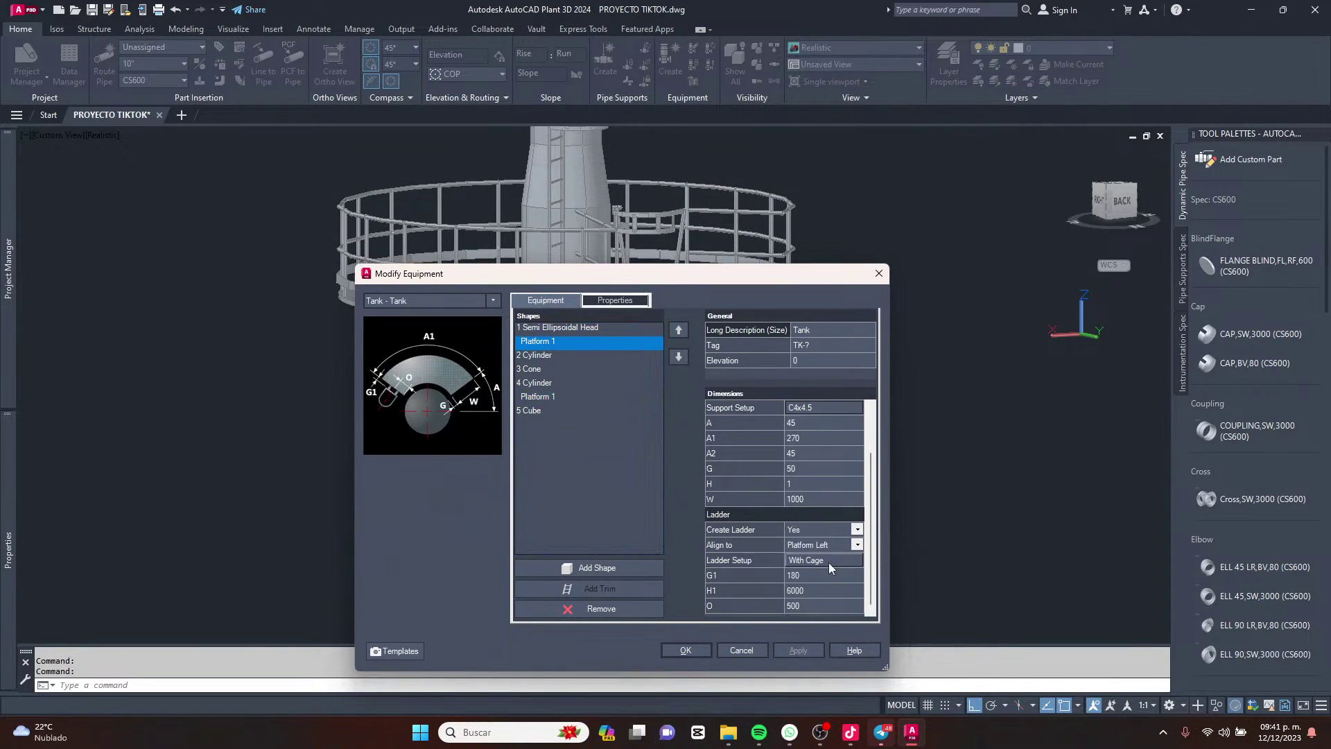
left_click(810, 590)
double_click(825, 588)
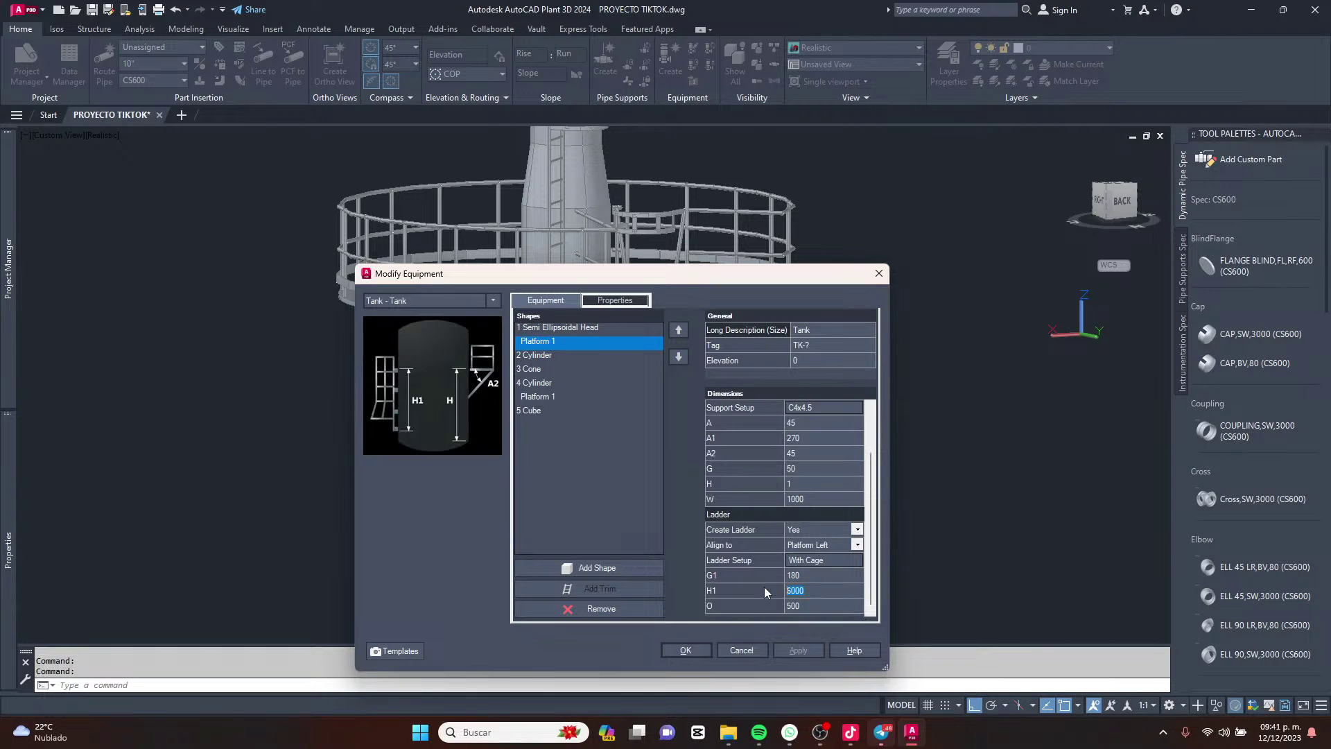
type("5000")
key("Tab")
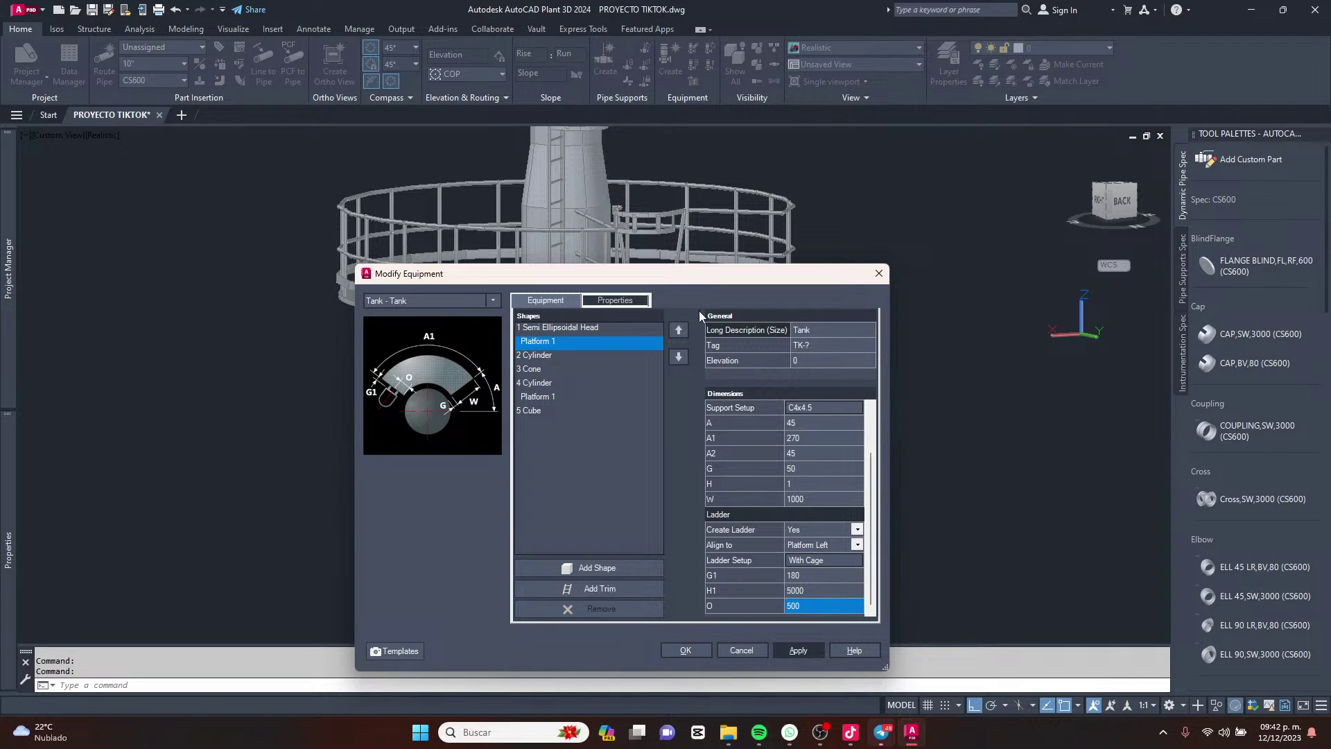
mouse_move(721, 274)
left_mouse_down()
mouse_move(723, 310)
mouse_move(683, 397)
mouse_move(705, 271)
left_mouse_up()
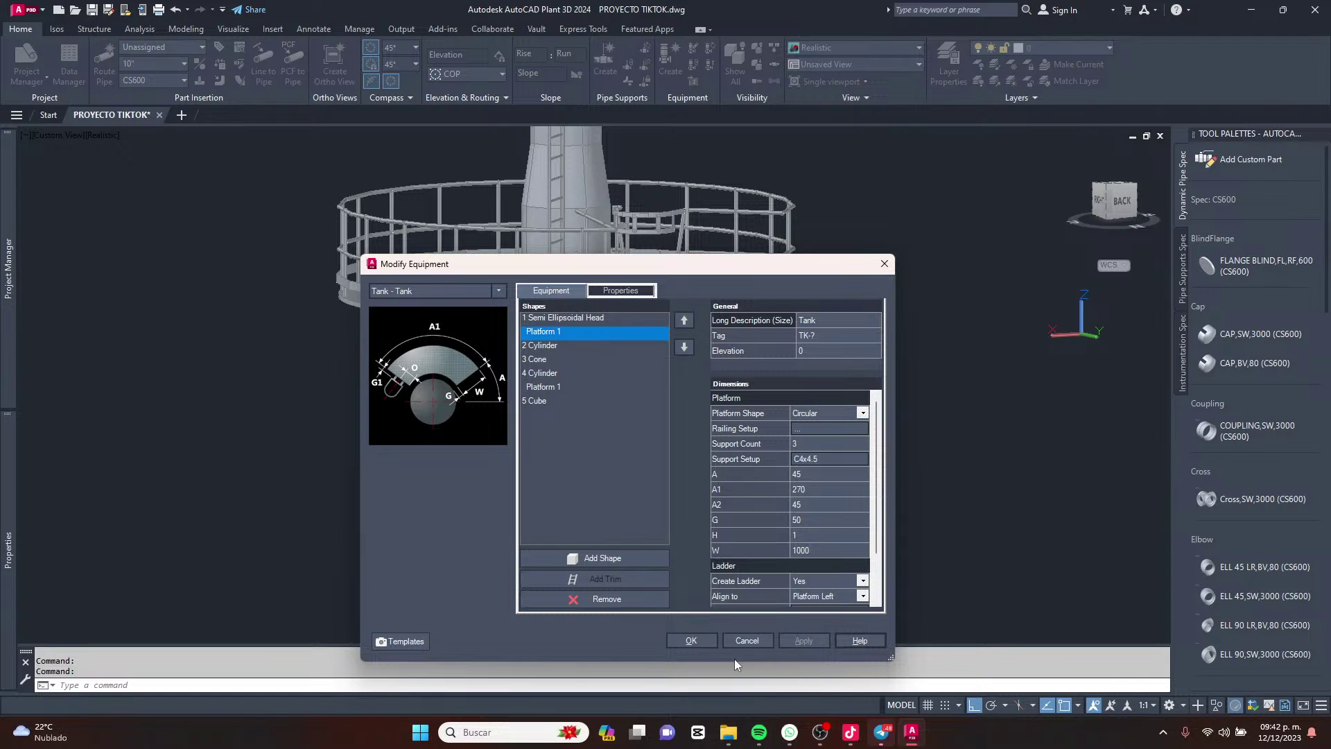
left_click(690, 641)
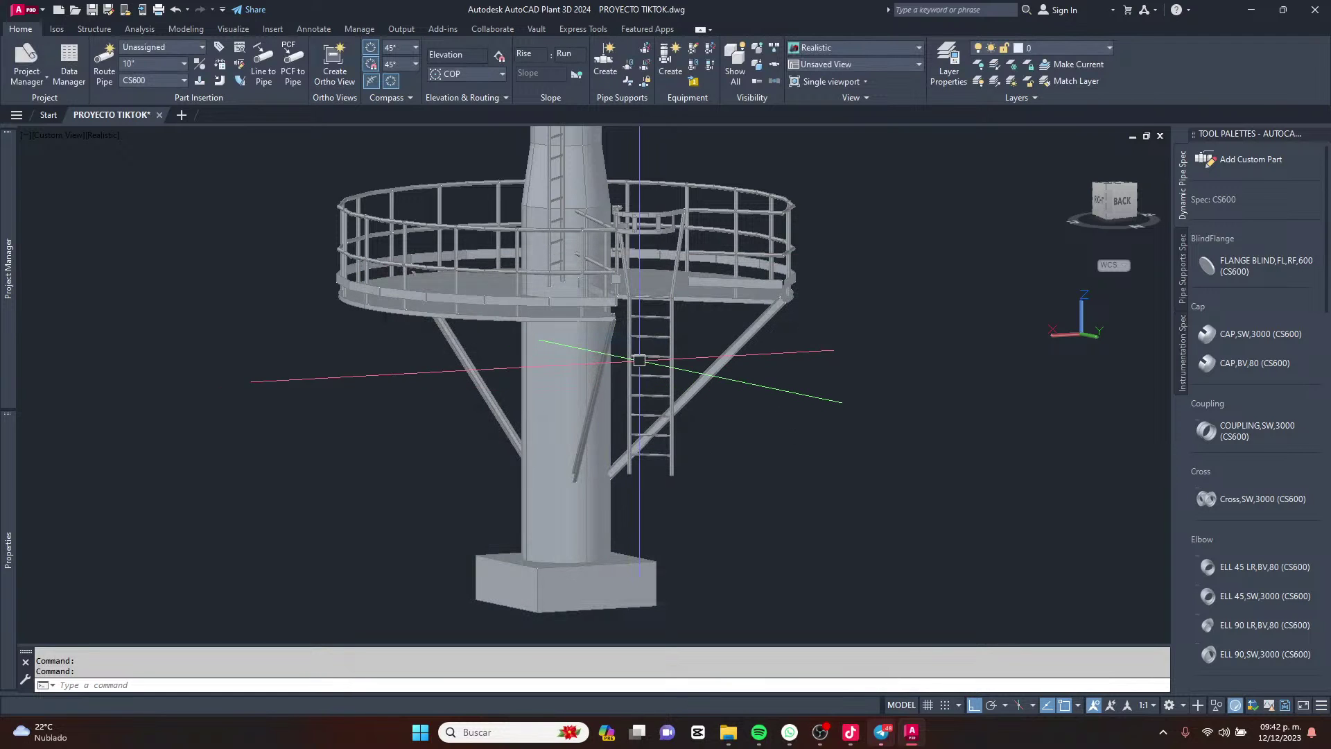
Examine the lower platform's supports and both access ladders, checking where the upper ladder ends relative to the lower platform.
middle_click_drag(636, 360, 485, 298, "shift")
scroll(485, 298, "up", 5)
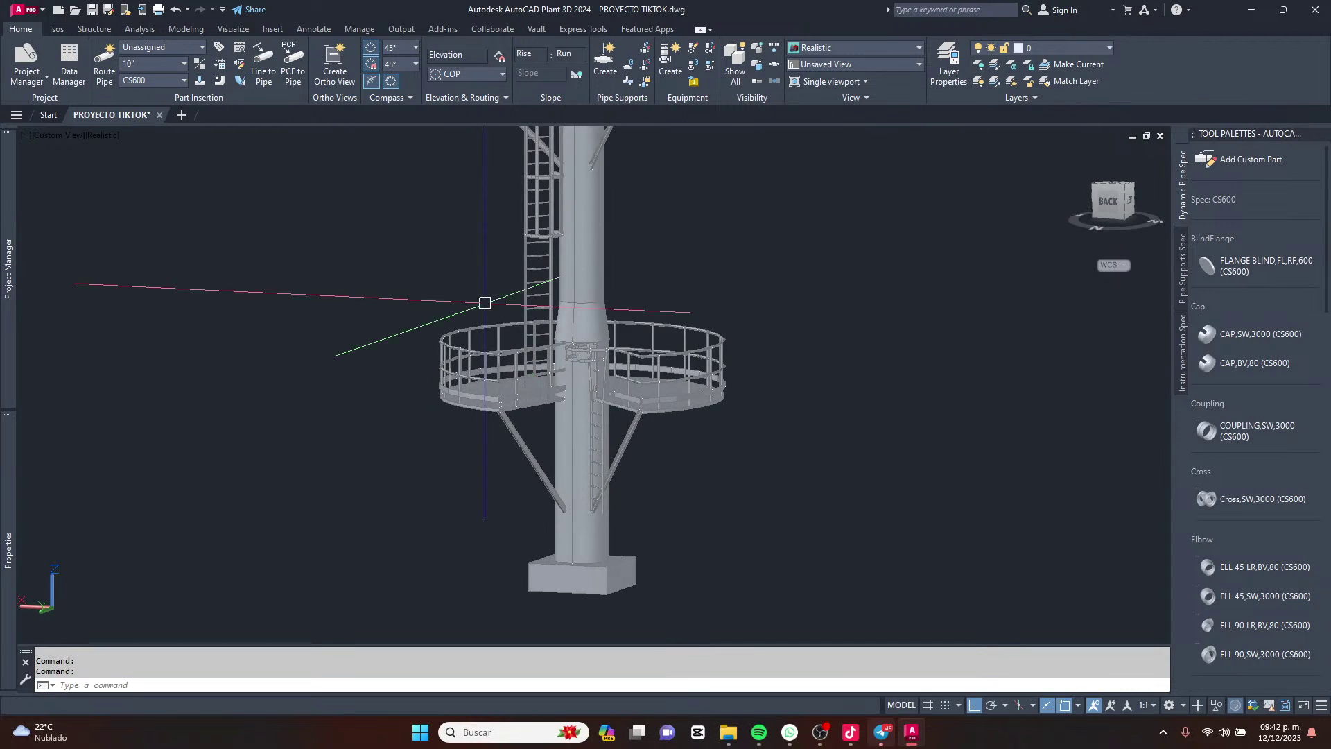
scroll(677, 381, "down", 10)
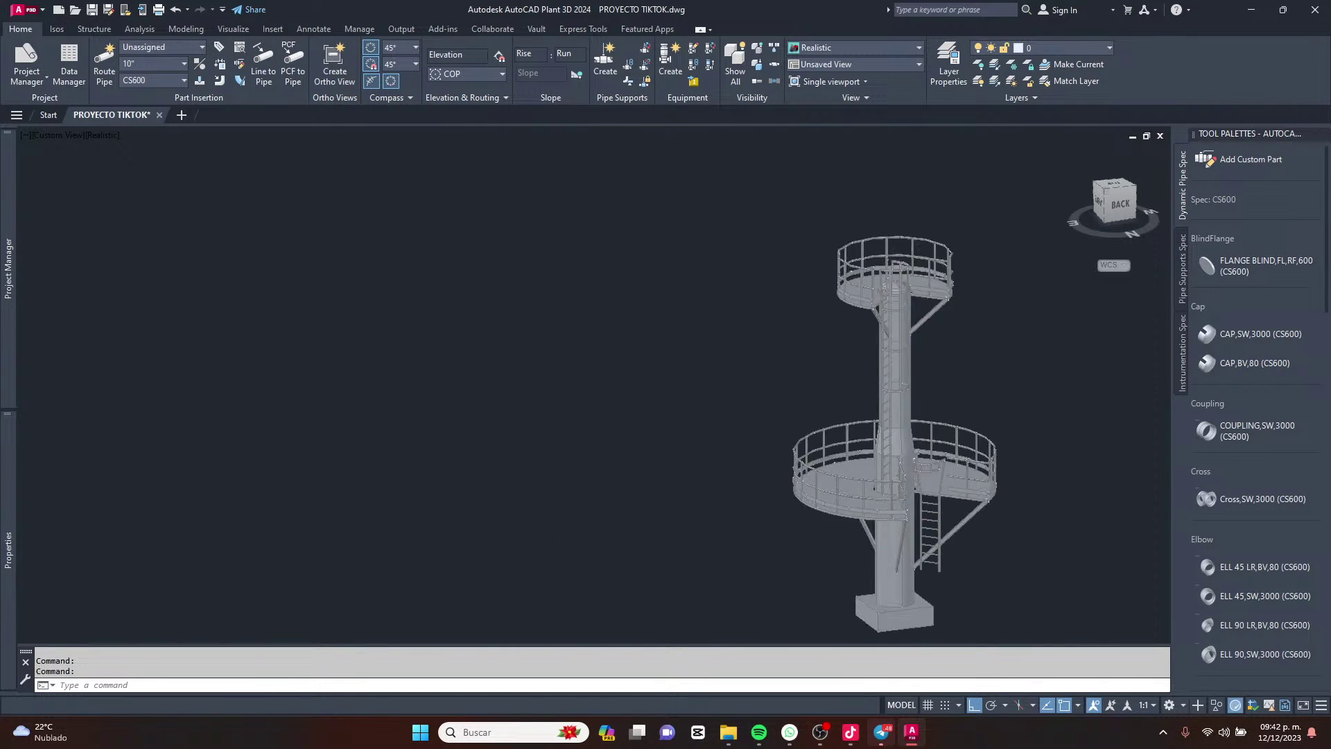
scroll(795, 414, "up", 6)
middle_click_drag(699, 428, 756, 439, "shift")
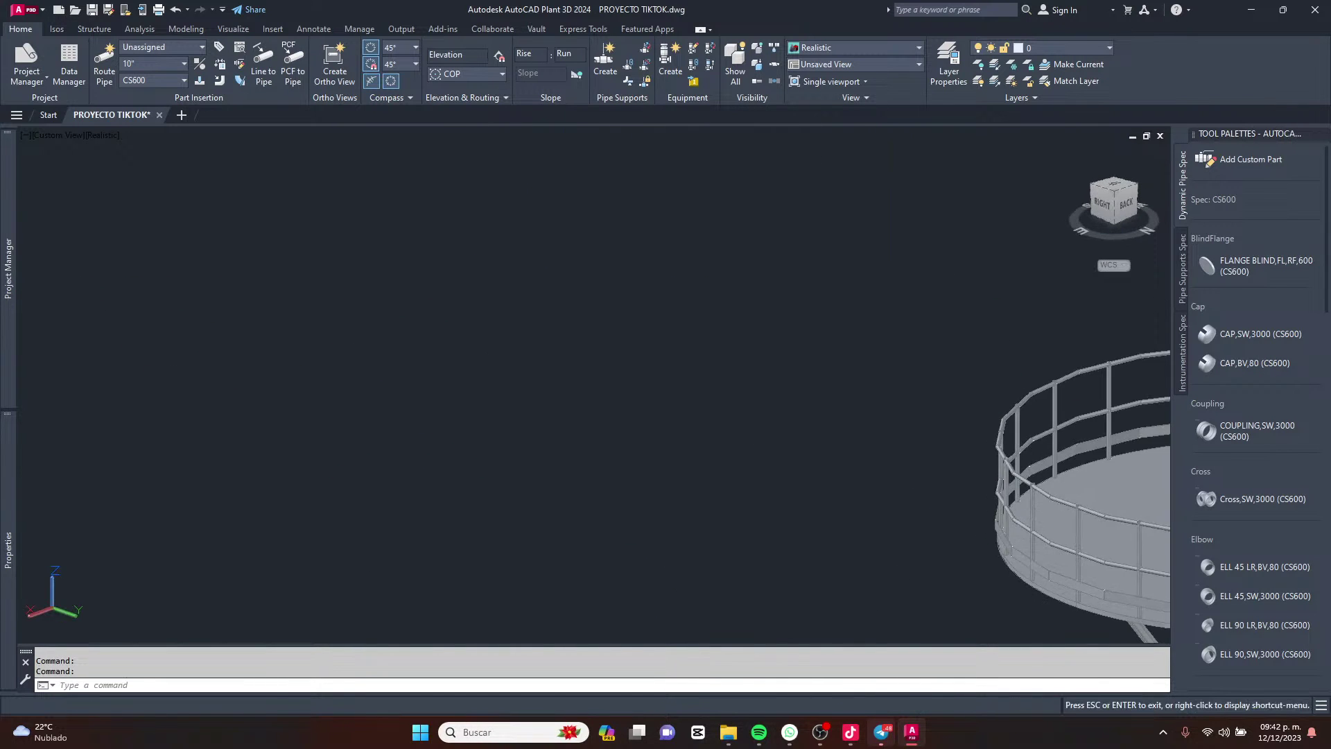
scroll(680, 437, "down", 5)
scroll(825, 458, "up", 5)
scroll(752, 417, "down", 3)
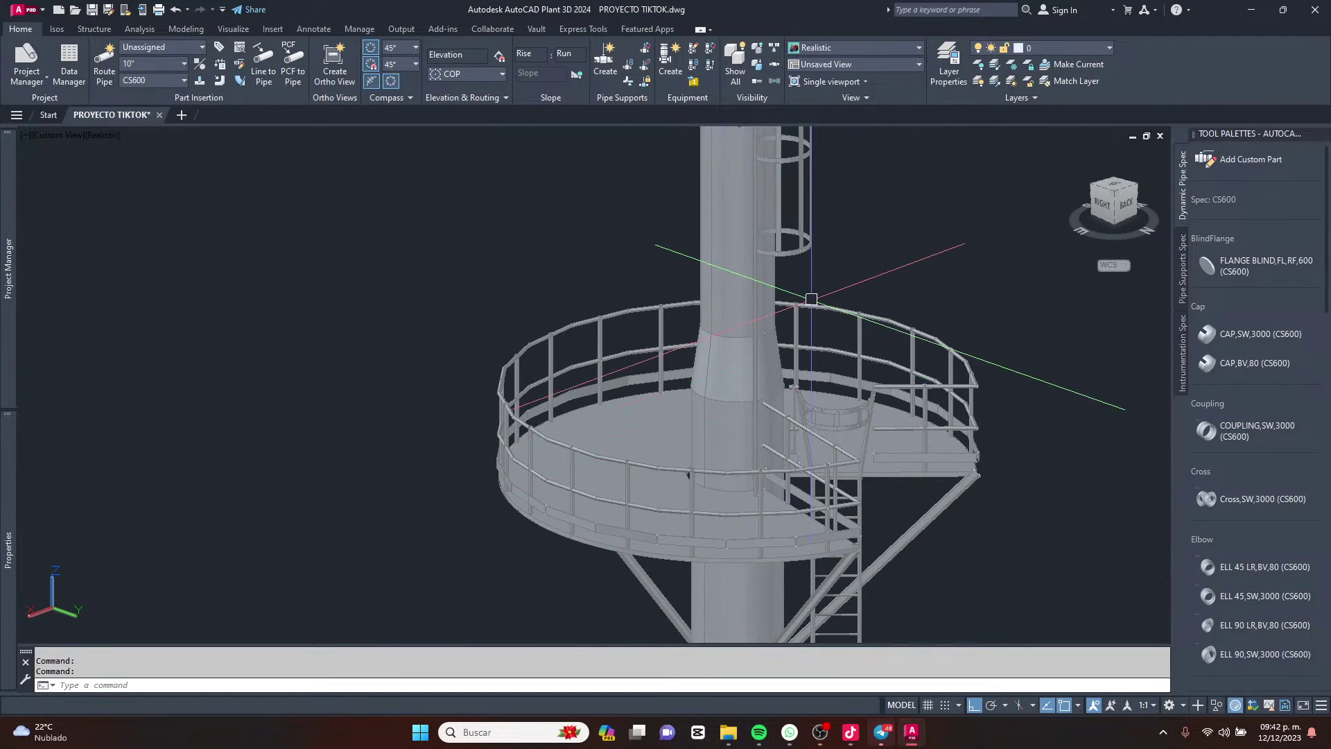
middle_click_drag(812, 297, 761, 379)
scroll(745, 305, "down", 3)
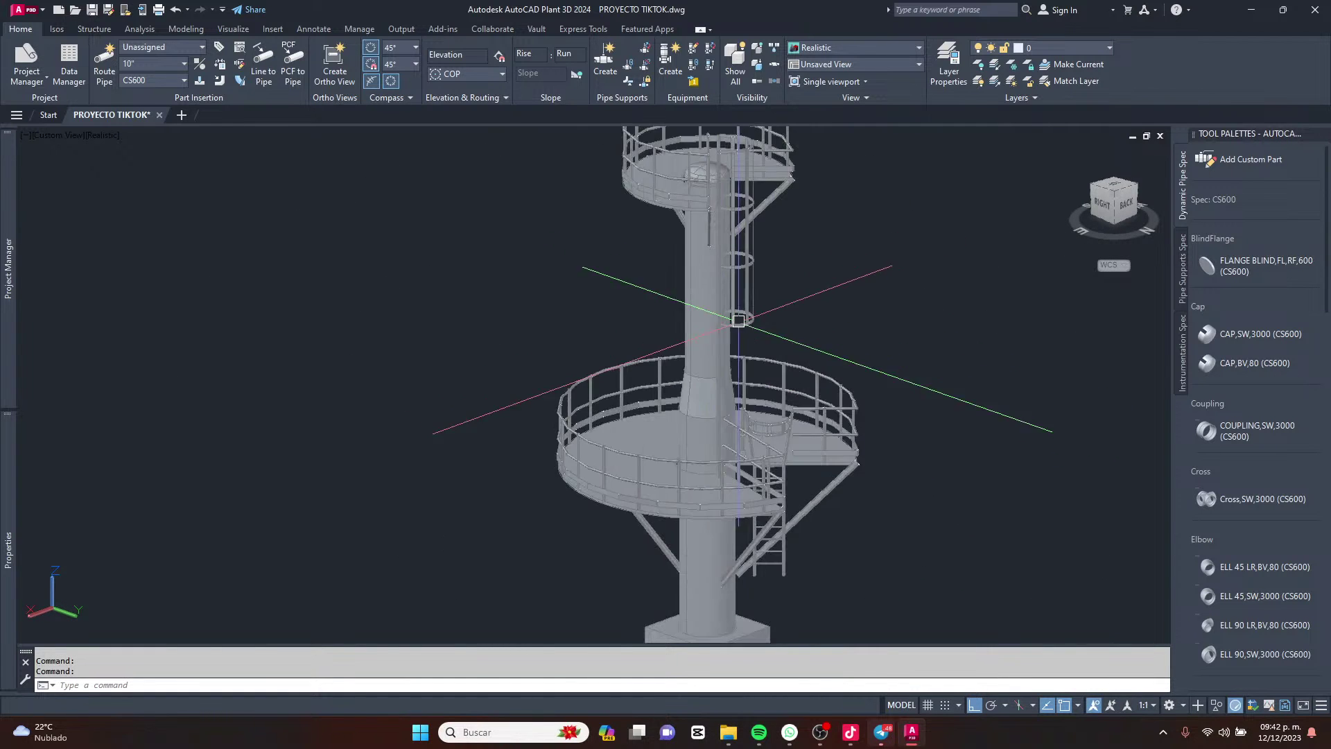
scroll(728, 444, "up", 3)
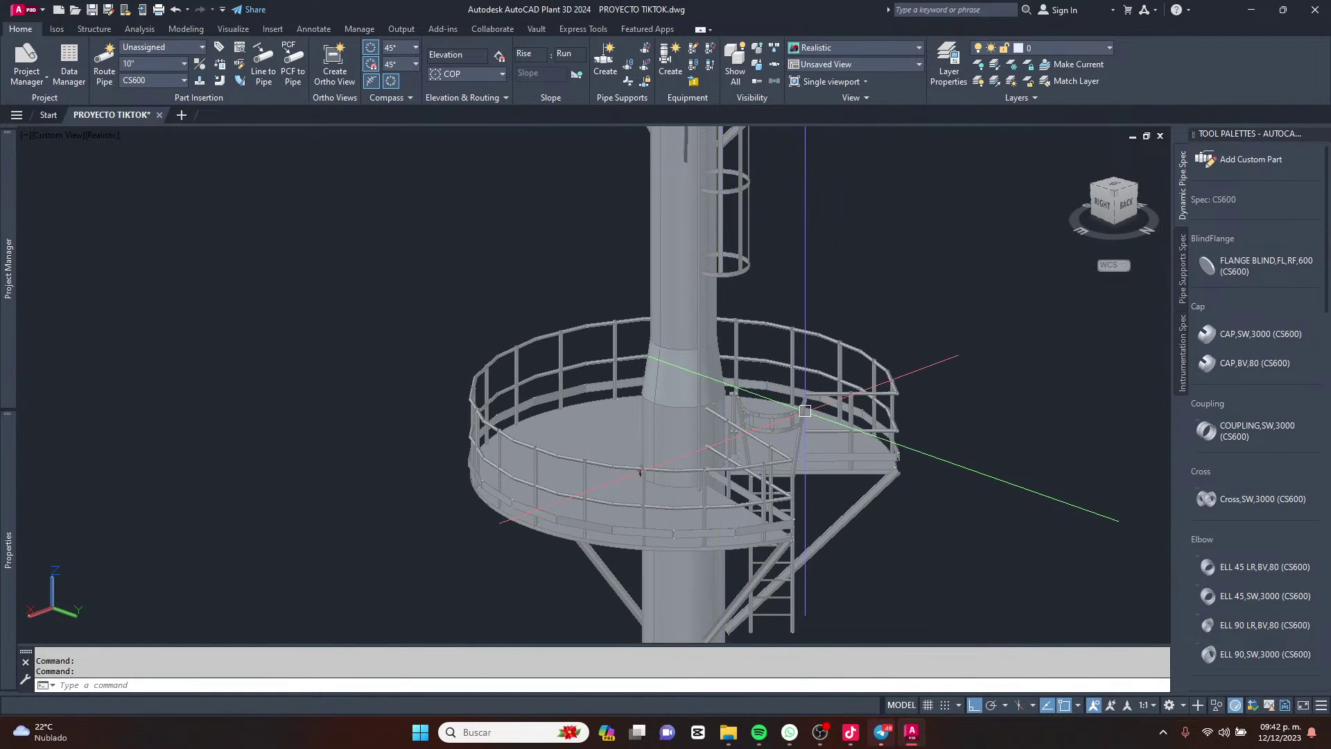
scroll(752, 279, "down", 3)
scroll(743, 283, "up", 3)
middle_click_drag(743, 257, 731, 294)
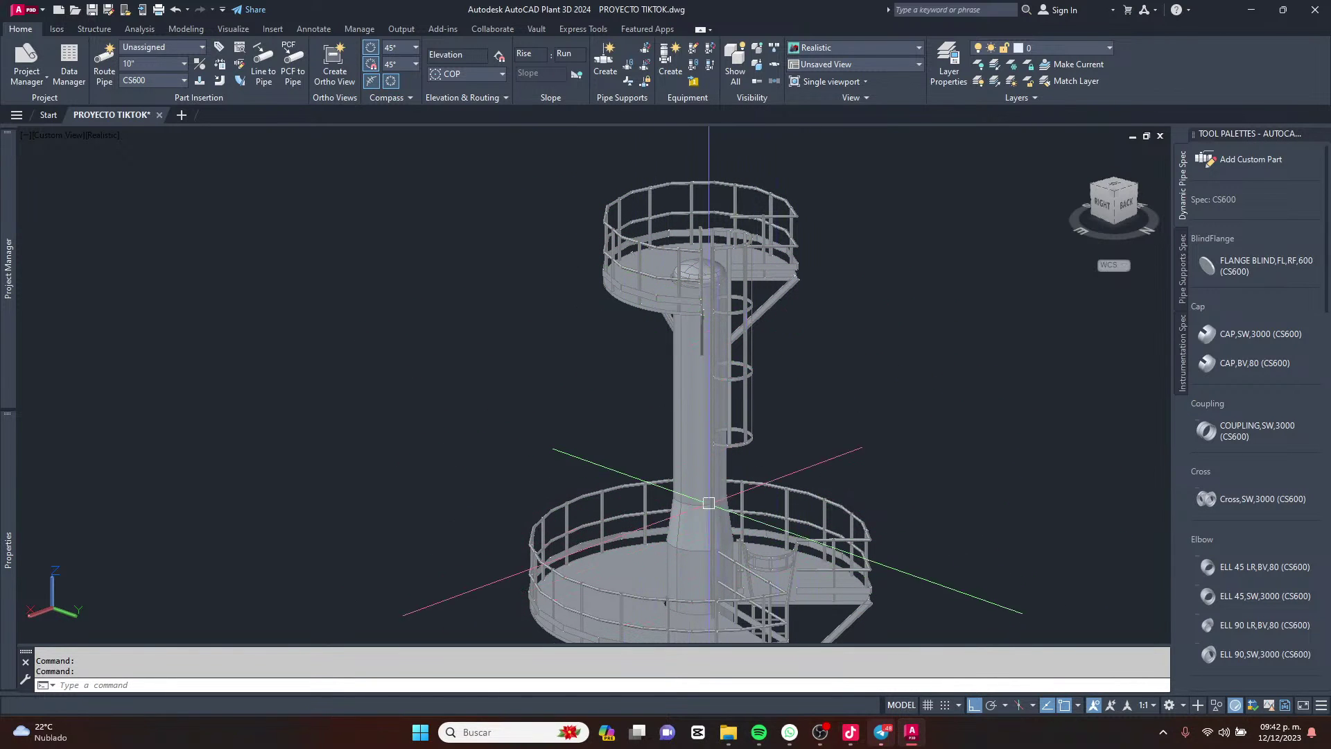
Reopen the tank equipment, set the upper platform's angle A to 180 and accept the changes.
left_click(686, 416)
right_click(685, 589)
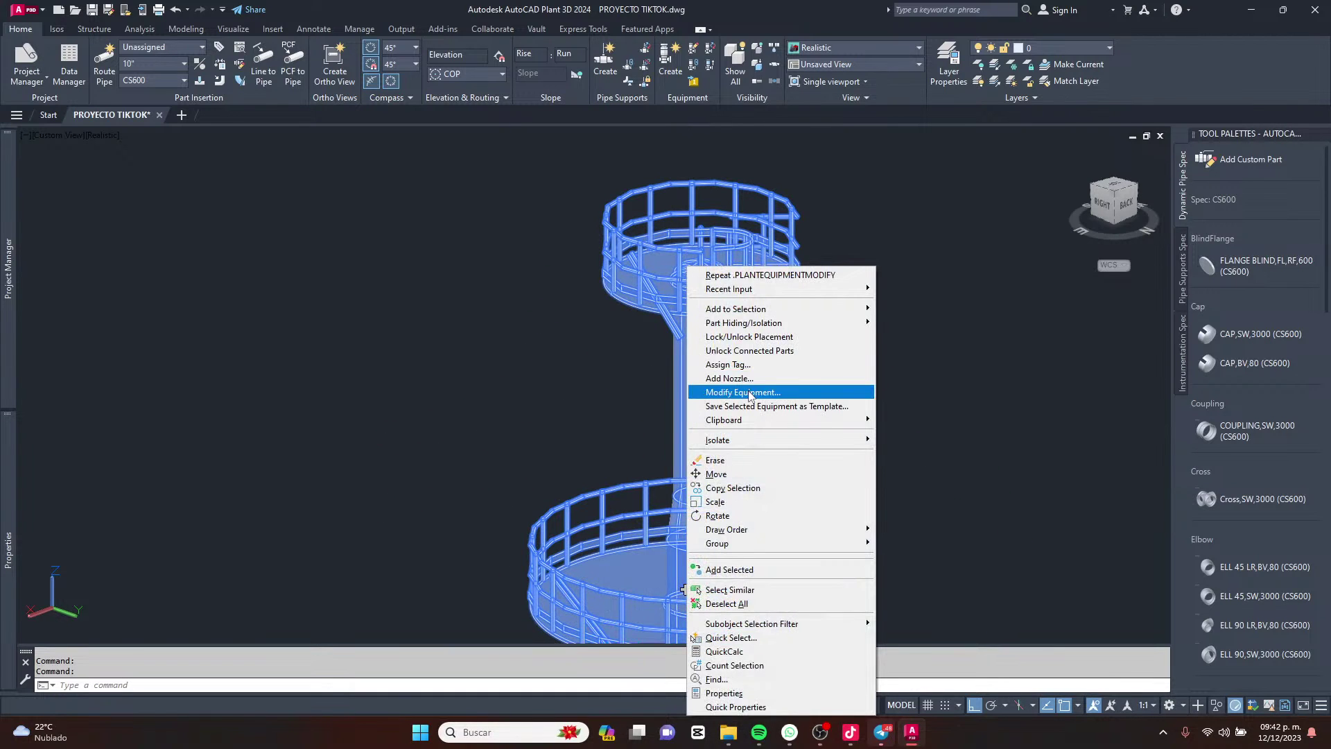
left_click(748, 392)
left_click(579, 332)
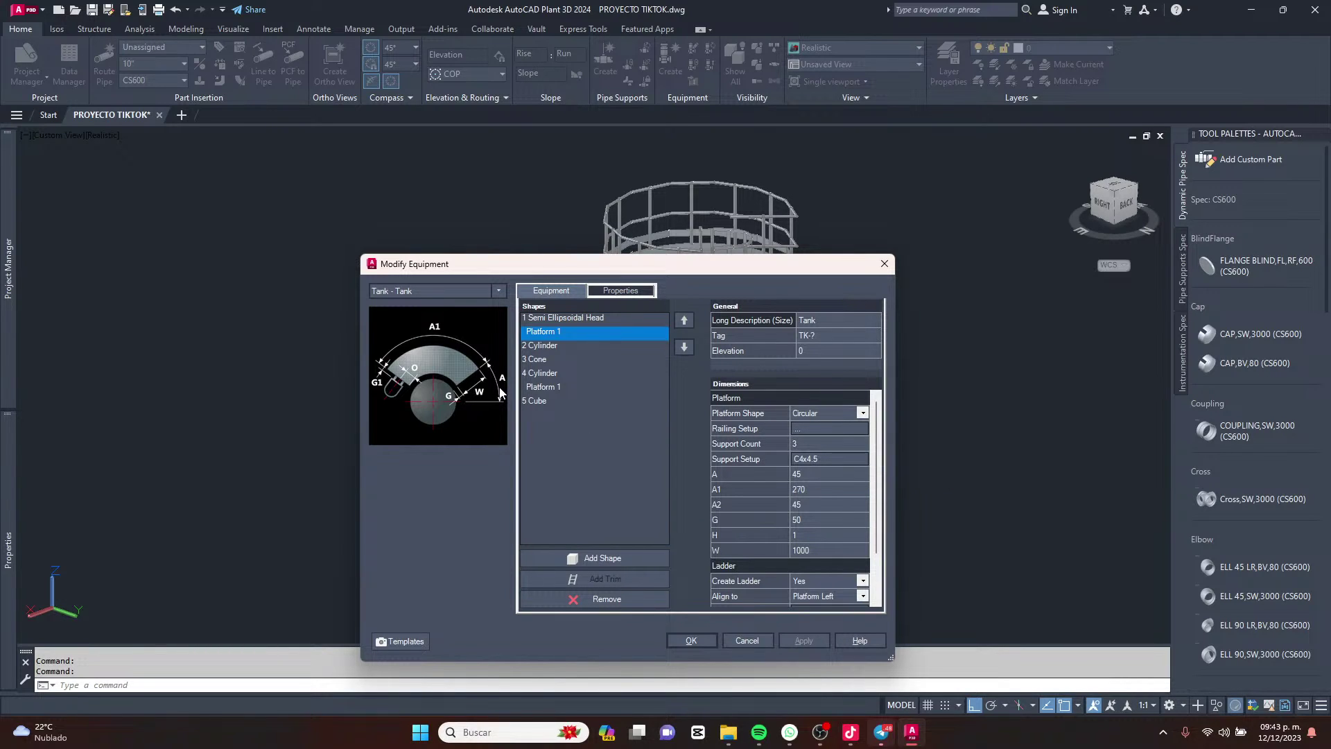
left_click(832, 475)
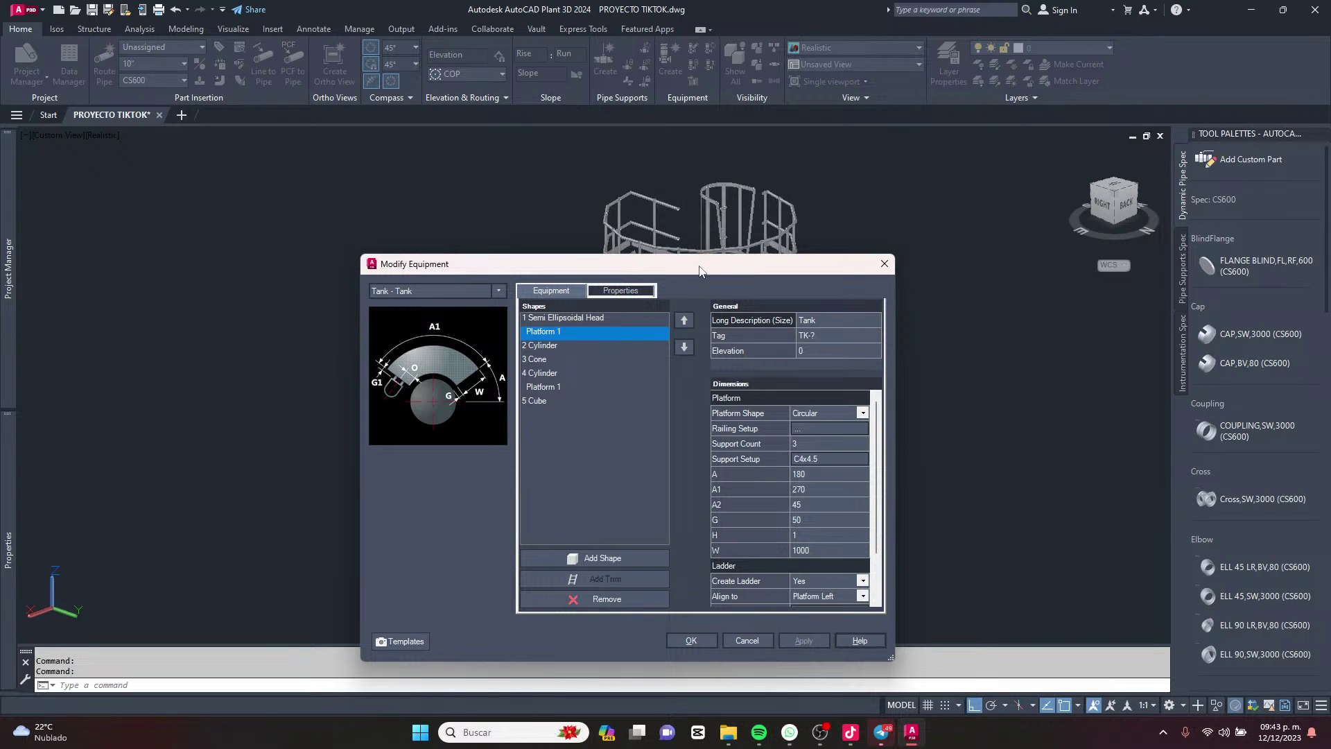
left_click(692, 640)
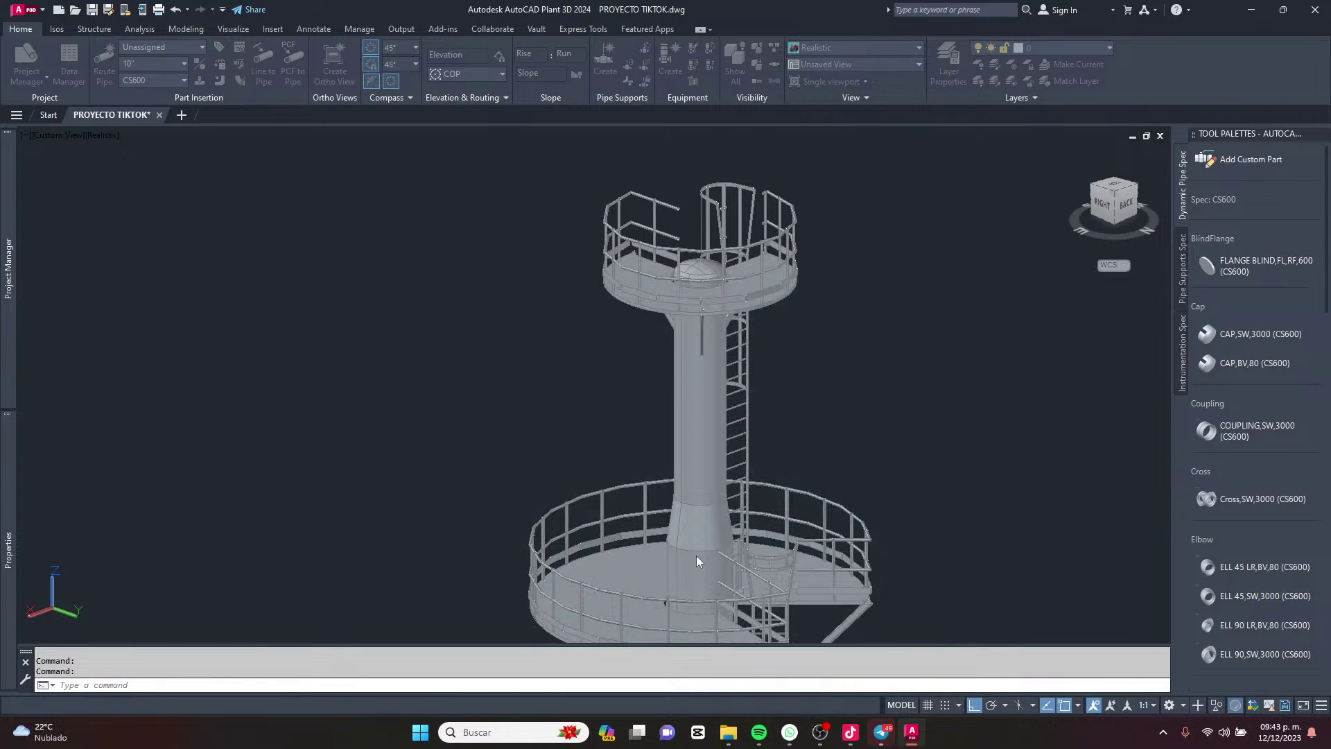
Examine the rotated upper platform and check where its caged ladder lands on the lower platform.
middle_click_drag(616, 518, 757, 381, "shift")
scroll(757, 380, "down", 2)
scroll(663, 496, "up", 6)
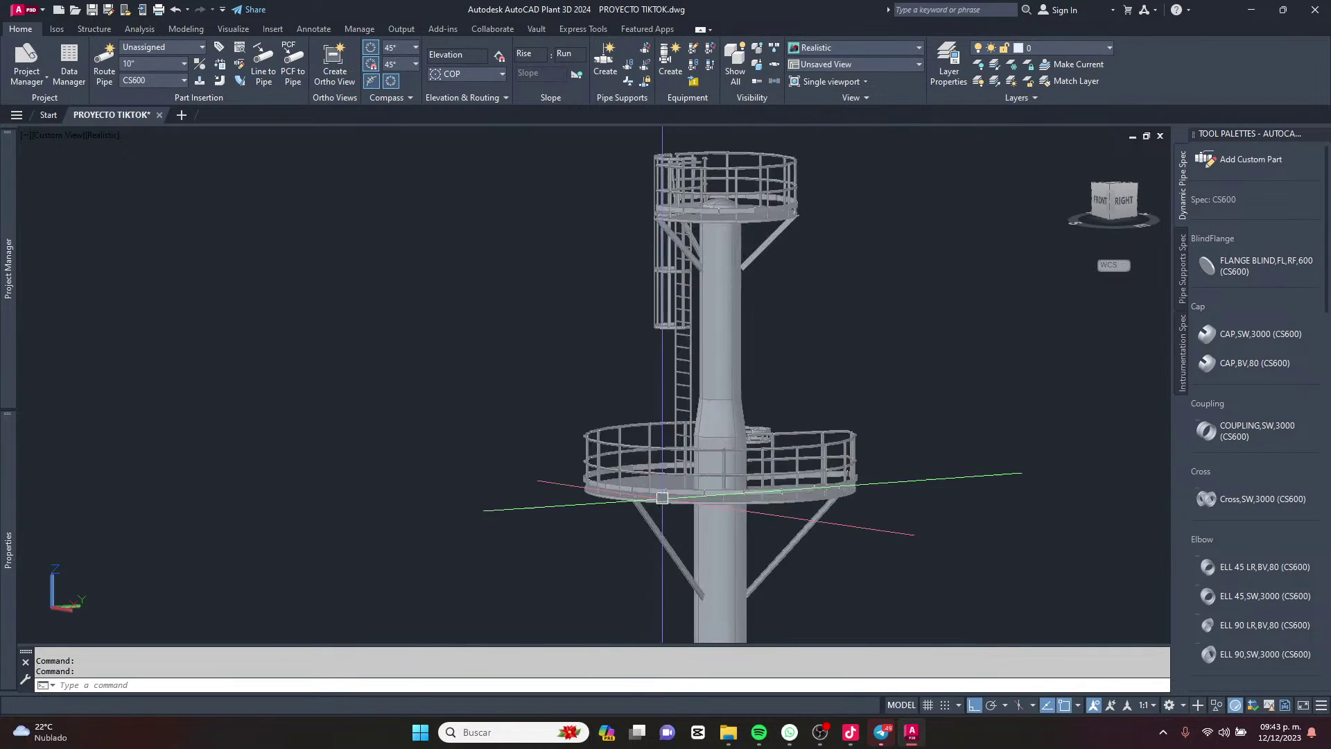
middle_click_drag(686, 448, 790, 479, "shift")
middle_click_drag(645, 416, 735, 532)
scroll(560, 260, "up", 3)
middle_click_drag(560, 274, 669, 347, "shift")
scroll(373, 309, "down", 8)
scroll(372, 308, "up", 10)
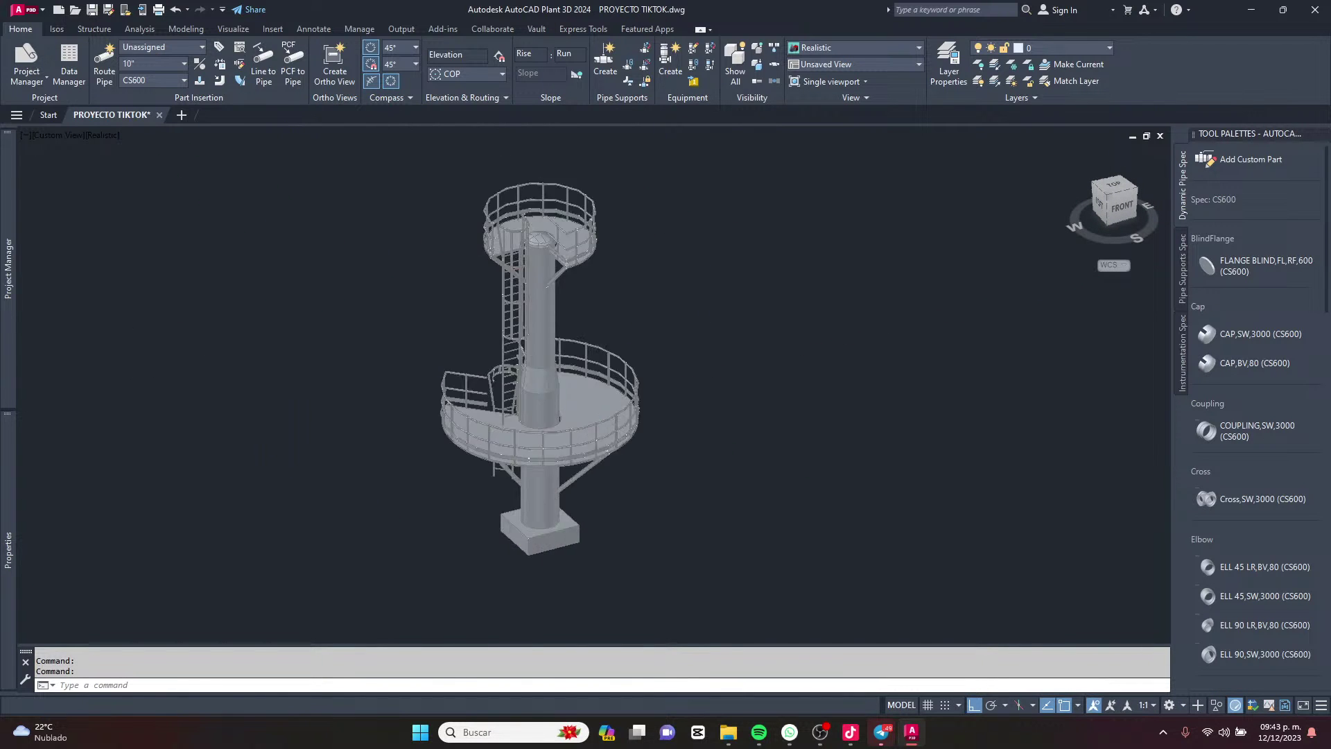
scroll(613, 388, "down", 6)
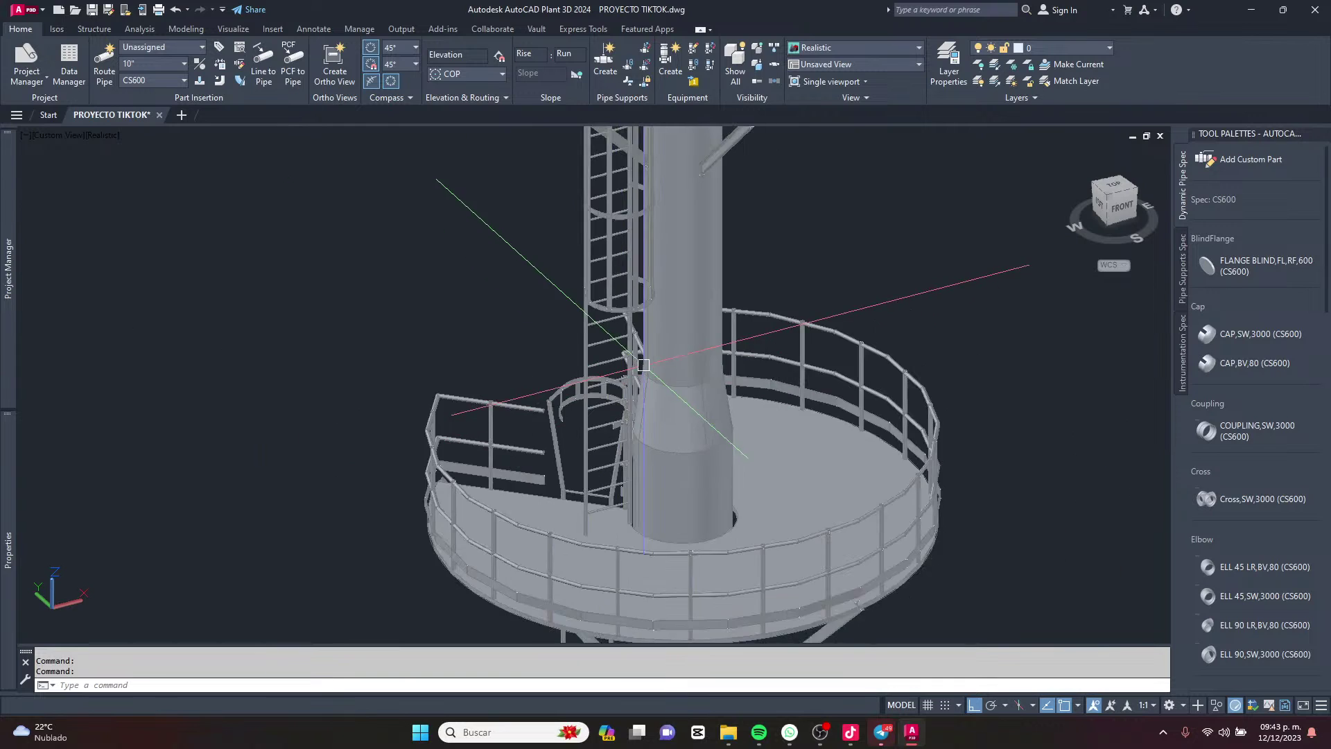
Examine the lower platform's opening, railings, supports and ladder in relation to the upper ladder from the back.
middle_click_drag(662, 388, 860, 444, "shift")
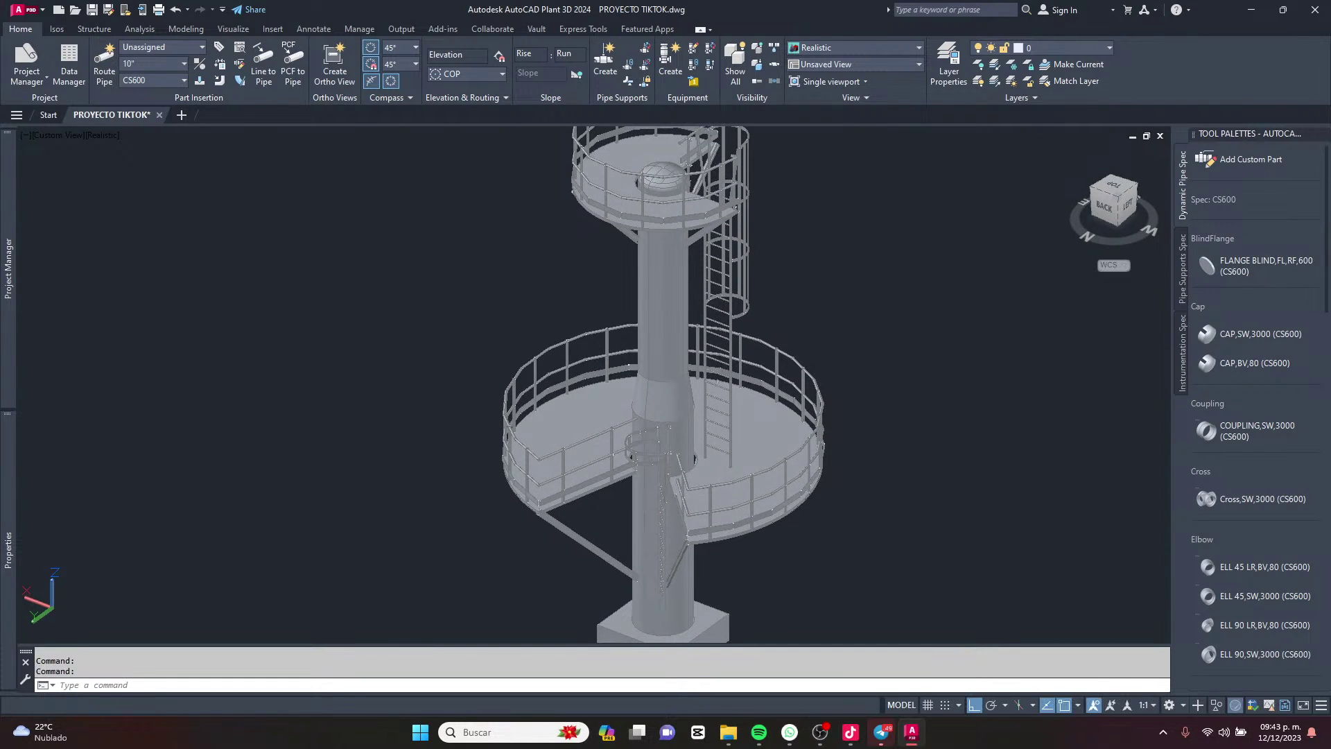
scroll(661, 540, "up", 5)
scroll(696, 368, "down", 2)
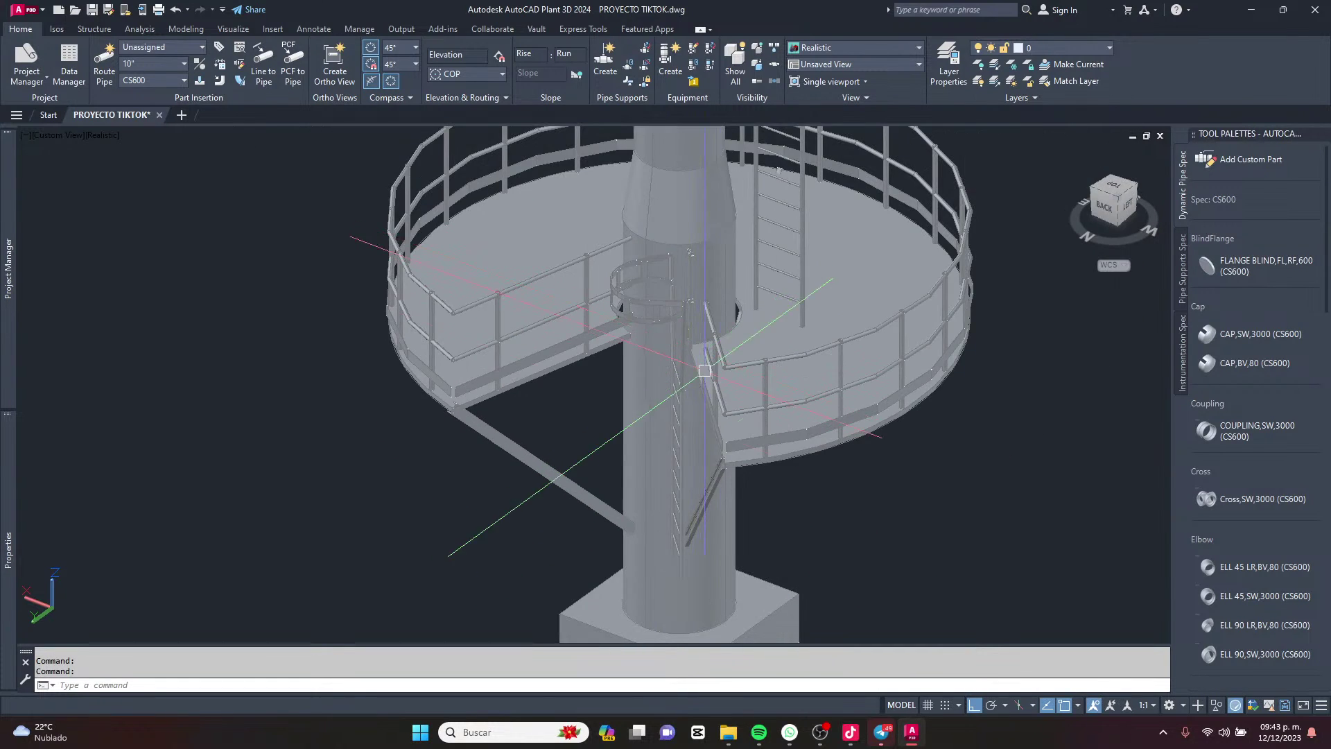
middle_click_drag(693, 397, 509, 447, "shift")
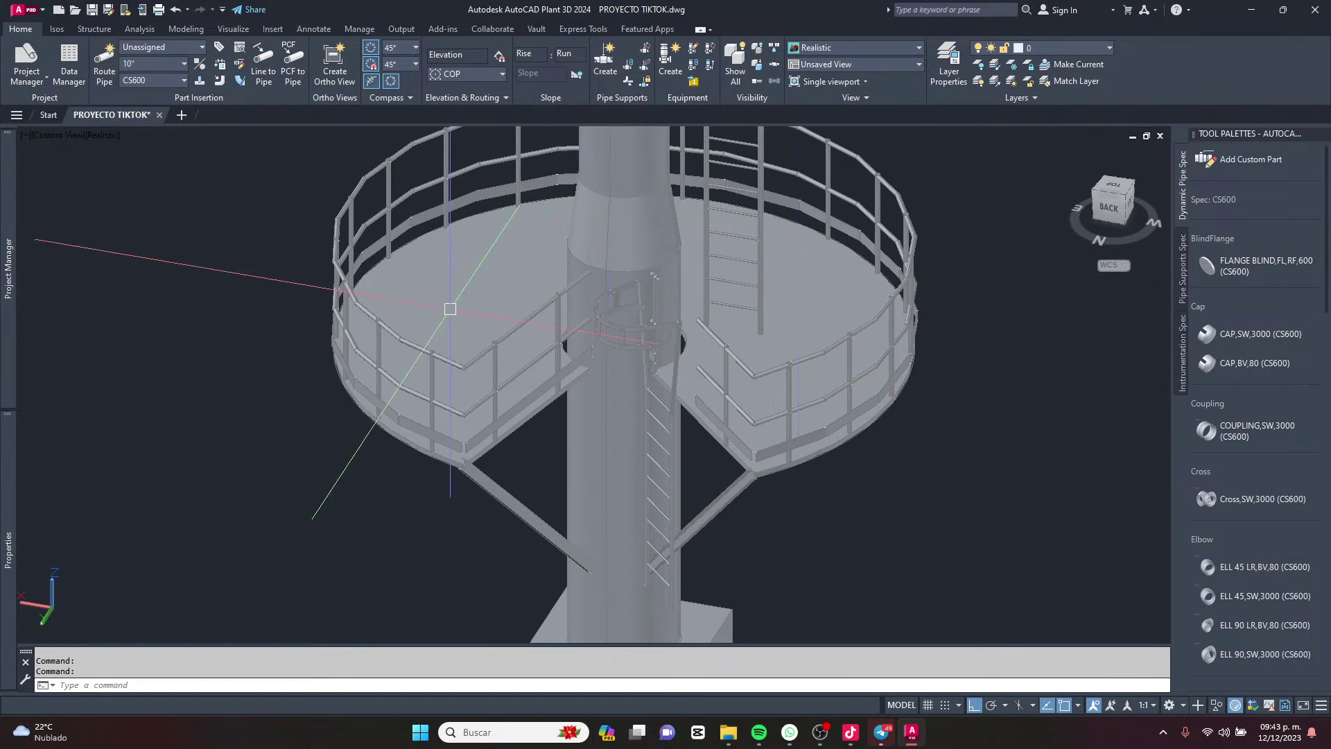
middle_click_drag(779, 319, 521, 457)
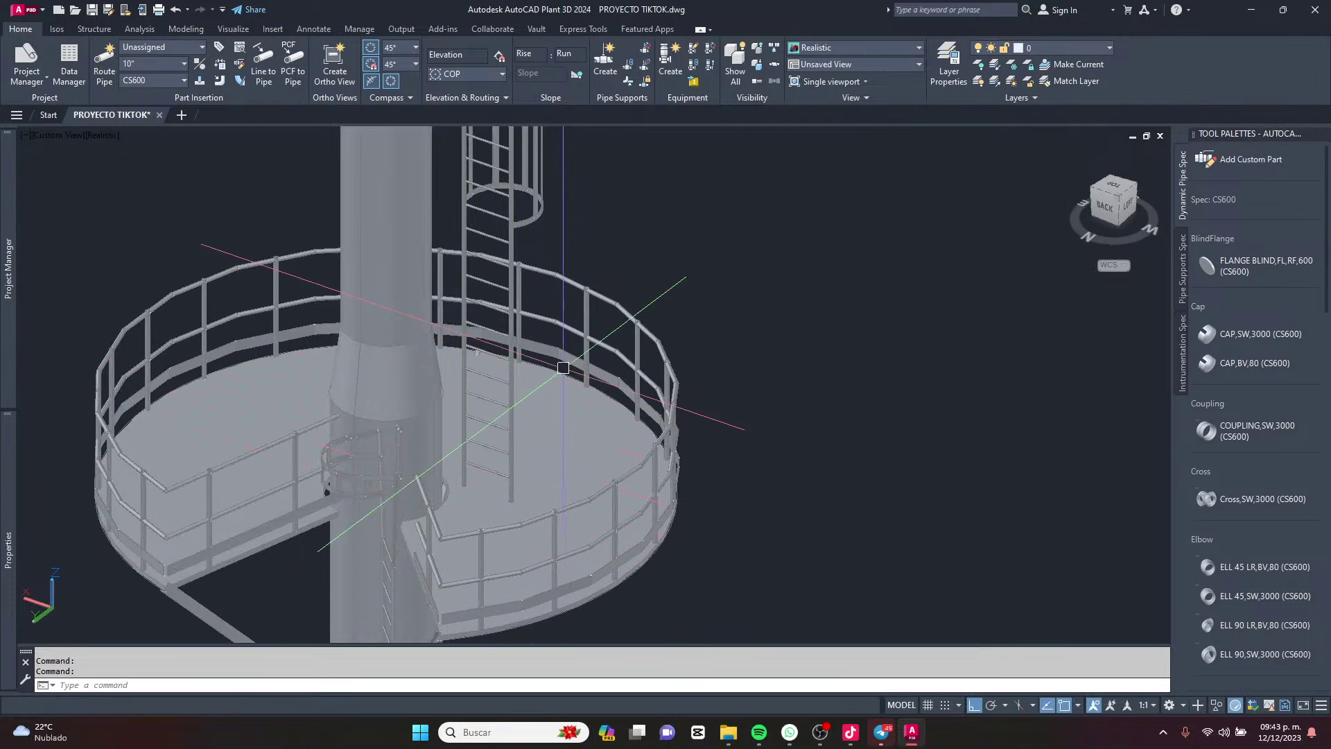
scroll(532, 288, "down", 2)
middle_click_drag(555, 368, 450, 388, "shift")
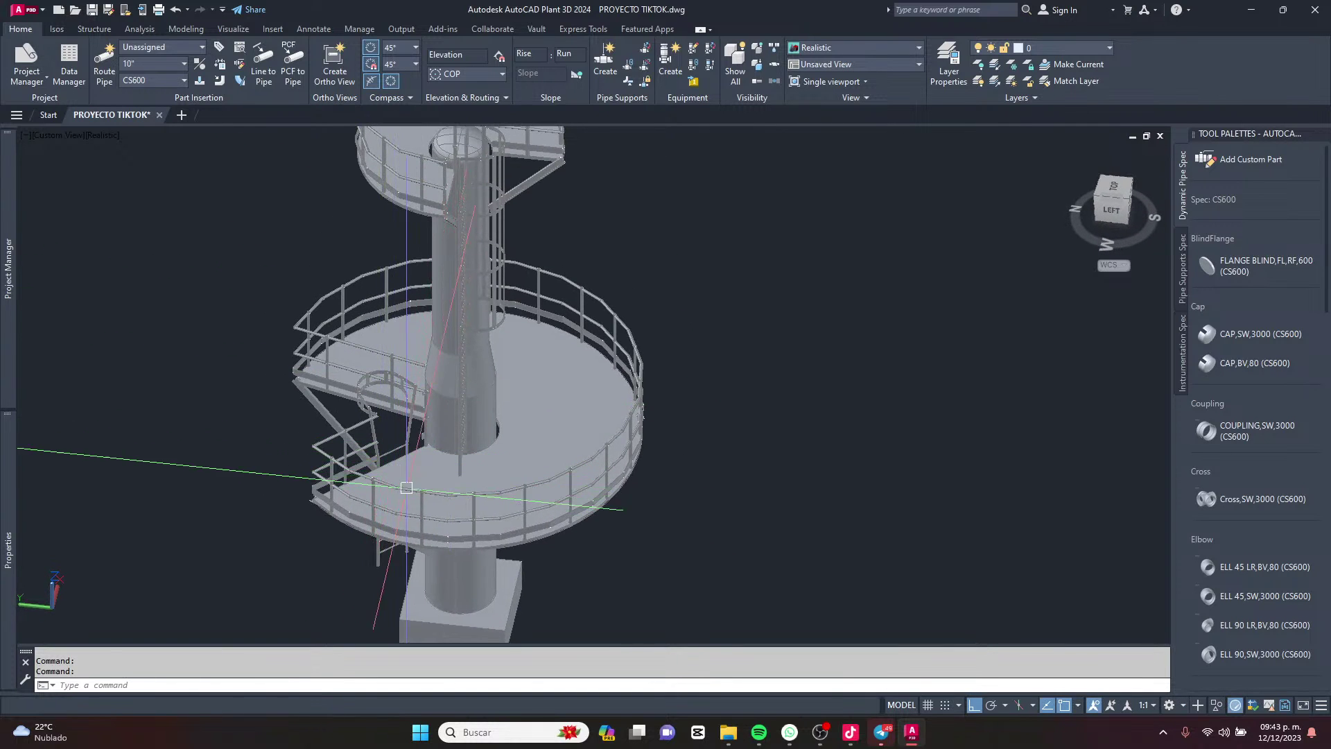
Review the whole tank with its upper and lower platforms, railings and caged ladders.
scroll(498, 416, "down", 4)
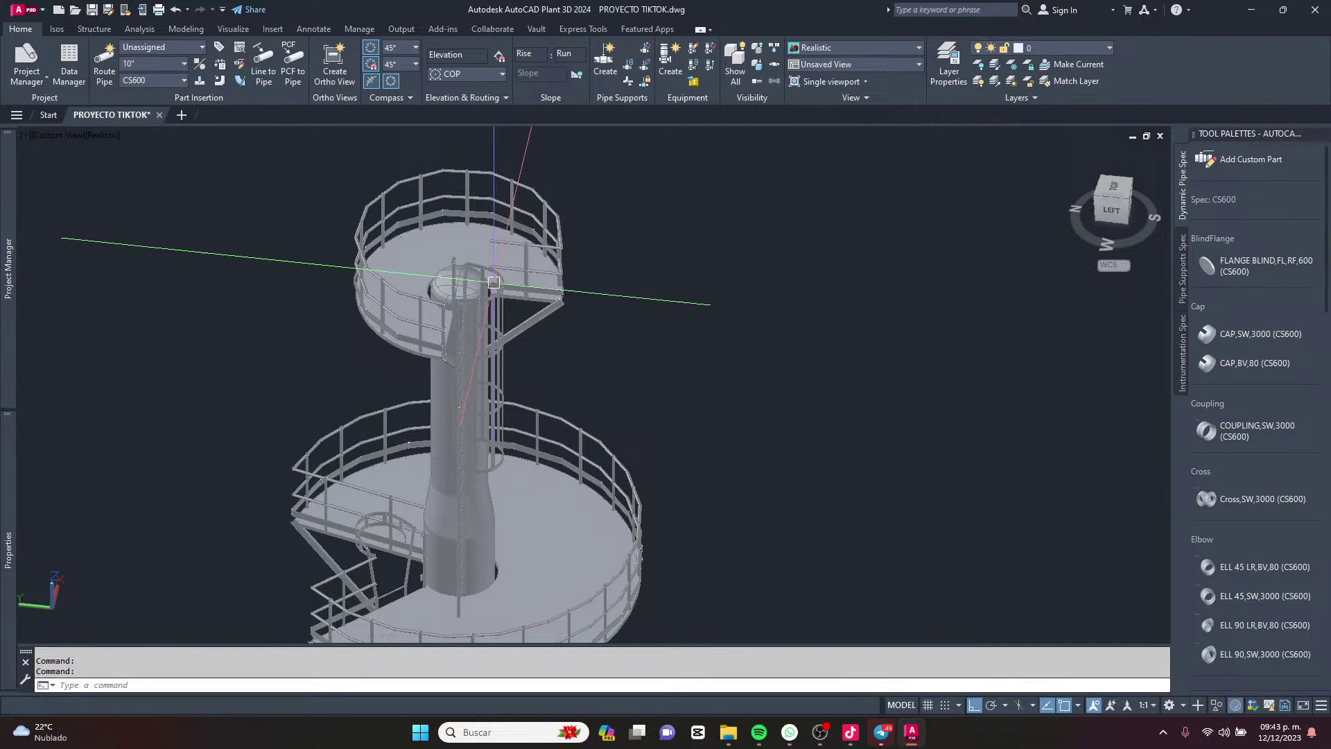
middle_click_drag(489, 354, 491, 354, "shift")
middle_click_drag(624, 363, 803, 433)
scroll(768, 419, "up", 3)
scroll(678, 357, "down", 2)
middle_click_drag(656, 361, 665, 375)
middle_click_drag(665, 375, 663, 379, "shift")
scroll(666, 375, "up", 2)
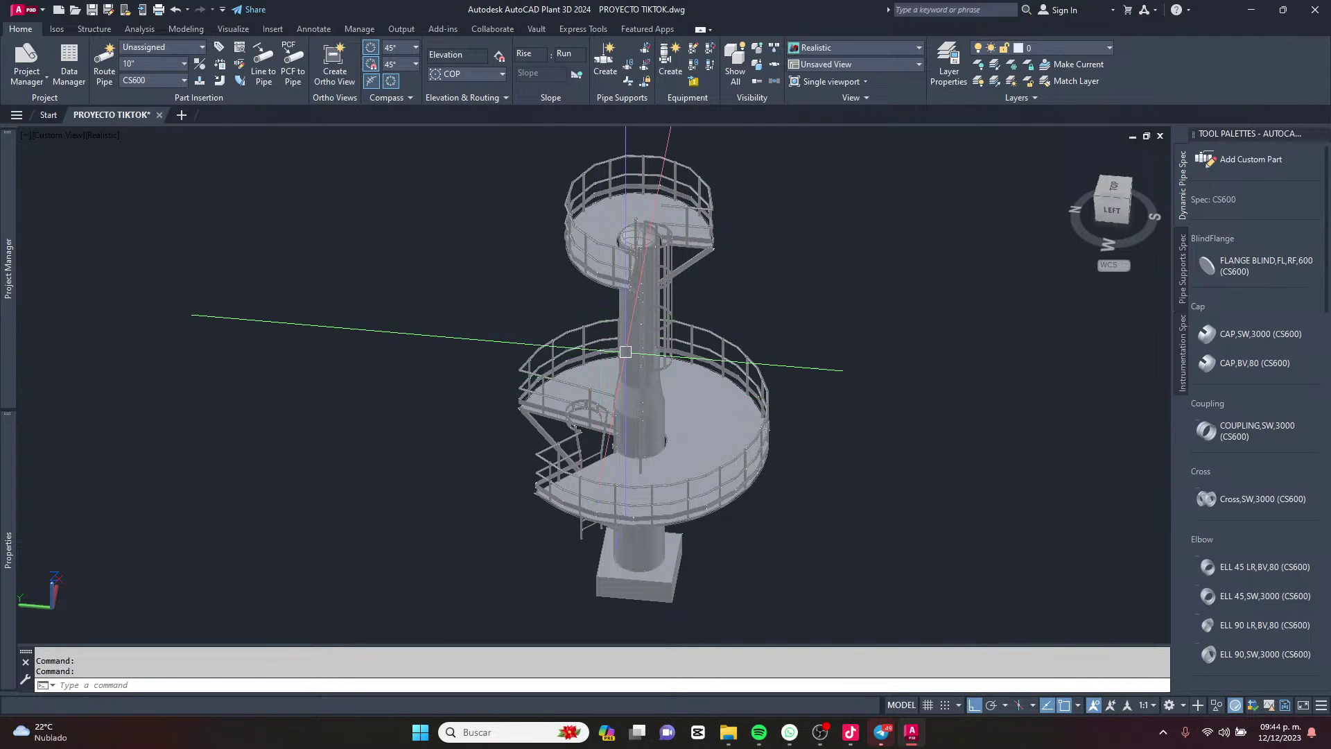
scroll(651, 322, "up", 2)
scroll(638, 277, "down", 3)
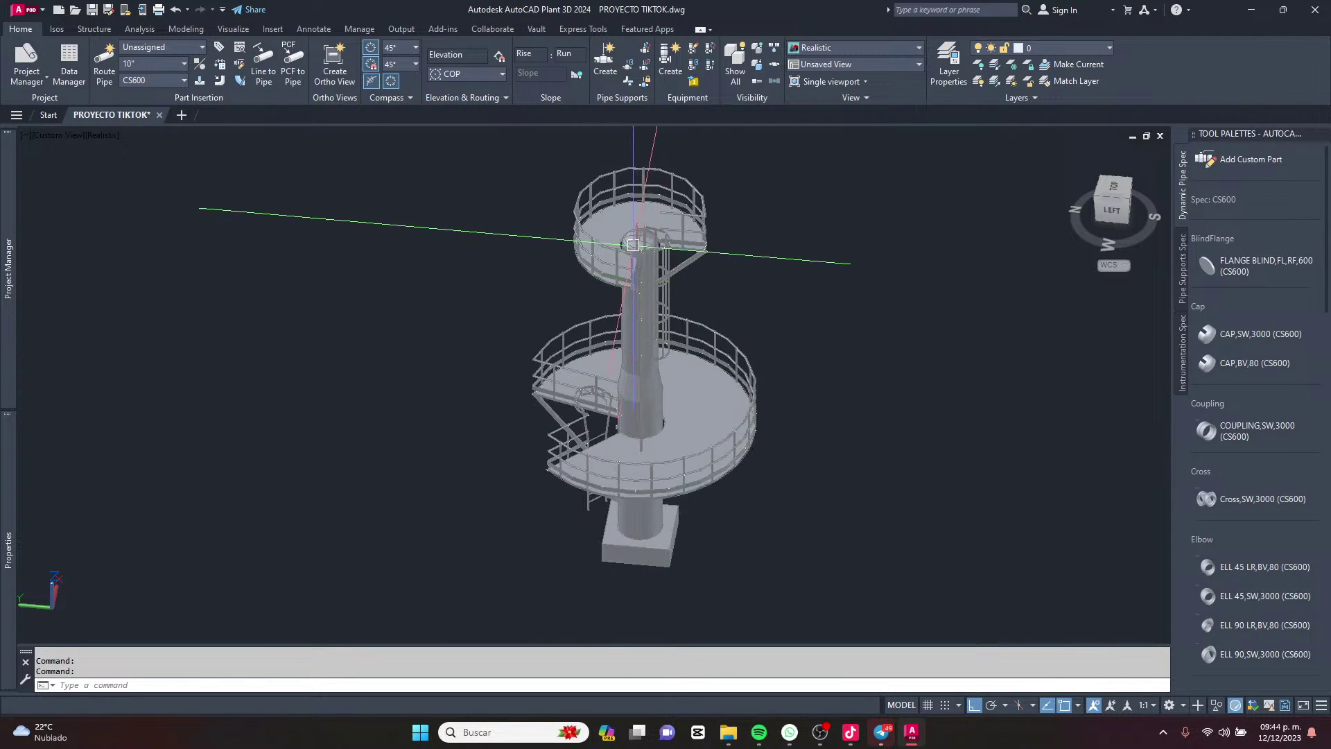
Add a straight flanged nozzle to the tank with size 10", pressure class 150 and raised face (RF), ASME B16.5.
left_click(639, 381)
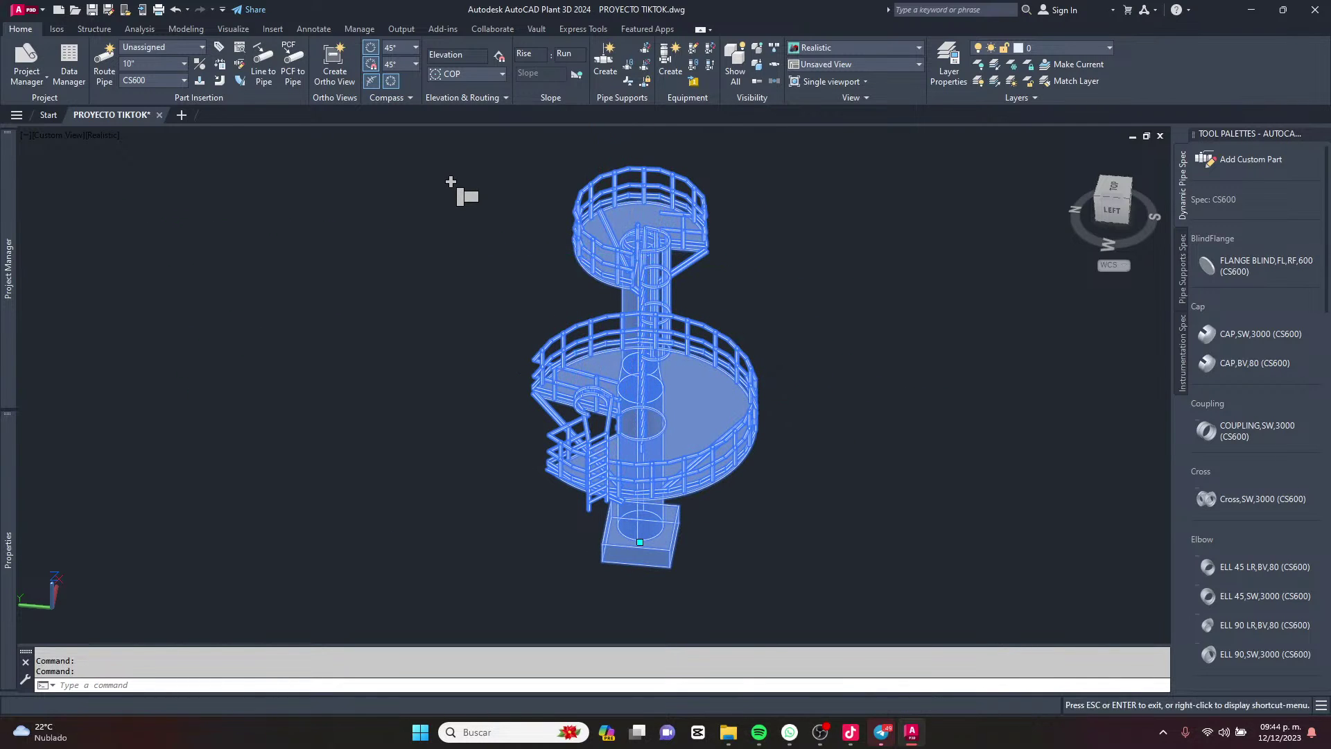
middle_click_drag(461, 194, 509, 194)
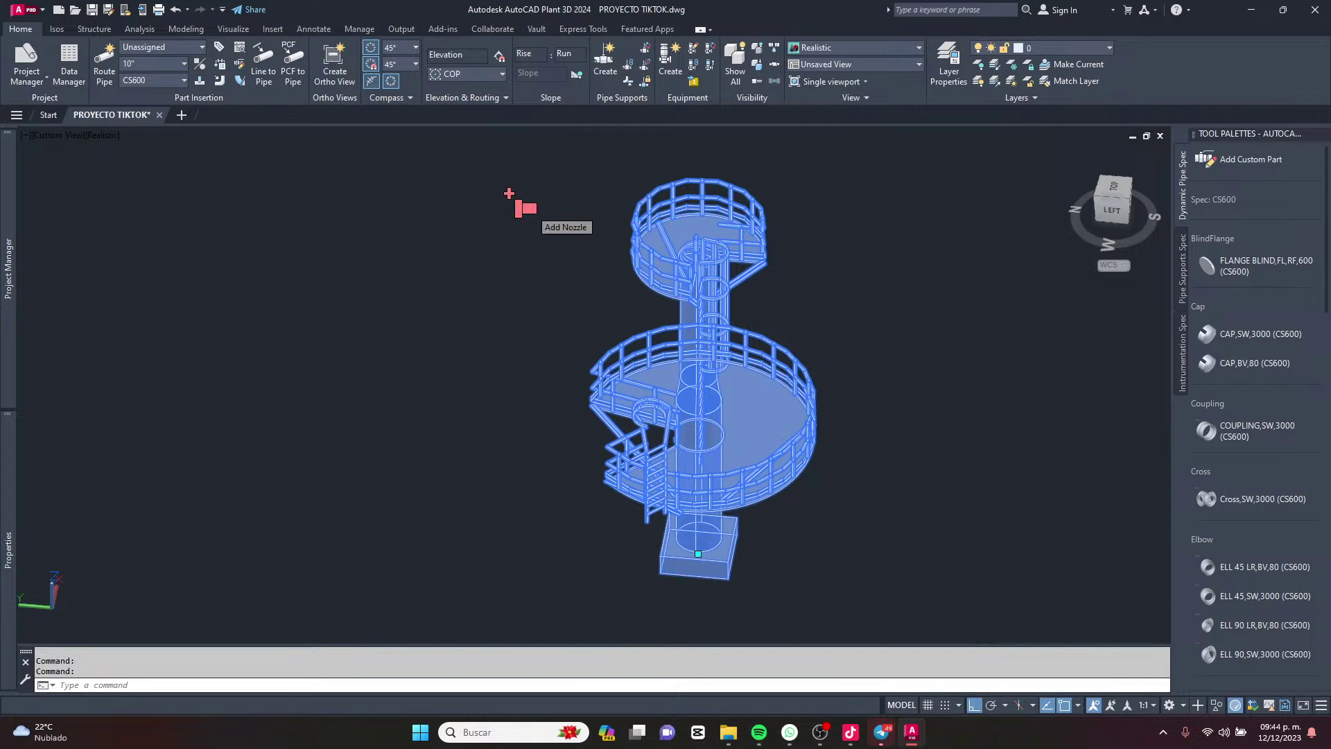
key("Escape")
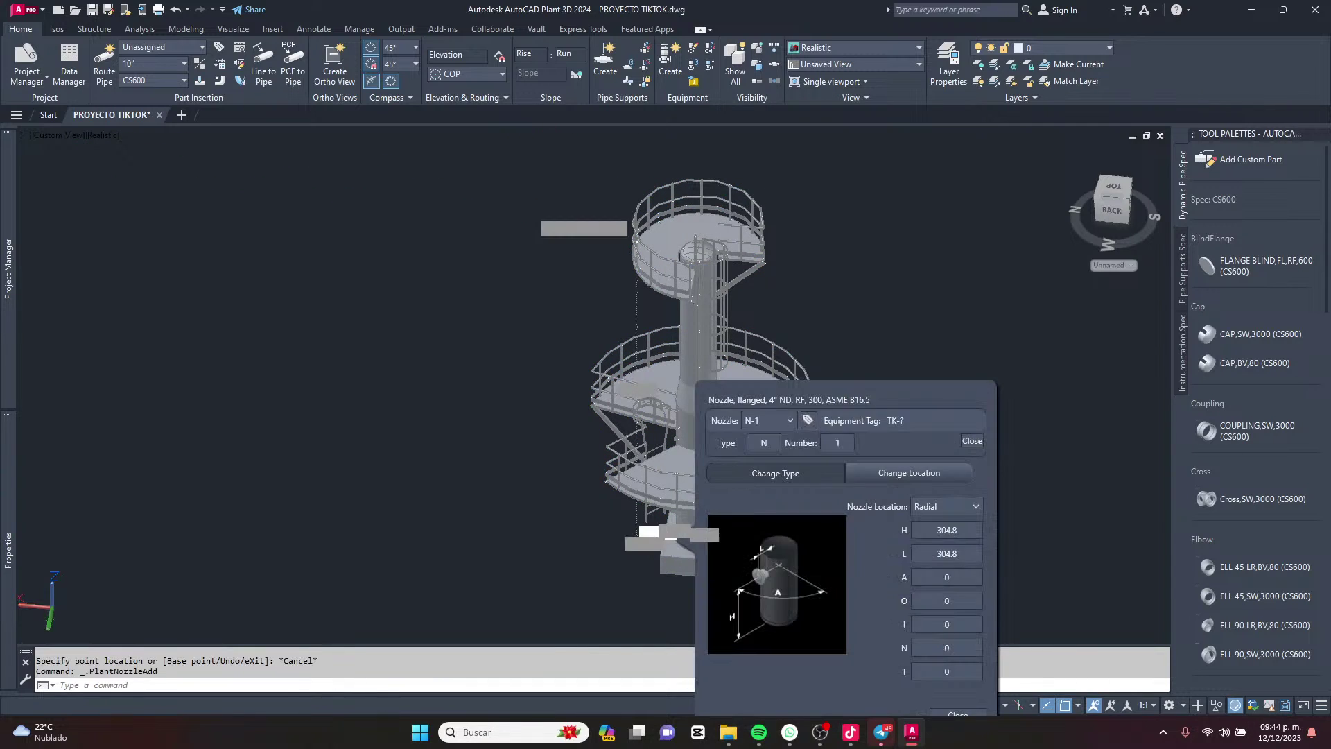
left_click_drag(850, 389, 687, 278)
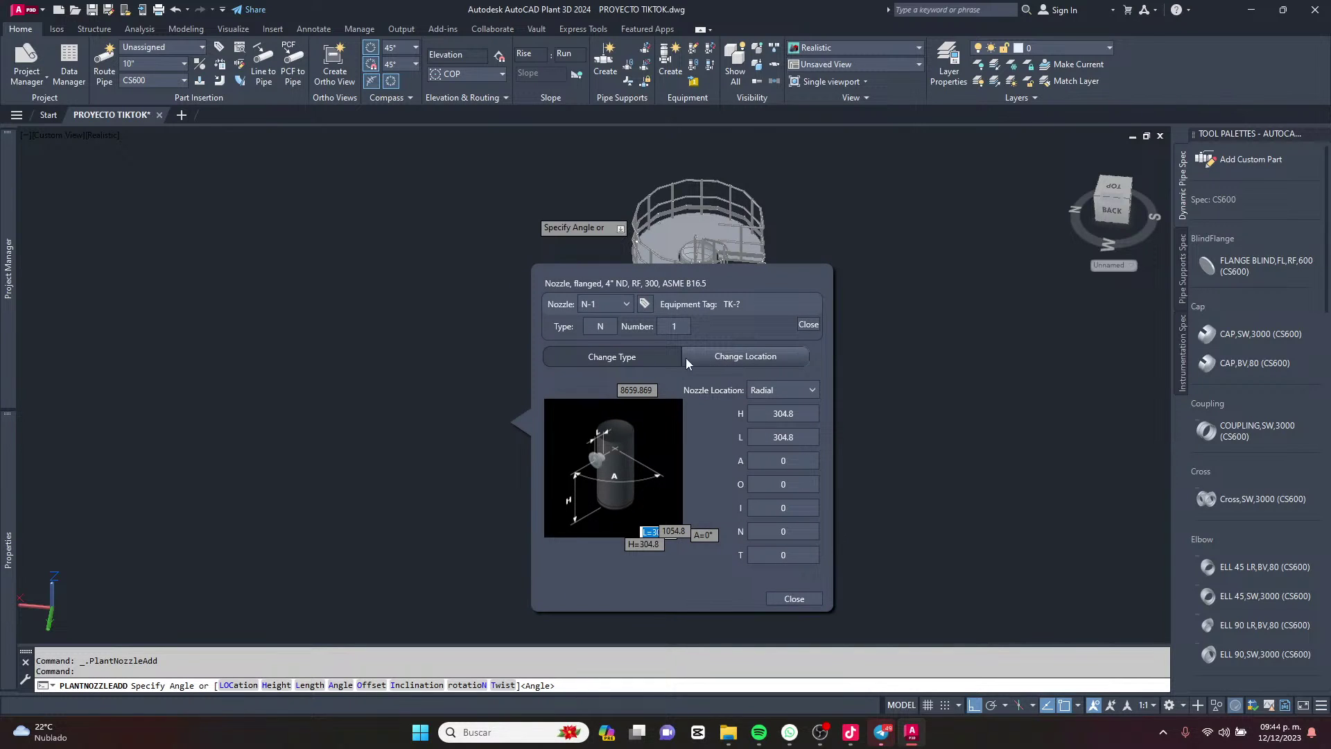
left_click(626, 359)
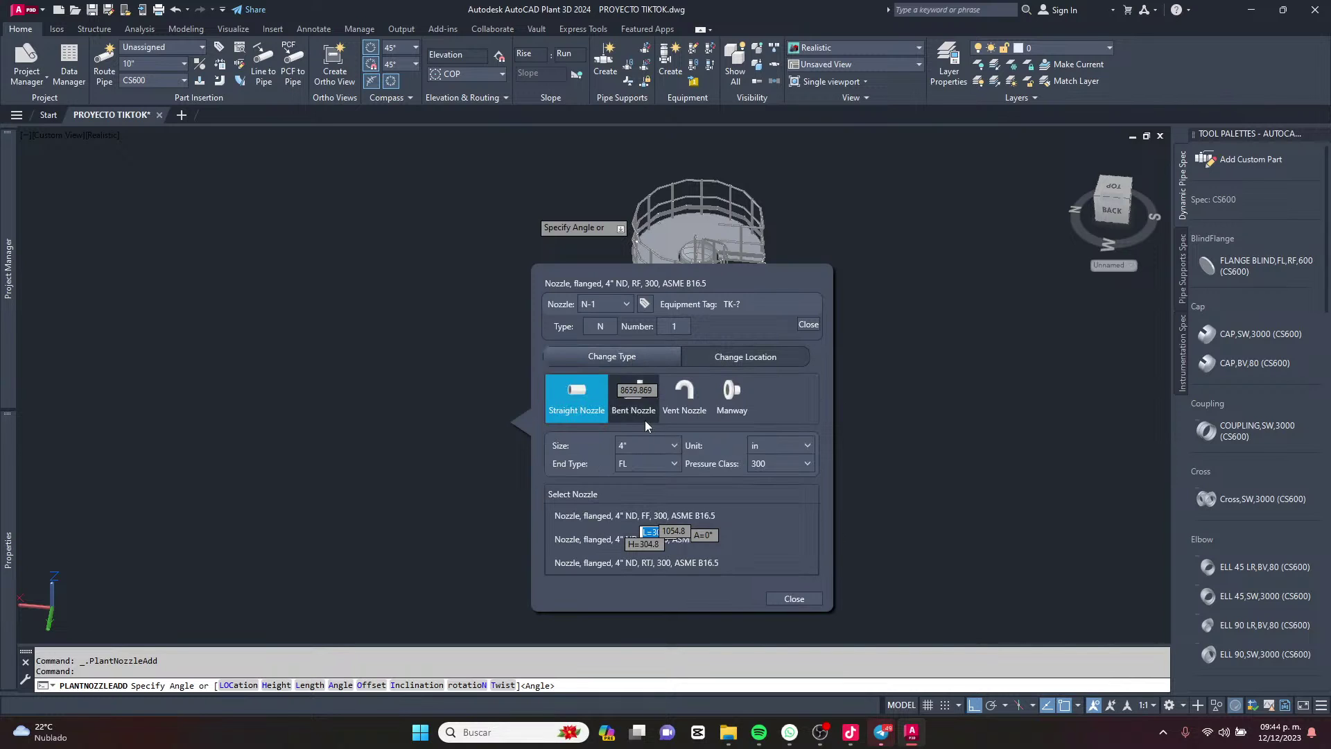
left_click(671, 447)
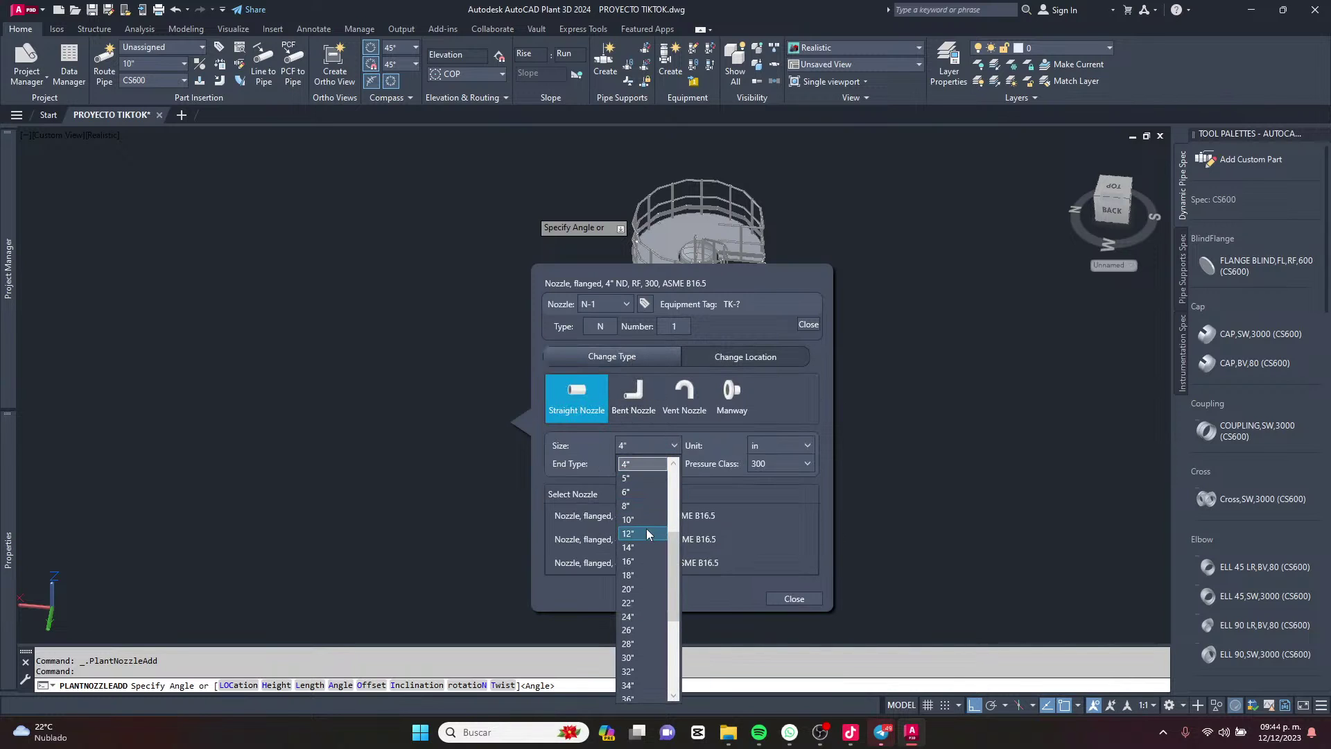
left_click(649, 522)
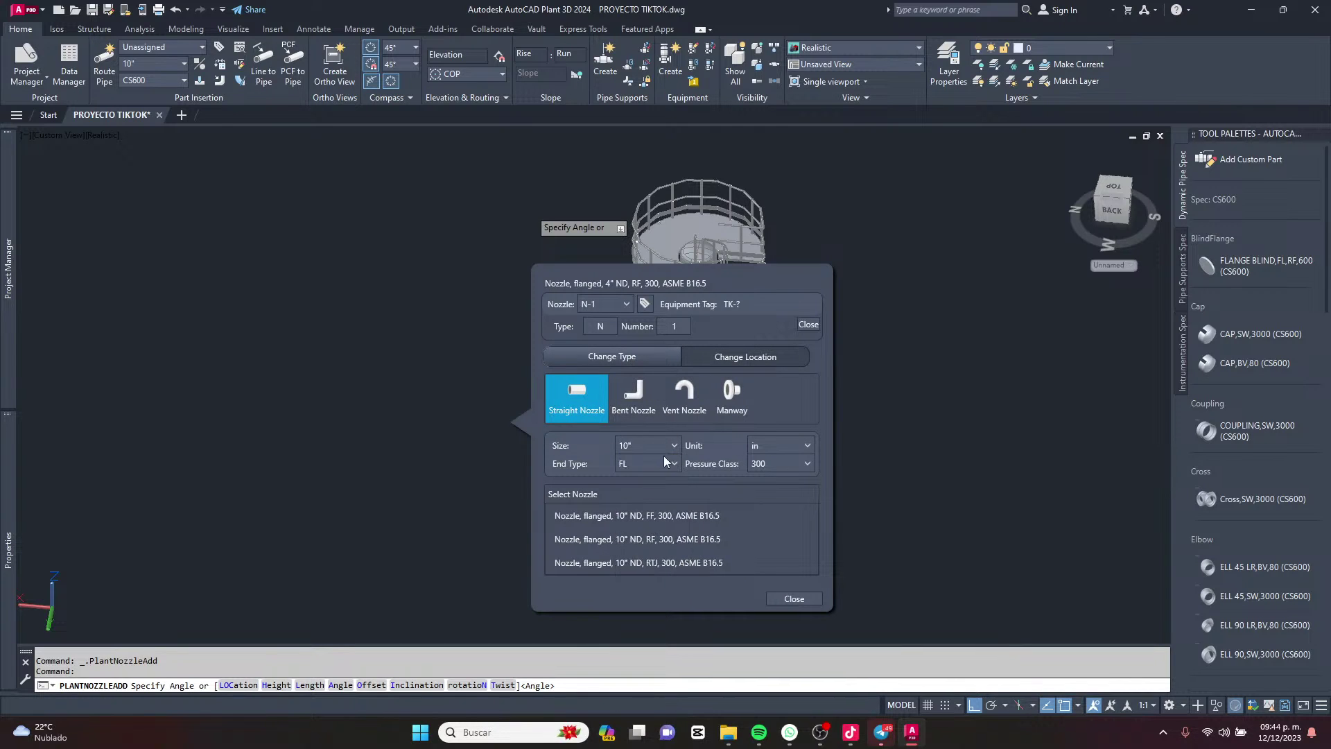
left_click(780, 460)
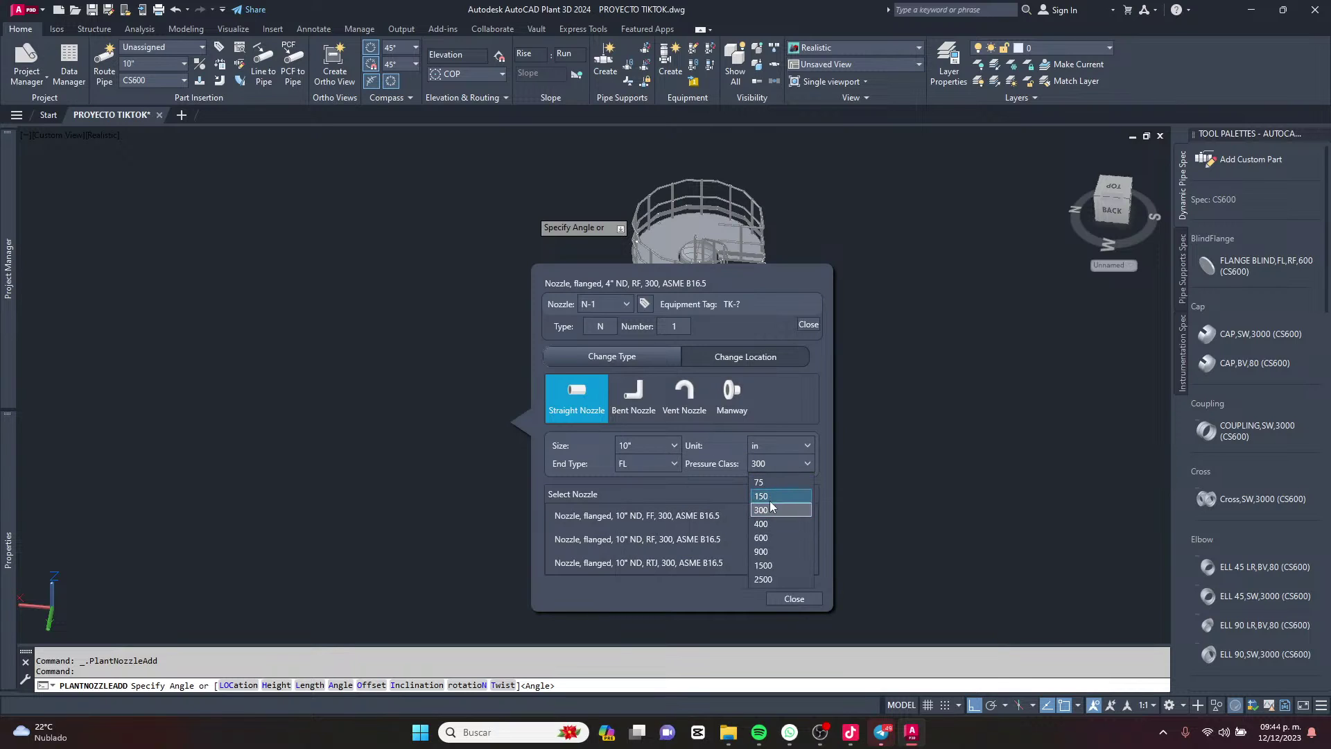
left_click(771, 495)
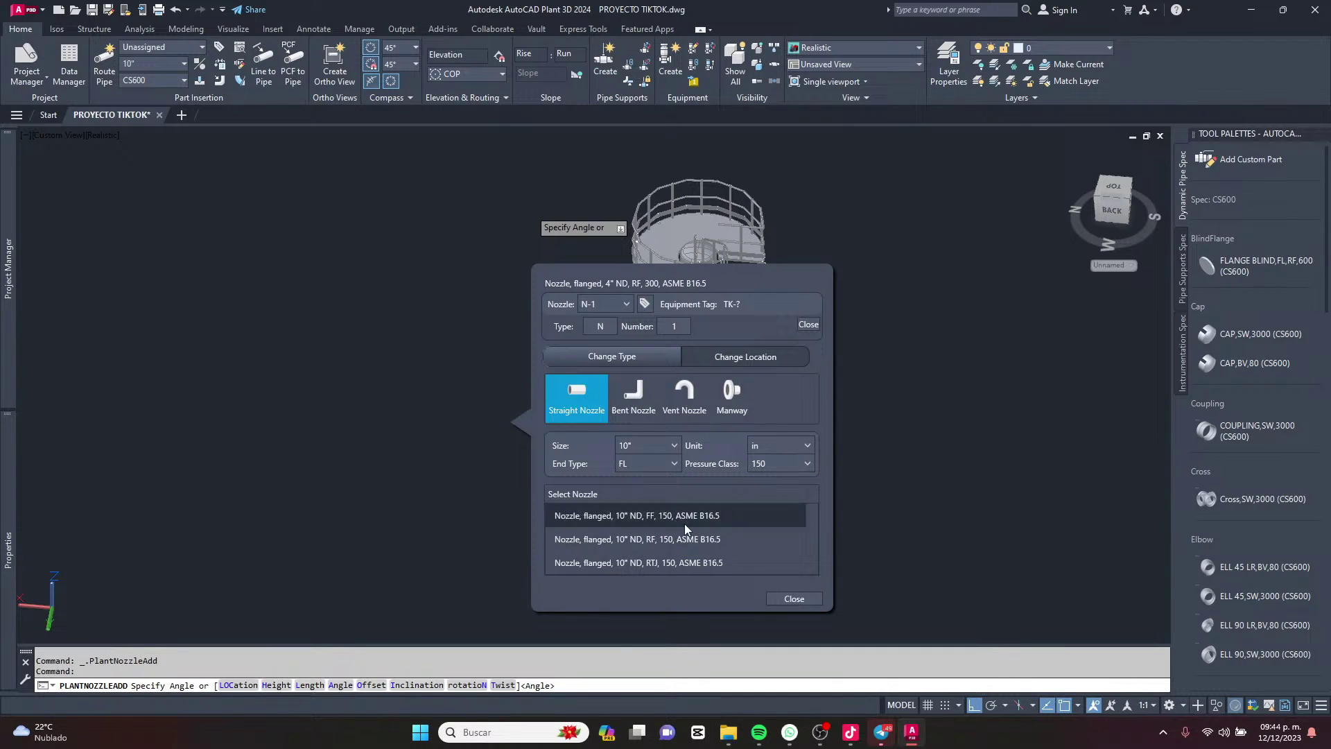
left_click(667, 540)
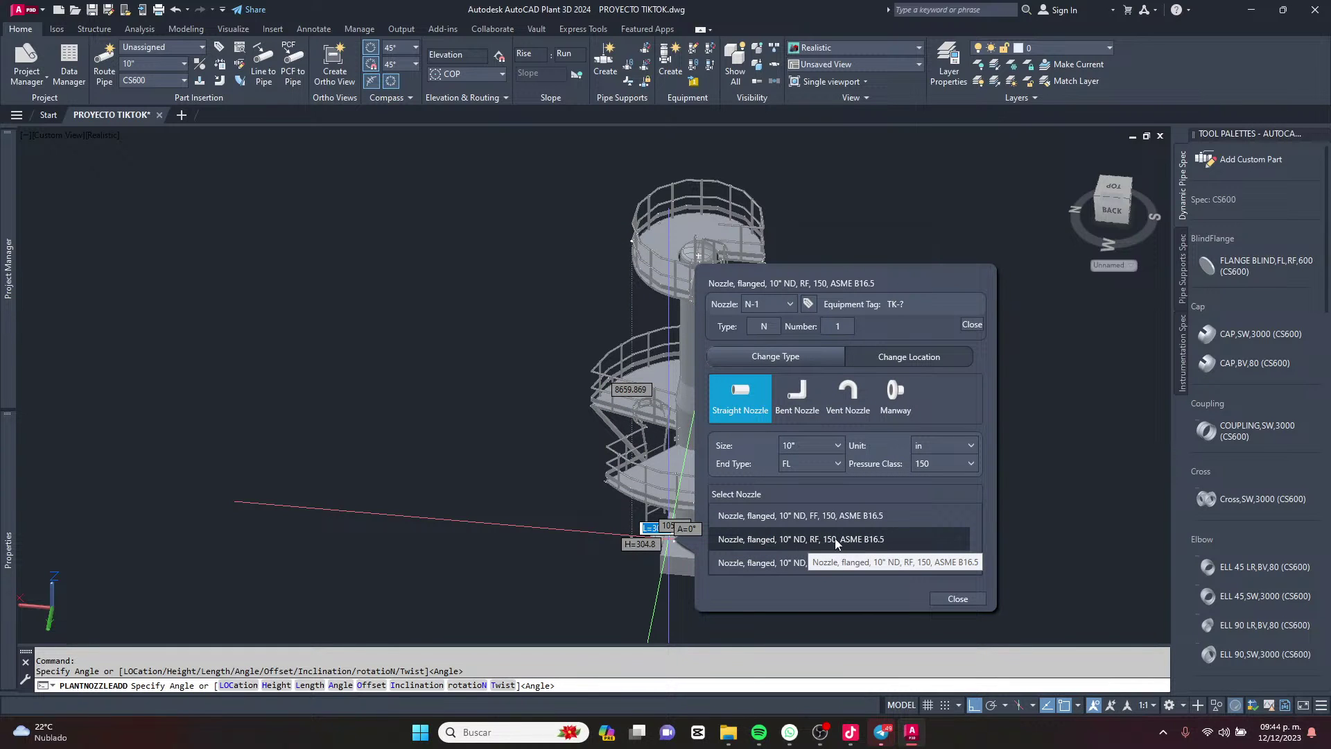
left_click(877, 539)
Set the 10" nozzle's location to Top and finish the nozzle definition.
left_click_drag(881, 285, 767, 288)
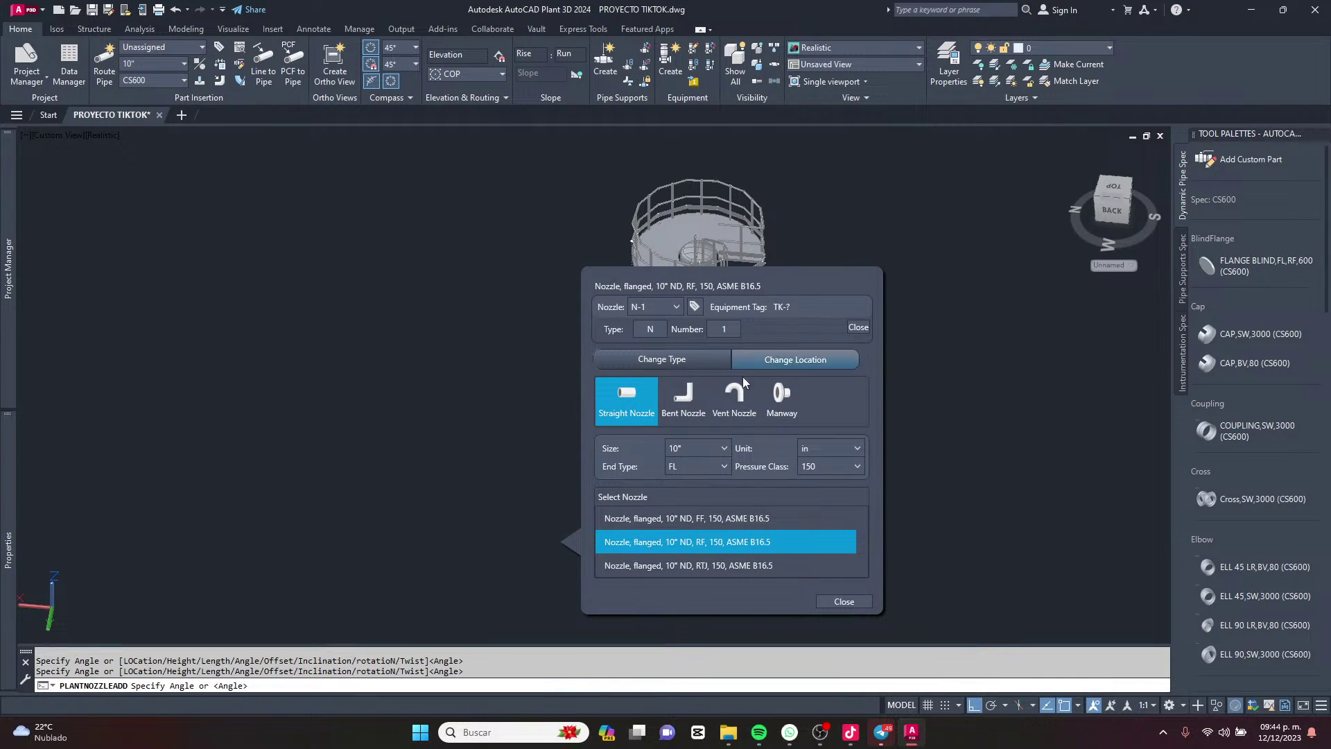
left_click(778, 359)
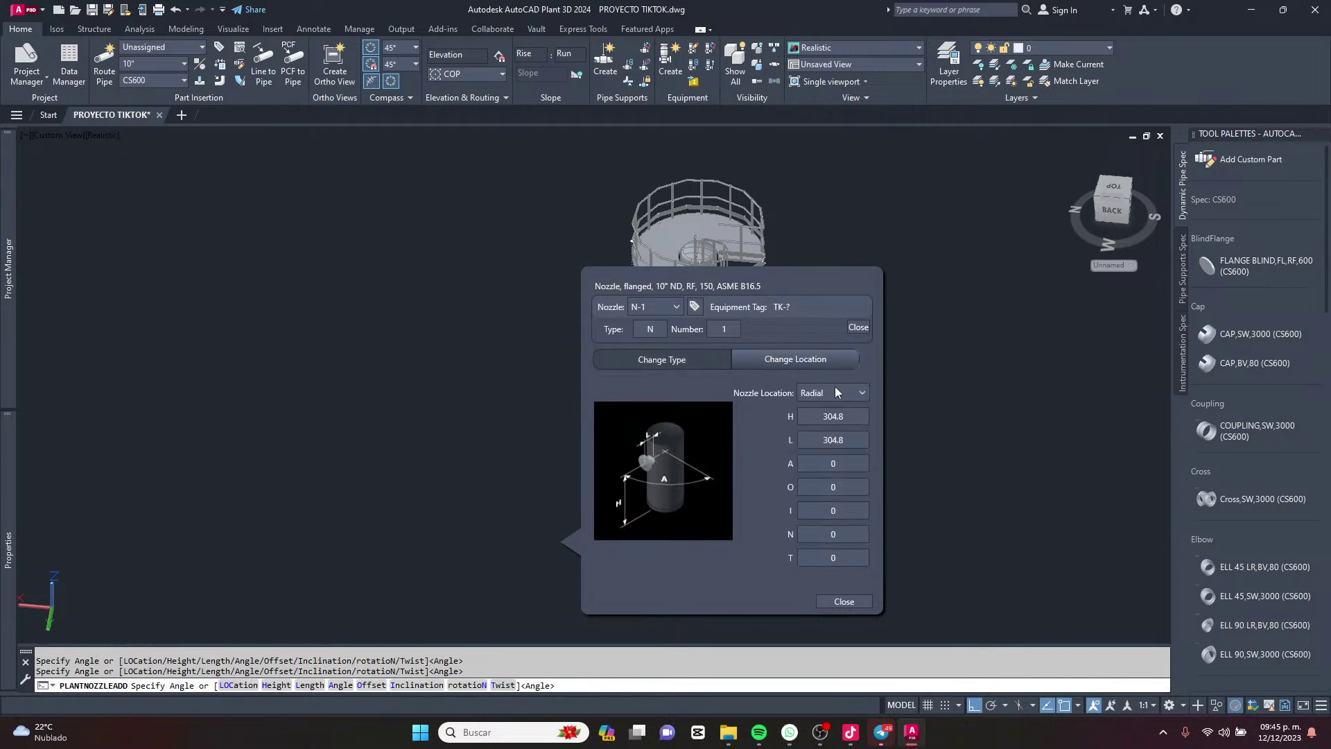
left_click_drag(806, 282, 687, 197)
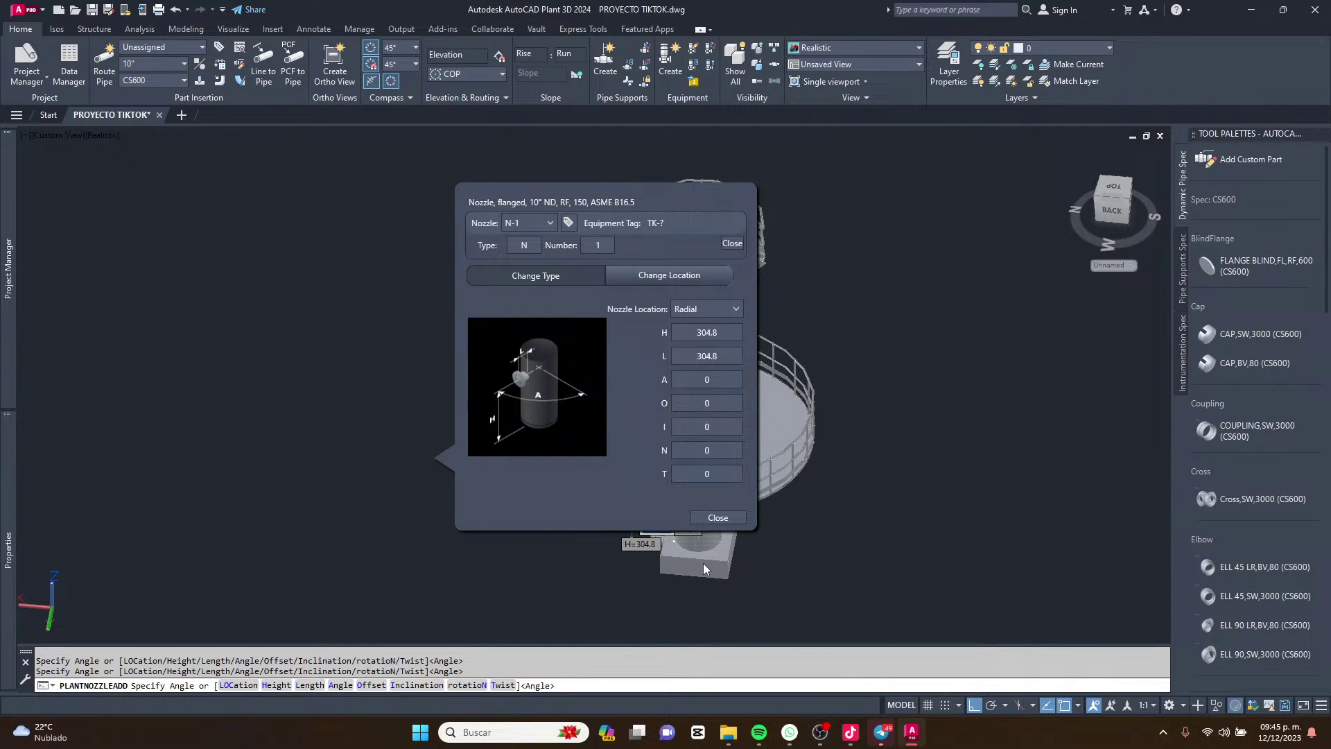
left_click(691, 312)
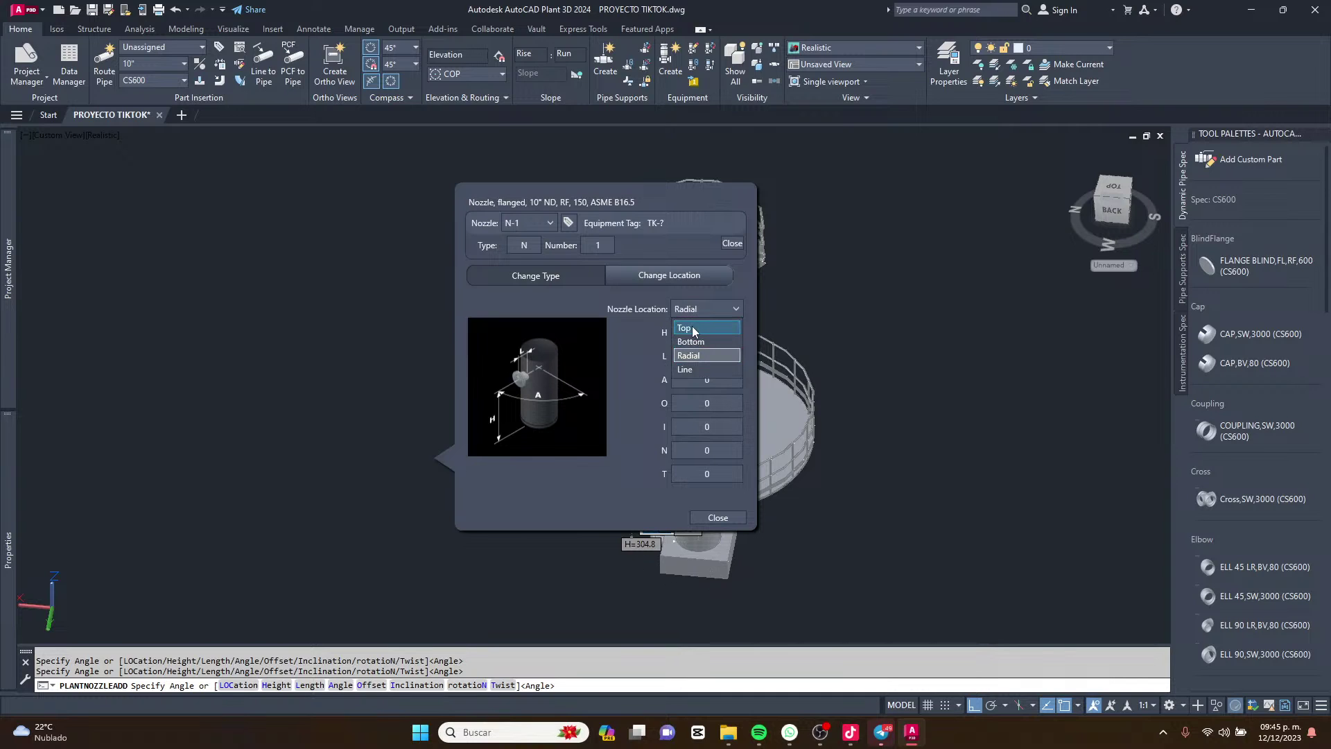
left_click(692, 328)
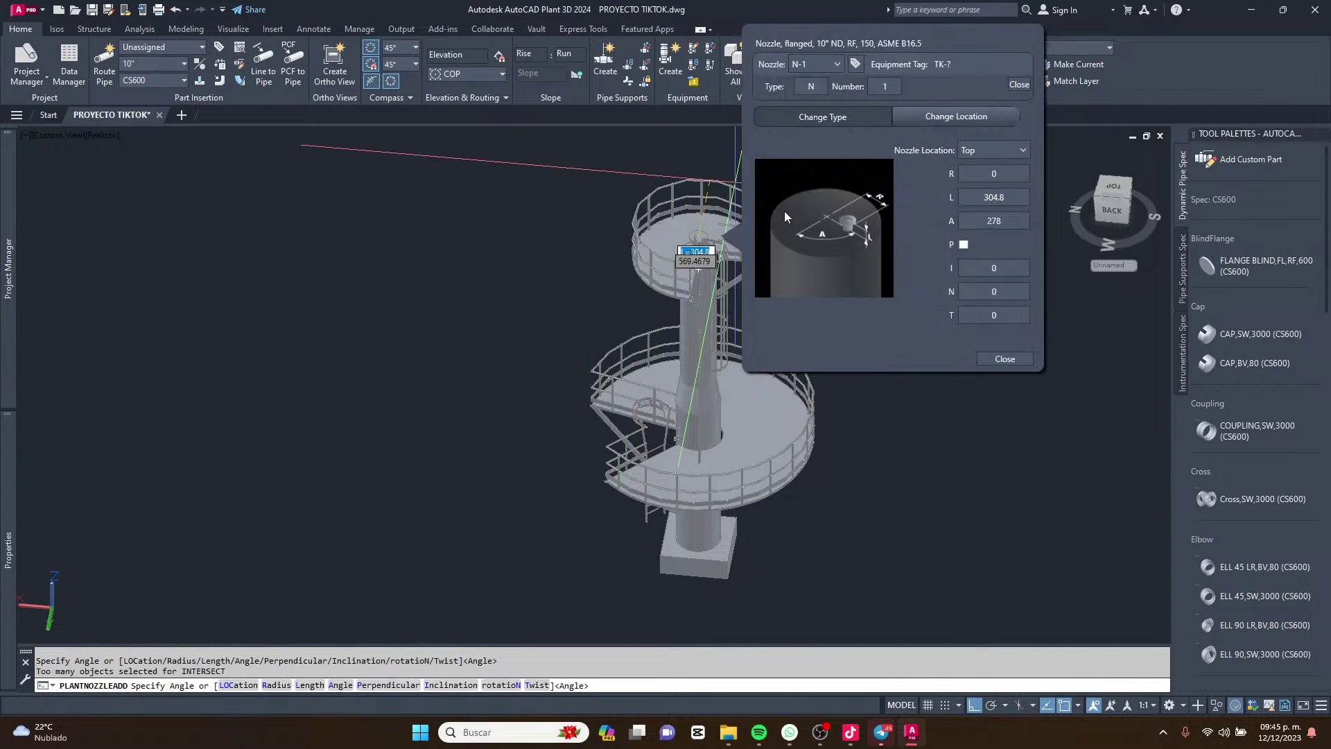
left_click(1032, 358)
Examine the new nozzle on the tank's top head in relation to the upper platform and the whole tank.
scroll(621, 284, "up", 10)
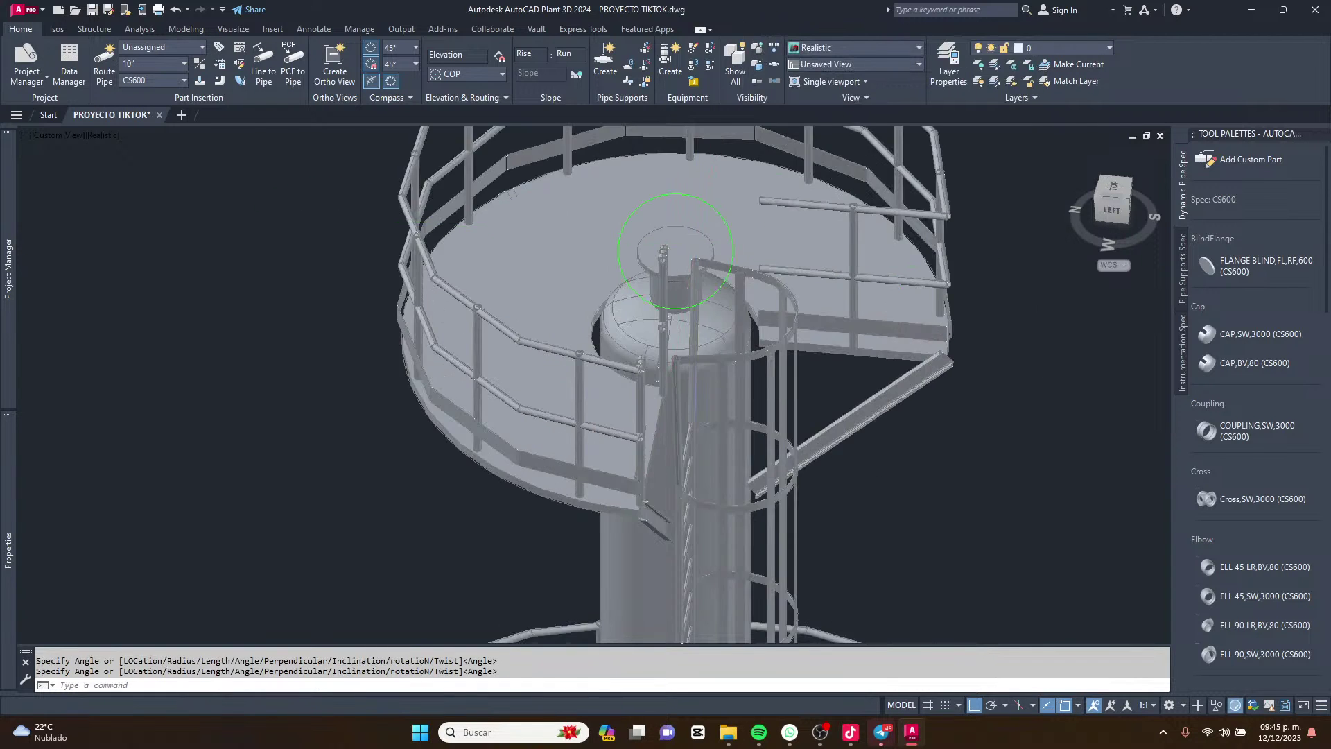
scroll(624, 298, "down", 10)
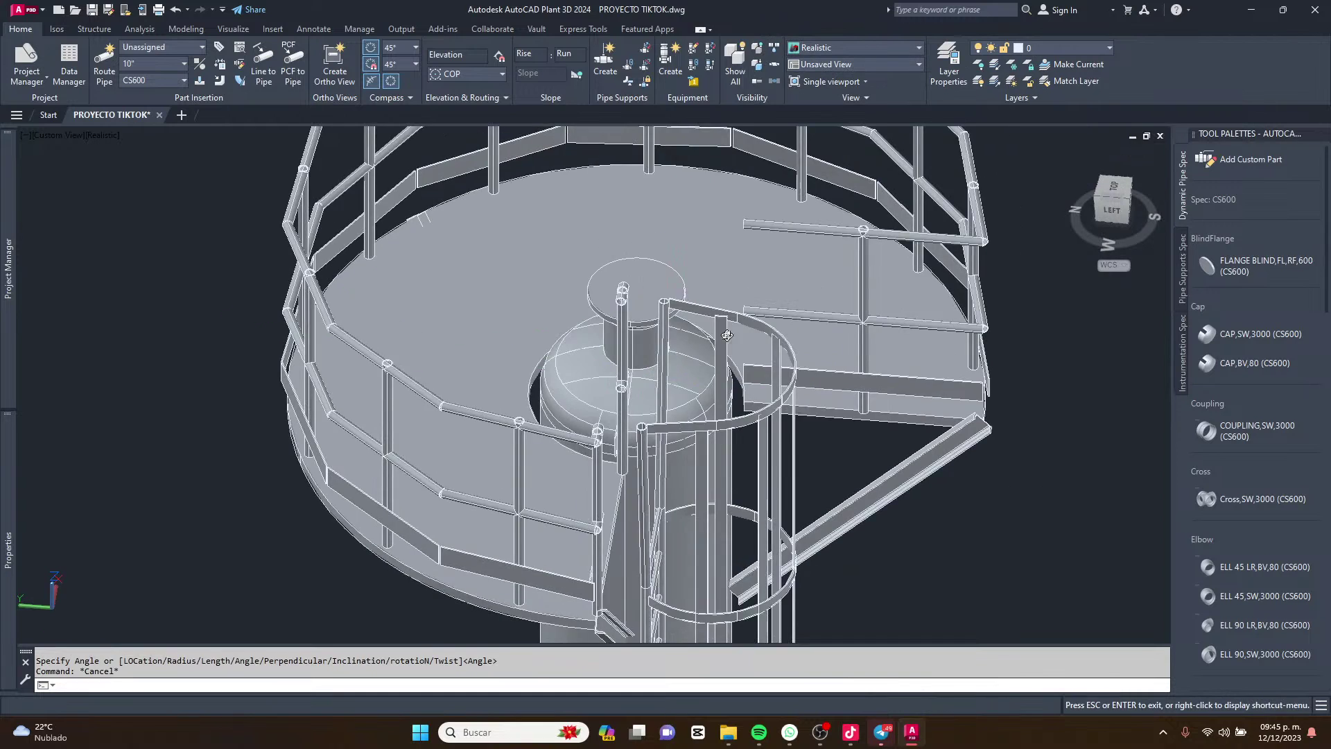
key("Escape")
scroll(526, 464, "up", 10)
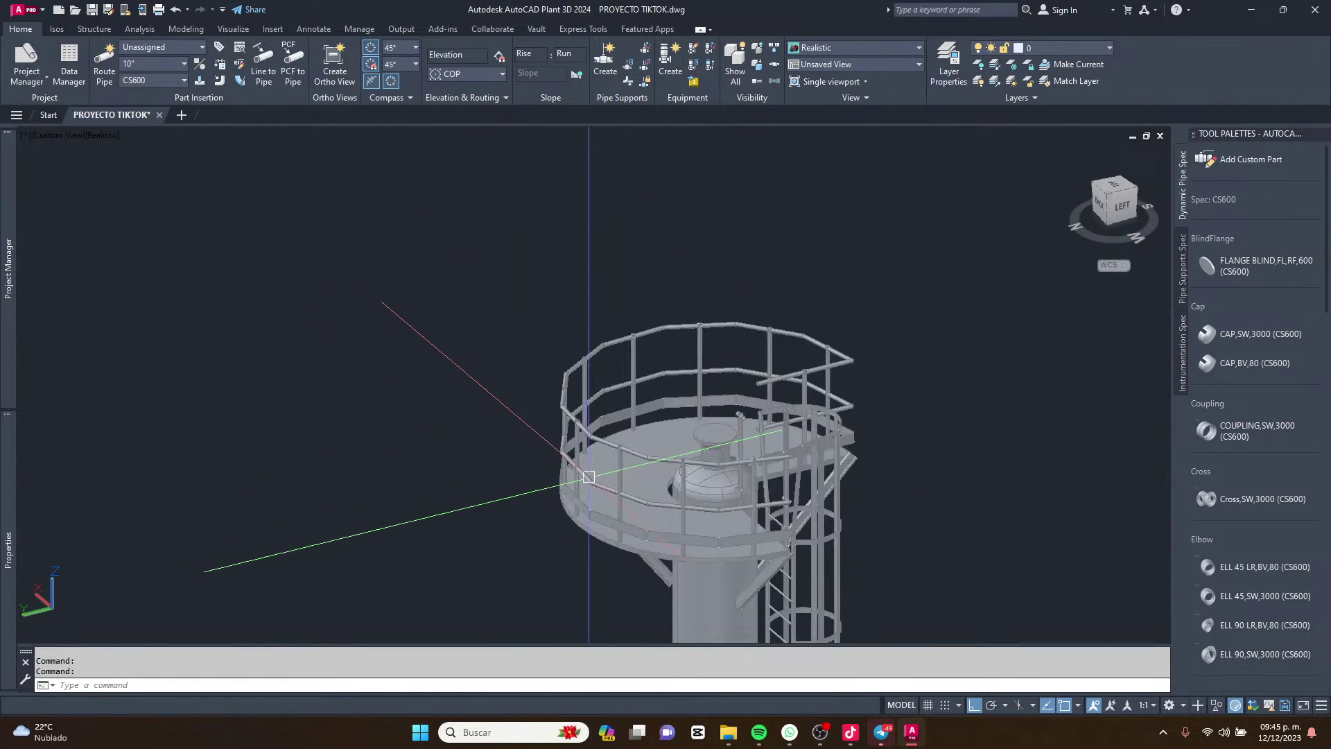
scroll(660, 294, "down", 8)
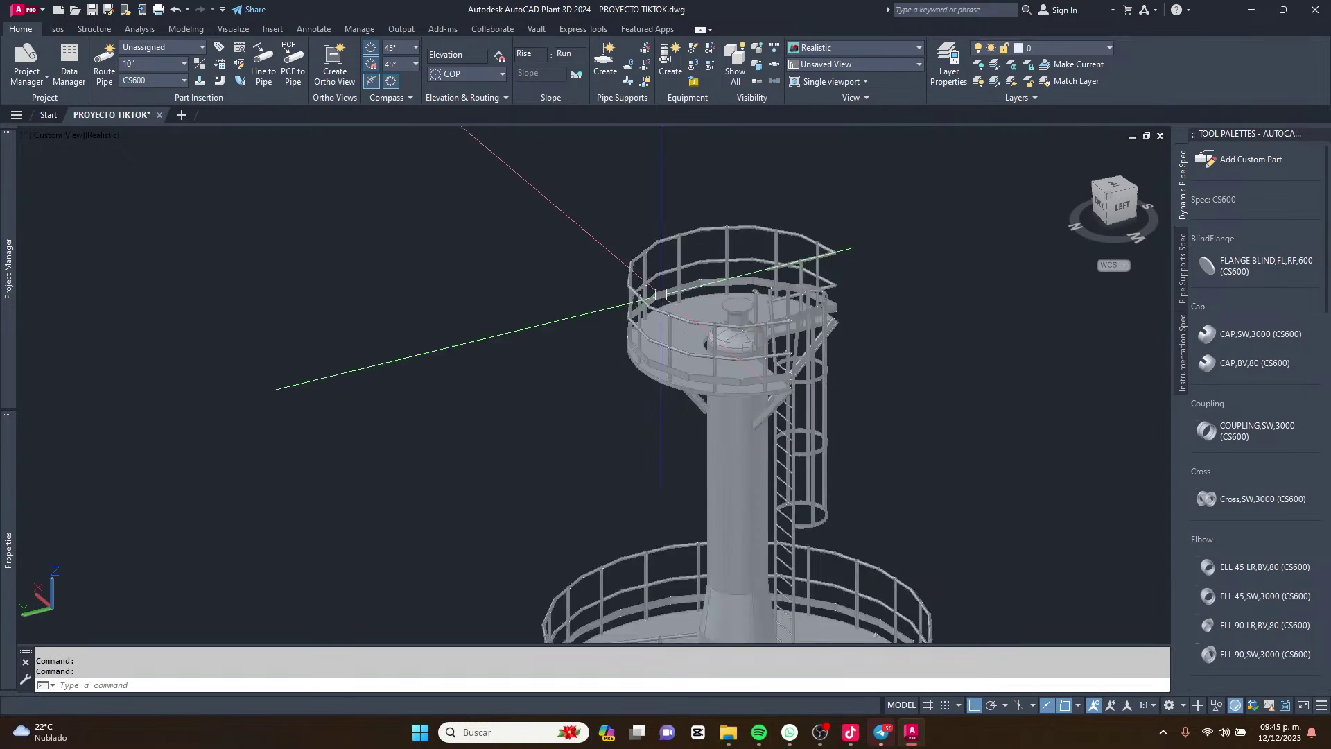
scroll(661, 294, "down", 5)
middle_click_drag(661, 294, 651, 263)
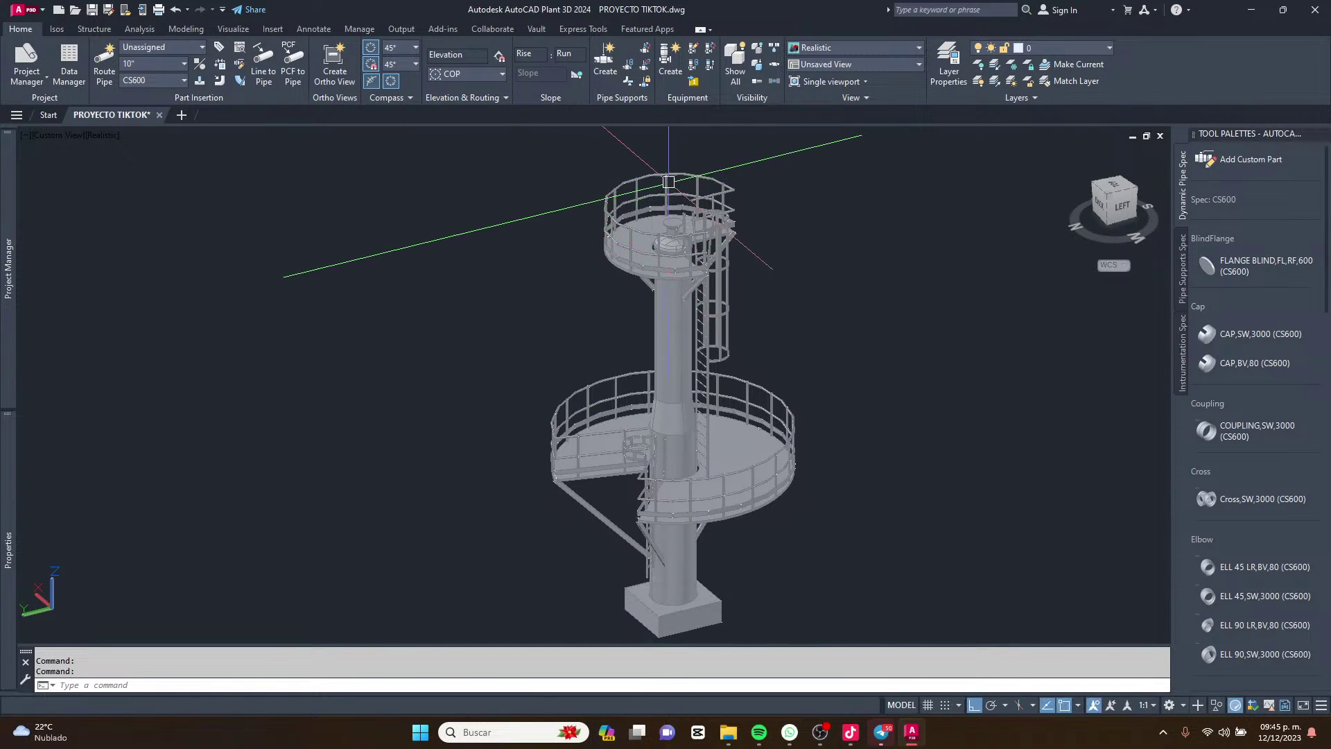
Try to route a 10" pipe from the tank's top nozzle with the CS600 spec.
scroll(660, 183, "up", 6)
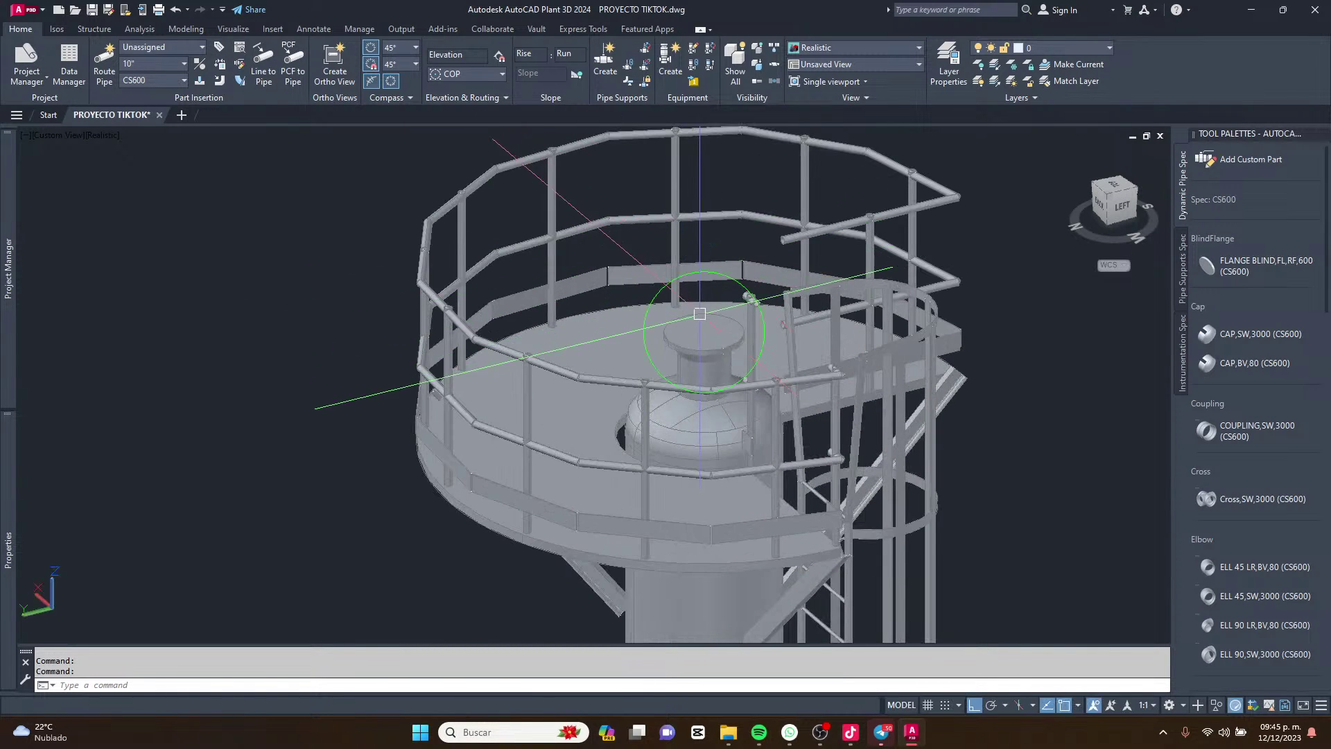
left_click(704, 310)
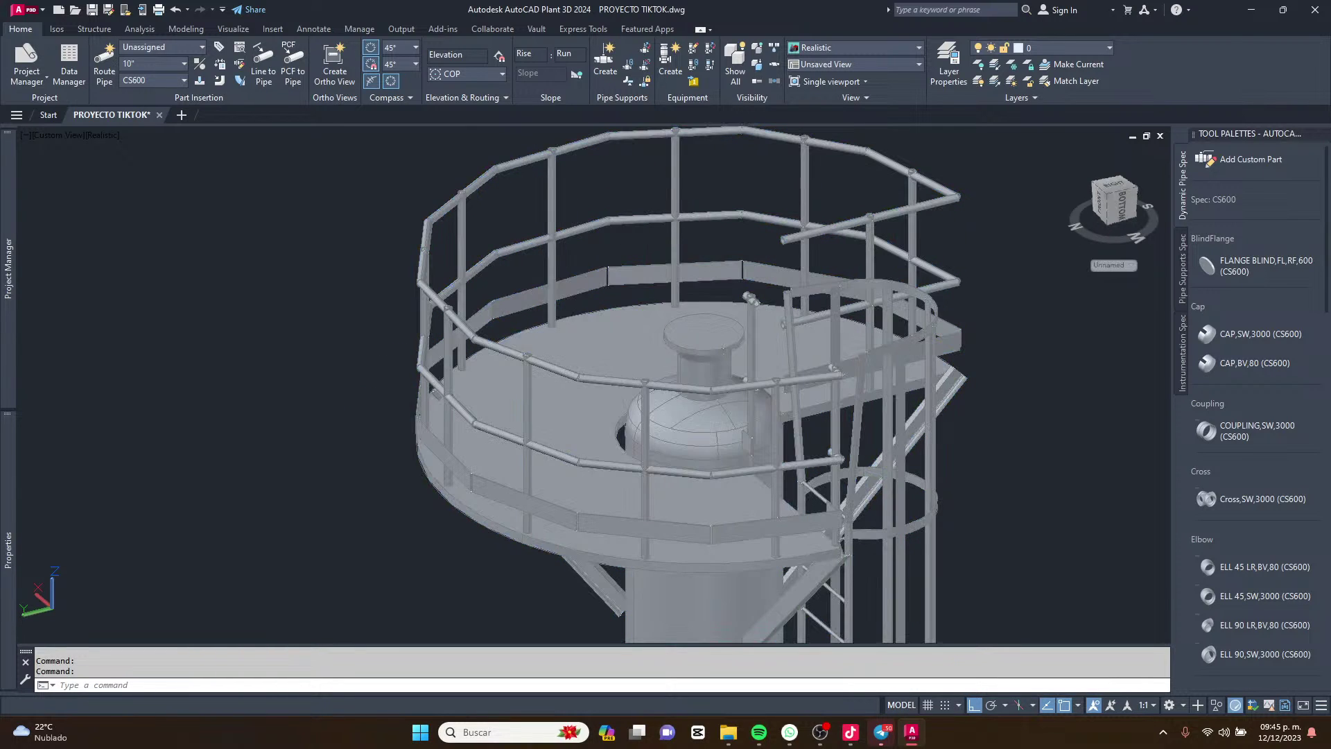
left_click(784, 432)
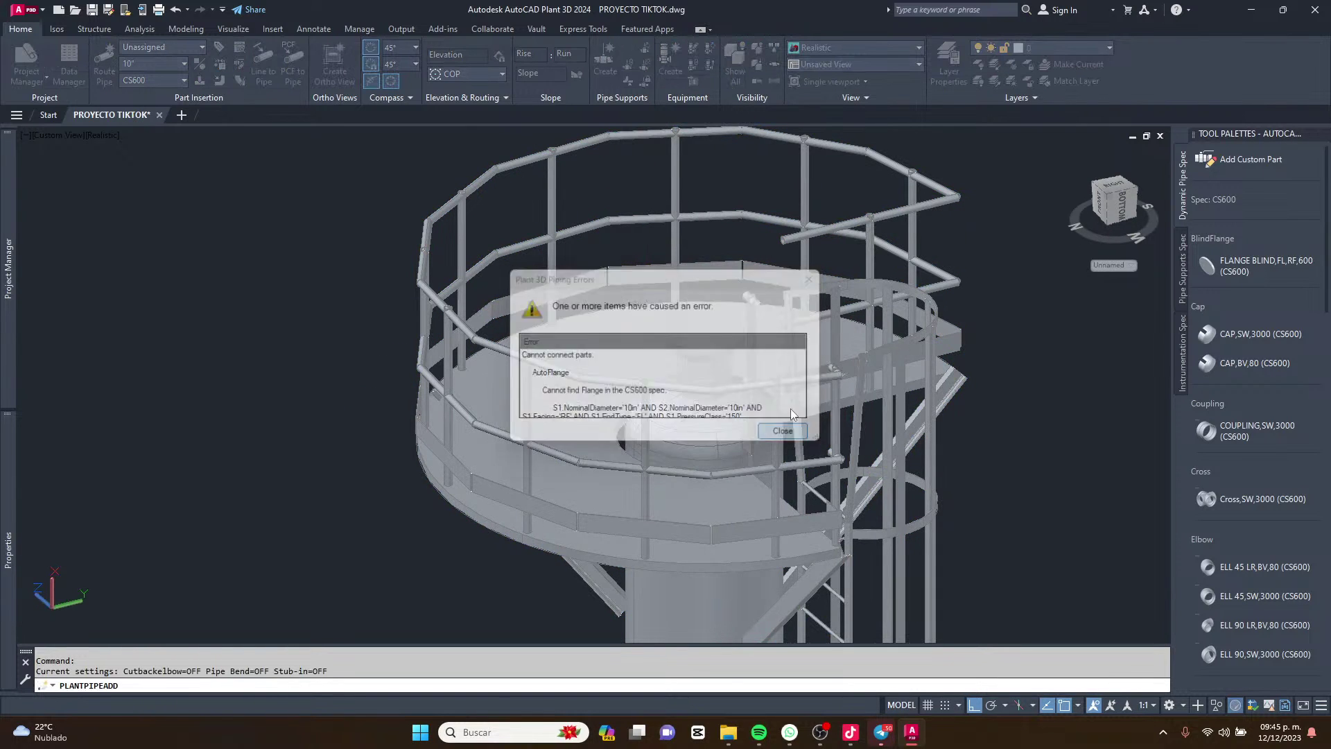
key("Escape")
key("Escape")
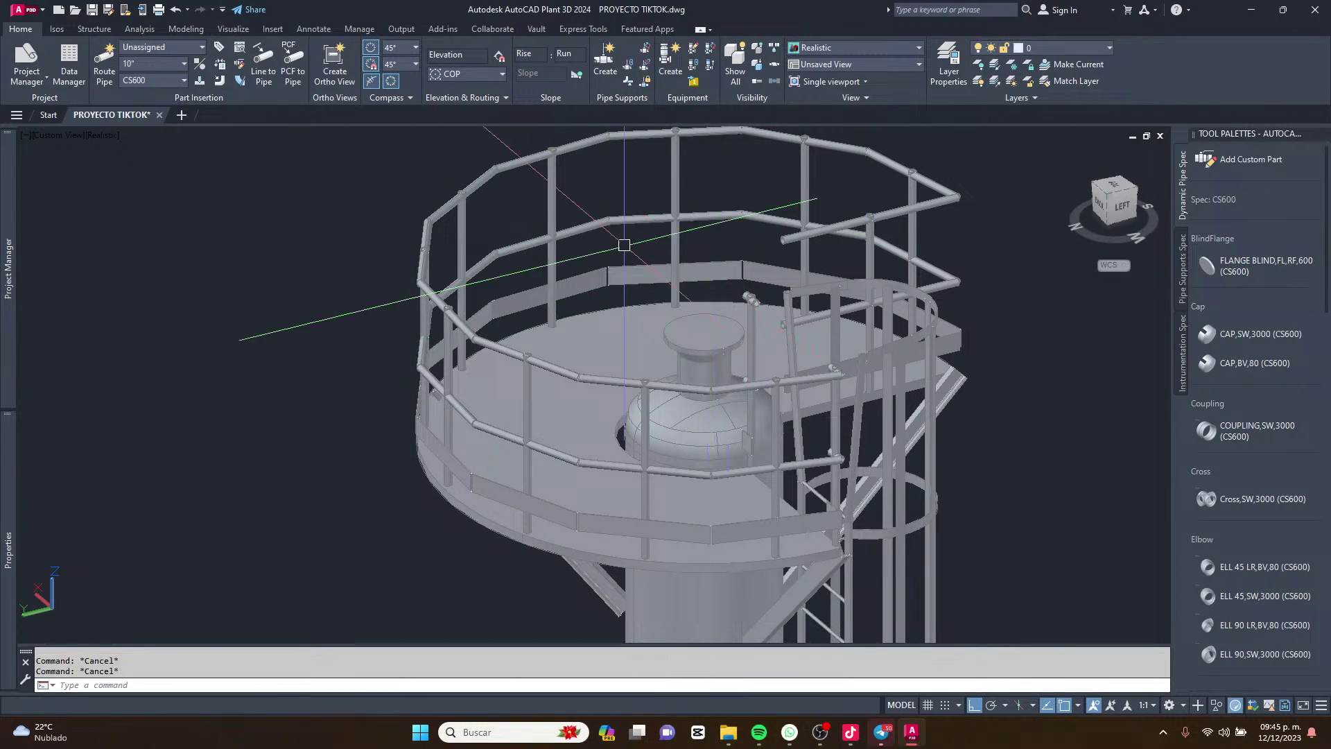
Change the current pipe spec to CS150.
left_click(172, 79)
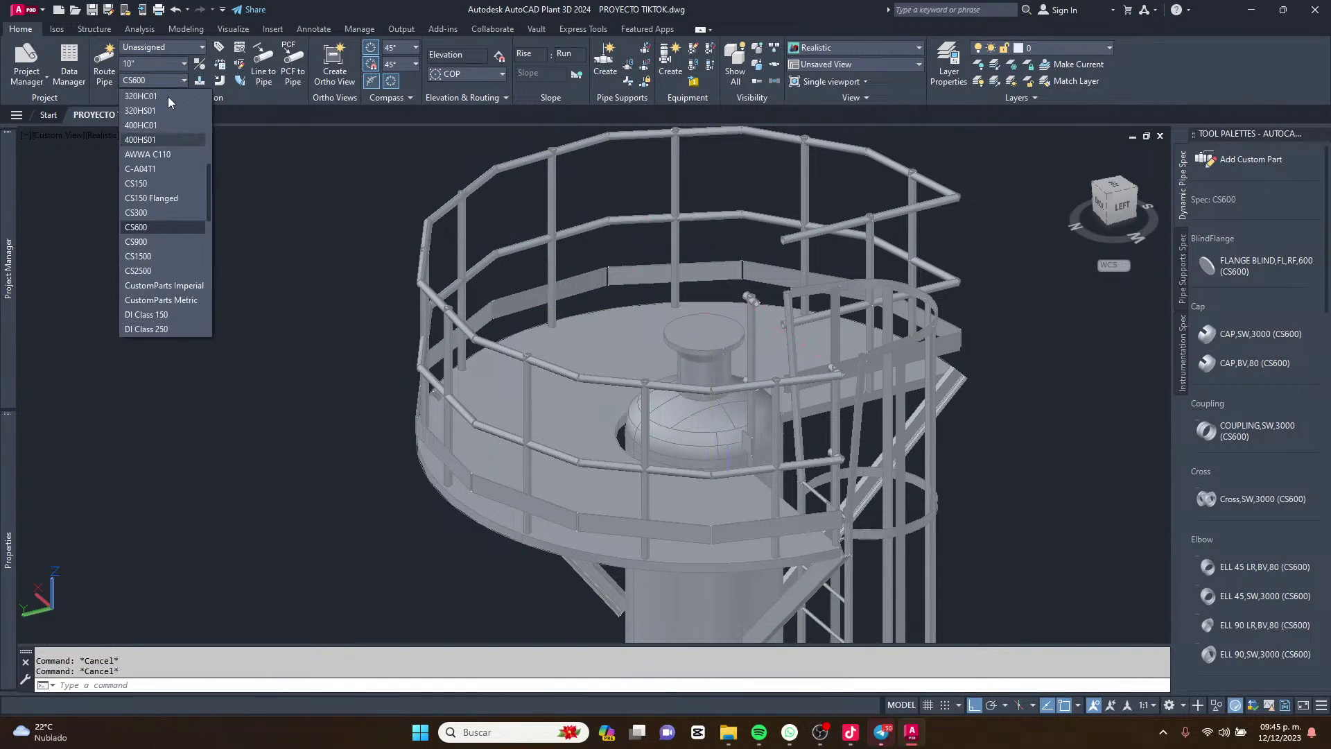
scroll(159, 125, "up", 8)
scroll(170, 149, "down", 4)
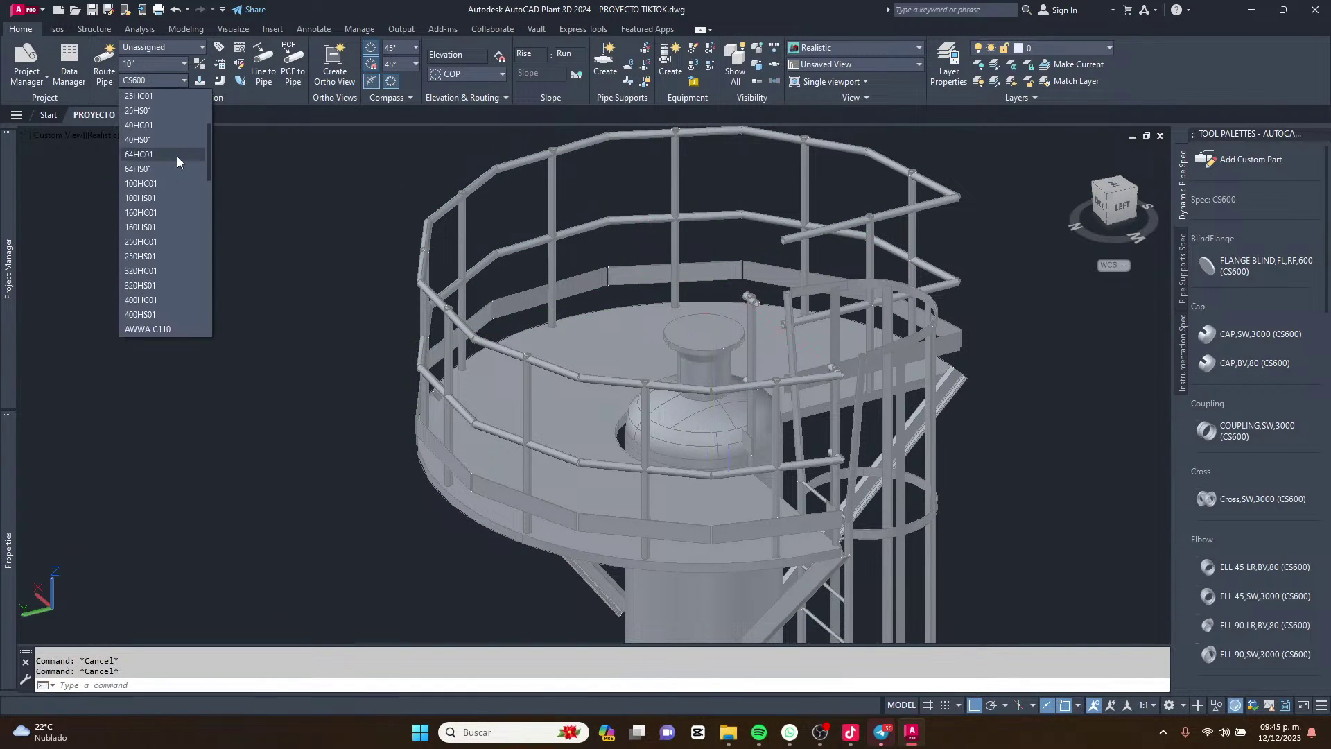
left_click(148, 227)
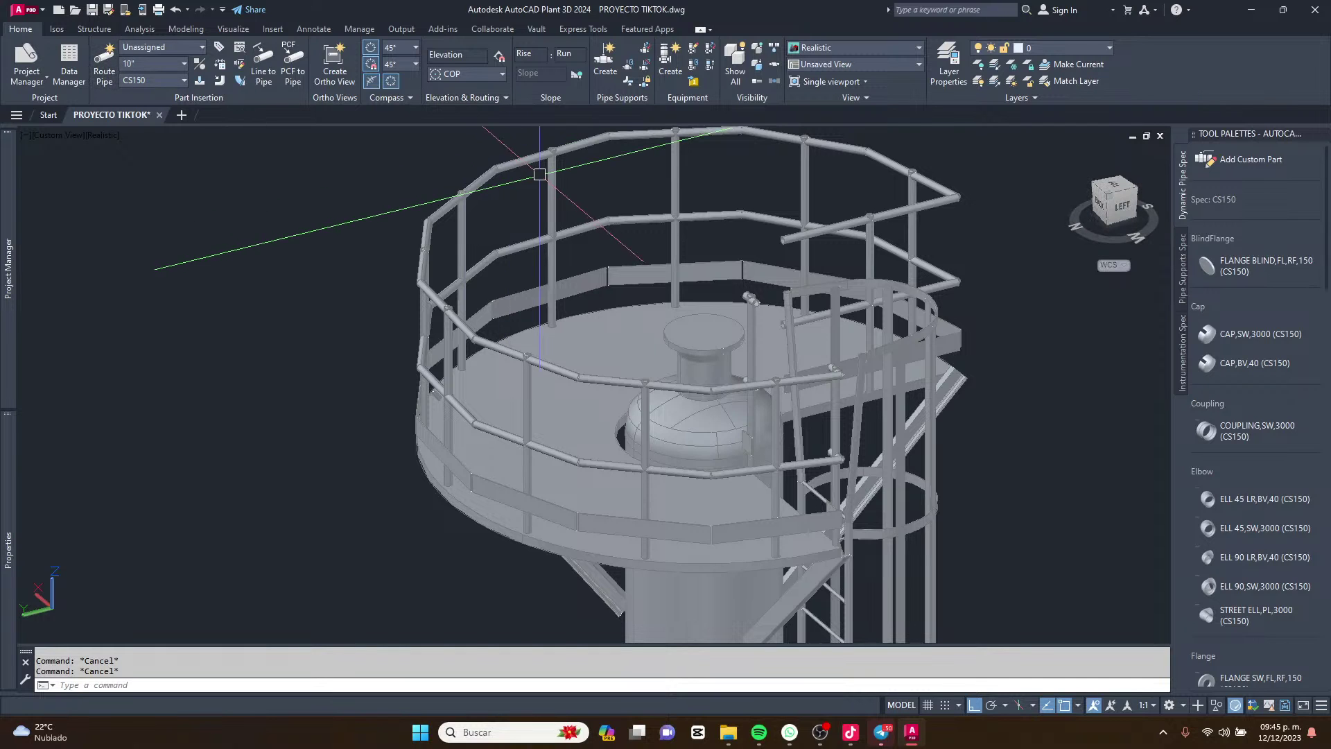
Route a 10" CS150 pipe from the top nozzle straight up to about elevation 11505 and horizontally north past the upper platform.
scroll(706, 325, "down", 3)
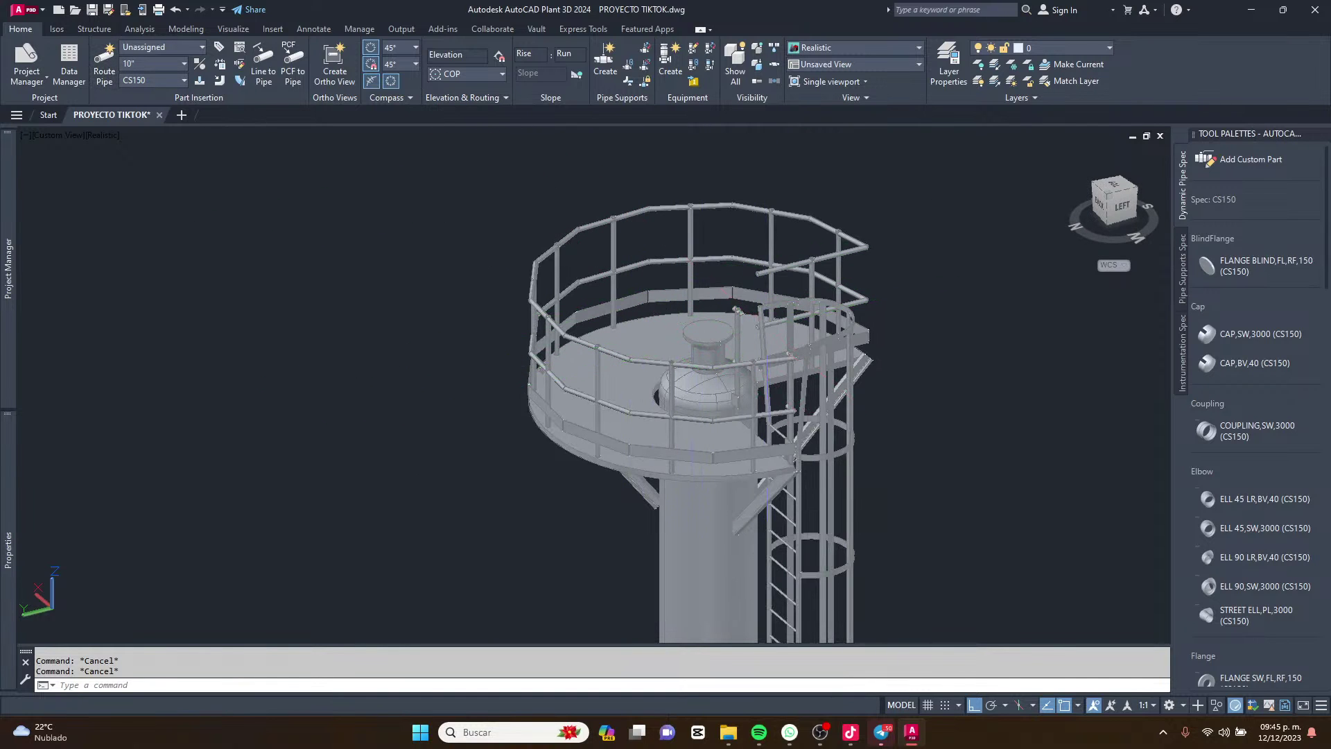
middle_click_drag(700, 326, 659, 339)
scroll(676, 328, "up", 2)
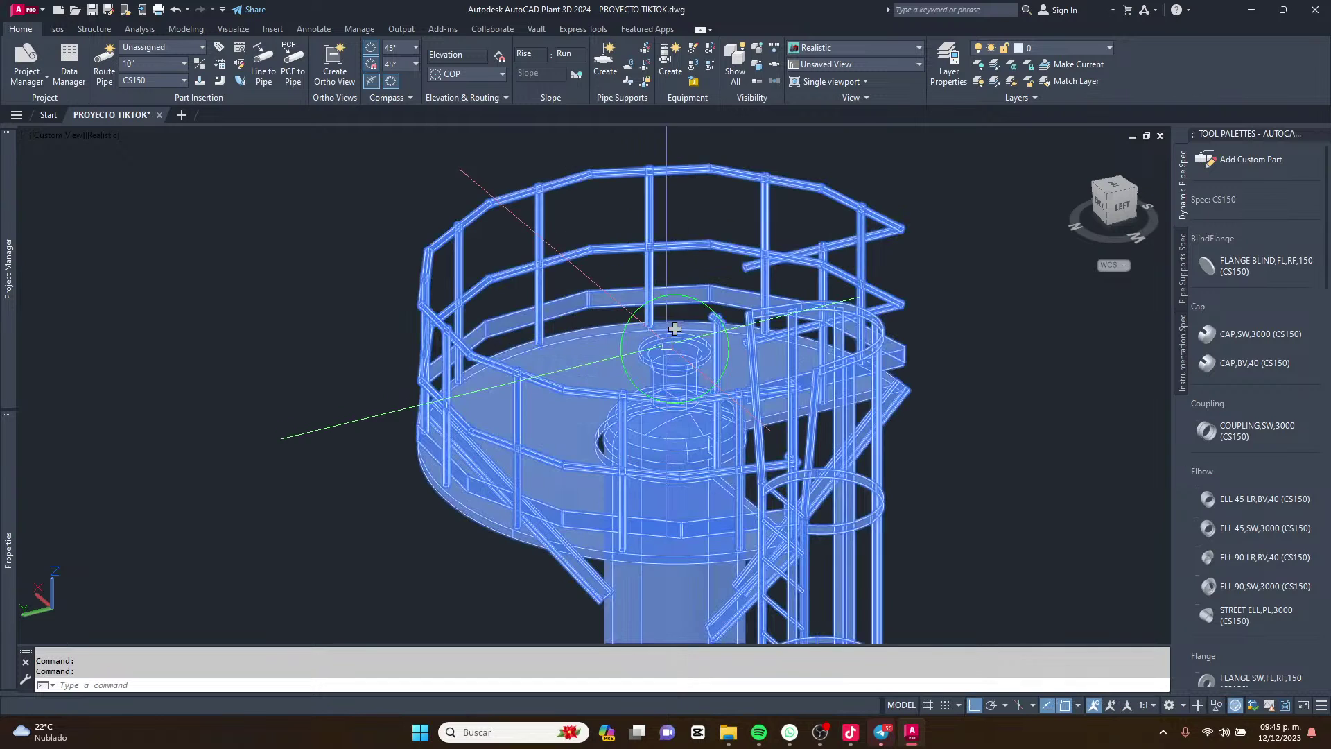
left_click(675, 329)
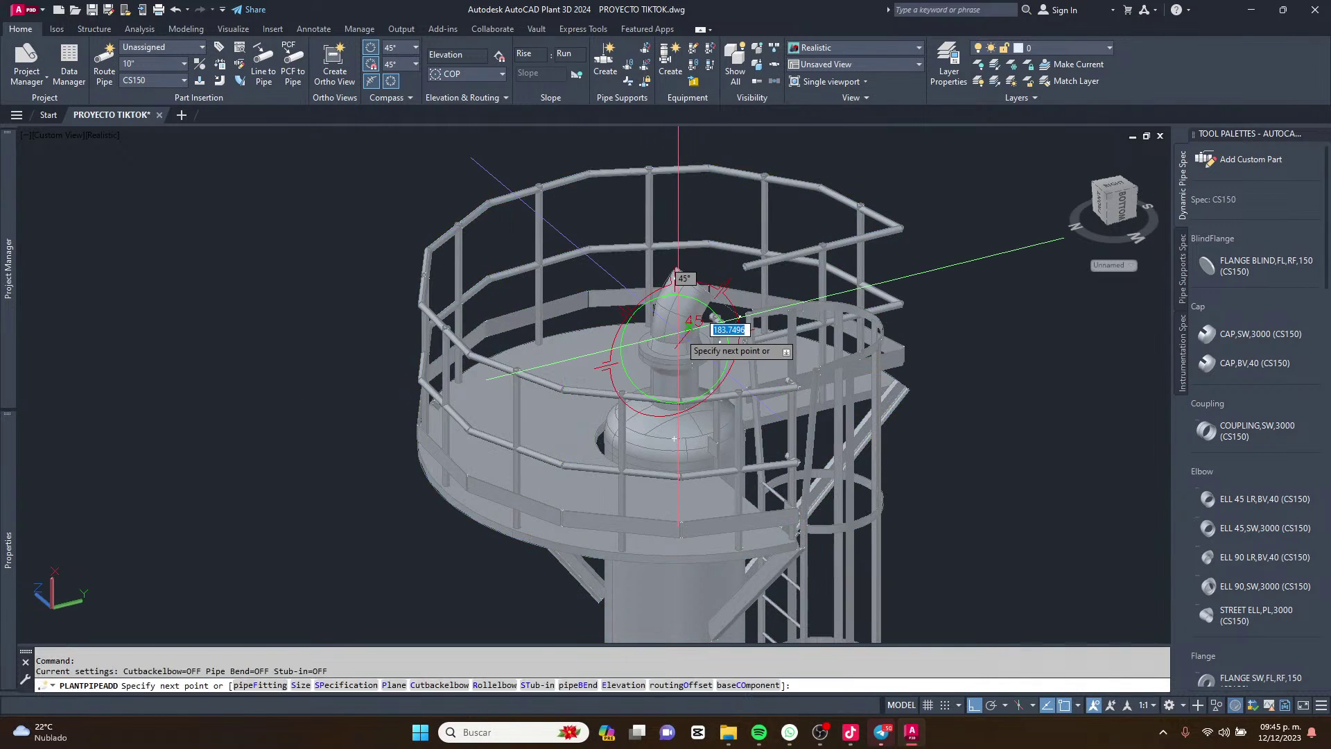
scroll(676, 326, "down", 3)
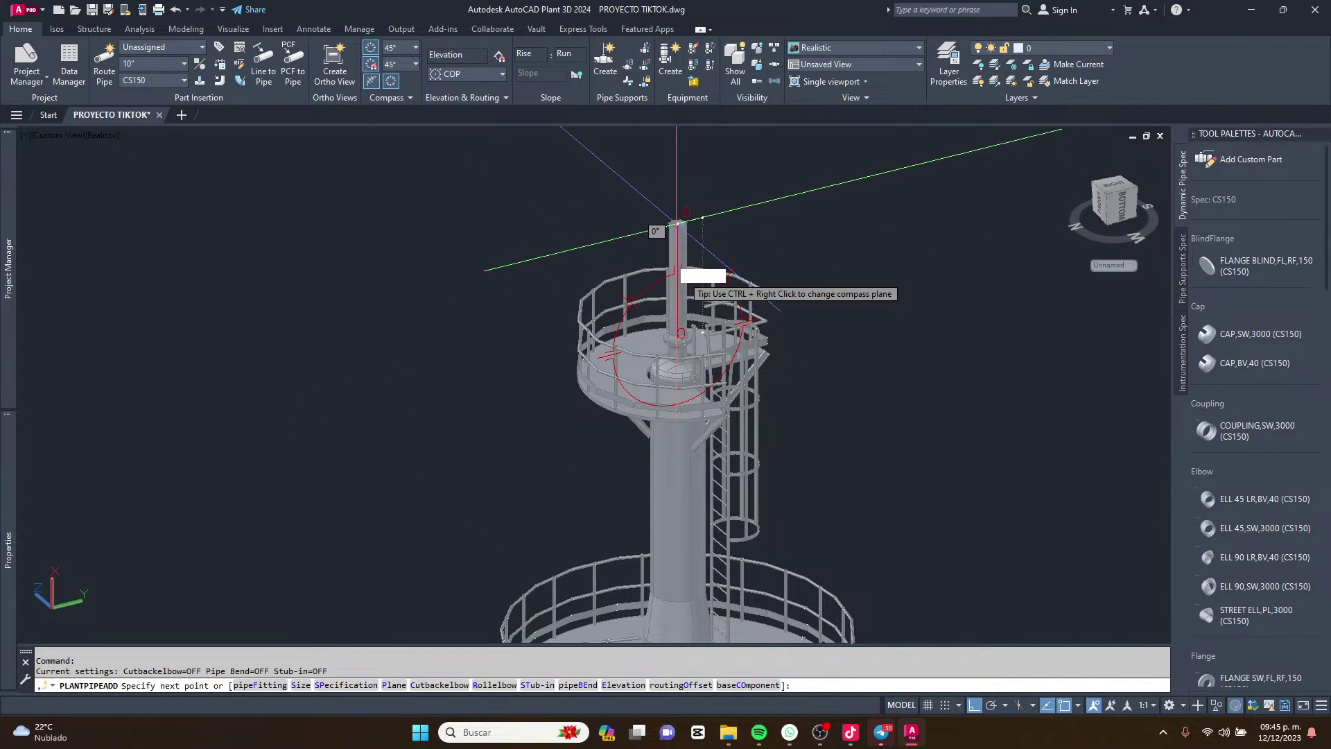
left_click(678, 200)
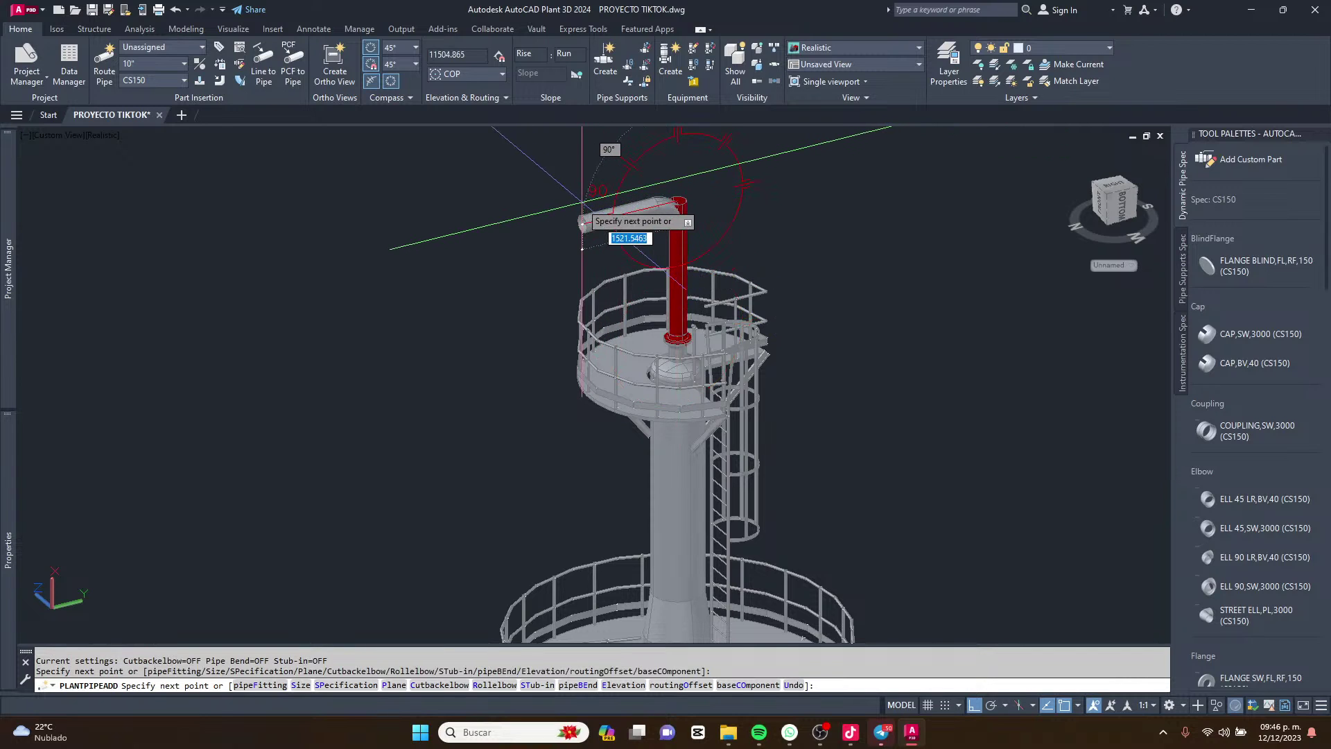
left_click(444, 258)
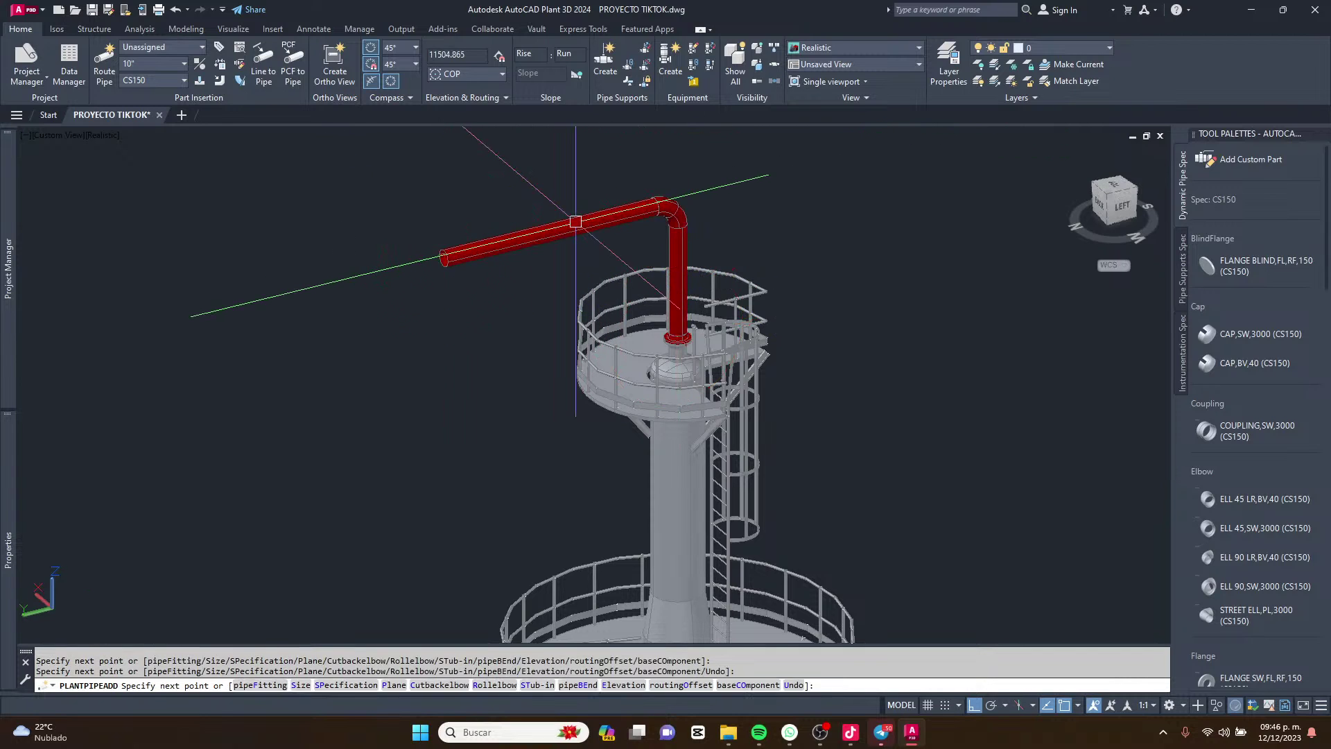
key("Escape")
scroll(575, 222, "down", 3)
scroll(620, 459, "up", 2)
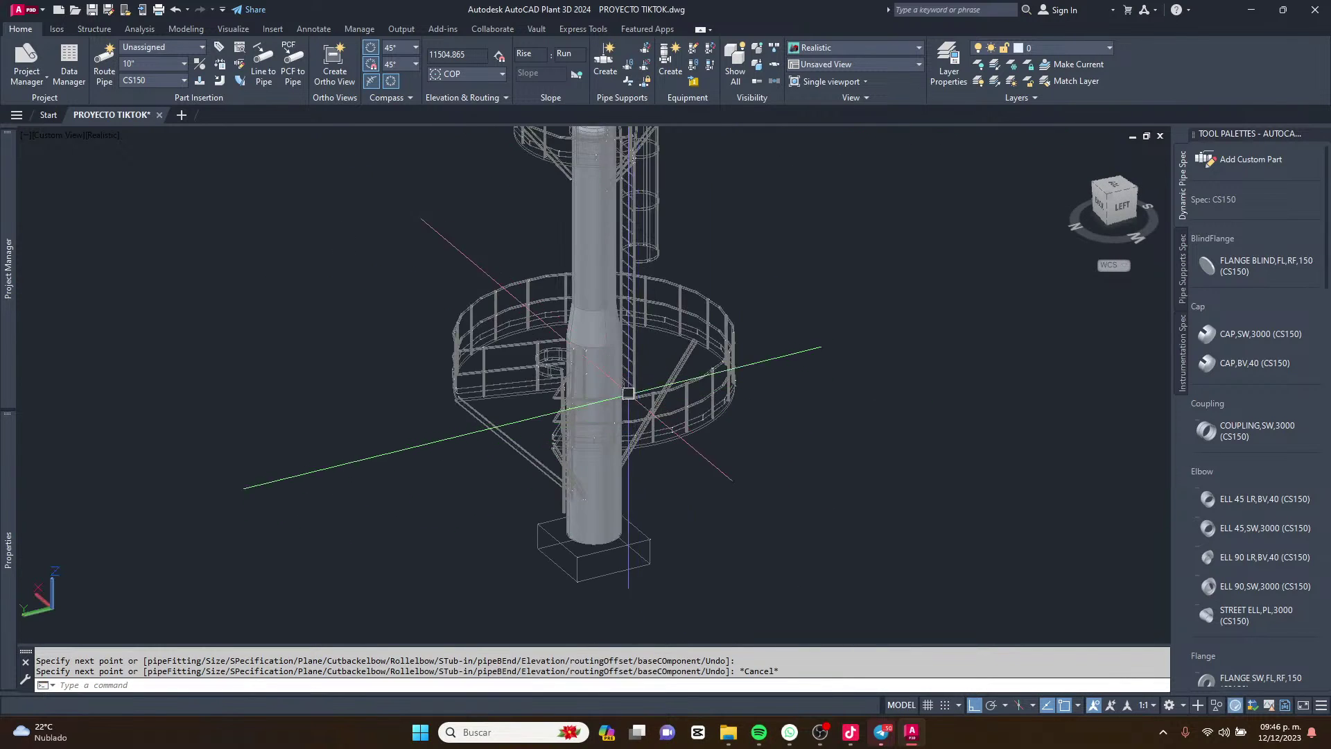
scroll(620, 459, "down", 2)
scroll(620, 459, "up", 3)
scroll(621, 459, "down", 1)
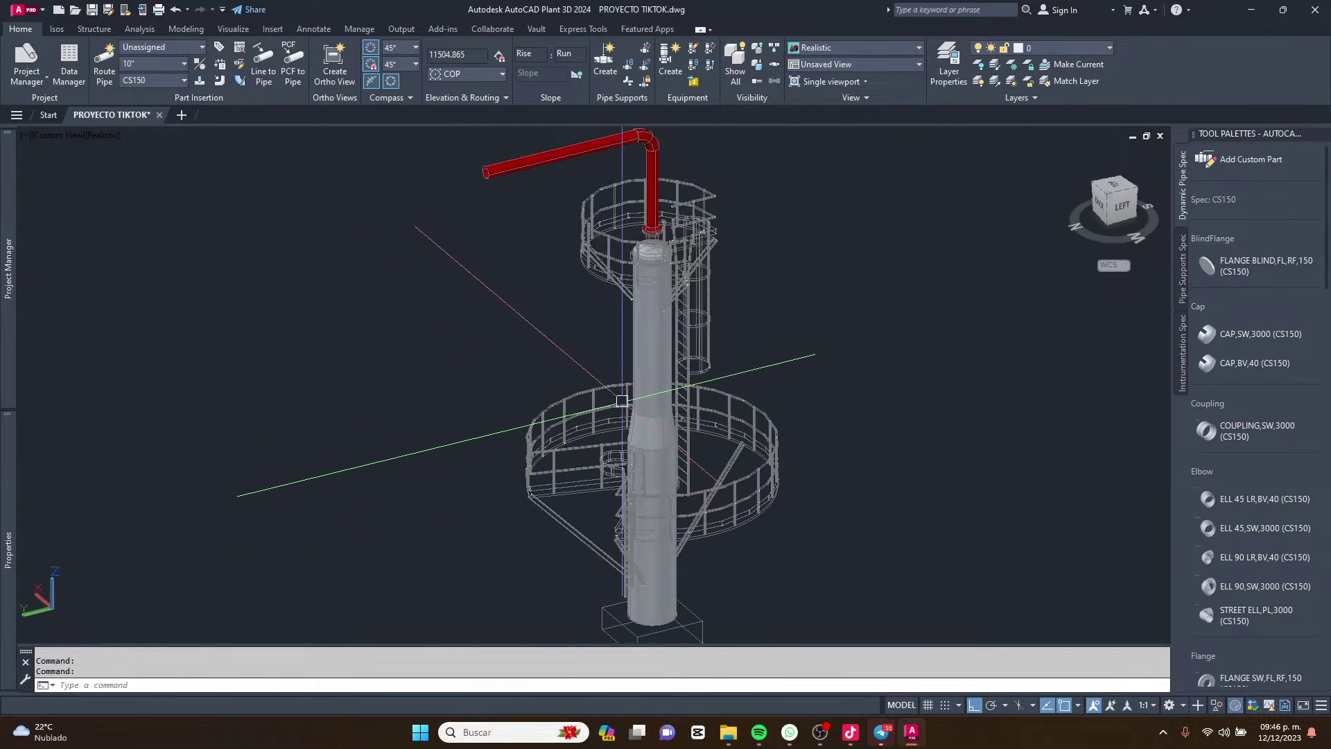
Add another nozzle to the tank and define it as a straight 20" flanged RF nozzle, class 150, ASME B16.5.
middle_click_drag(617, 361, 633, 396)
left_click(656, 368)
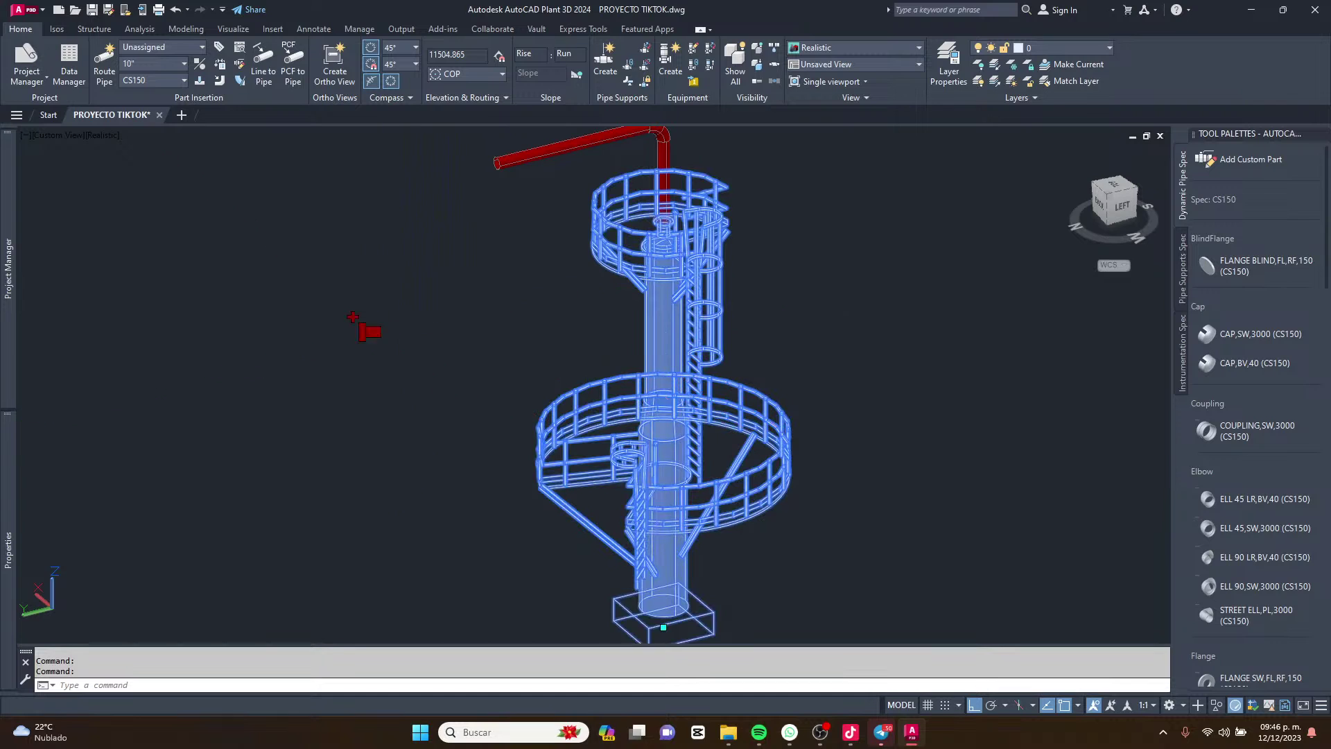
key("Escape")
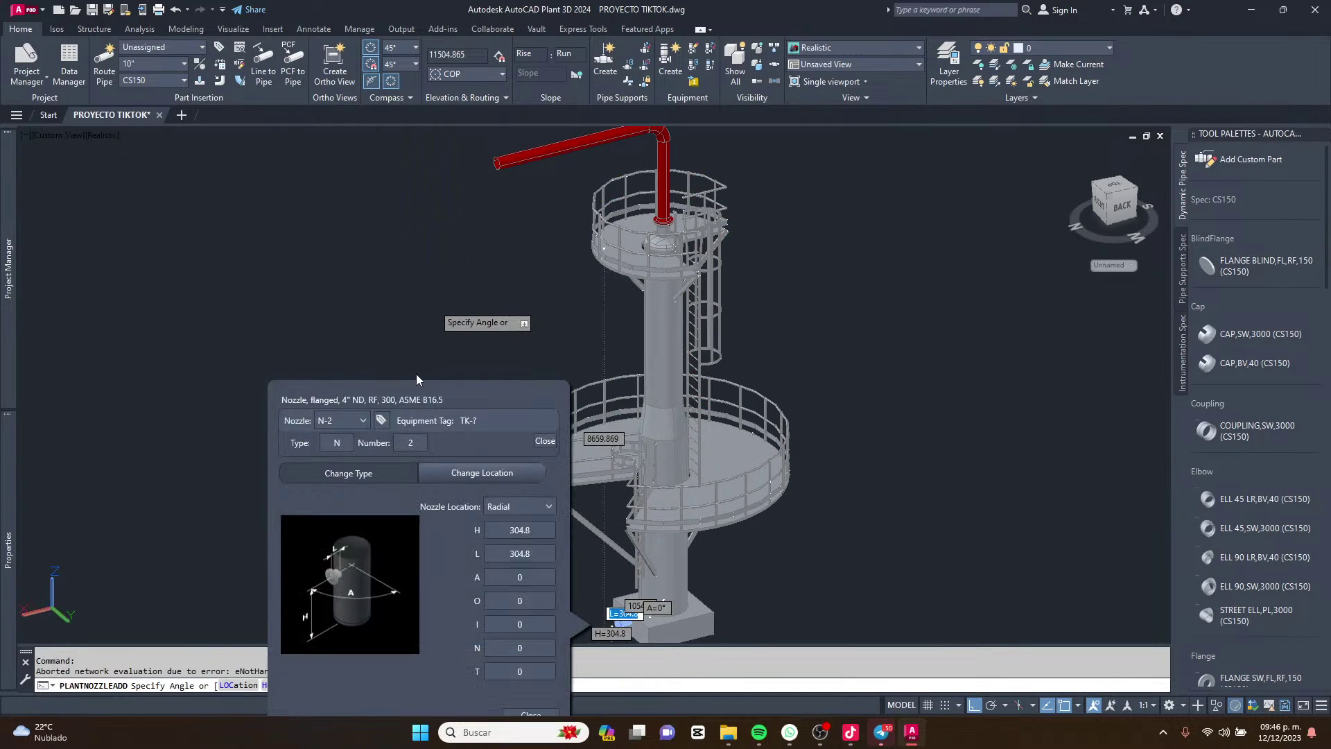
left_click_drag(430, 398, 658, 285)
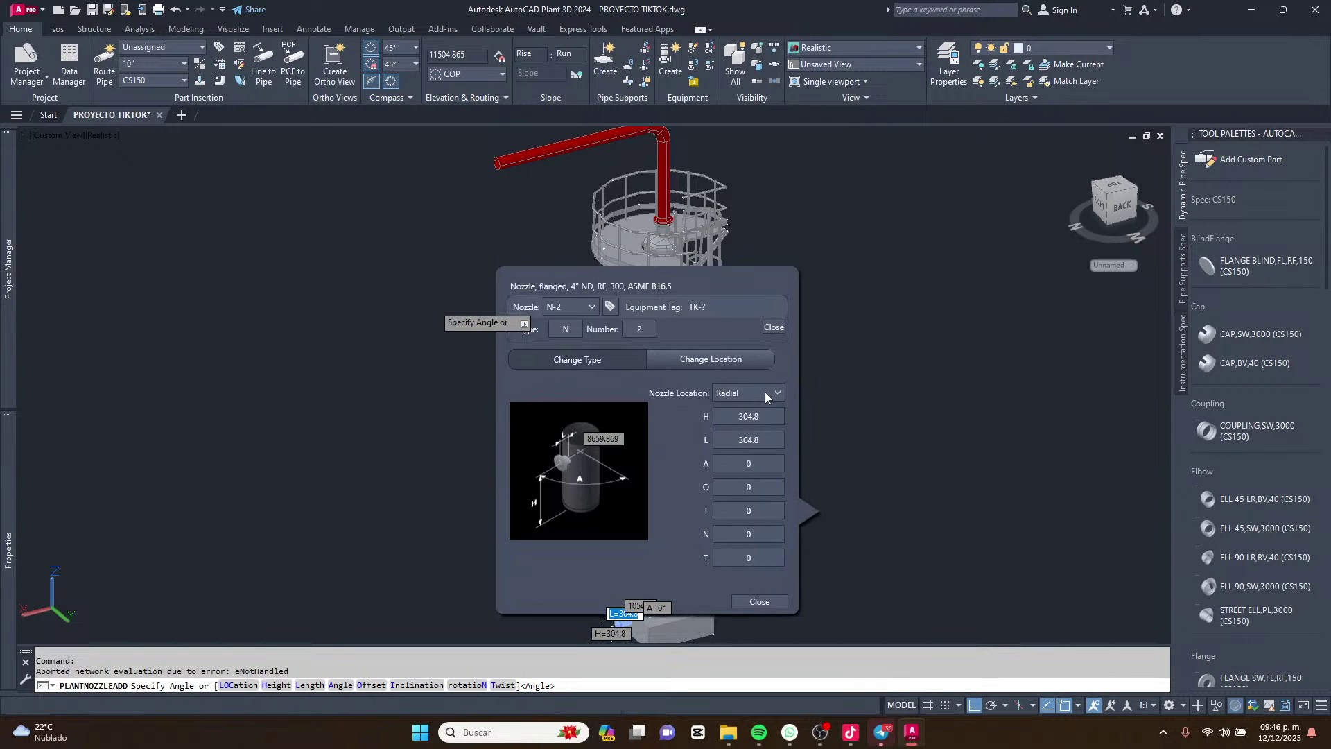
left_click(600, 356)
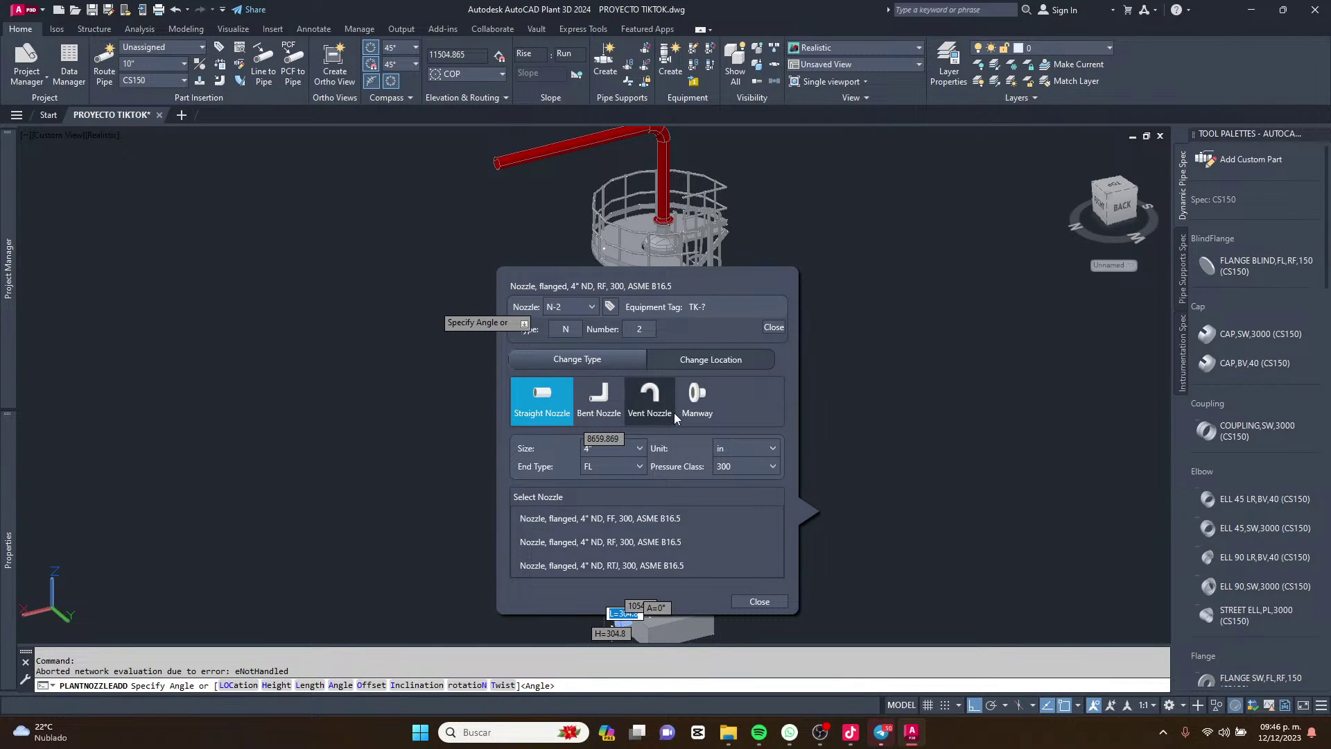
left_click(632, 448)
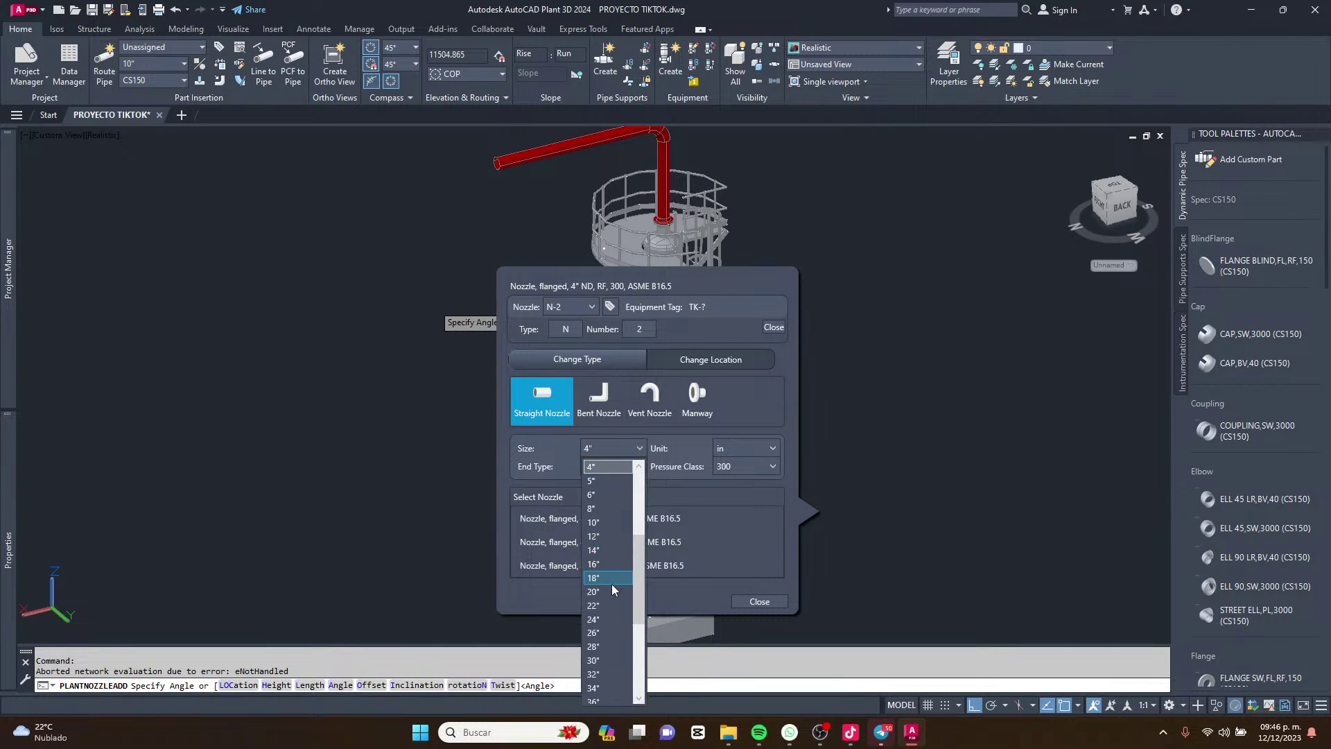
left_click(612, 590)
left_click(746, 466)
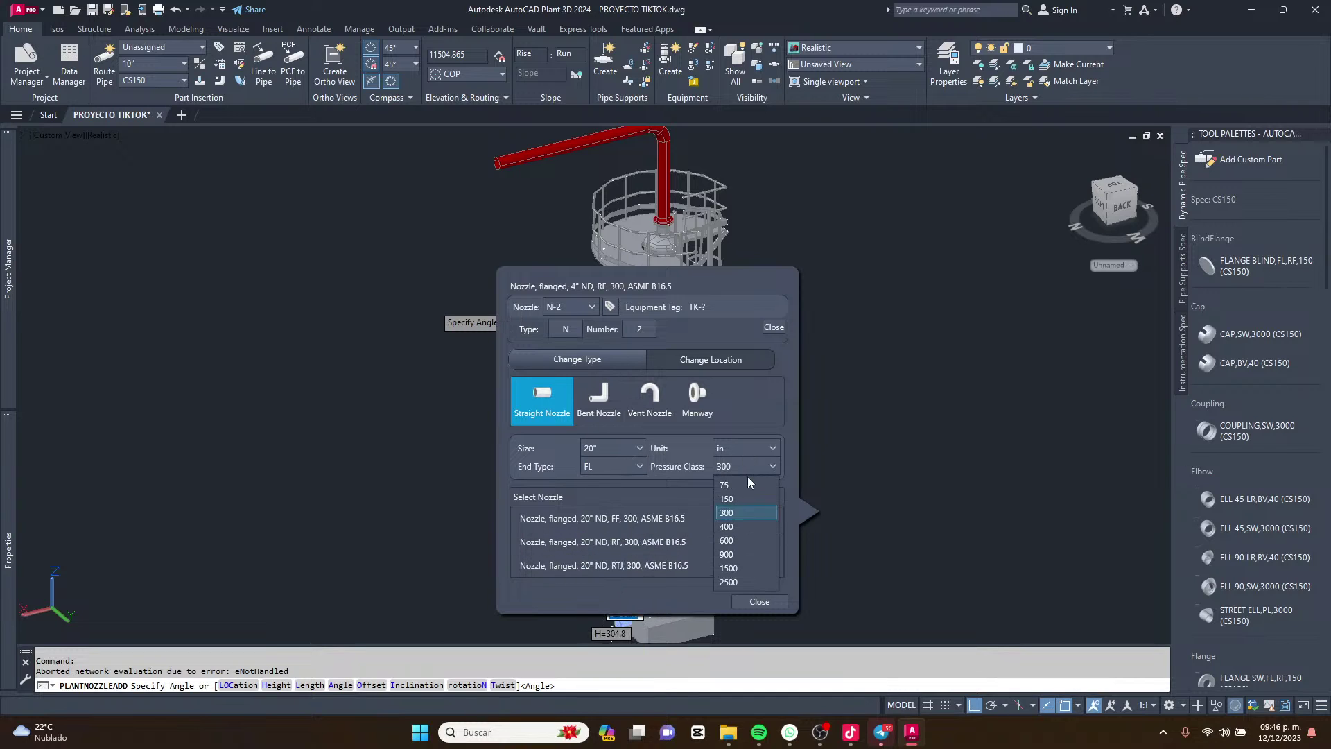
left_click(739, 500)
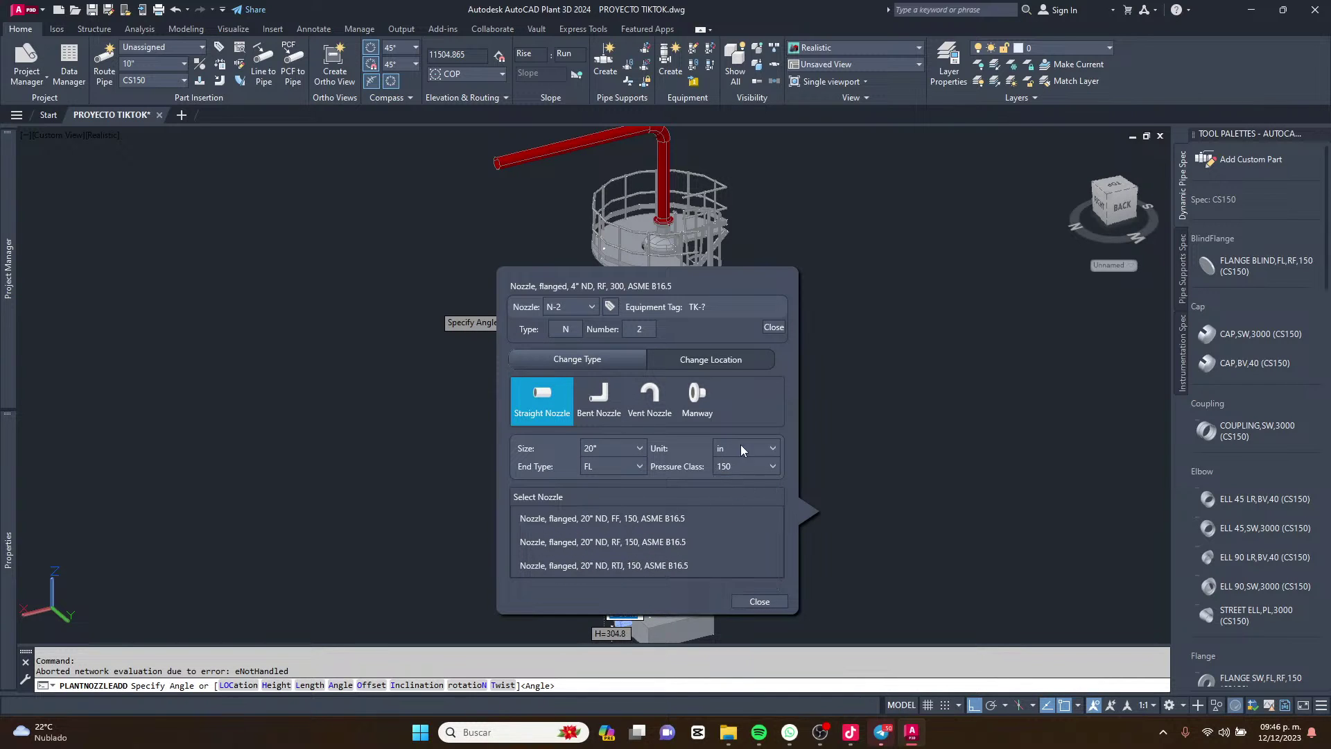
left_click(680, 546)
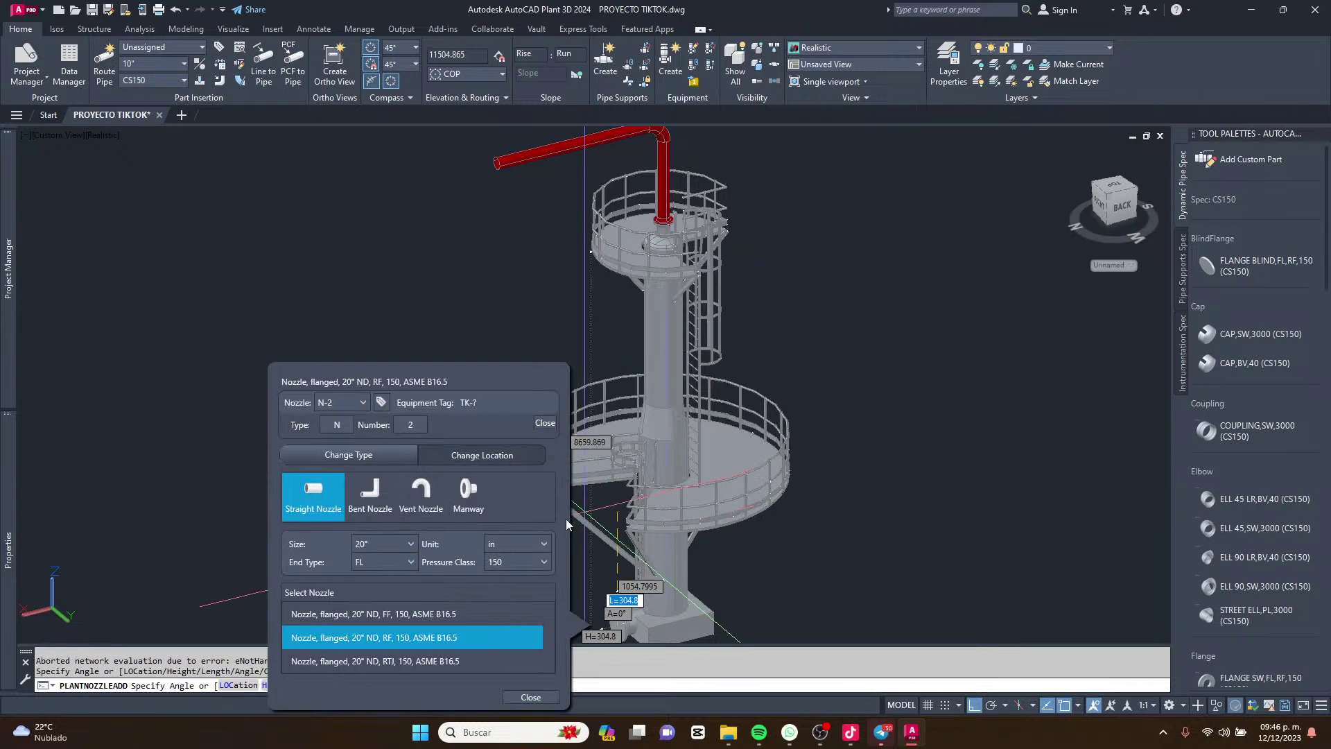
Place the 20" nozzle radially on the tank shell at a height of 2500.
left_click_drag(490, 376, 733, 284)
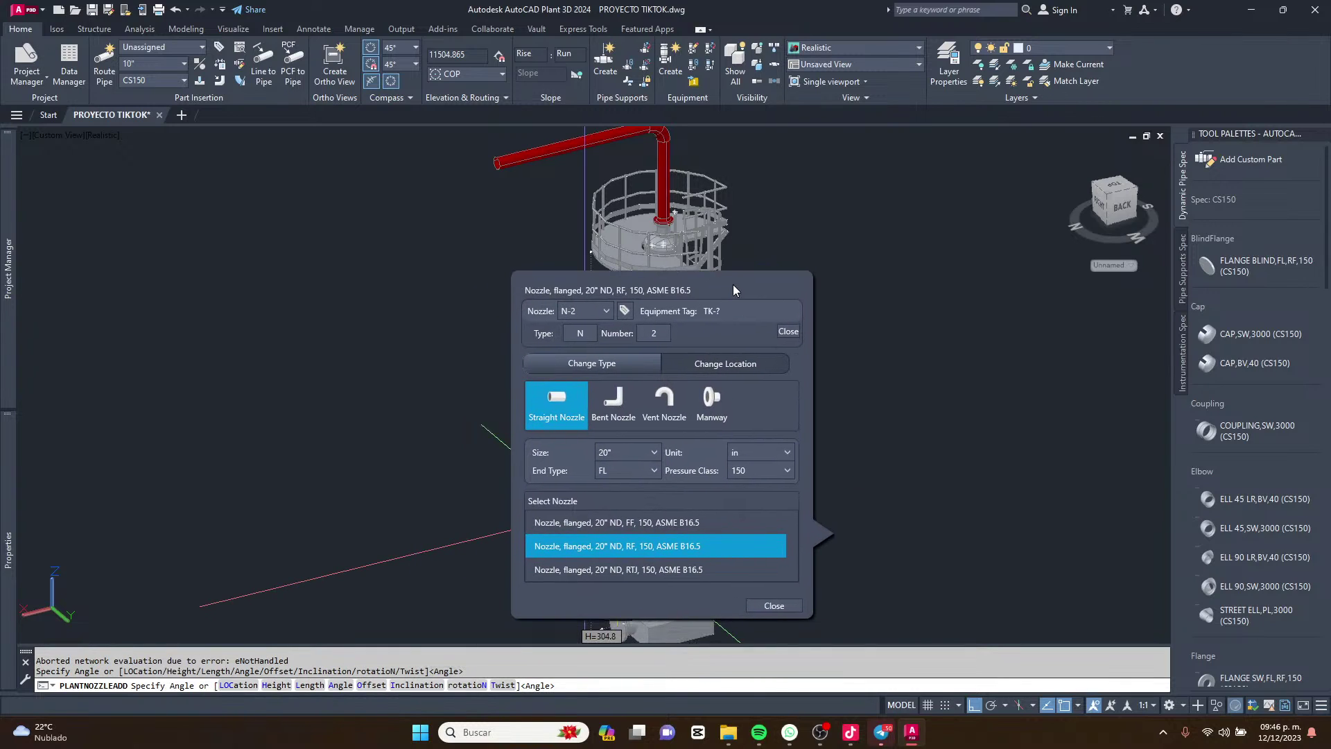
left_click(731, 368)
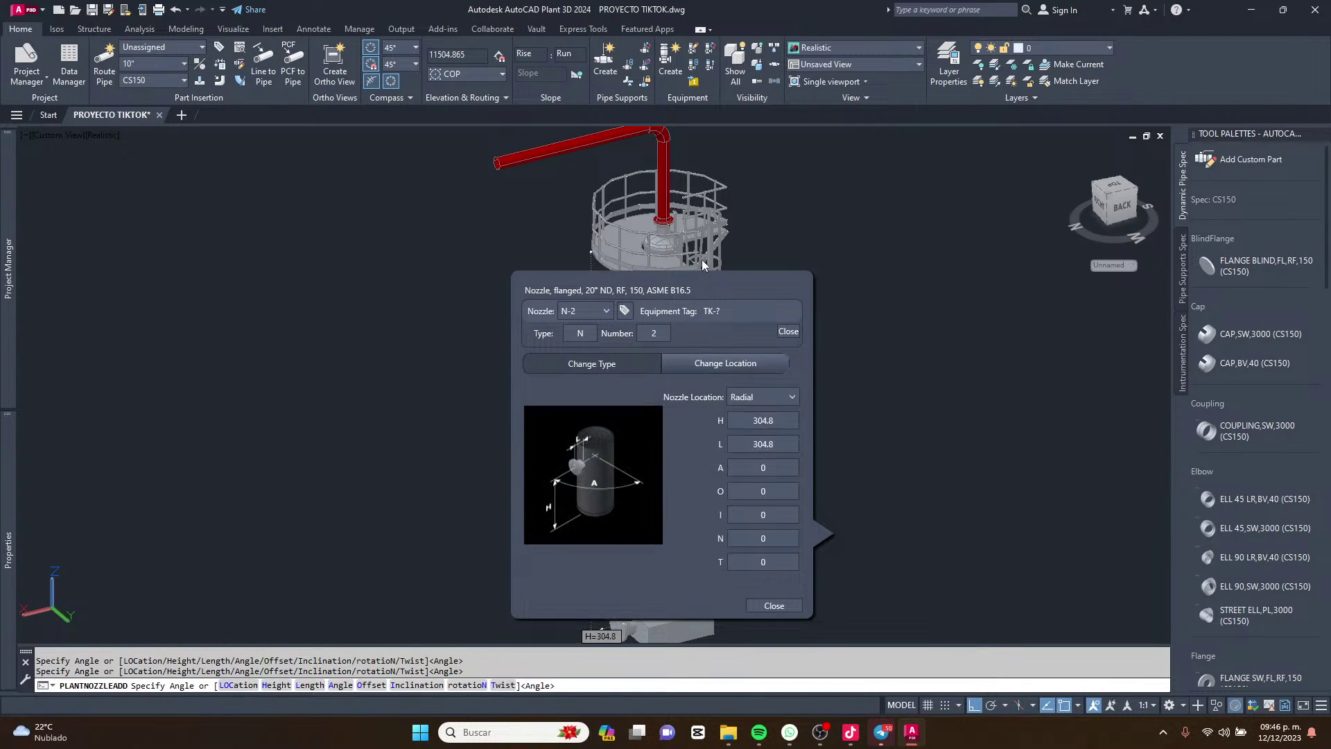
left_click_drag(713, 281, 683, 236)
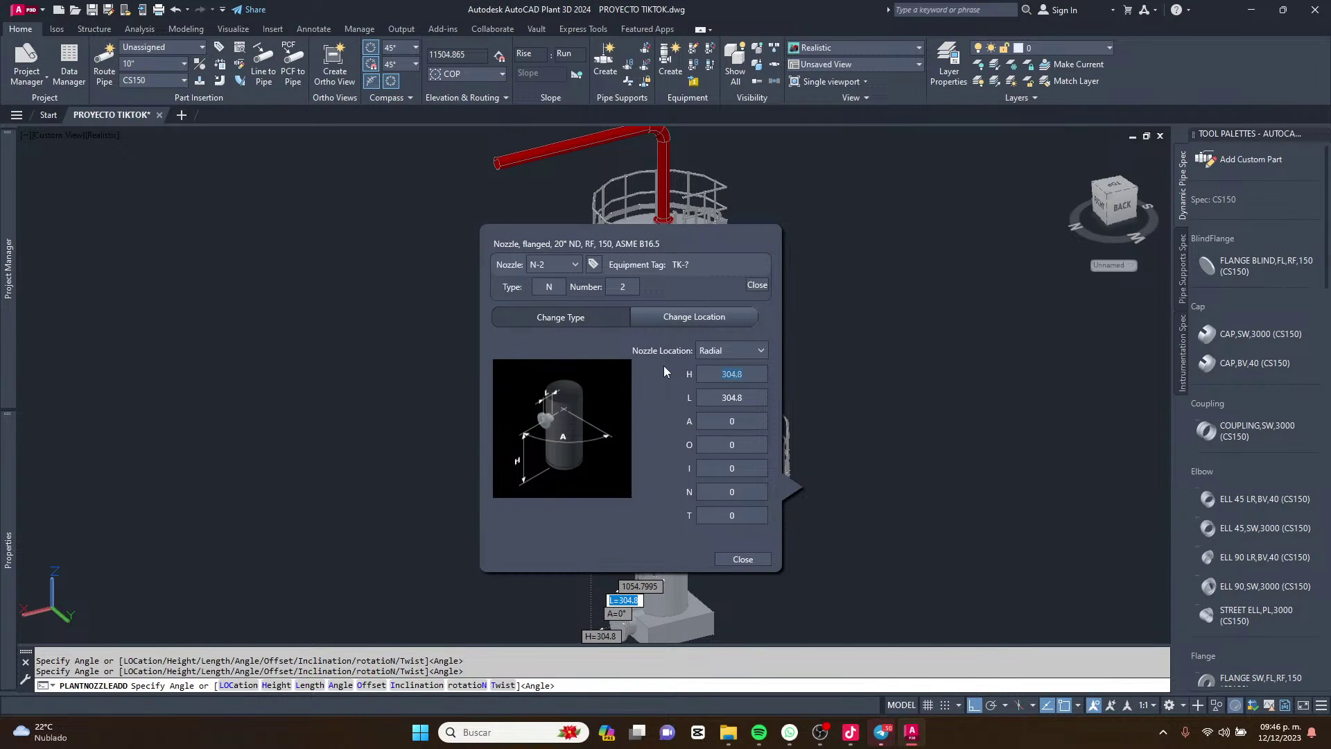
type("2500")
key("Return")
key("Return")
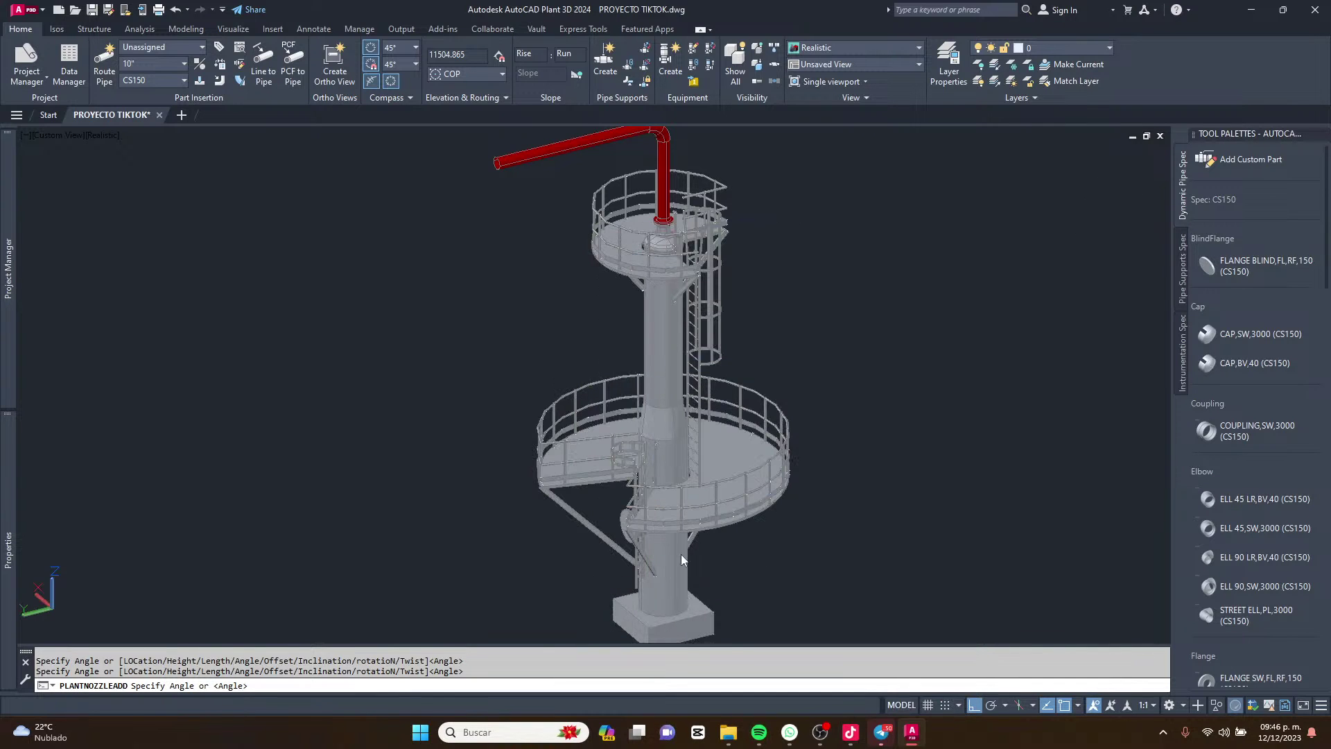
Examine the 20" nozzle's position under the lower platform relative to the ladder and the platform braces.
scroll(638, 553, "up", 6)
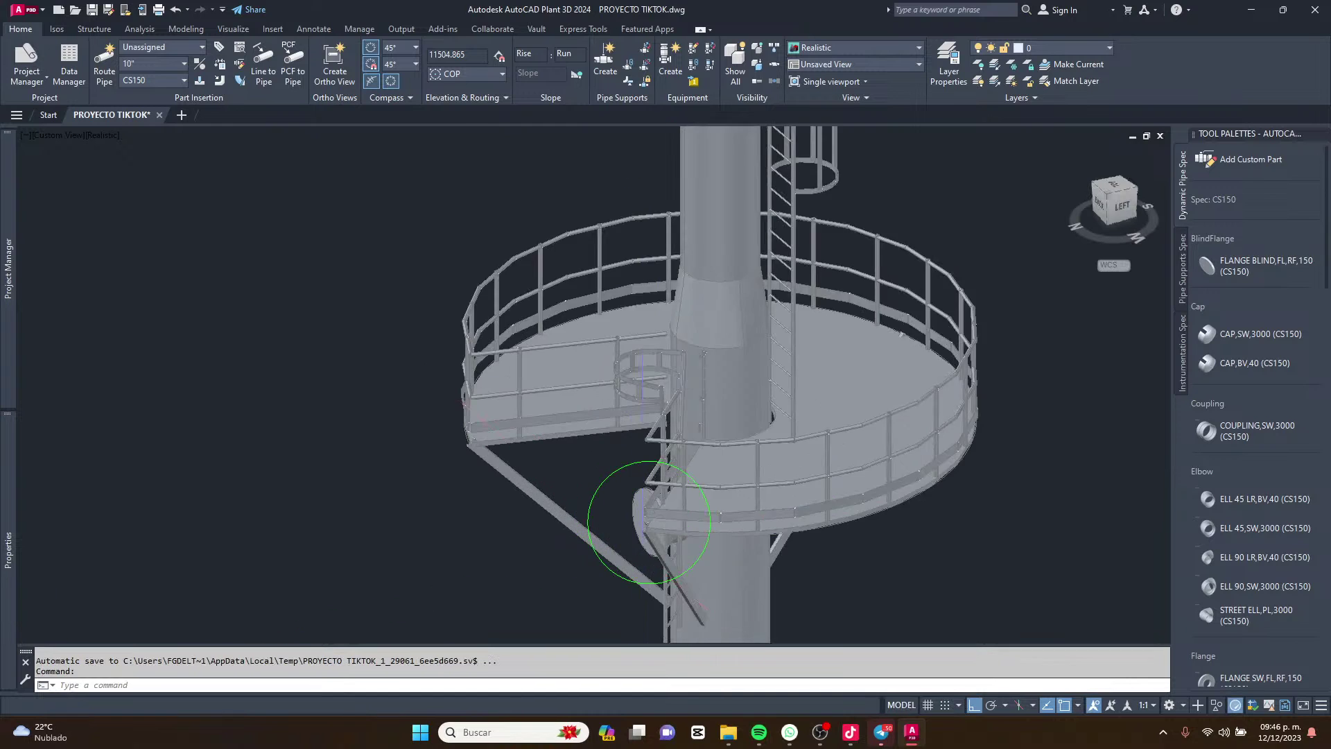
middle_click_drag(667, 518, 802, 439, "shift")
scroll(573, 463, "down", 6)
scroll(694, 468, "up", 4)
middle_click_drag(907, 385, 738, 469)
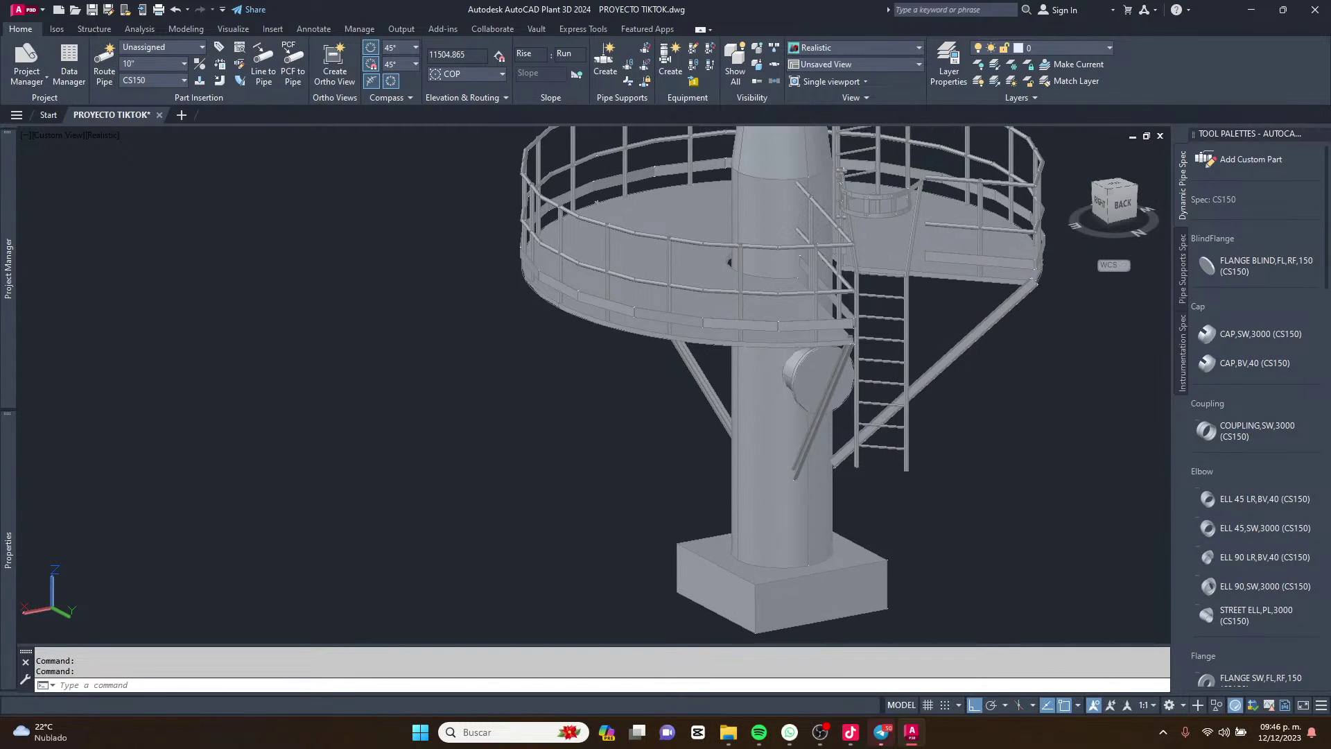
middle_click_drag(798, 425, 752, 440, "shift")
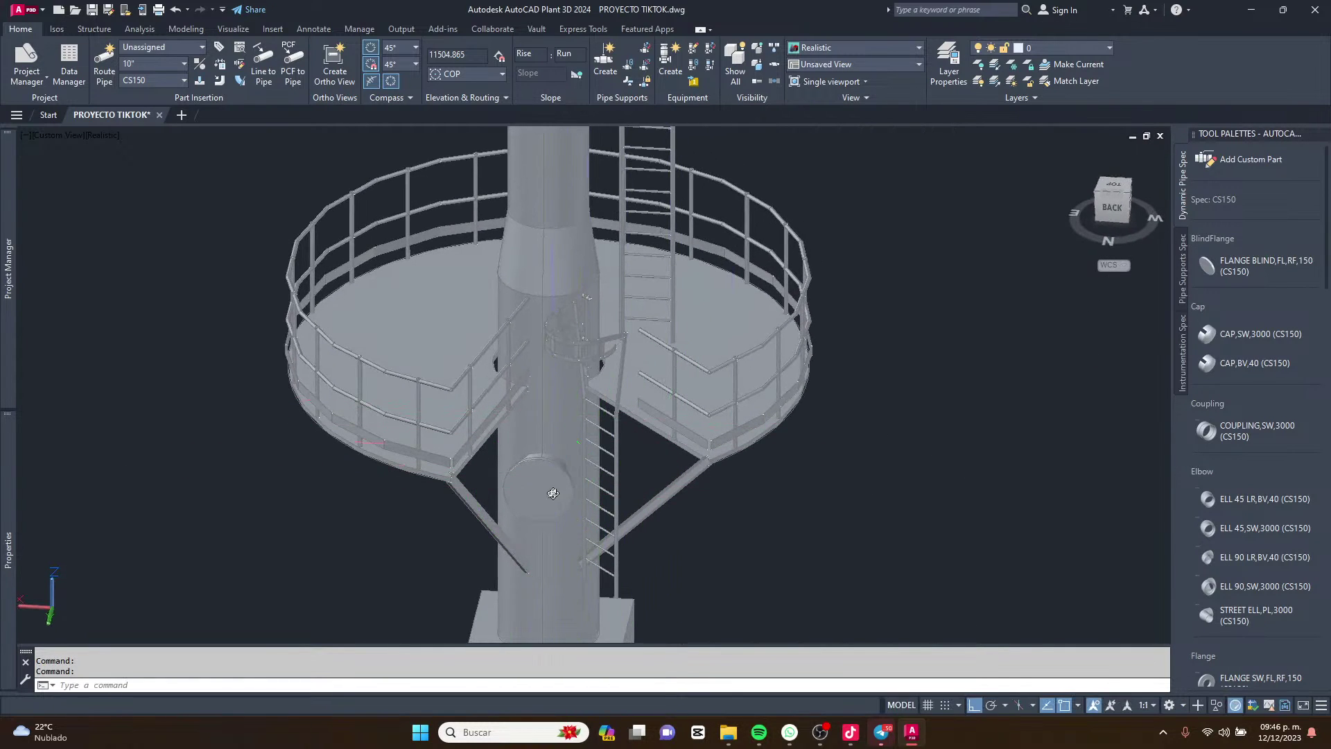
middle_click_drag(554, 490, 647, 476, "shift")
middle_click_drag(778, 443, 738, 446, "shift")
scroll(737, 446, "up", 4)
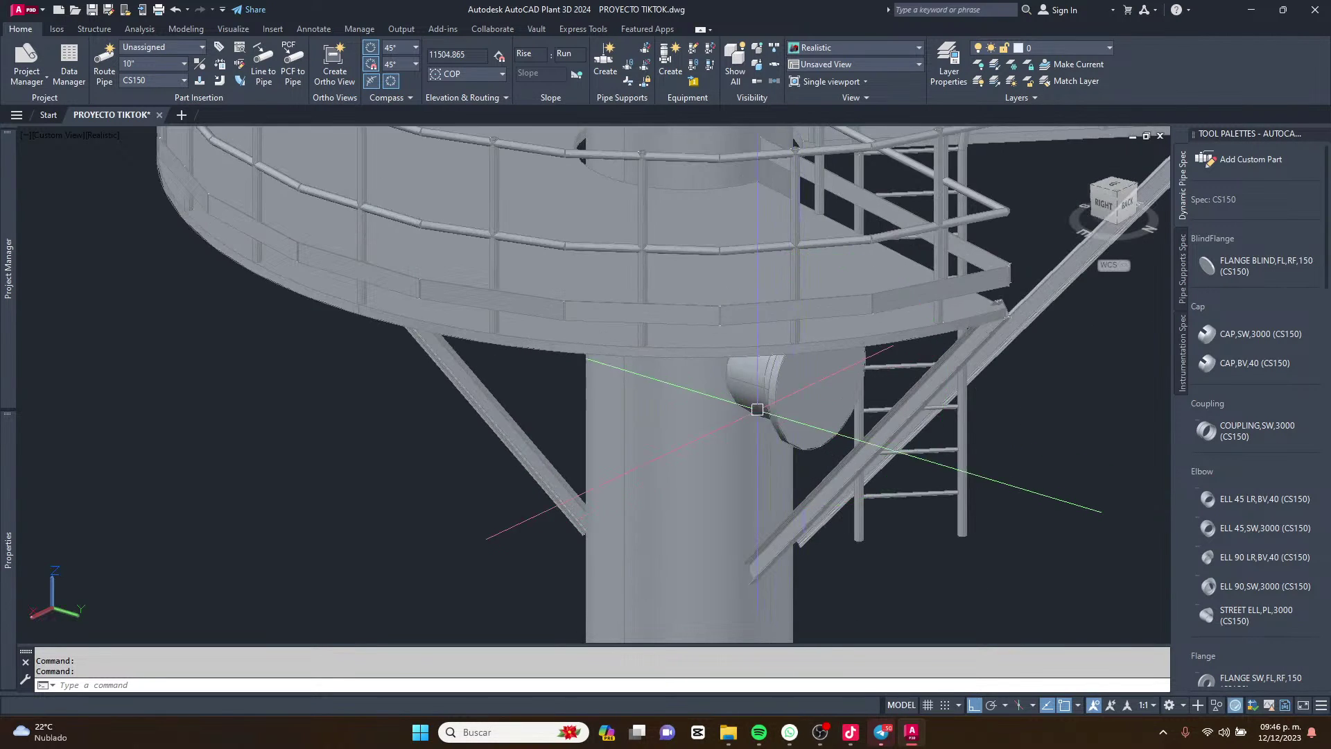
scroll(744, 386, "down", 4)
scroll(746, 405, "up", 5)
scroll(746, 405, "down", 6)
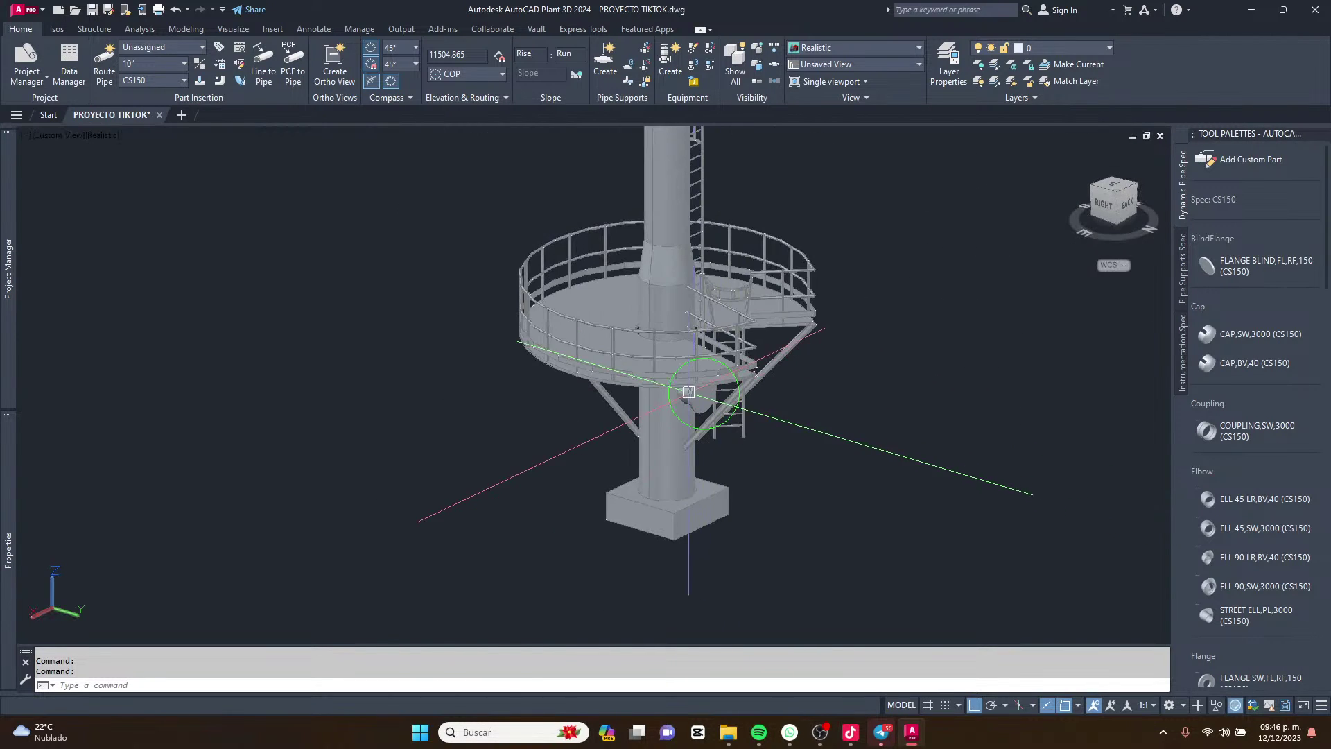
mouse_move(709, 362)
middle_mouse_down()
mouse_move(712, 457)
mouse_move(685, 267)
middle_mouse_up()
scroll(716, 433, "up", 4)
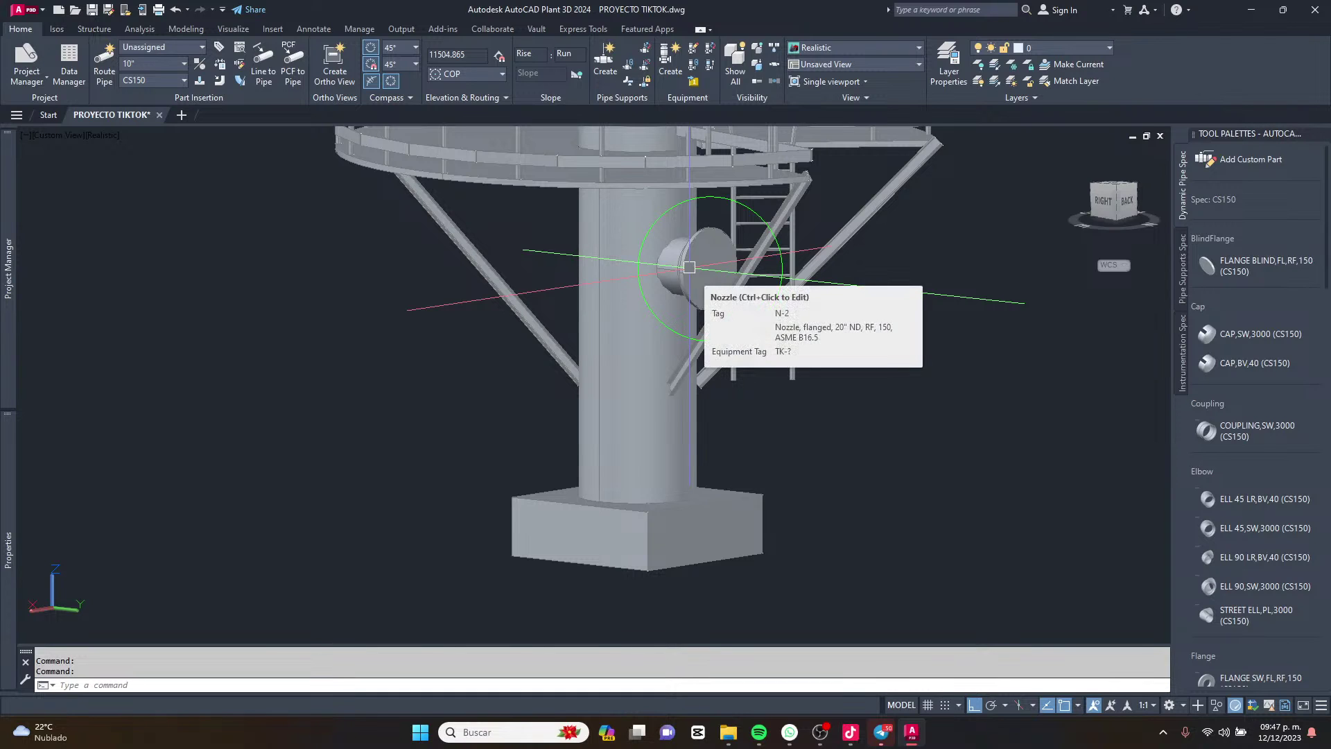
Edit the 20" nozzle's location with a negative radial angle so it faces east, away from the lower ladder.
middle_click_drag(733, 271, 733, 271, "shift")
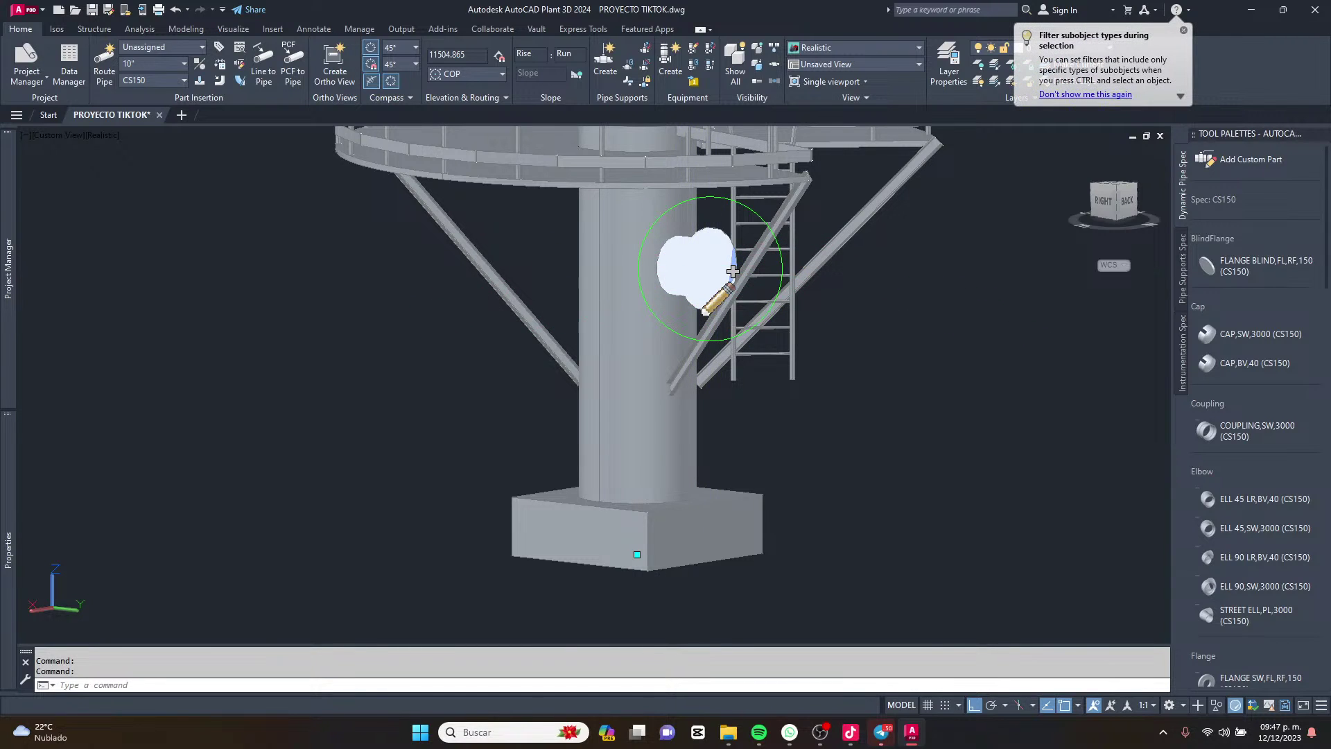
left_click(732, 271)
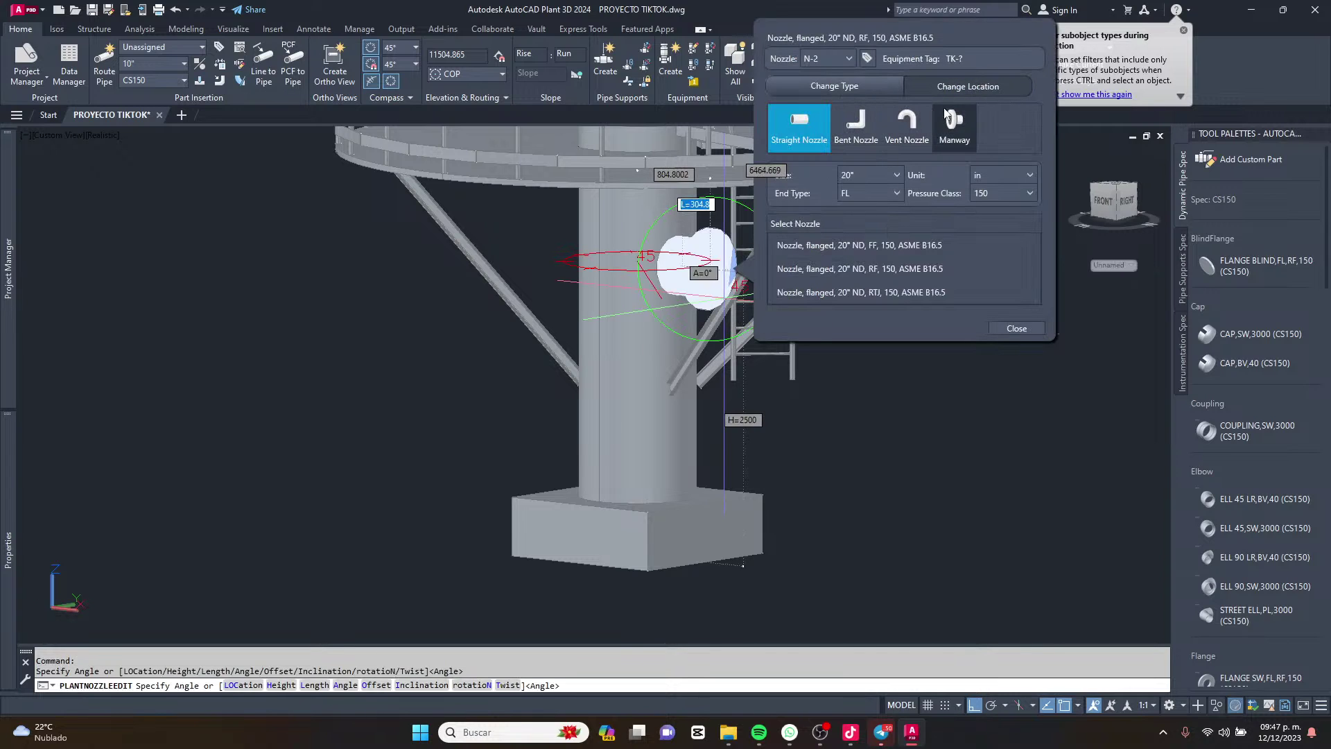
left_click(963, 90)
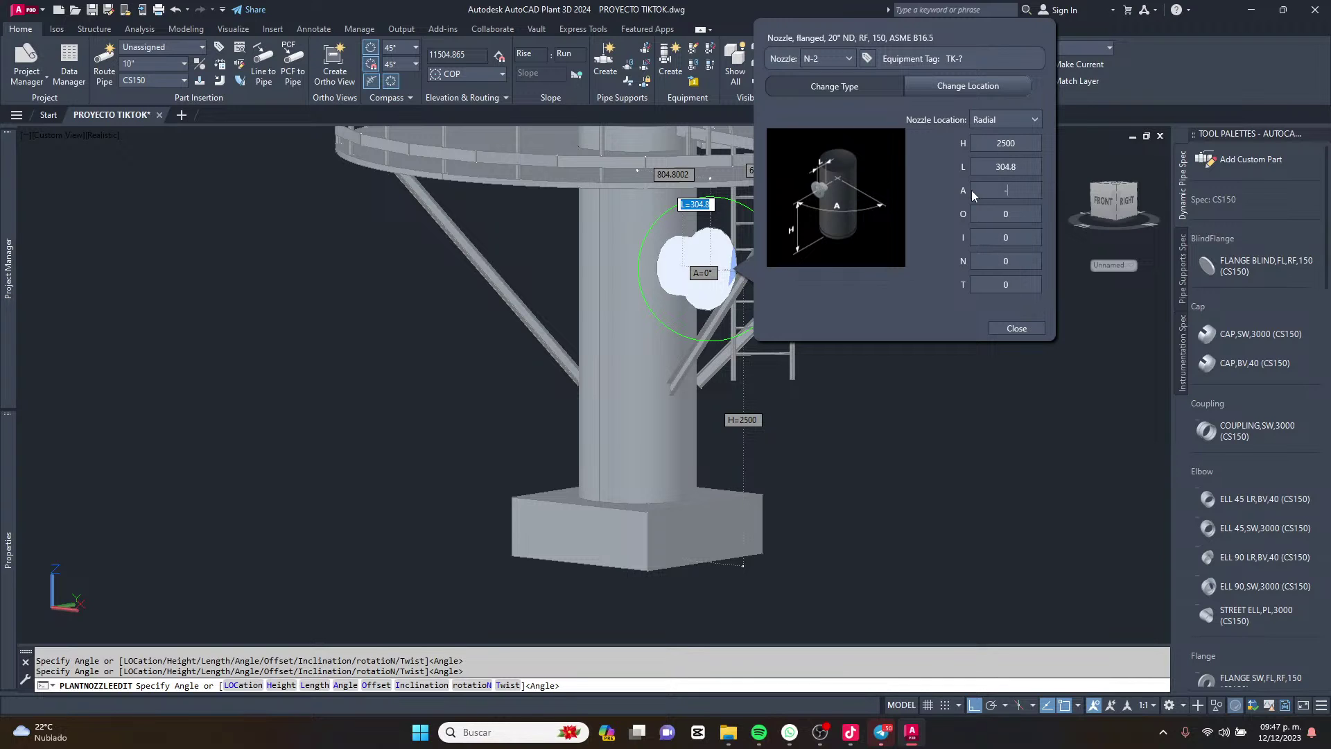
left_click(1016, 328)
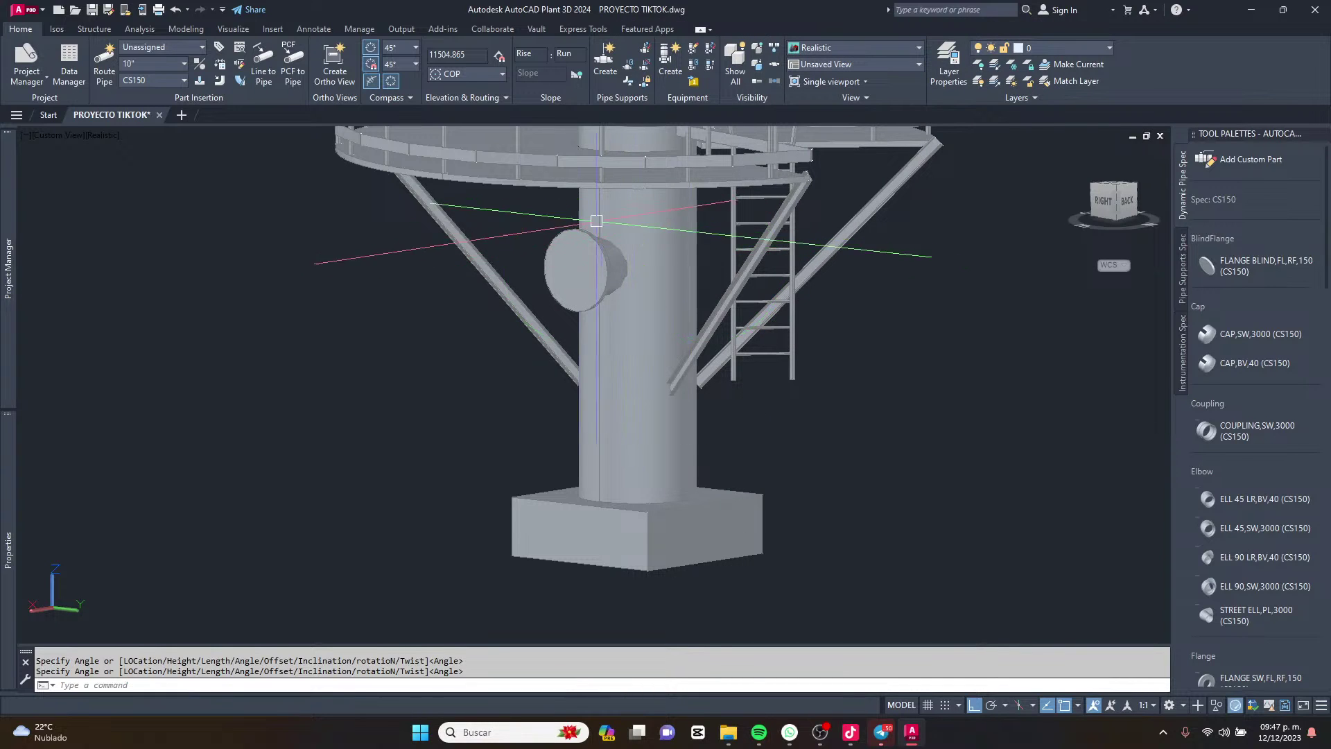
key("Escape")
Route a 20" CS150 pipe from the side nozzle horizontally east and turn it 90° north at elevation 2500.
scroll(638, 273, "down", 5)
middle_click_drag(637, 272, 635, 353)
scroll(634, 378, "up", 6)
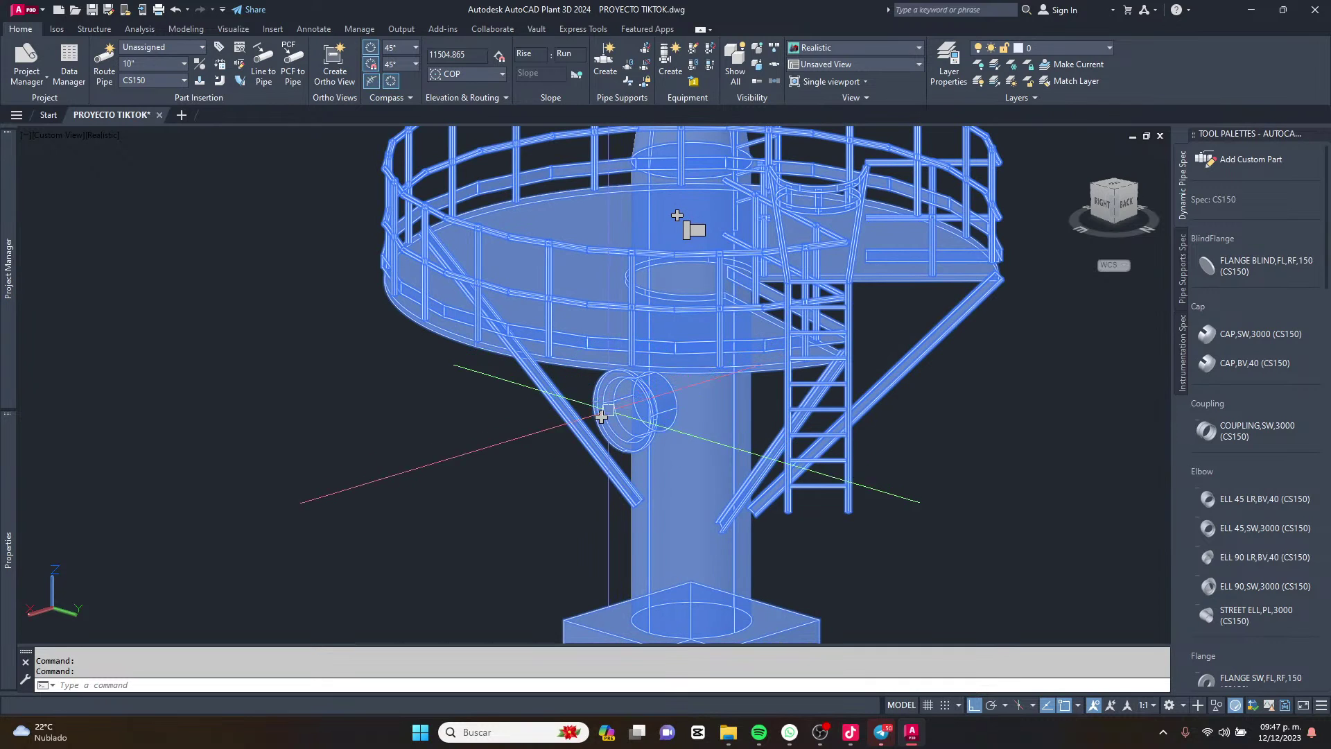
left_click(601, 416)
scroll(562, 424, "down", 2)
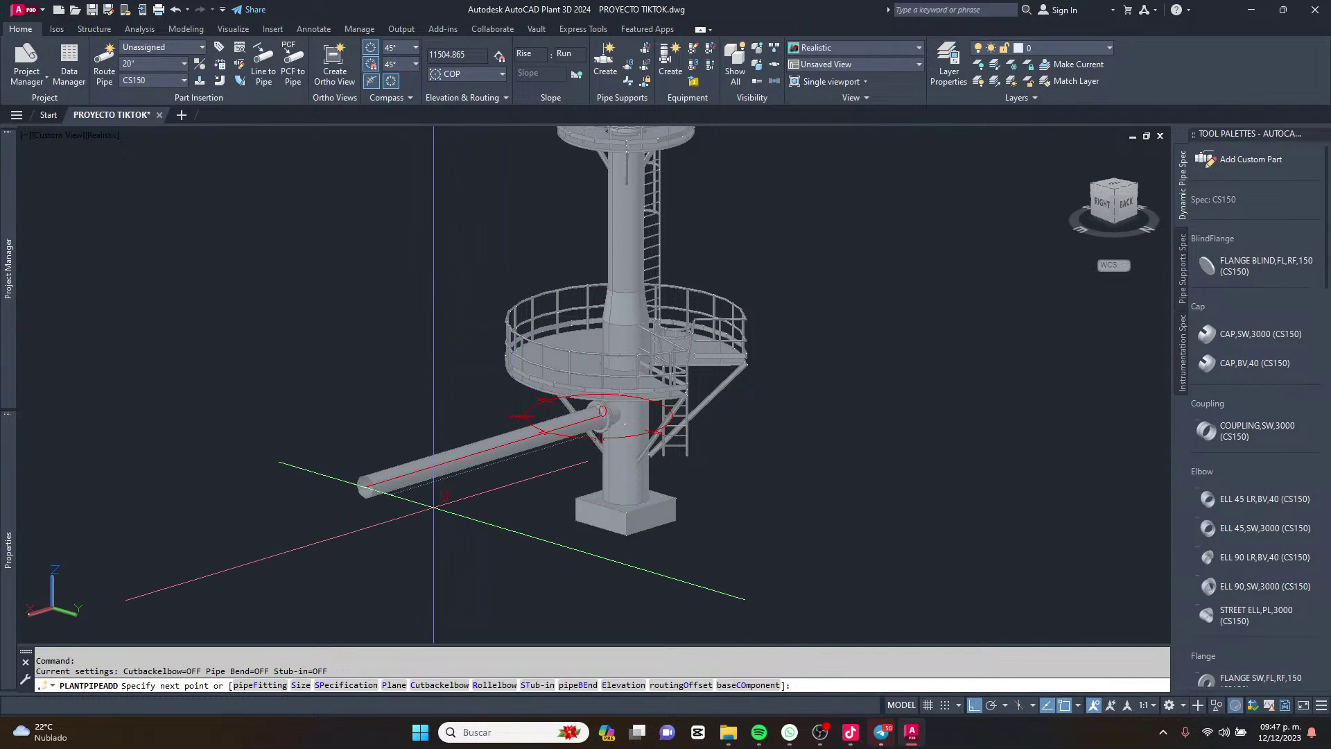
scroll(433, 509, "down", 2)
left_click(517, 465)
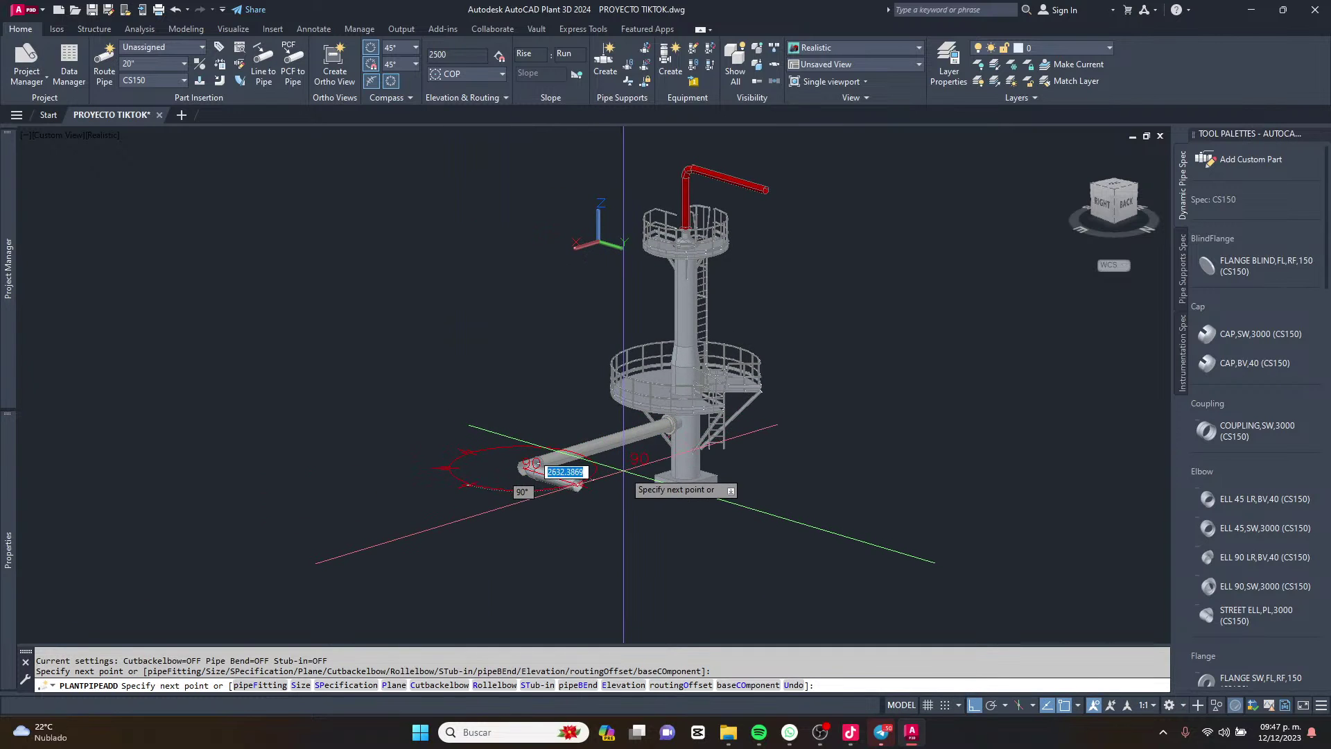
left_click(655, 491)
key("Escape")
key("Escape")
Delete the elbow and the parts at the outer end of the 20" line, keeping the straight run from the nozzle.
scroll(536, 464, "up", 3)
left_click(410, 372)
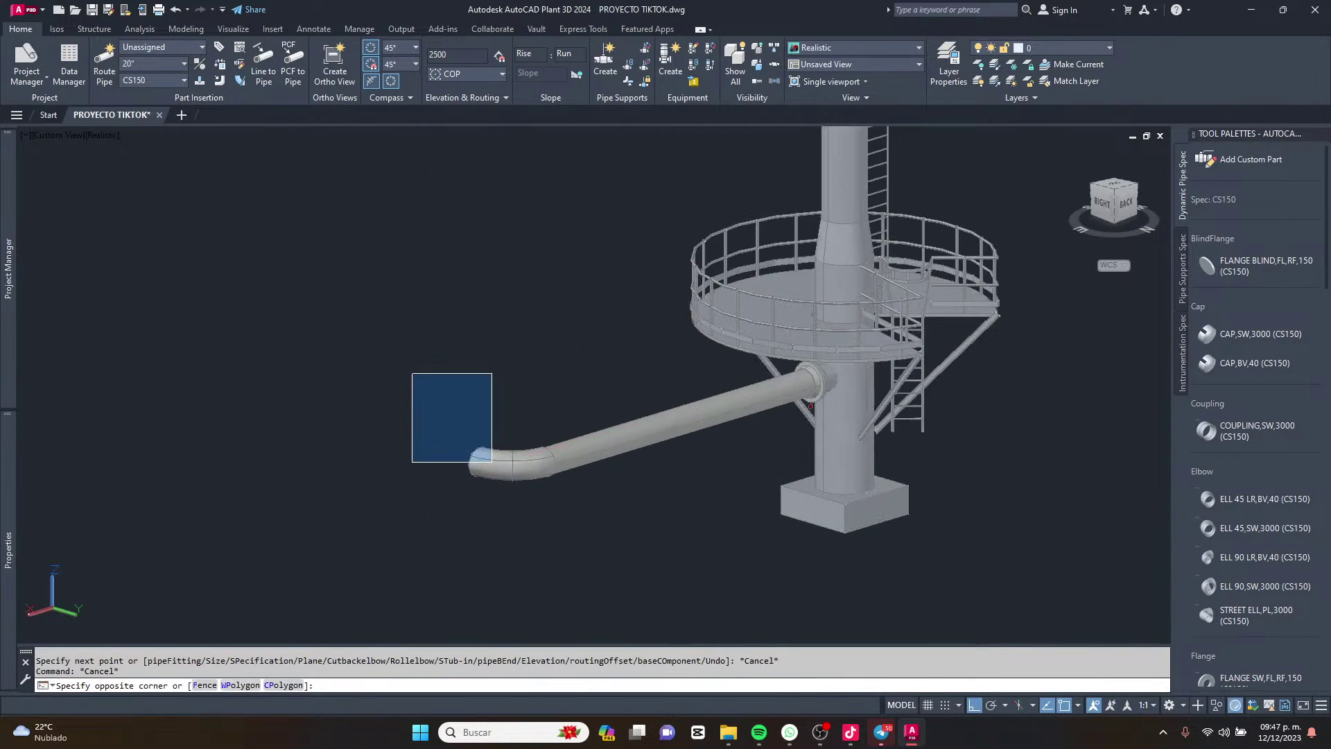
left_click(563, 515)
scroll(561, 515, "down", 2)
key("Delete")
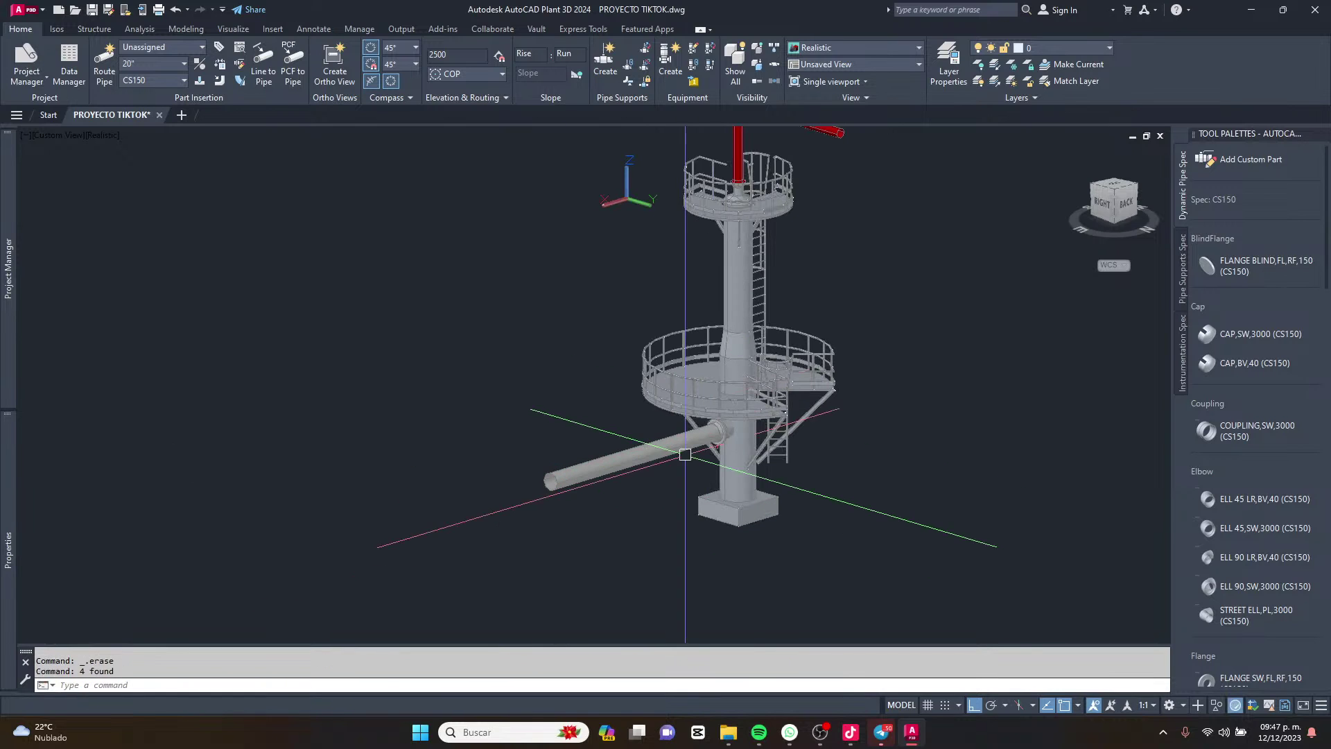
key("Escape")
Examine the whole tank with its top 10" line, both platforms and the 20" side pipe.
mouse_move(762, 315)
middle_mouse_down()
mouse_move(729, 415)
mouse_move(697, 430)
mouse_move(689, 414)
middle_mouse_up()
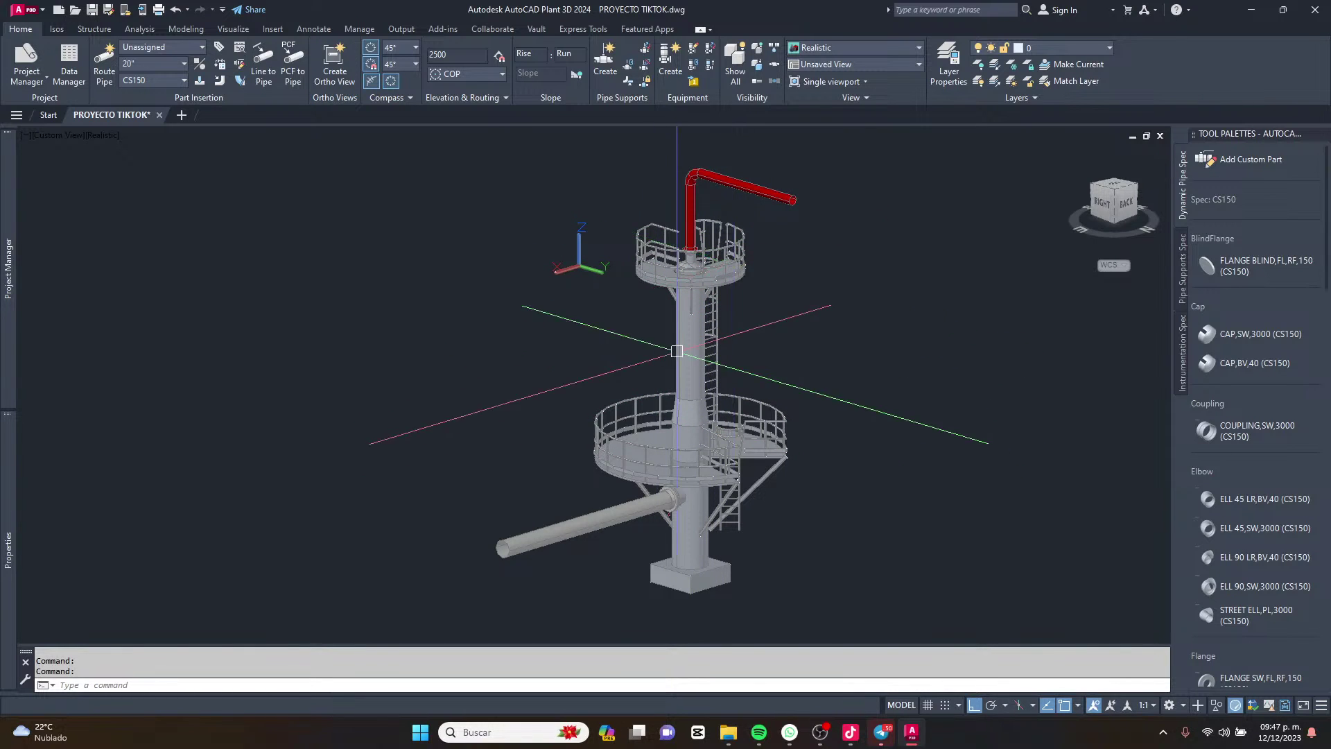
scroll(545, 563, "up", 2)
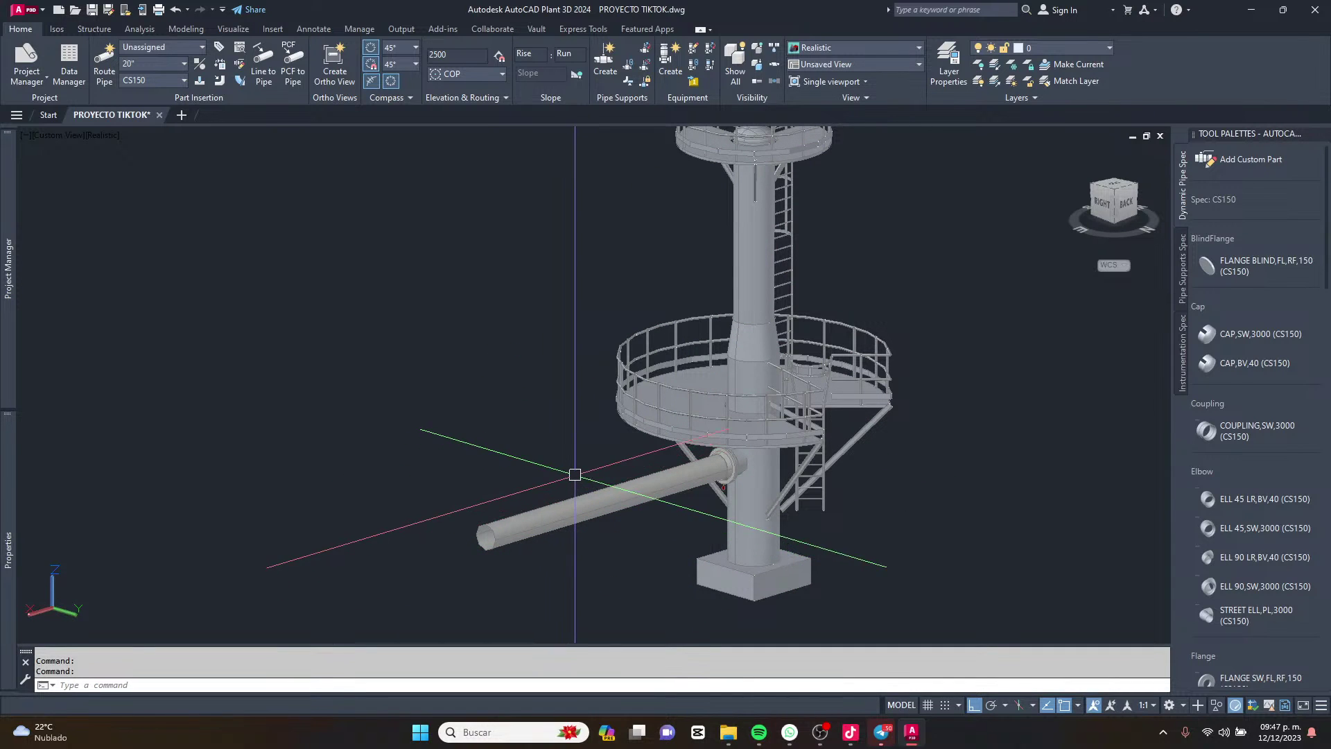
scroll(583, 449, "down", 2)
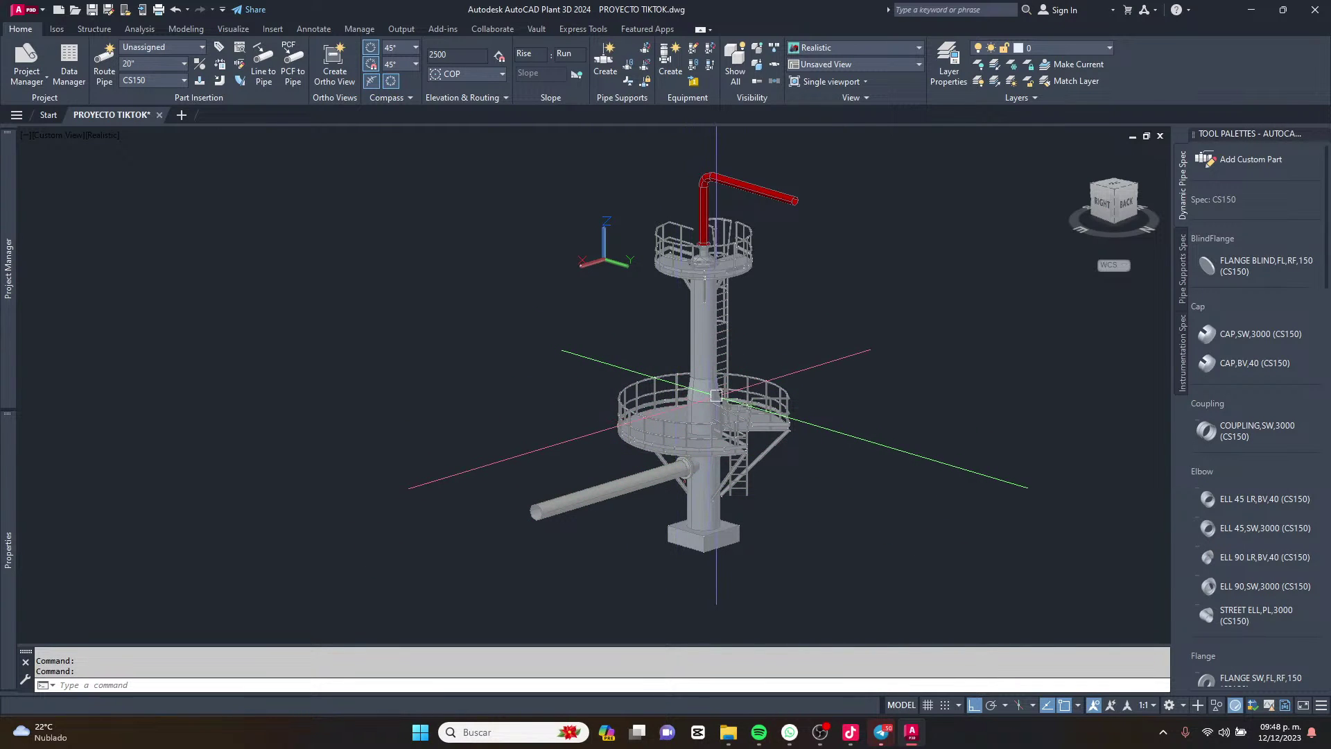
mouse_move(716, 395)
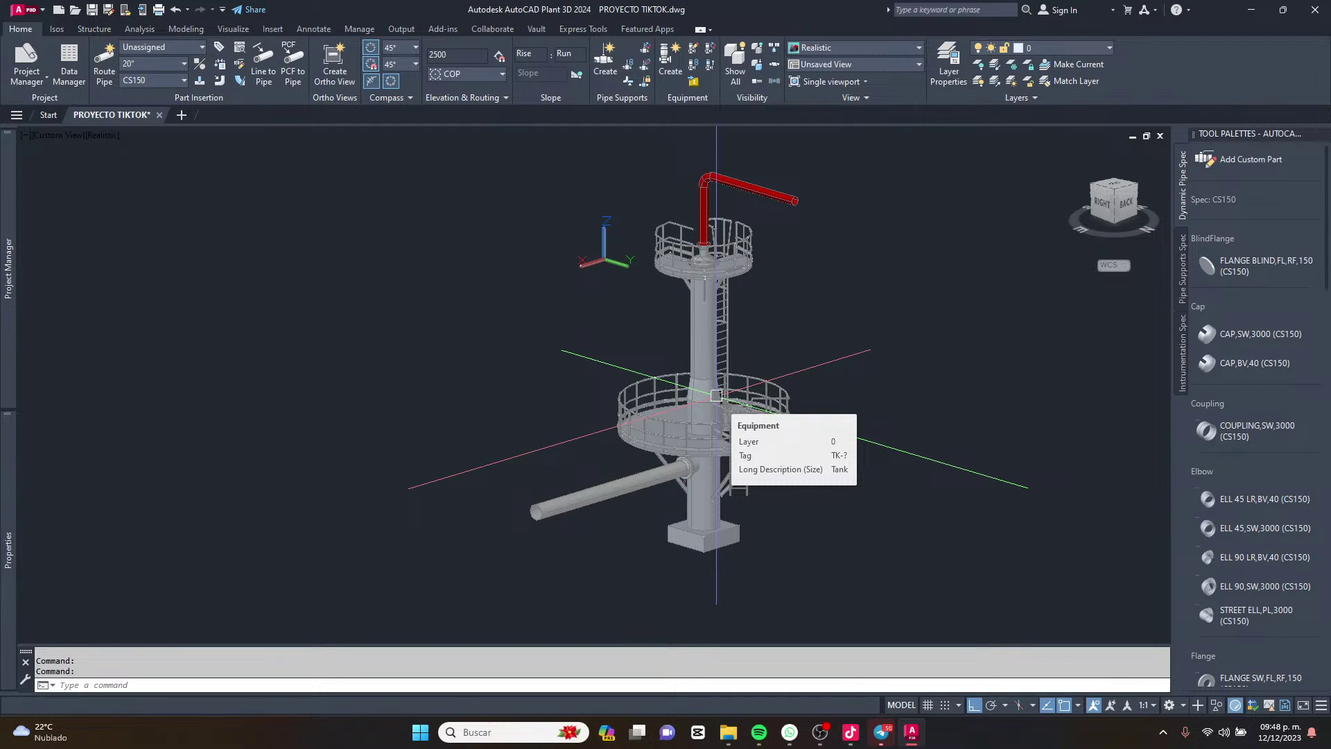
scroll(716, 395, "up", 2)
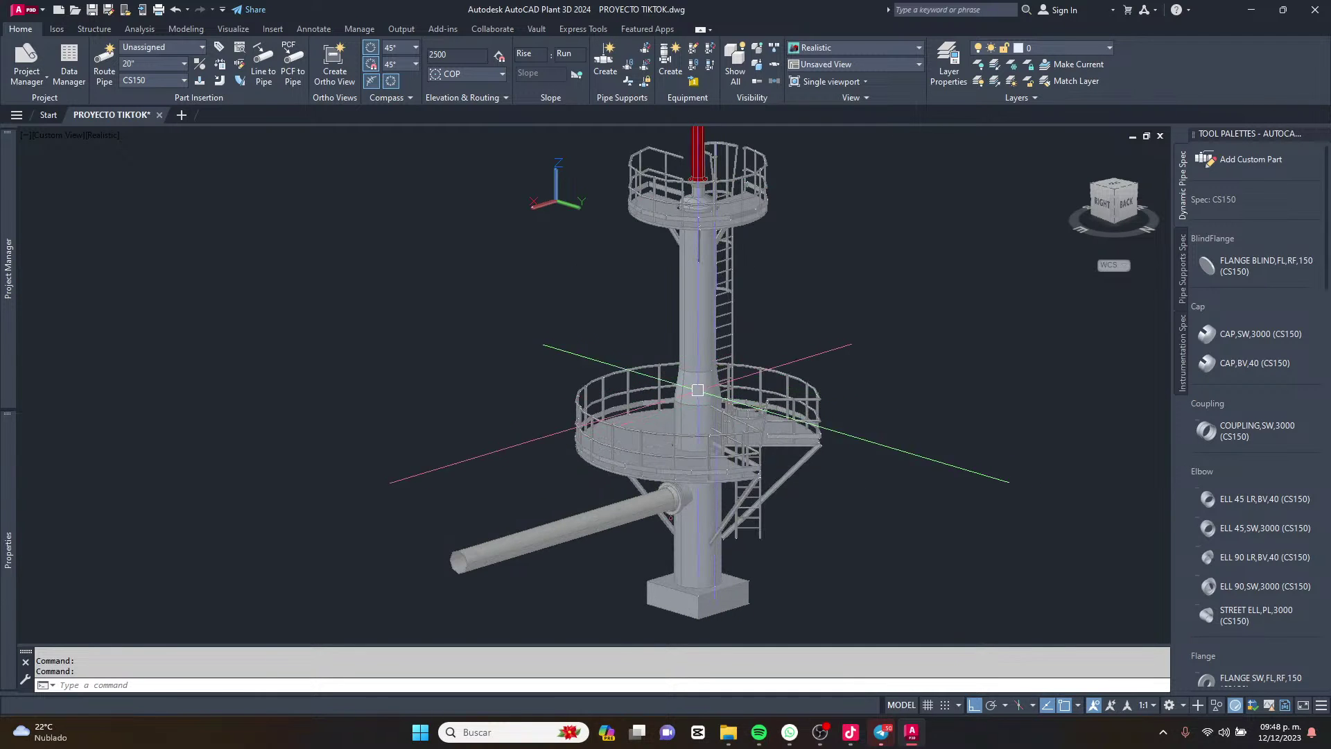
scroll(696, 416, "down", 1)
scroll(694, 478, "up", 3)
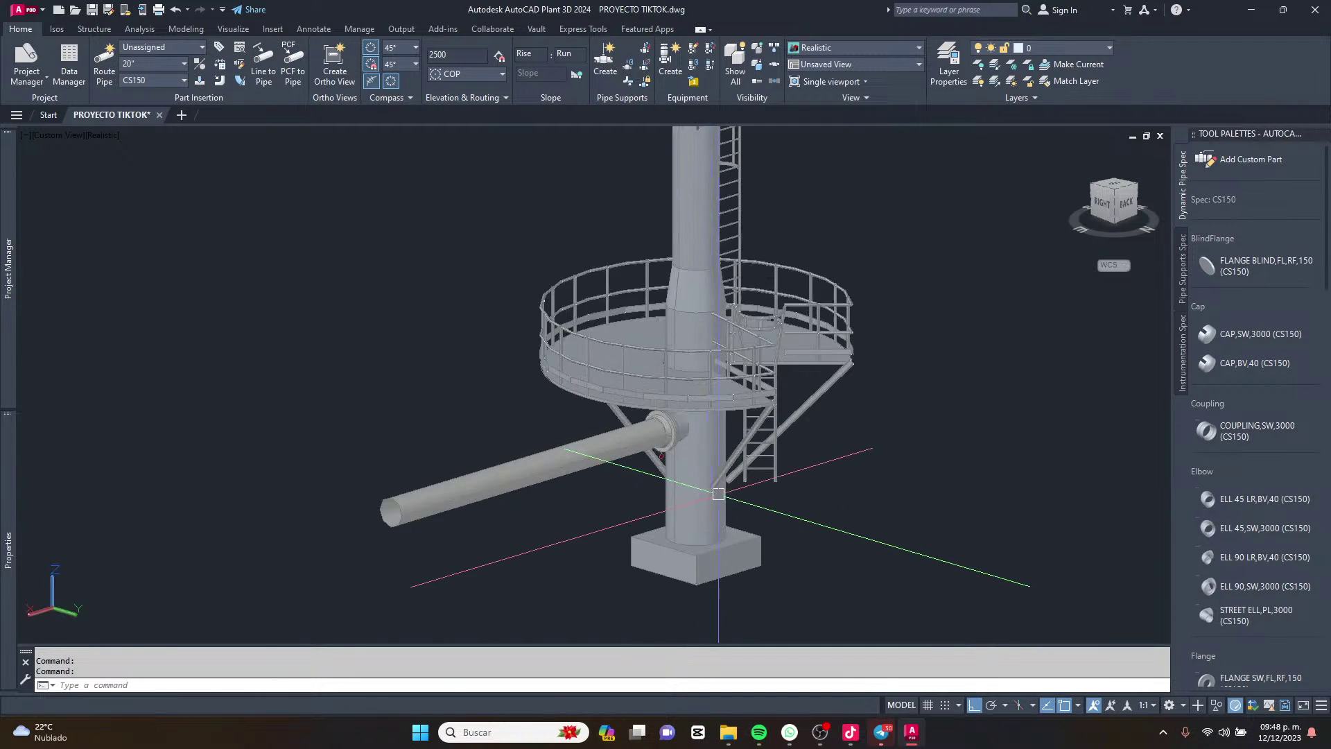
scroll(690, 487, "up", 1)
scroll(689, 487, "down", 2)
Add a new nozzle to the tank and define it as a straight 8" flanged RF nozzle, pressure class 150.
middle_click_drag(690, 488, 665, 471, "shift")
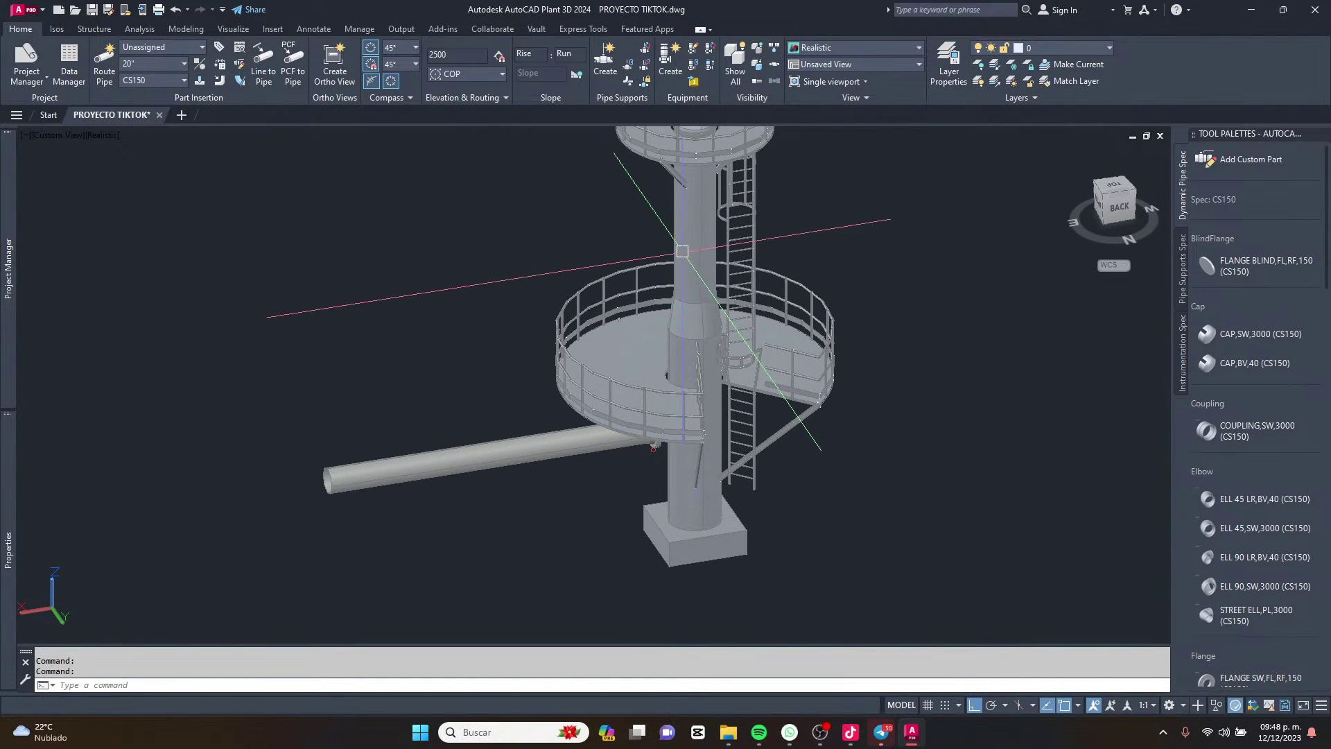
scroll(739, 371, "down", 5)
scroll(704, 331, "up", 4)
middle_click_drag(732, 313, 689, 278, "shift")
left_click(742, 331)
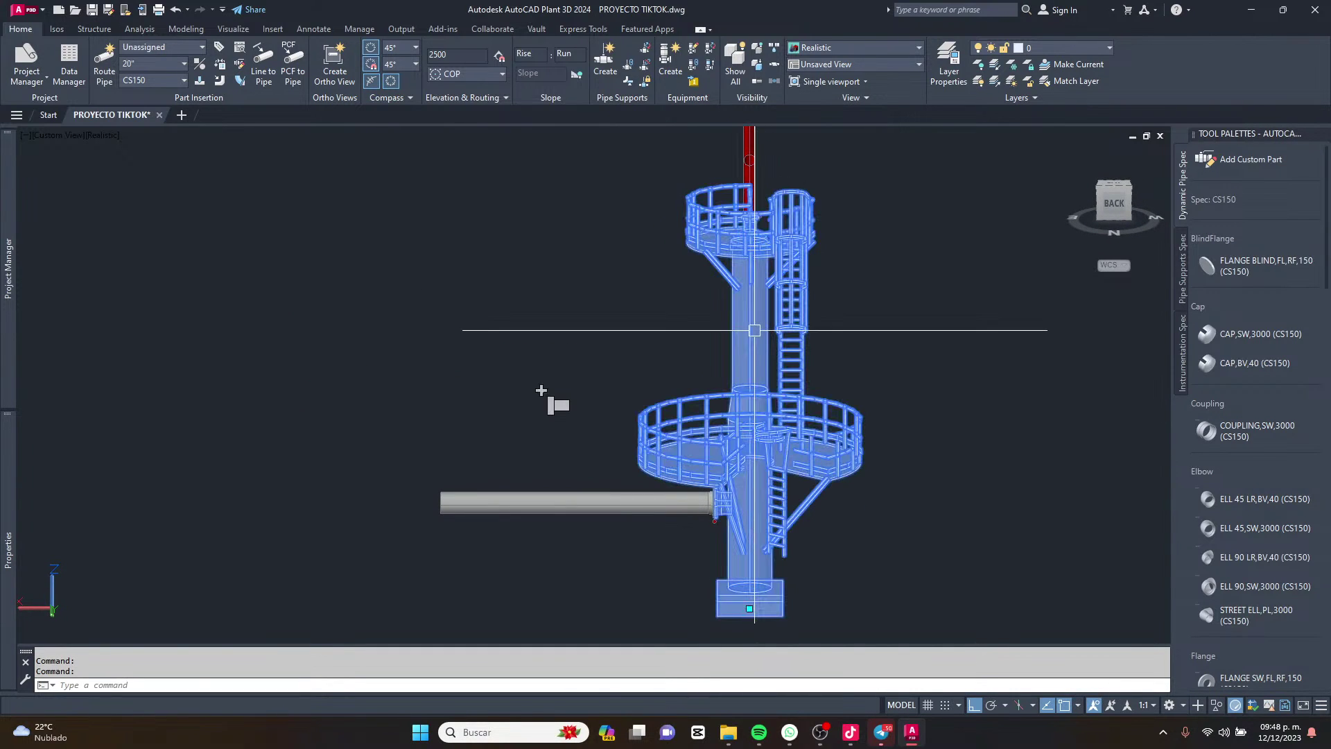
left_click(554, 402)
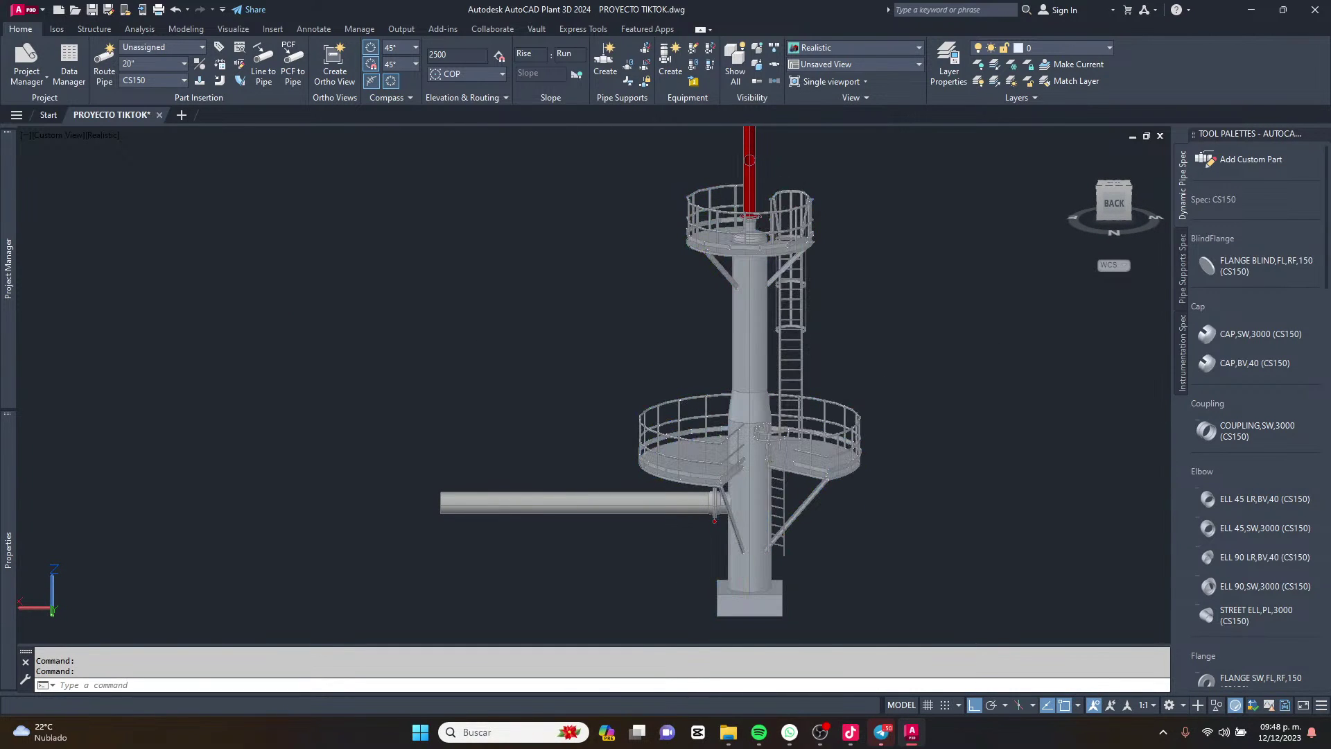
left_click_drag(976, 396, 701, 238)
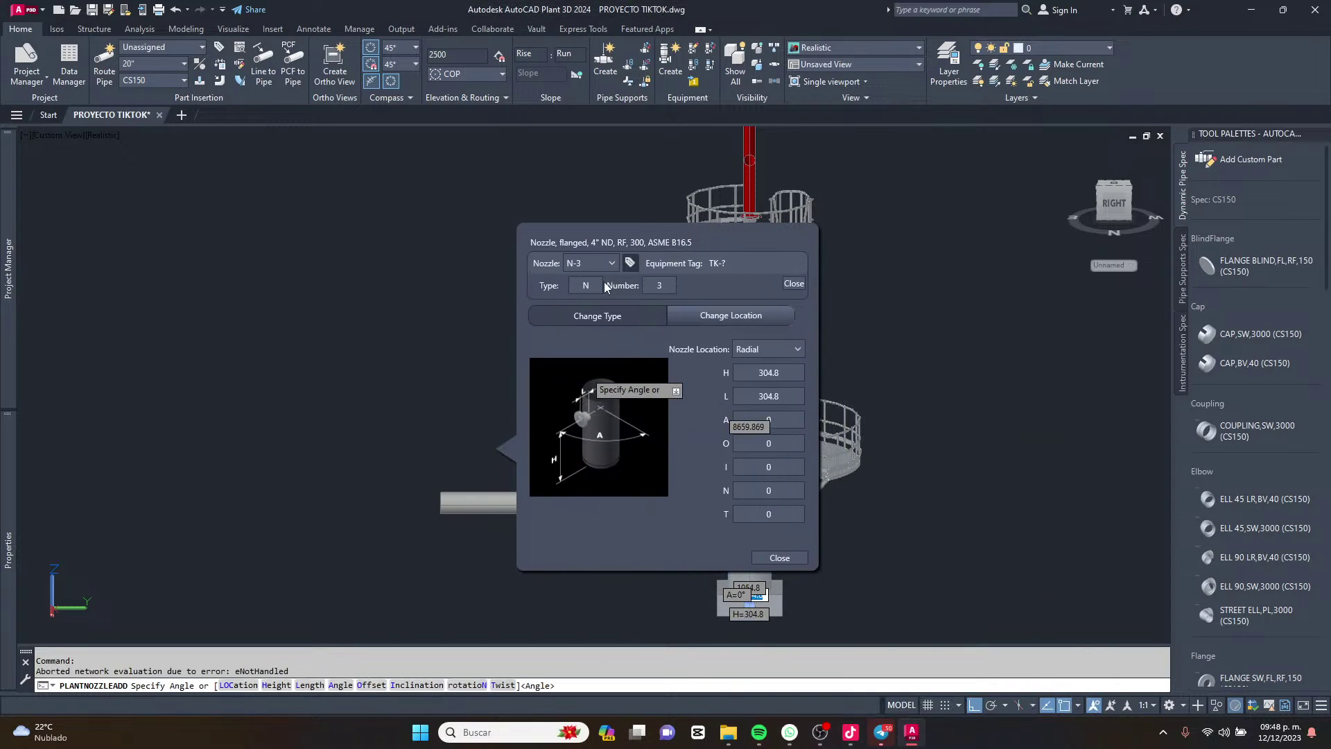
left_click(582, 317)
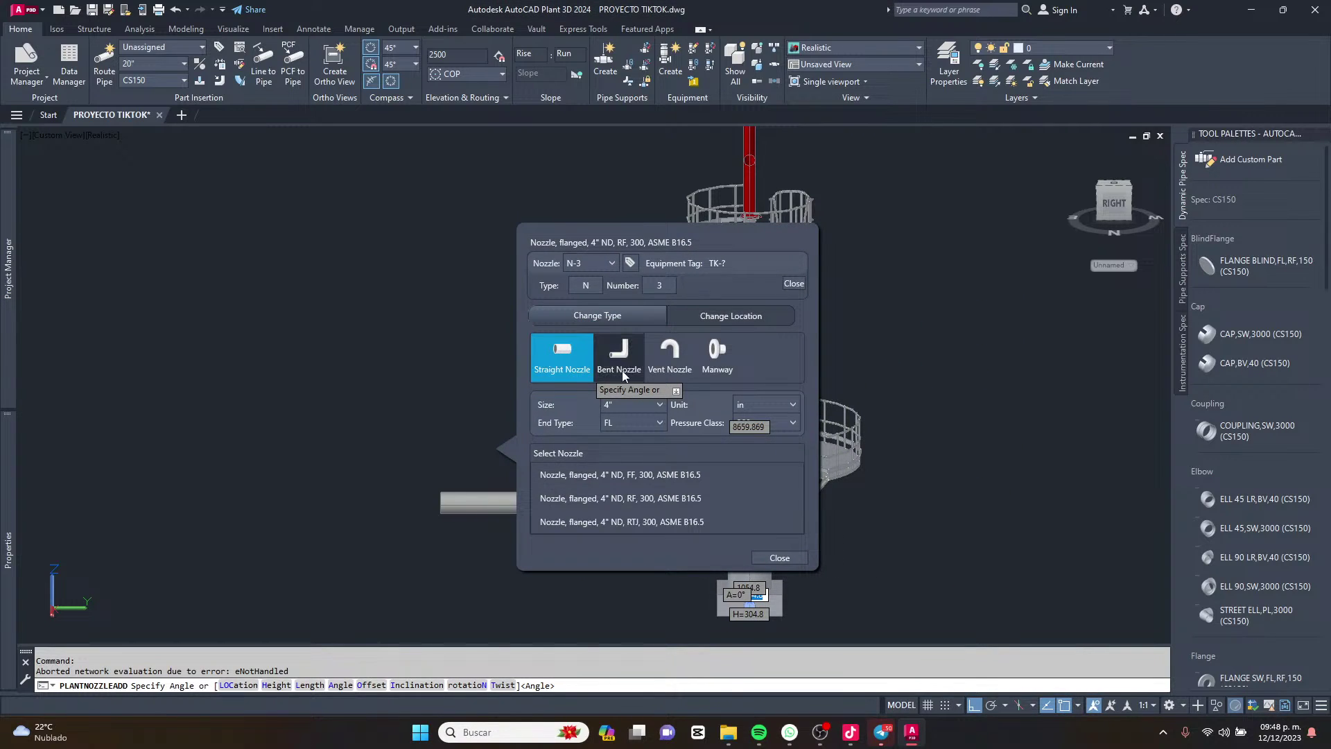
left_click(659, 404)
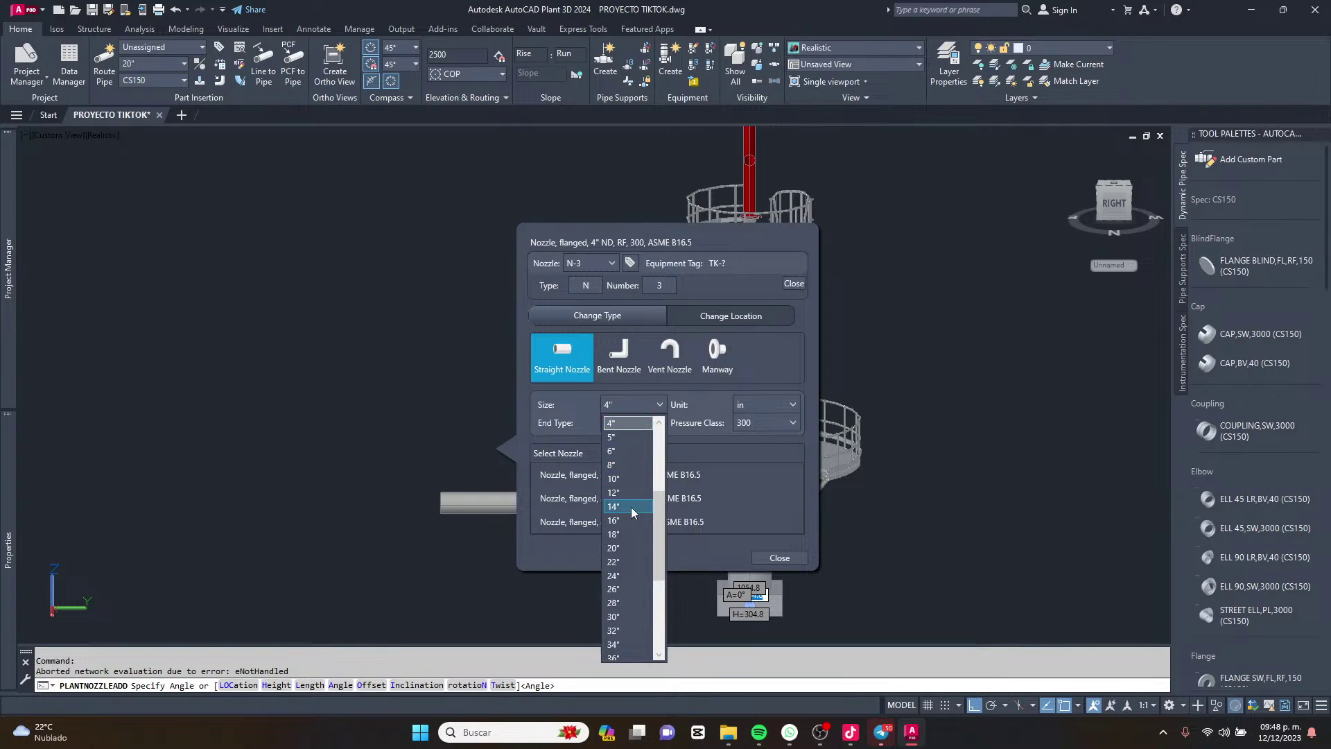
left_click(626, 463)
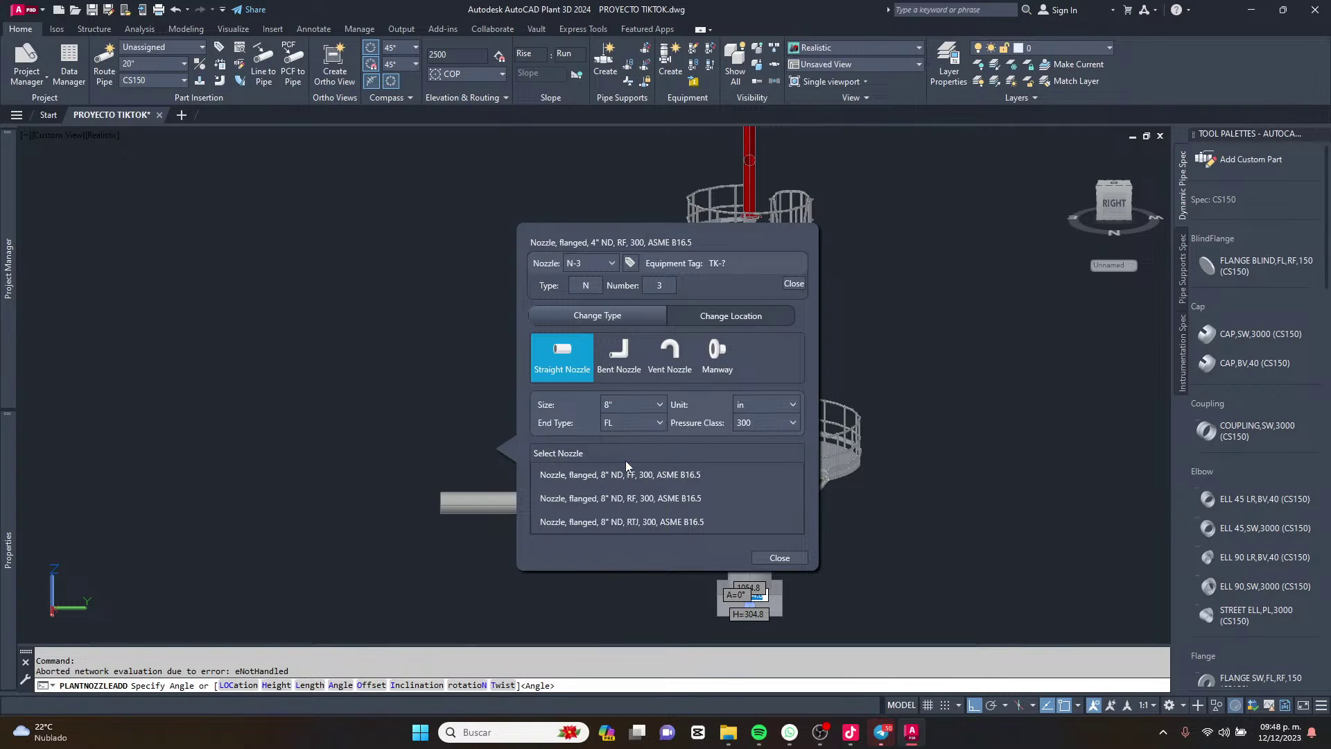
left_click(767, 423)
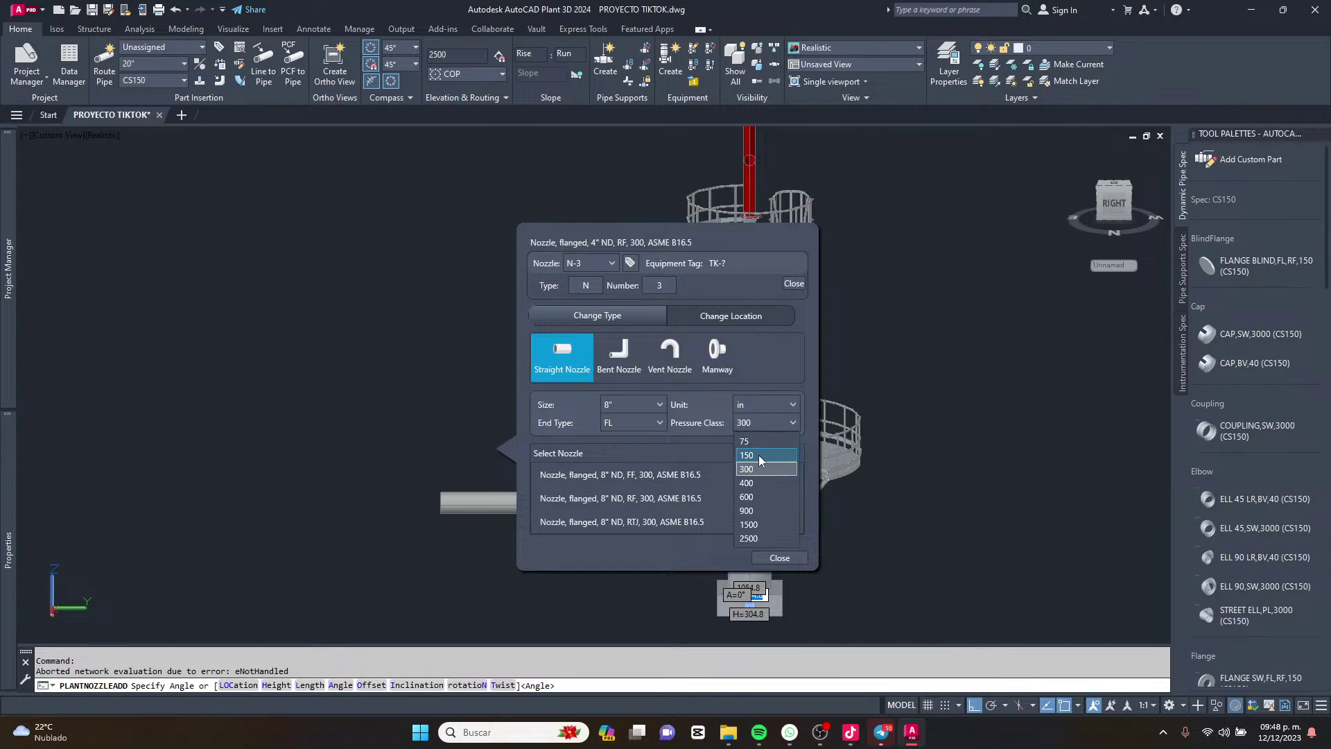
left_click(758, 455)
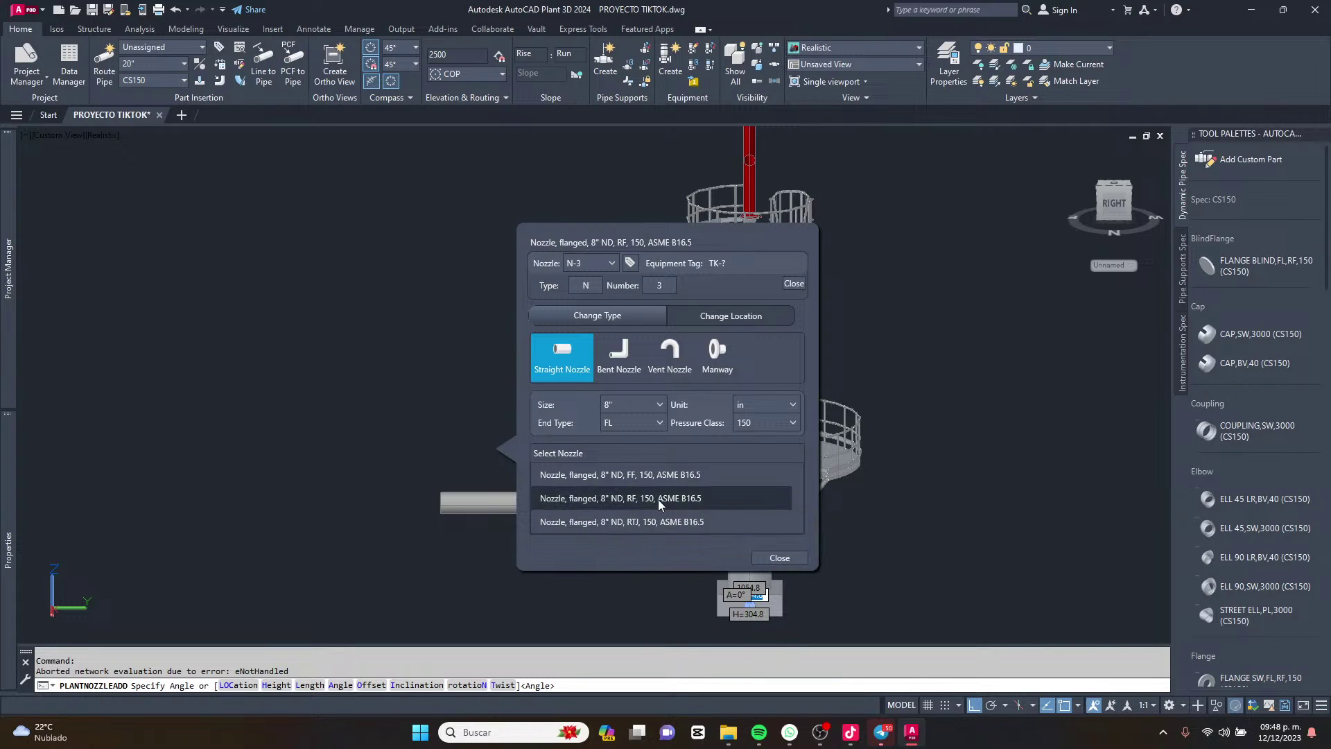
left_click(659, 499)
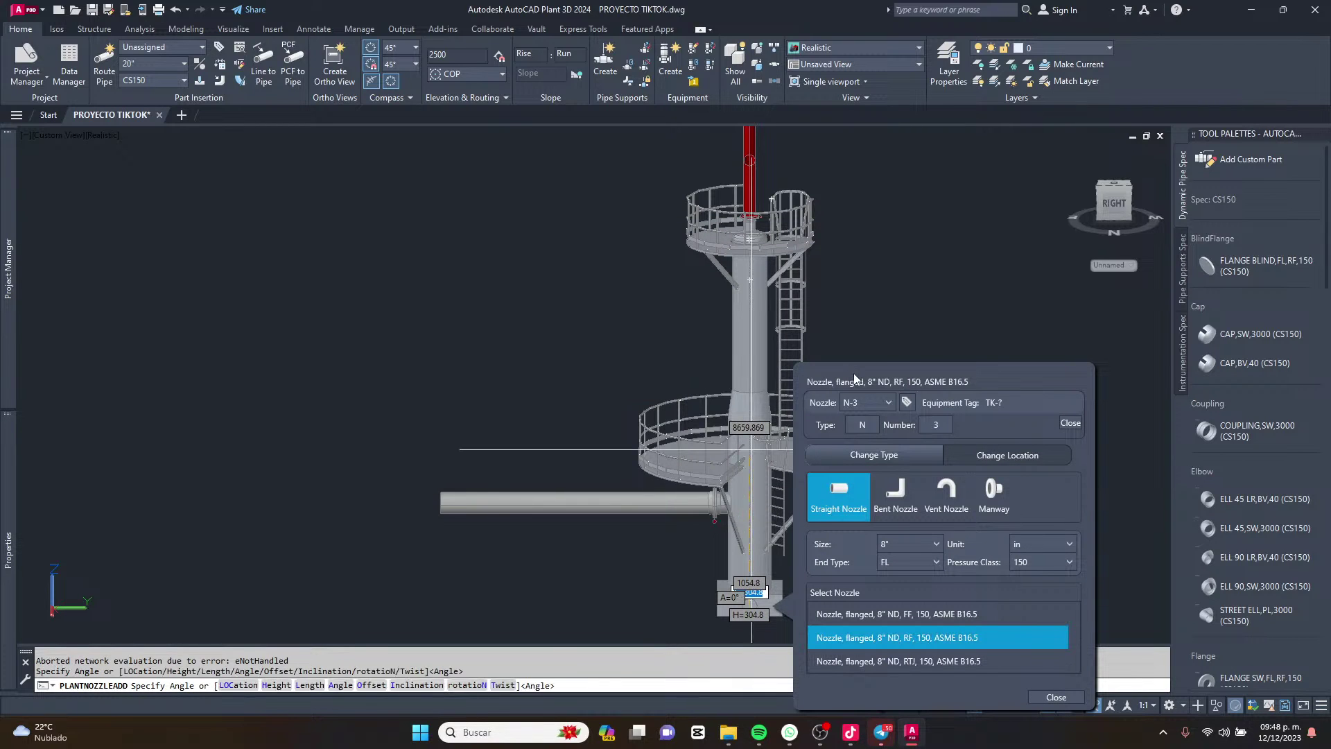
Set the new 8" nozzle's radial location to a height of 6000, above the lower platform.
left_click_drag(854, 373, 688, 290)
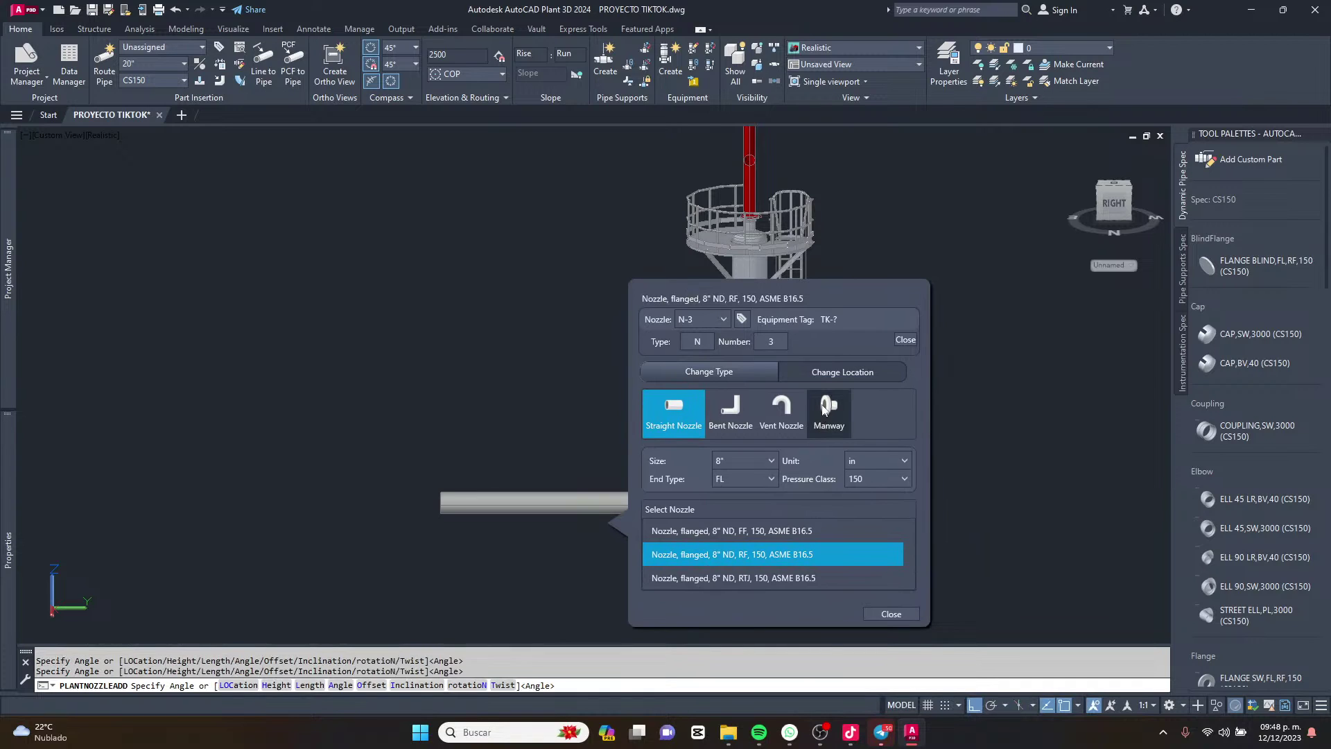
left_click(832, 376)
left_click_drag(837, 297, 746, 234)
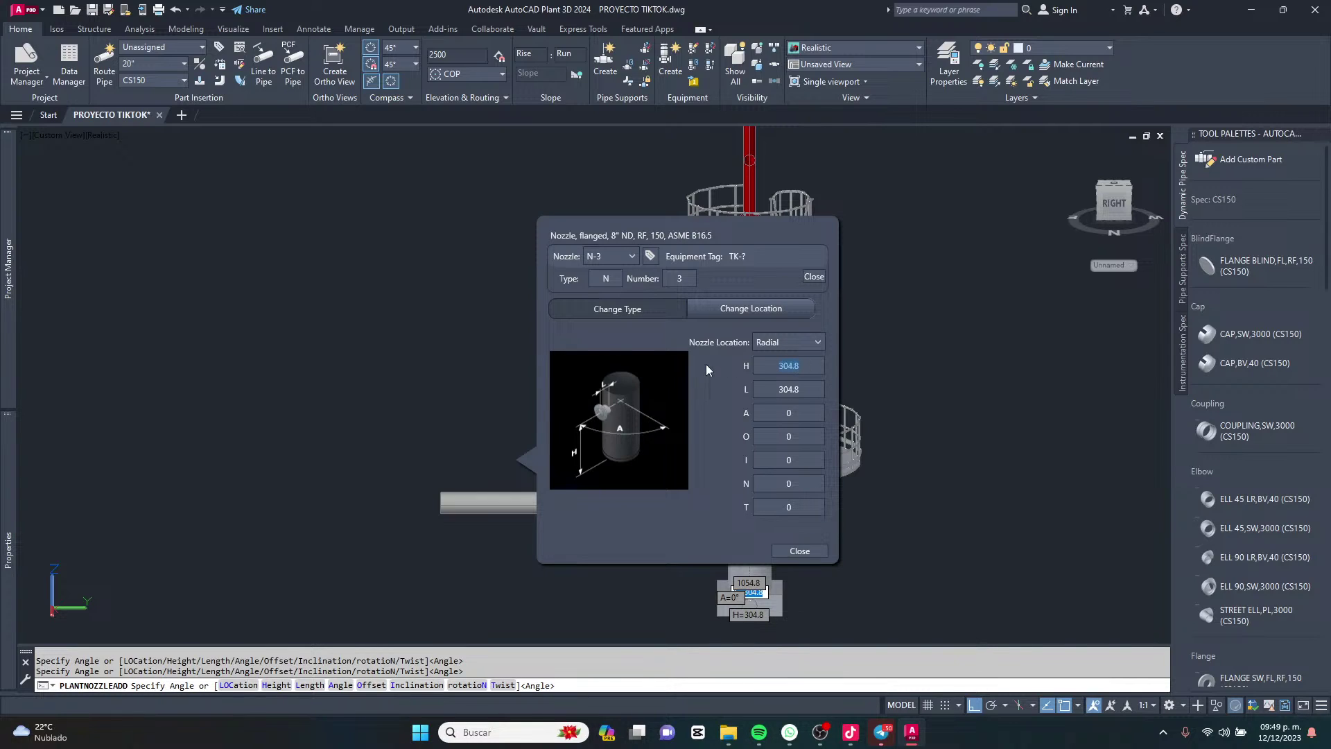
type("6000")
key("Return")
Examine the new 8" nozzle's position relative to the lower platform and ladders from the back and left sides of the tank.
scroll(759, 351, "up", 5)
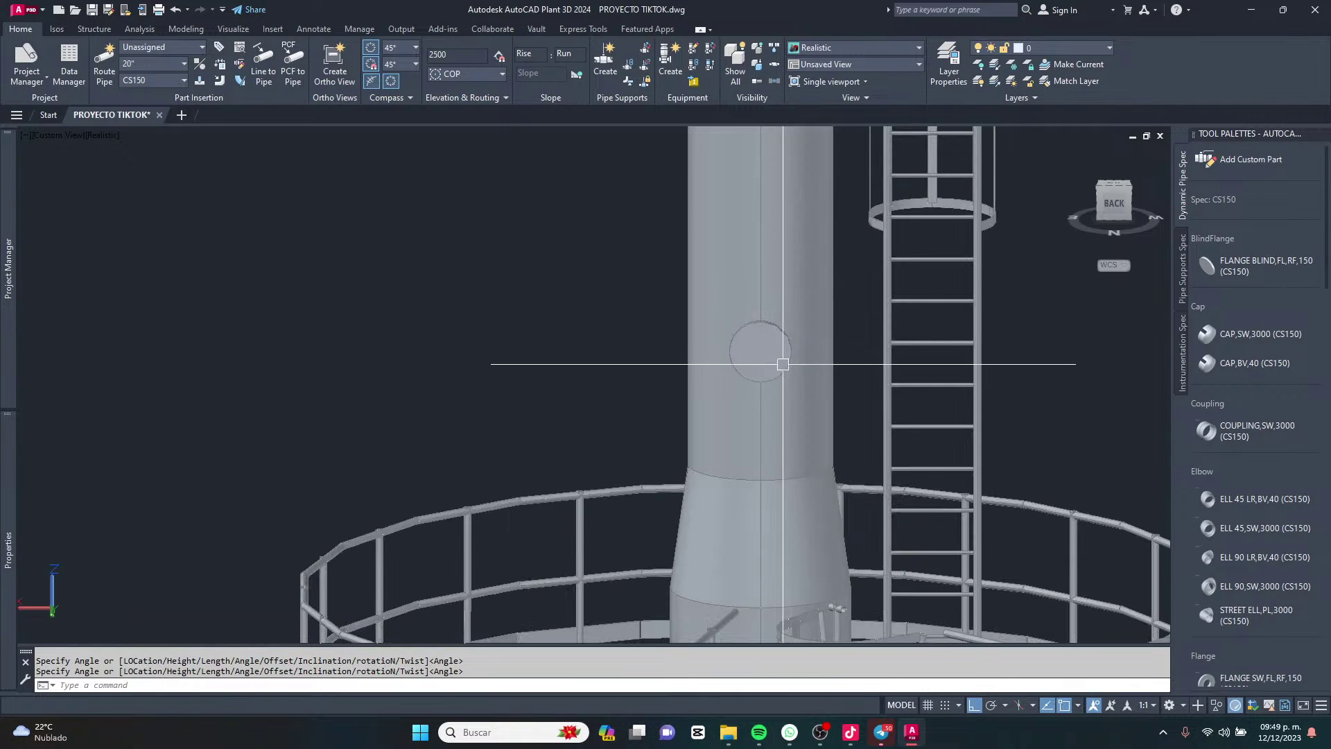
scroll(780, 364, "down", 4)
middle_click_drag(785, 382, 679, 384, "shift")
scroll(676, 388, "down", 5)
scroll(693, 409, "up", 3)
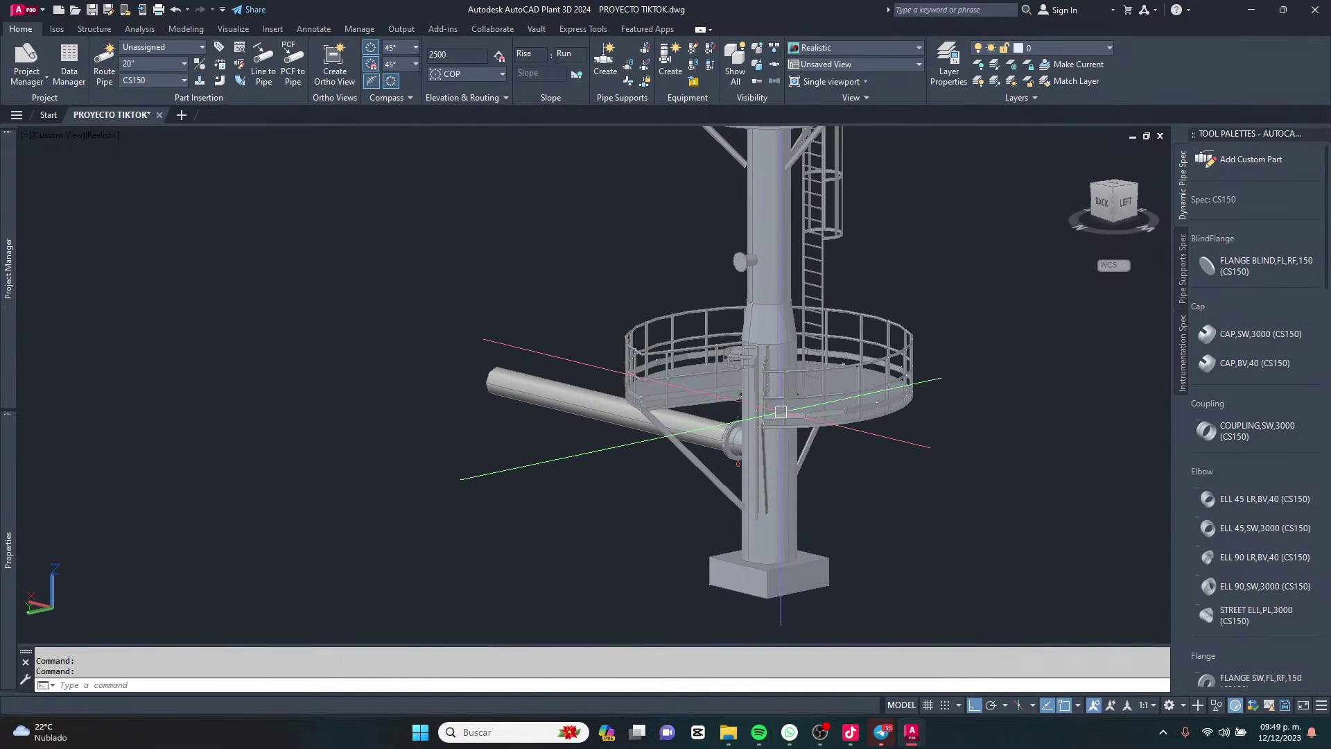
scroll(767, 503, "up", 1)
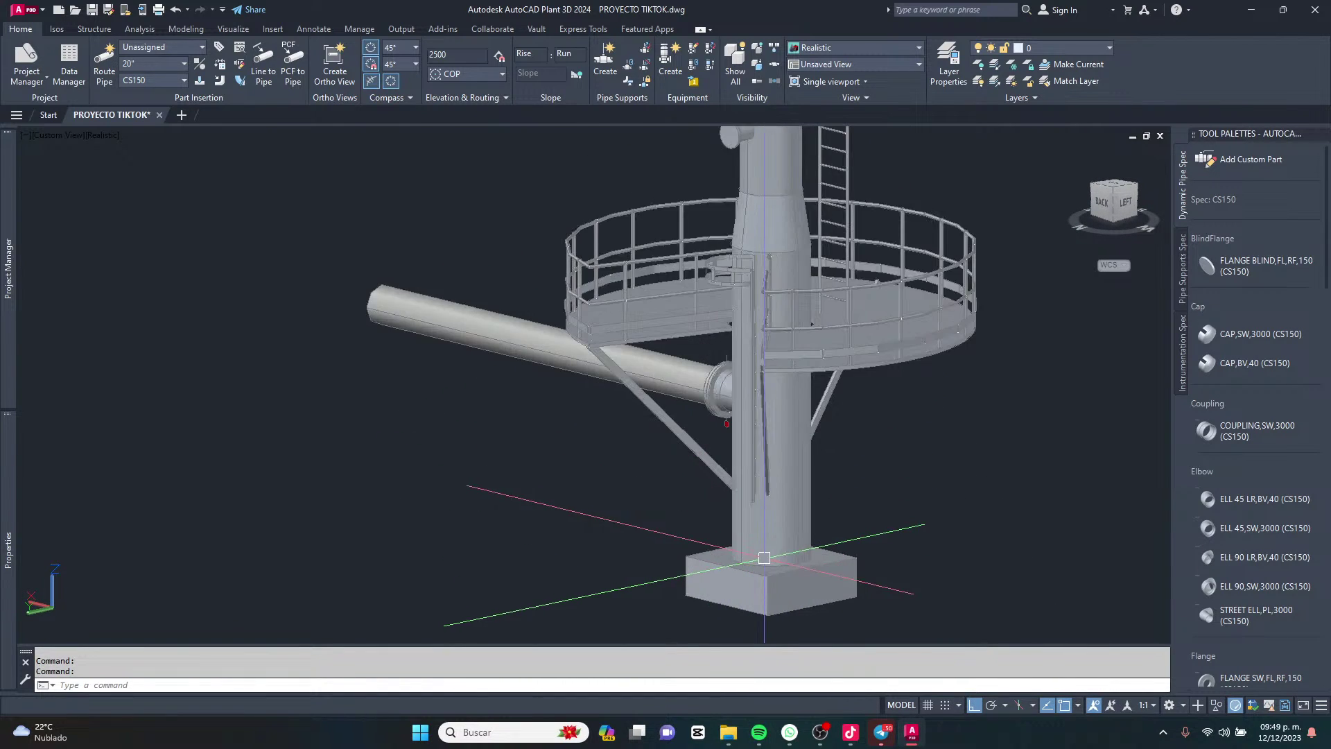
scroll(767, 504, "down", 2)
scroll(765, 478, "up", 2)
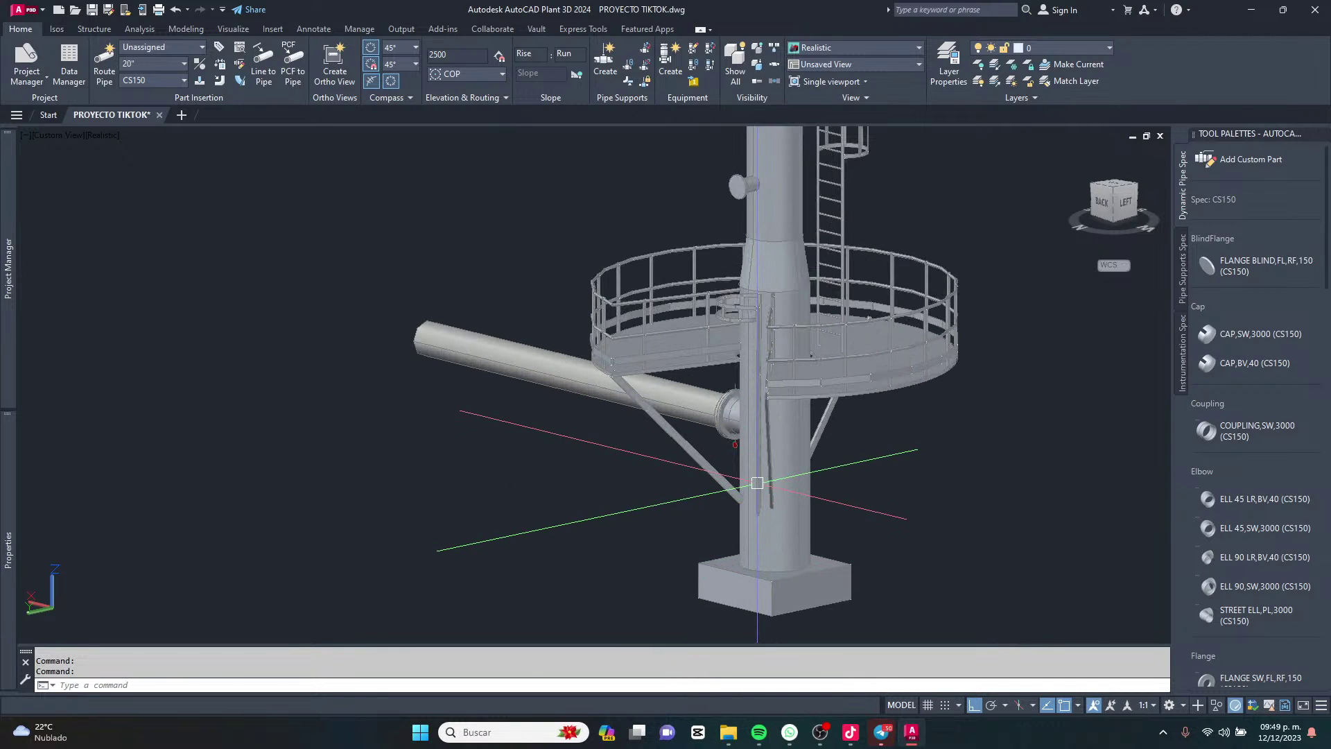
scroll(764, 458, "down", 1)
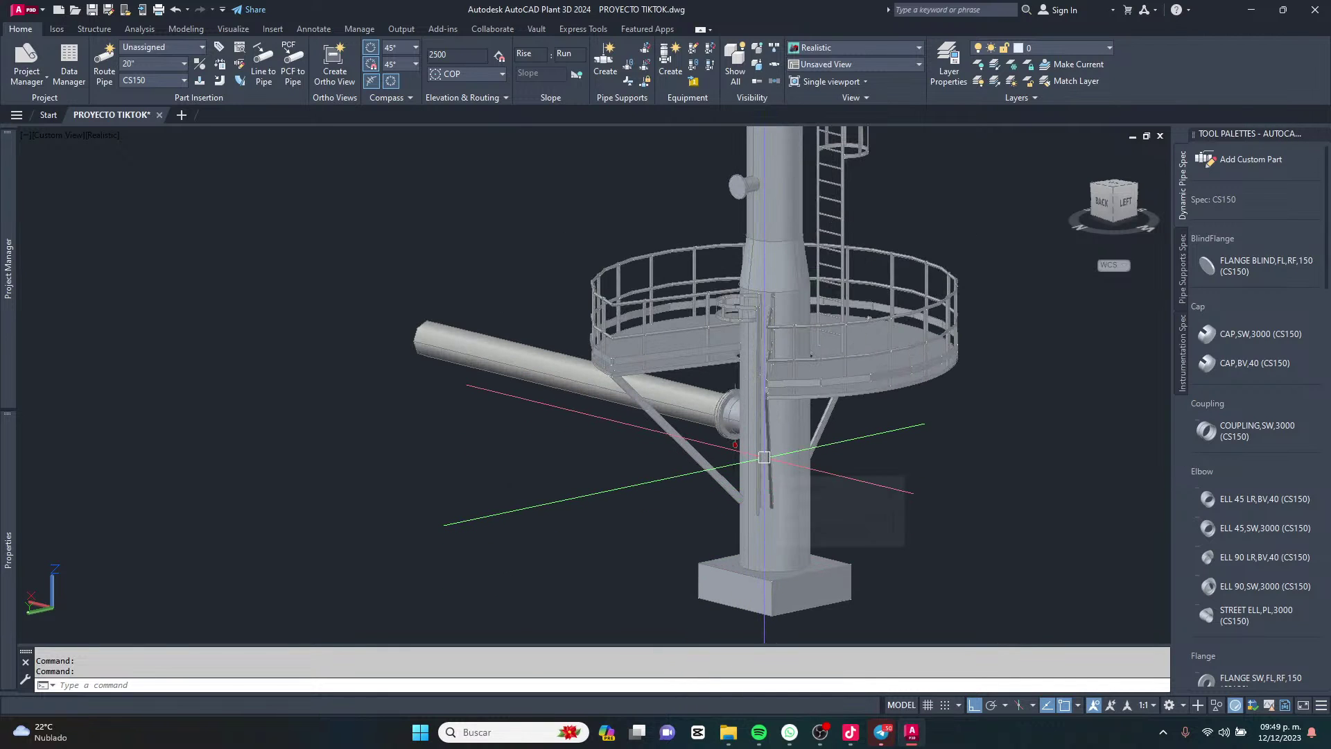
left_click(1104, 206)
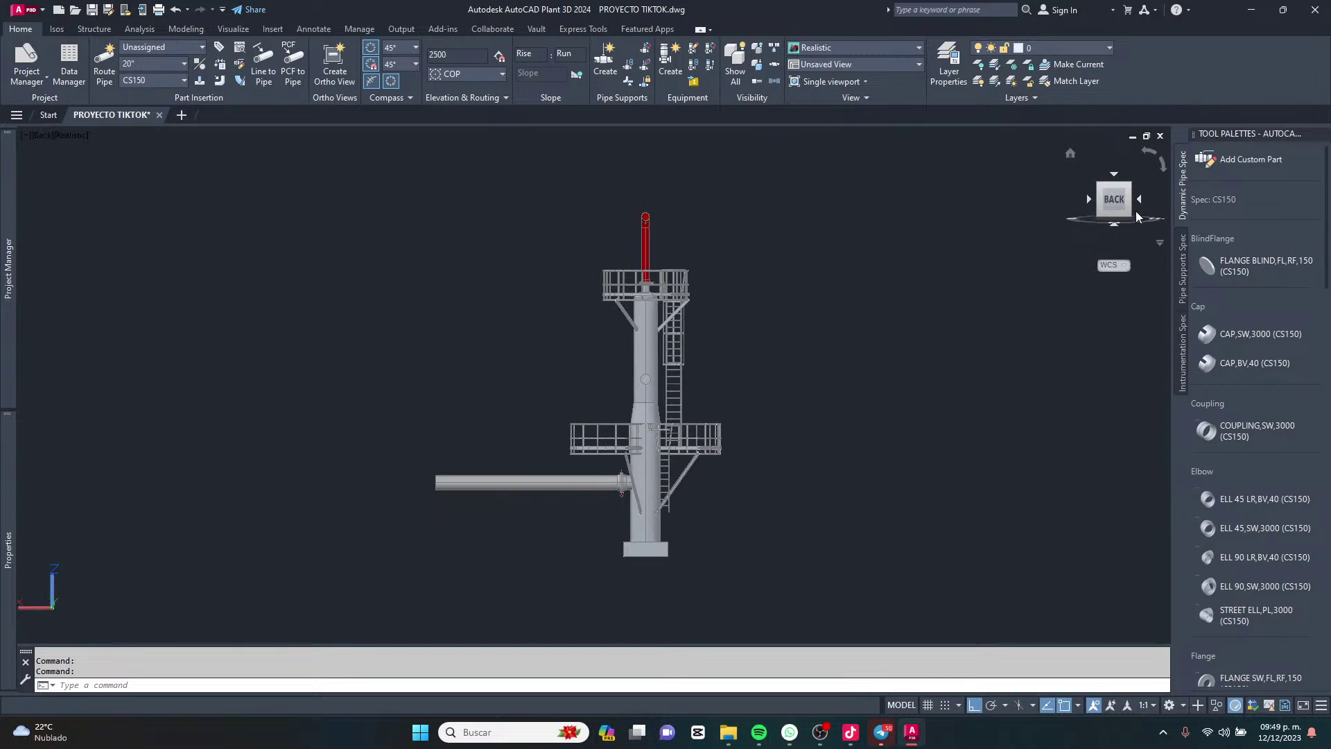
left_click(1141, 203)
scroll(630, 450, "up", 3)
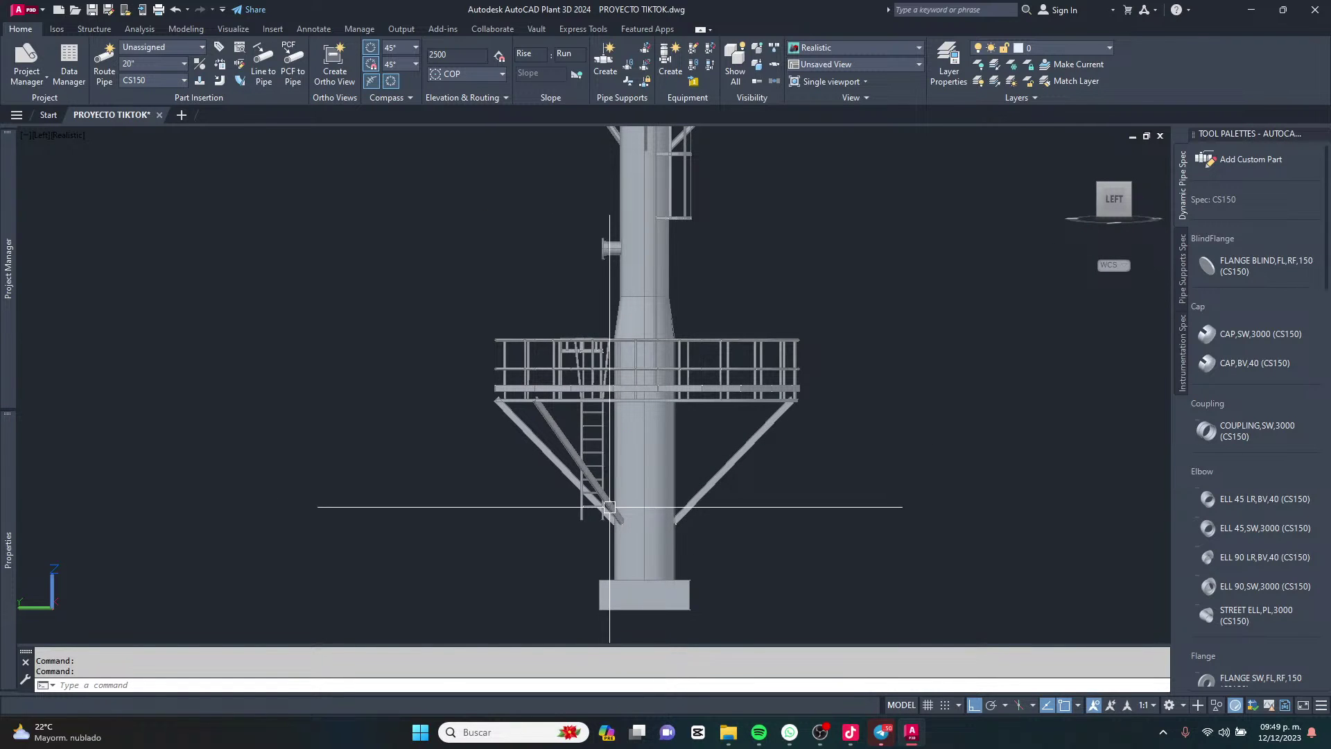
scroll(597, 571, "up", 4)
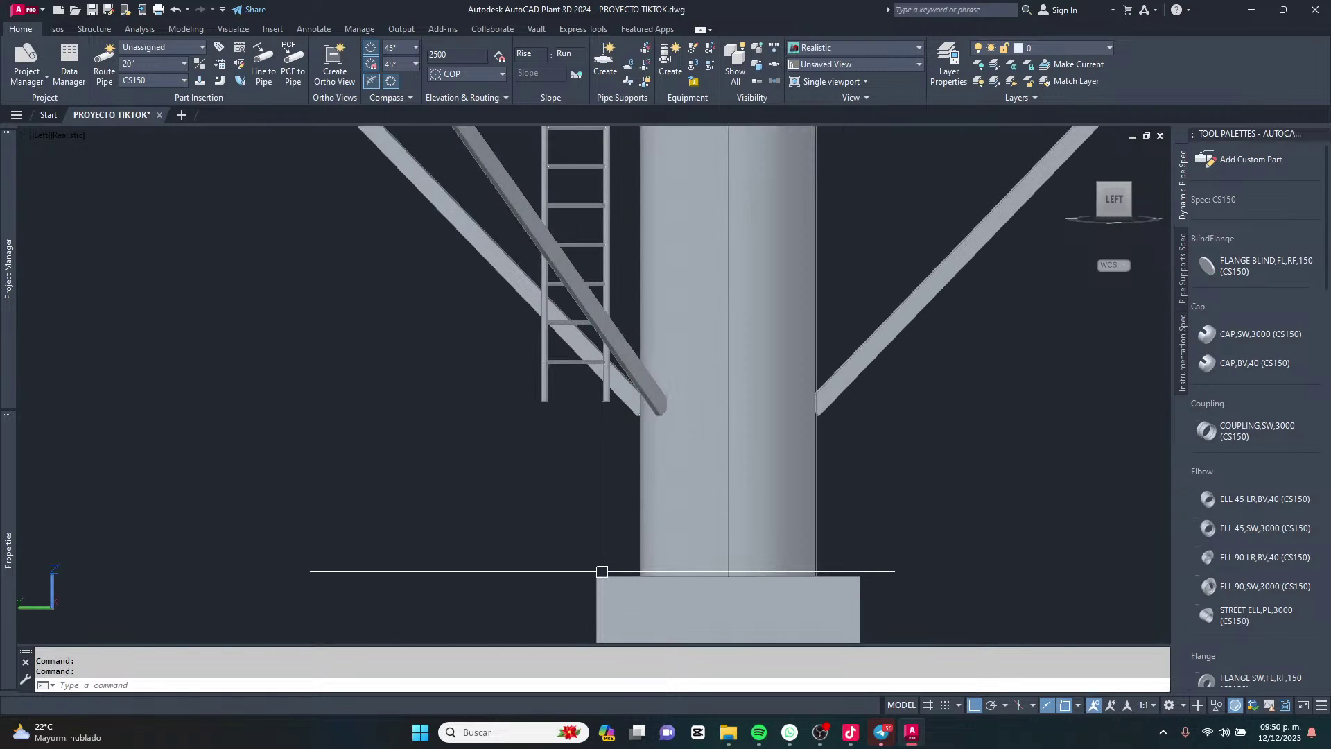
scroll(599, 572, "down", 4)
scroll(605, 233, "up", 3)
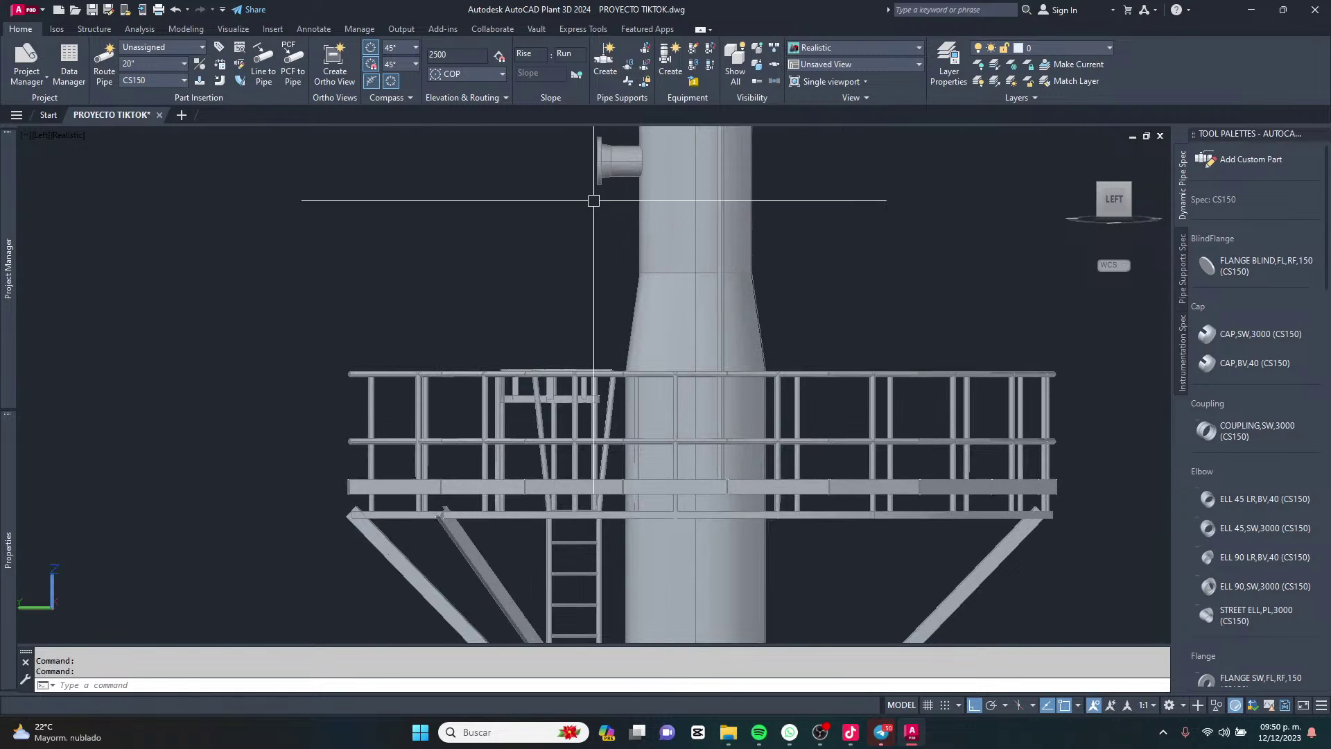
middle_click_drag(587, 159, 658, 368)
scroll(683, 267, "down", 5)
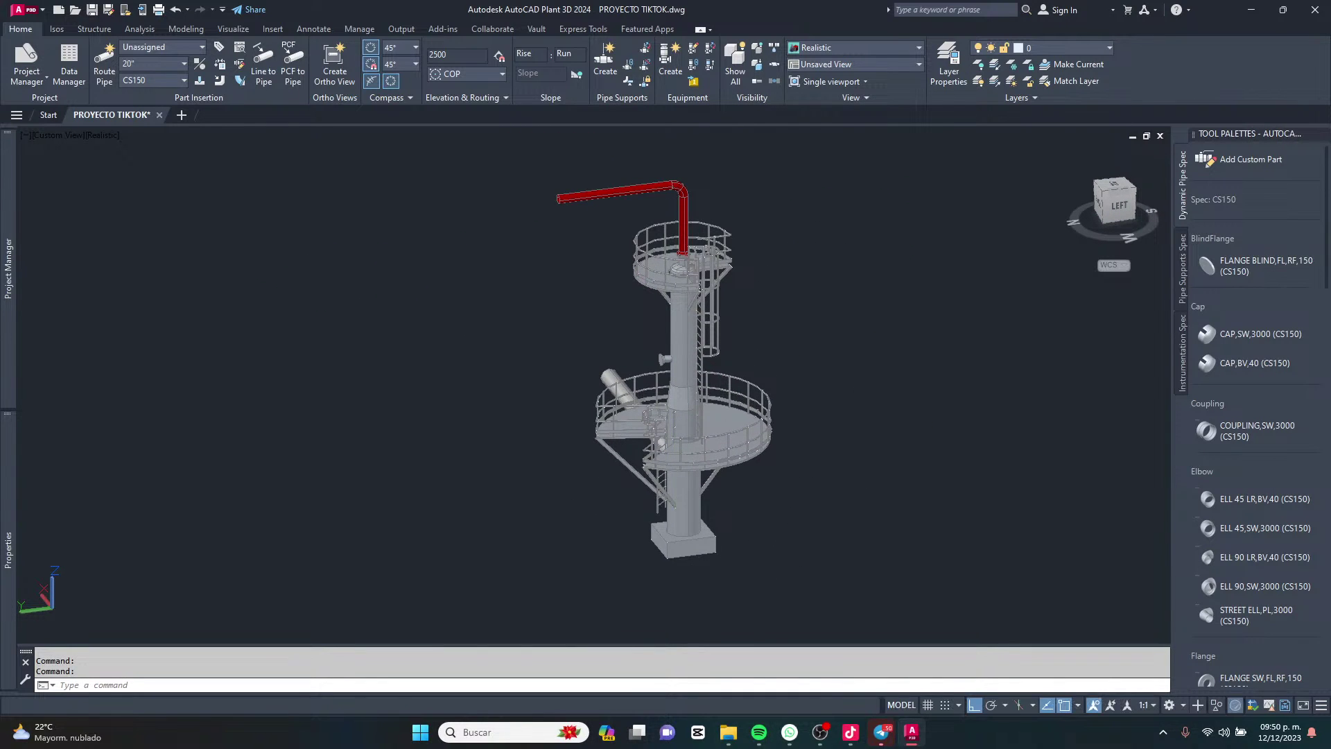
Route an 8" CS150 pipe from the new nozzle horizontally north for about 3900 mm.
scroll(659, 368, "up", 3)
scroll(659, 368, "down", 2)
scroll(655, 361, "up", 5)
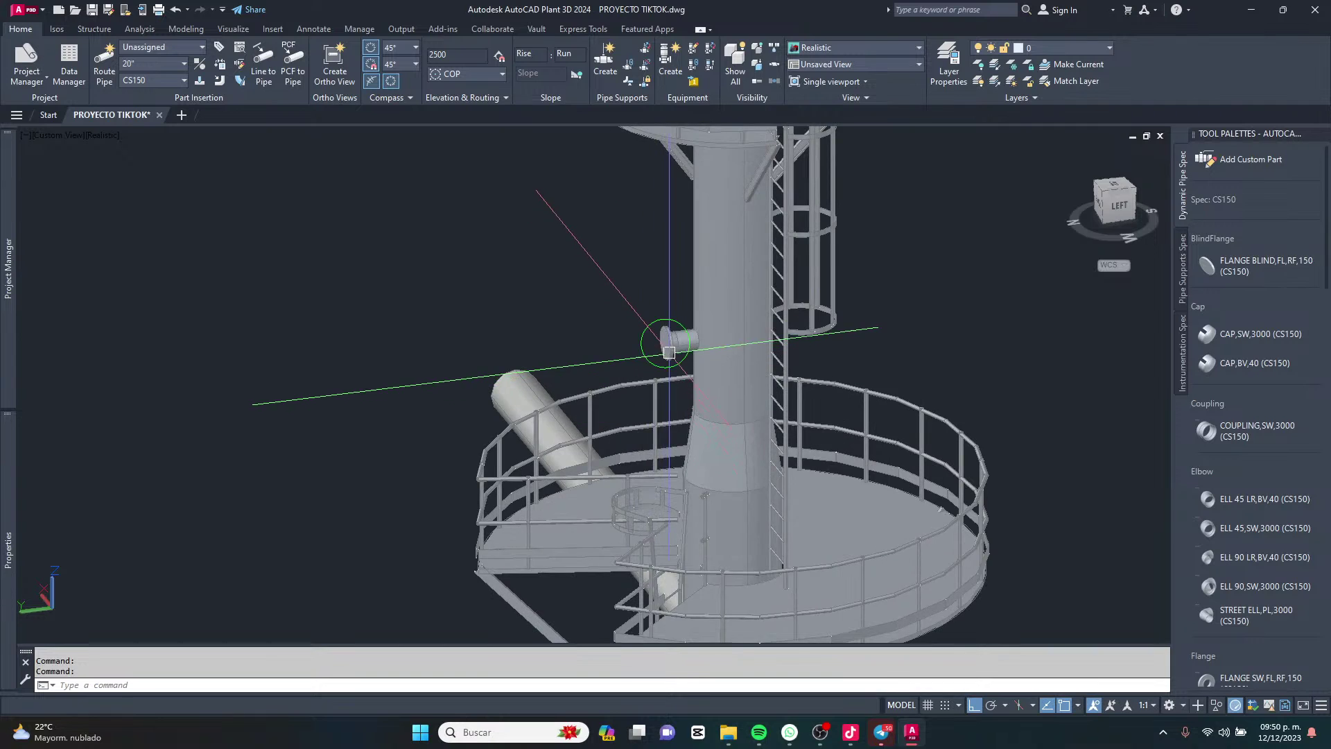
left_click(656, 344)
scroll(655, 344, "down", 3)
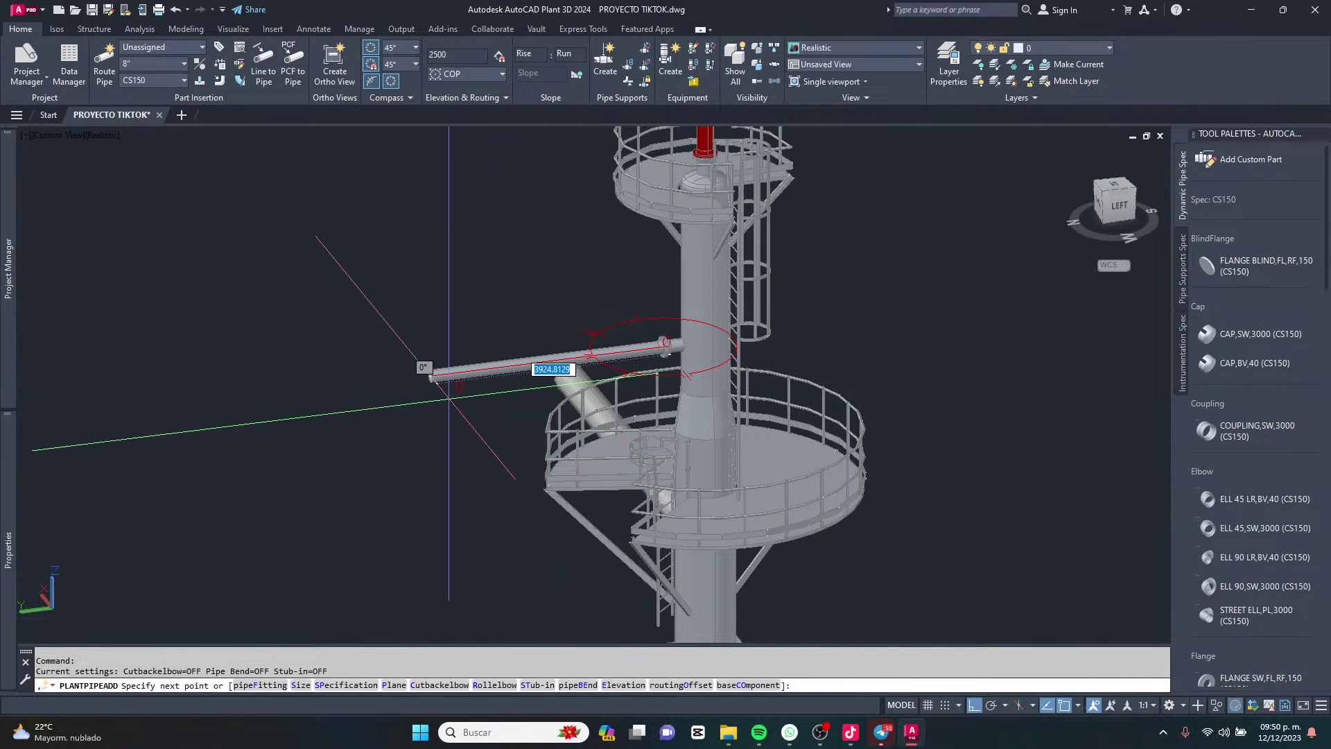
left_click(448, 394)
Cycle the routing plane, turn the 8" line 90° and run it horizontally east at elevation 6000.
type("p")
key("Return")
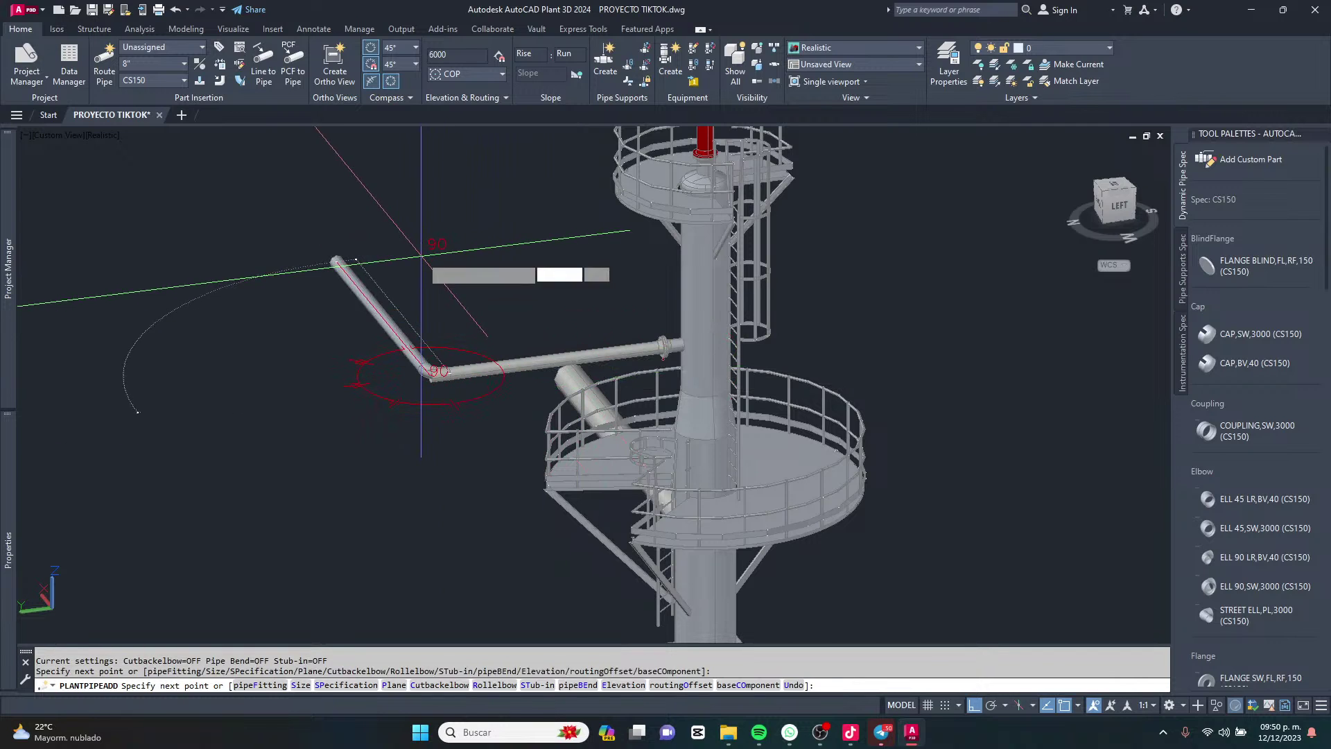
middle_click_drag(424, 248, 489, 312)
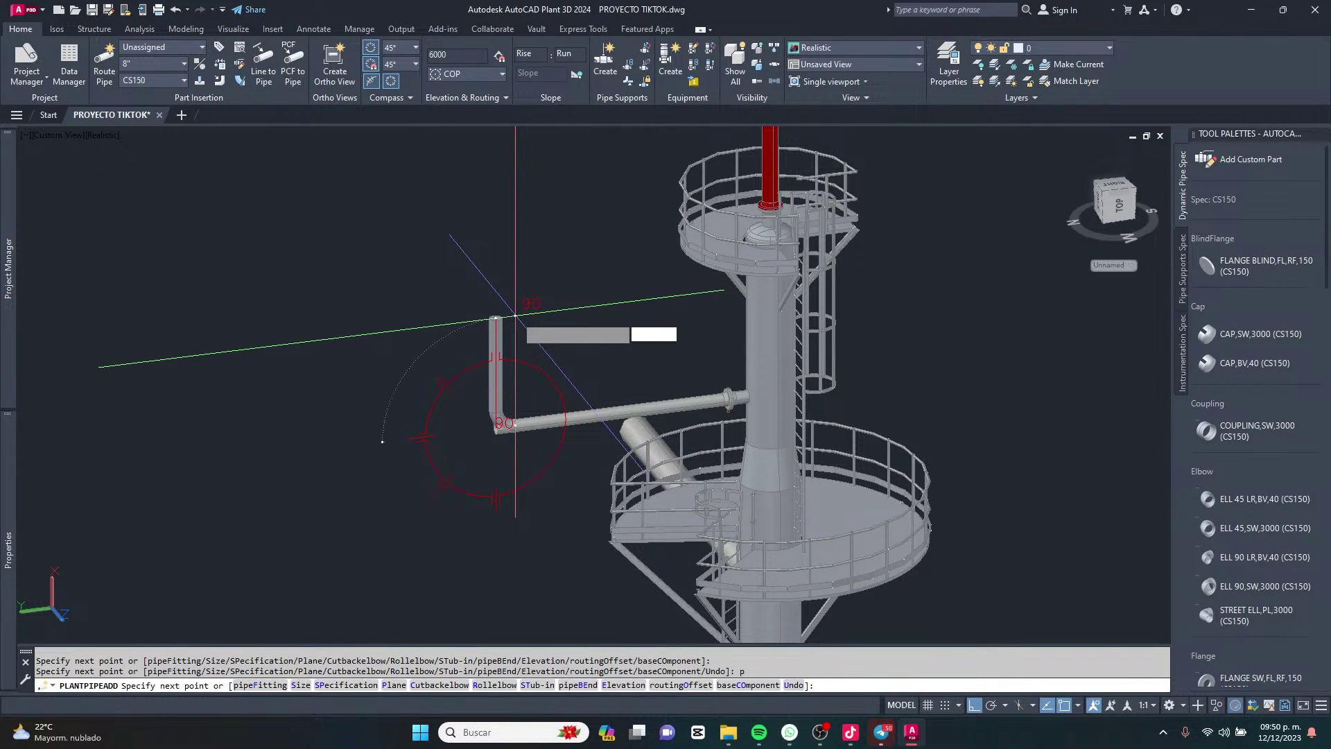
type("p")
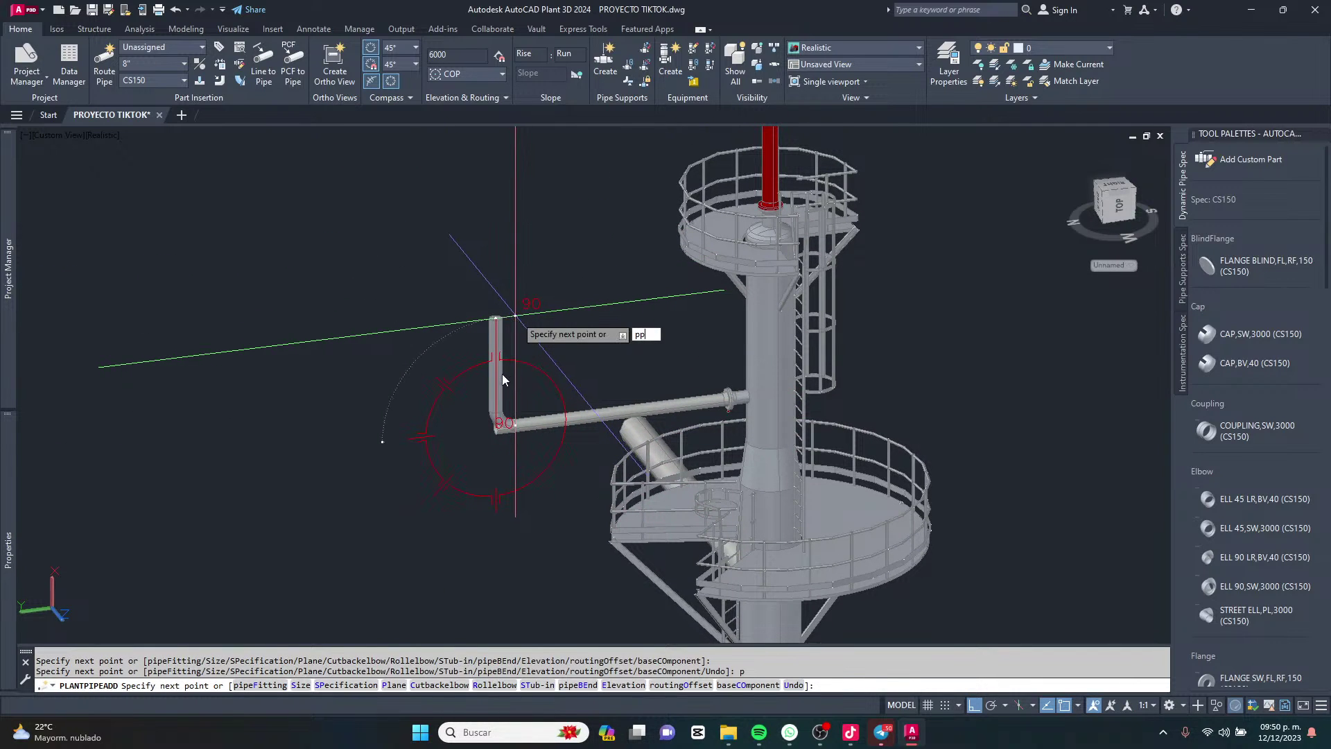
type("ip")
key("BackSpace")
key("Return")
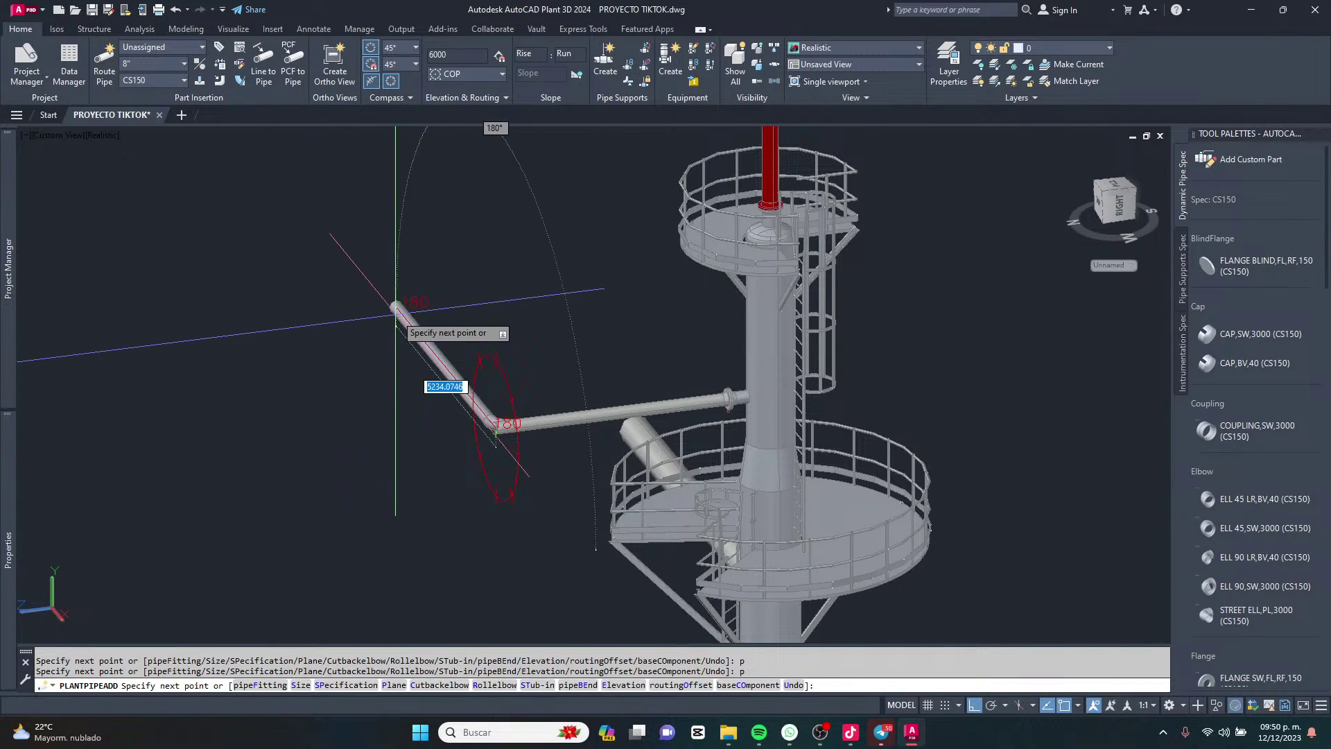
key("Escape")
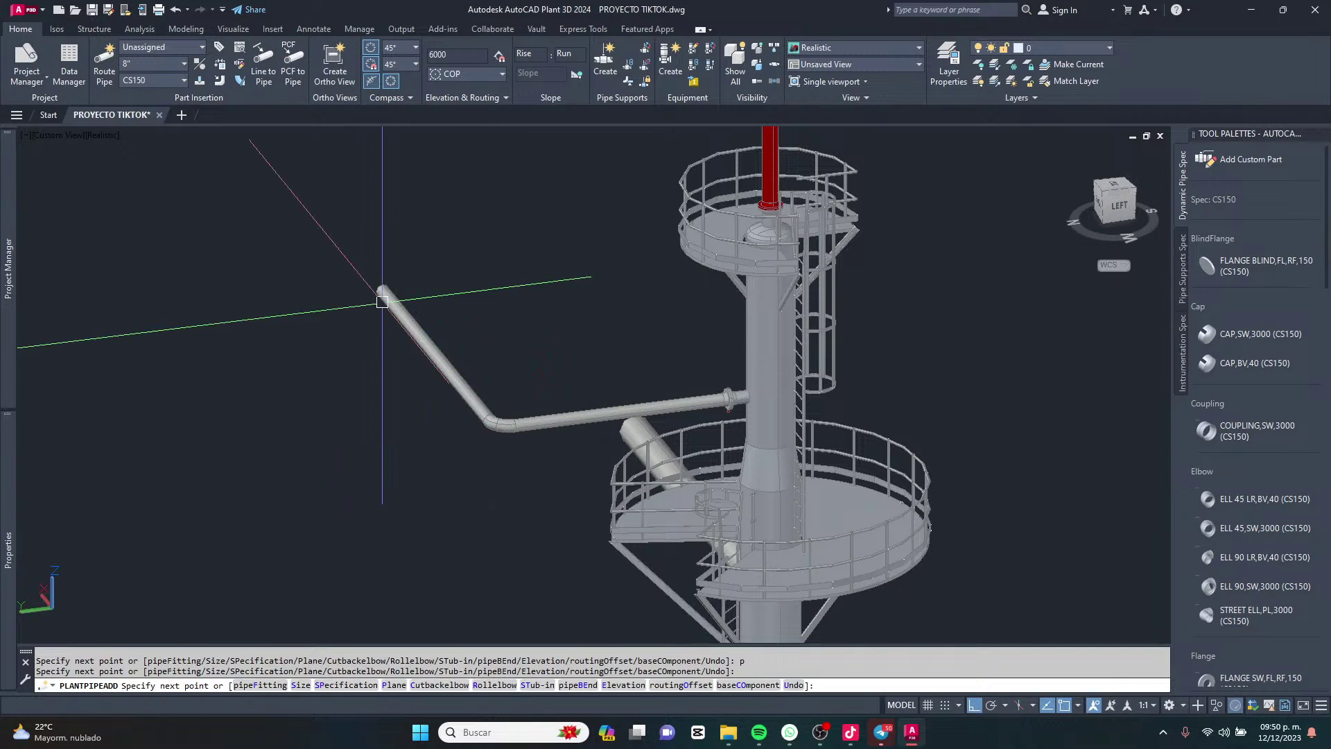
Insert a flanged RF class 150 ball valve from the CS150 spec into the straight 20" side pipe.
middle_click_drag(386, 297, 648, 366, "shift")
middle_click_drag(695, 478, 897, 489, "shift")
scroll(728, 447, "up", 3)
scroll(664, 422, "down", 2)
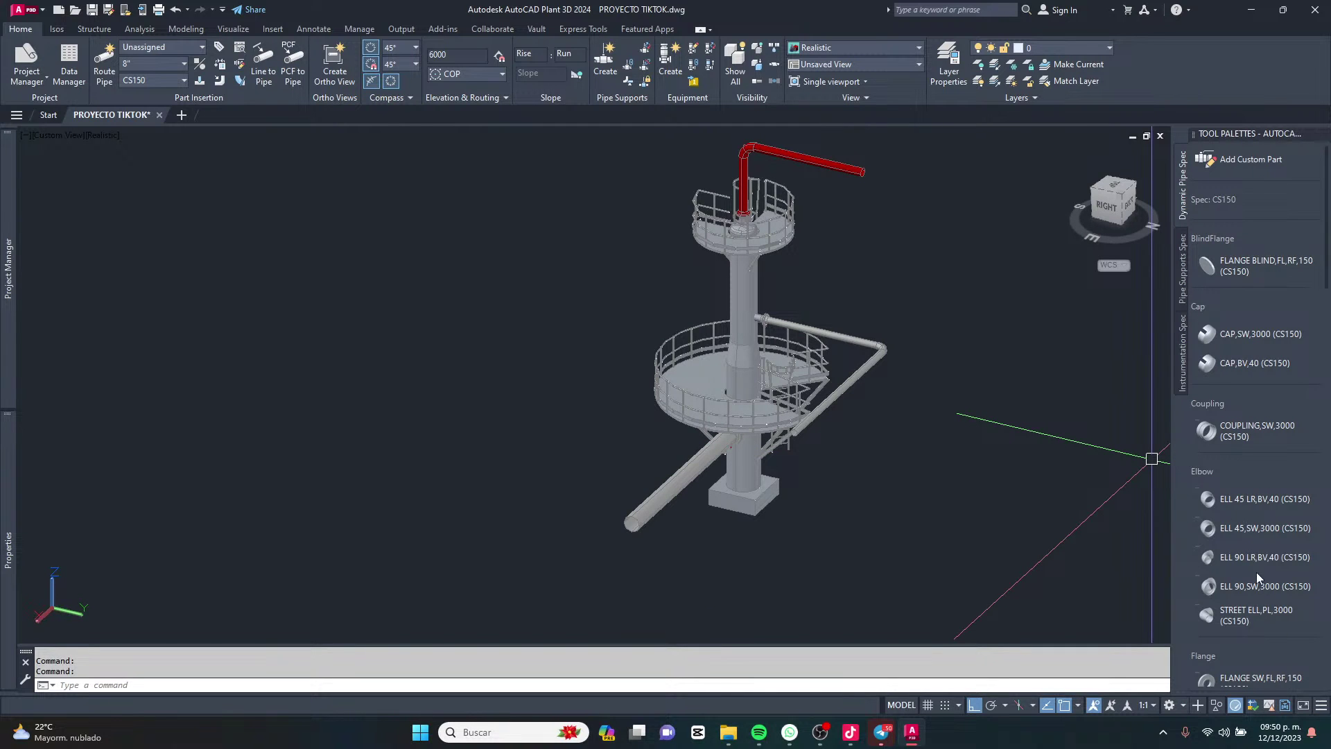
scroll(1257, 574, "down", 10)
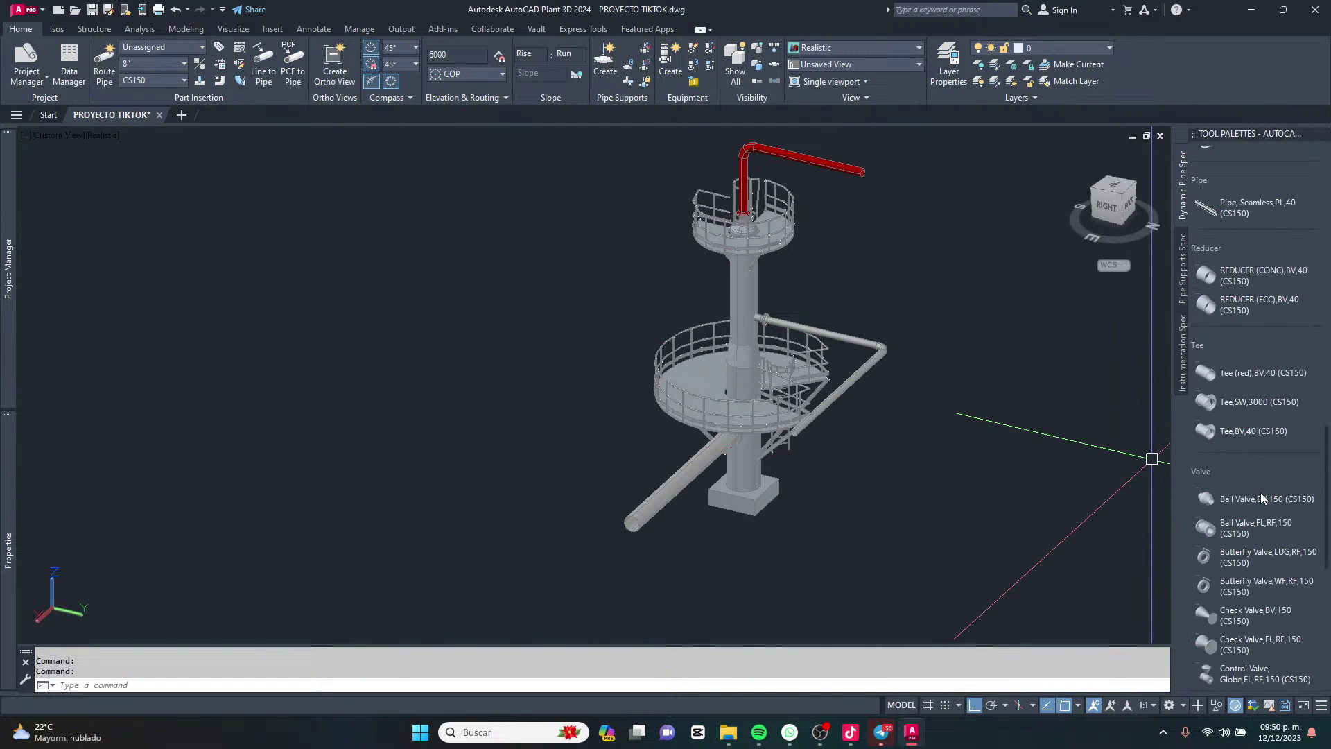
scroll(1255, 485, "down", 5)
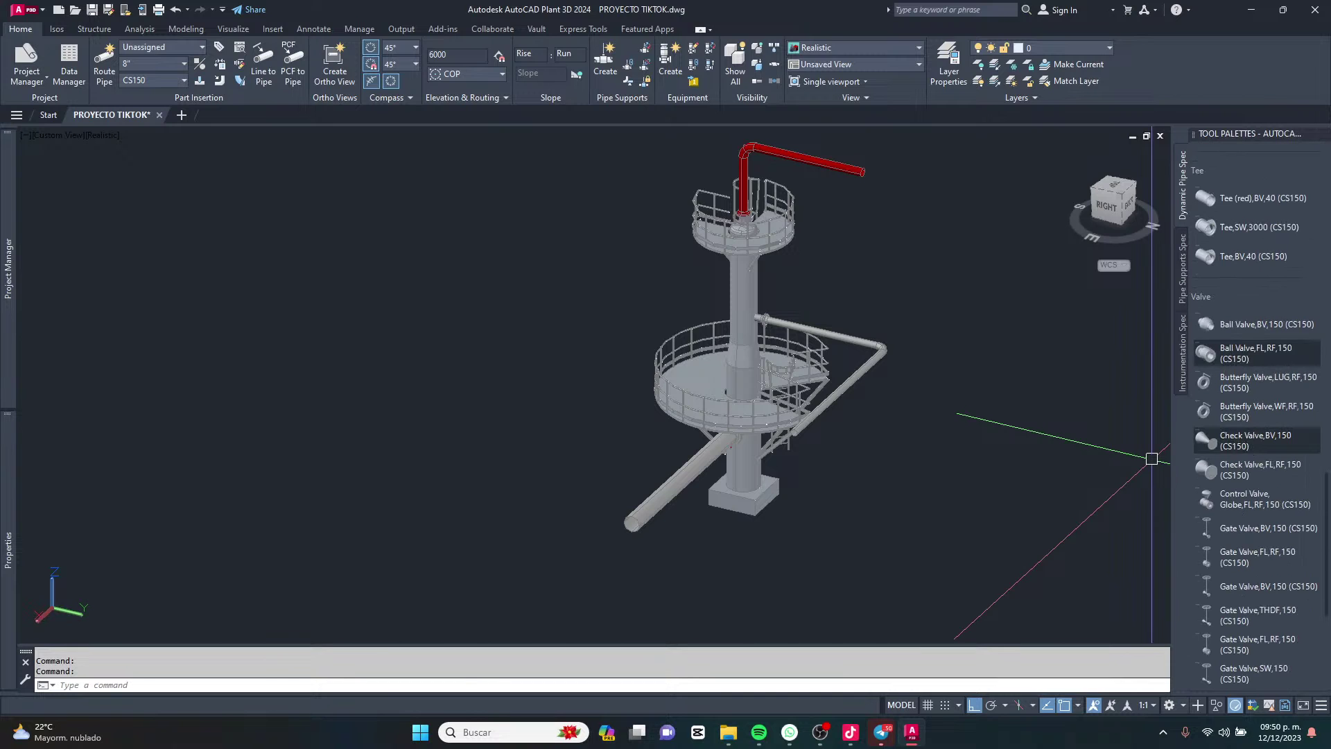
scroll(710, 493, "up", 2)
left_click(680, 494)
left_click(652, 488)
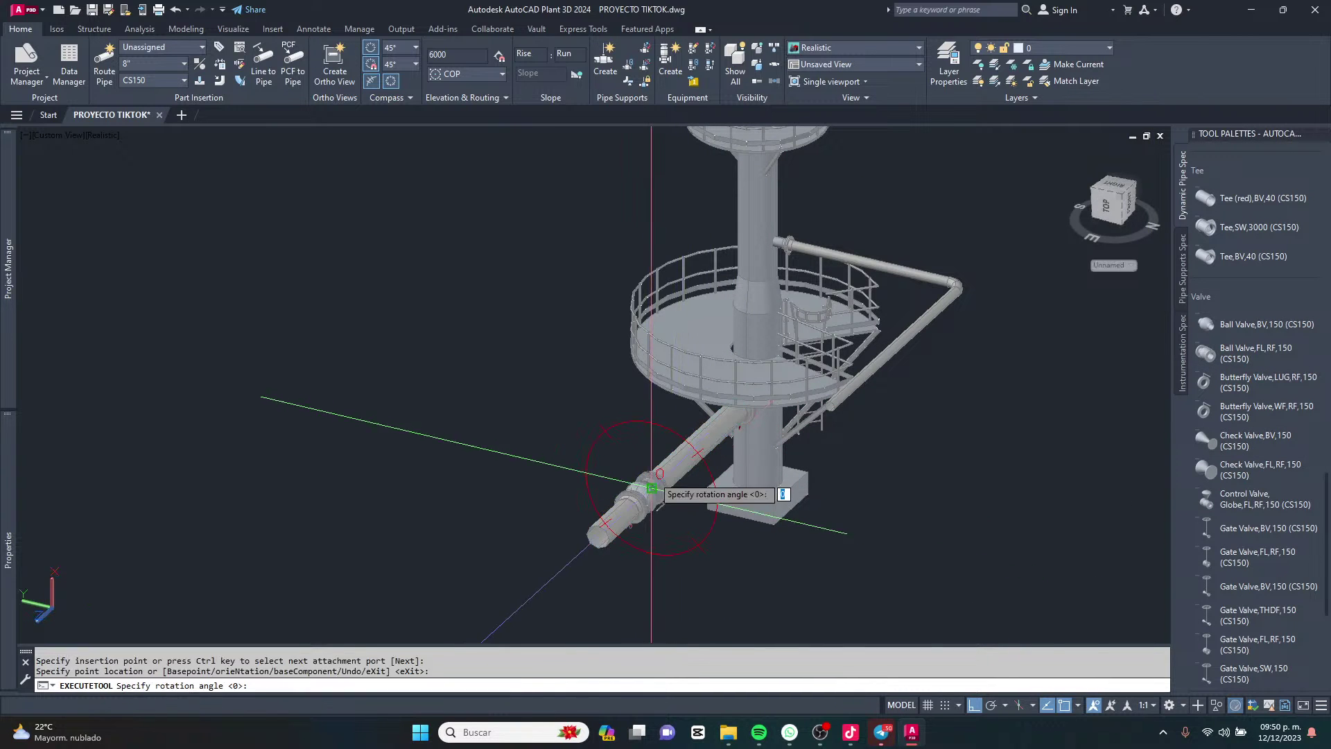
scroll(652, 486, "up", 8)
left_click(585, 403)
scroll(667, 490, "down", 7)
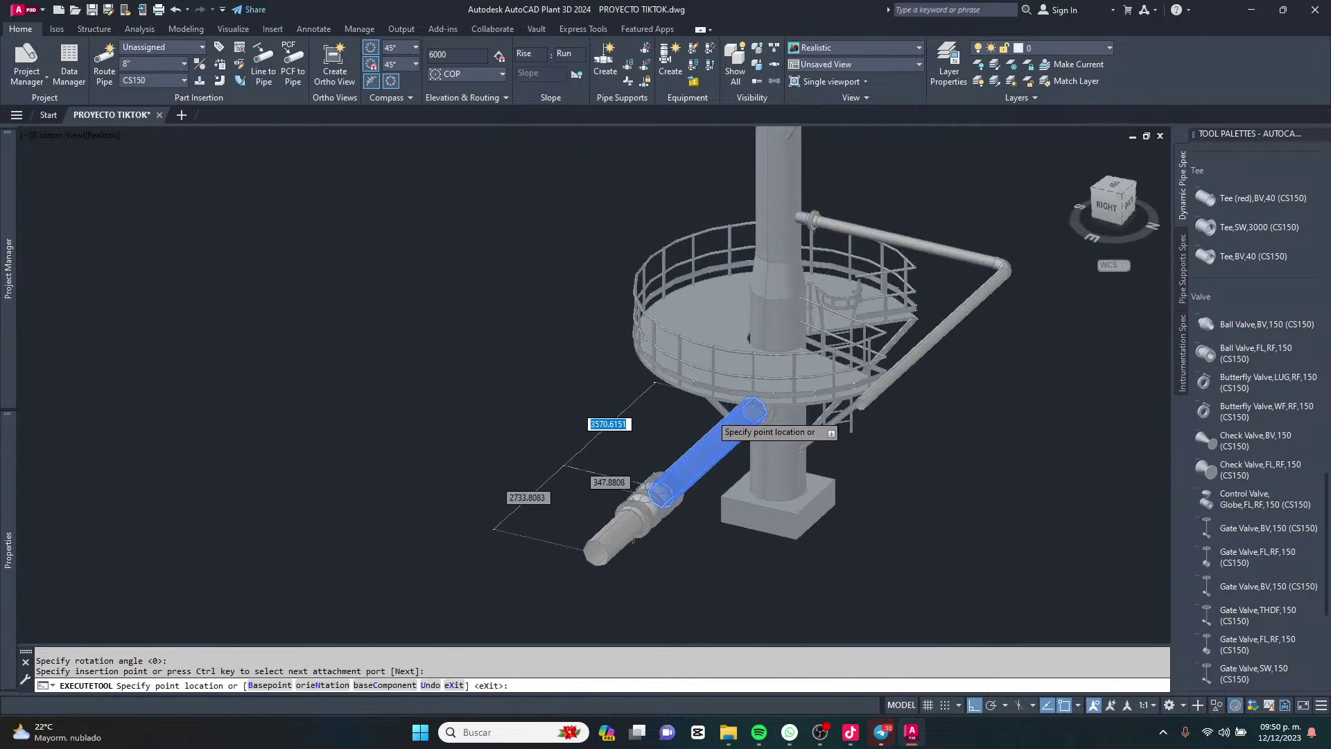
key("Return")
Insert a flanged RF class 150 ball valve into the horizontal run of the red pipe above the tank, accepting its upright rotation.
middle_click_drag(630, 210, 714, 443)
scroll(1033, 244, "up", 5)
middle_click_drag(1033, 243, 850, 300)
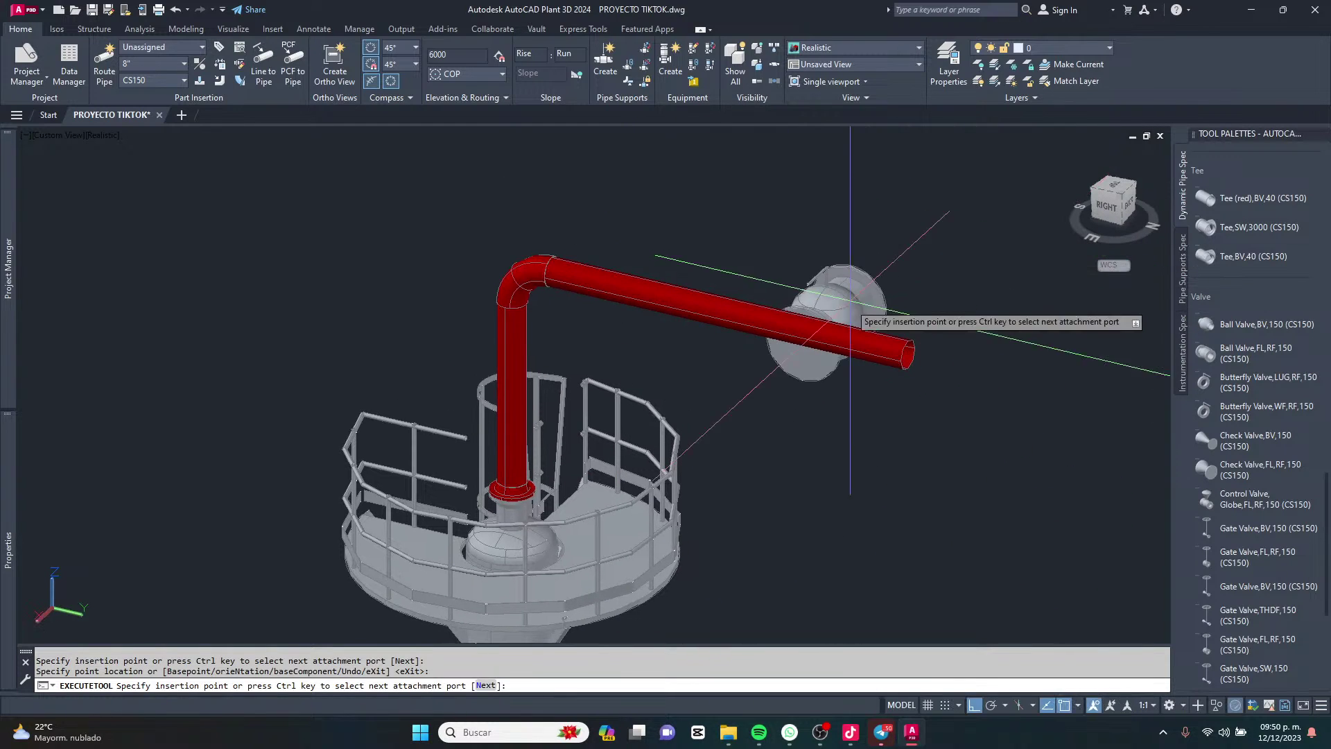
scroll(555, 385, "down", 3)
left_click(766, 318)
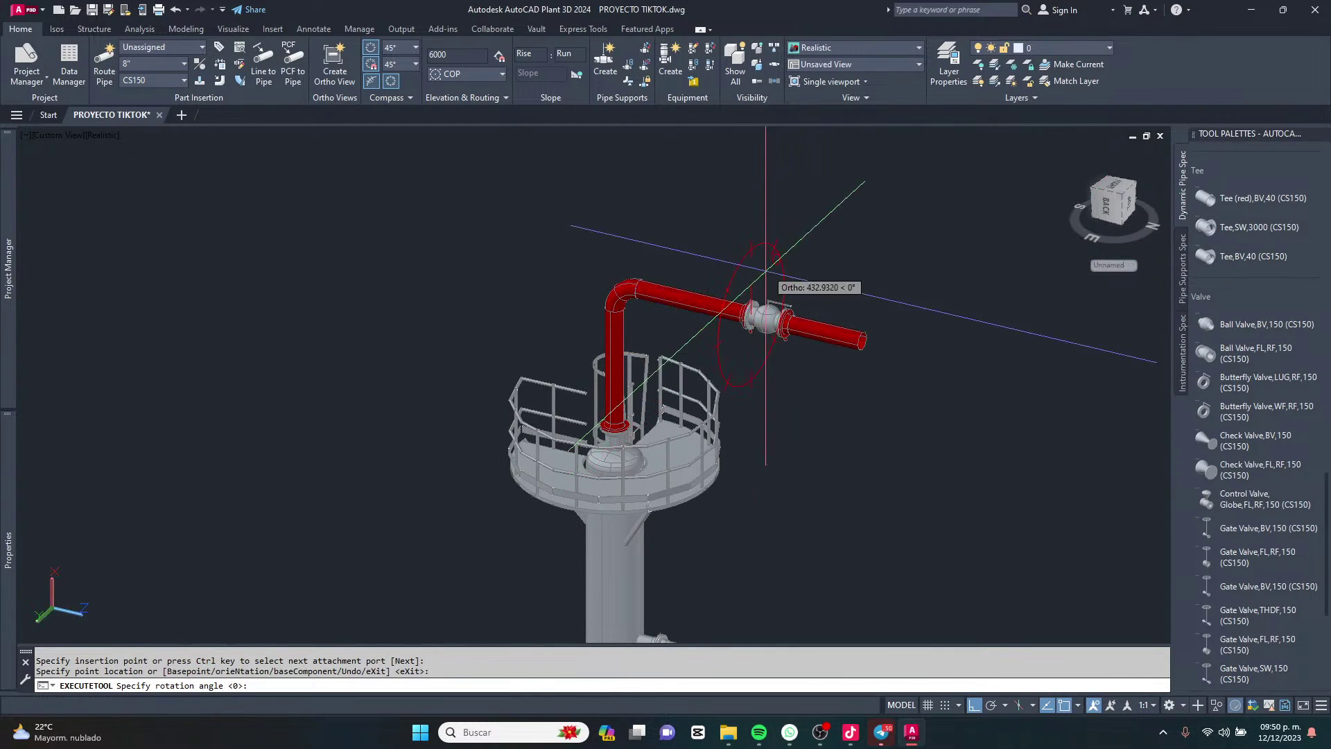
left_click(770, 291)
scroll(782, 280, "down", 4)
Insert another flanged class 150 ball valve into the east run of the 8" side pipe and finish valve placement.
middle_click_drag(853, 534, 801, 527, "shift")
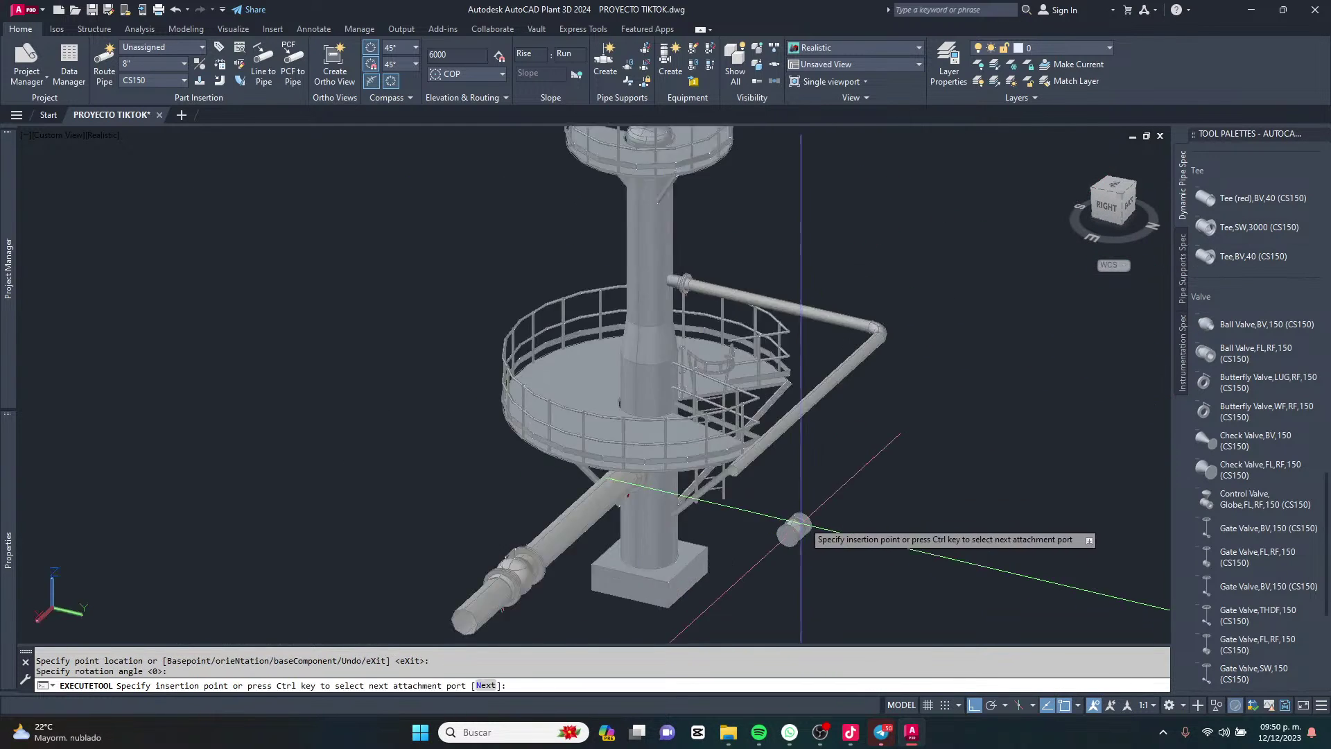
scroll(800, 525, "up", 2)
middle_click_drag(797, 416, 791, 340, "shift")
left_click(789, 315)
scroll(789, 312, "up", 2)
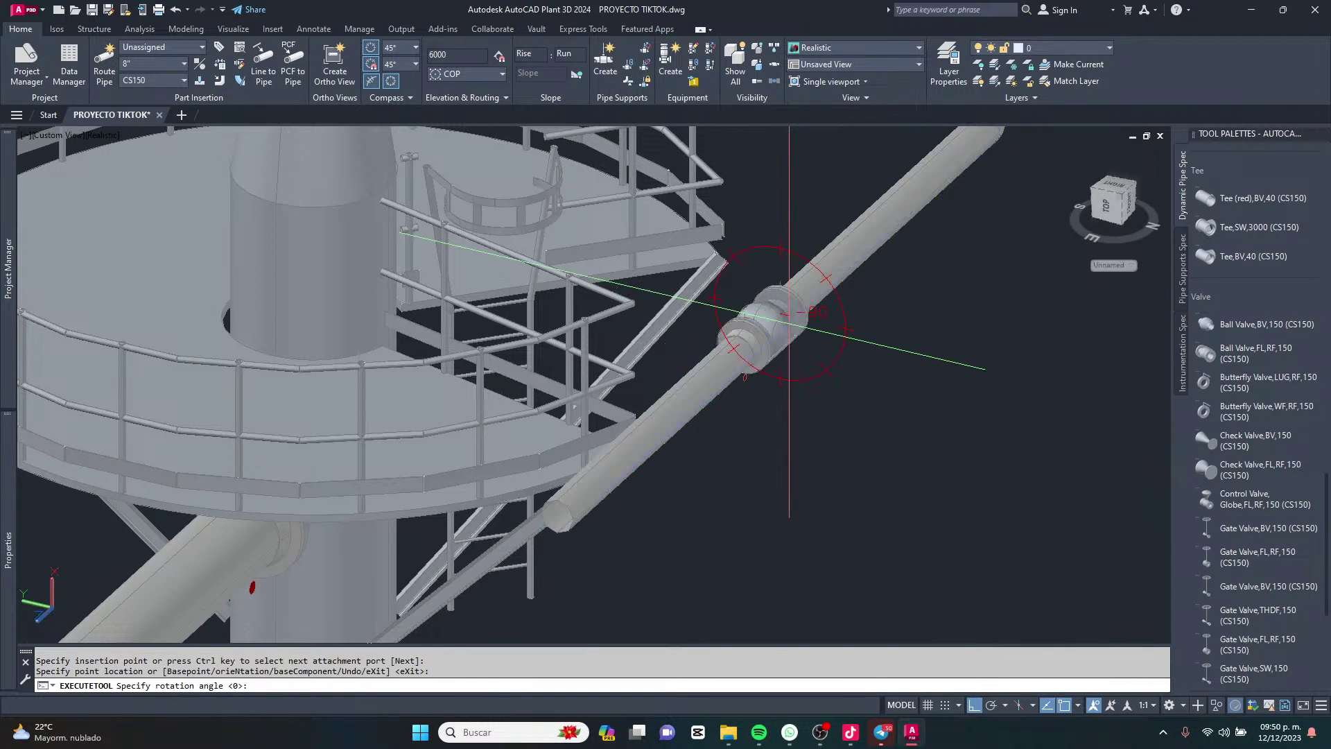
left_click(819, 228)
key("Escape")
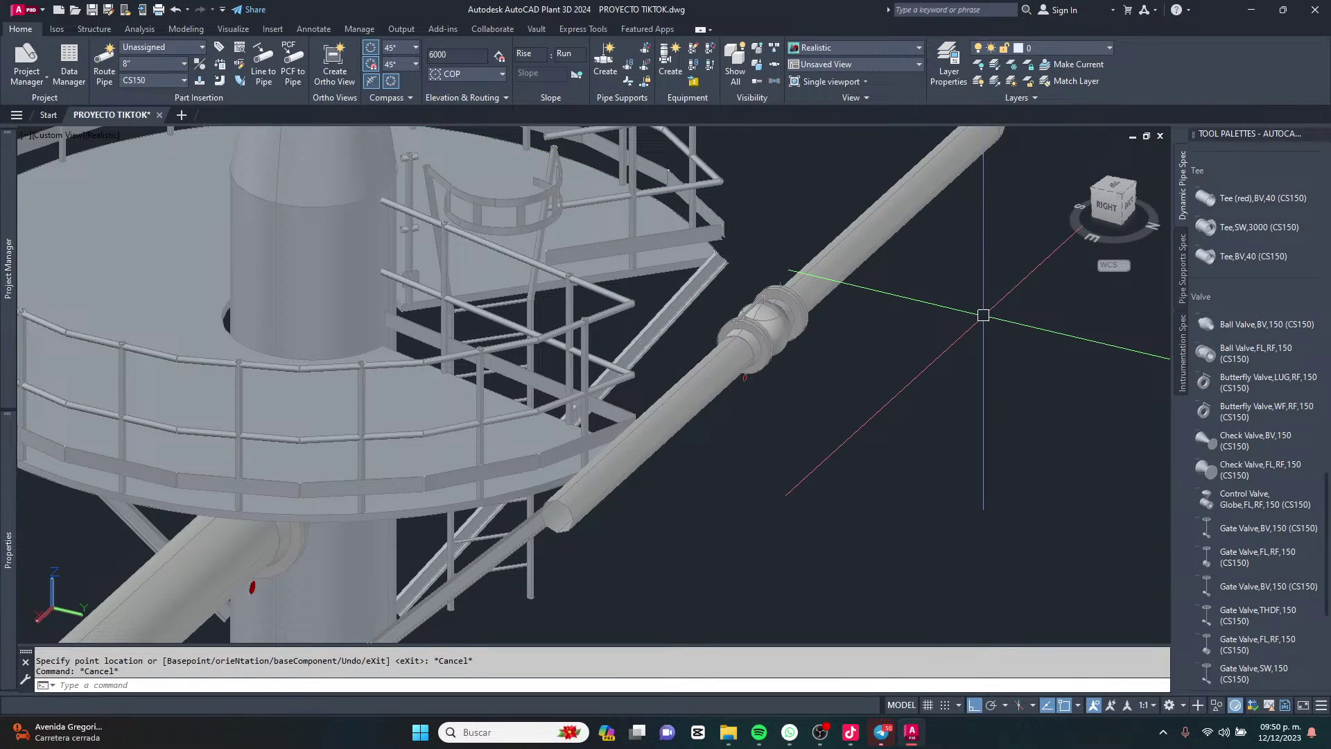
Review the whole tank with its platforms and the ball valves on all three pipe lines.
scroll(1192, 388, "down", 2)
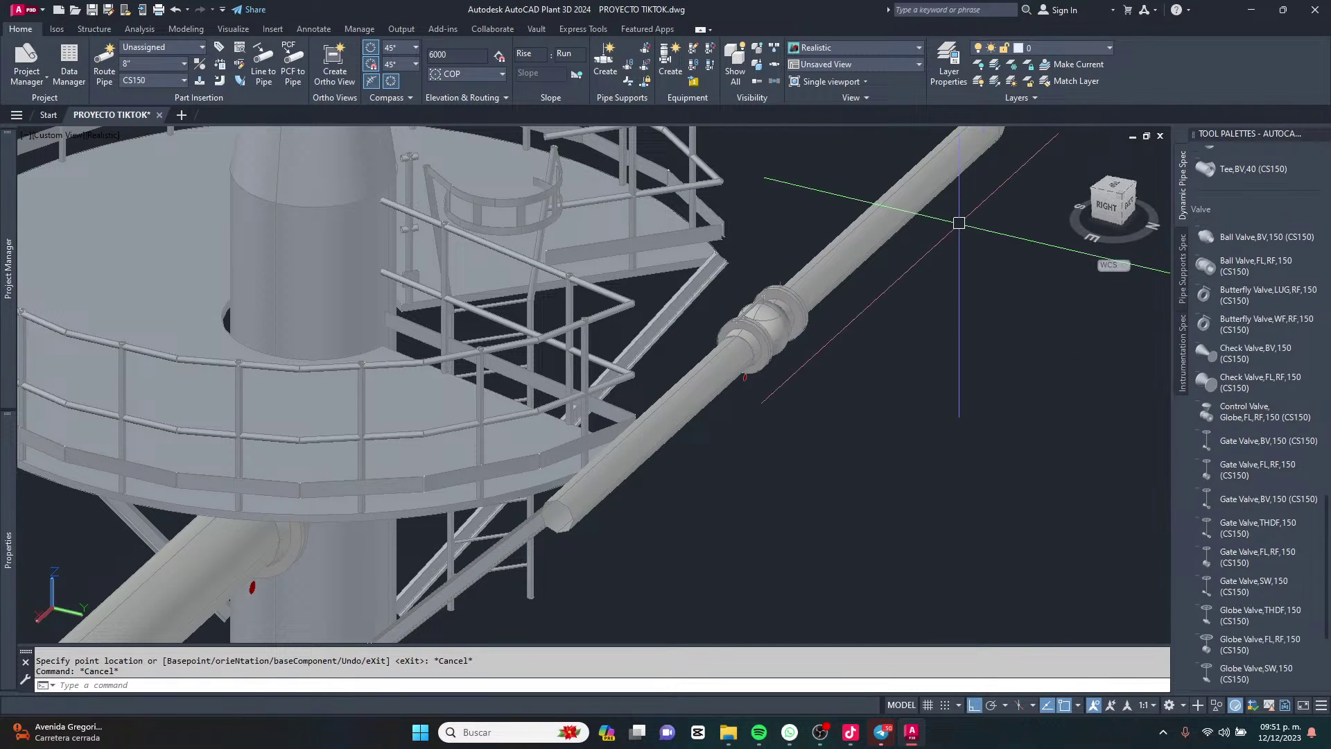
scroll(957, 217, "down", 5)
scroll(814, 271, "down", 5)
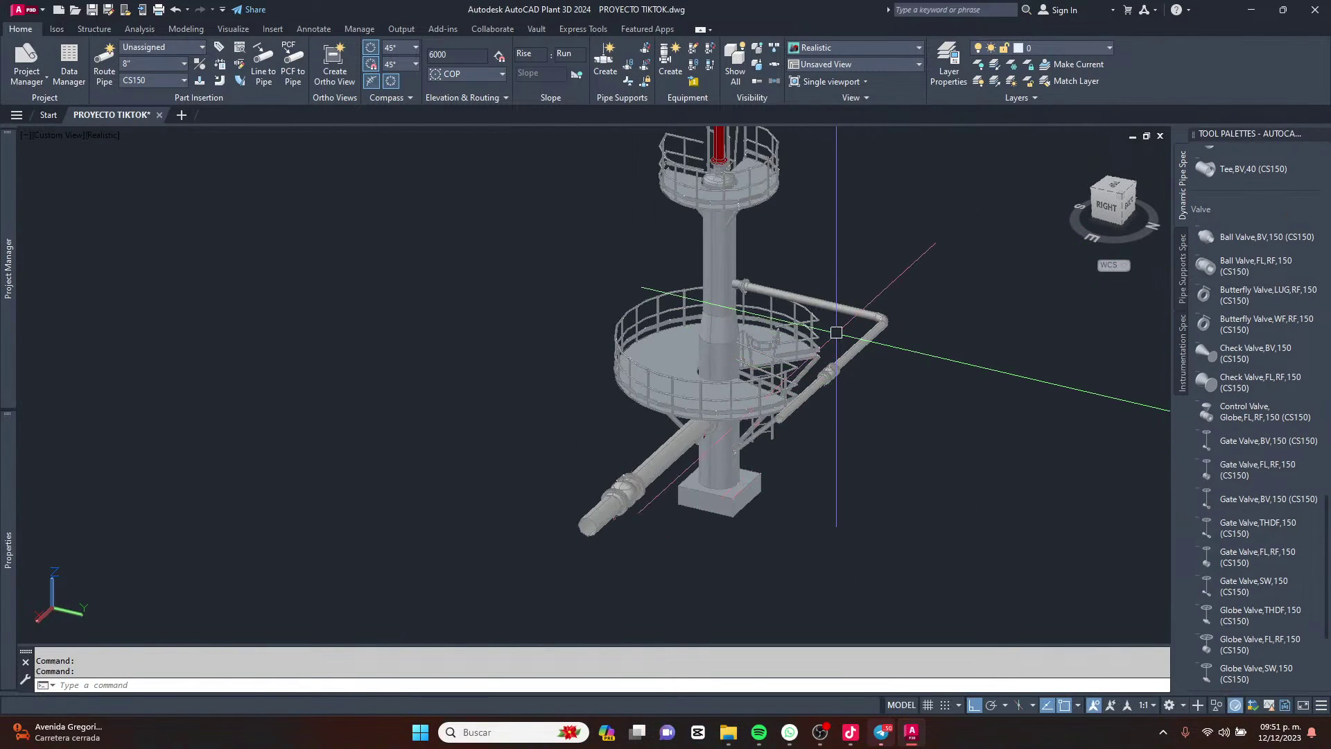
middle_click_drag(814, 271, 818, 310, "shift")
scroll(799, 242, "up", 4)
scroll(799, 242, "down", 4)
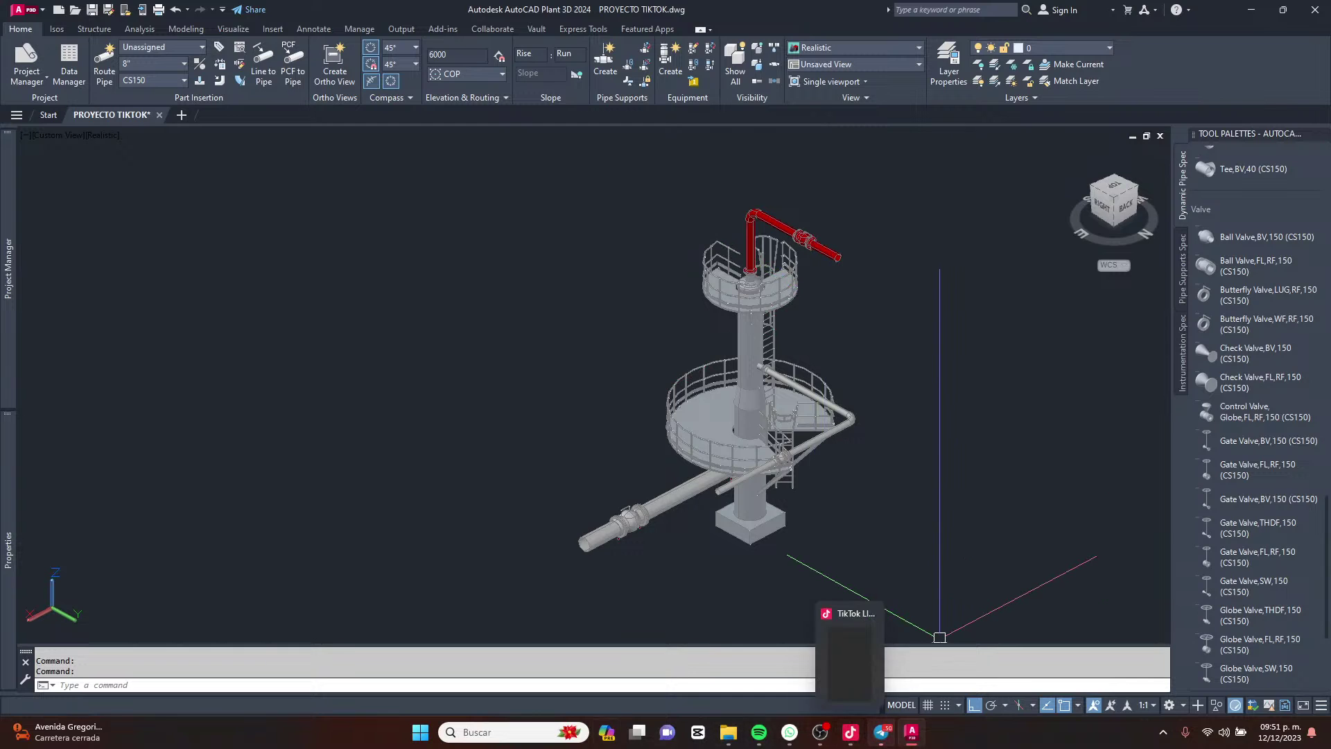
Switch to Brave and view the home page of the PIPE DESIGN AutoCAD YouTube channel.
left_click(851, 732)
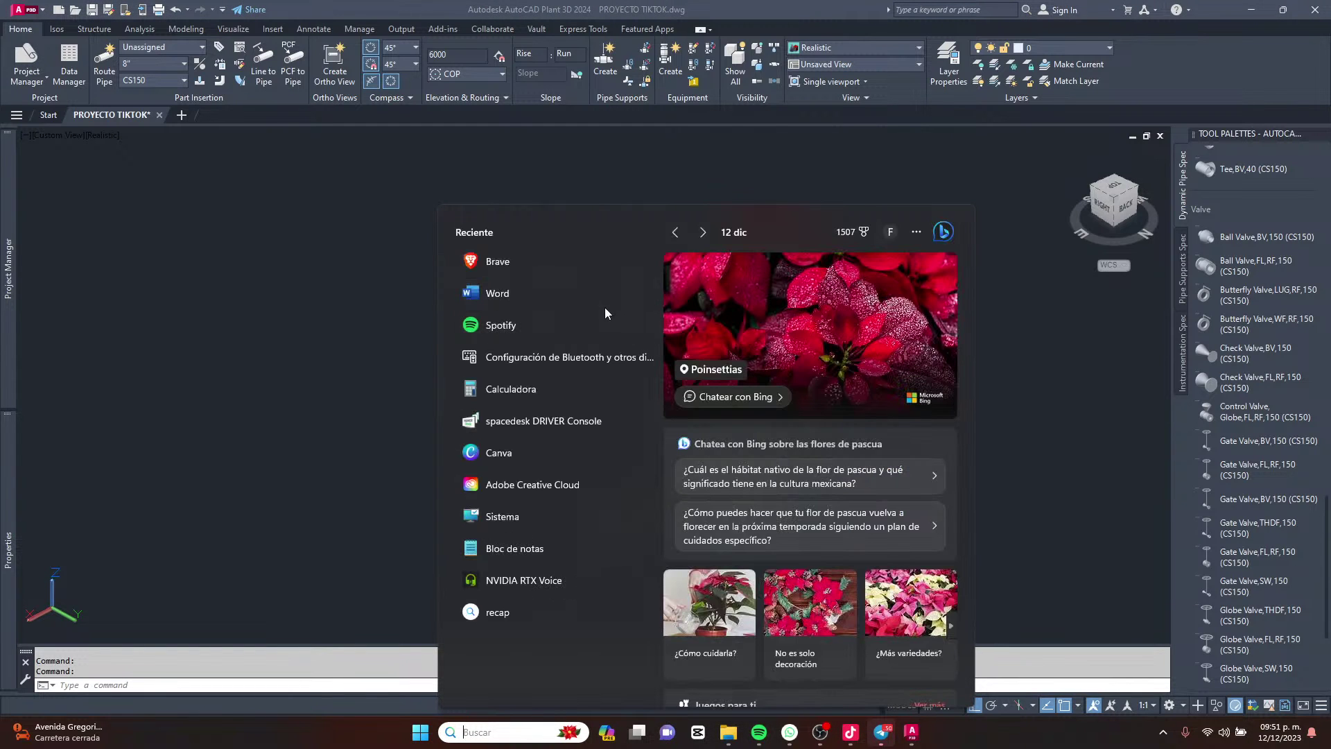
left_click(514, 260)
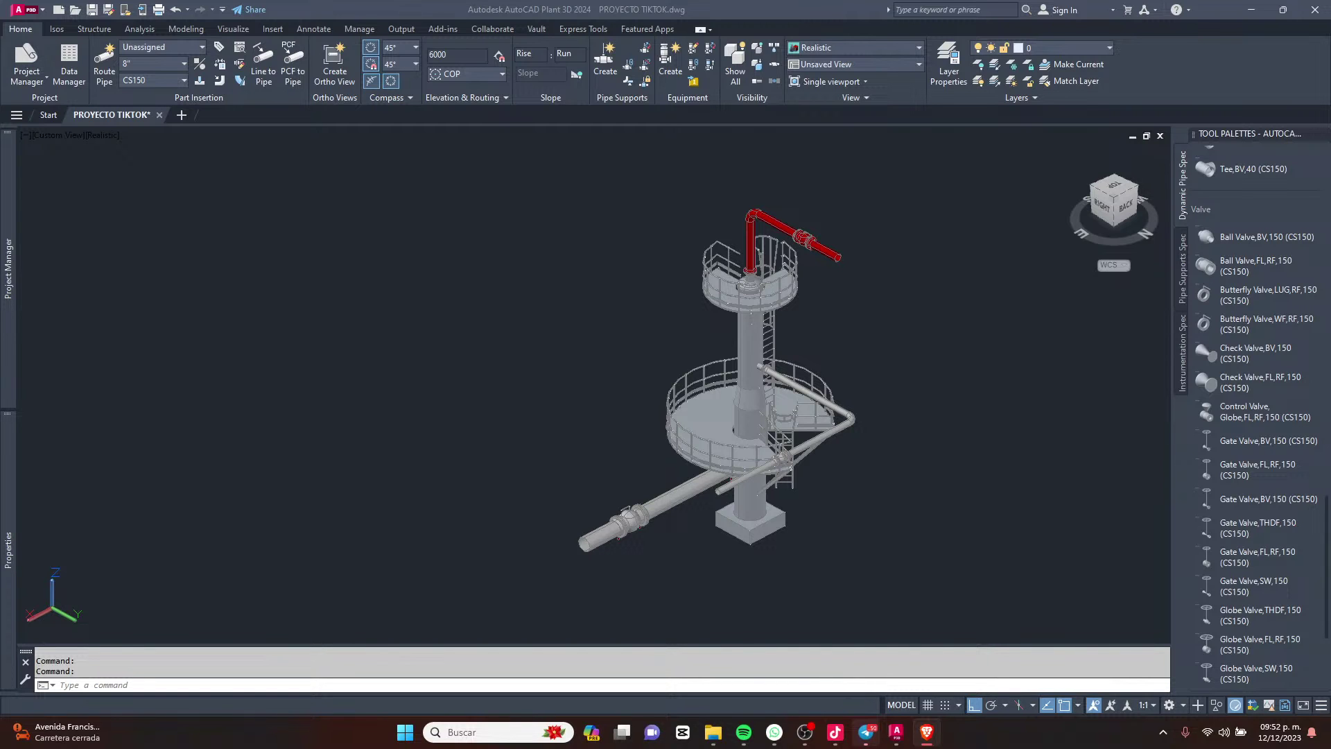
key("alt+Tab")
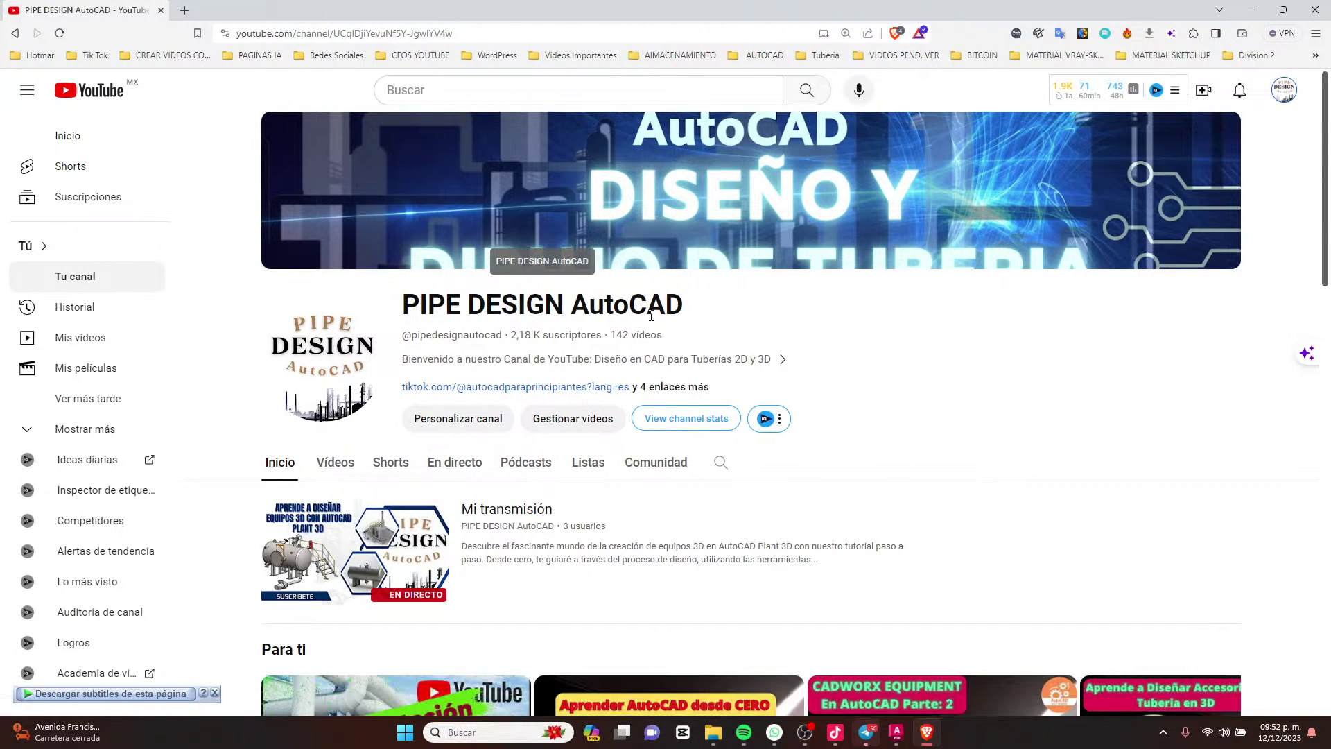
scroll(679, 351, "down", 1)
scroll(669, 243, "up", 1)
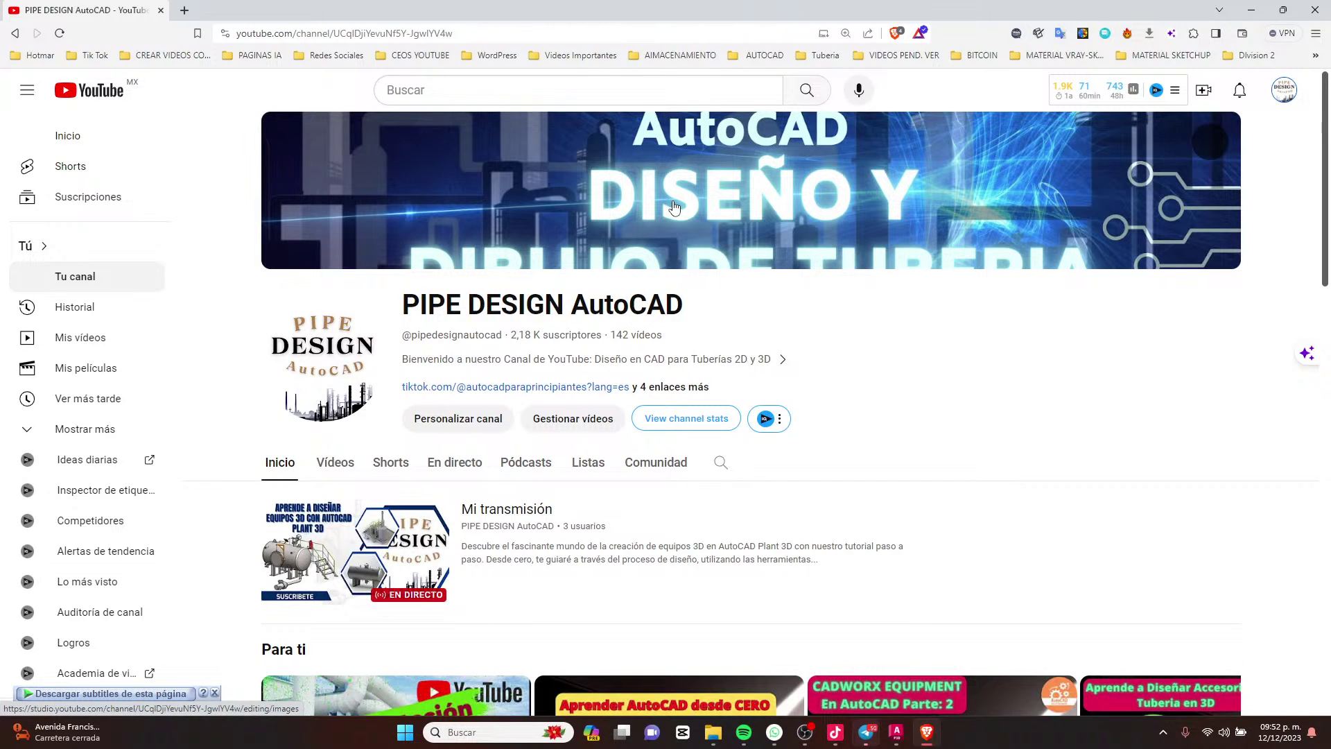
left_click_drag(647, 26, 801, 2)
left_click(1256, 18)
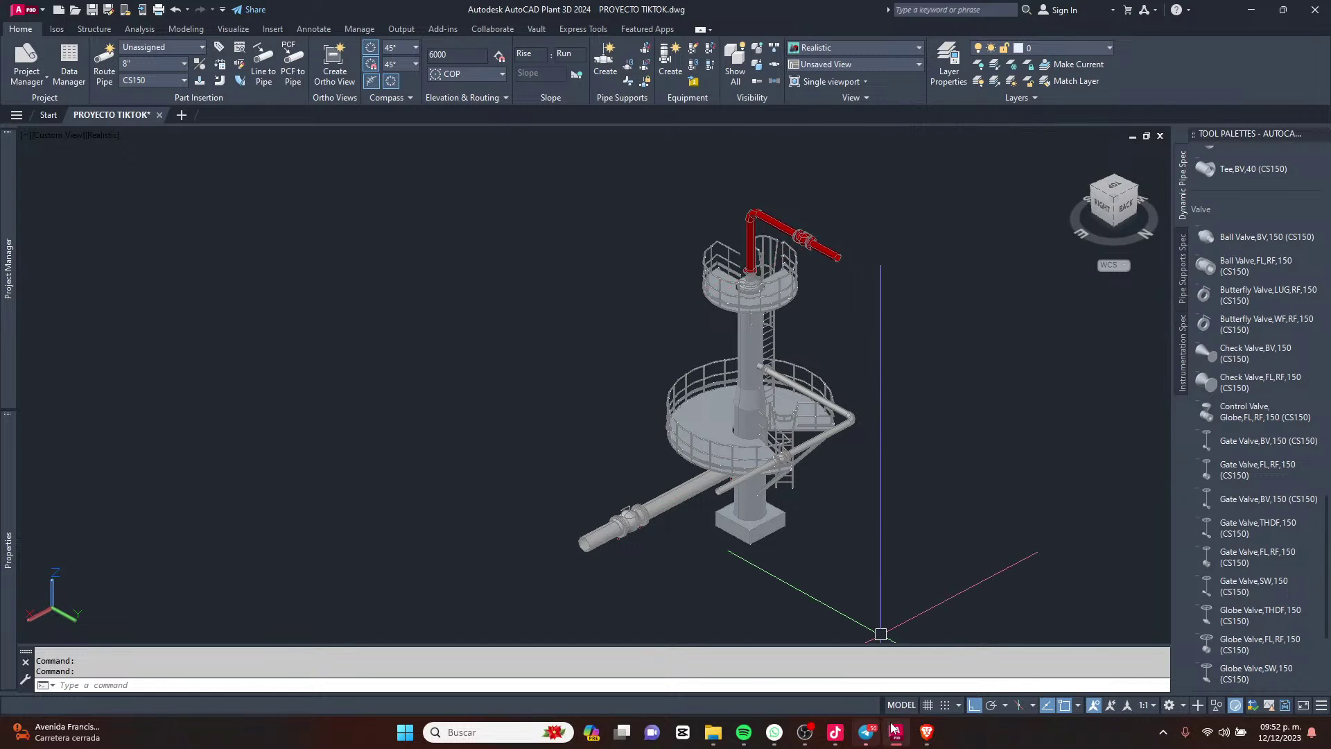
Switch to Telegram and view the Programas y Cursos VIP group conversation.
left_click(866, 732)
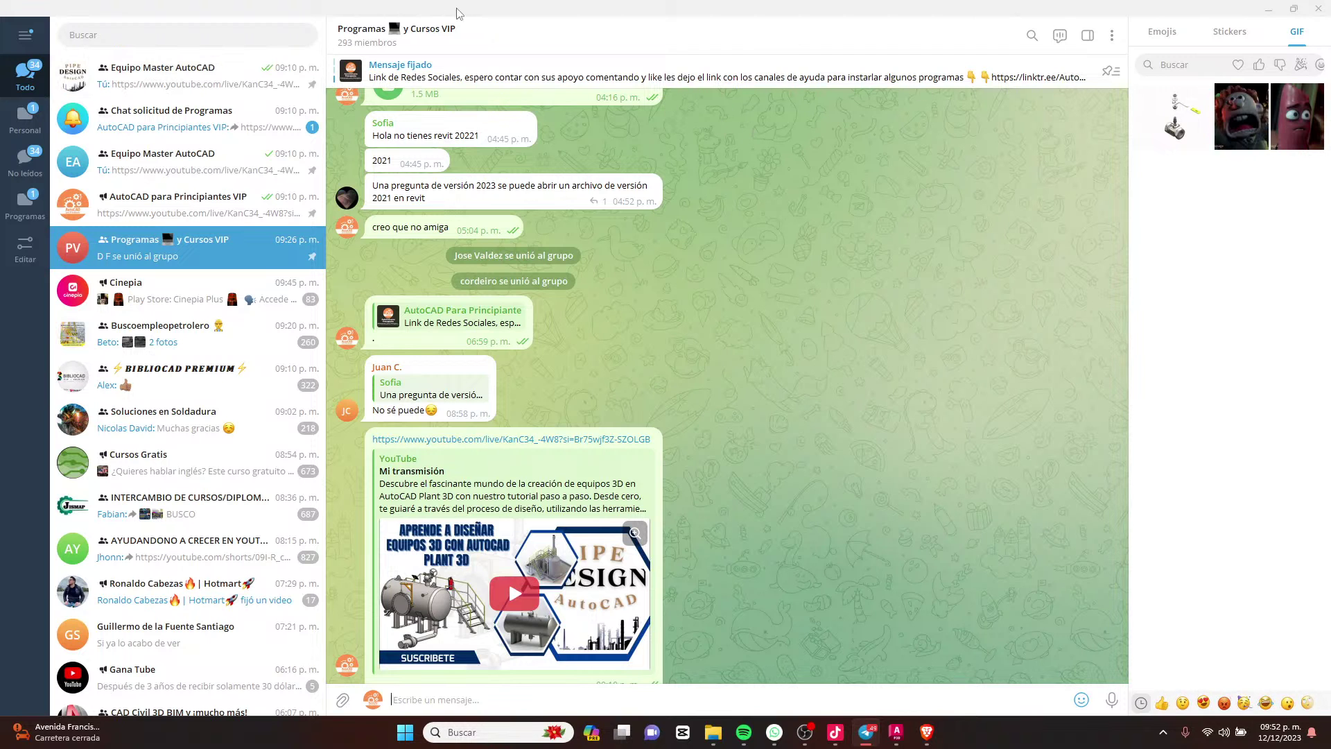
left_click_drag(714, 9, 793, 36)
left_click(1061, 26)
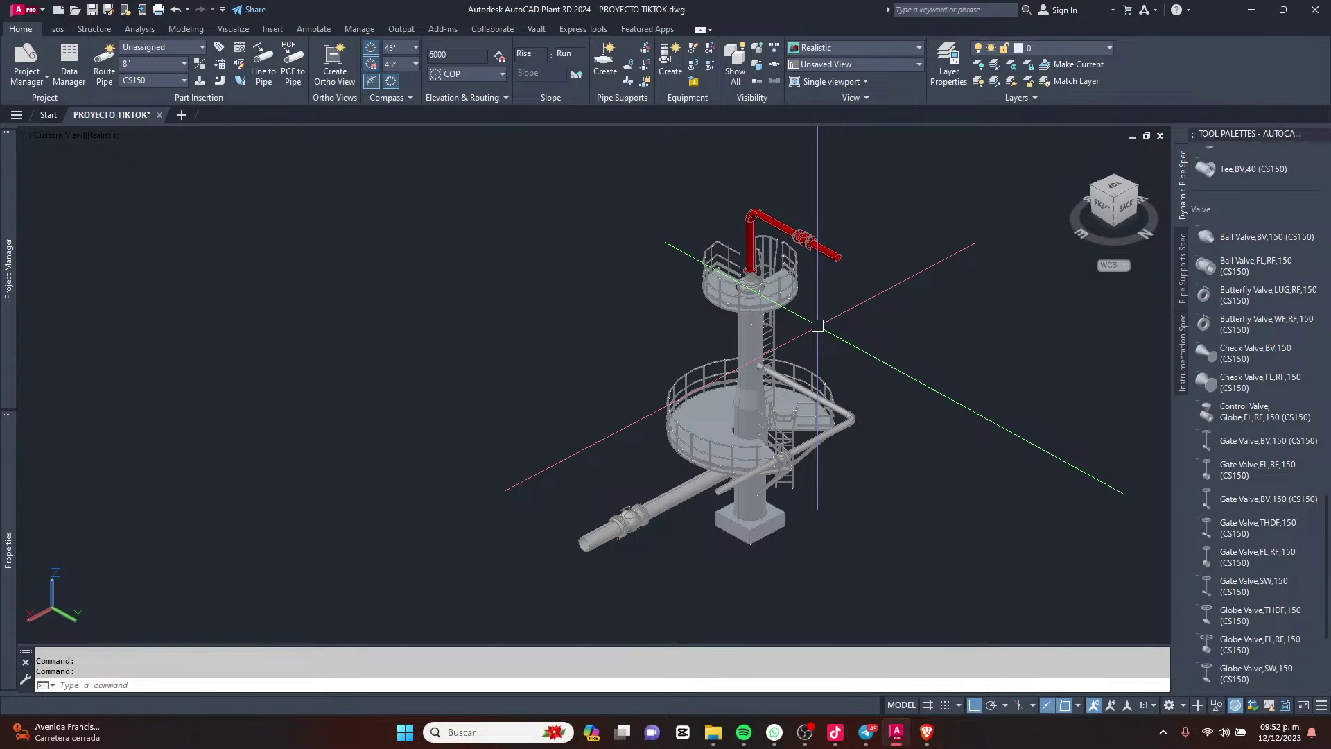
Examine the completed tank model in AutoCAD Plant 3D, including its platforms, caged ladders, nozzles and valved pipe lines.
mouse_move(818, 325)
middle_mouse_down("shift")
mouse_move(879, 327)
mouse_move(798, 329)
middle_mouse_up("shift")
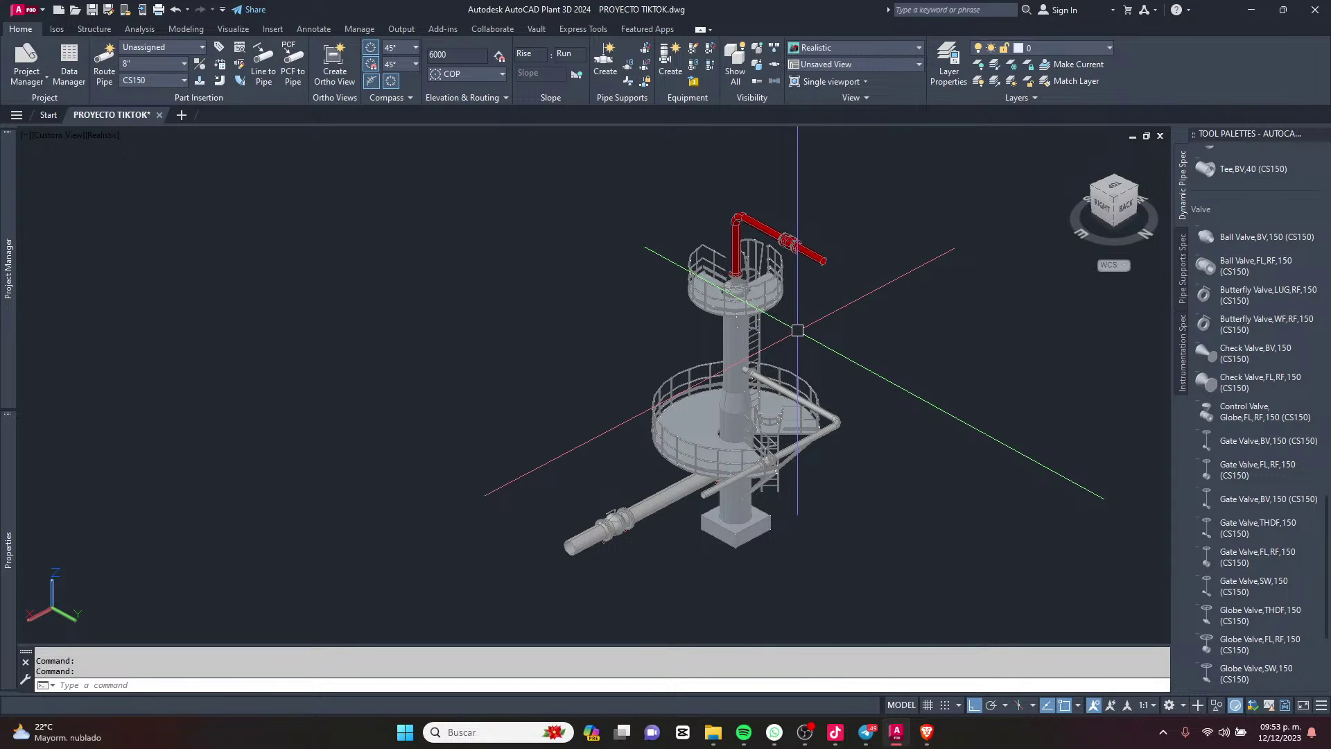
scroll(803, 319, "up", 2)
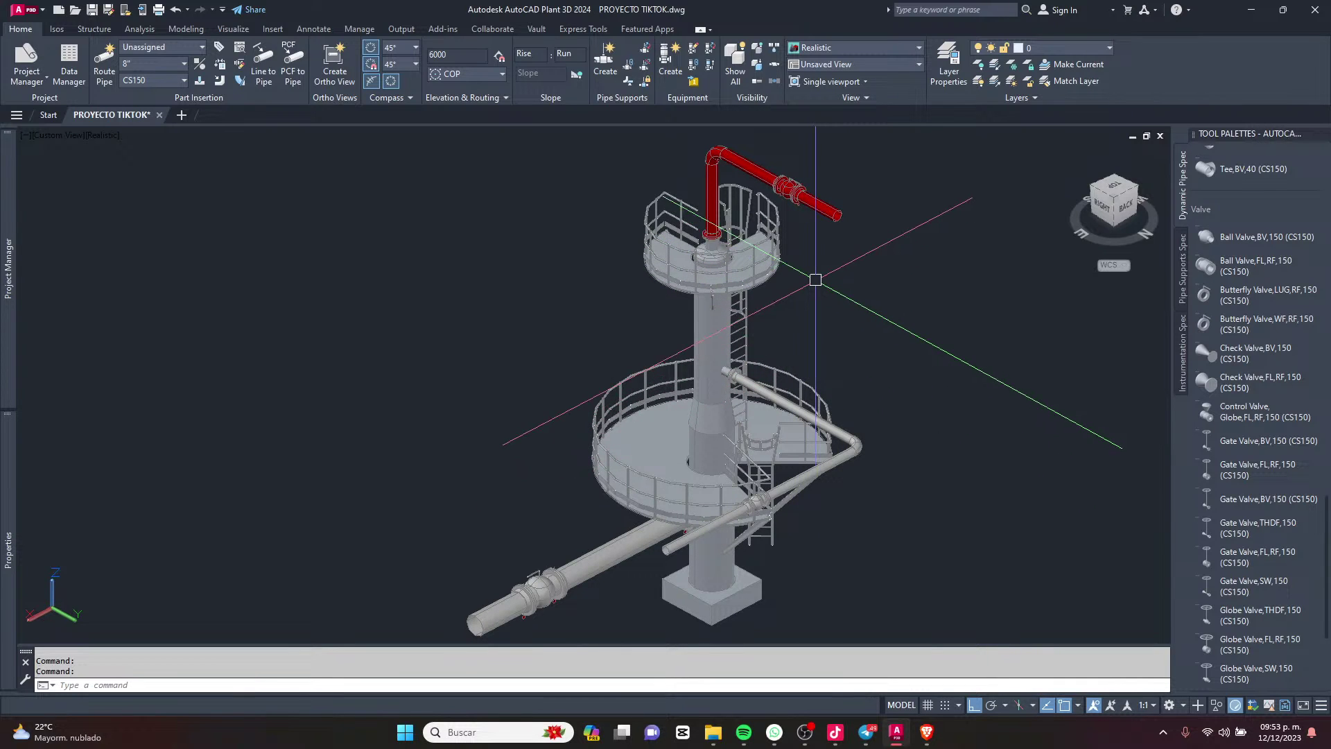
middle_click_drag(797, 444, 706, 309, "shift")
scroll(705, 308, "down", 2)
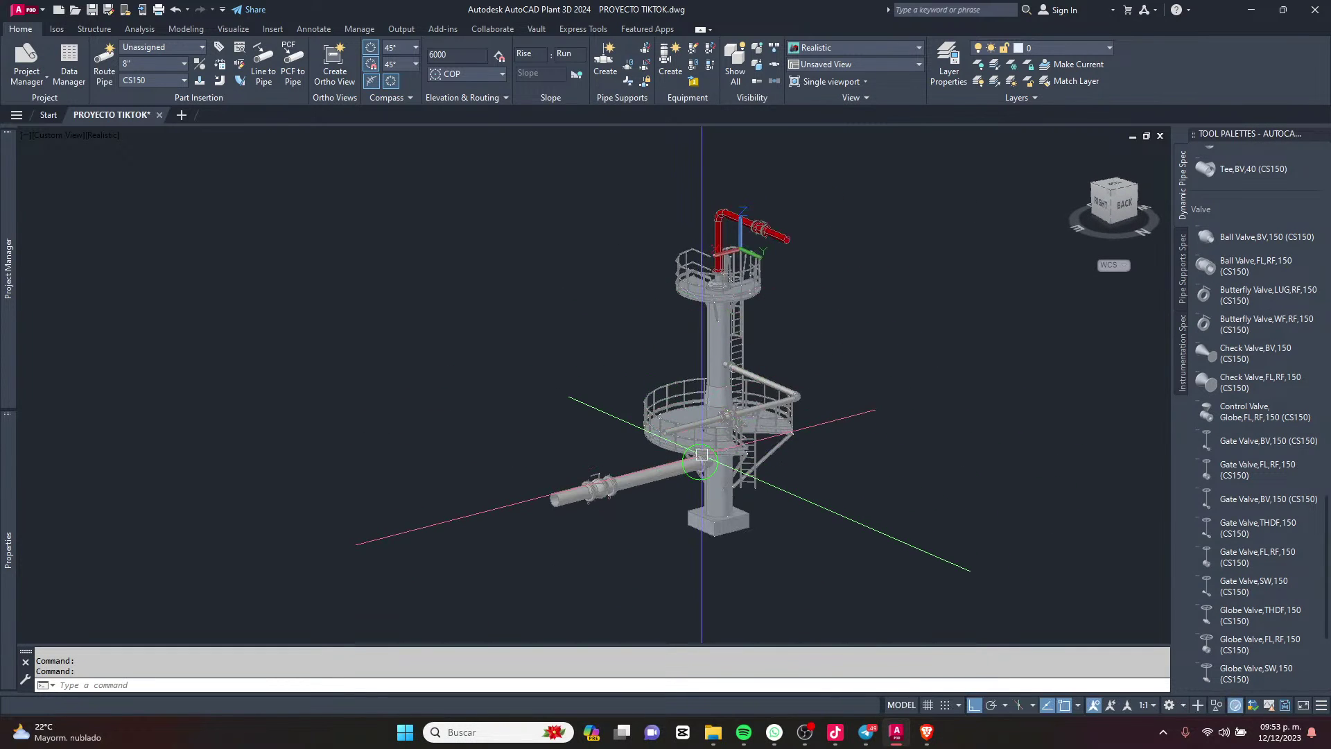
middle_click_drag(700, 413, 721, 431)
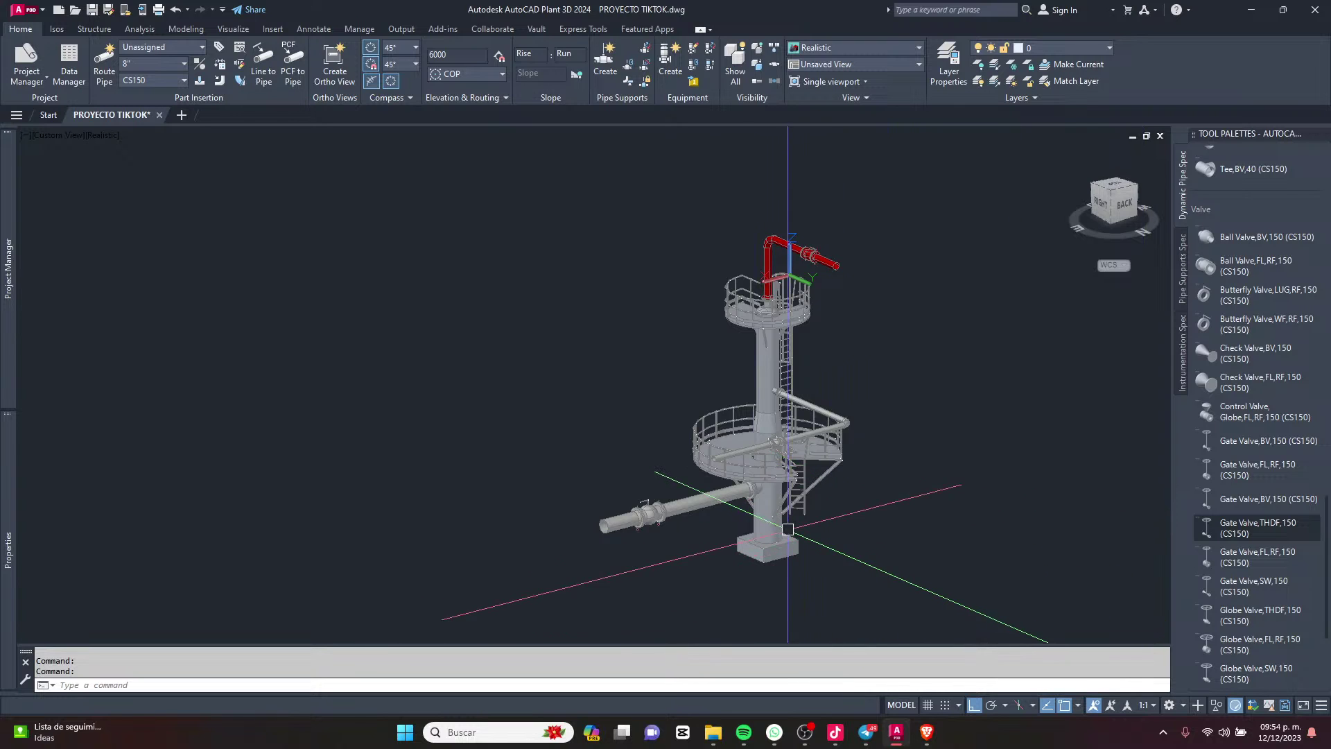
scroll(784, 511, "up", 2)
middle_click_drag(832, 352, 816, 379)
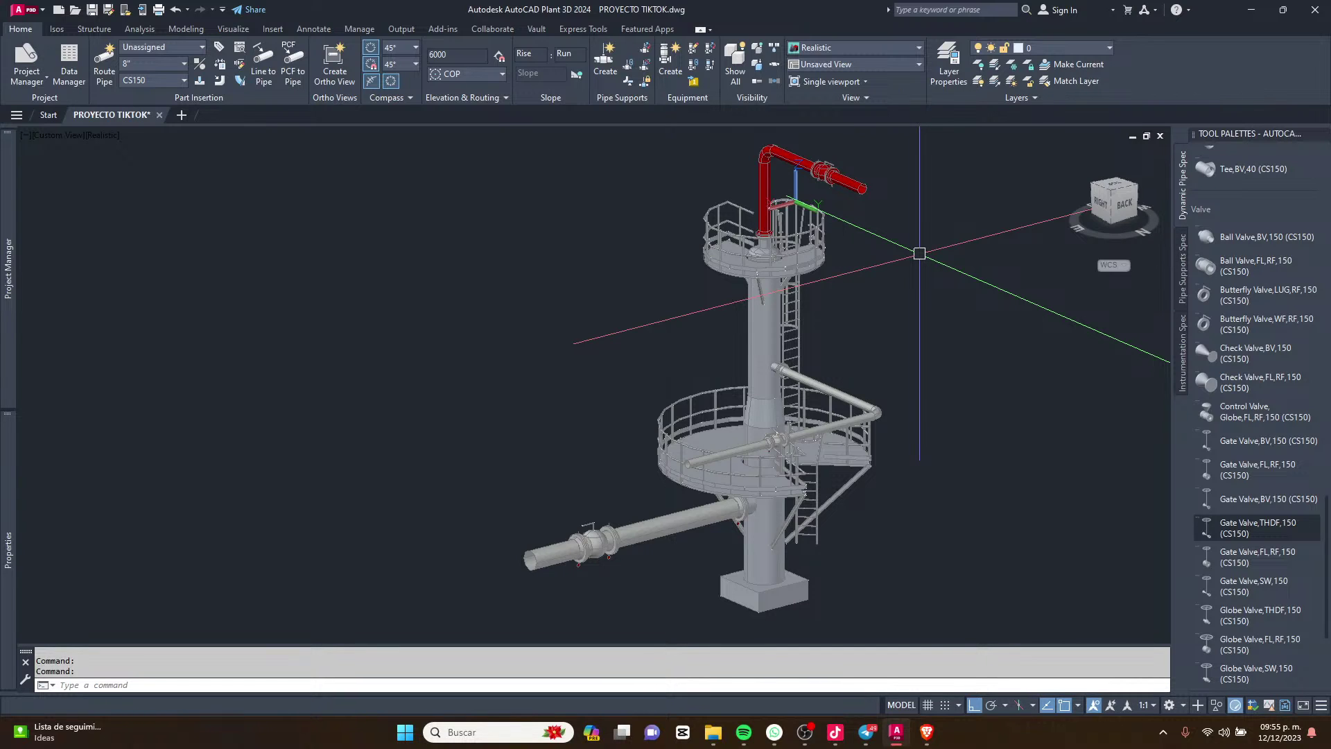
scroll(920, 253, "down", 2)
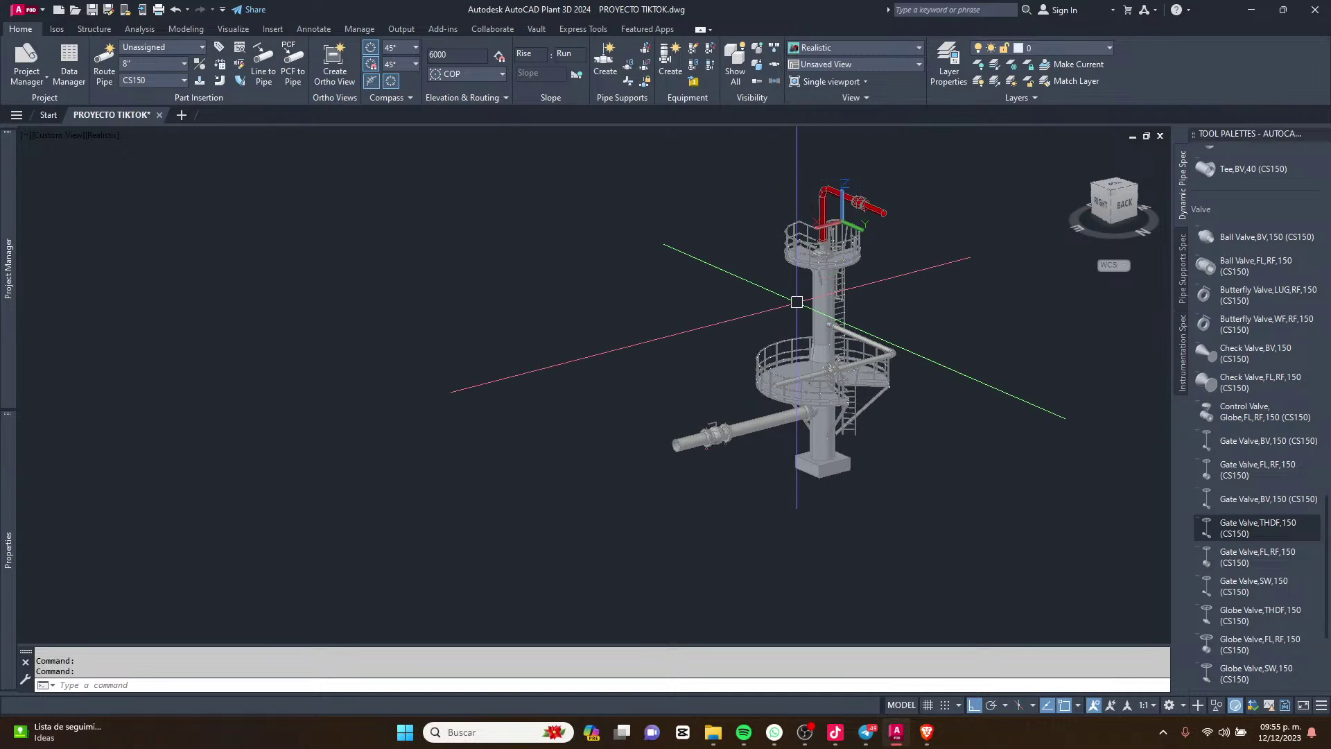
scroll(804, 303, "up", 5)
scroll(804, 302, "down", 4)
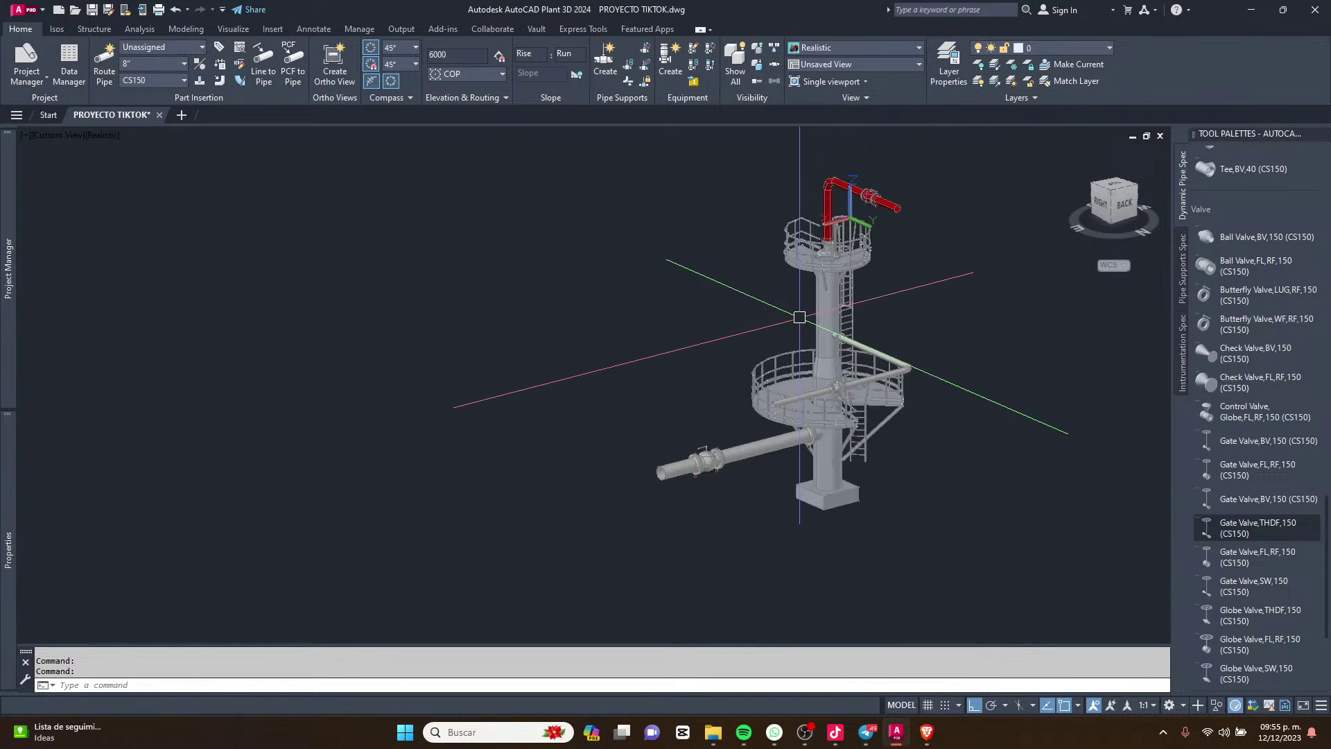
scroll(815, 303, "up", 2)
scroll(814, 302, "down", 2)
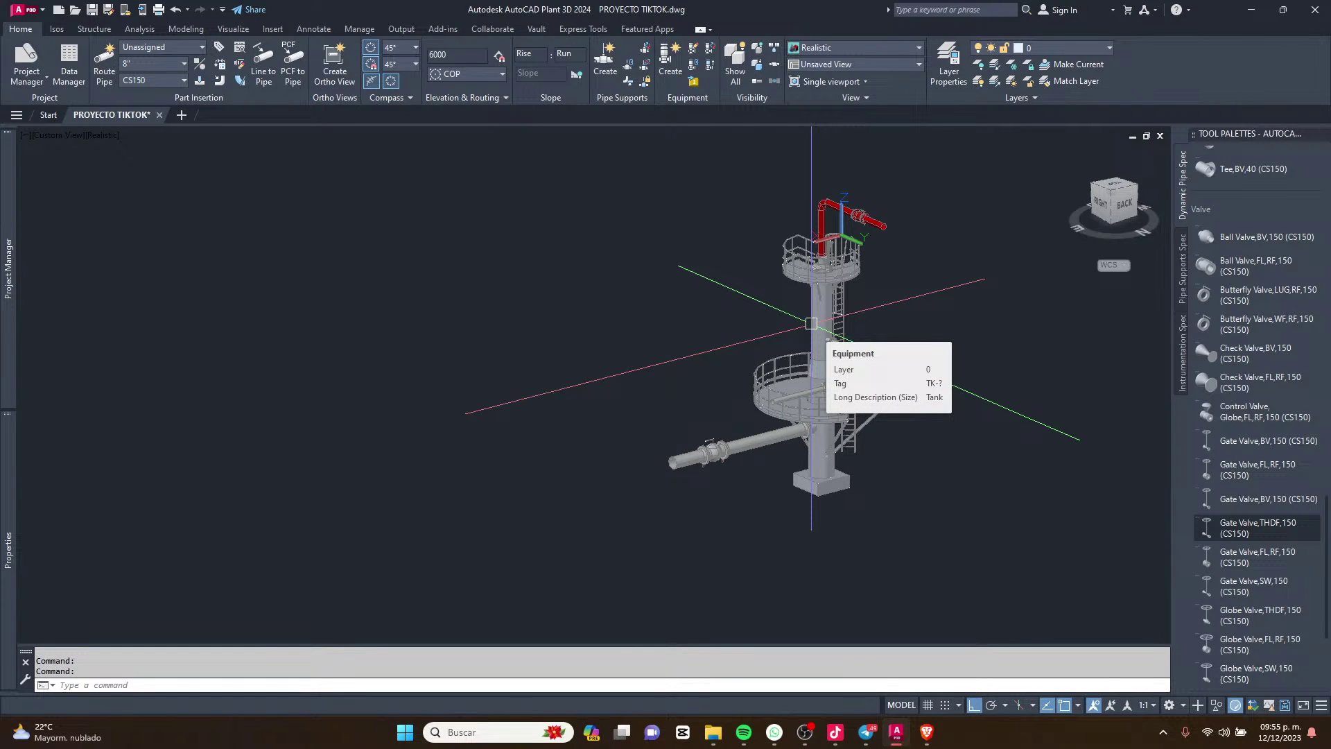
scroll(811, 323, "up", 2)
scroll(813, 343, "up", 1)
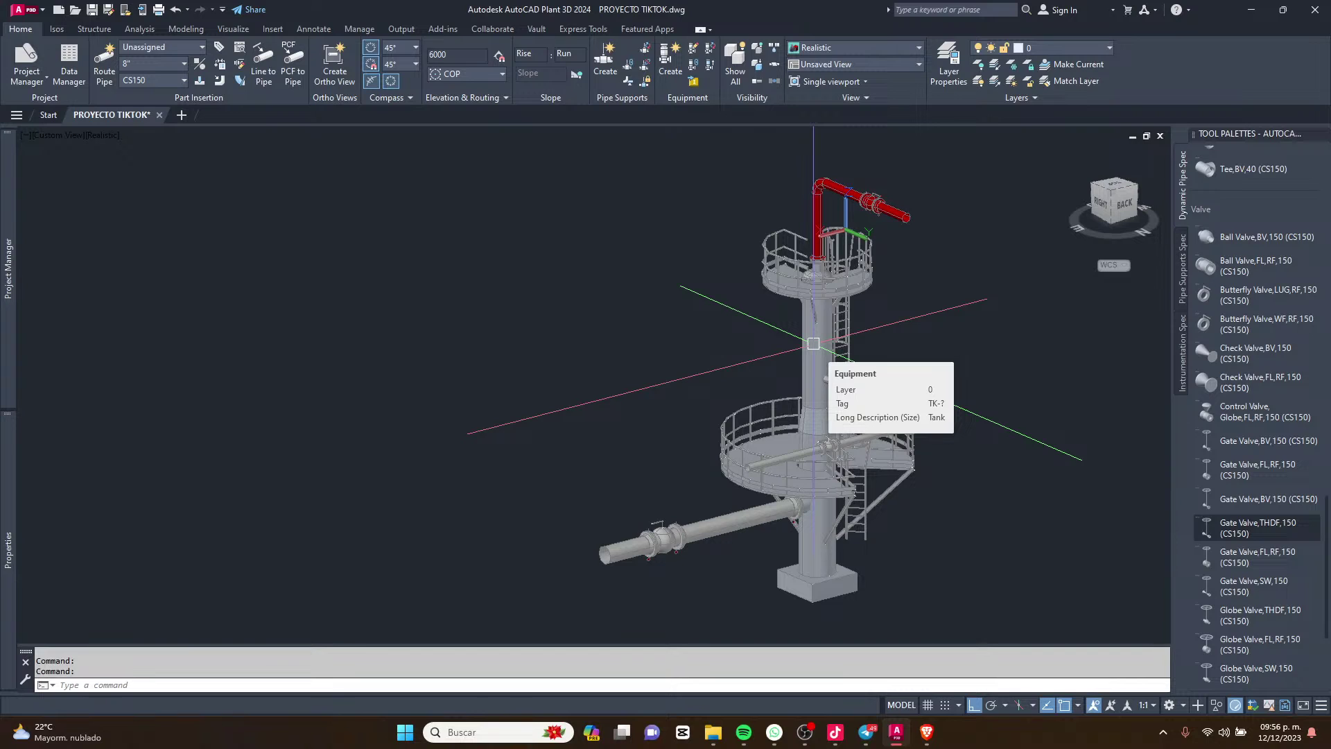
middle_click_drag(814, 344, 785, 340)
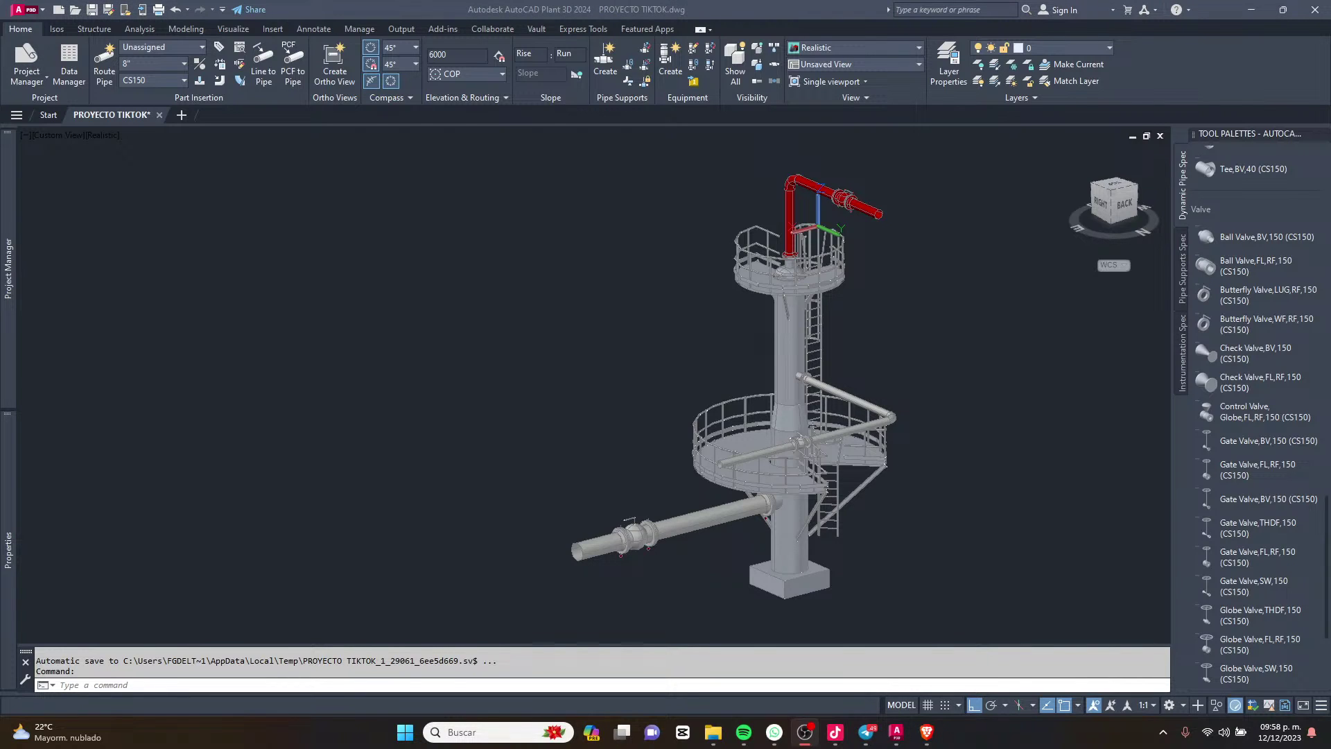
left_click(835, 732)
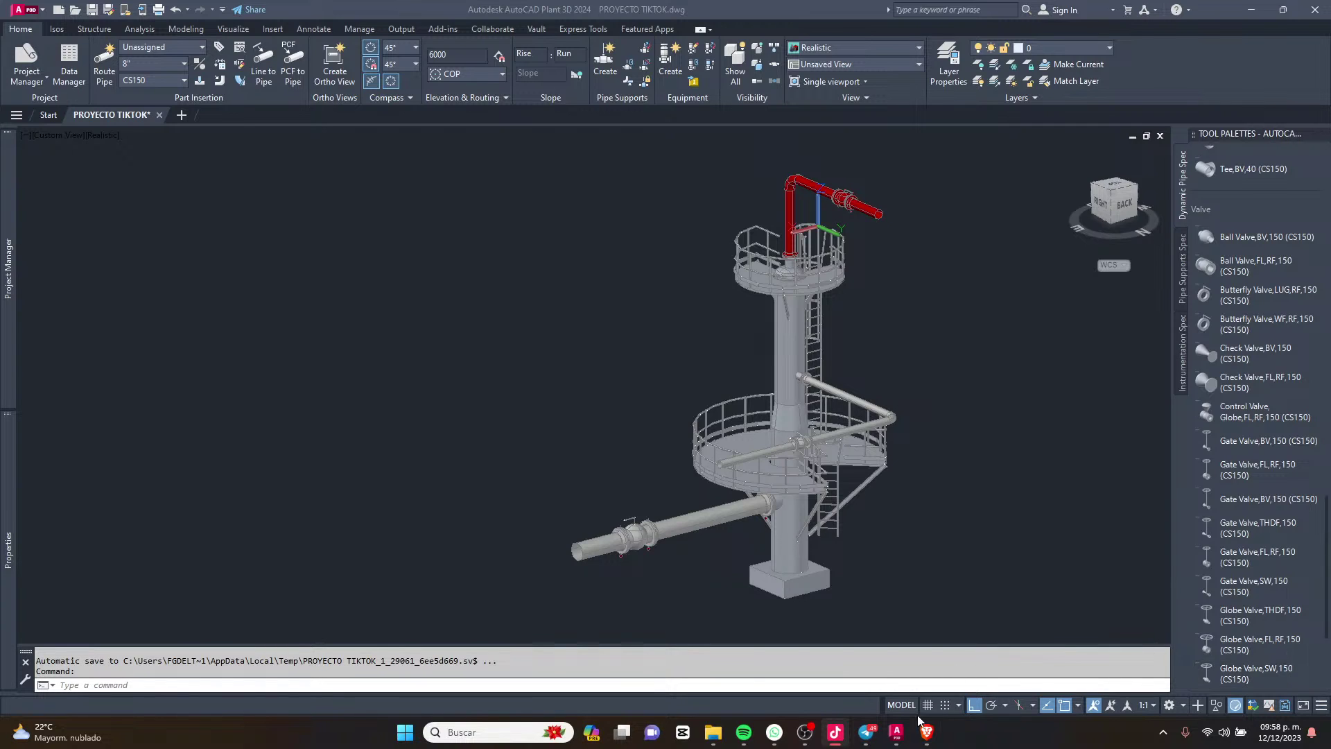
left_click(804, 732)
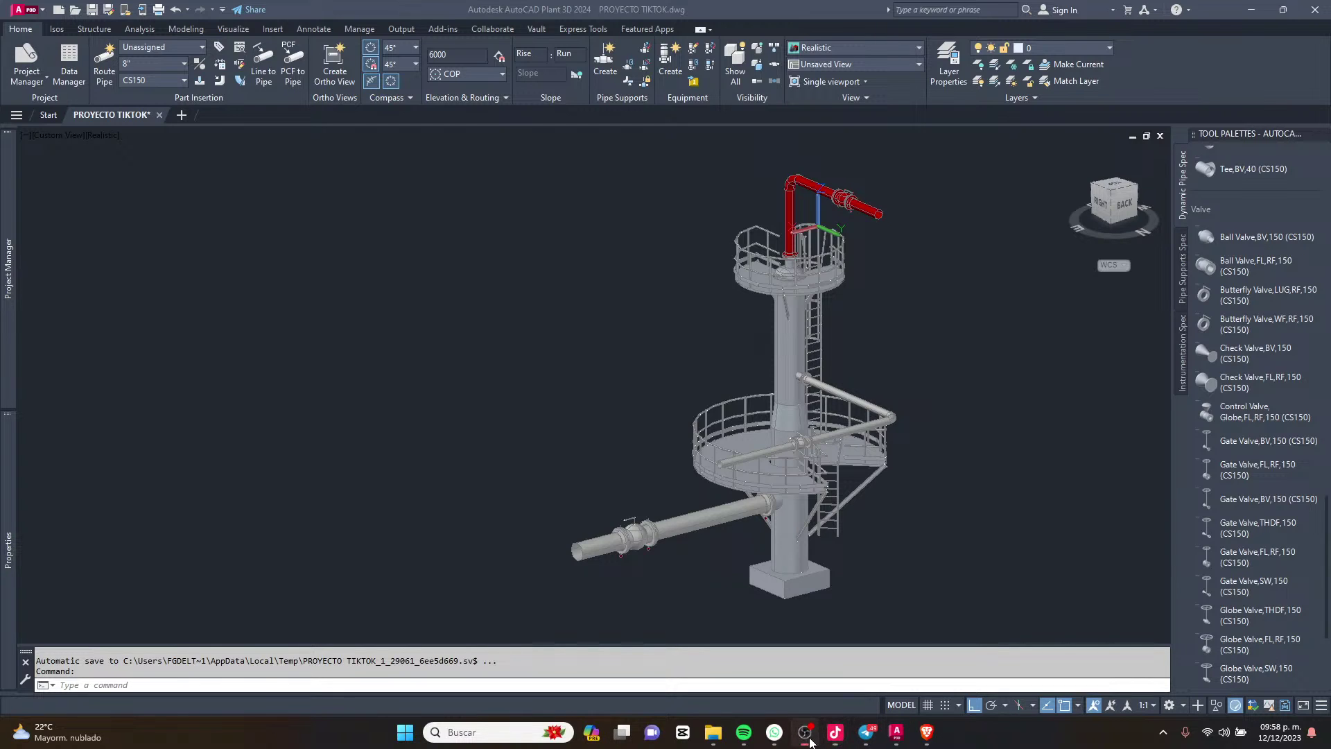